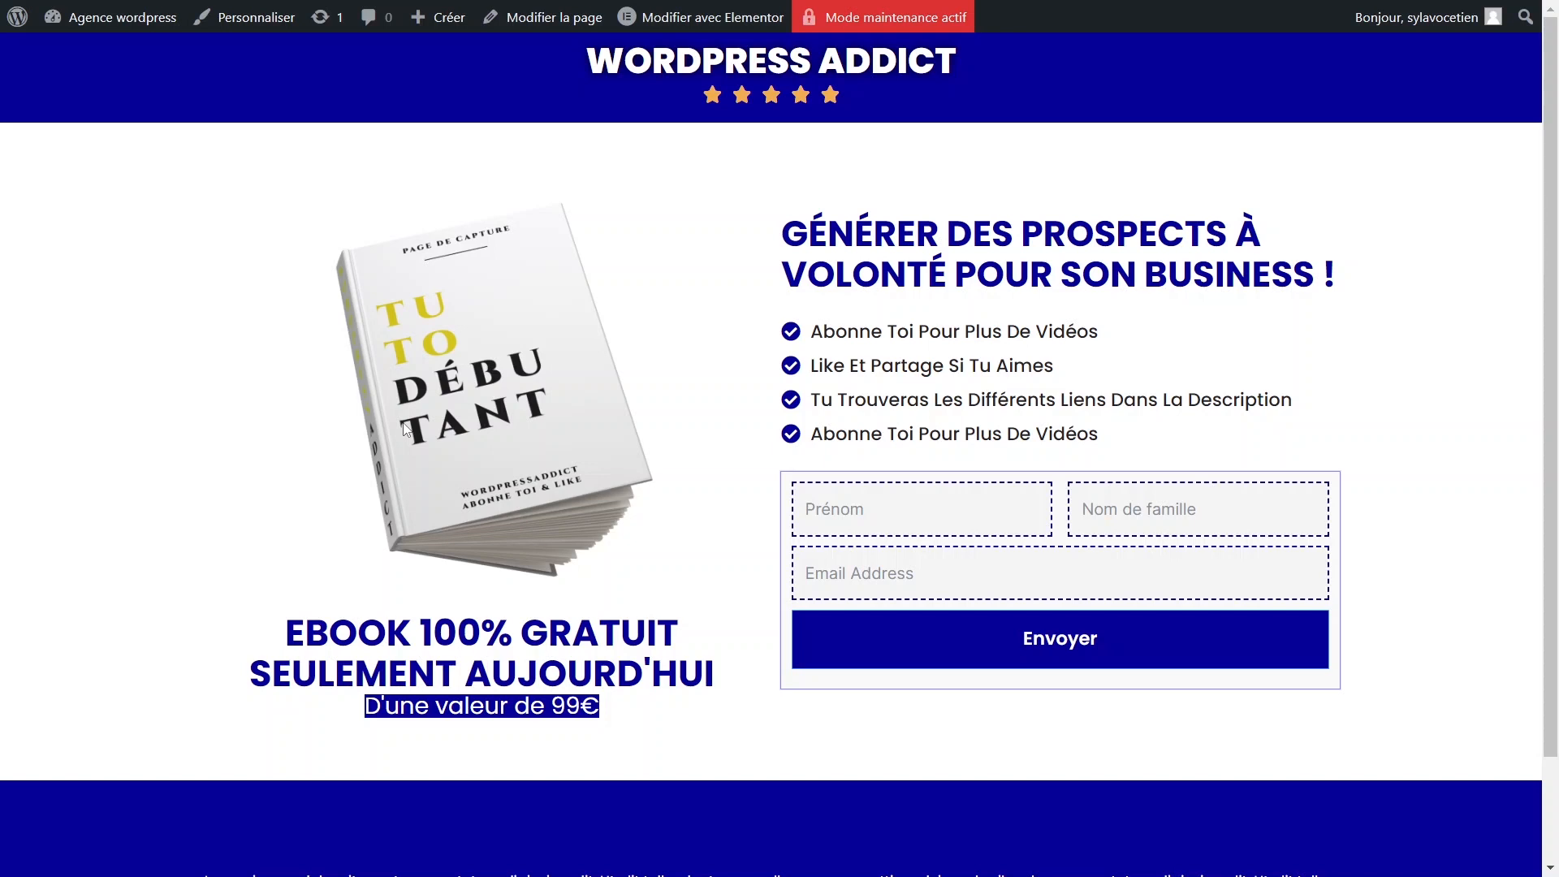
# Focus the Prénom and Nom de famille fields on the capture page, dismissing the autofill suggestion.
pyautogui.click(934, 509)
pyautogui.click(1124, 509)
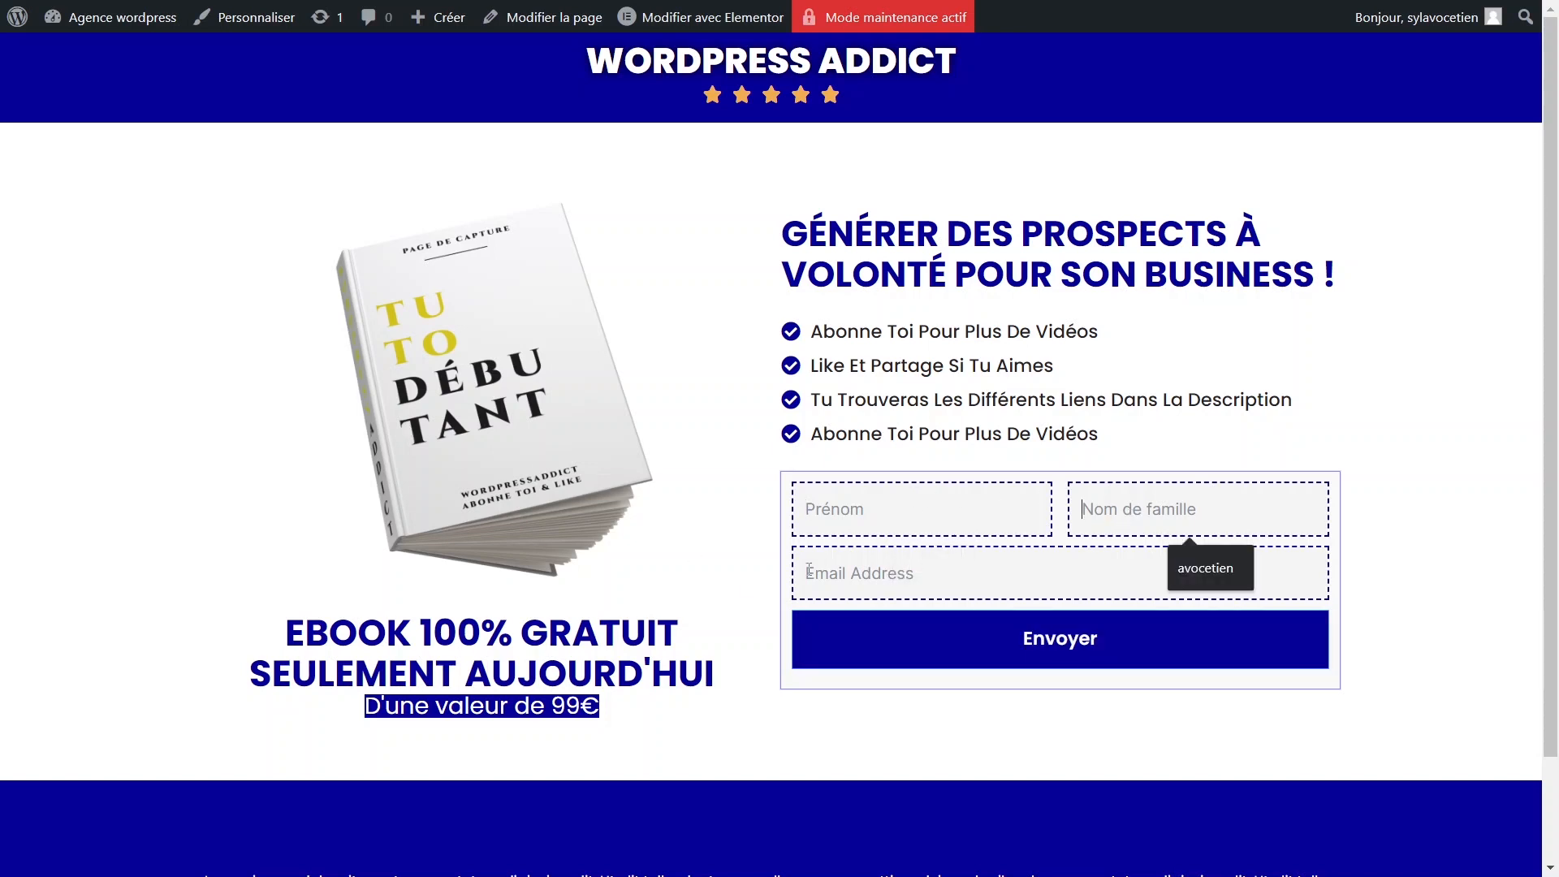
pyautogui.click(768, 546)
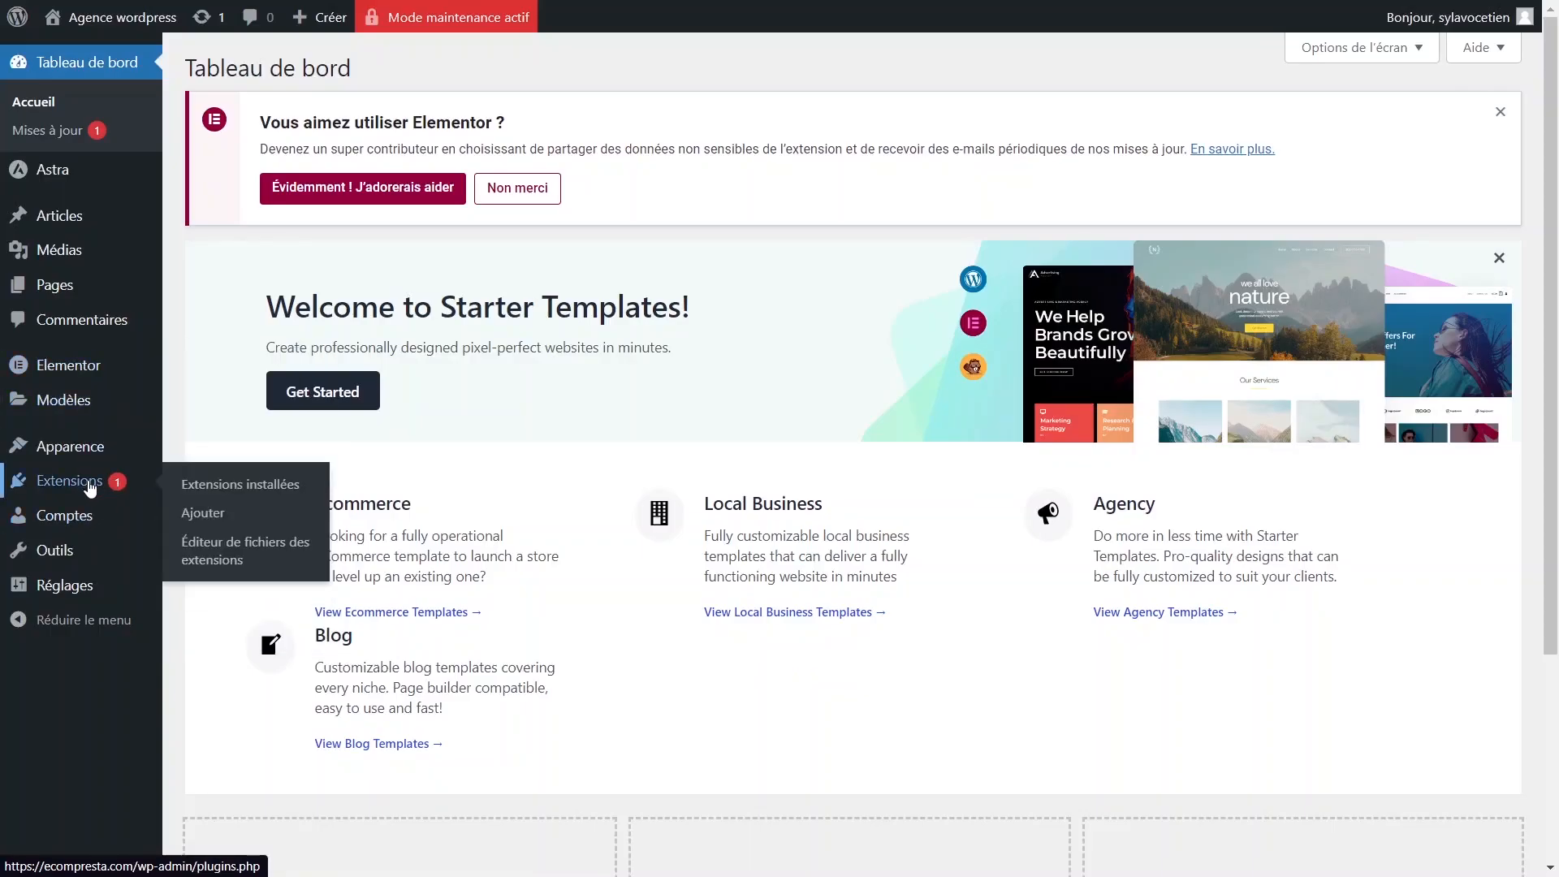
# Go to the Add Plugins page and search for 'fluent forms'.
pyautogui.click(91, 485)
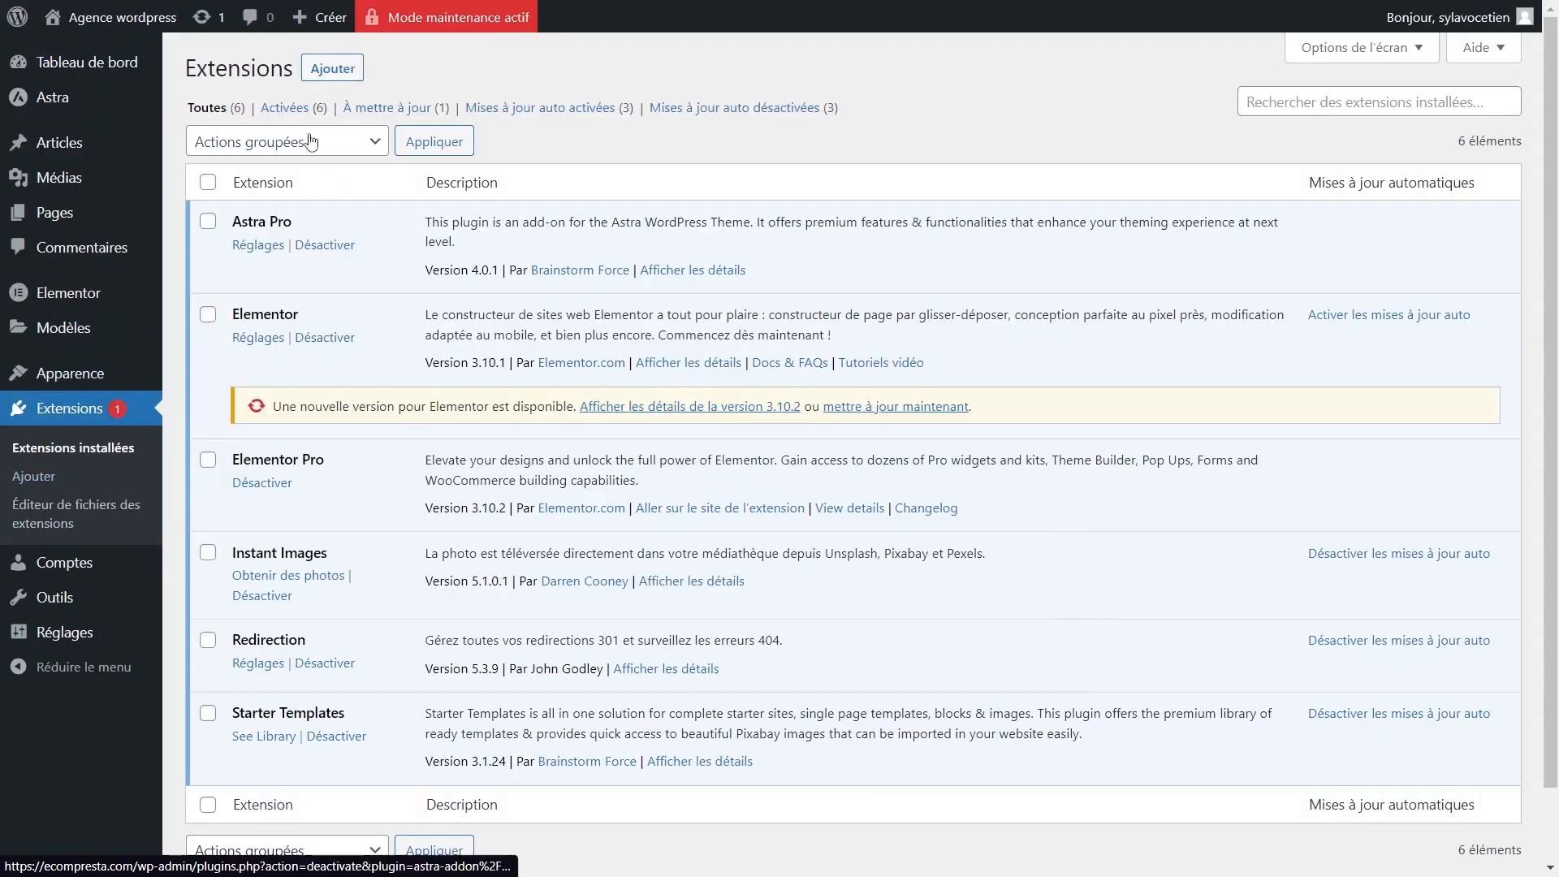
pyautogui.click(331, 69)
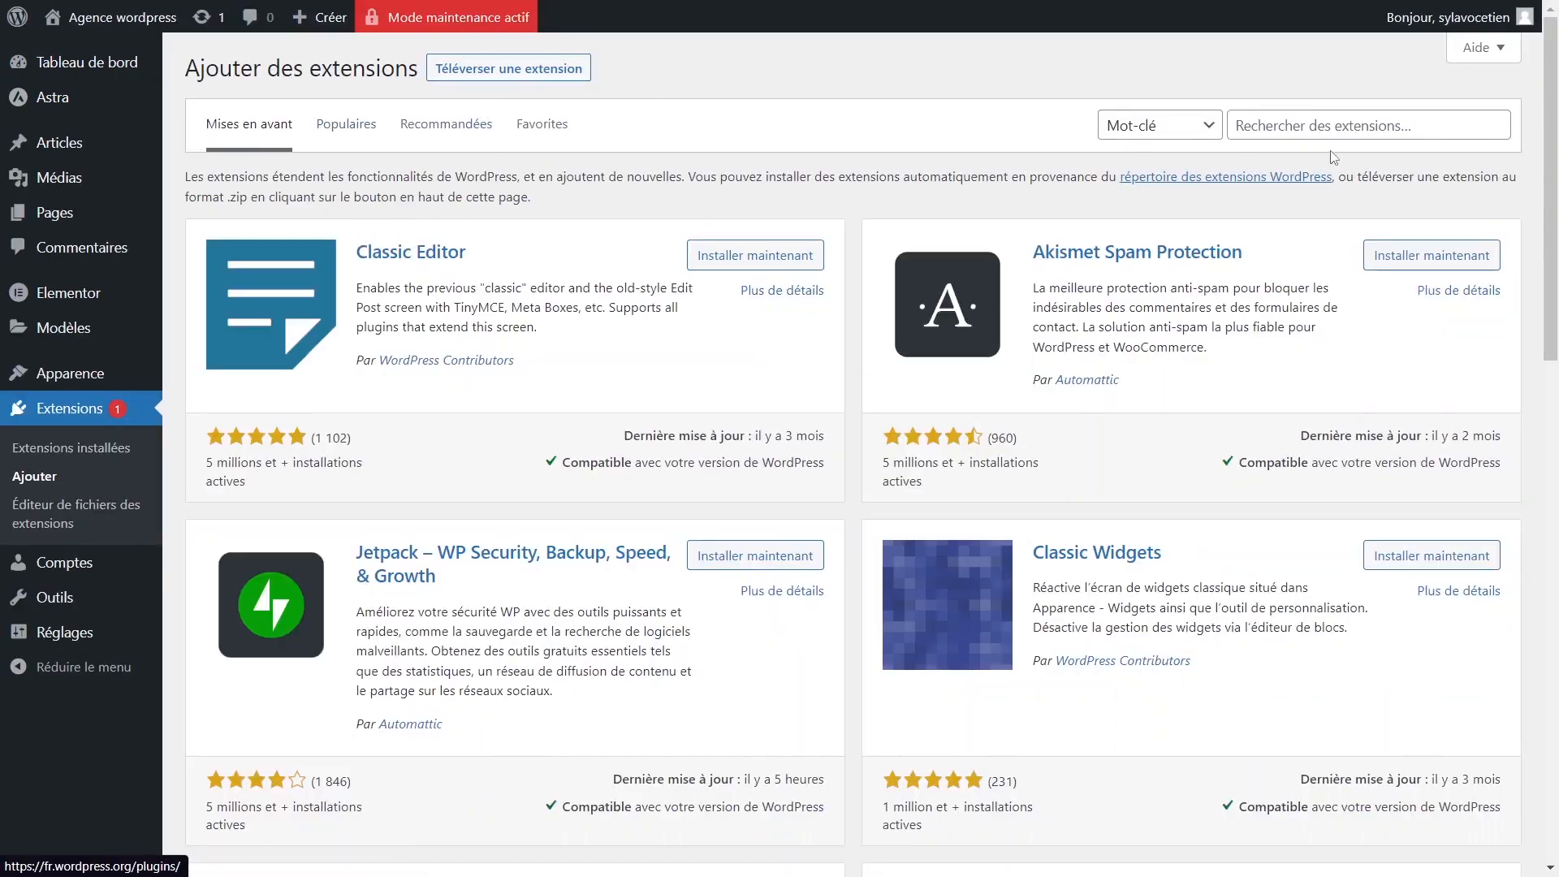
pyautogui.click(1315, 120)
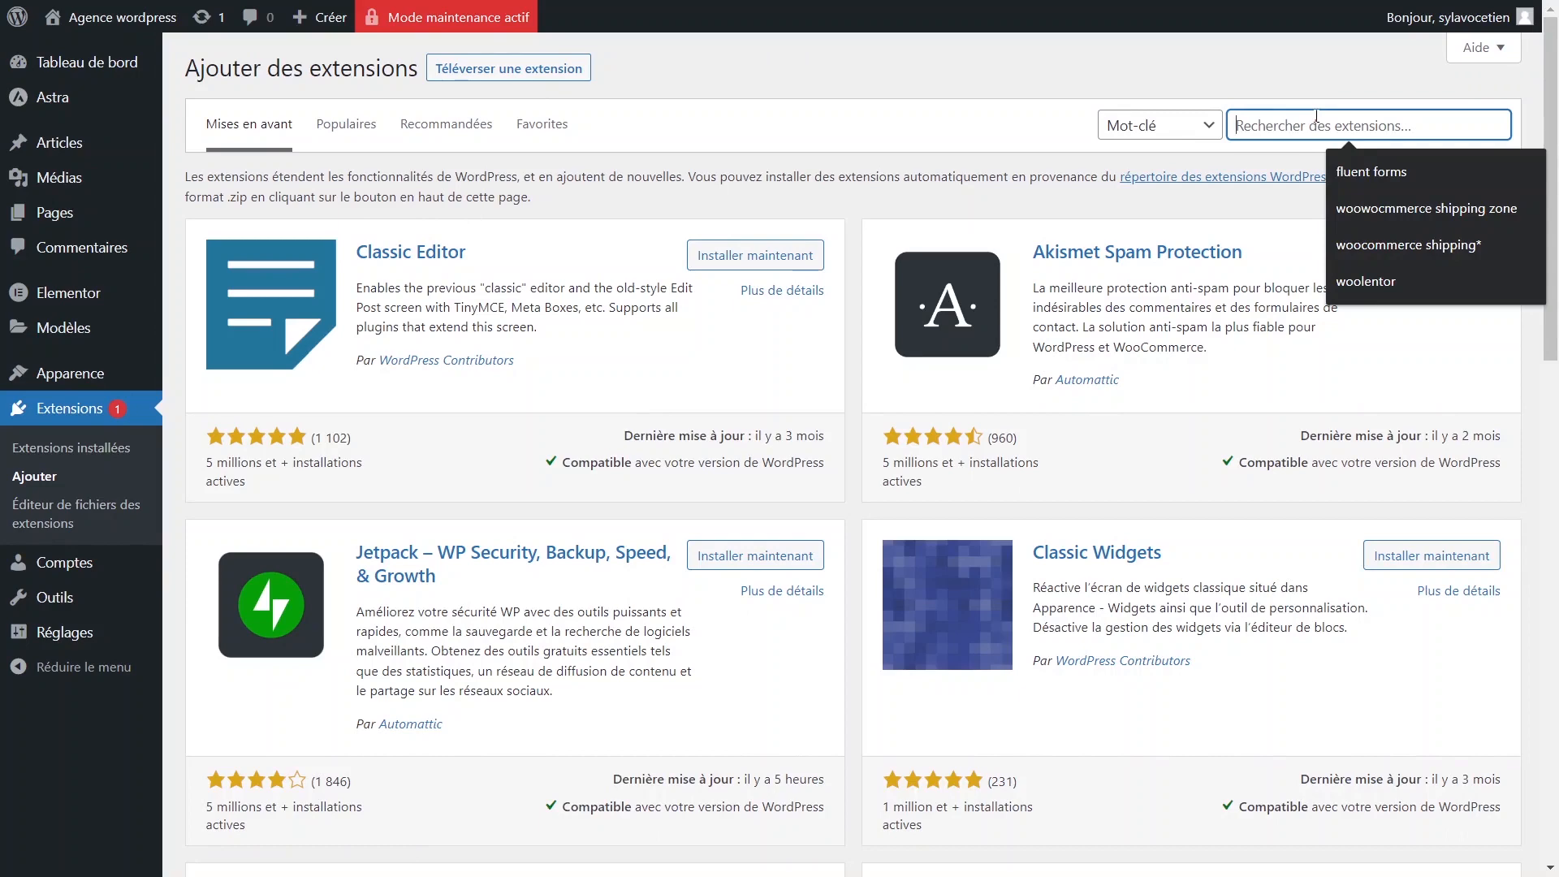
pyautogui.write('fluent ')
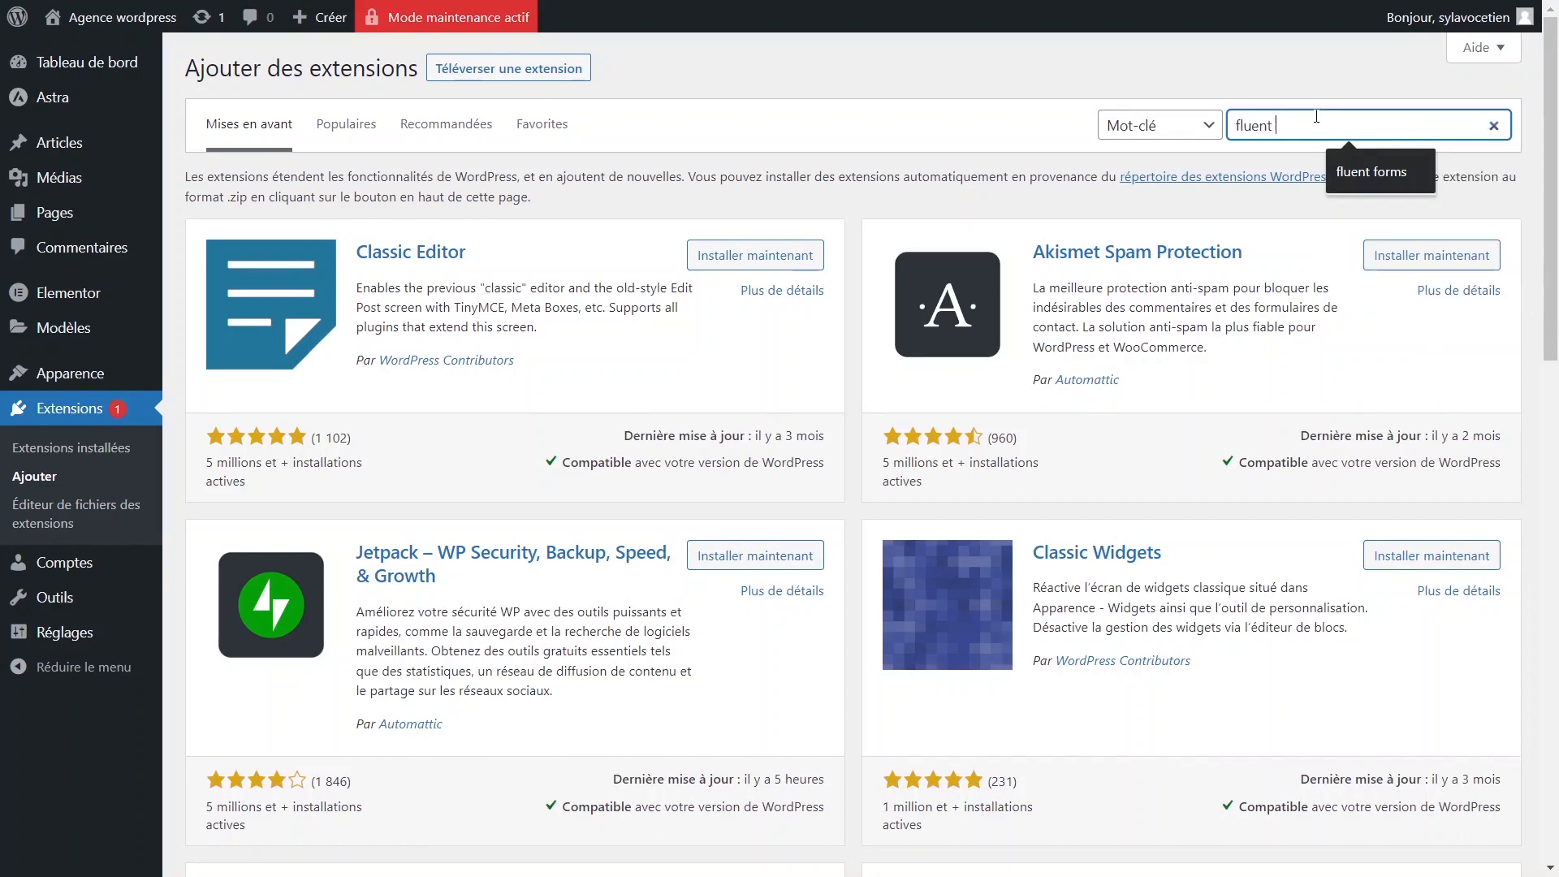
pyautogui.write('forms')
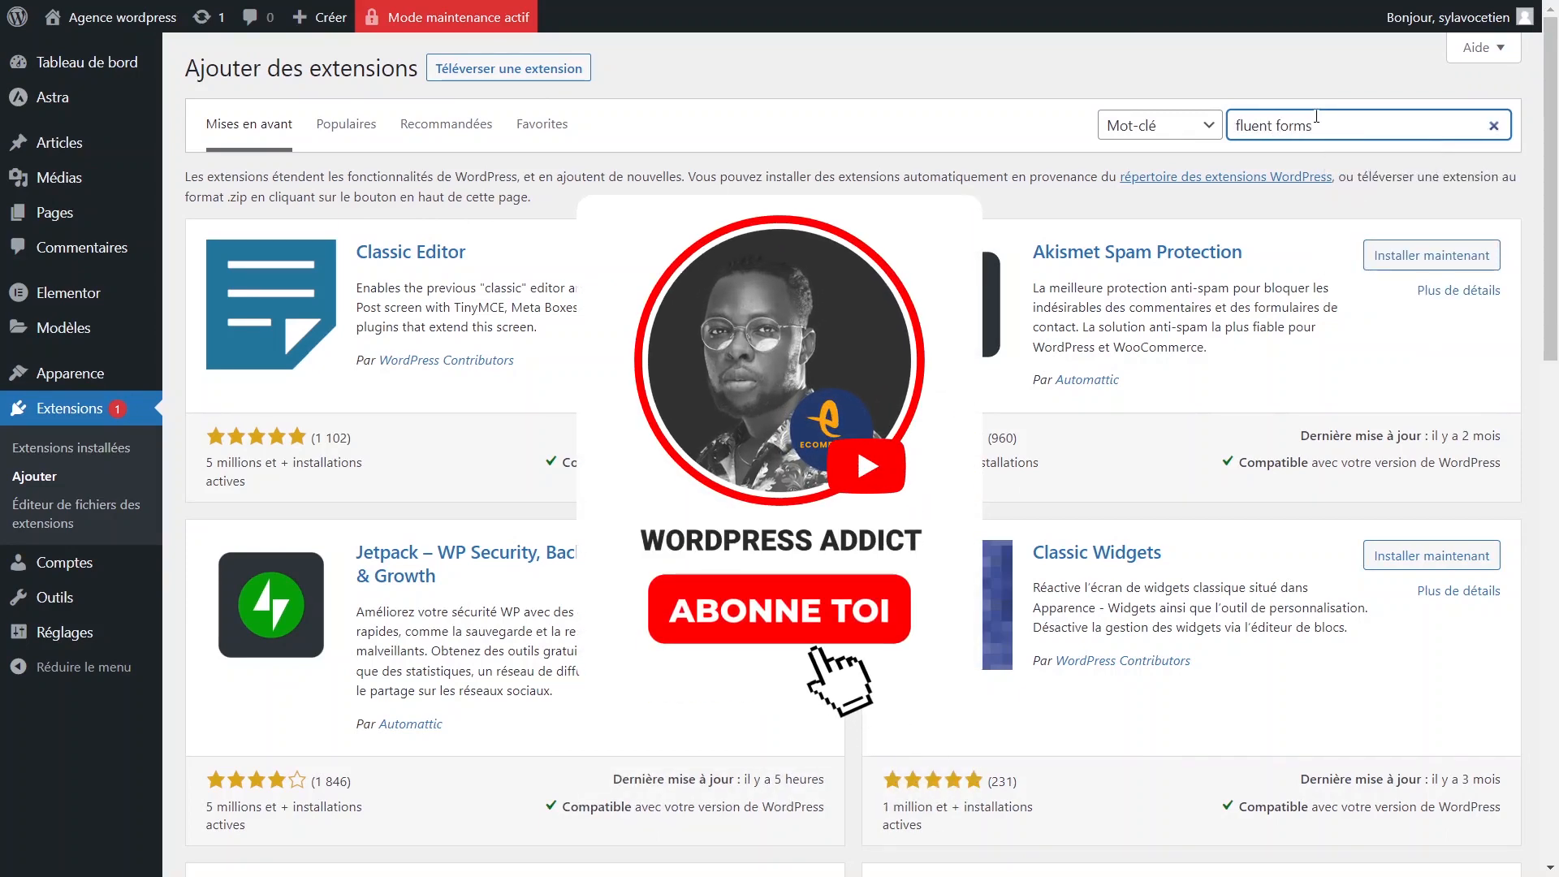
pyautogui.scroll(-5, 1148, 273)
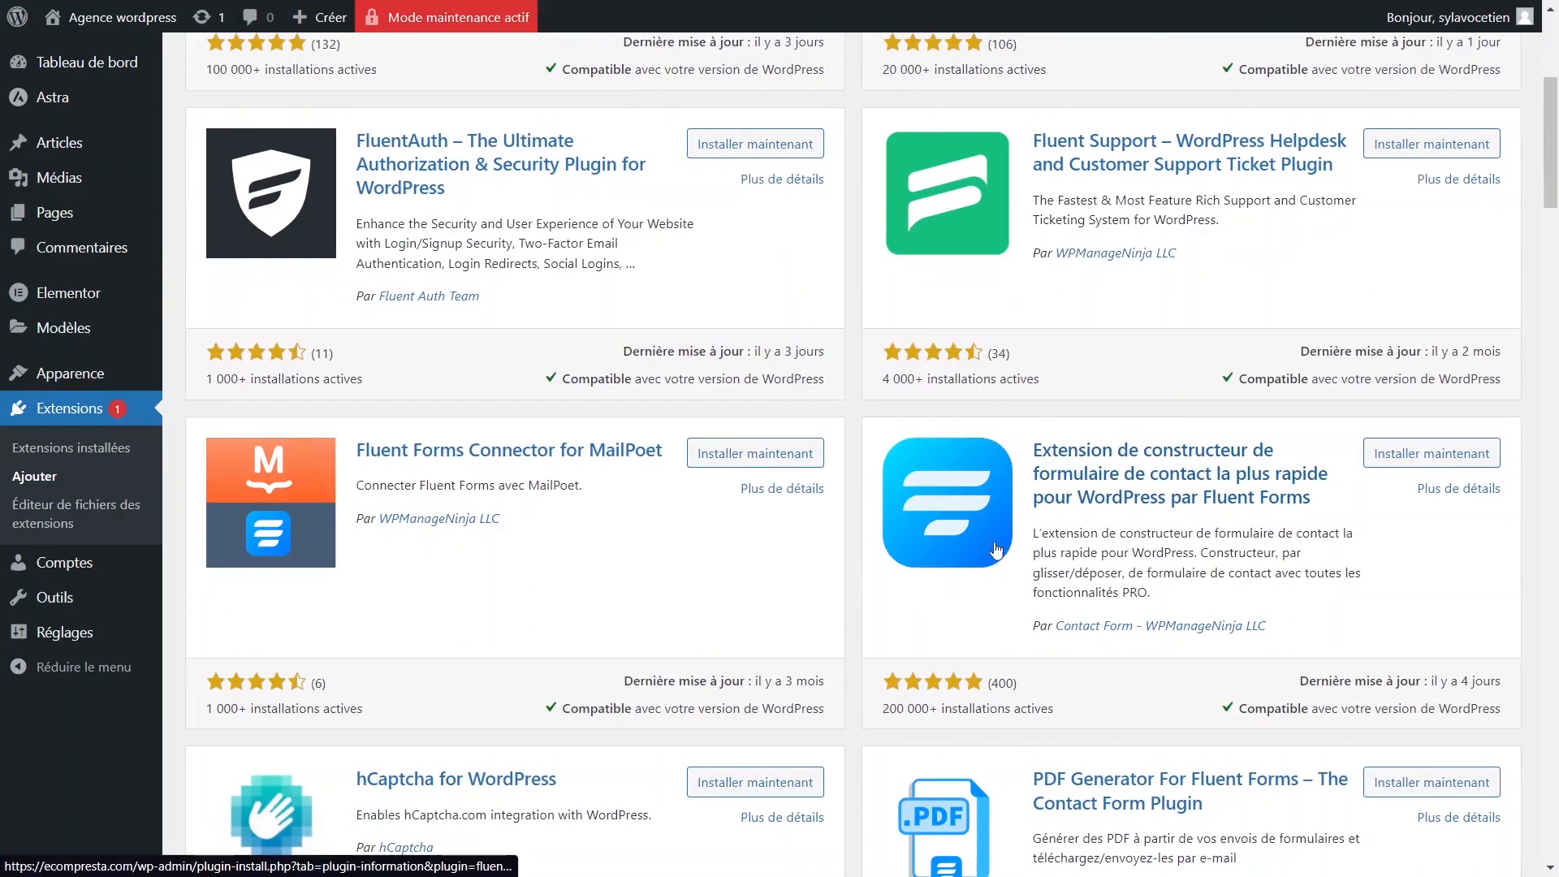
# Check Fluent Forms' install and rating counts, then install and activate it.
pyautogui.moveTo(882, 710); pyautogui.dragTo(945, 706)
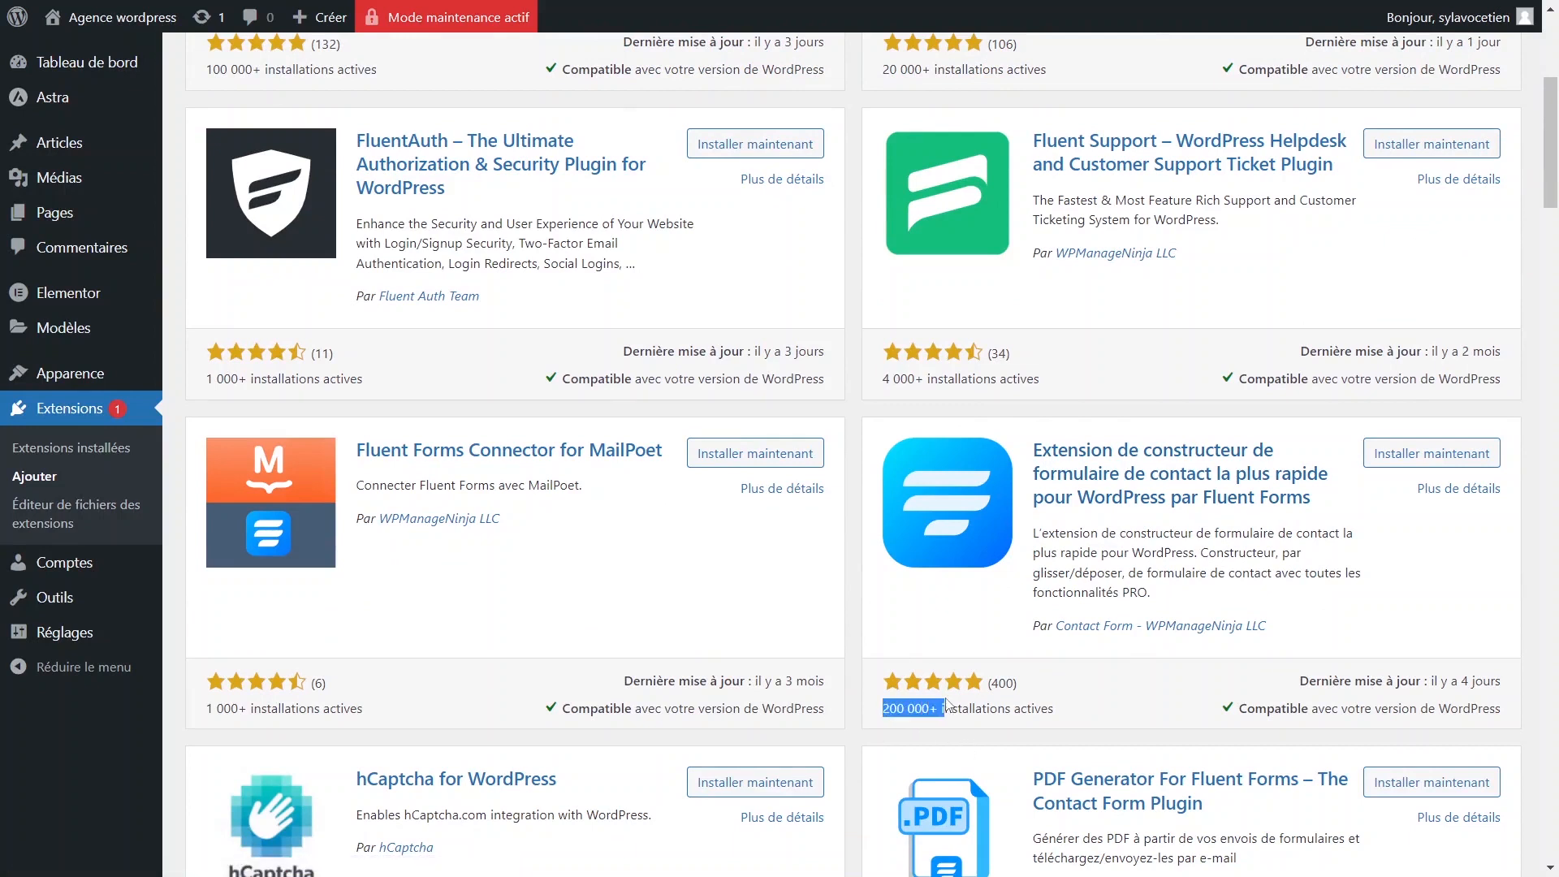
pyautogui.click(1000, 684)
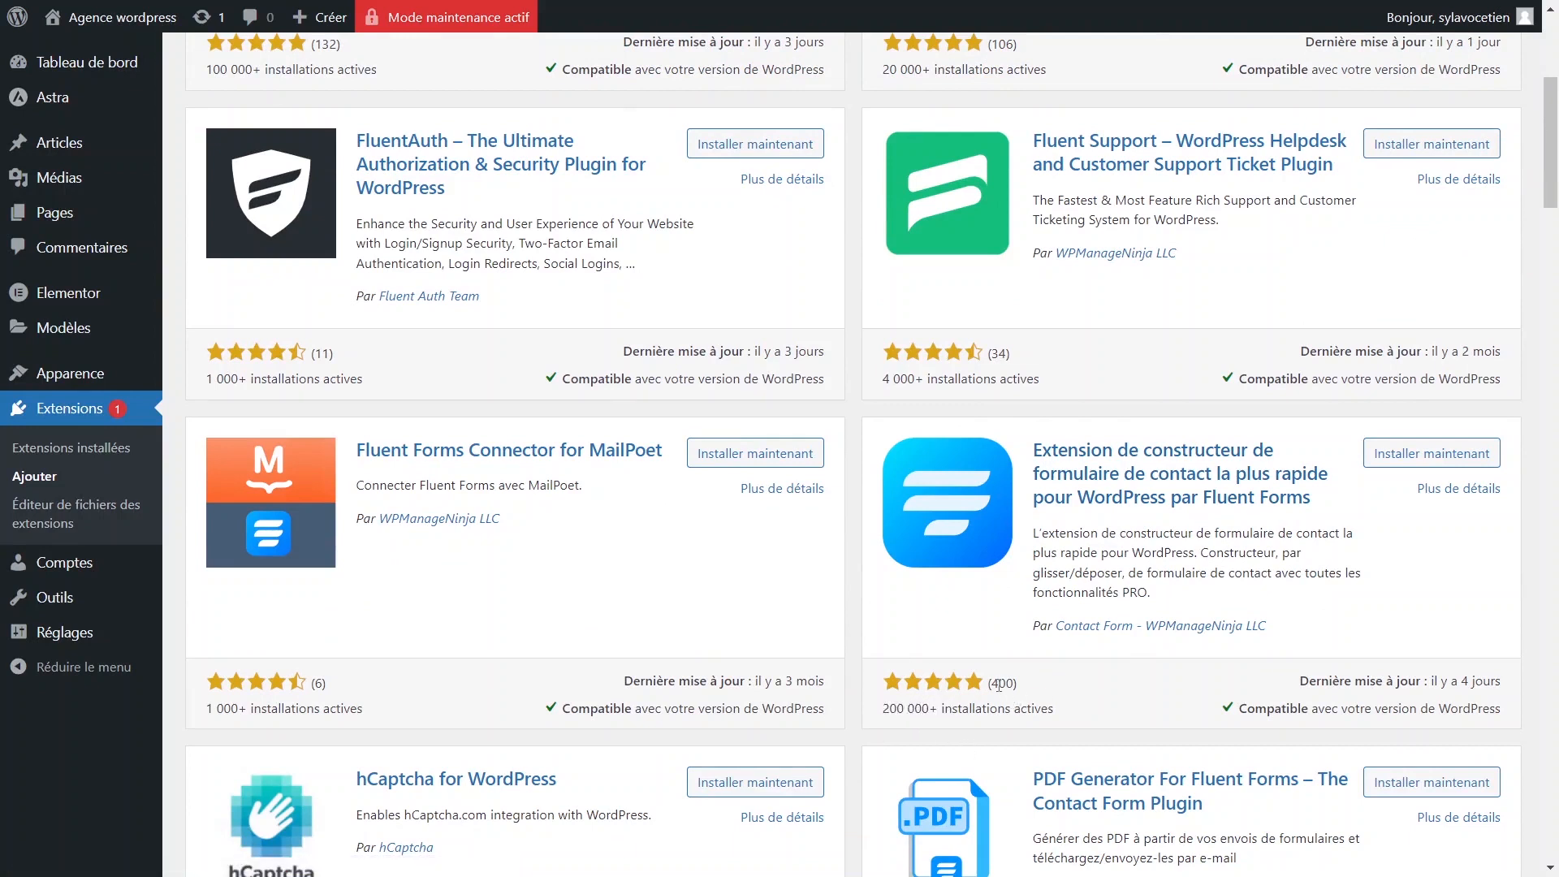
pyautogui.doubleClick(1000, 684)
pyautogui.click(1407, 458)
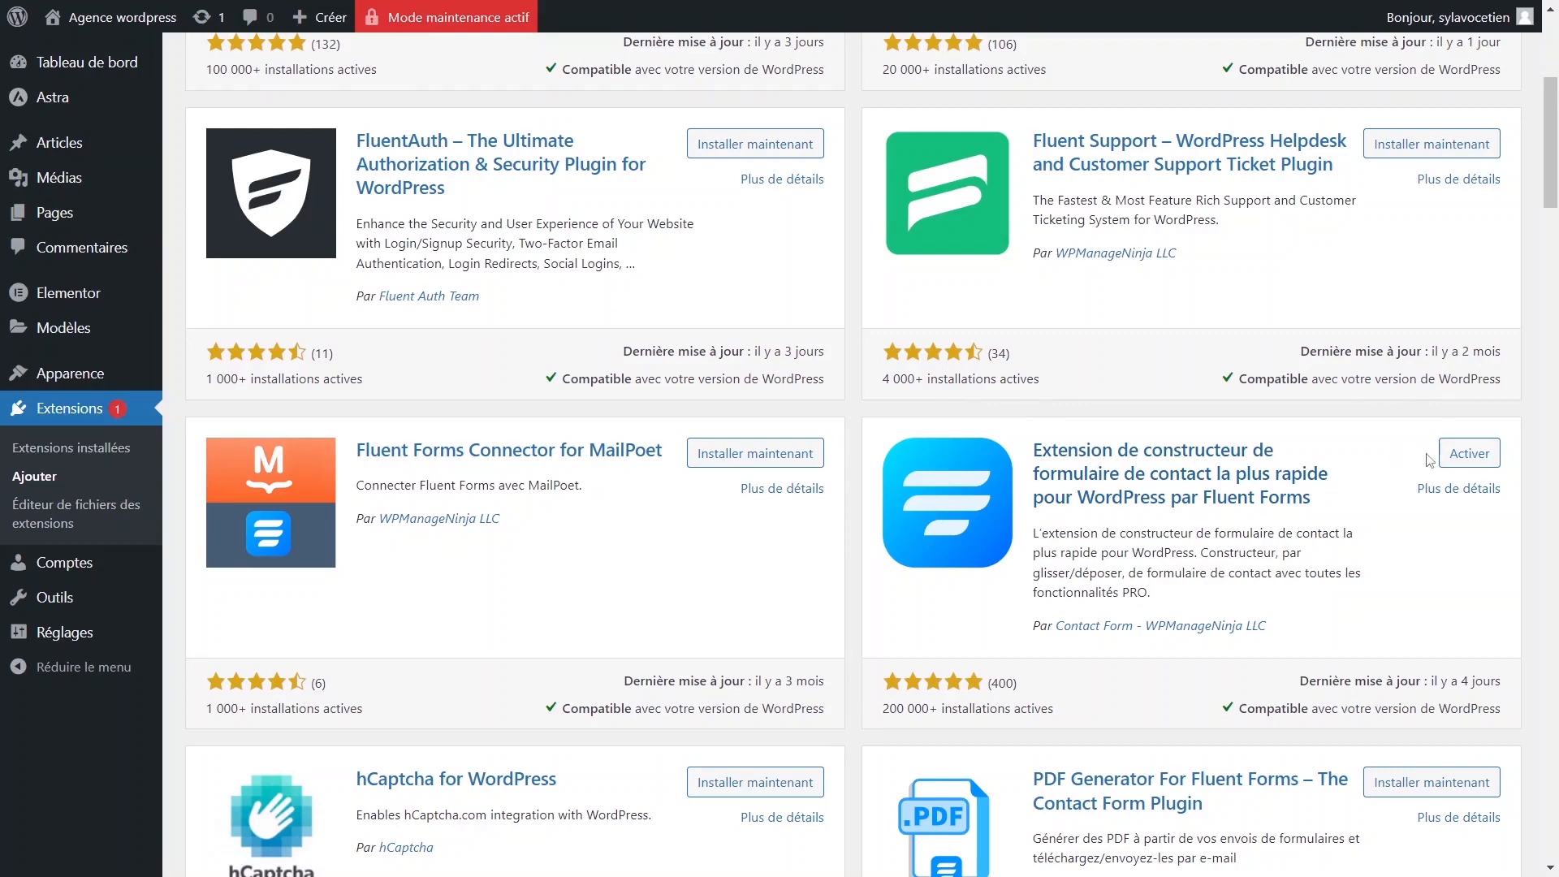
pyautogui.click(1467, 457)
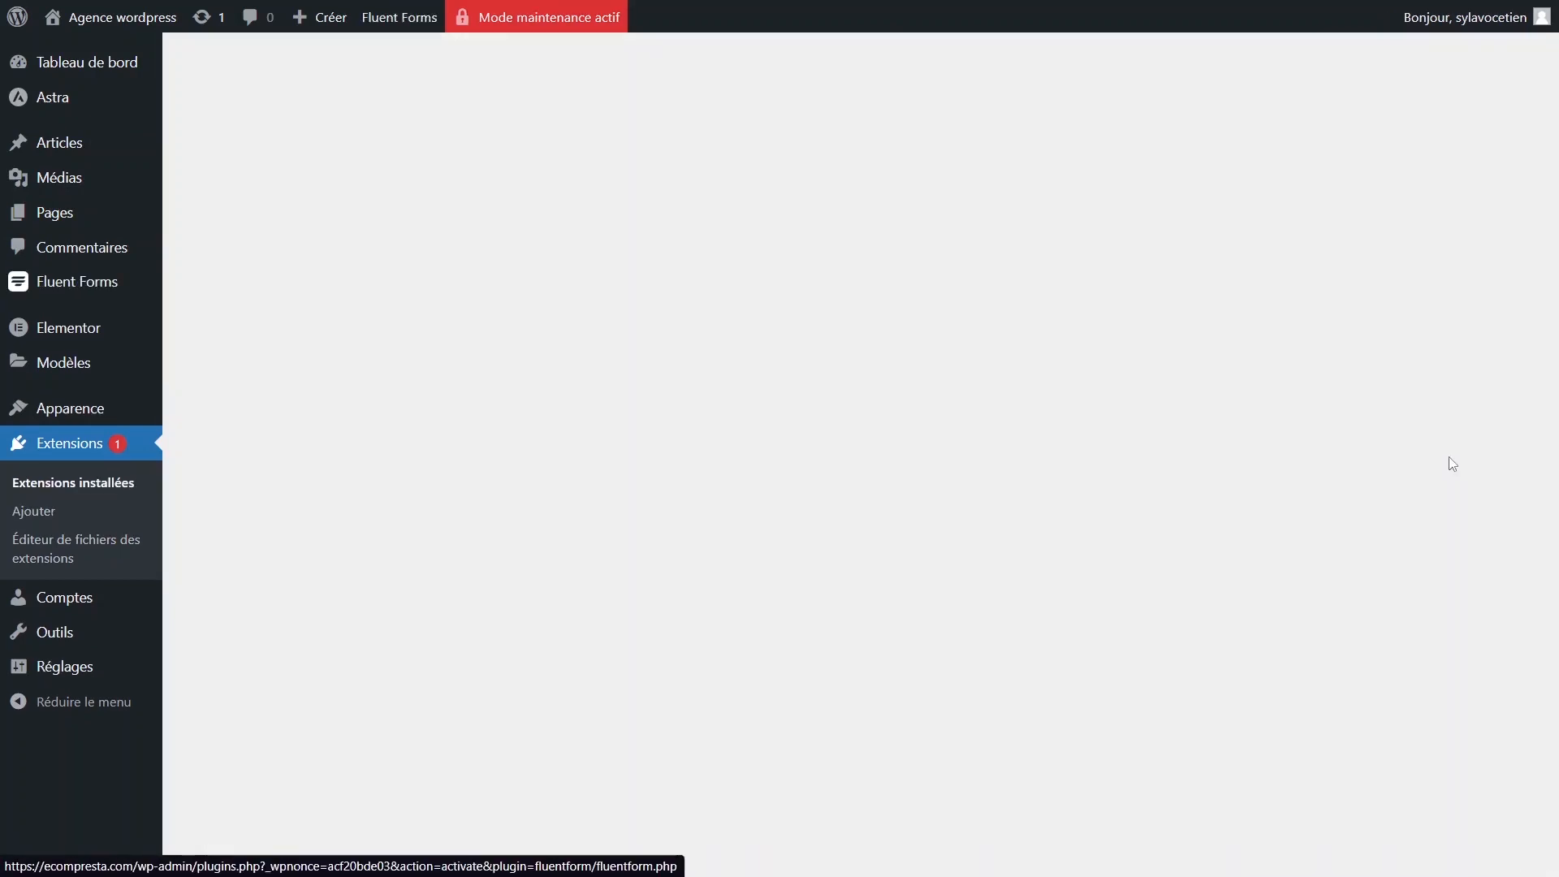
# Search plugins for 'fluent smtp' and install FluentSMTP.
pyautogui.click(1298, 125)
pyautogui.write('fluent')
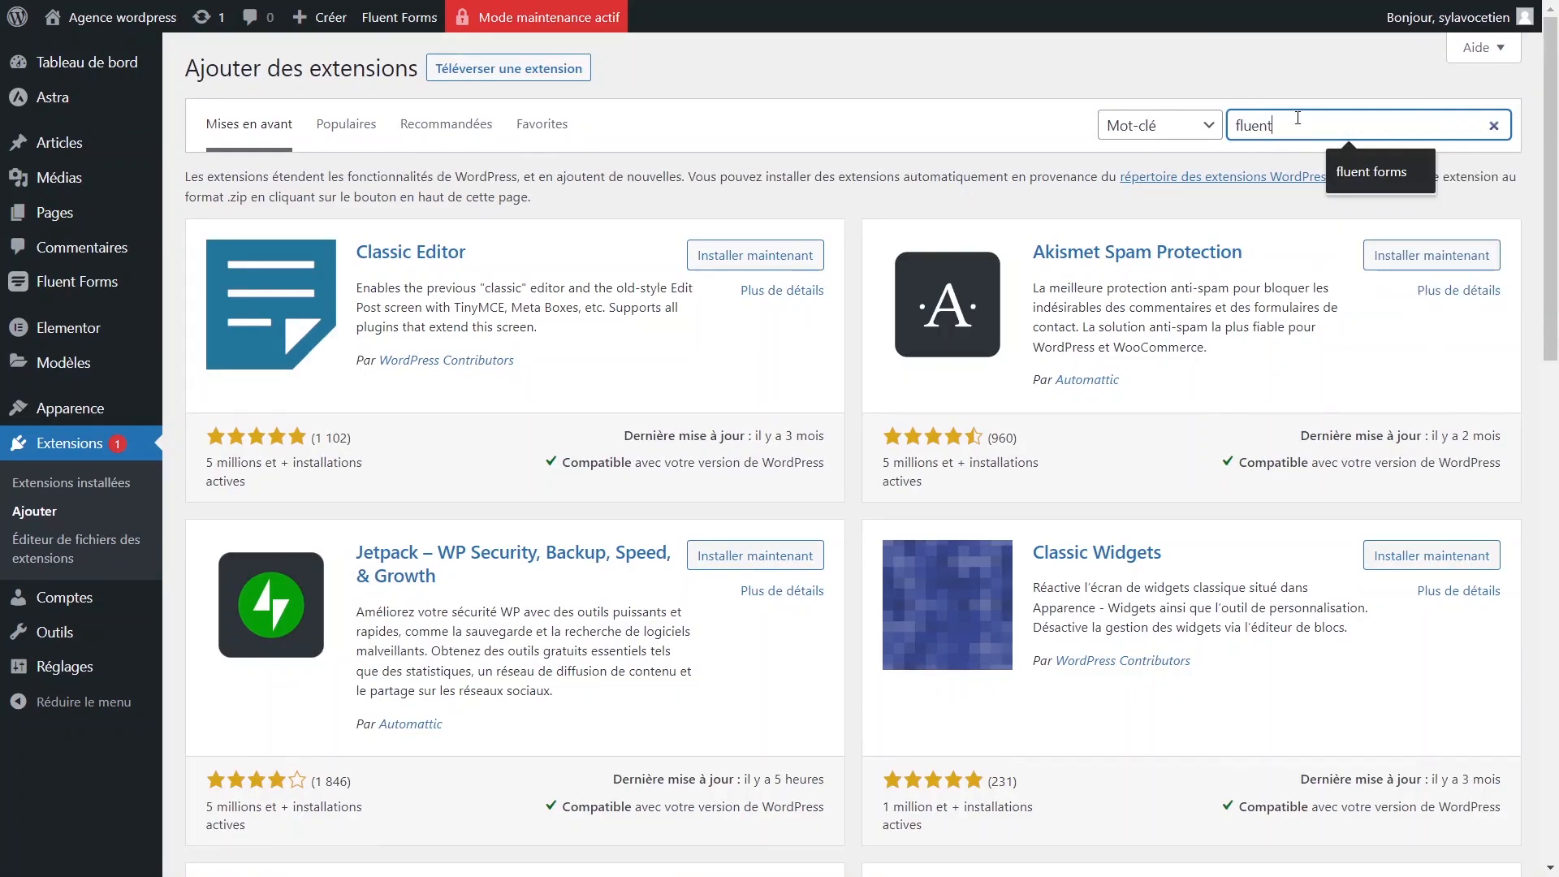
pyautogui.write(' sm')
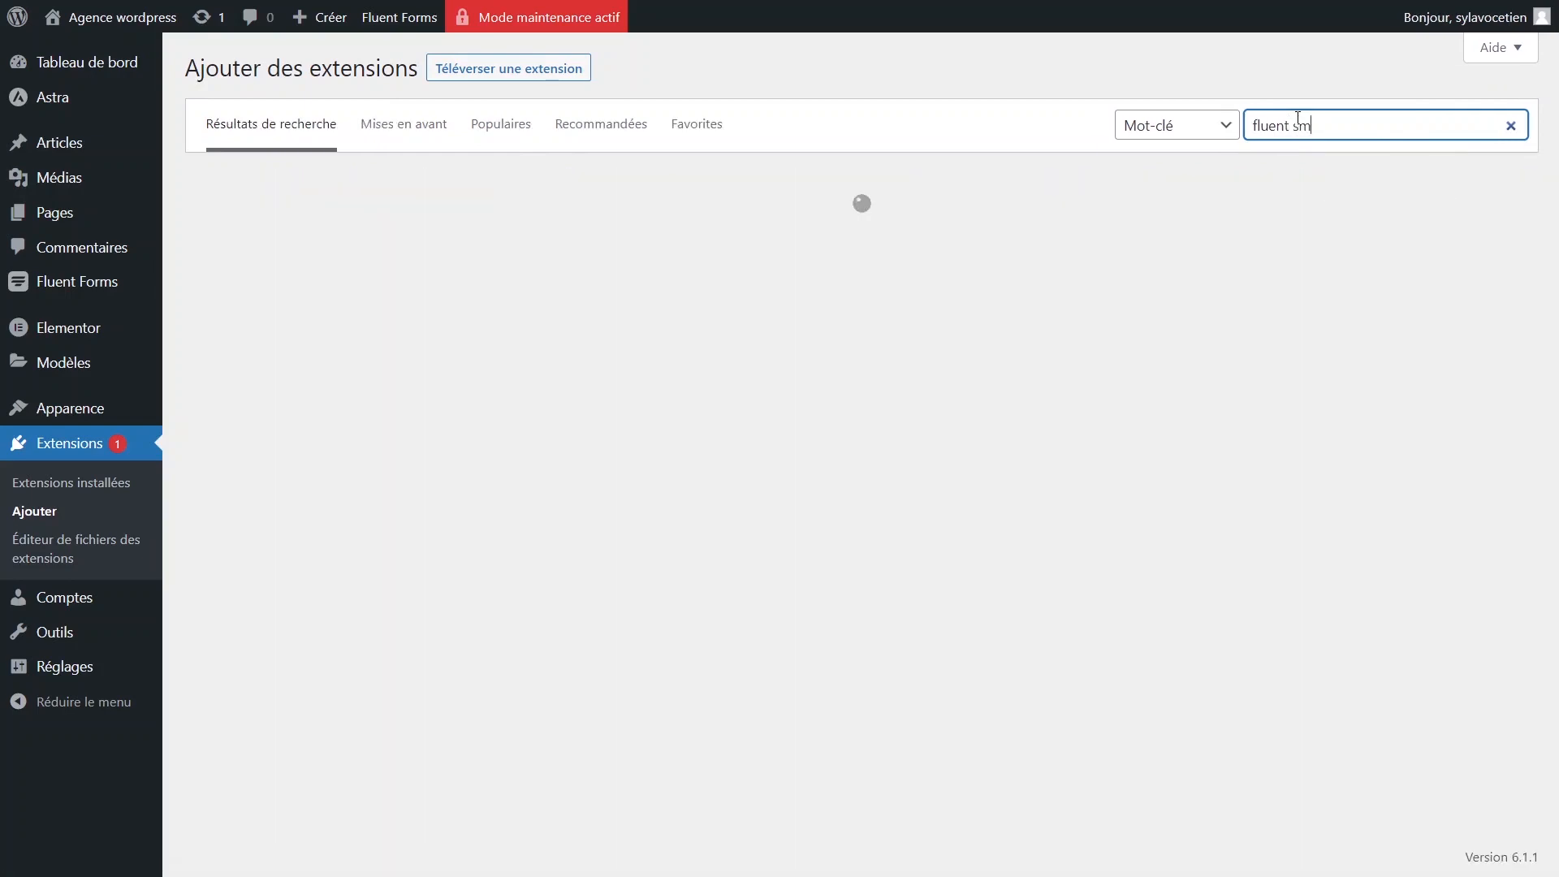
pyautogui.write('tp')
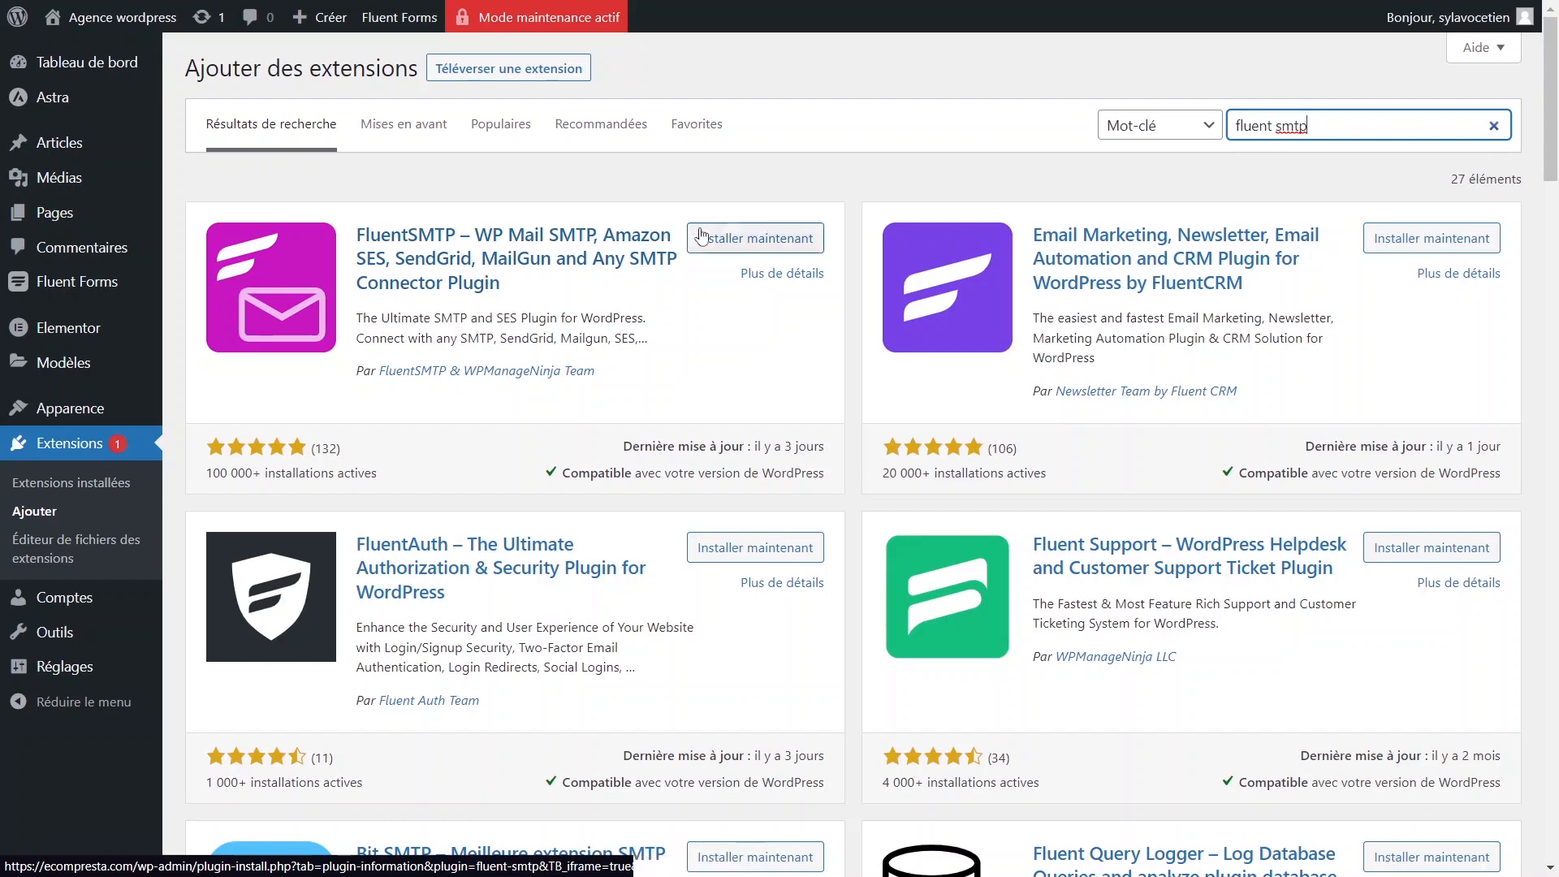
pyautogui.click(755, 238)
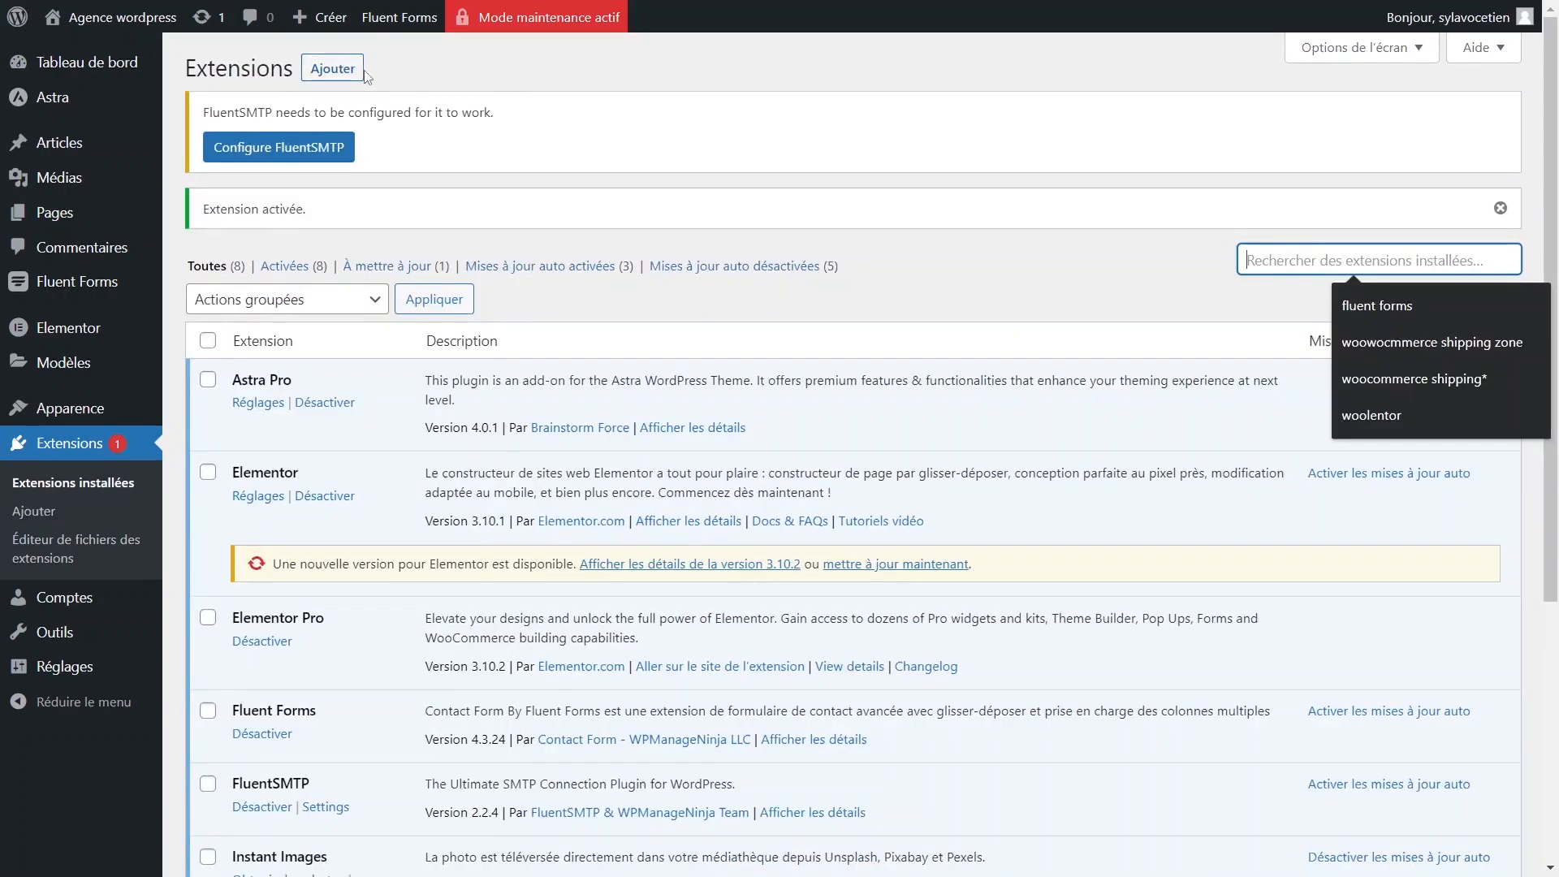
# Return to Add Plugins and search for 'fluentcrm'.
pyautogui.click(349, 82)
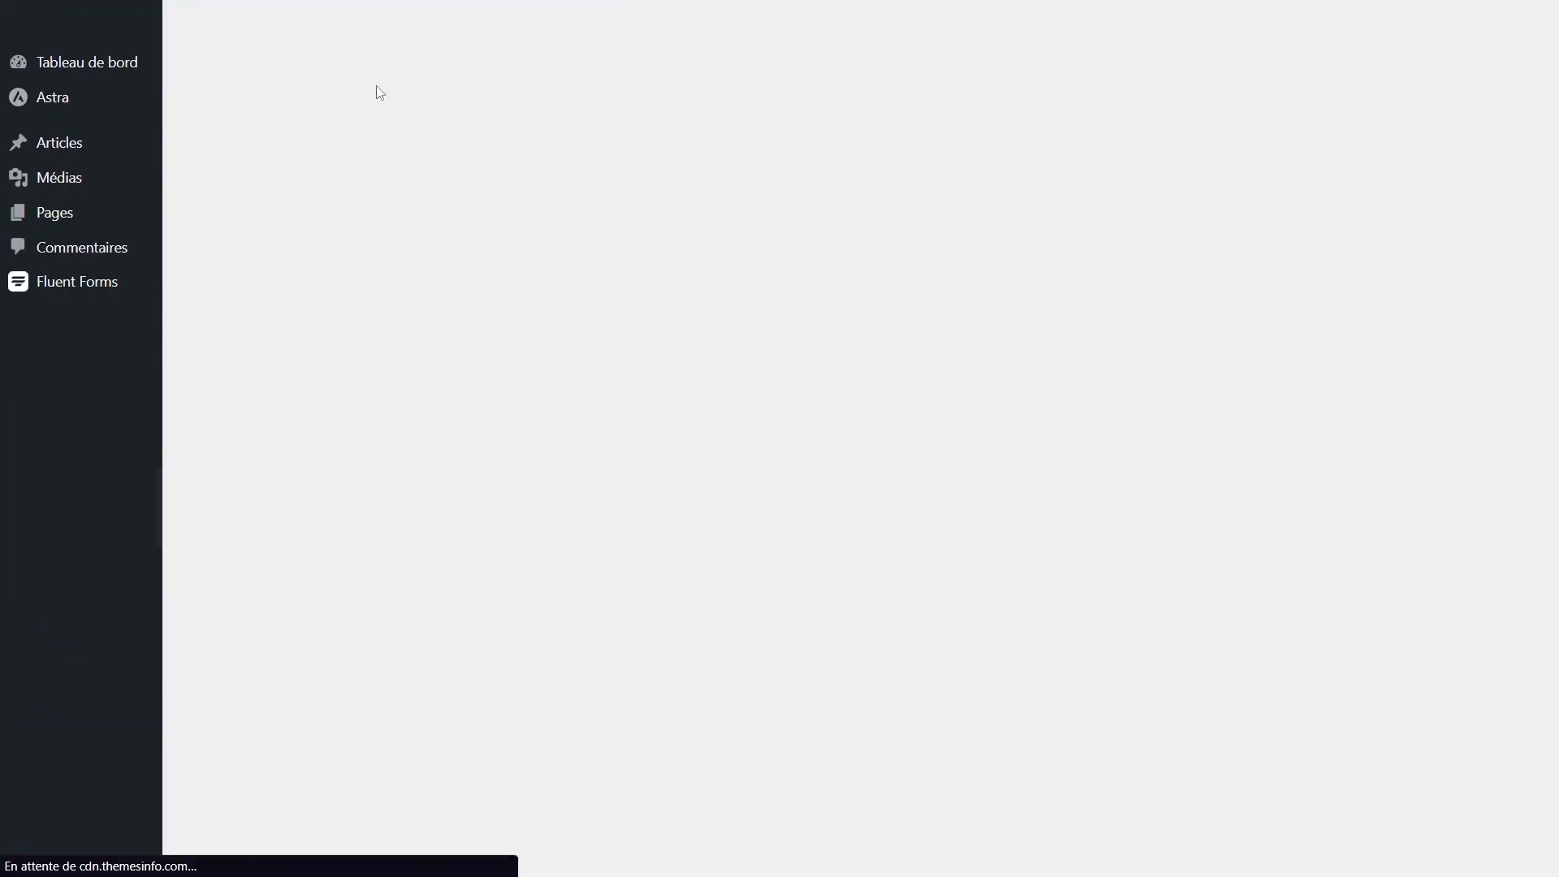
pyautogui.click(1263, 216)
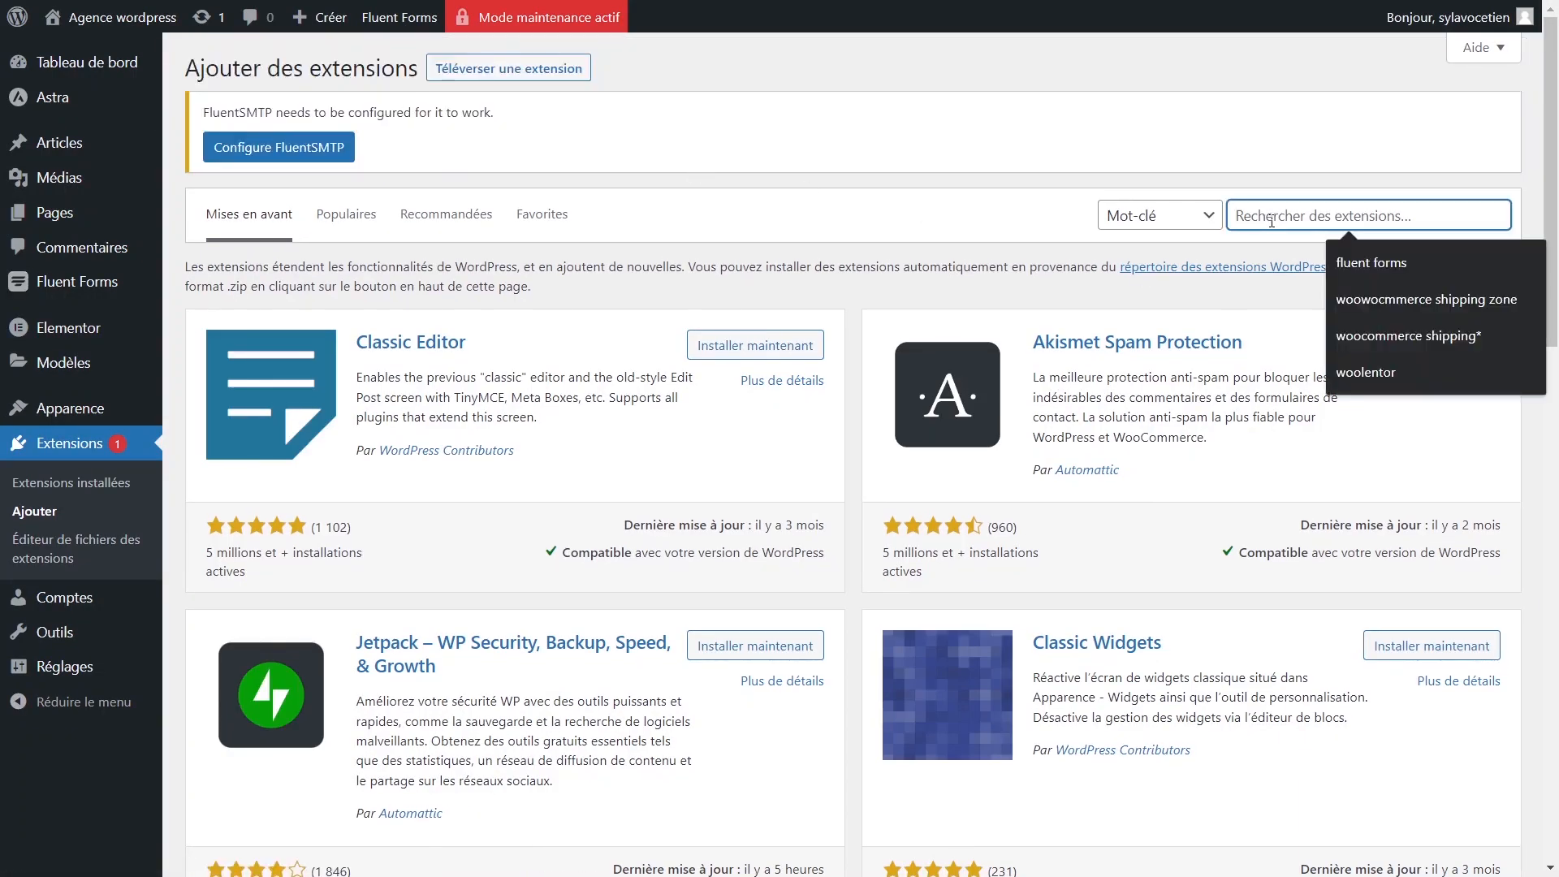
pyautogui.write('fluent')
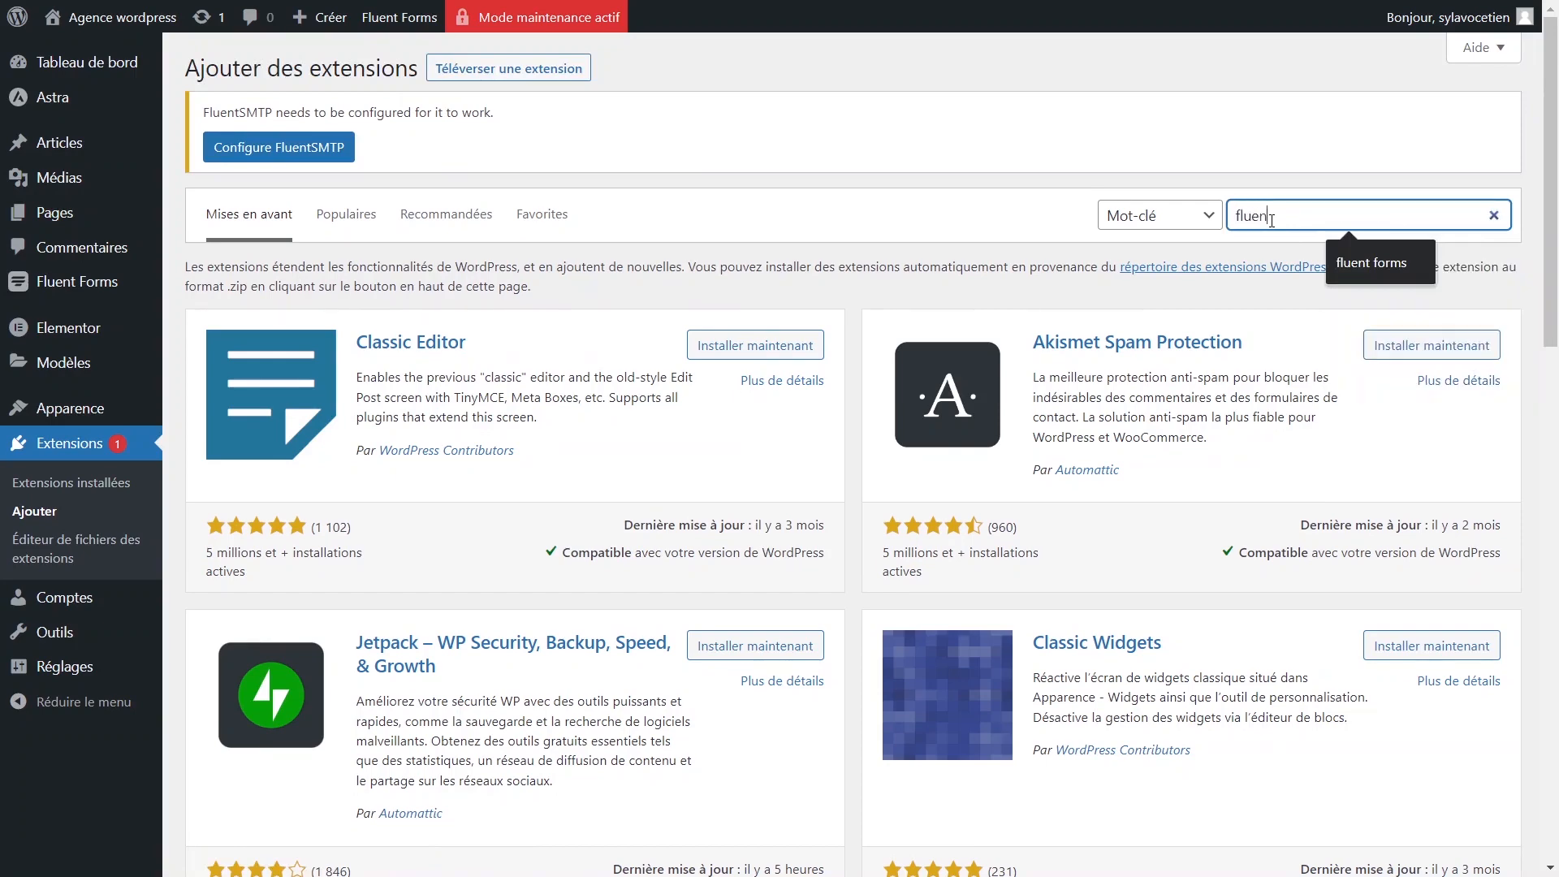
pyautogui.write('crm')
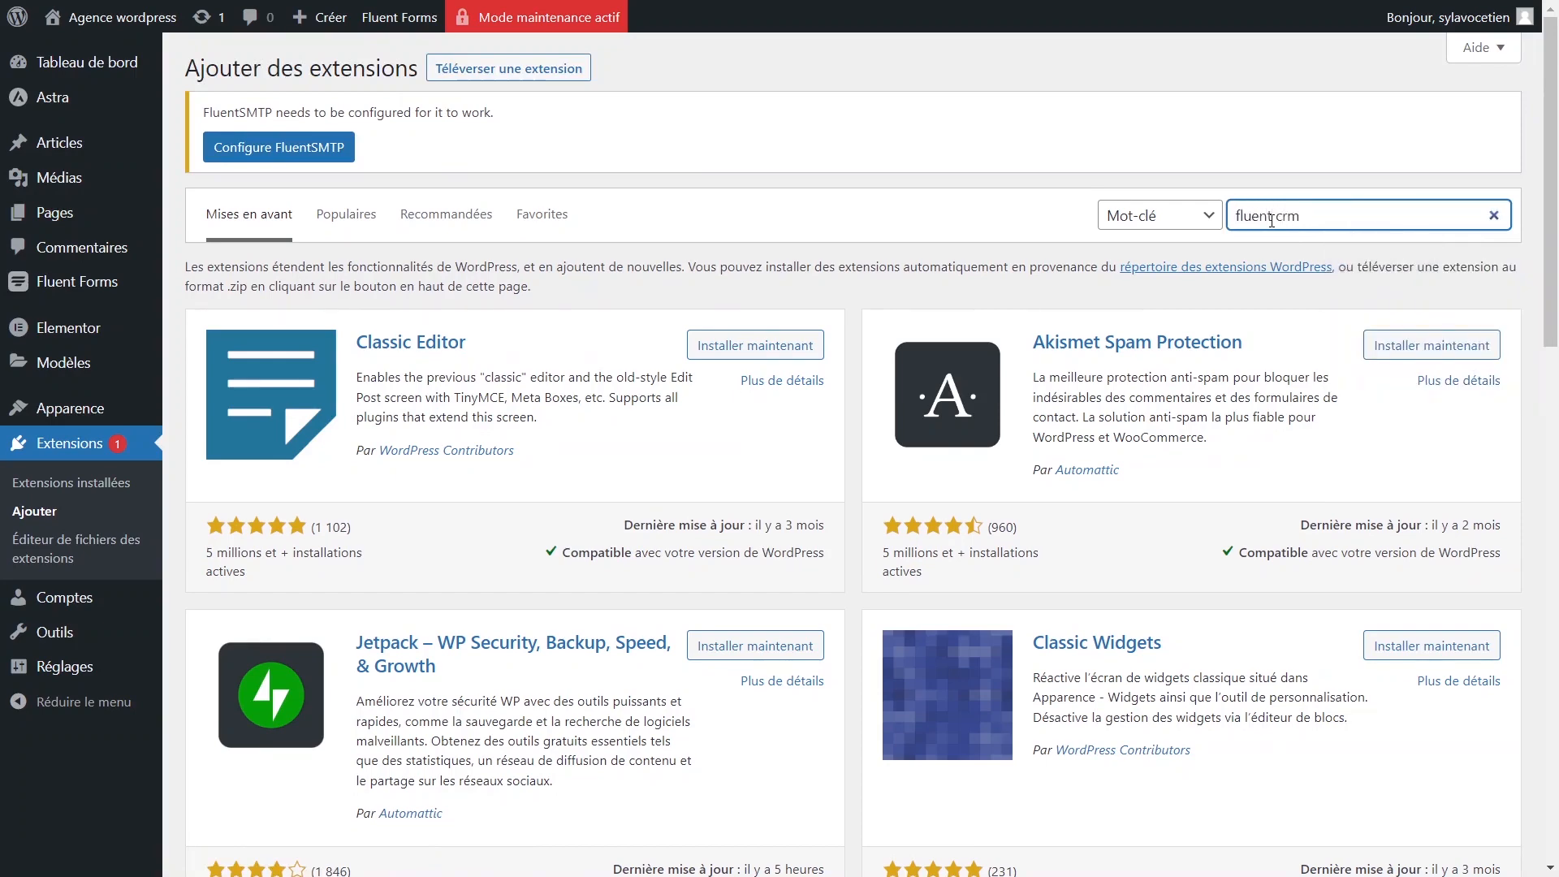
pyautogui.click(1271, 216)
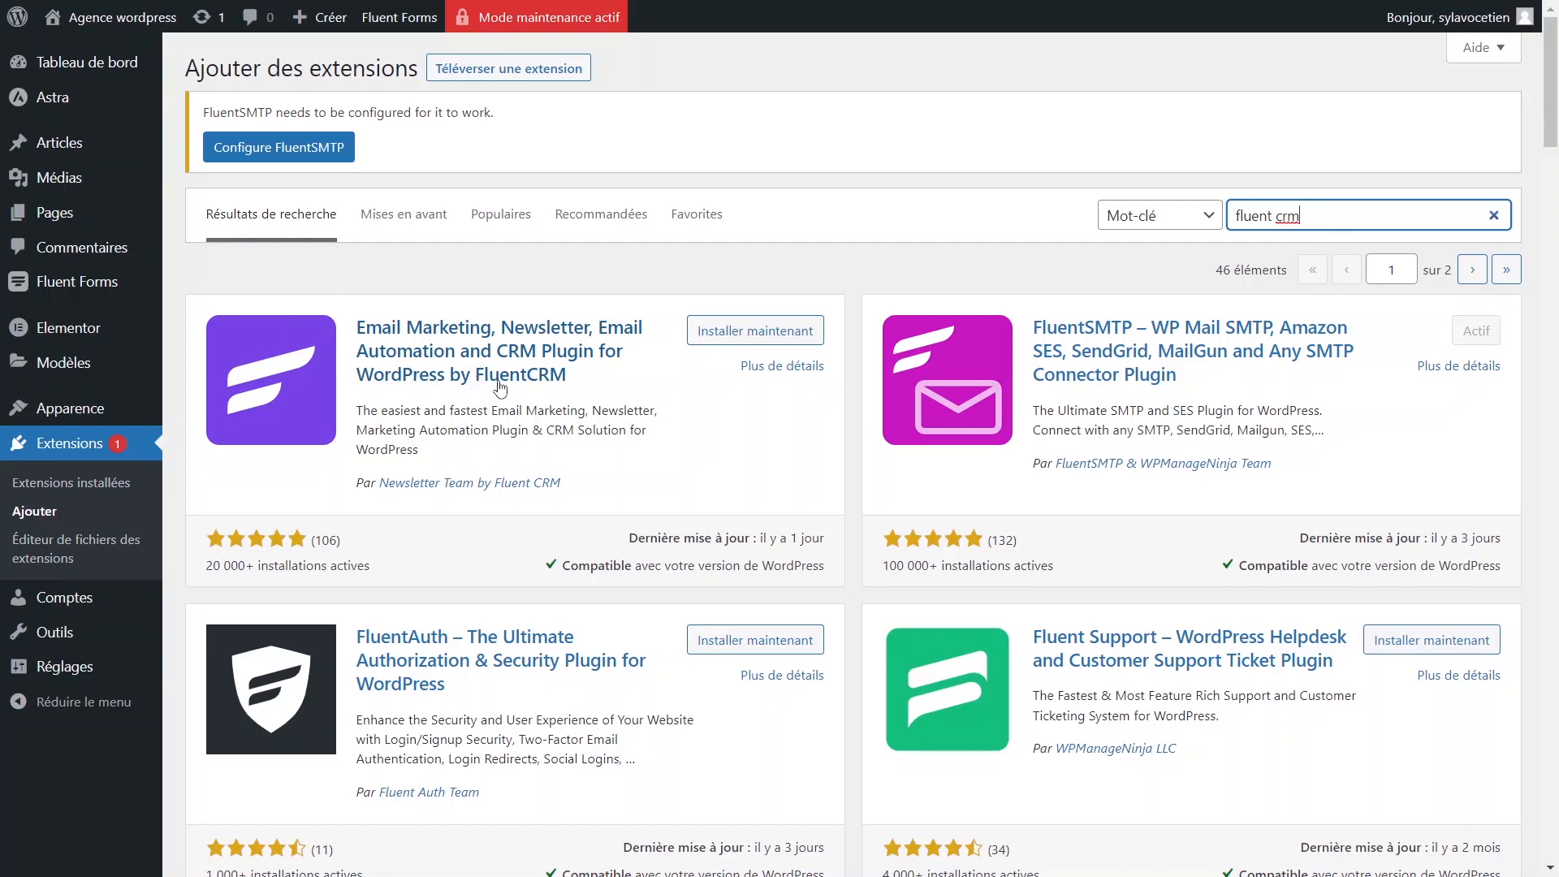
# Check FluentCRM's install count and 106 ratings, then install and activate it.
pyautogui.moveTo(204, 565); pyautogui.dragTo(299, 564)
pyautogui.click(258, 566)
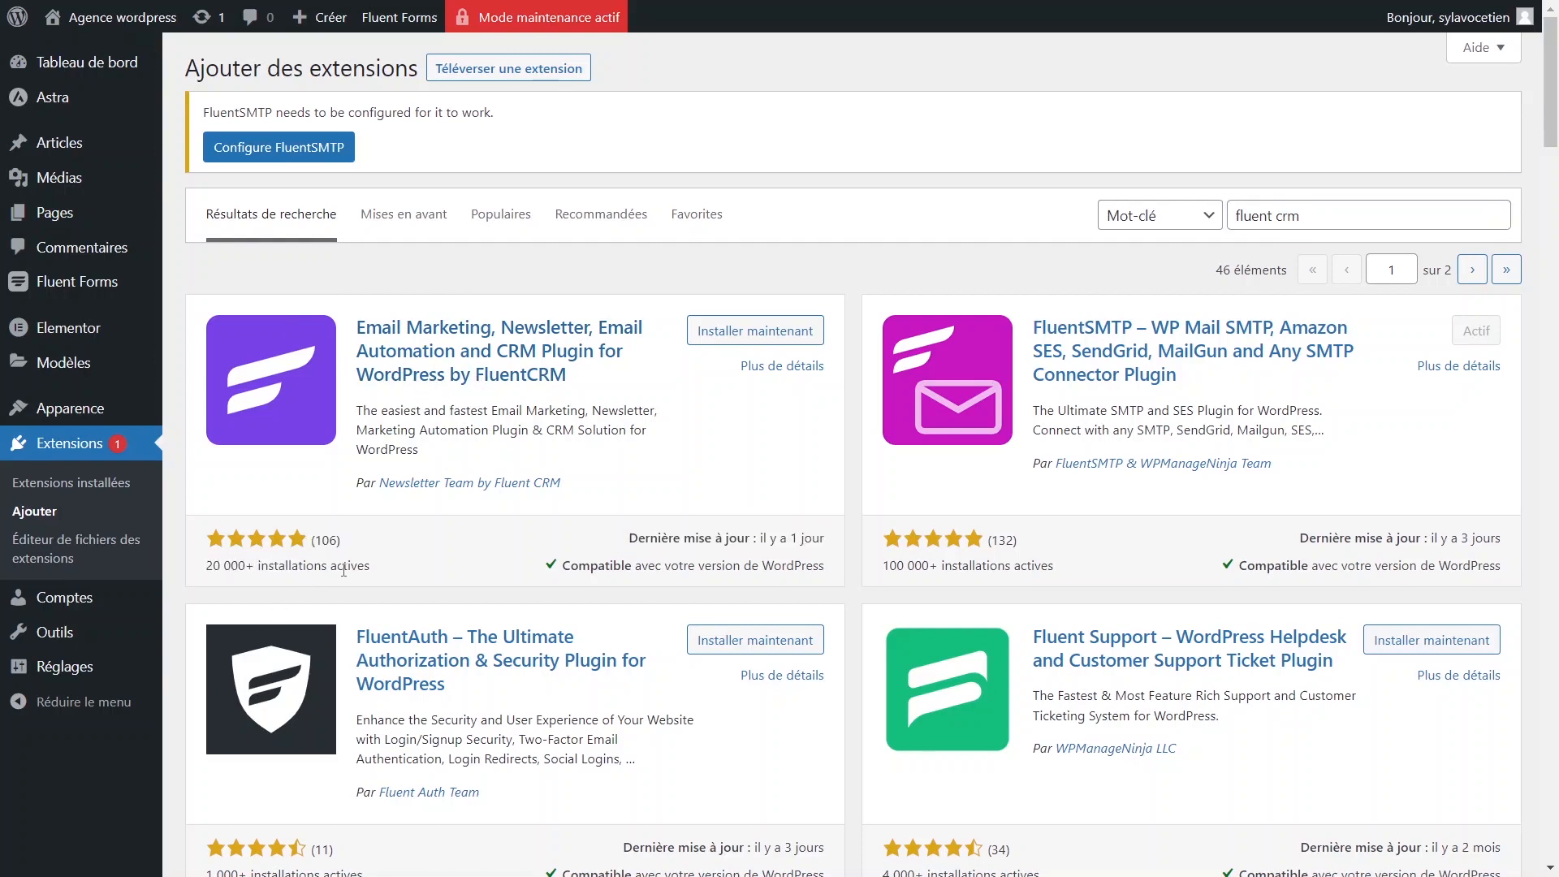
pyautogui.doubleClick(325, 540)
pyautogui.click(328, 543)
pyautogui.click(755, 331)
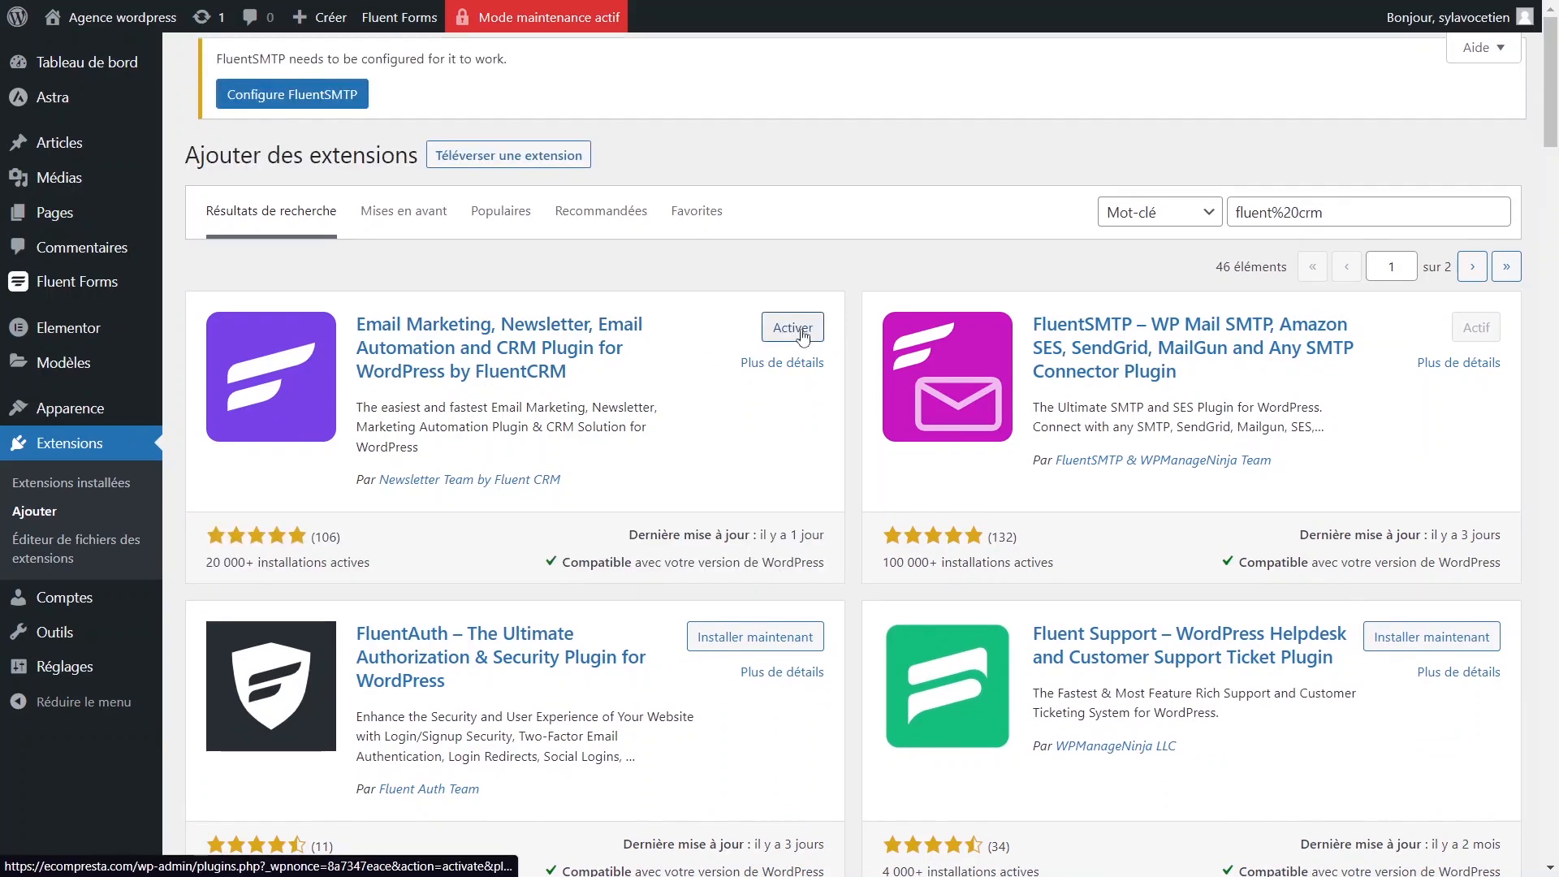
pyautogui.click(792, 333)
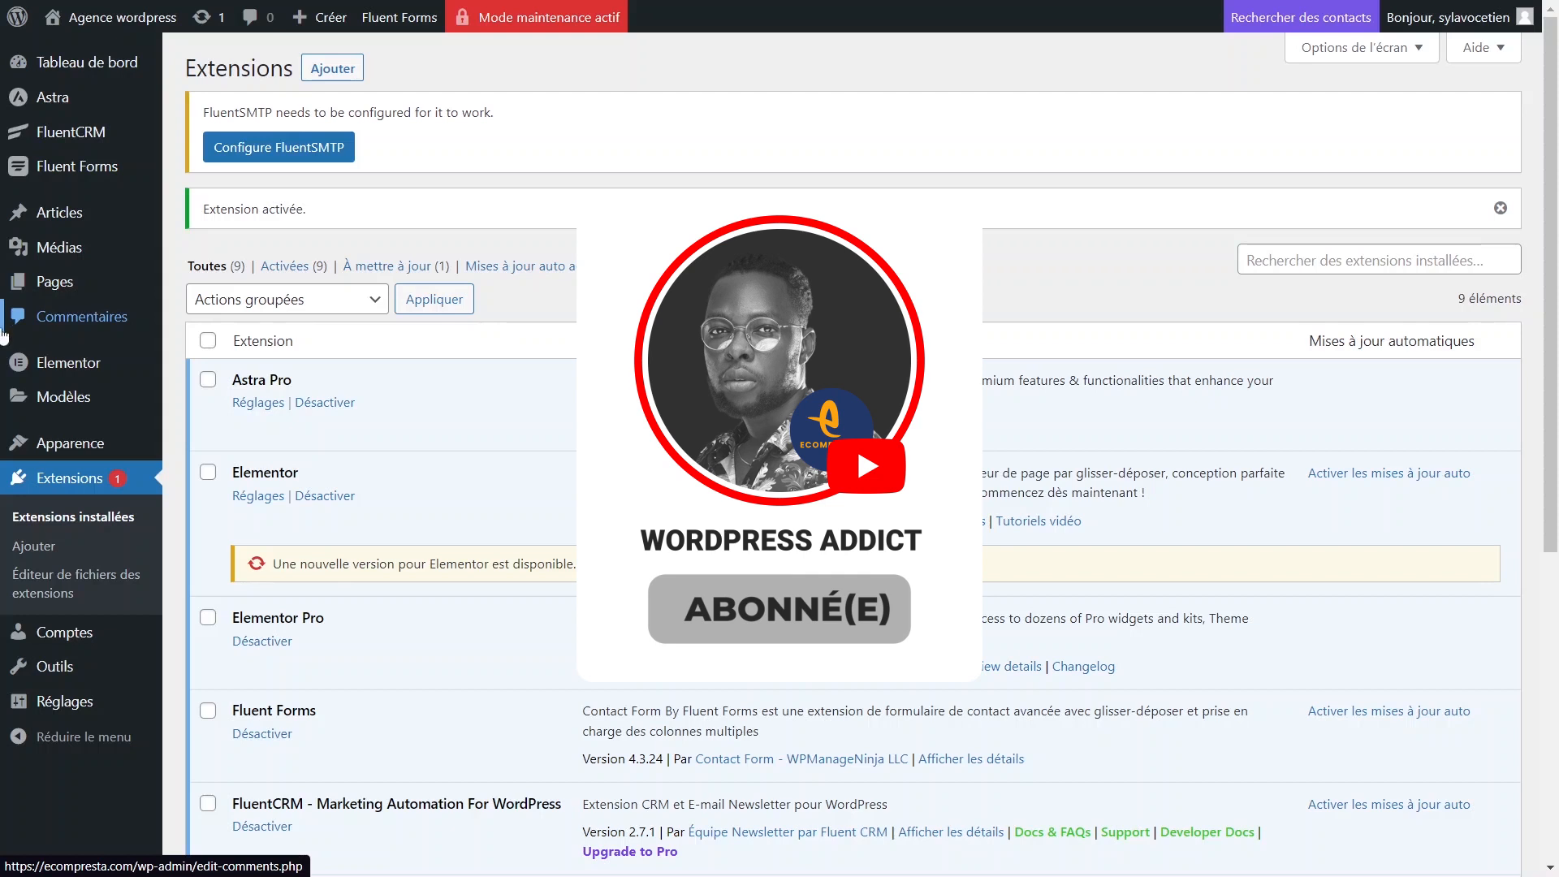
# Create a new page titled 'Tuto capture'.
pyautogui.moveTo(82, 146)
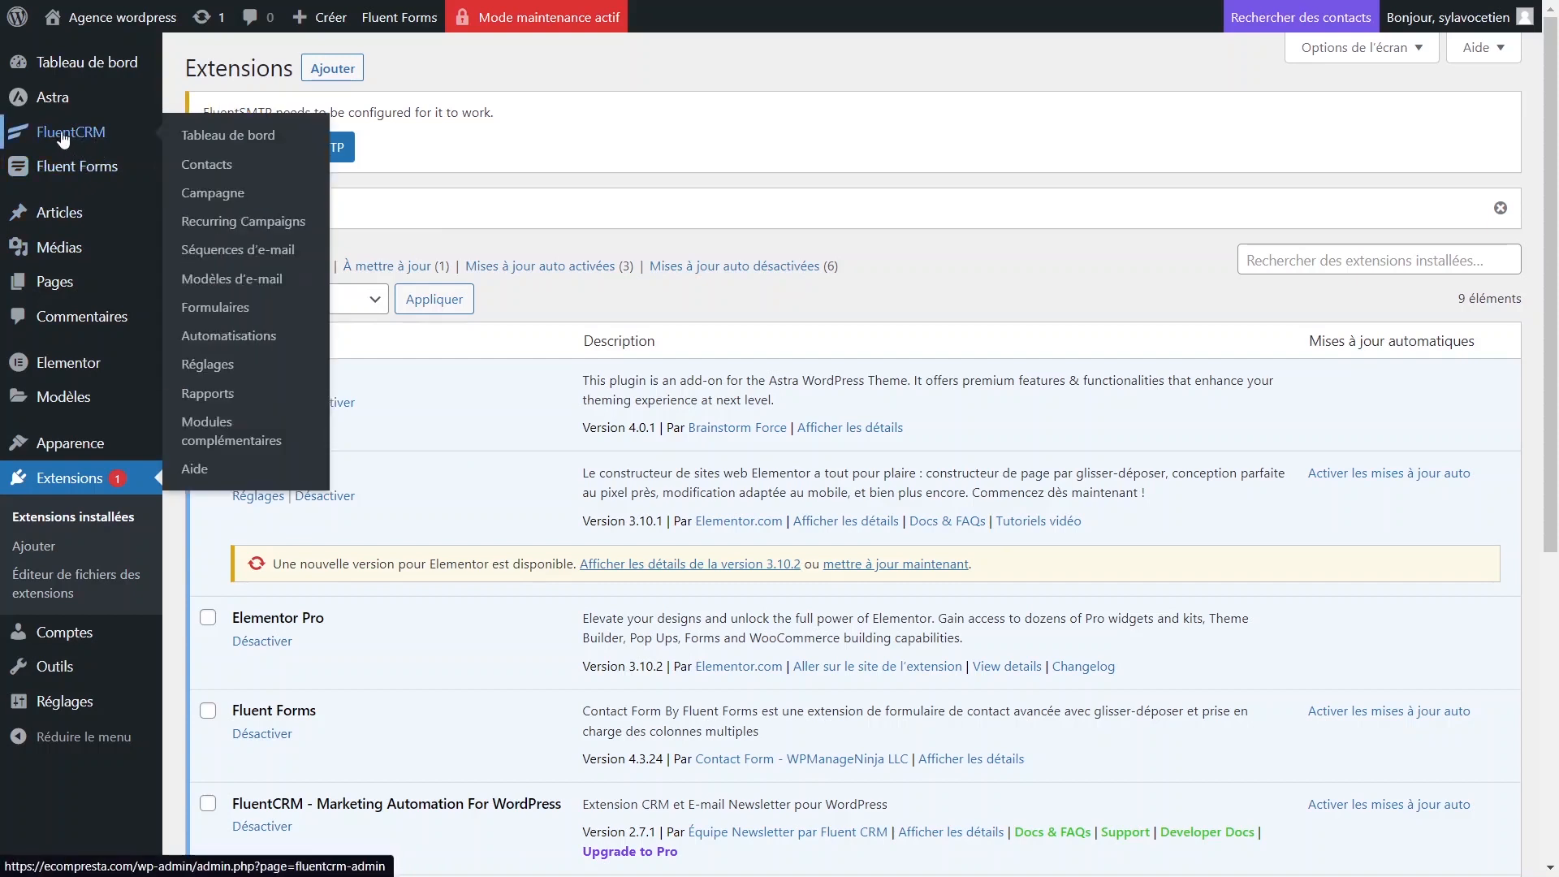
pyautogui.moveTo(75, 289)
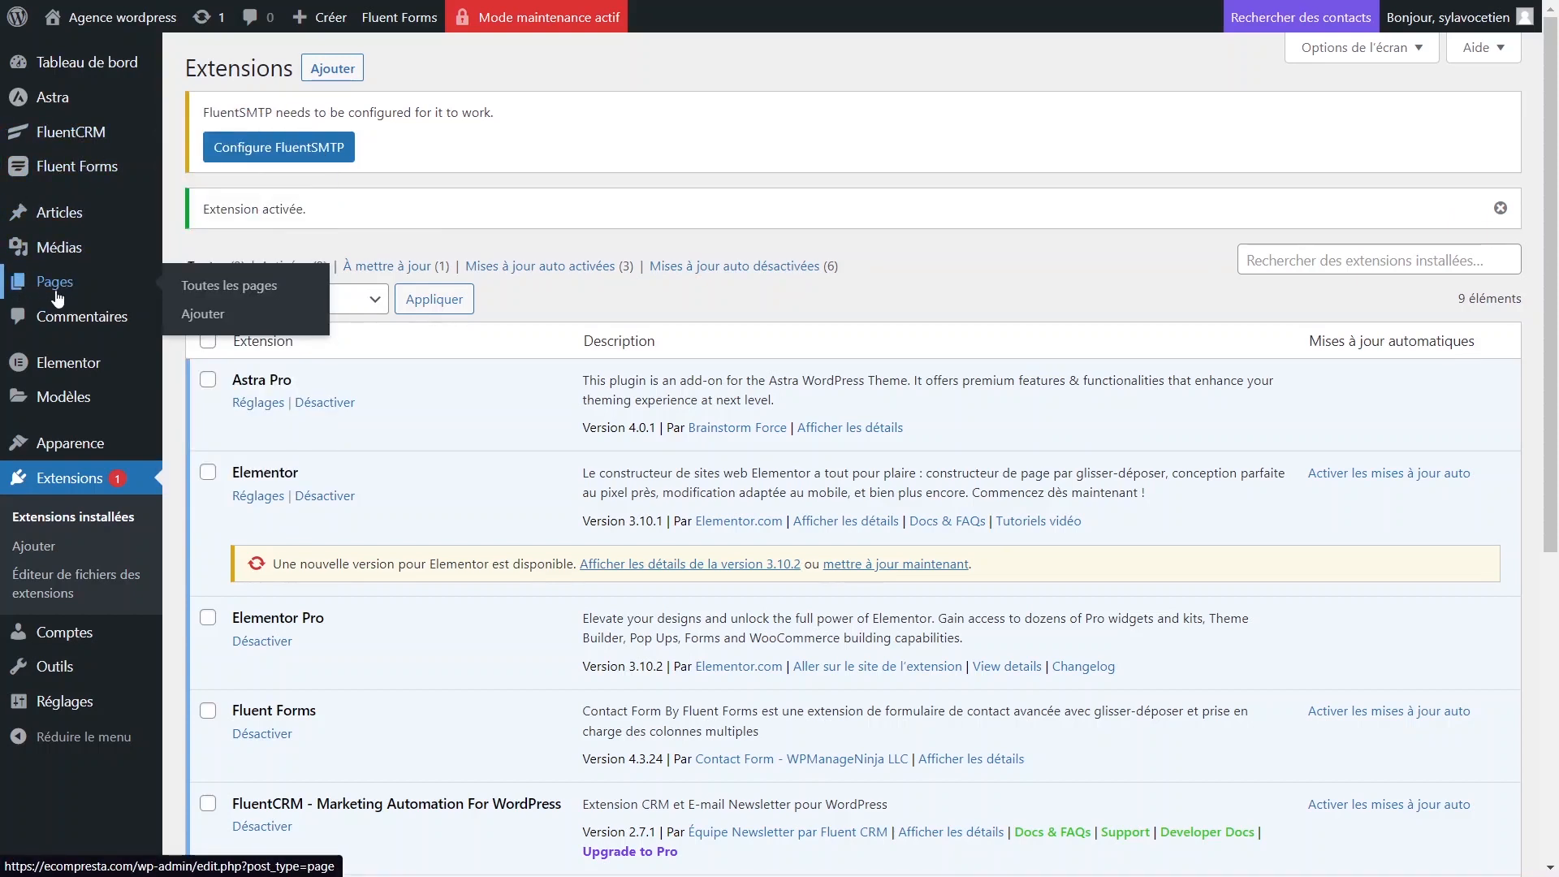
pyautogui.click(204, 317)
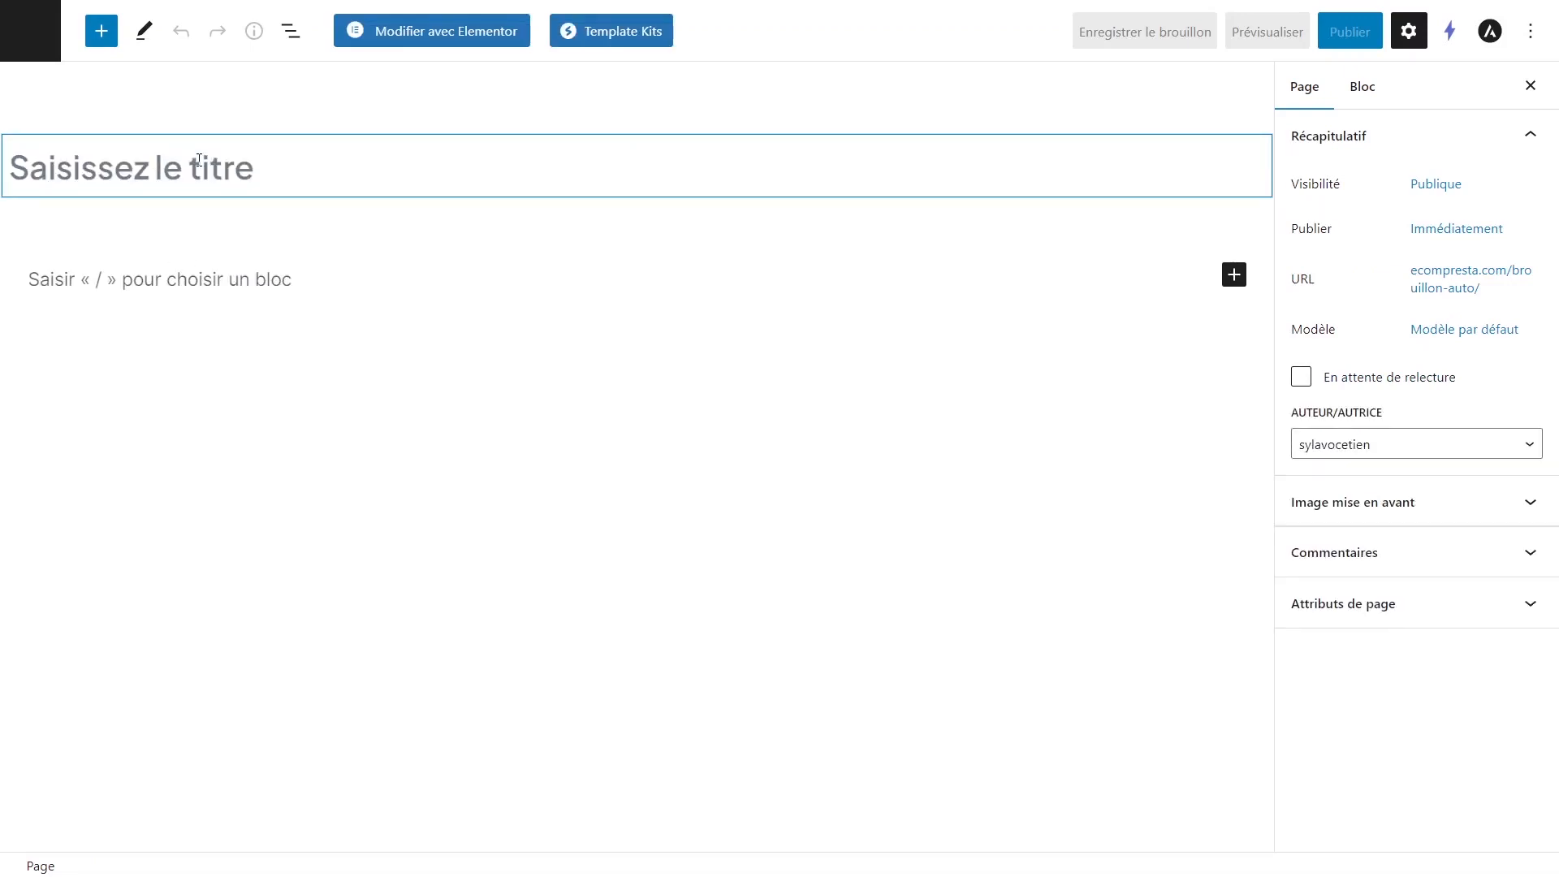
pyautogui.write('Tuto')
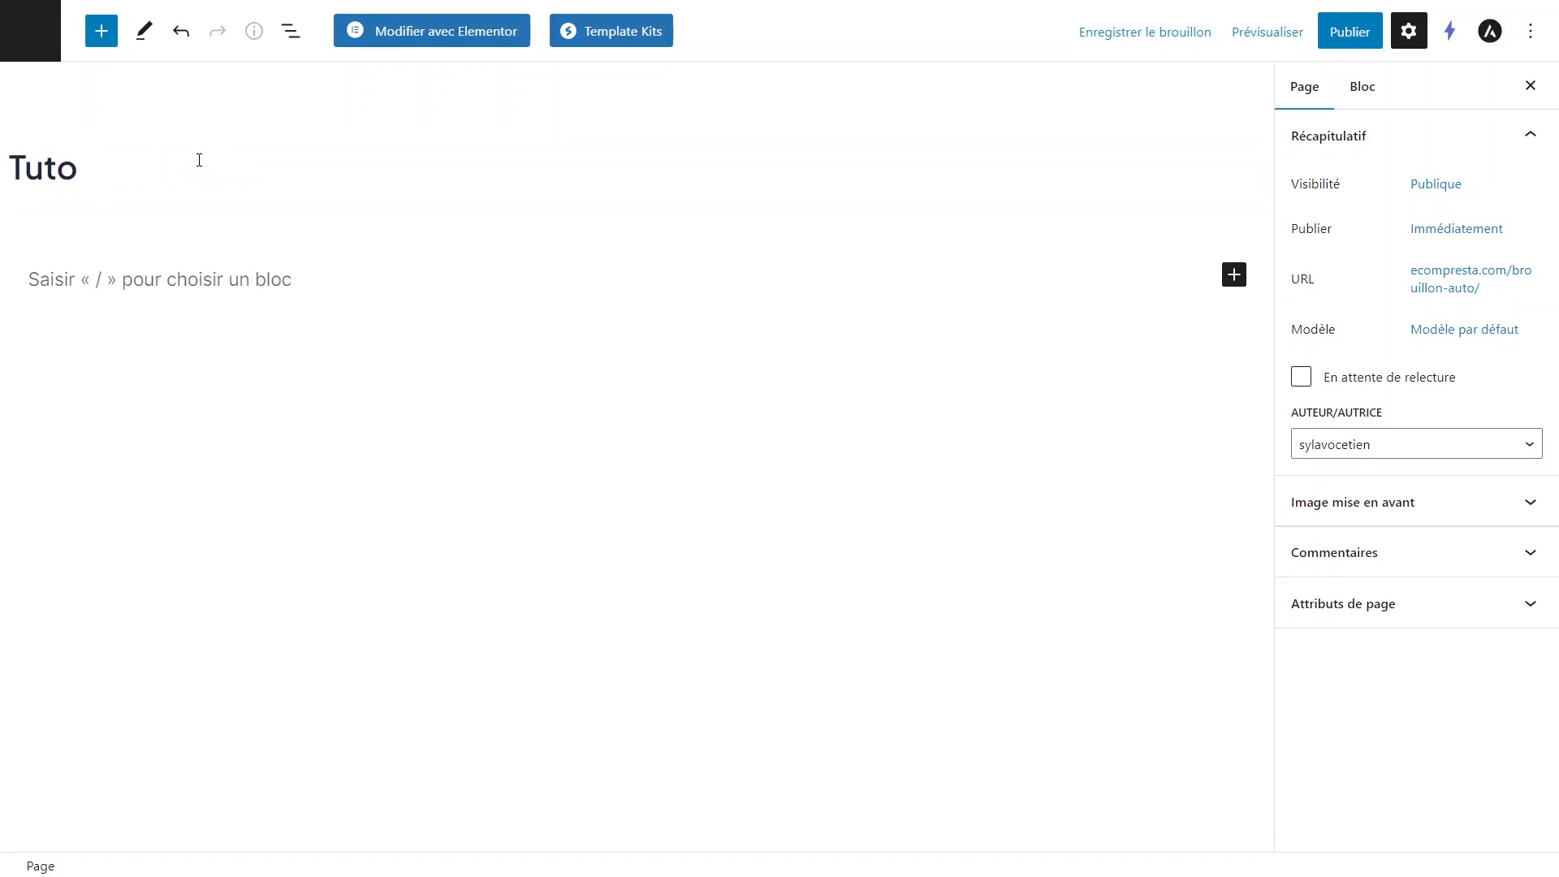
pyautogui.write(' captur')
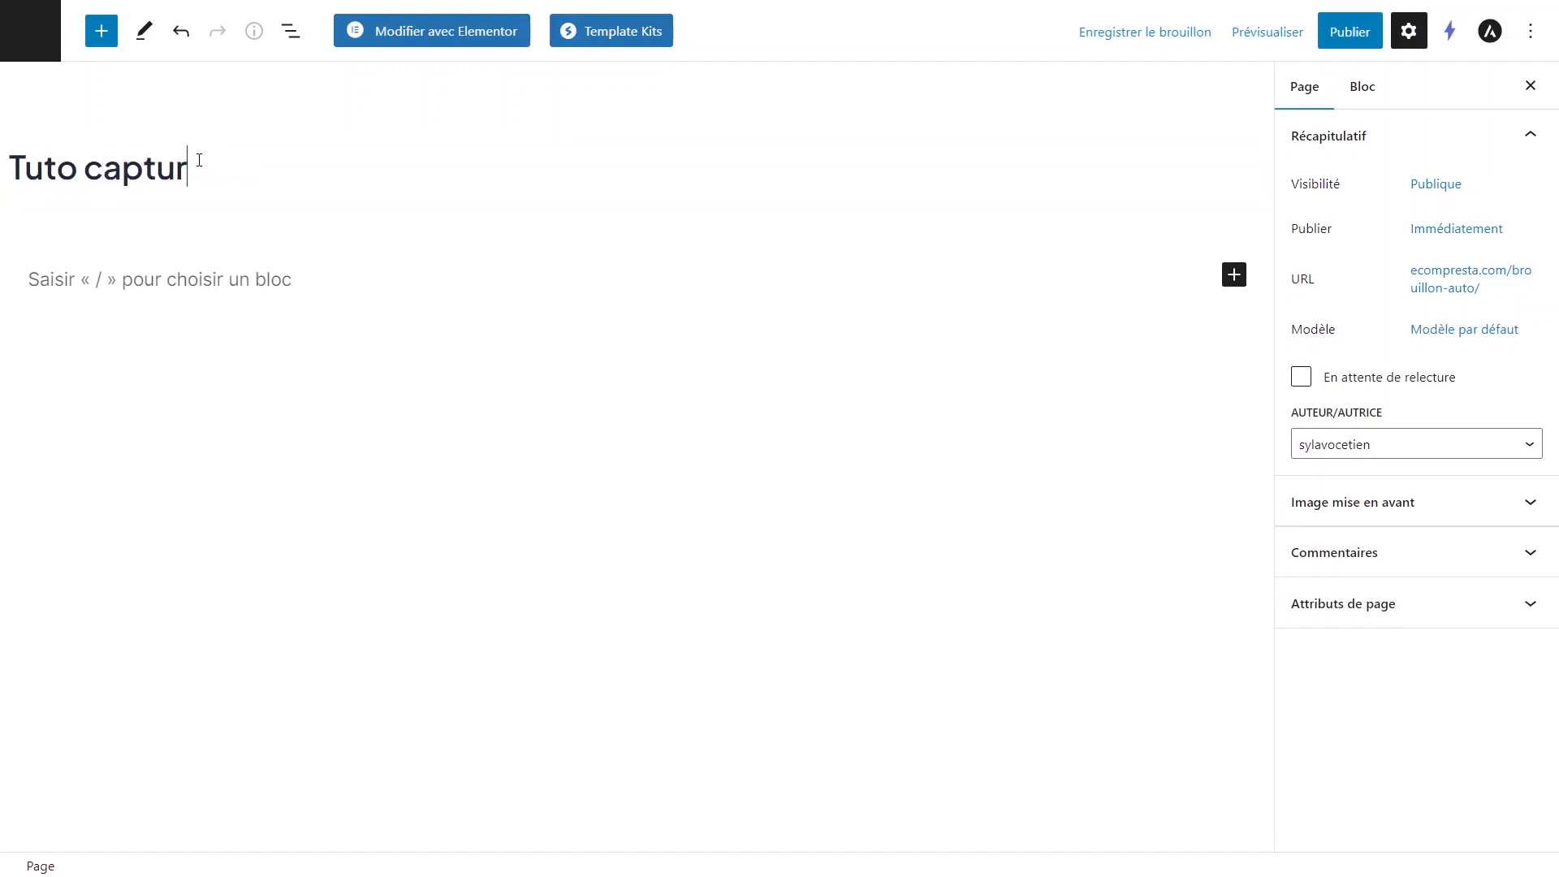
pyautogui.write('e')
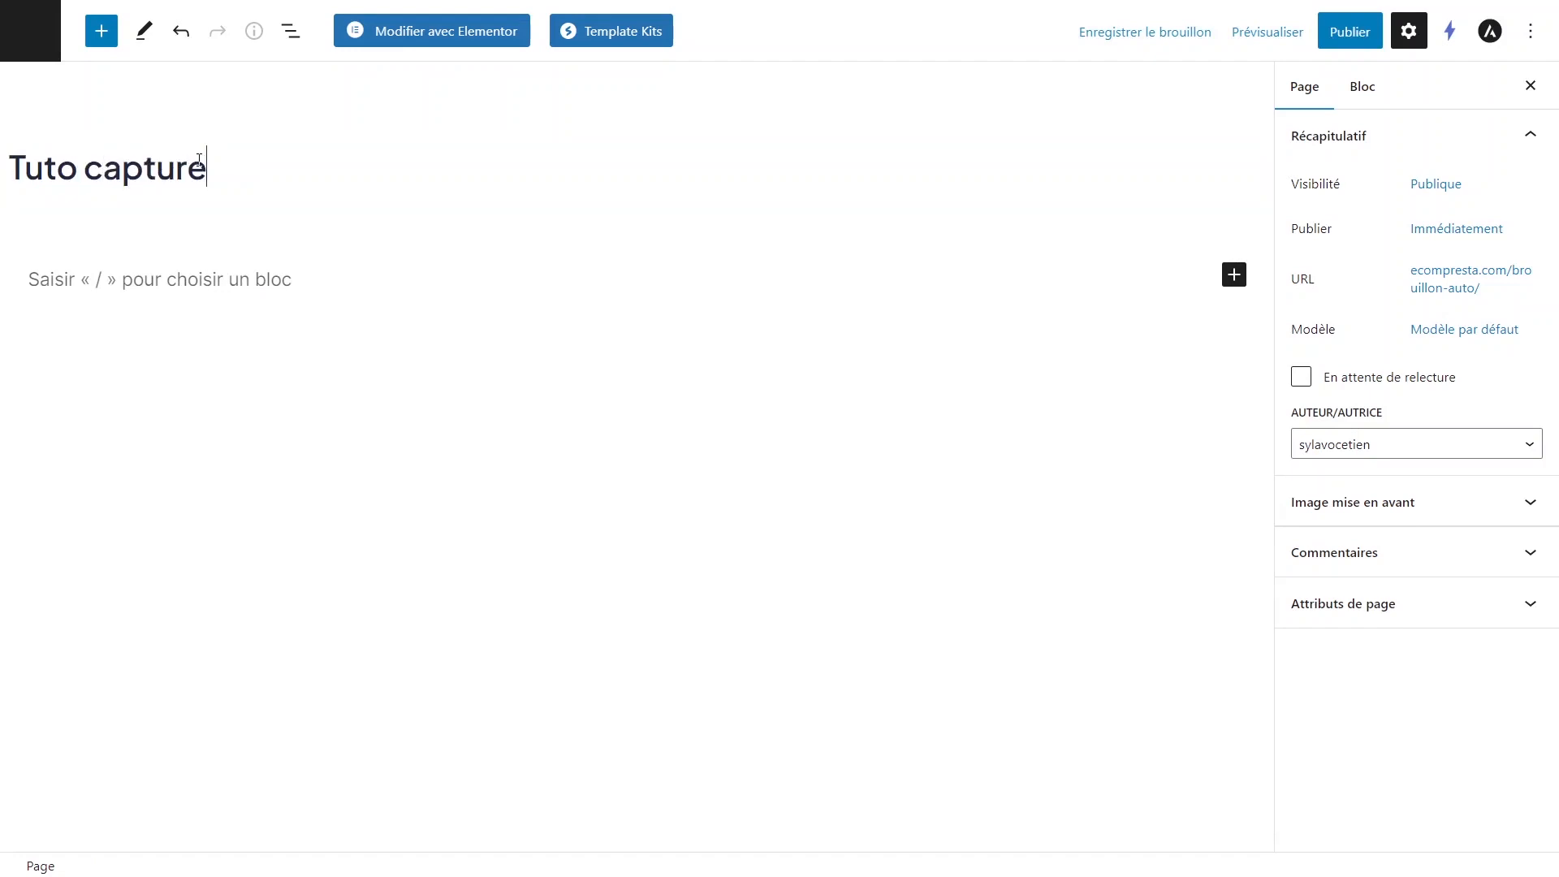
# Publish the Tuto capture page and open it in Elementor.
pyautogui.click(1366, 36)
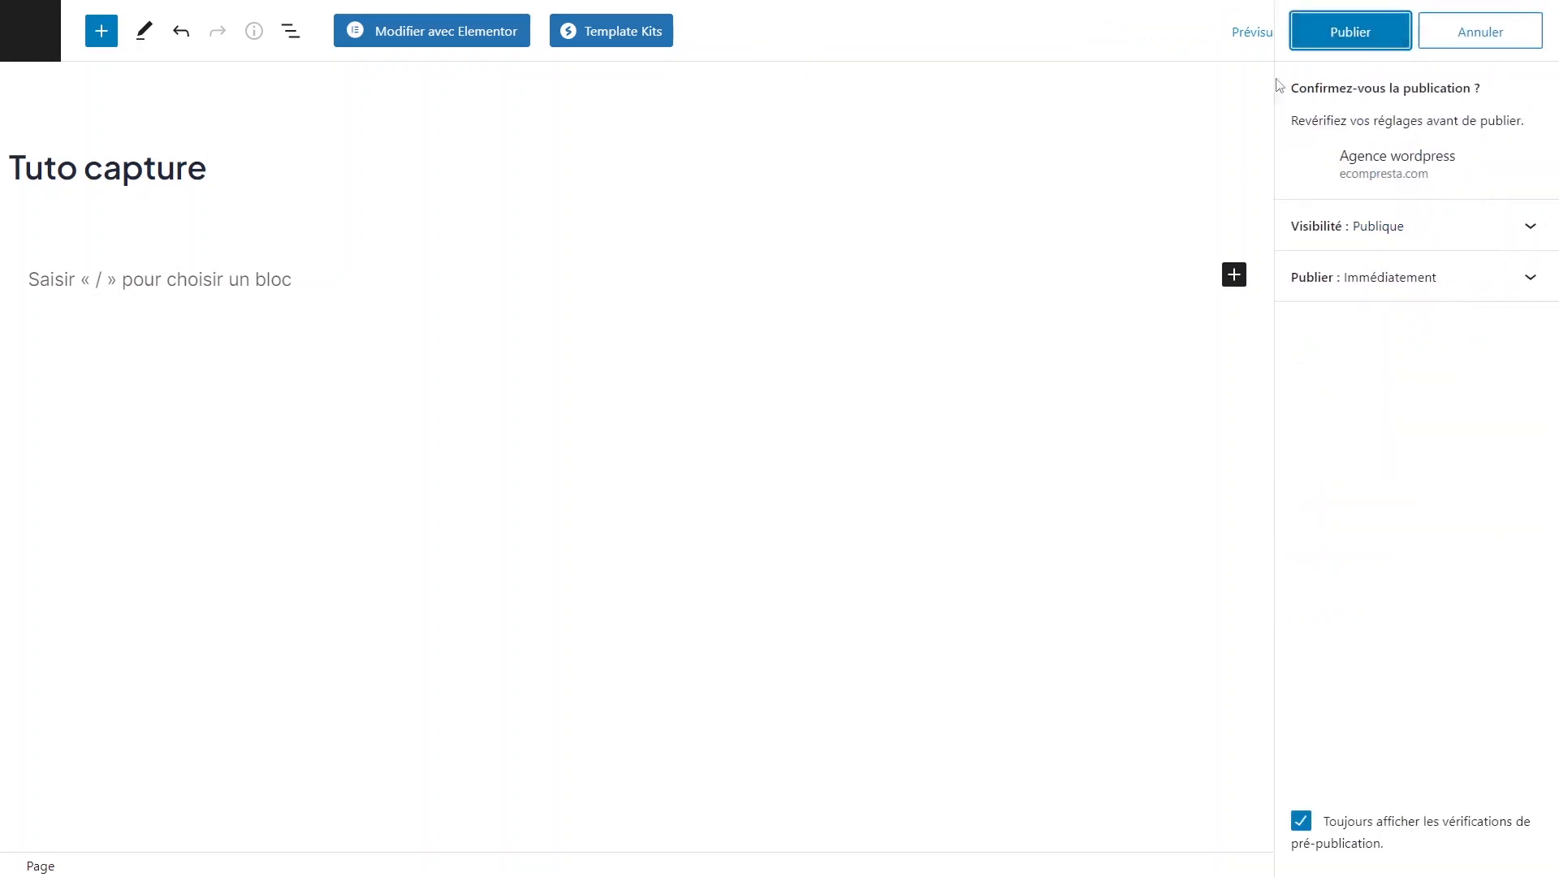
pyautogui.click(1377, 39)
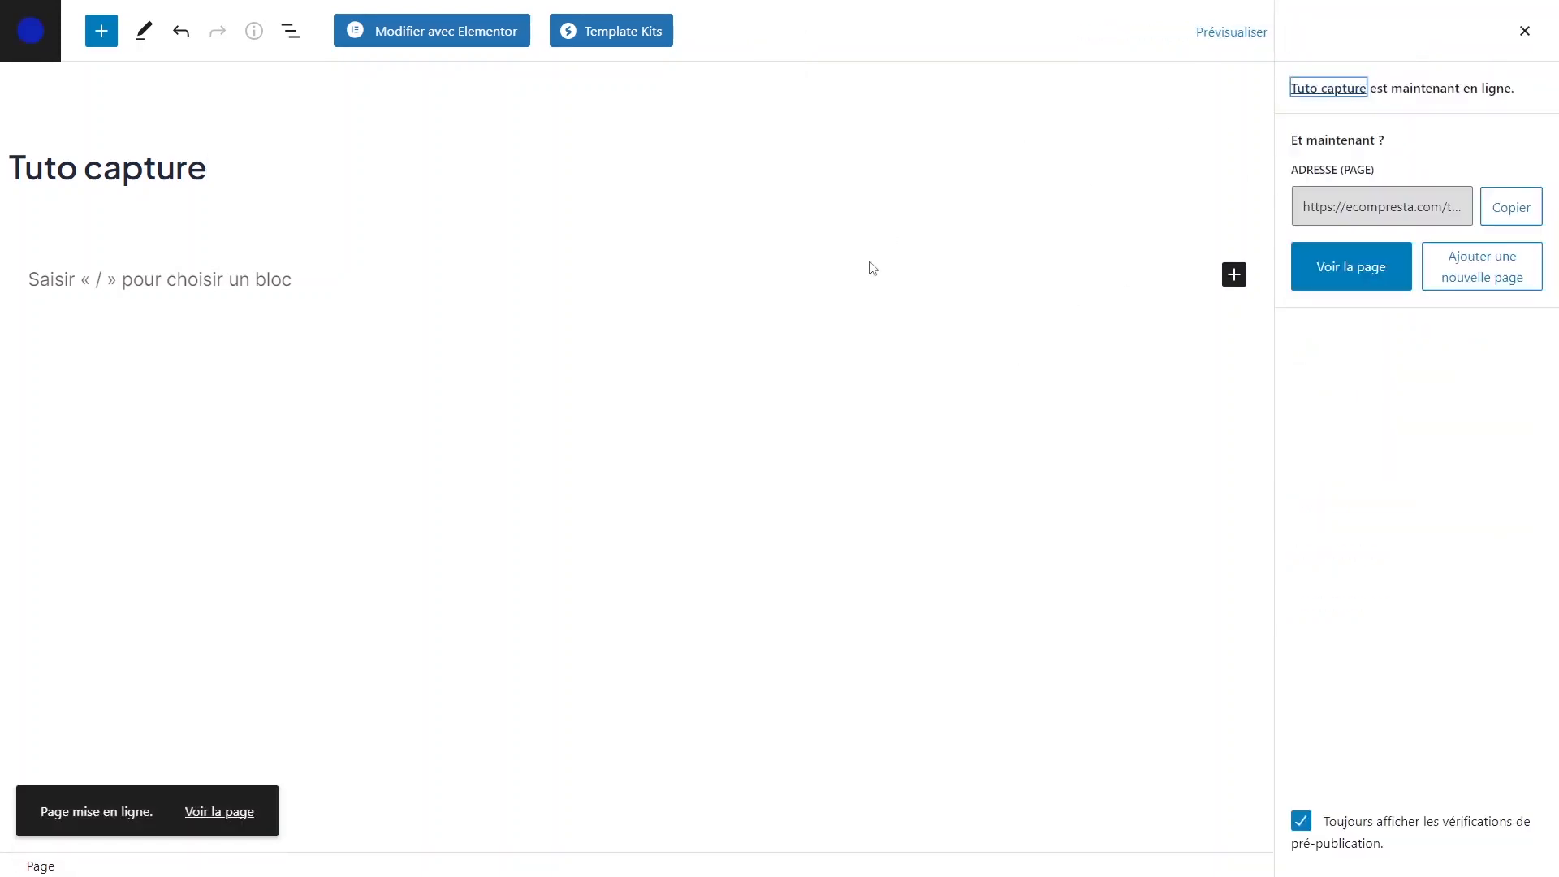
pyautogui.click(423, 37)
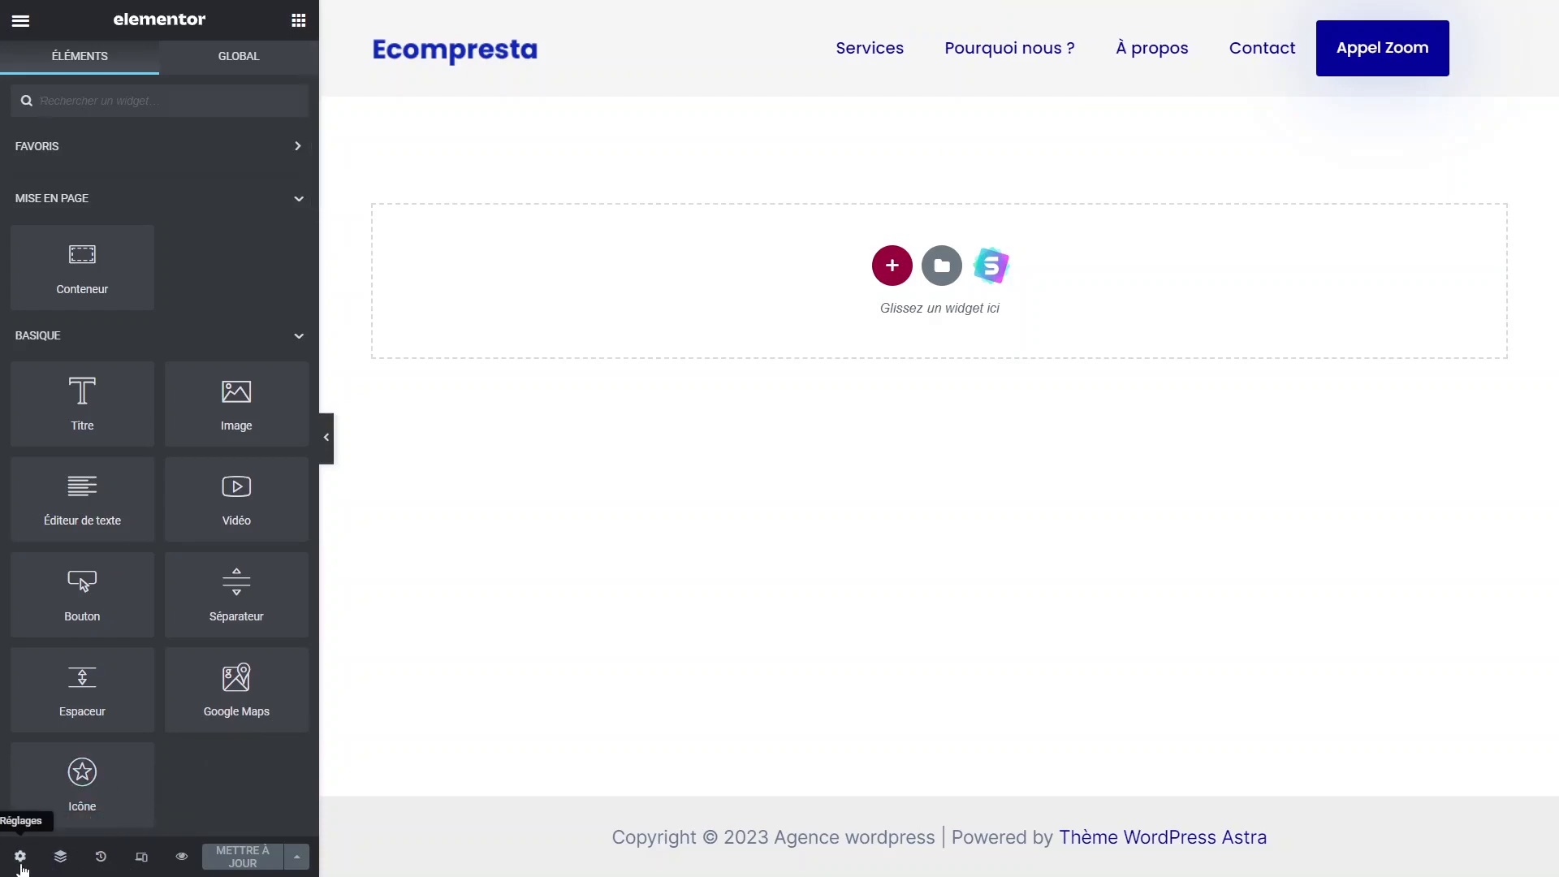
# Set the page template to Elementor canevas in page settings and save with Mettre à jour.
pyautogui.click(21, 859)
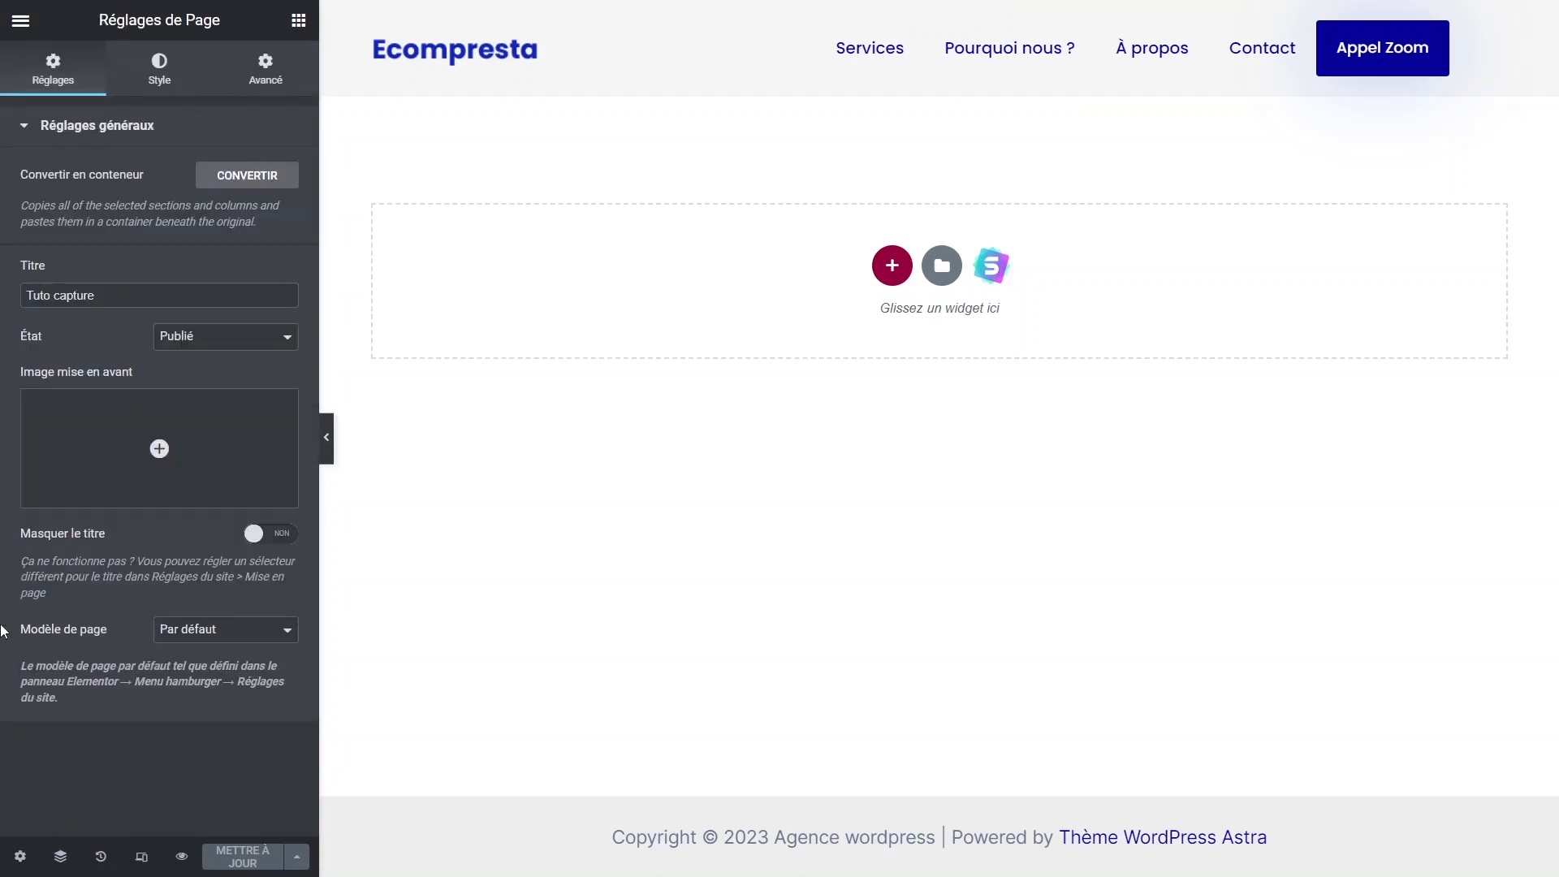
pyautogui.moveTo(2, 631); pyautogui.dragTo(125, 634)
pyautogui.click(128, 640)
pyautogui.click(231, 642)
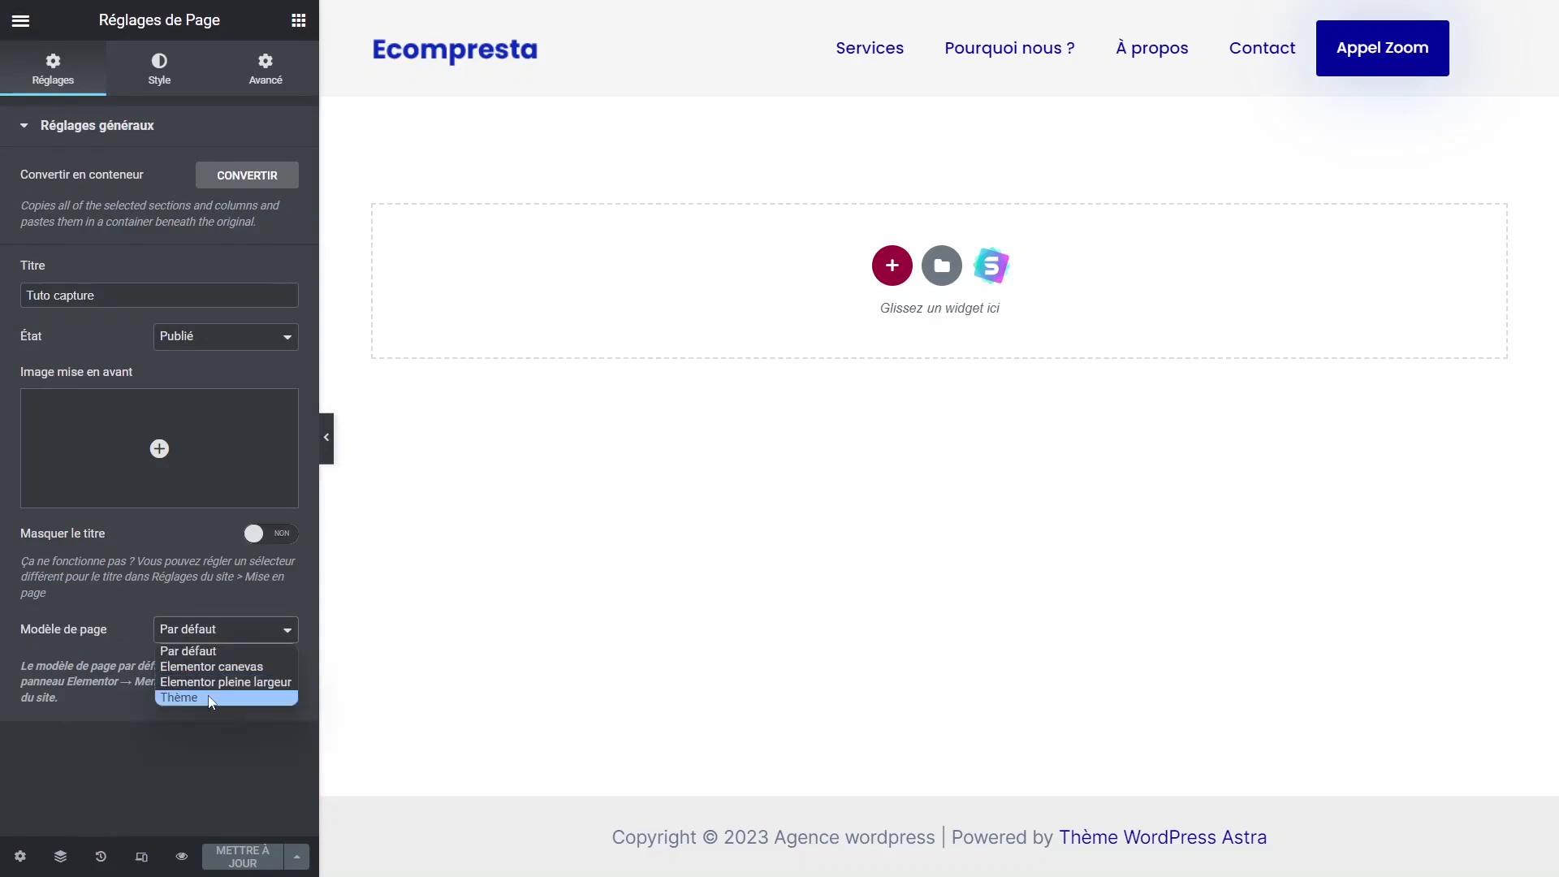
pyautogui.click(229, 667)
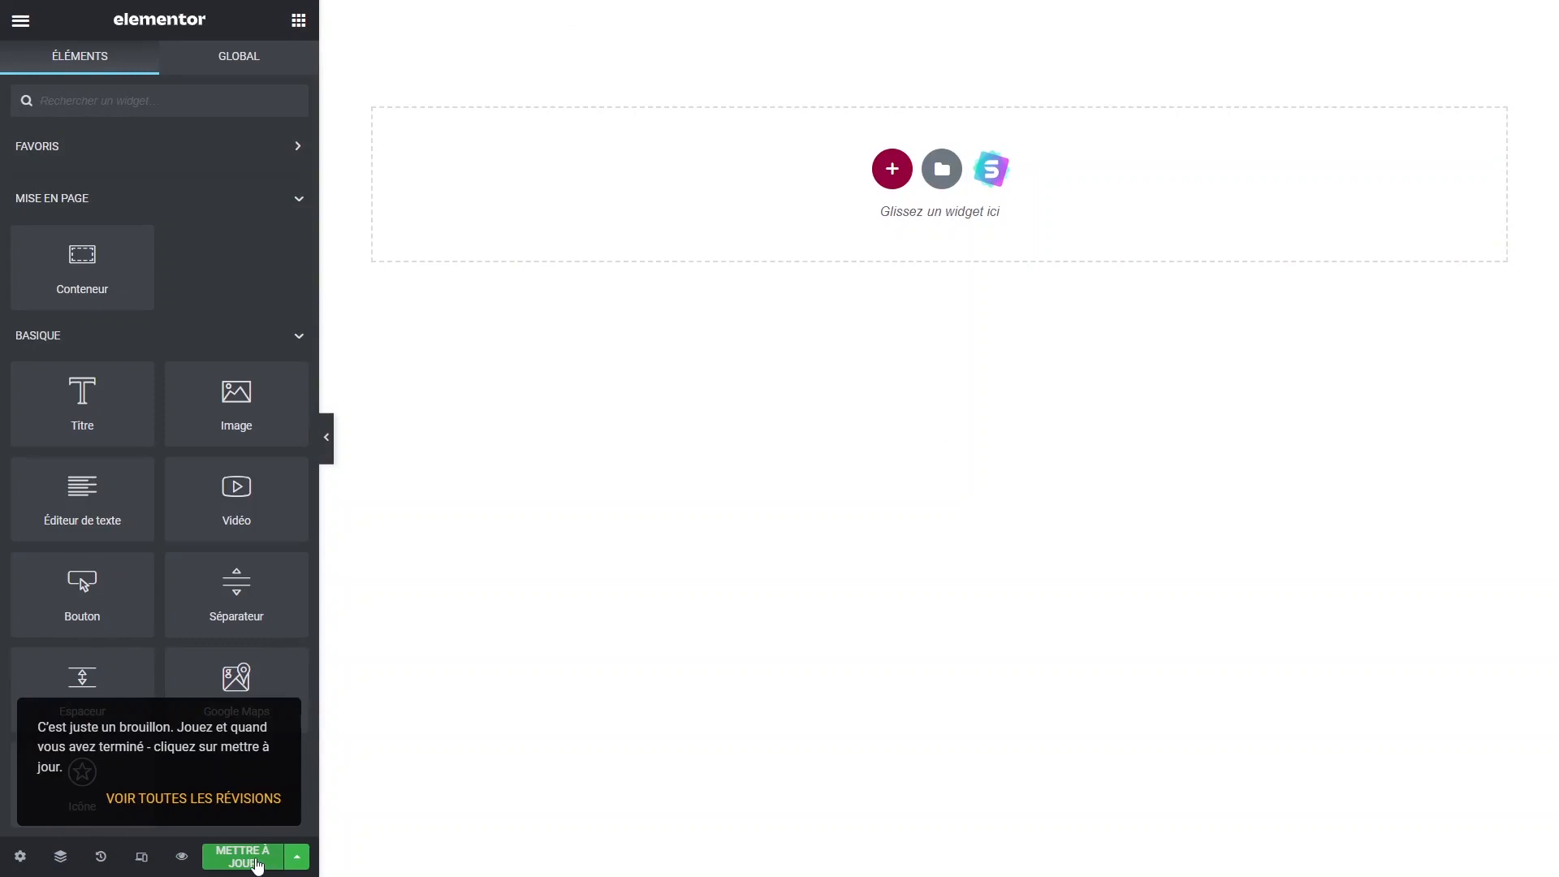
pyautogui.click(256, 862)
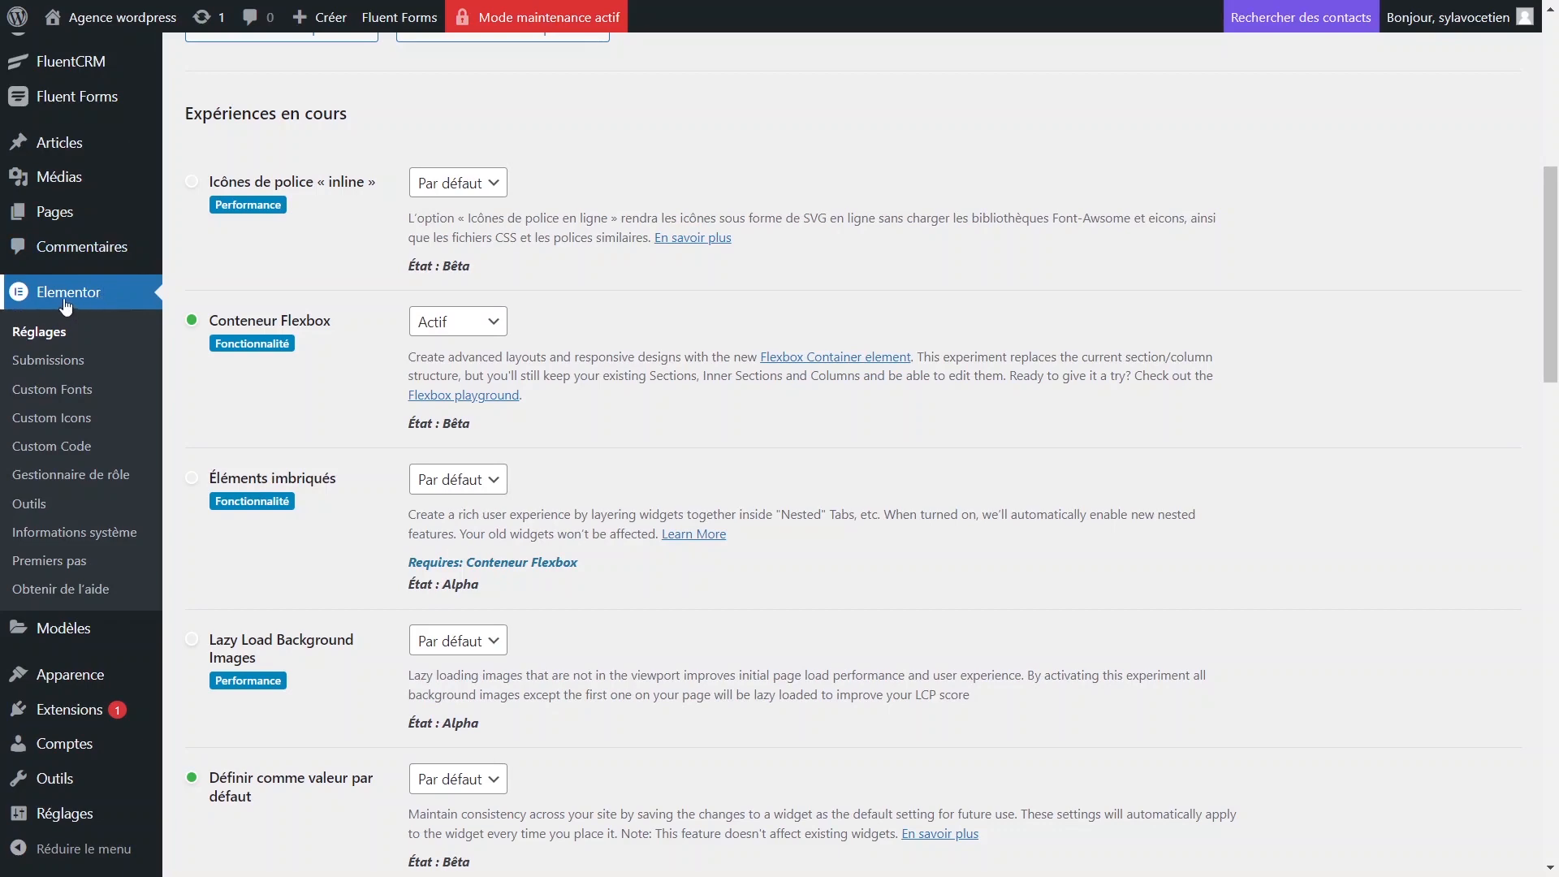
pyautogui.scroll(5, 42, 337)
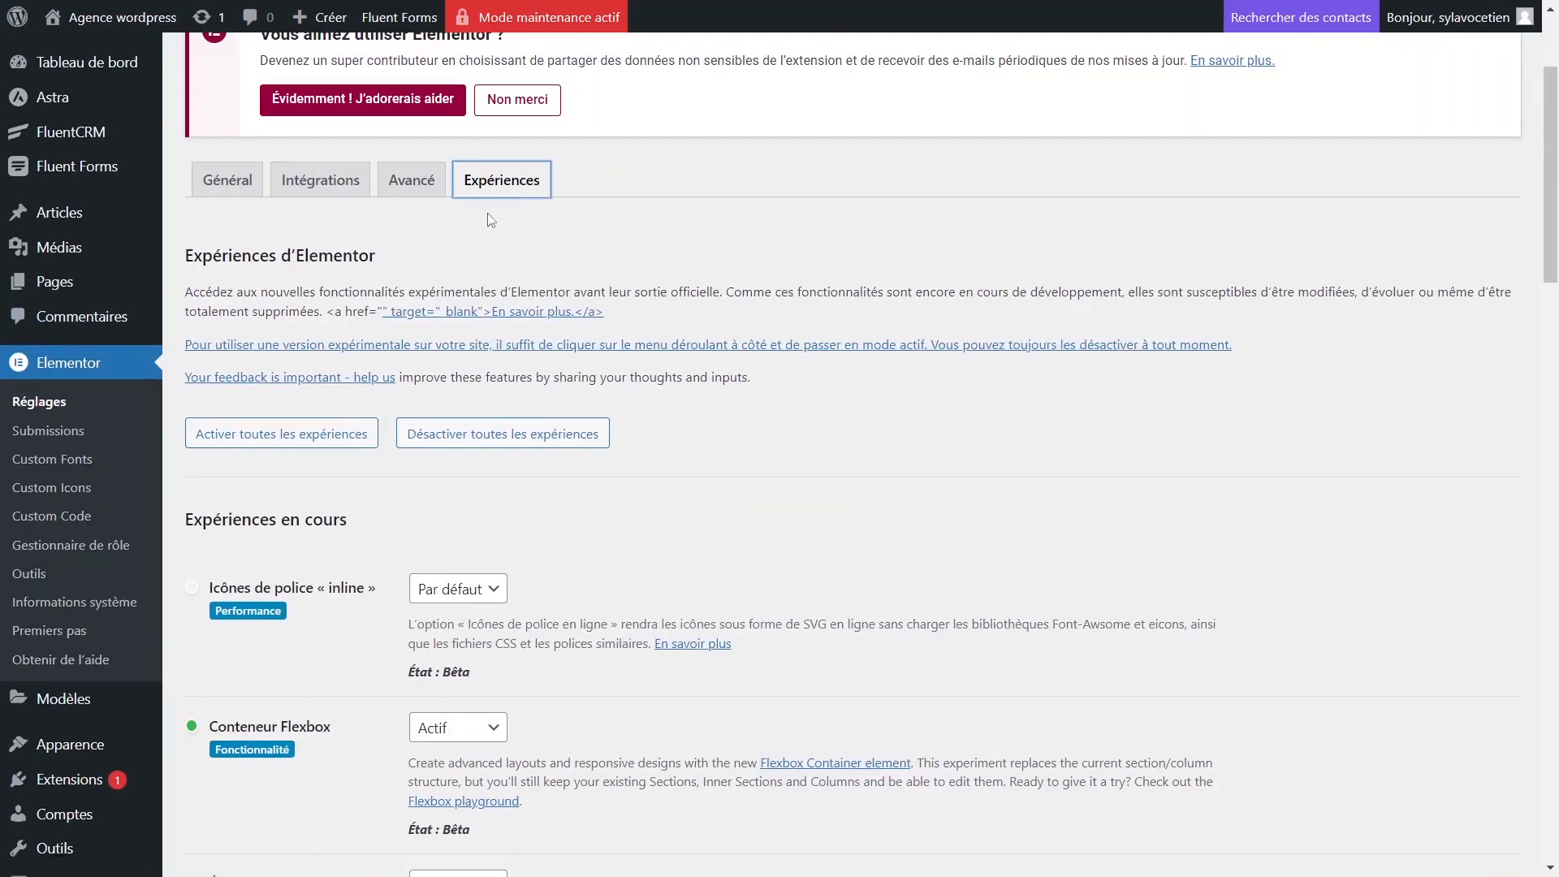
pyautogui.scroll(-5, 383, 351)
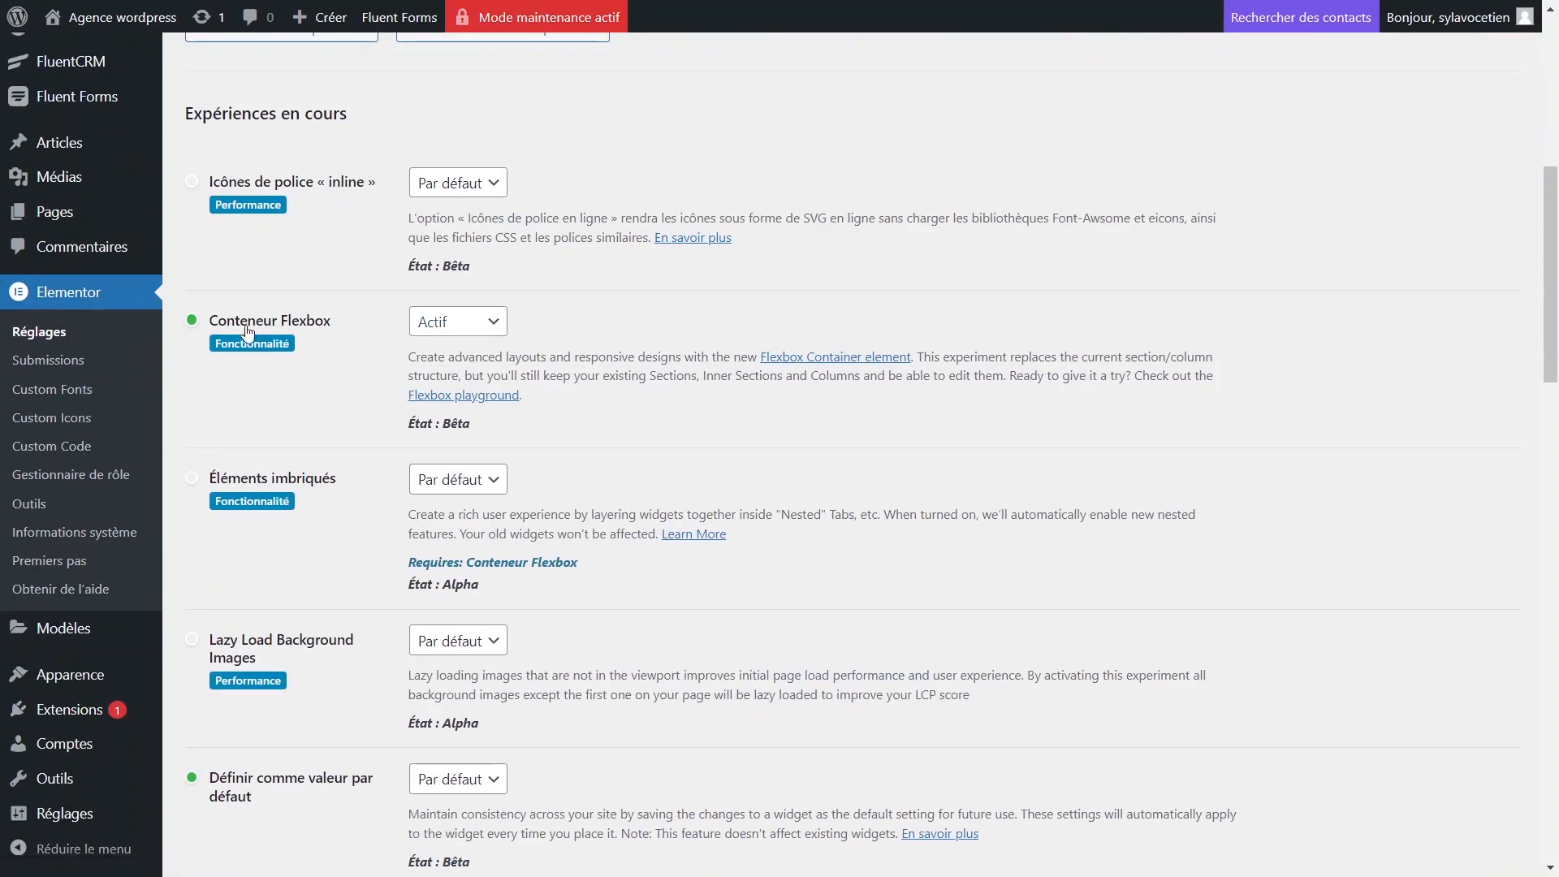
pyautogui.click(497, 333)
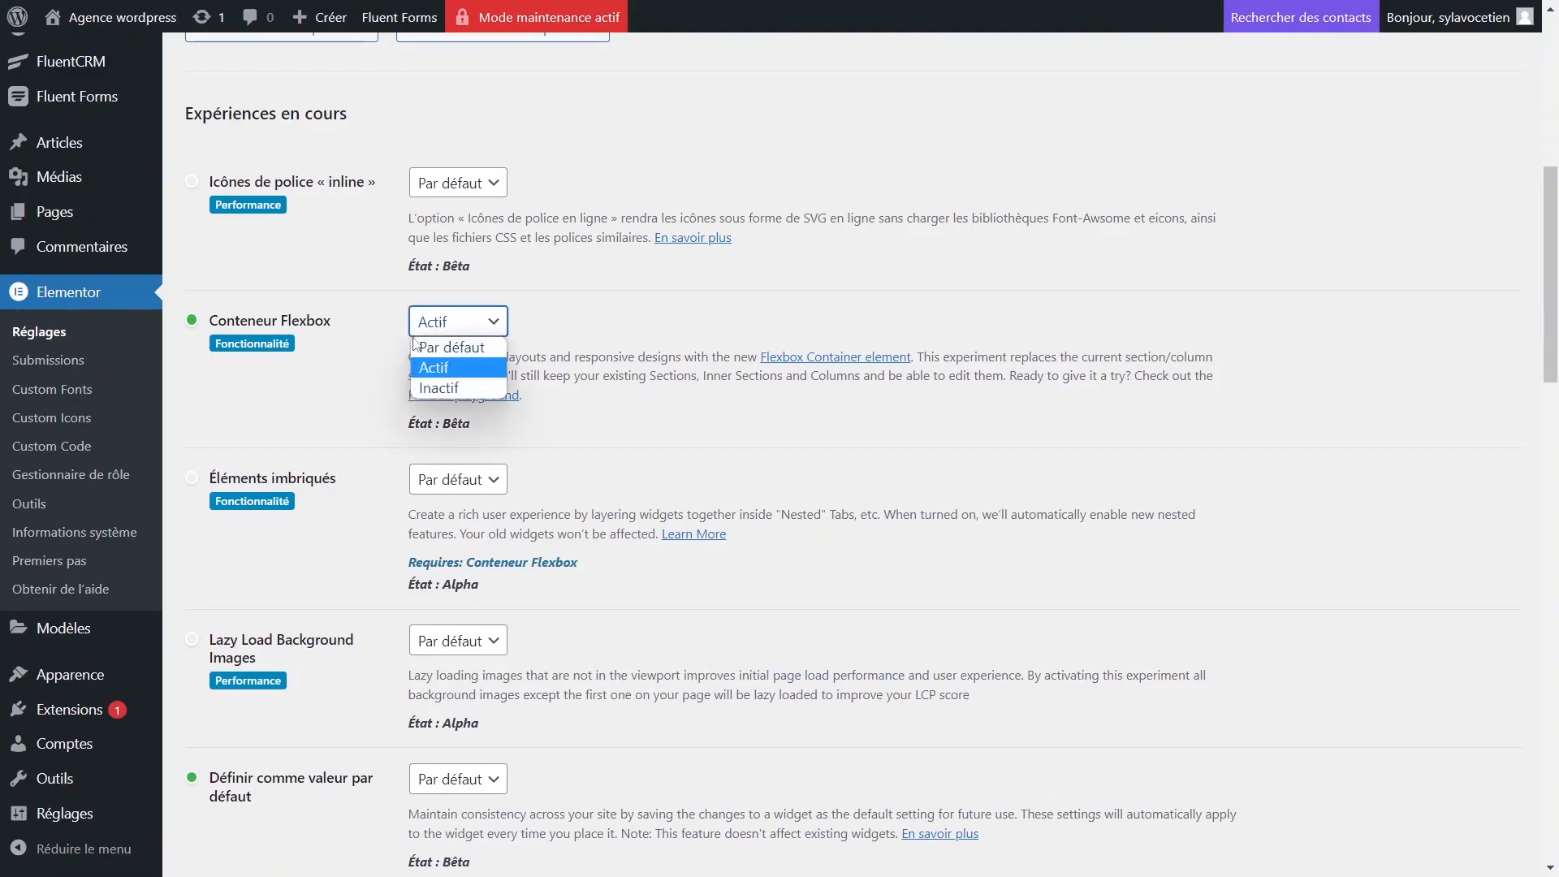
pyautogui.click(449, 371)
pyautogui.click(593, 349)
pyautogui.scroll(6, 582, 334)
pyautogui.scroll(-14, 578, 357)
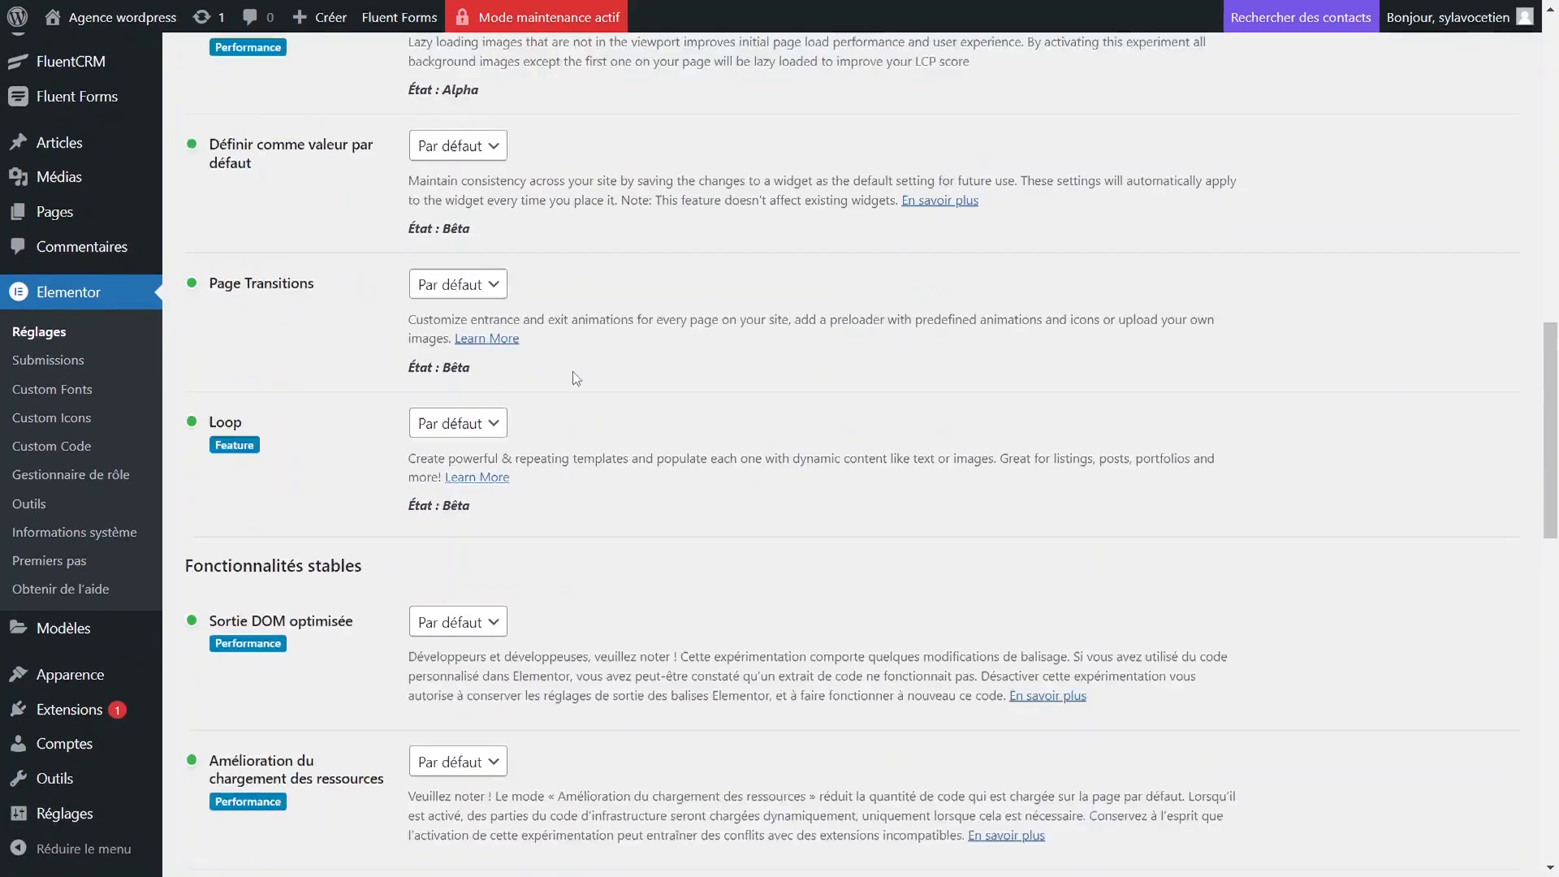
pyautogui.scroll(-10, 577, 378)
pyautogui.scroll(3, 363, 460)
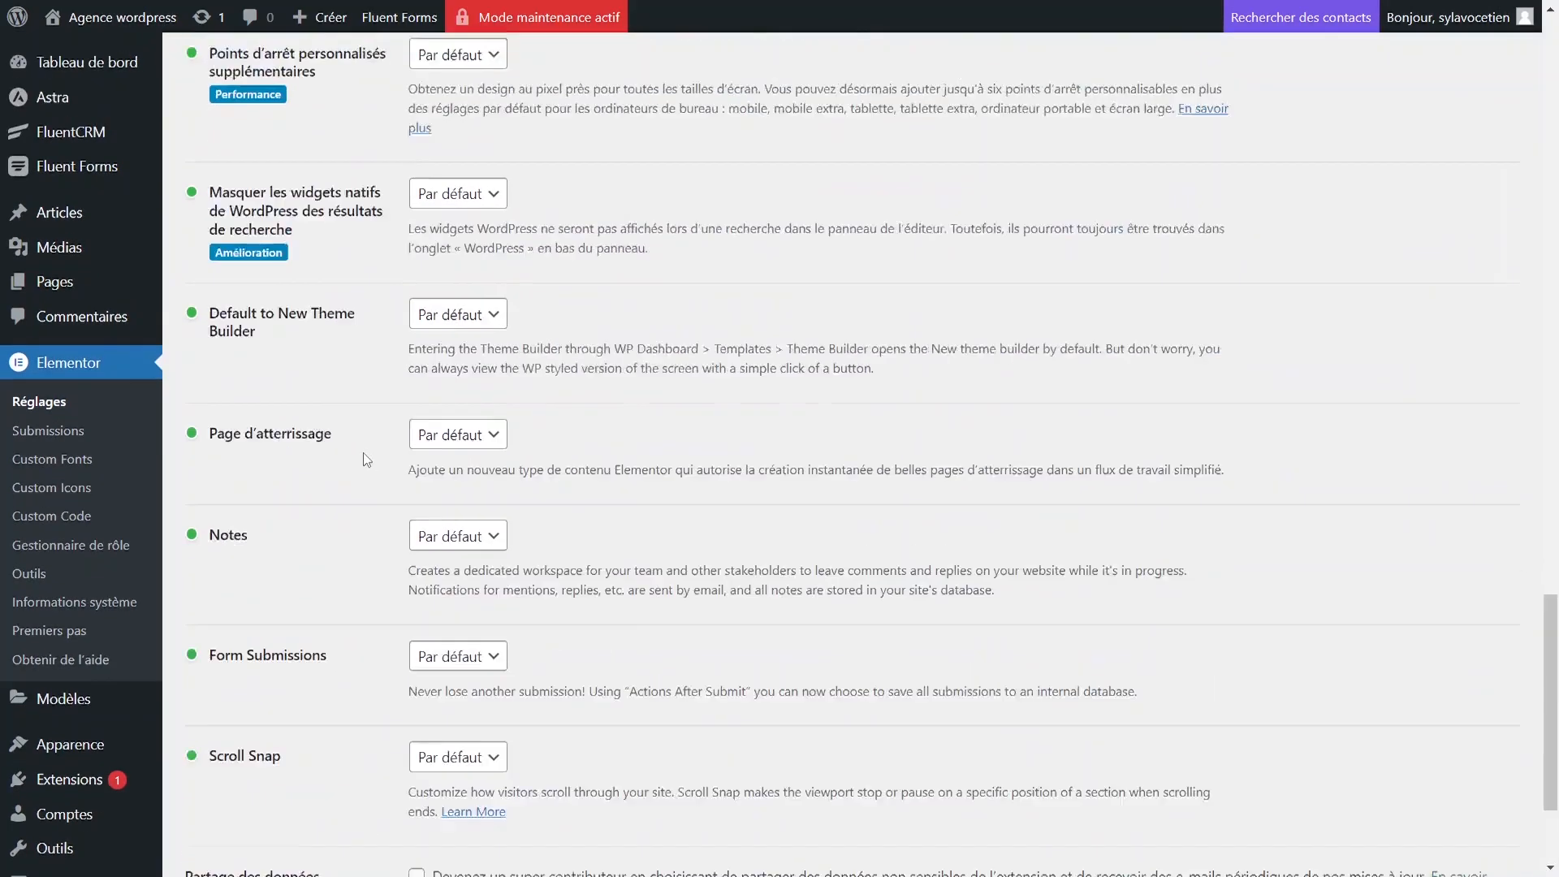
pyautogui.scroll(10, 363, 460)
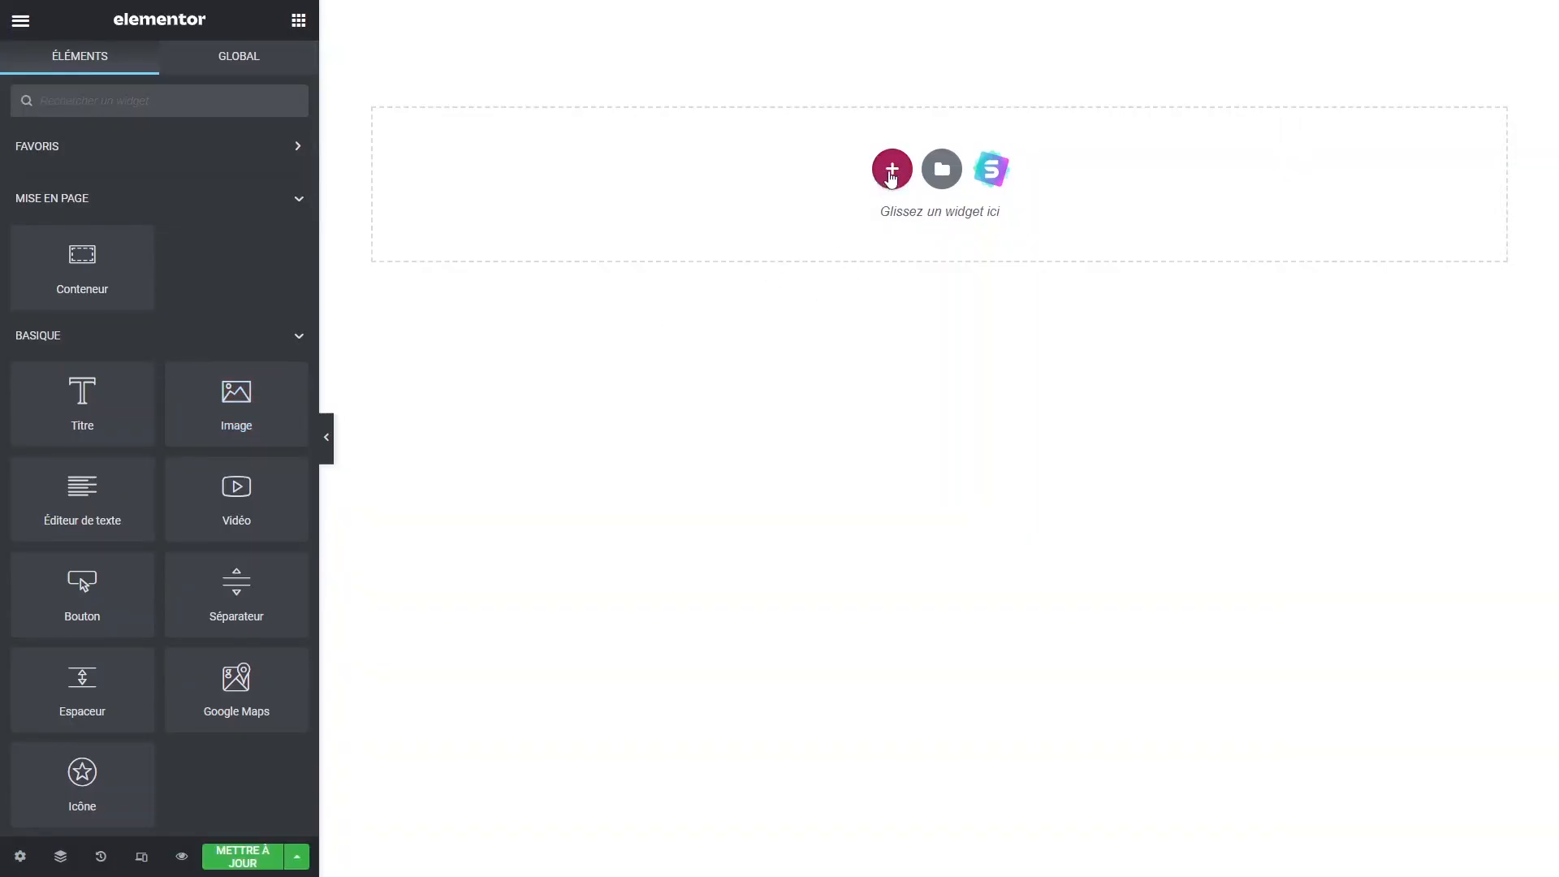
# Add a single vertical container to the empty page, discarding a first mis-dropped container.
pyautogui.click(891, 170)
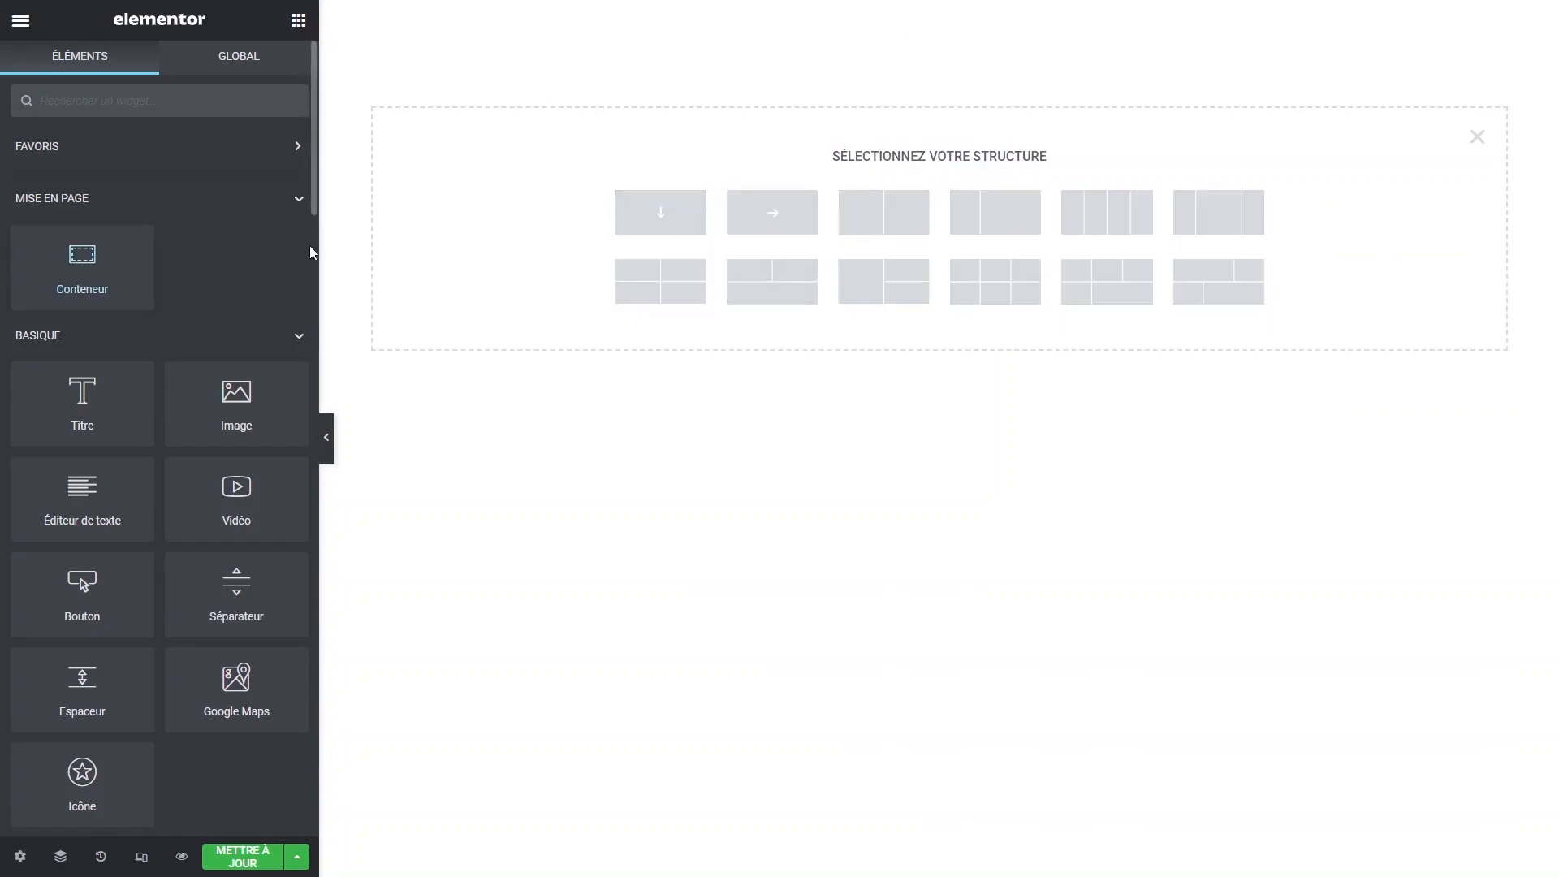
pyautogui.moveTo(90, 258); pyautogui.dragTo(902, 147)
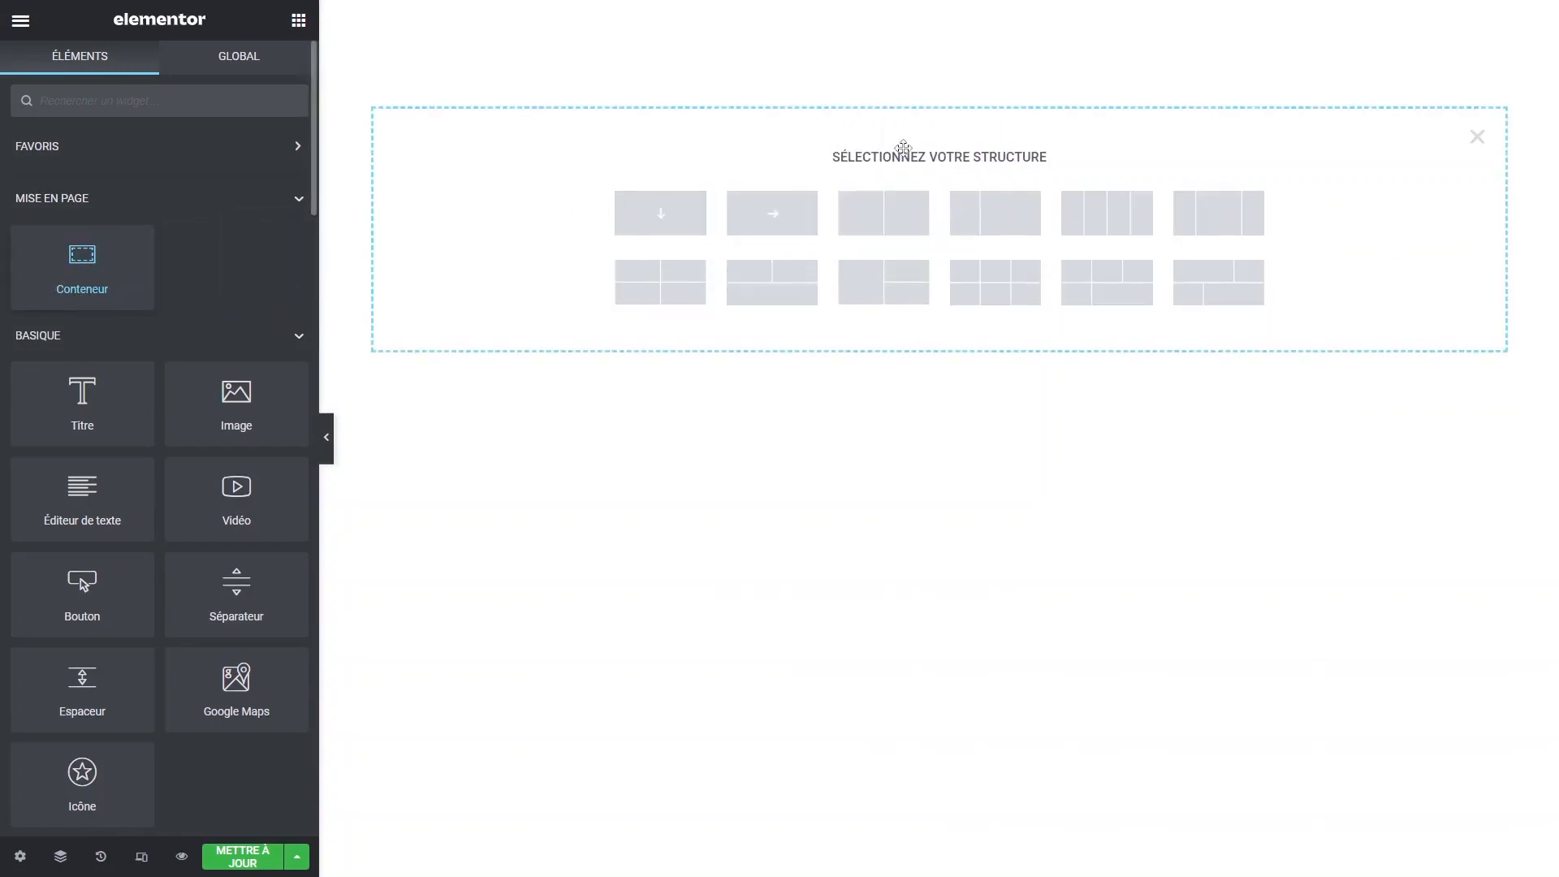
pyautogui.click(970, 18)
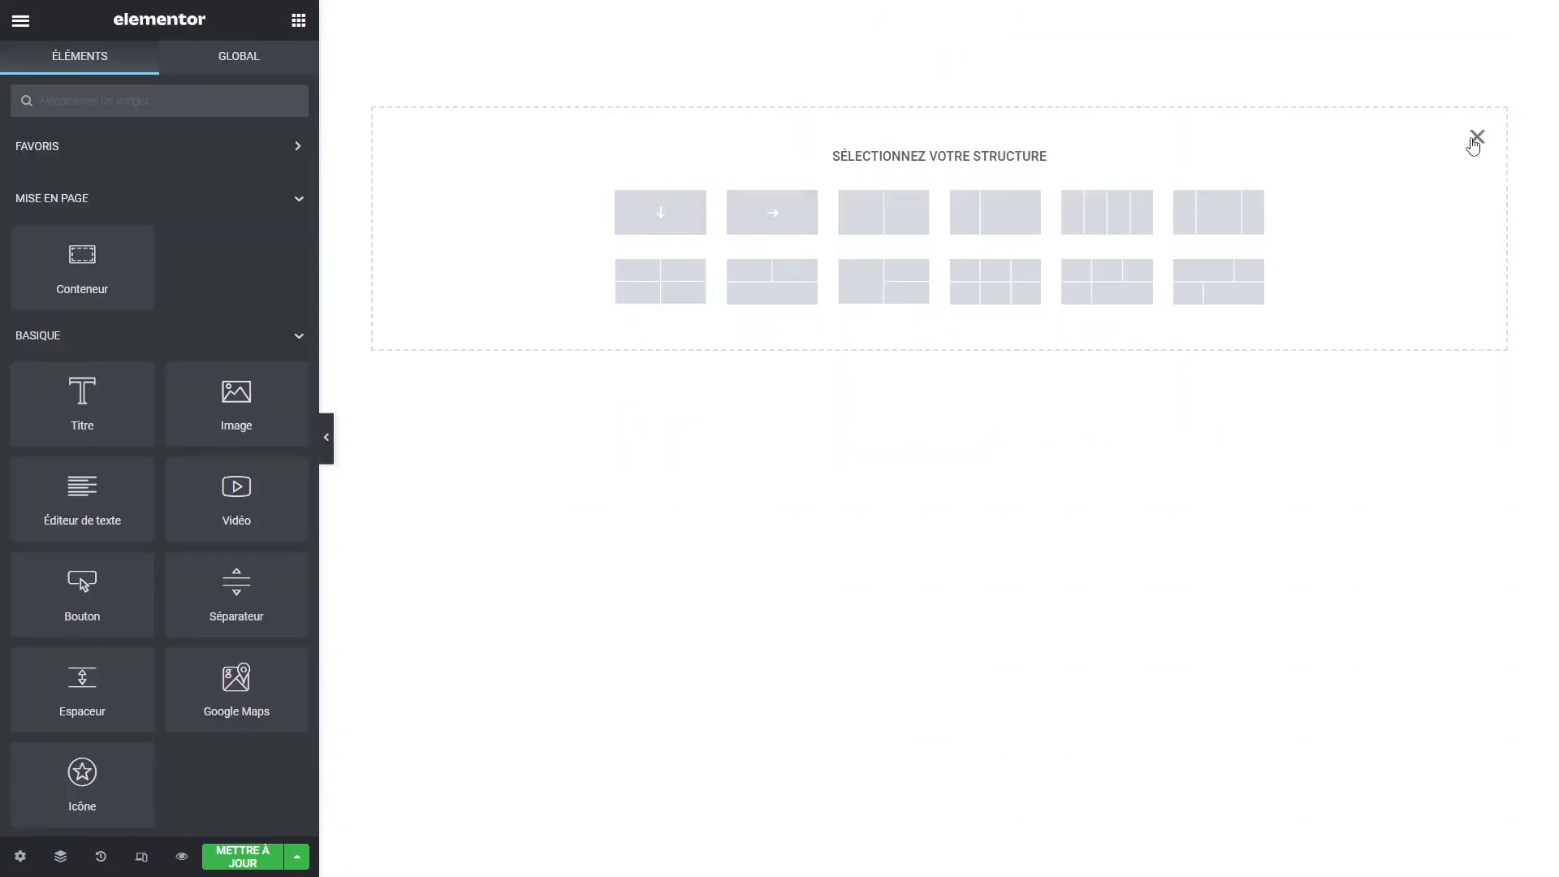
pyautogui.click(1476, 137)
pyautogui.click(891, 167)
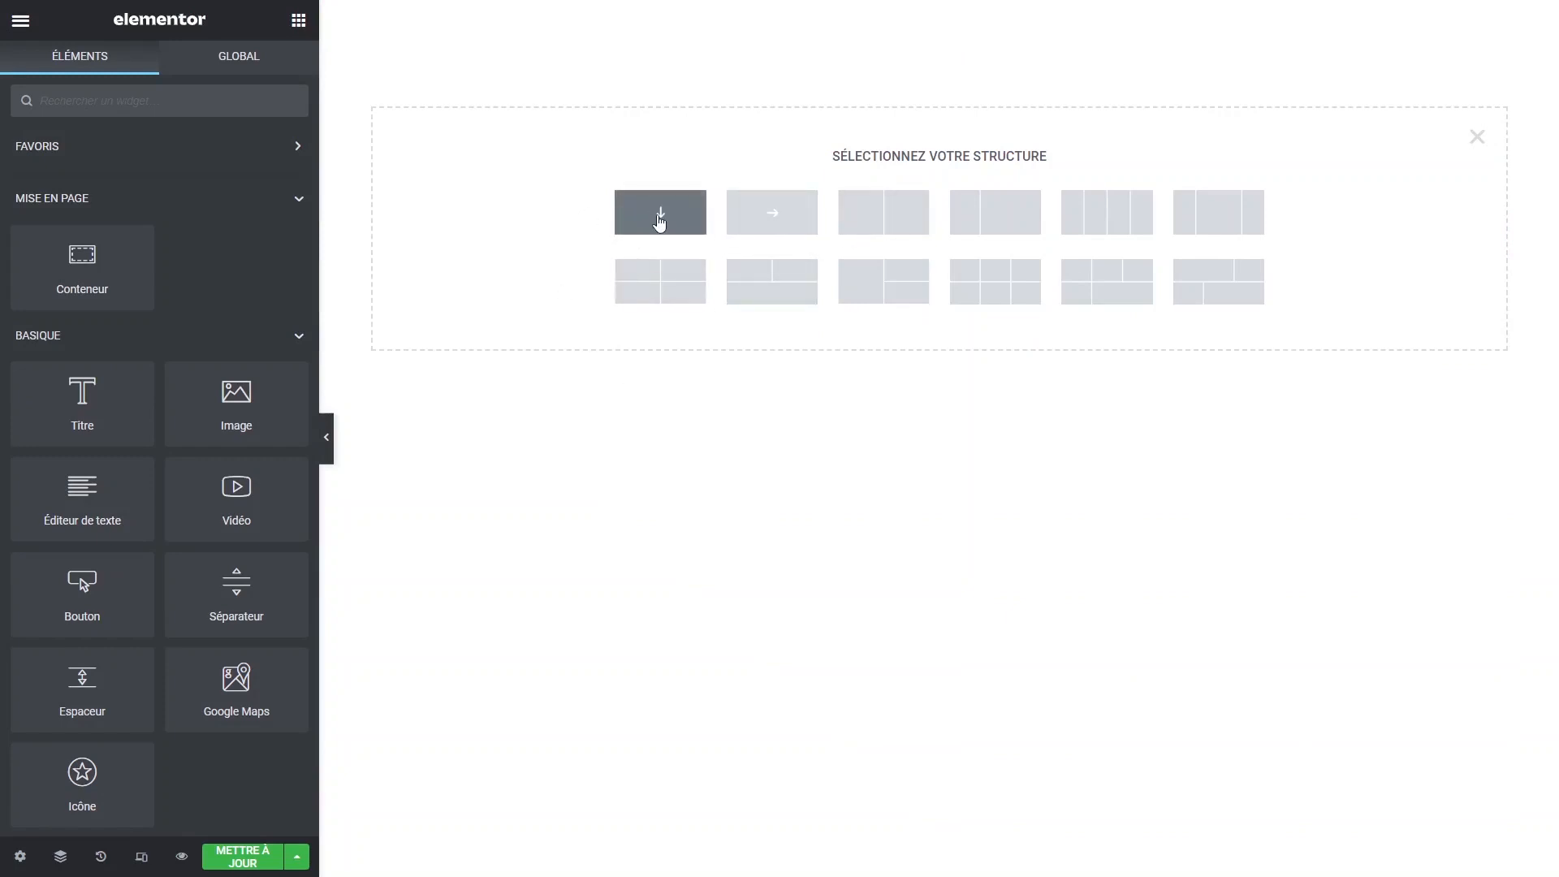
pyautogui.click(663, 220)
pyautogui.click(940, 65)
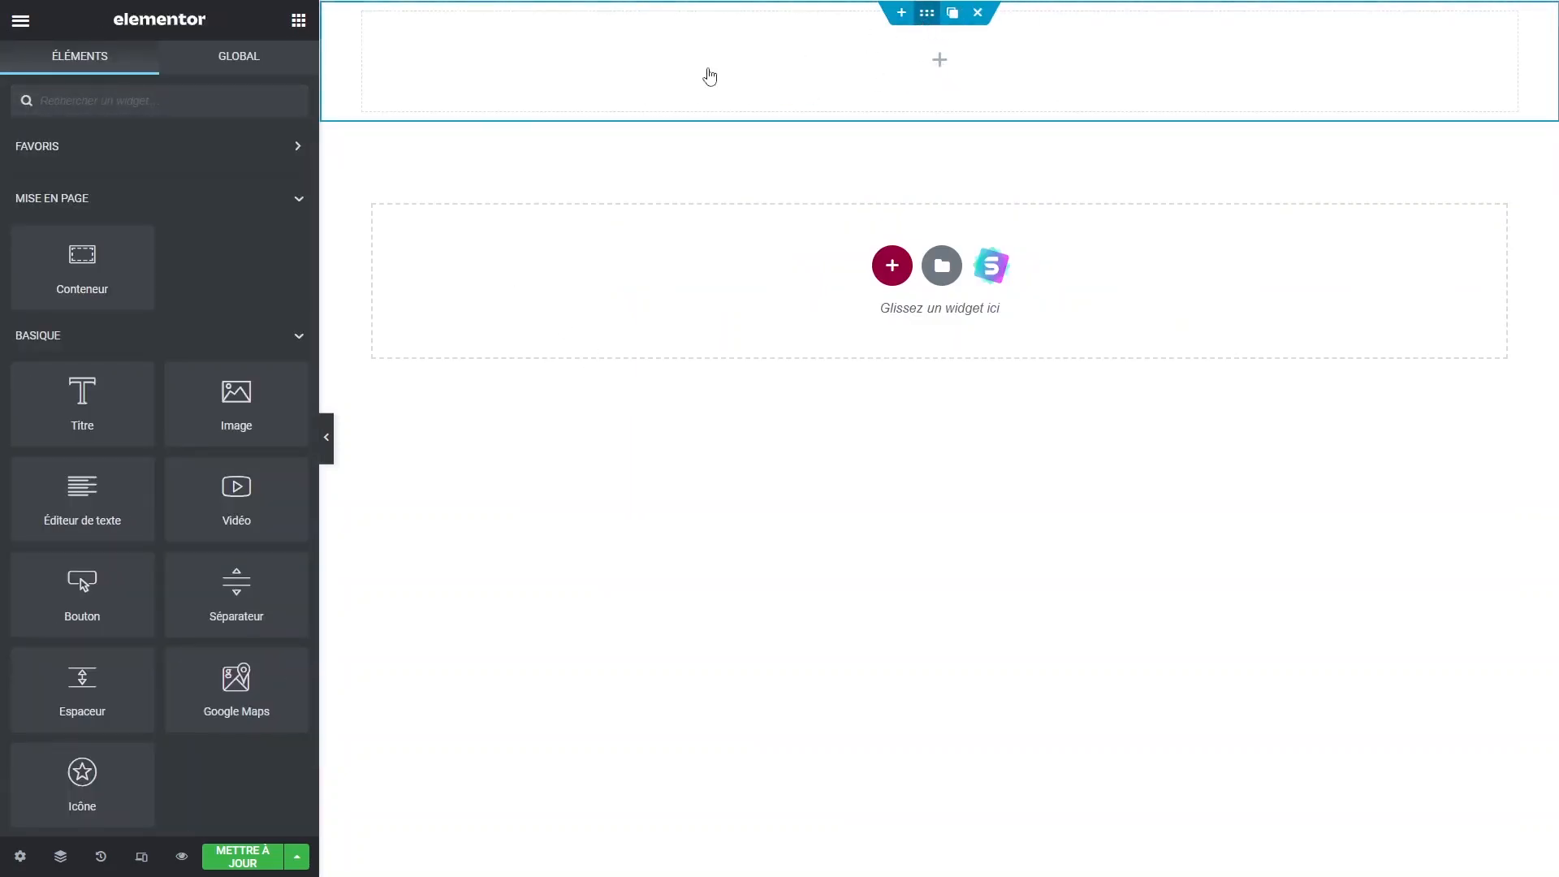
# Give the top container a classic background in the global Principal colour.
pyautogui.click(706, 73)
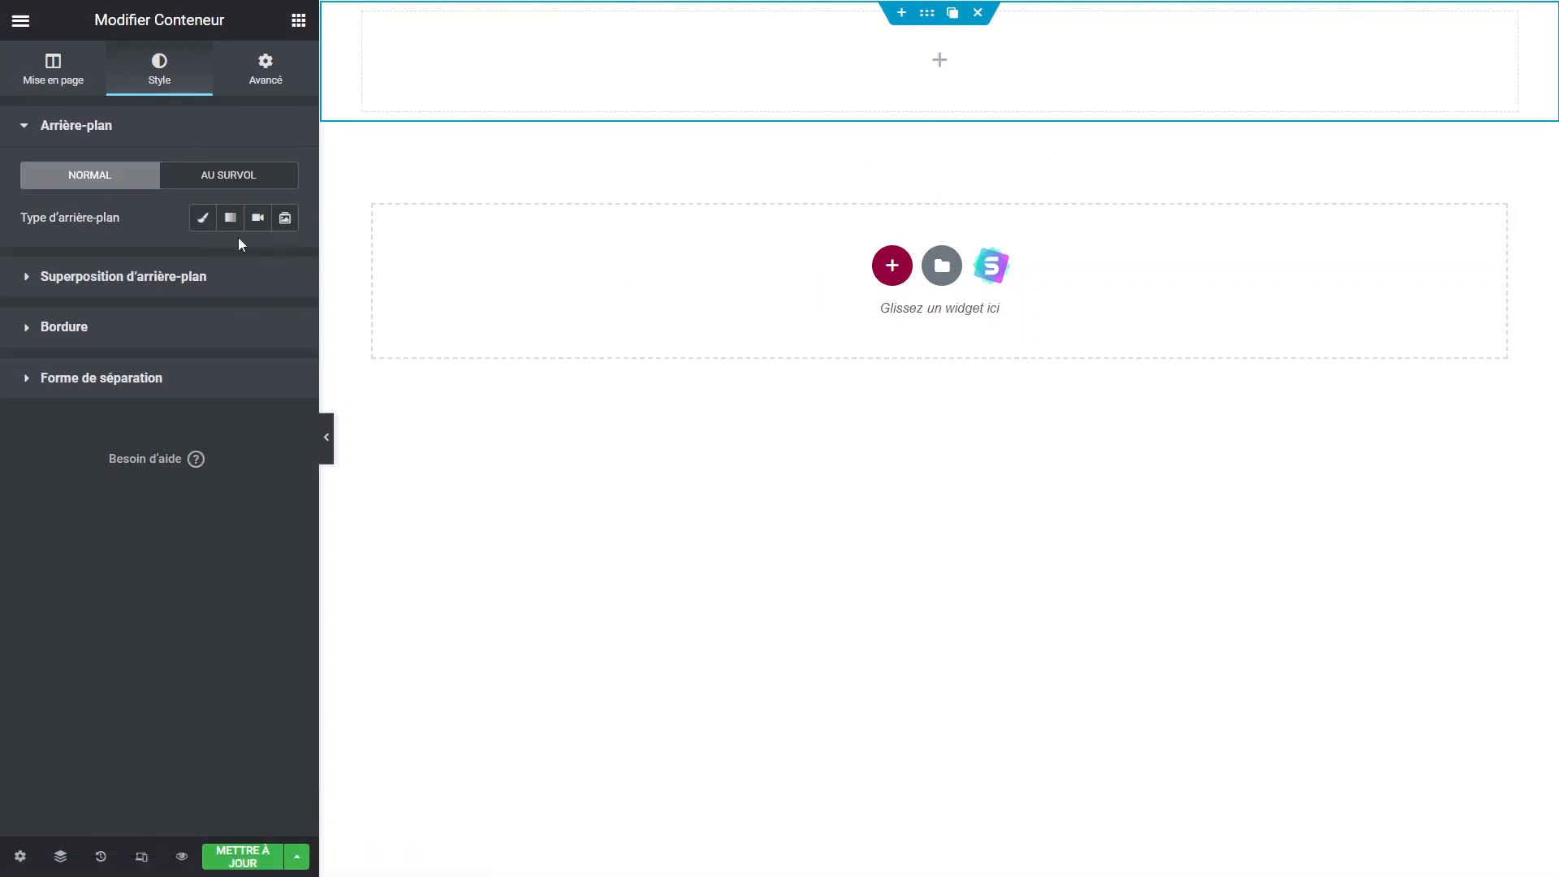
pyautogui.click(200, 218)
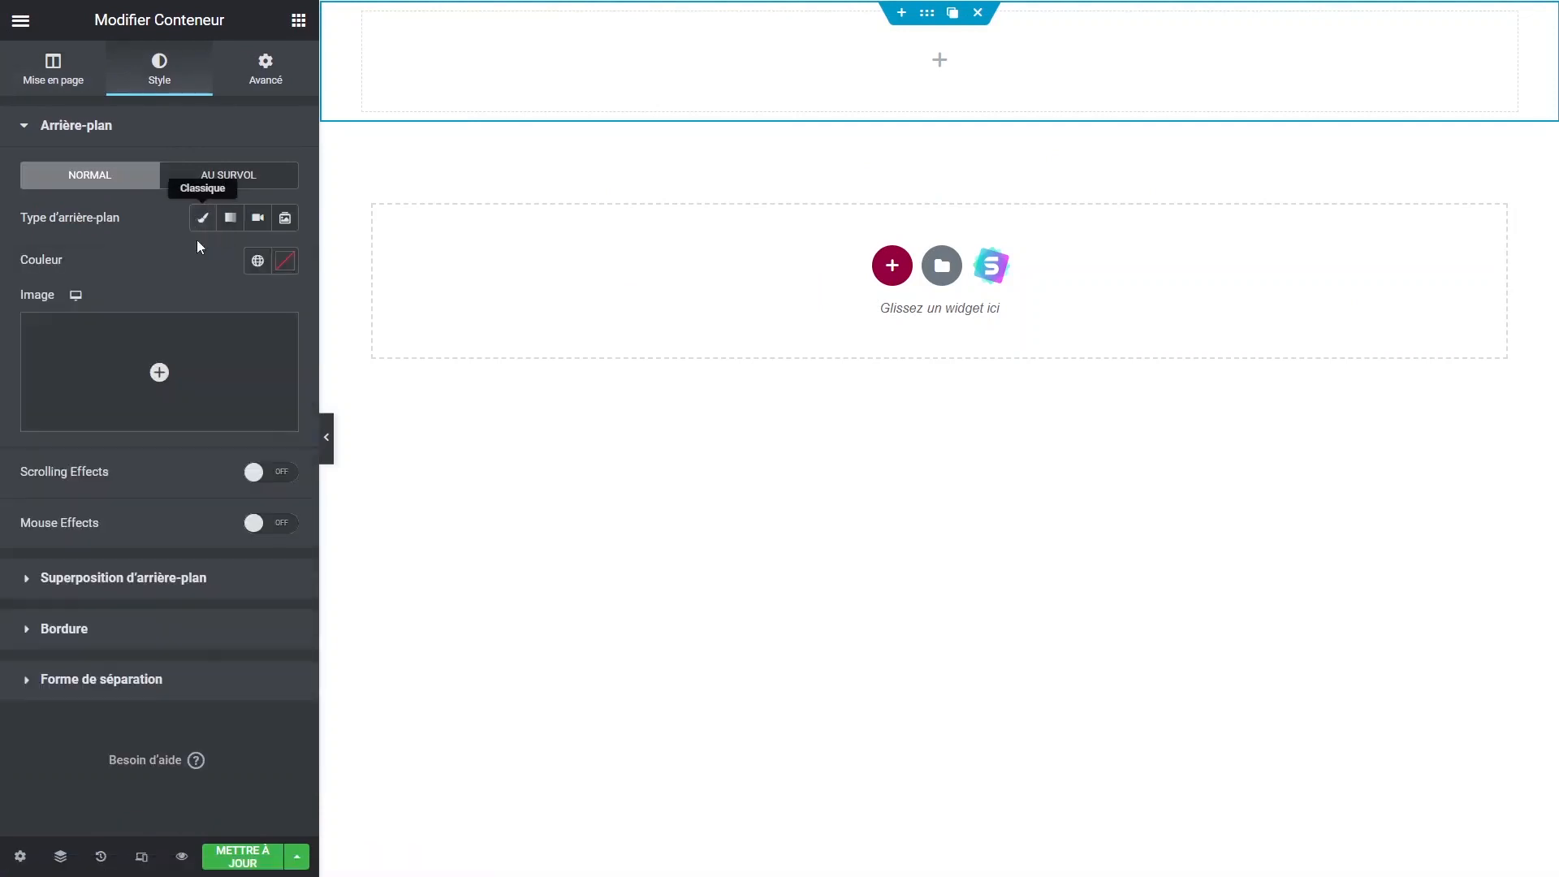
pyautogui.click(258, 261)
pyautogui.click(104, 352)
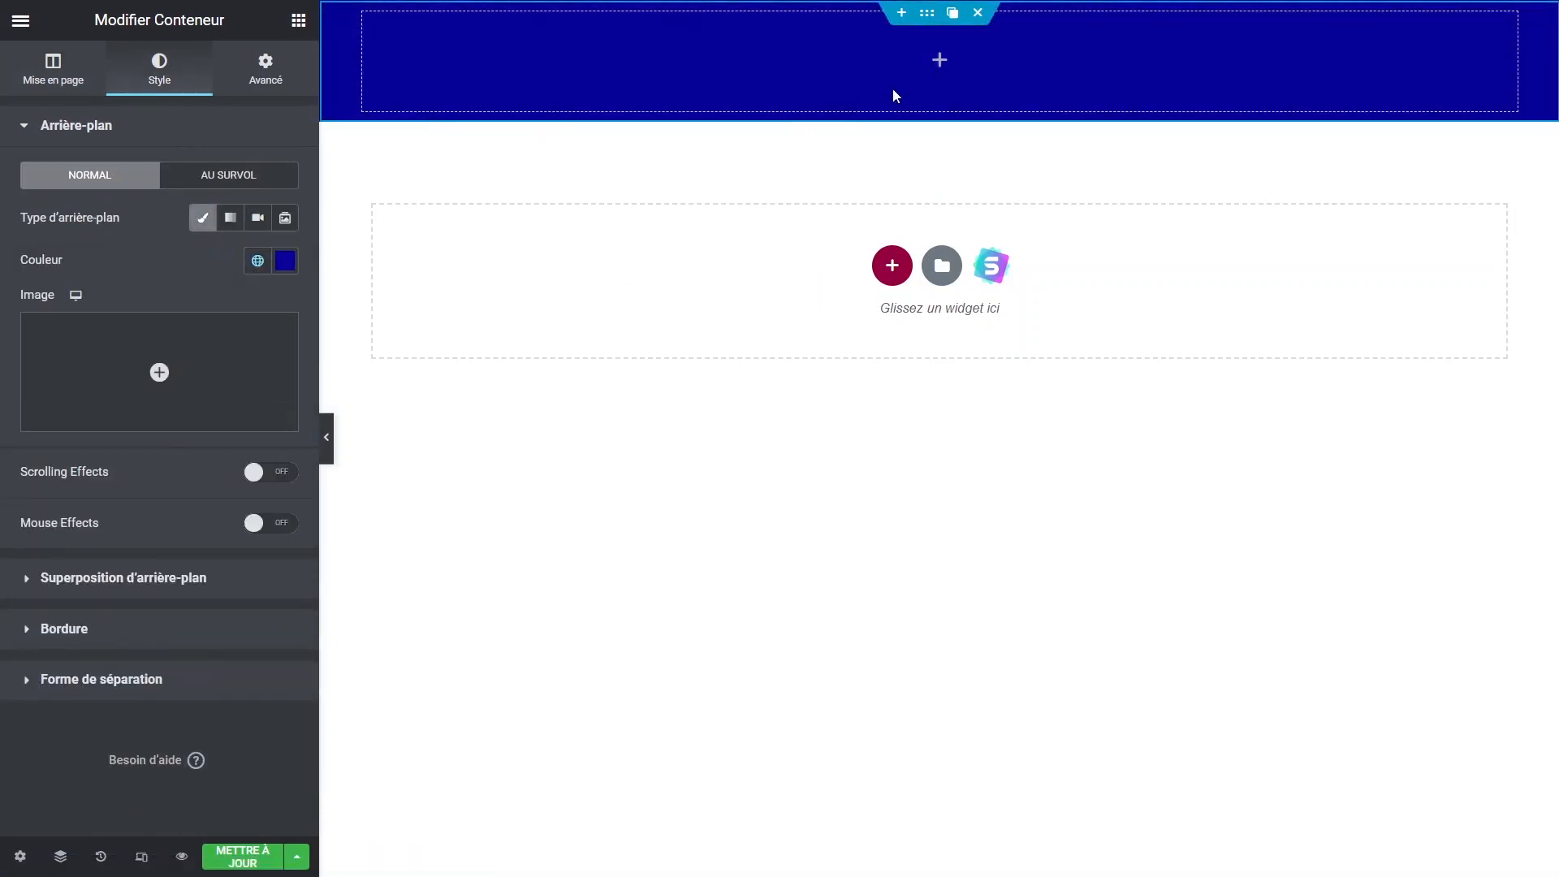
# Add a white heading reading 'Wordpress Addict' inside the blue container.
pyautogui.click(934, 65)
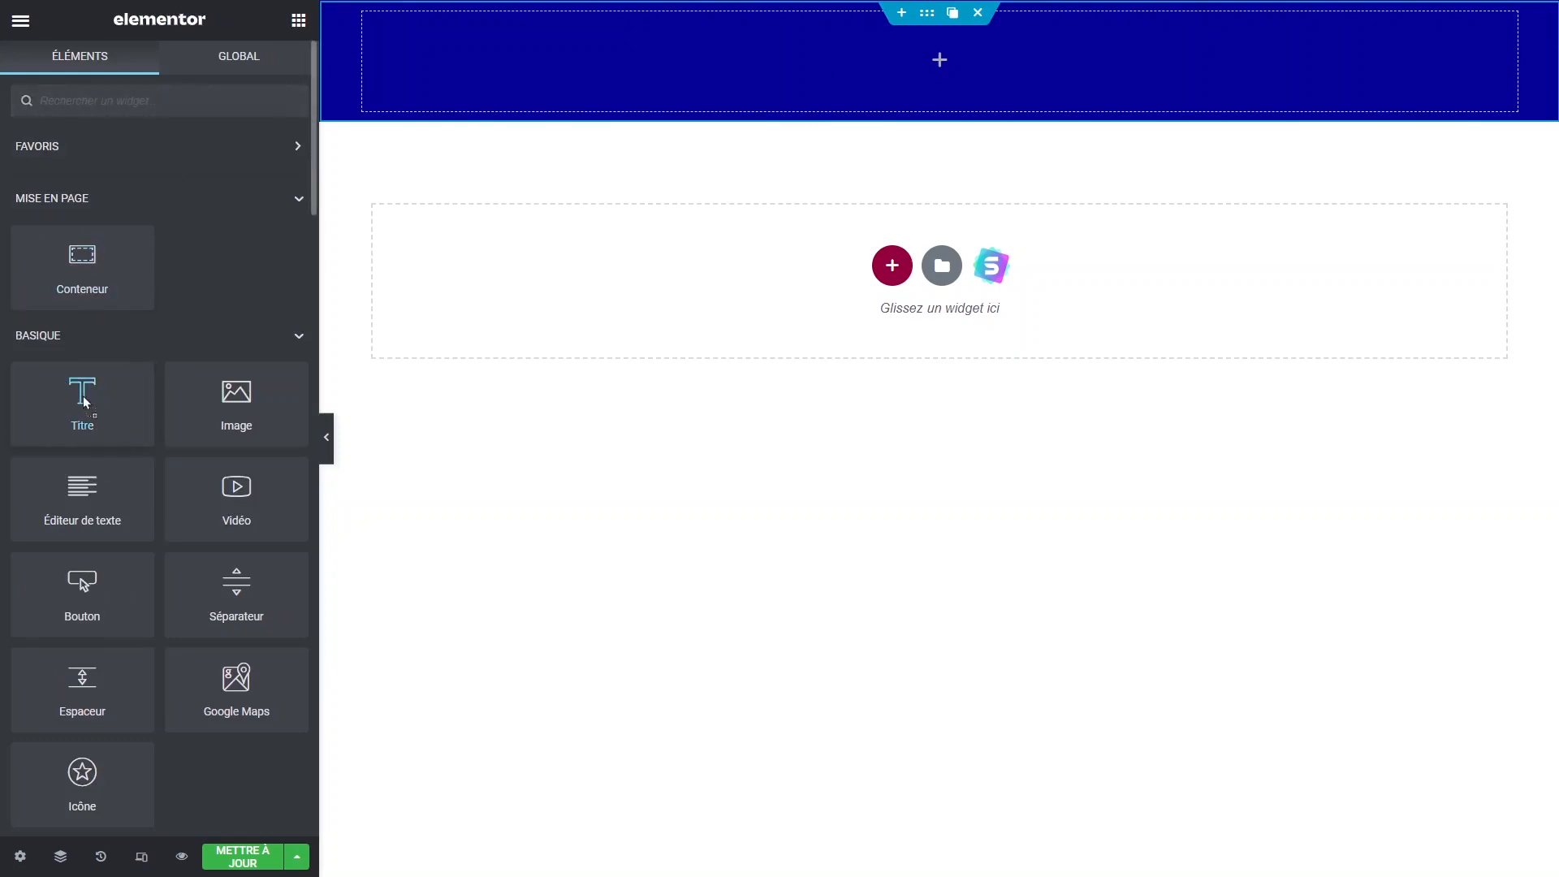
pyautogui.moveTo(79, 394); pyautogui.dragTo(908, 64)
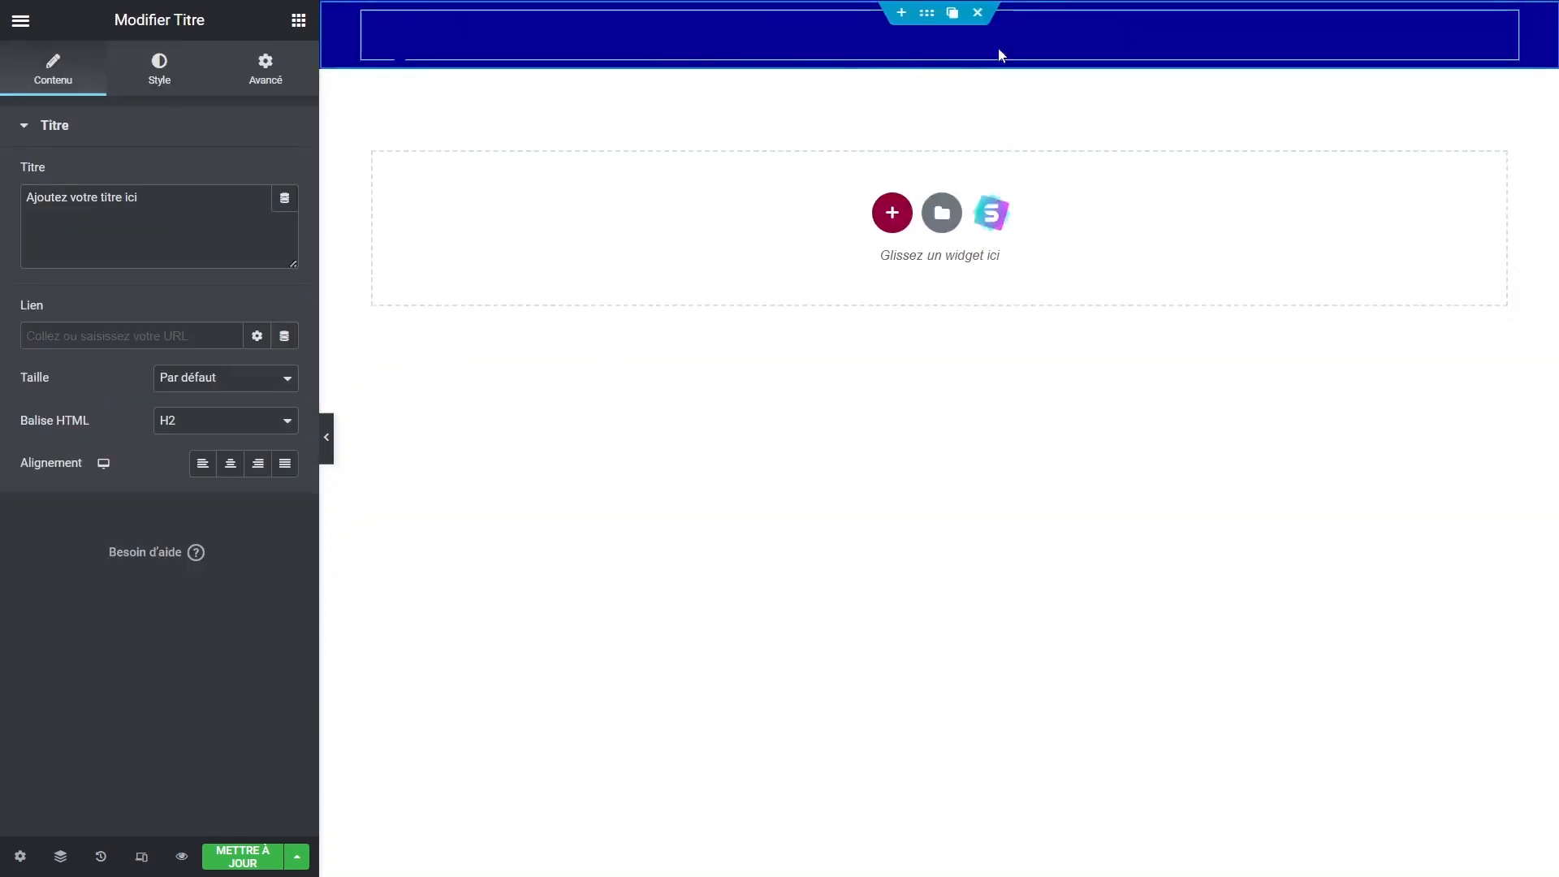
pyautogui.click(932, 22)
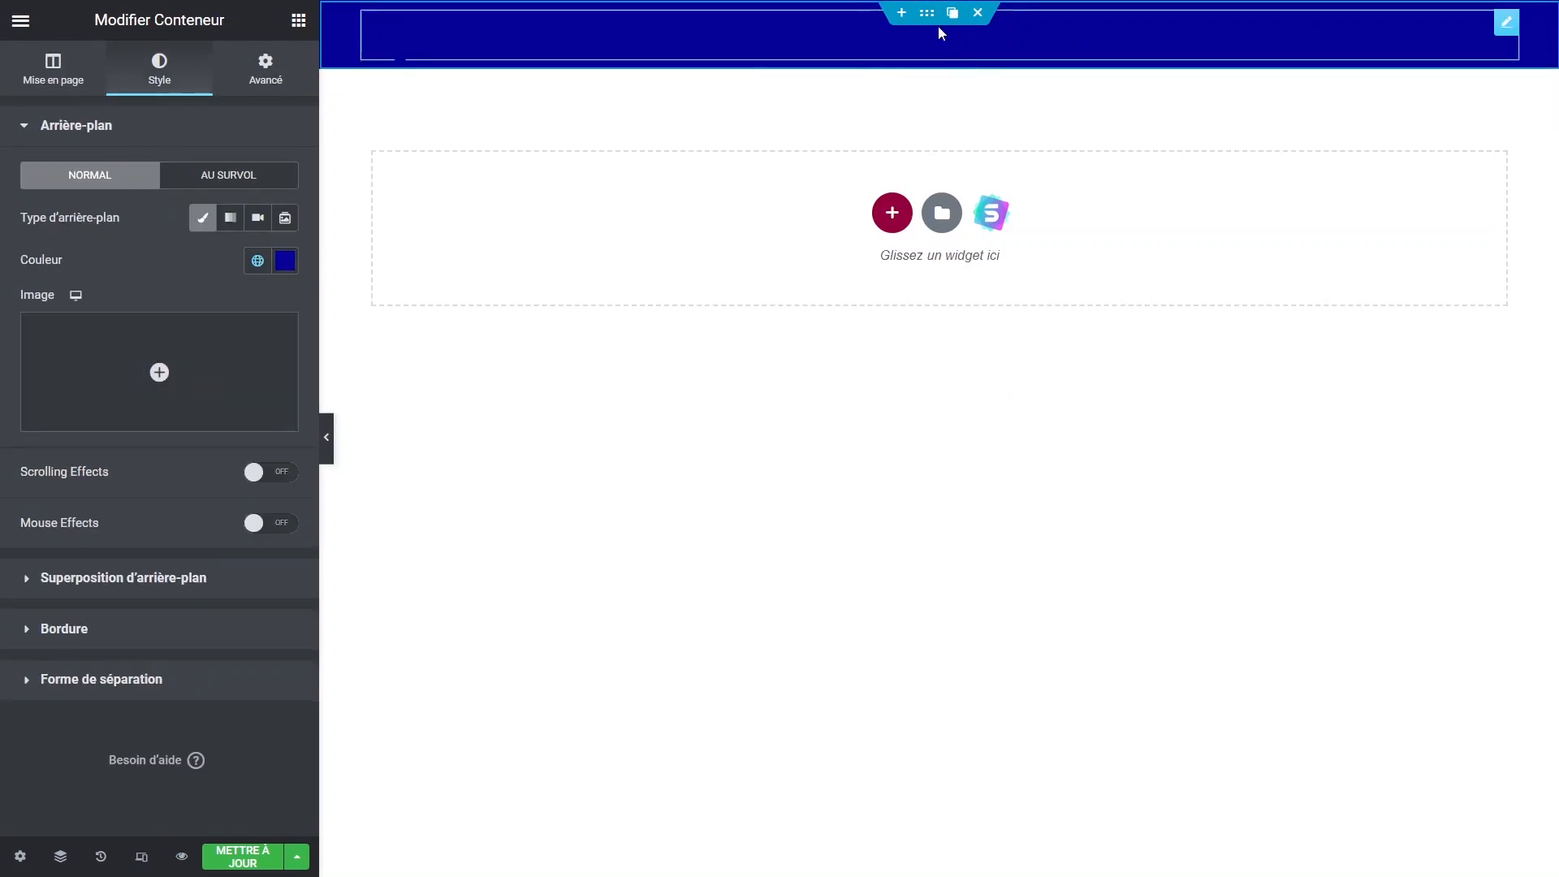
pyautogui.click(1506, 21)
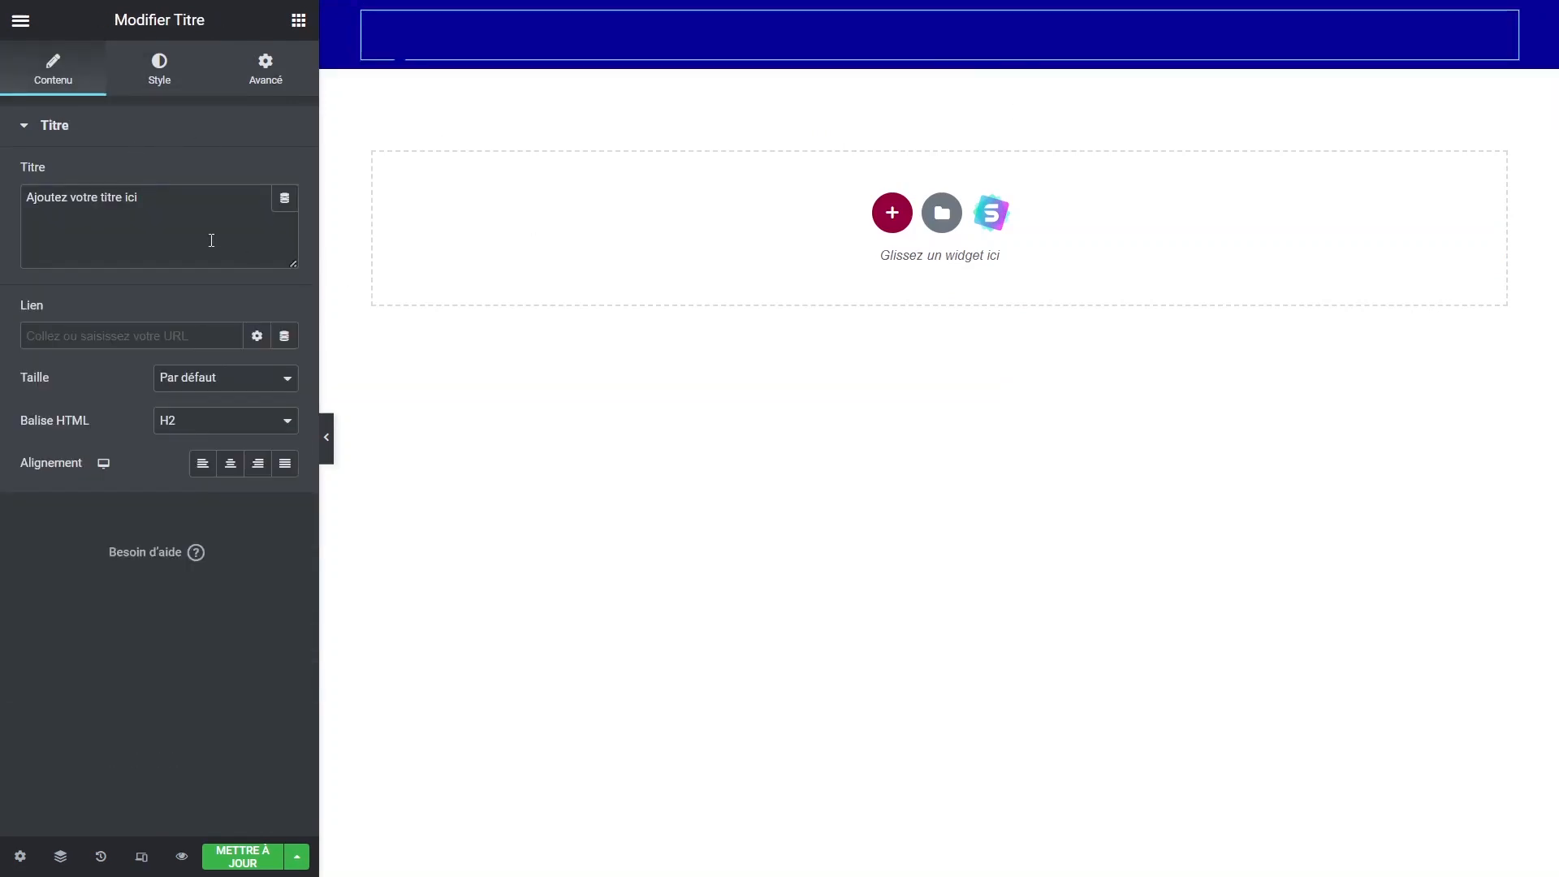
pyautogui.click(185, 65)
pyautogui.click(286, 182)
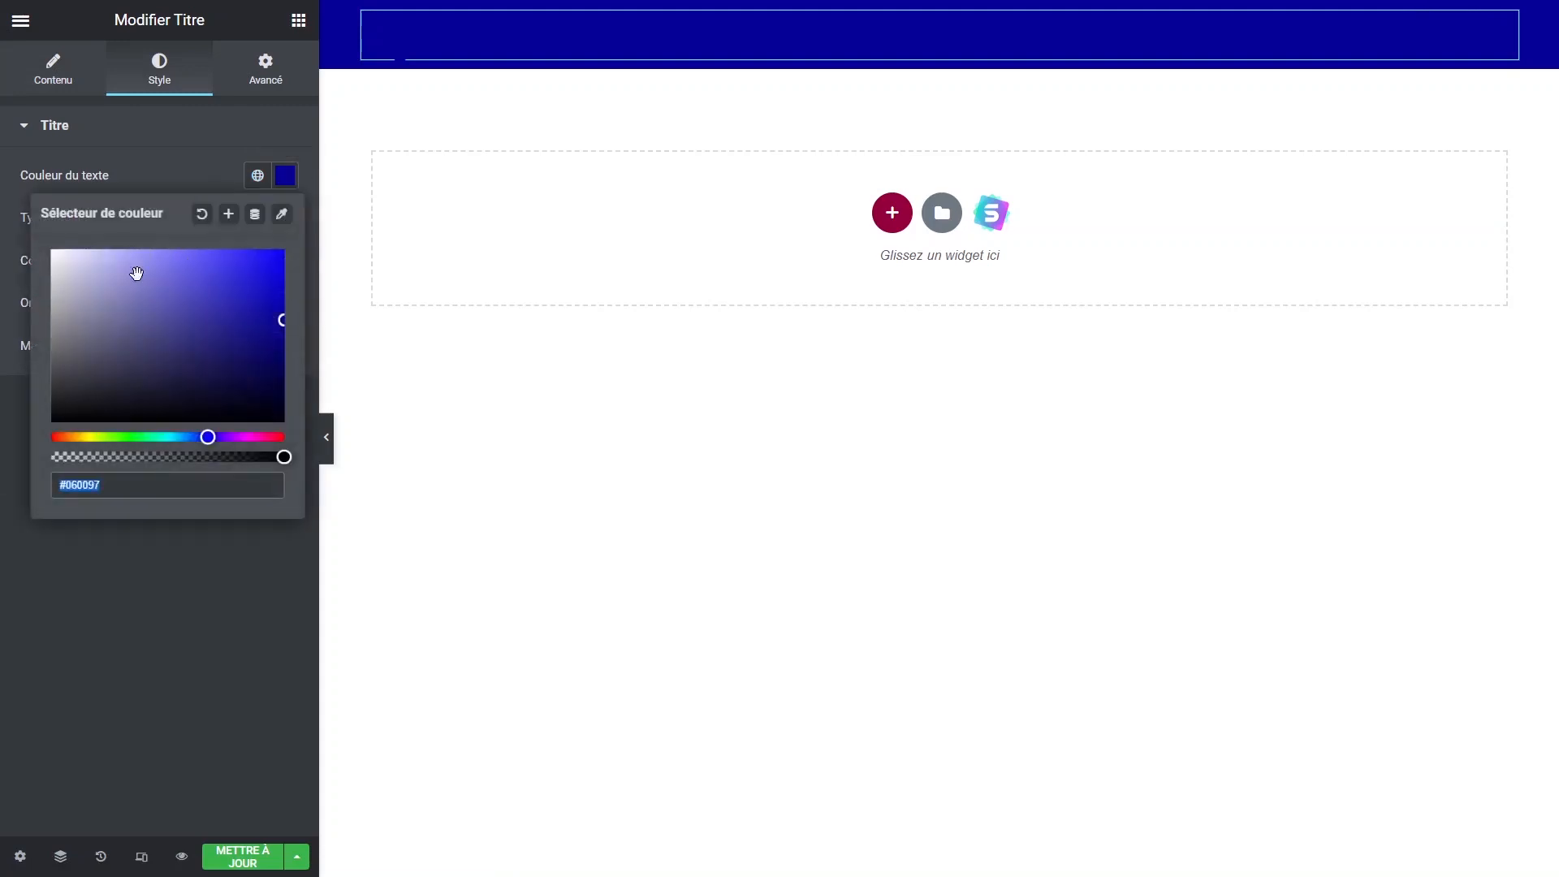
pyautogui.moveTo(75, 275); pyautogui.dragTo(2, 221)
pyautogui.click(2, 351)
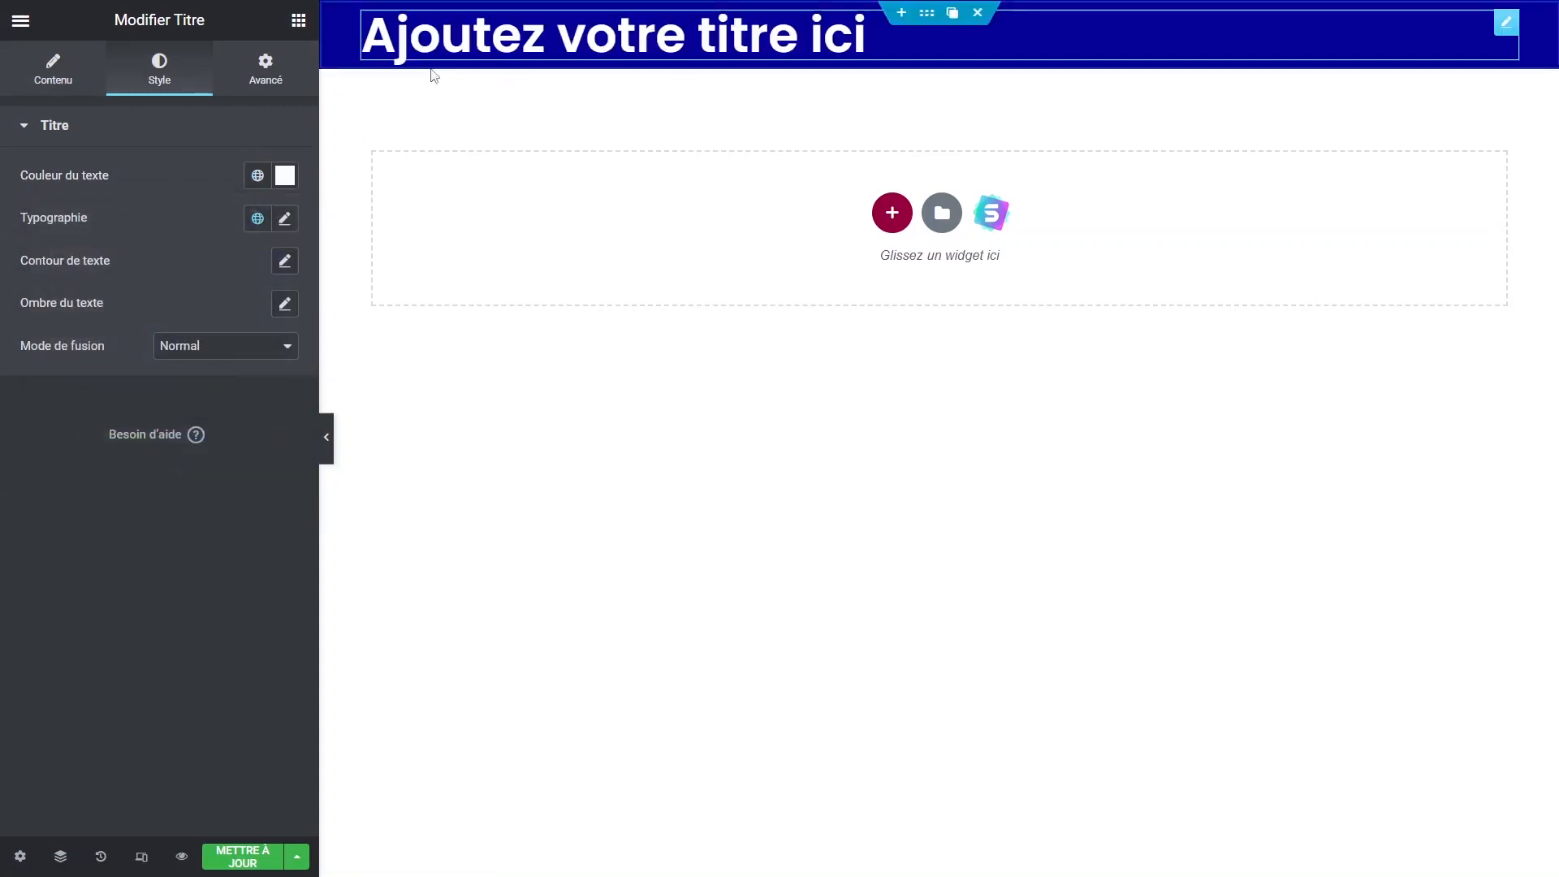
pyautogui.click(55, 74)
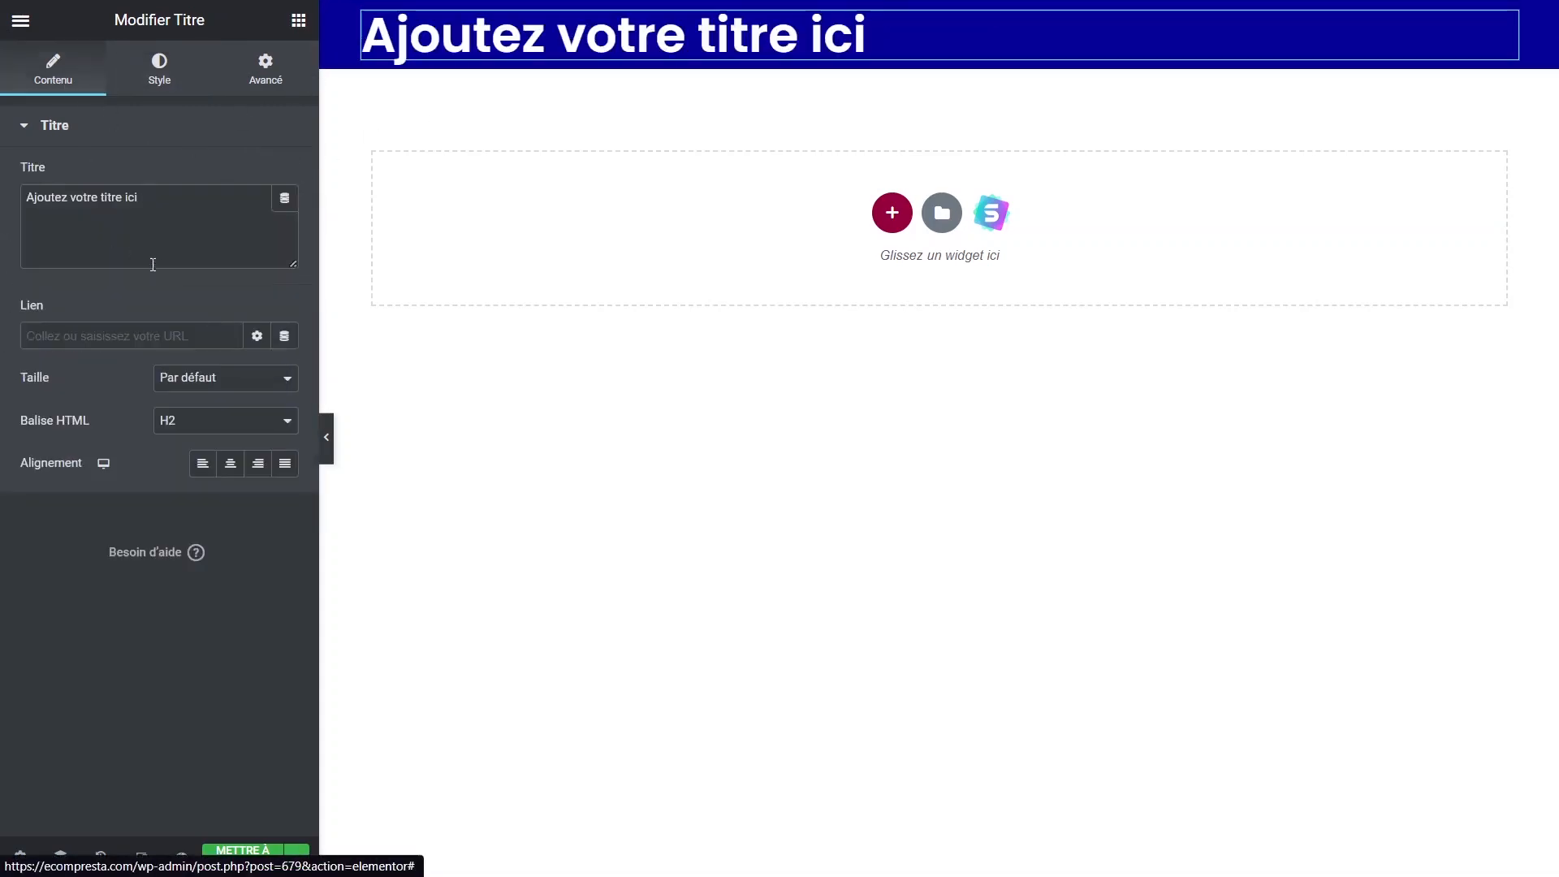
pyautogui.moveTo(140, 197); pyautogui.dragTo(3, 201)
pyautogui.write('W')
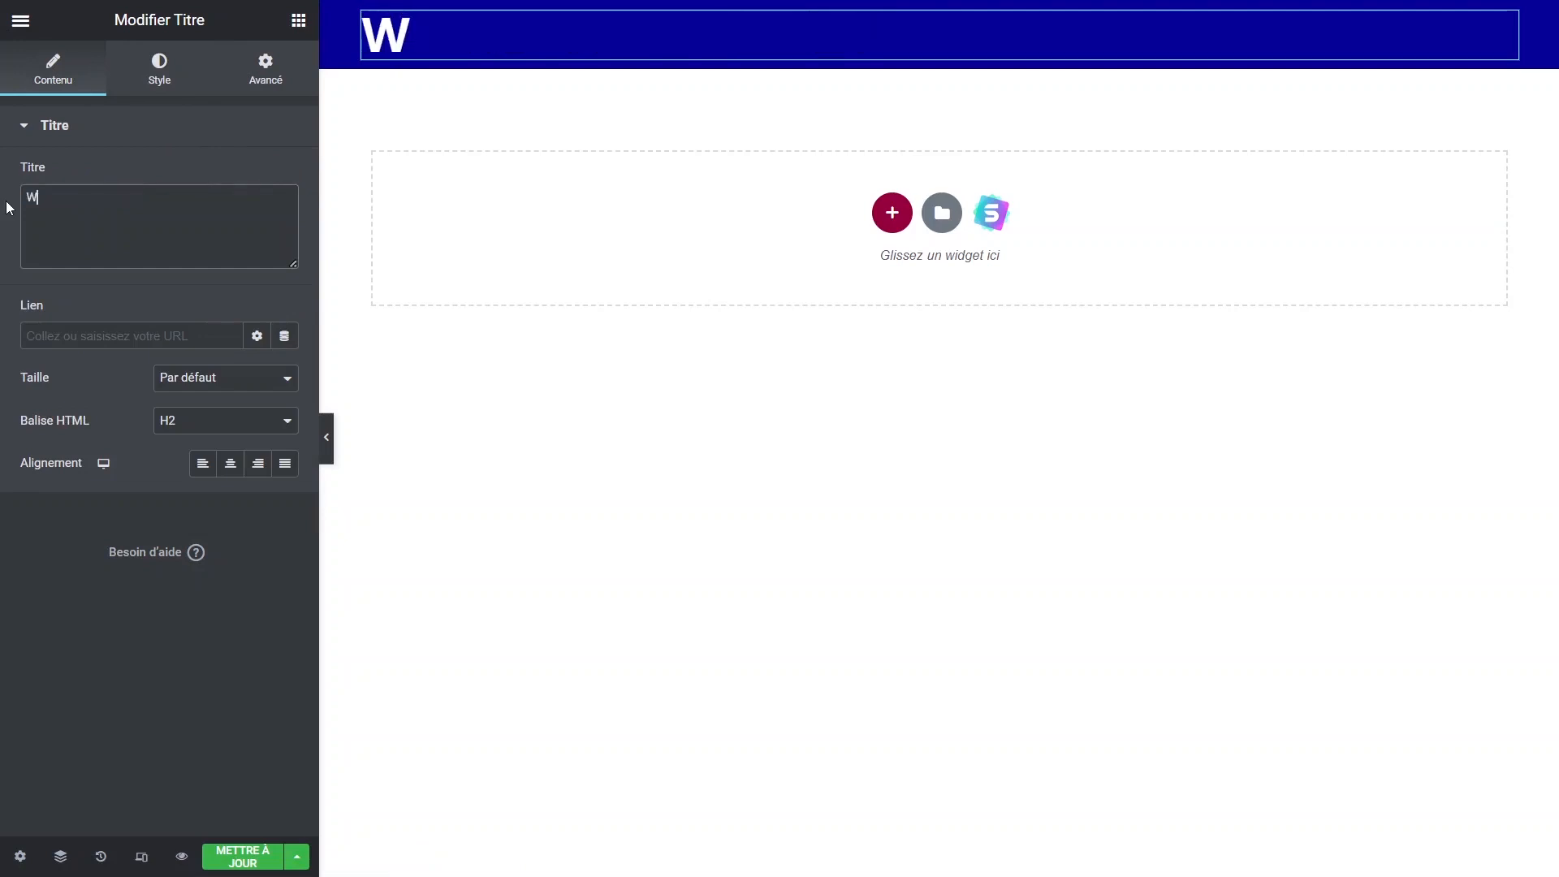
pyautogui.write('ordpress ')
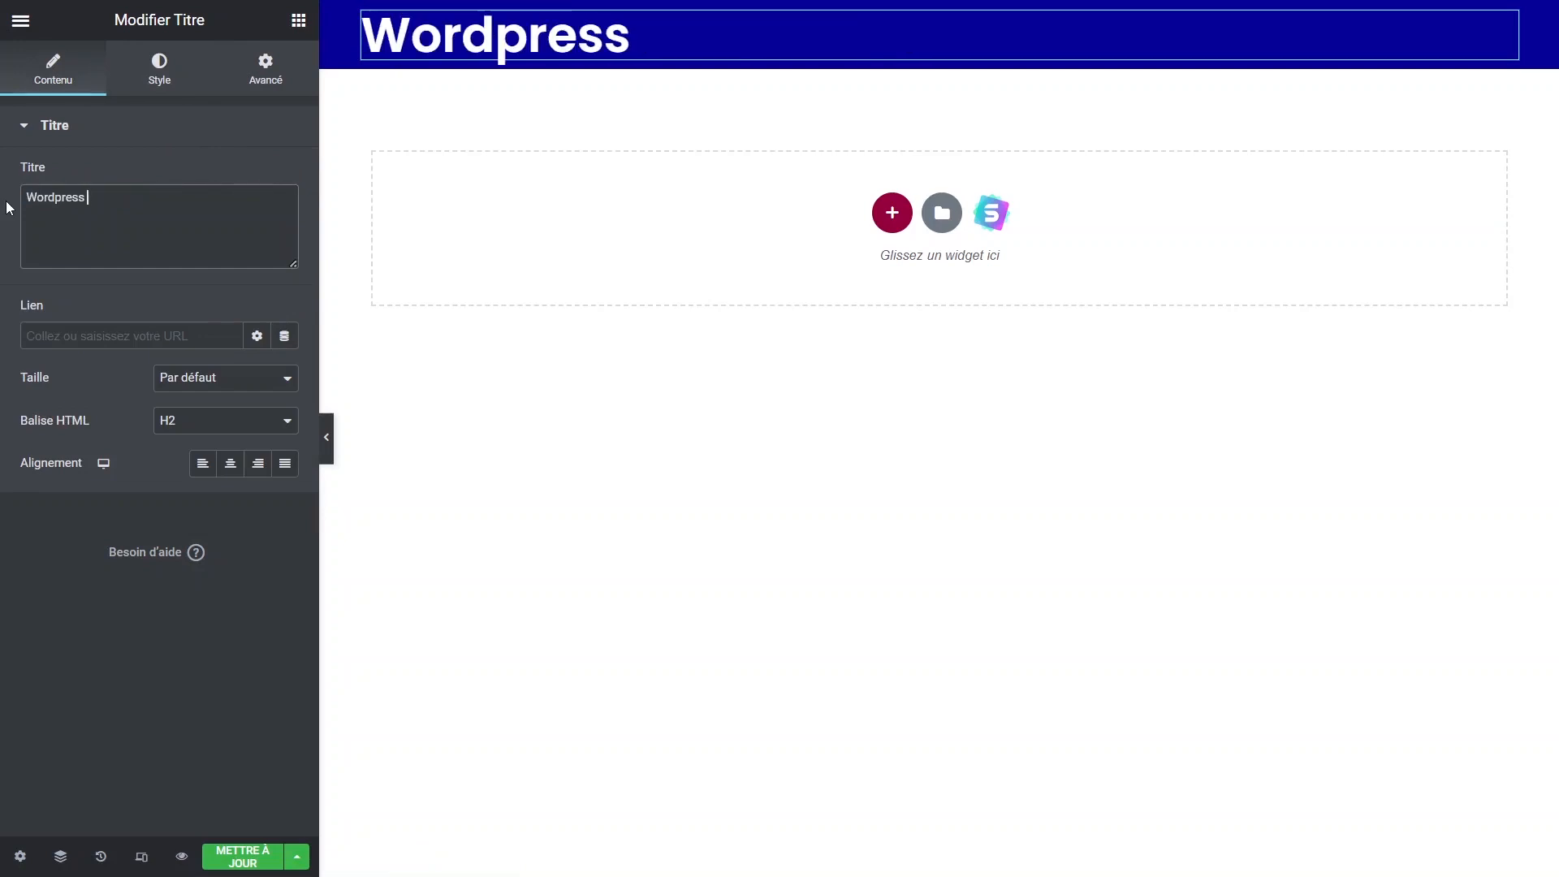
pyautogui.write('Addict')
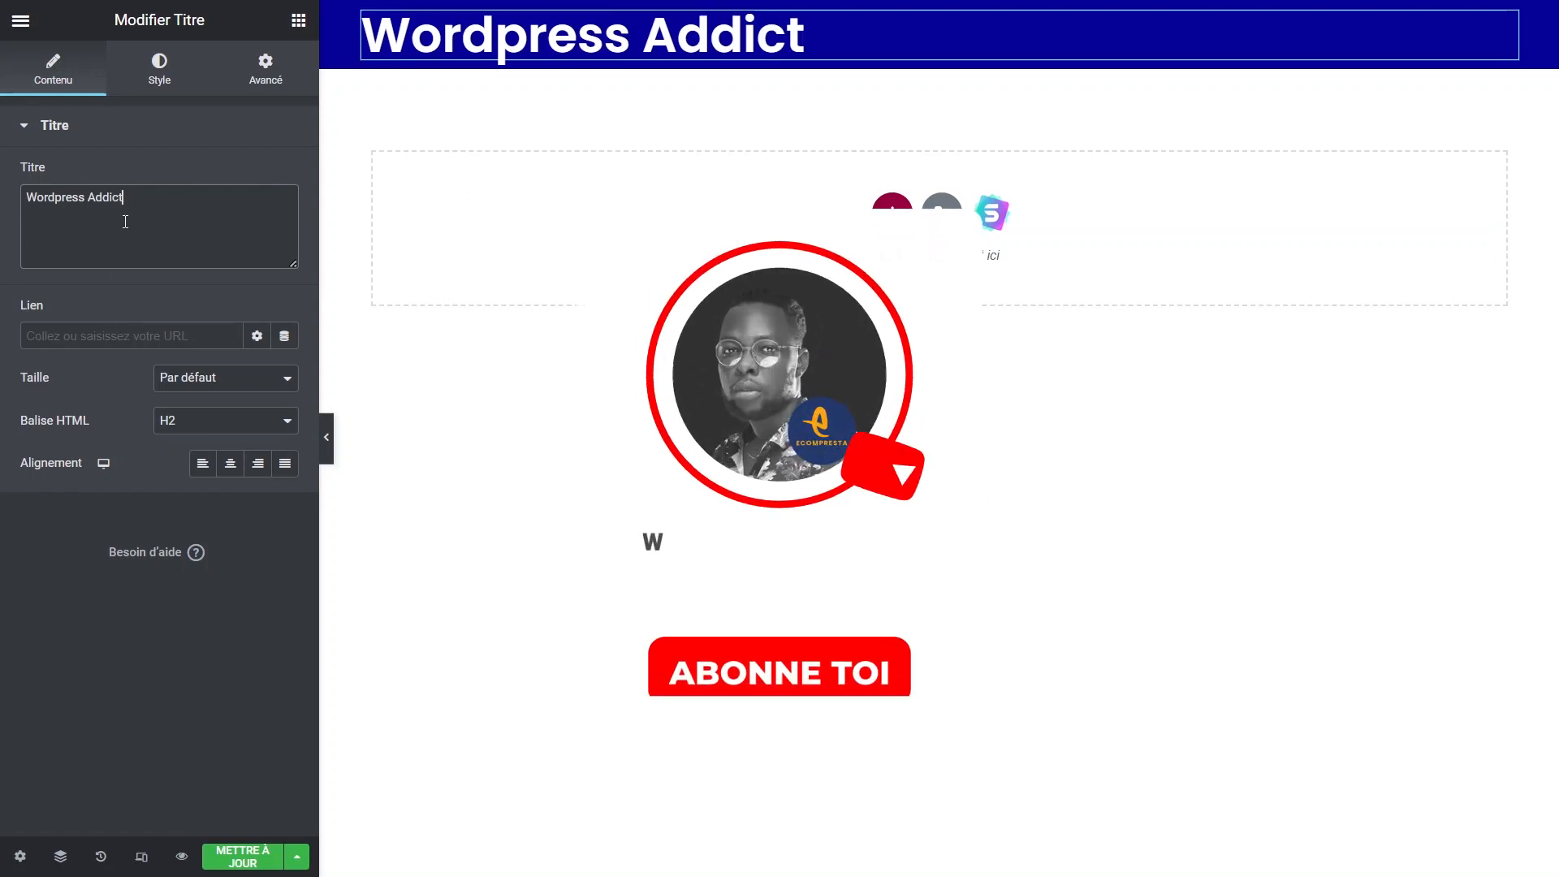
# Set the heading typography to uppercase, 35 px size and 800 weight.
pyautogui.click(161, 75)
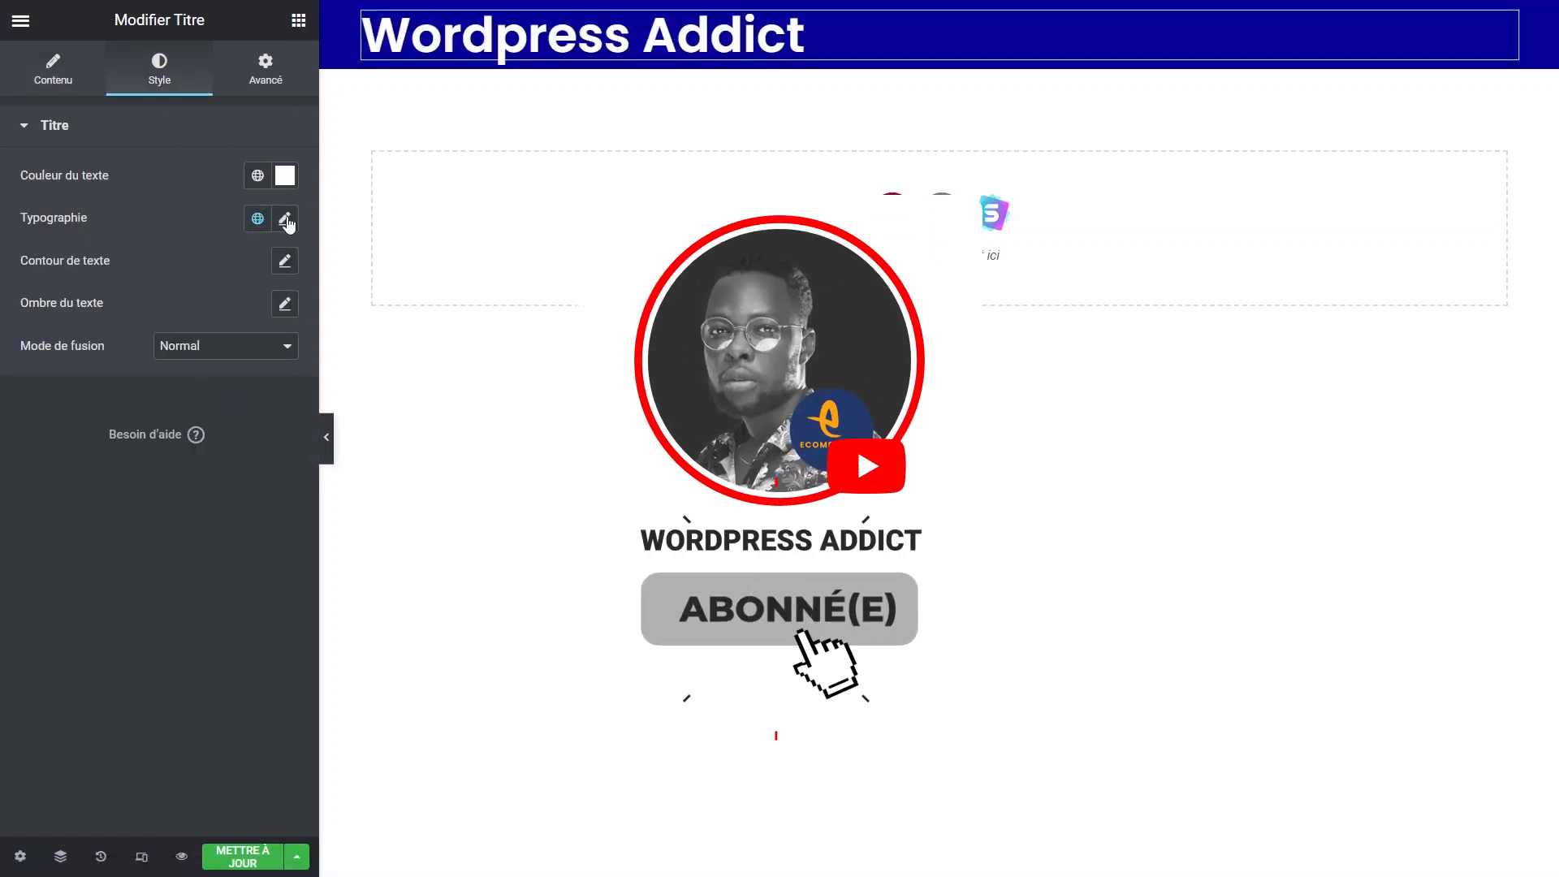
pyautogui.click(284, 219)
pyautogui.click(207, 460)
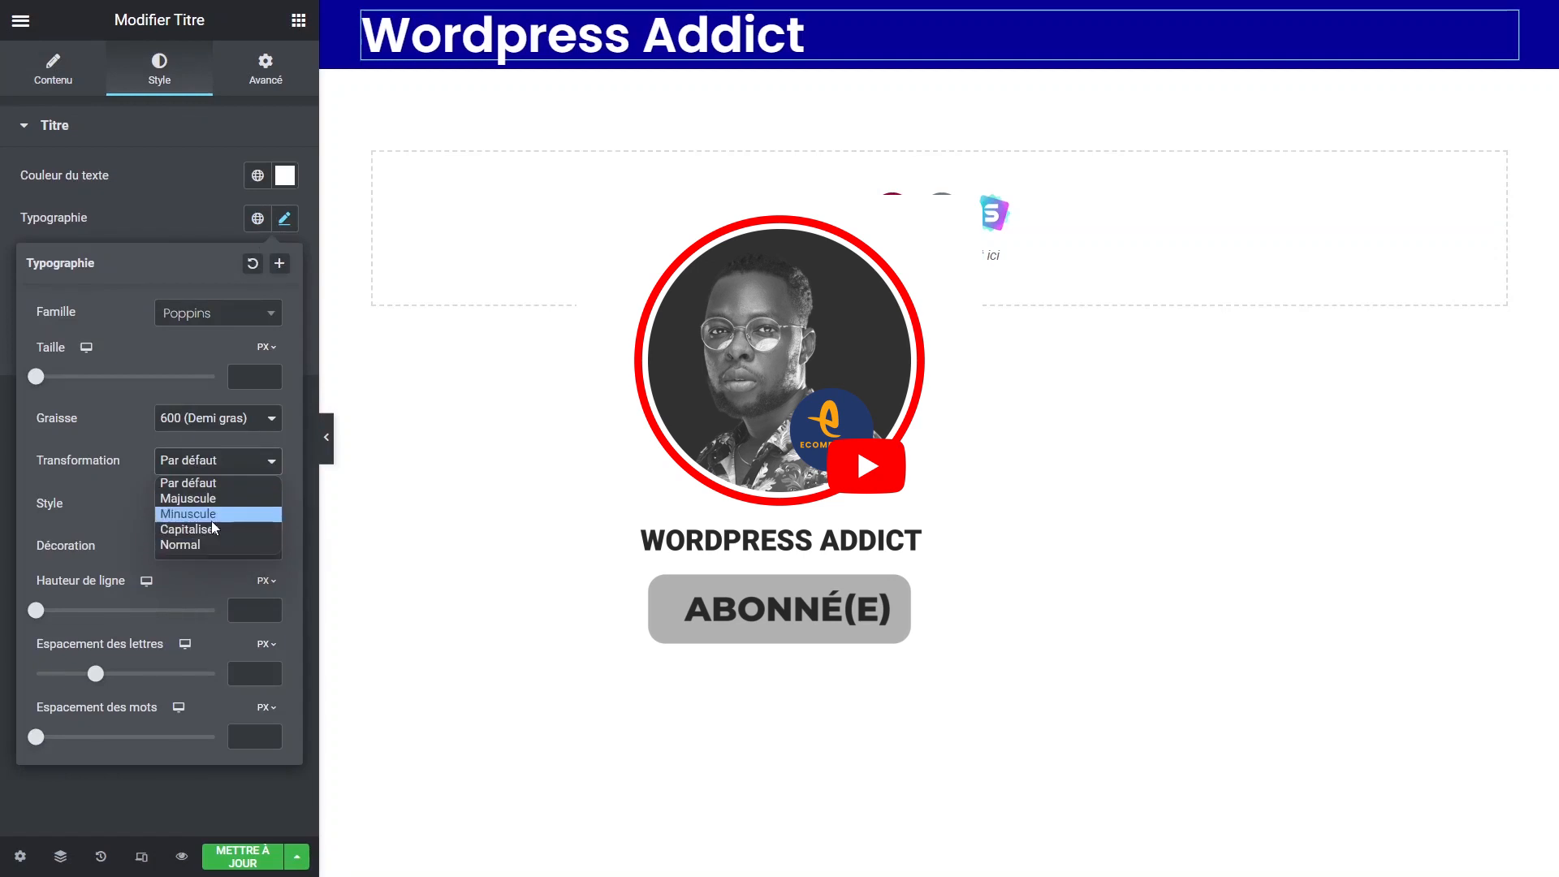
pyautogui.click(191, 498)
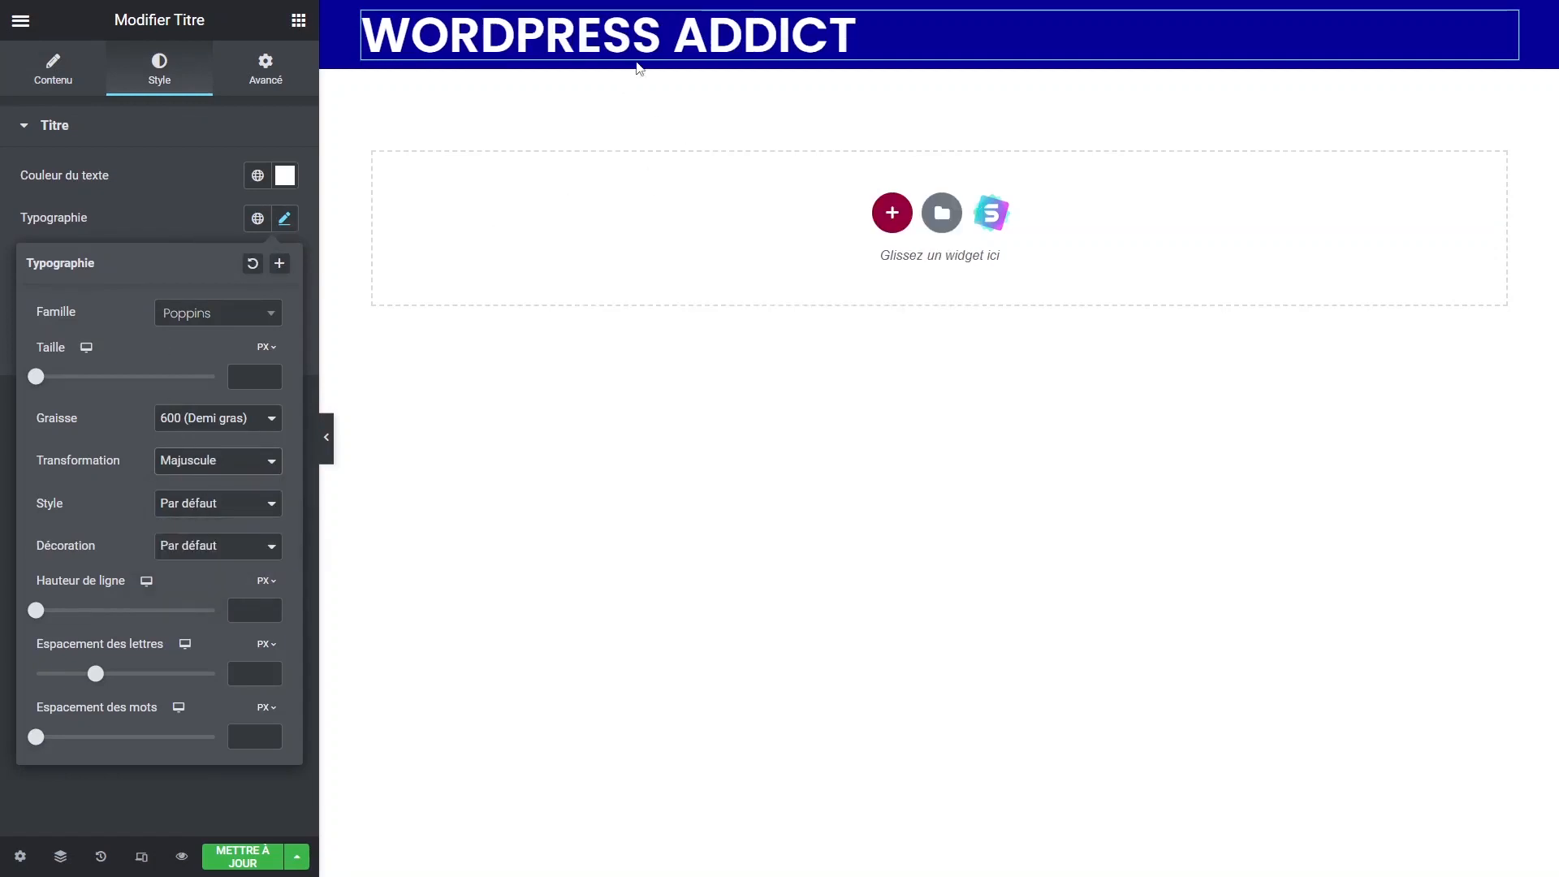
pyautogui.moveTo(31, 383); pyautogui.dragTo(70, 381)
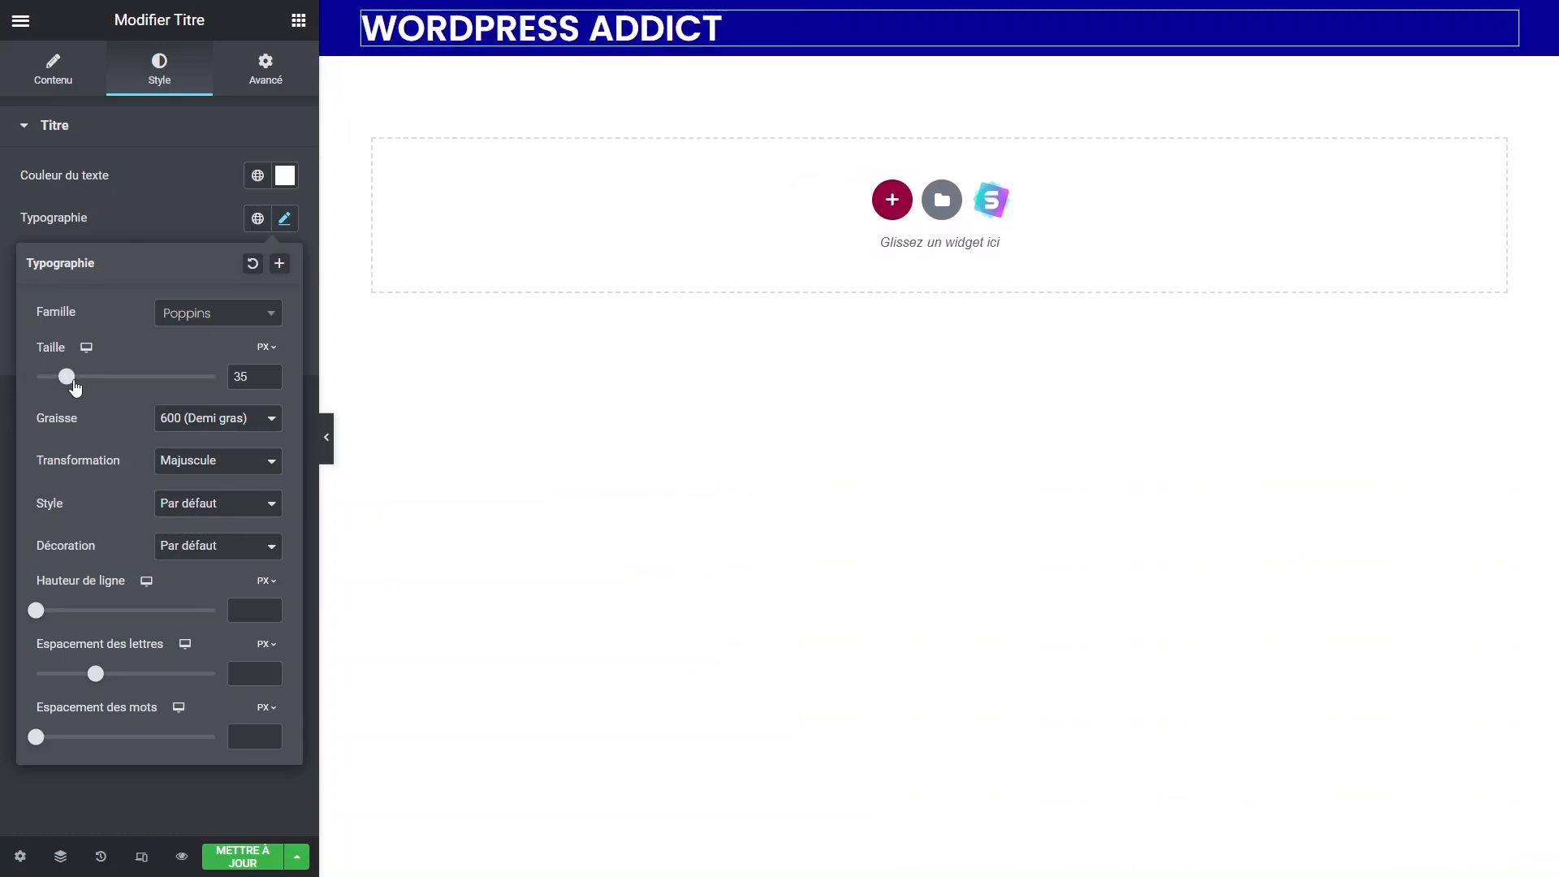
pyautogui.click(236, 418)
pyautogui.click(192, 548)
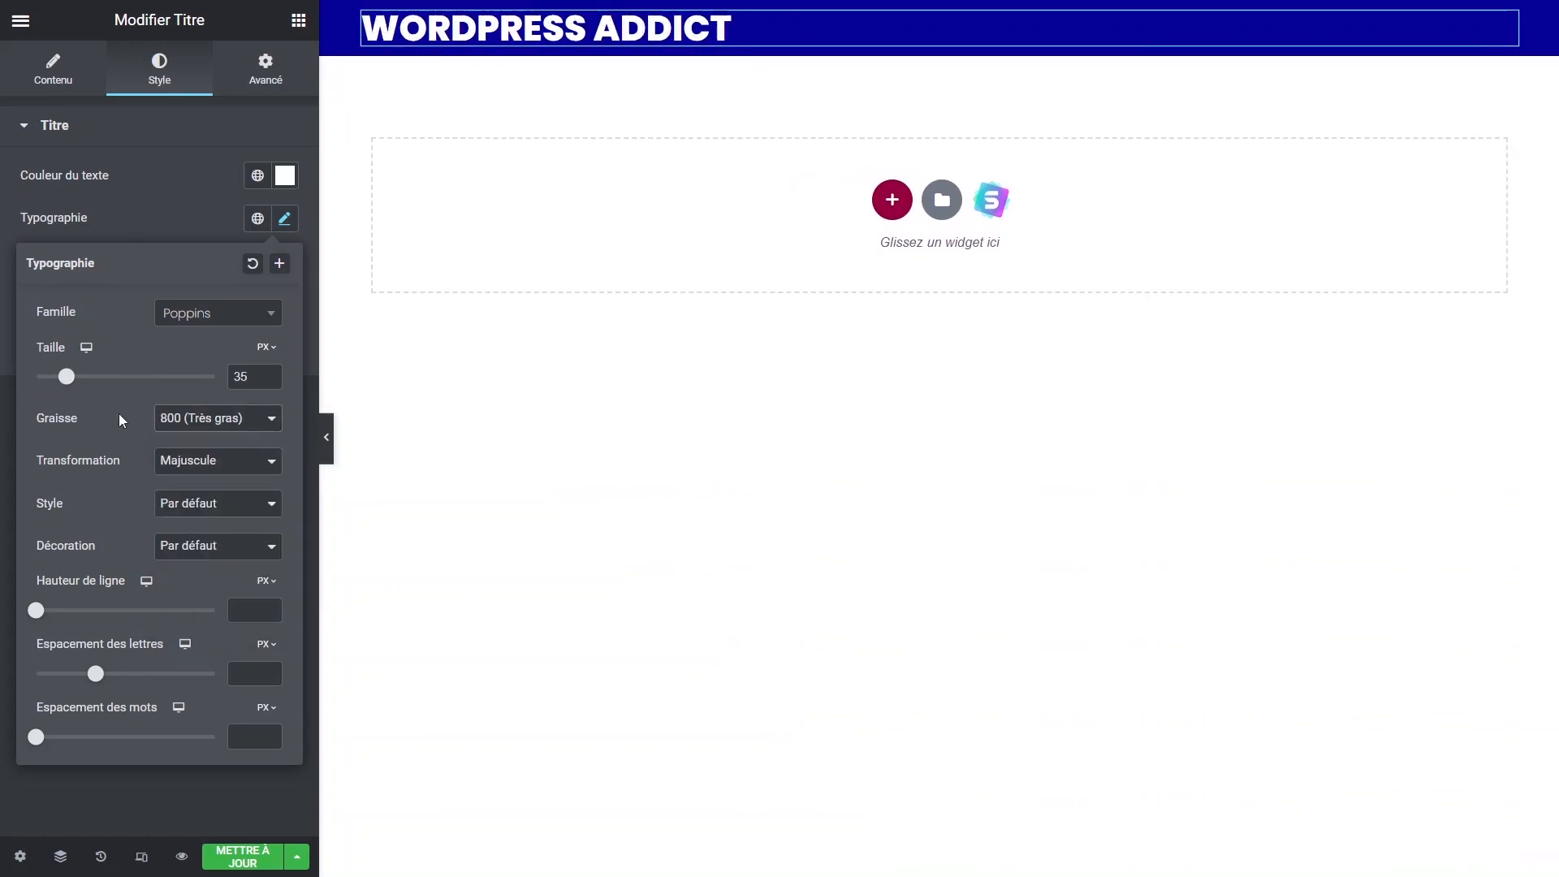
pyautogui.click(169, 216)
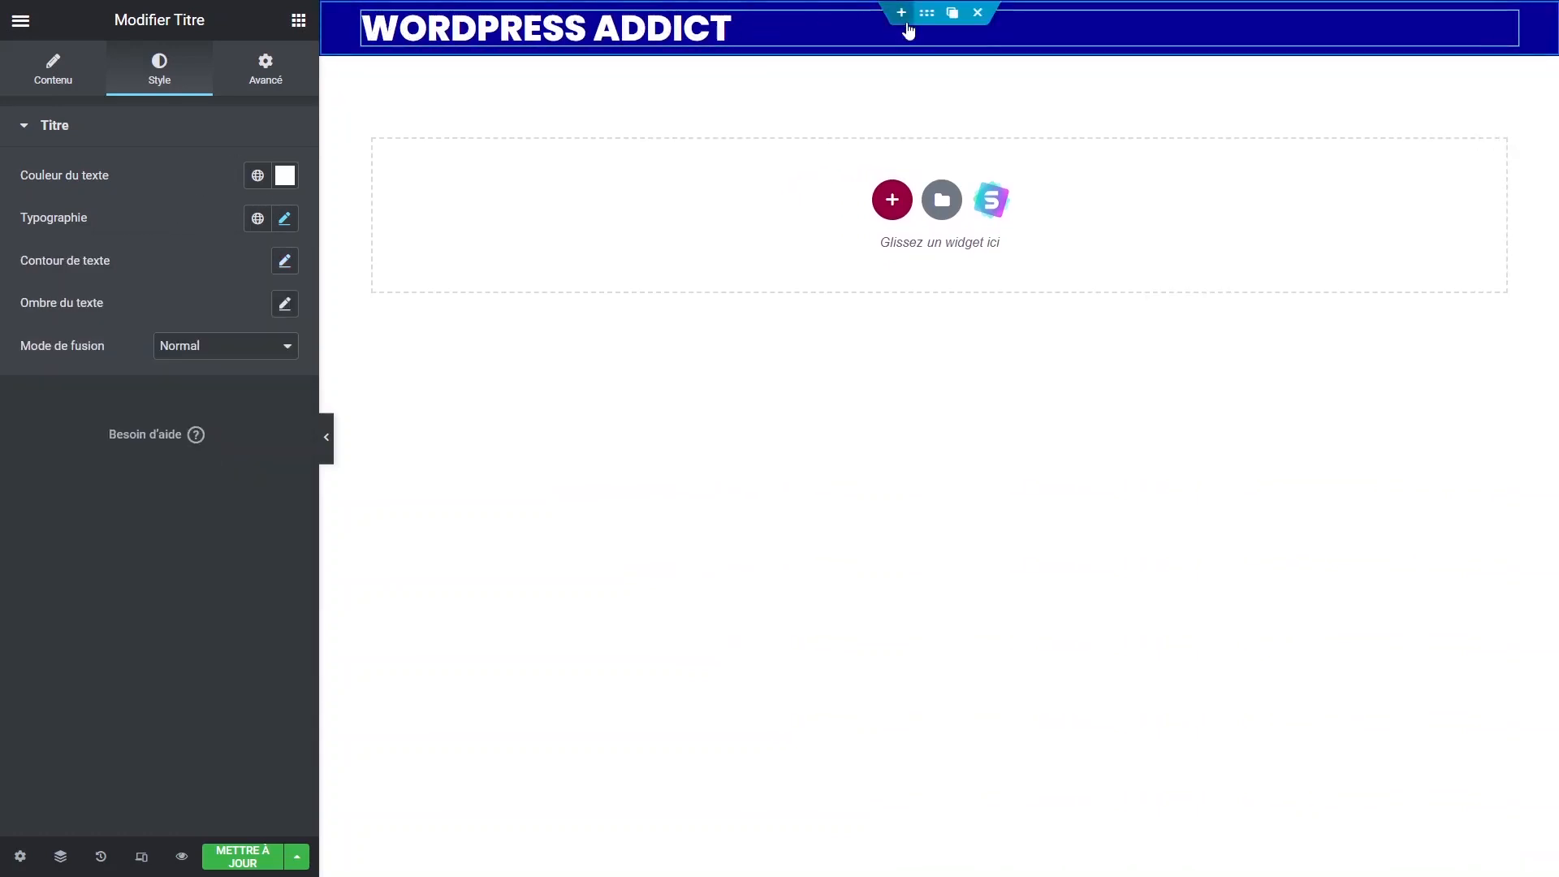
# Centre the heading vertically and horizontally in the blue header container.
pyautogui.click(447, 7)
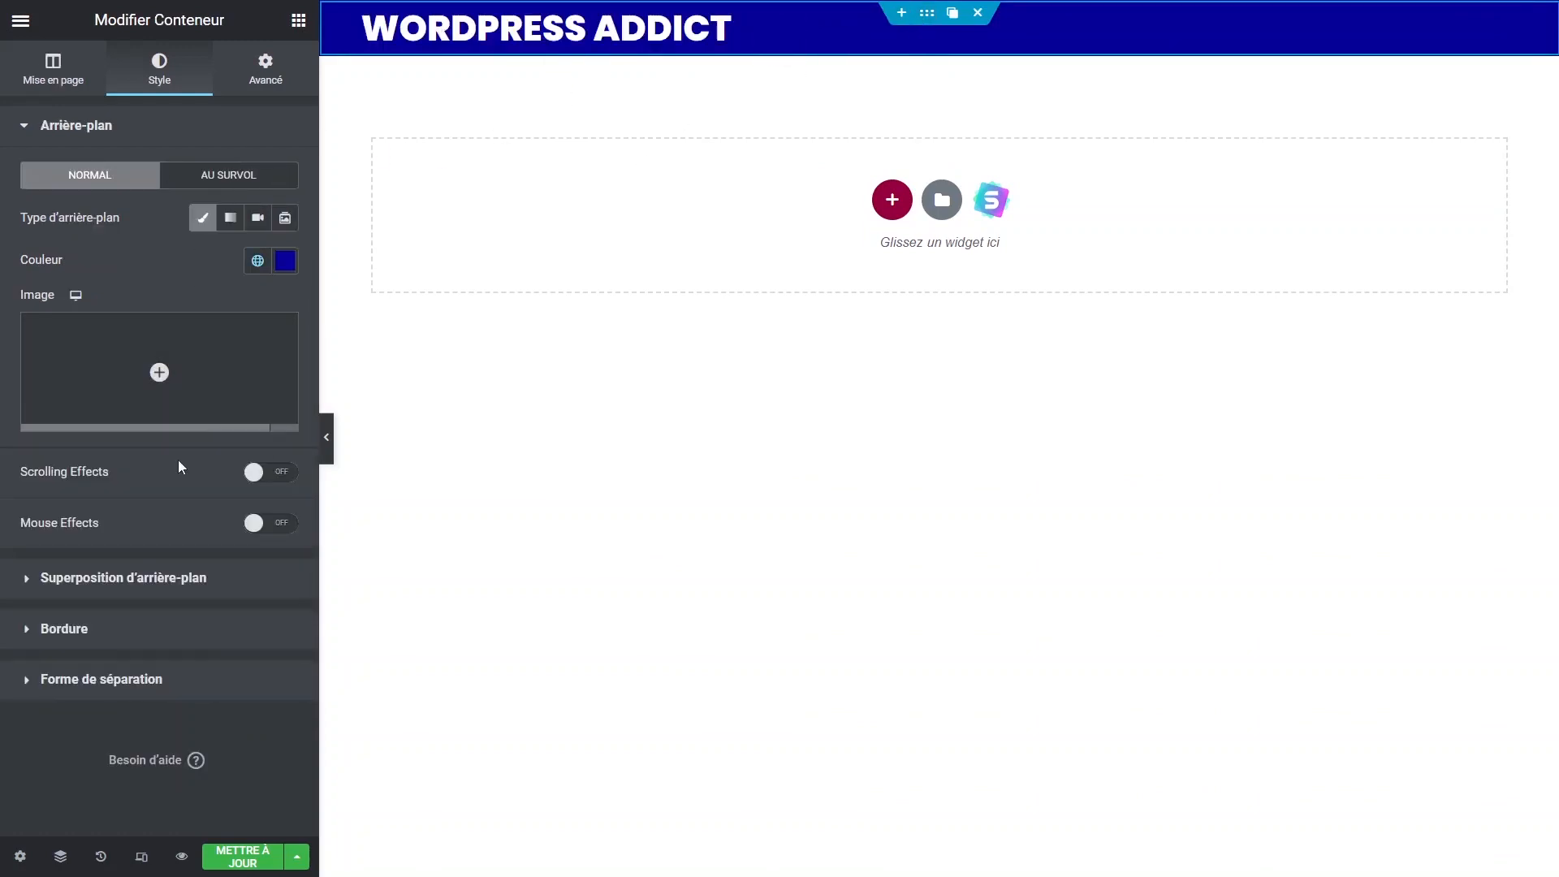
pyautogui.click(24, 82)
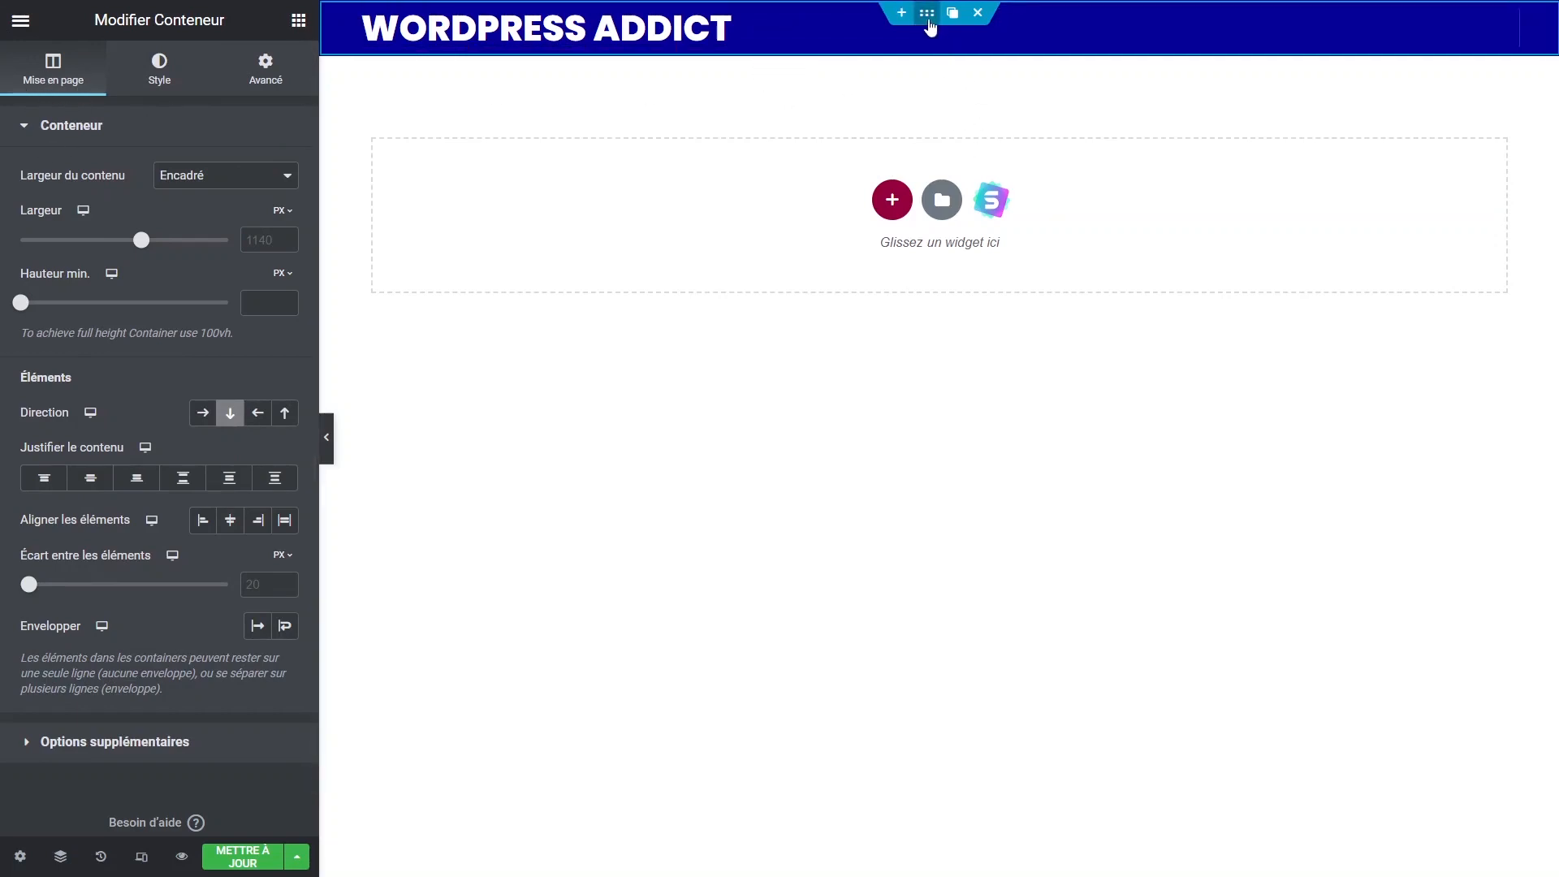
pyautogui.click(92, 480)
pyautogui.click(230, 520)
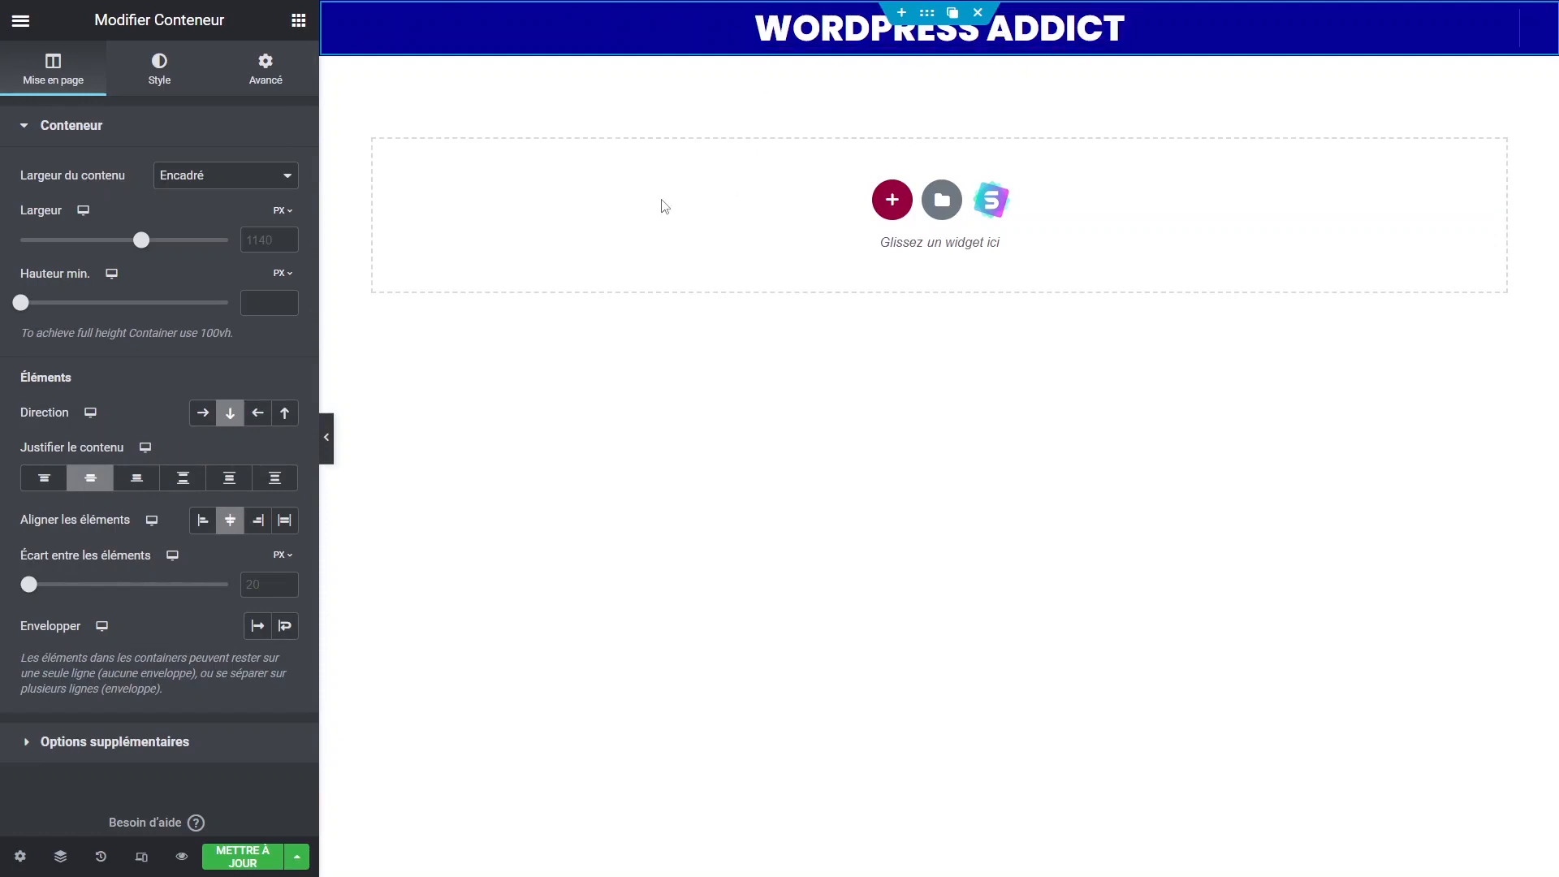
# Give the heading a more opaque text shadow with blur 9.
pyautogui.click(1112, 31)
pyautogui.click(285, 303)
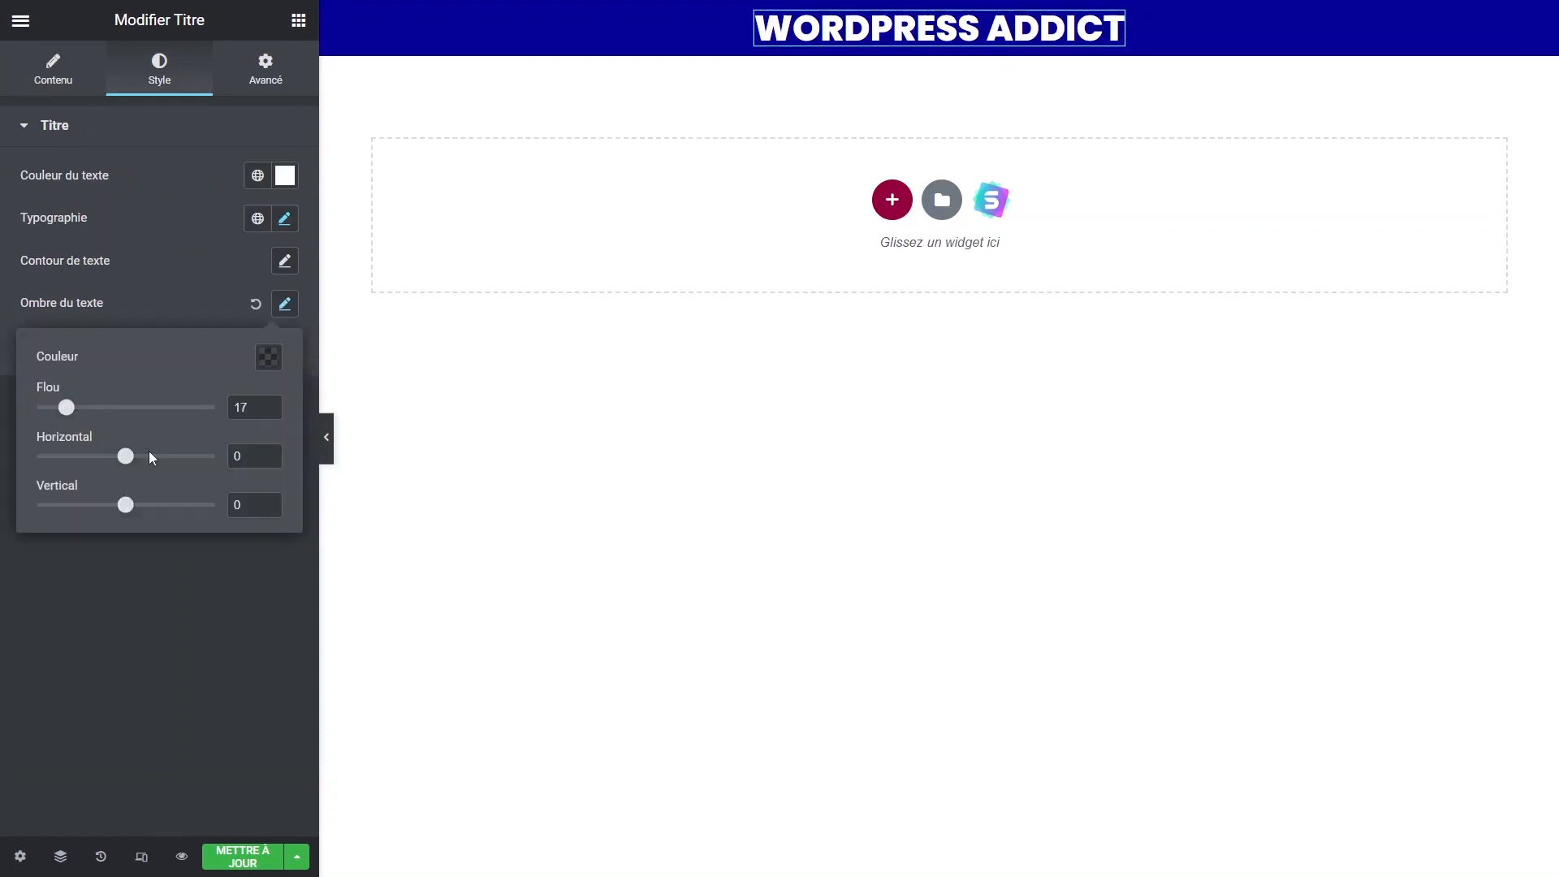
pyautogui.moveTo(66, 413); pyautogui.dragTo(94, 424)
pyautogui.click(276, 358)
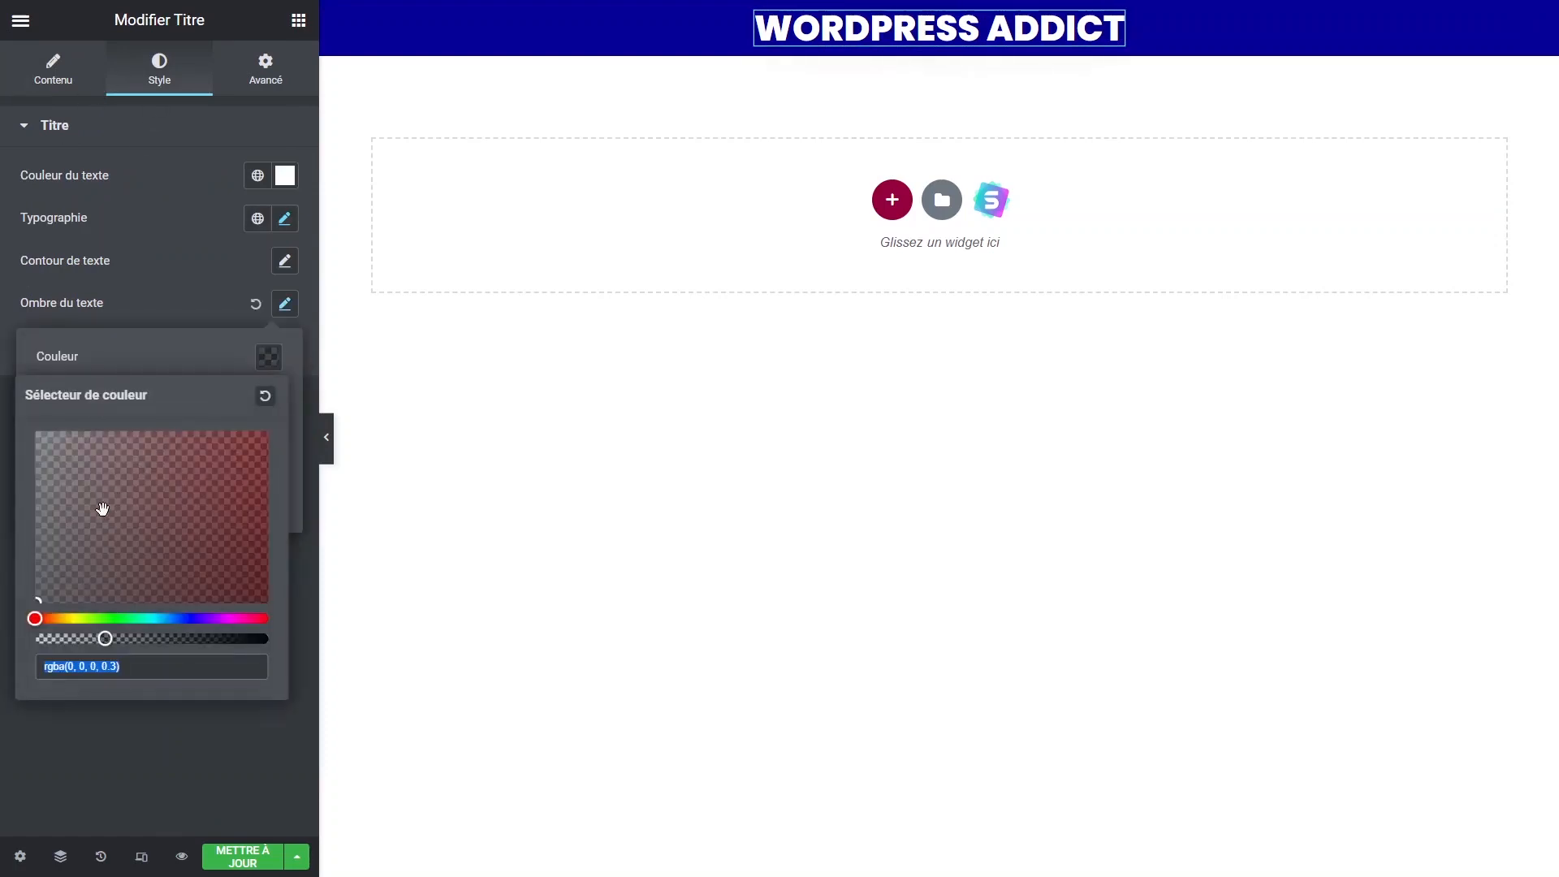
pyautogui.moveTo(112, 641); pyautogui.dragTo(242, 639)
pyautogui.click(202, 272)
pyautogui.click(282, 307)
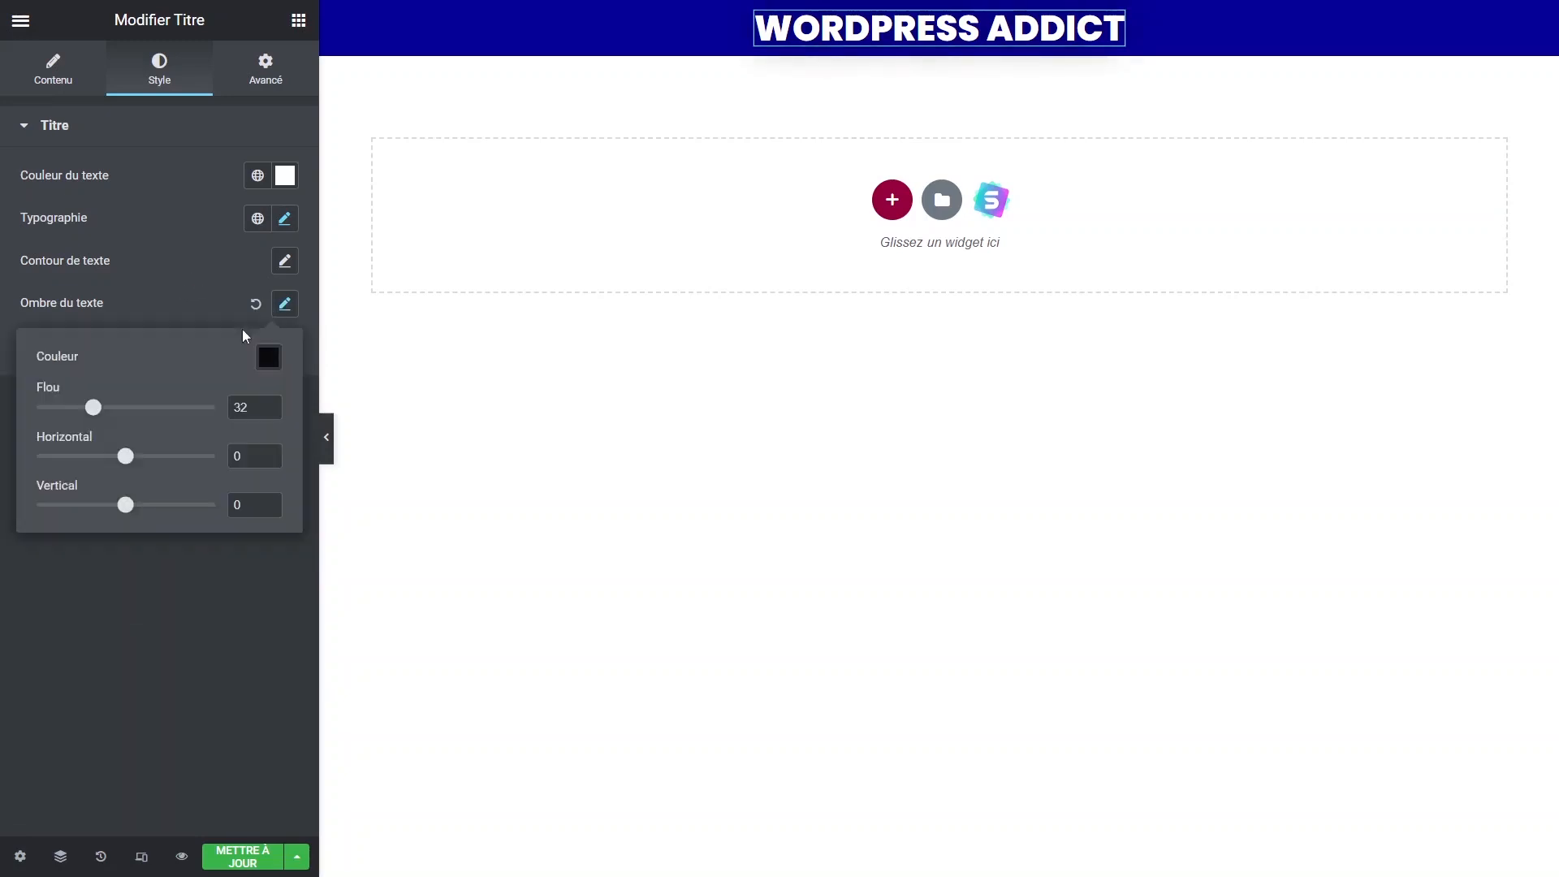
pyautogui.moveTo(89, 412); pyautogui.dragTo(54, 414)
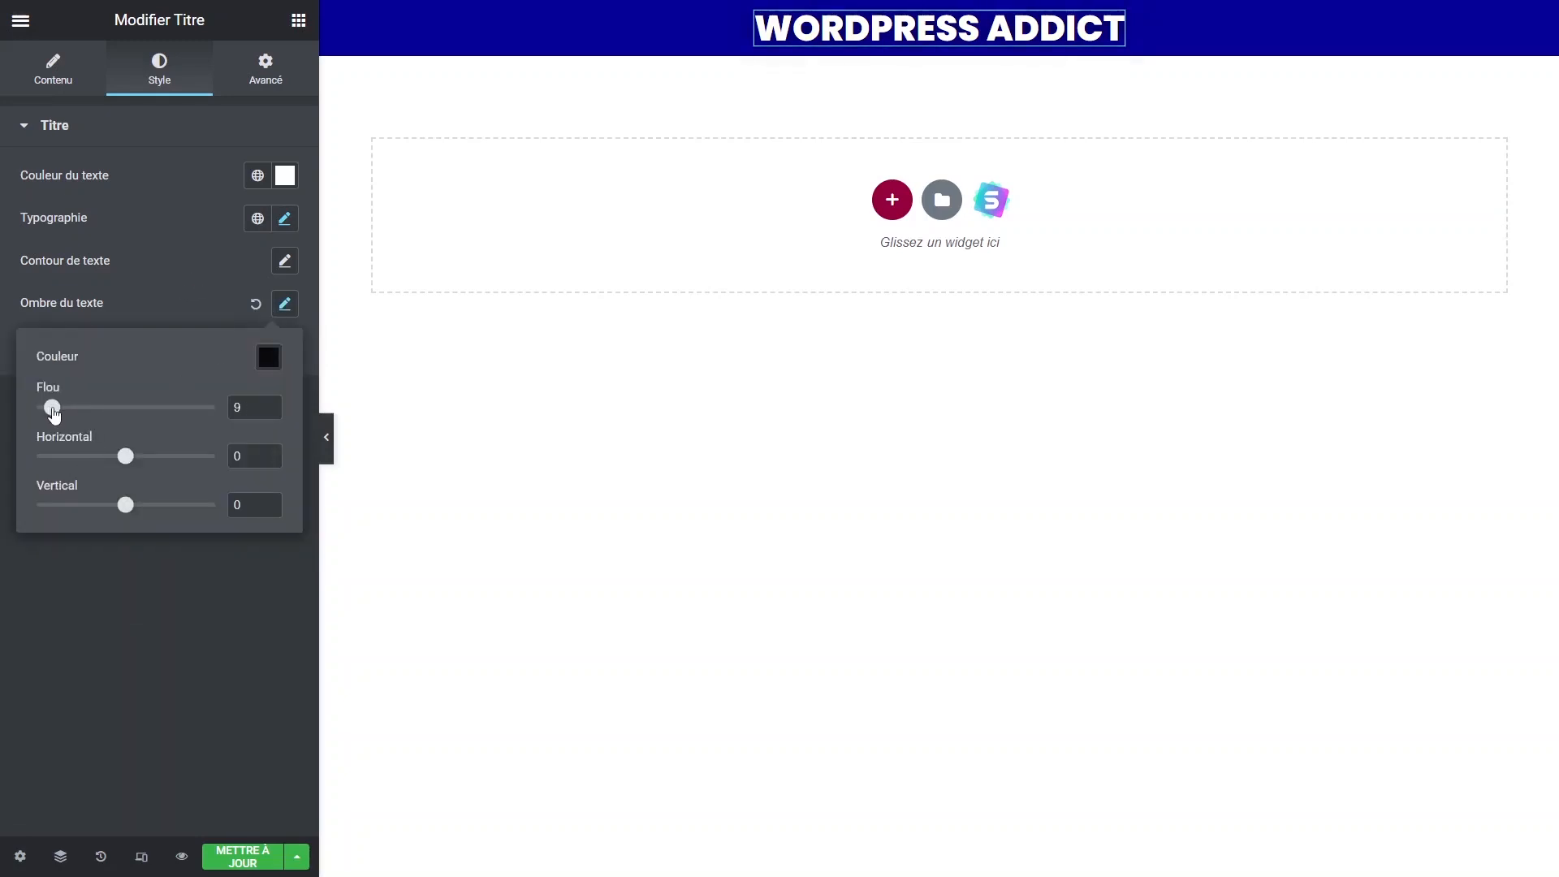
# Set the header container's minimum height to 9 VH.
pyautogui.click(660, 452)
pyautogui.click(926, 13)
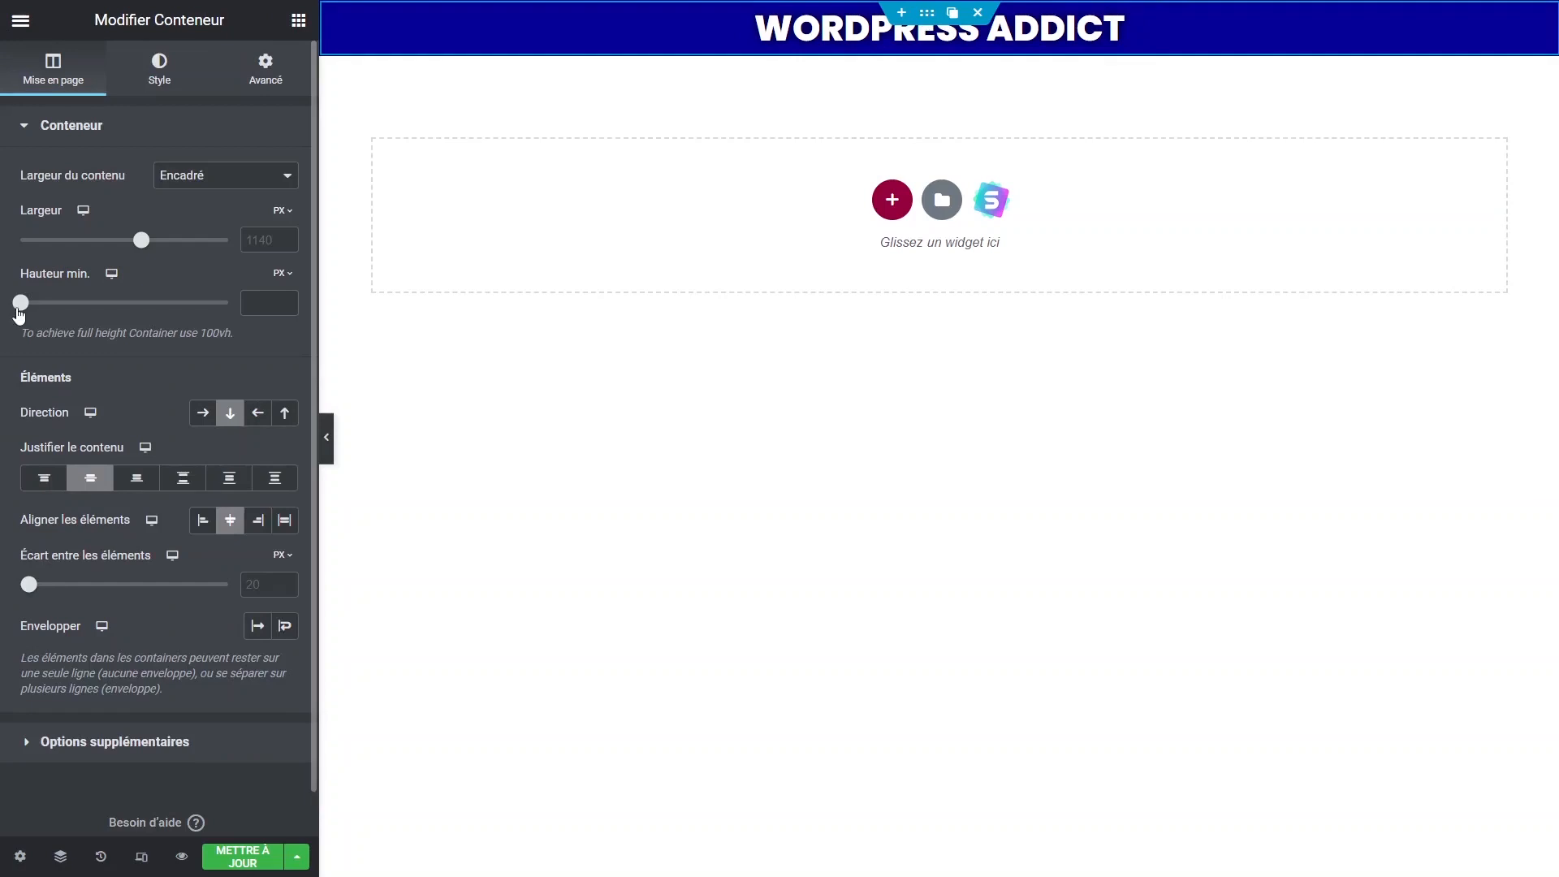
pyautogui.moveTo(291, 272)
pyautogui.click(286, 306)
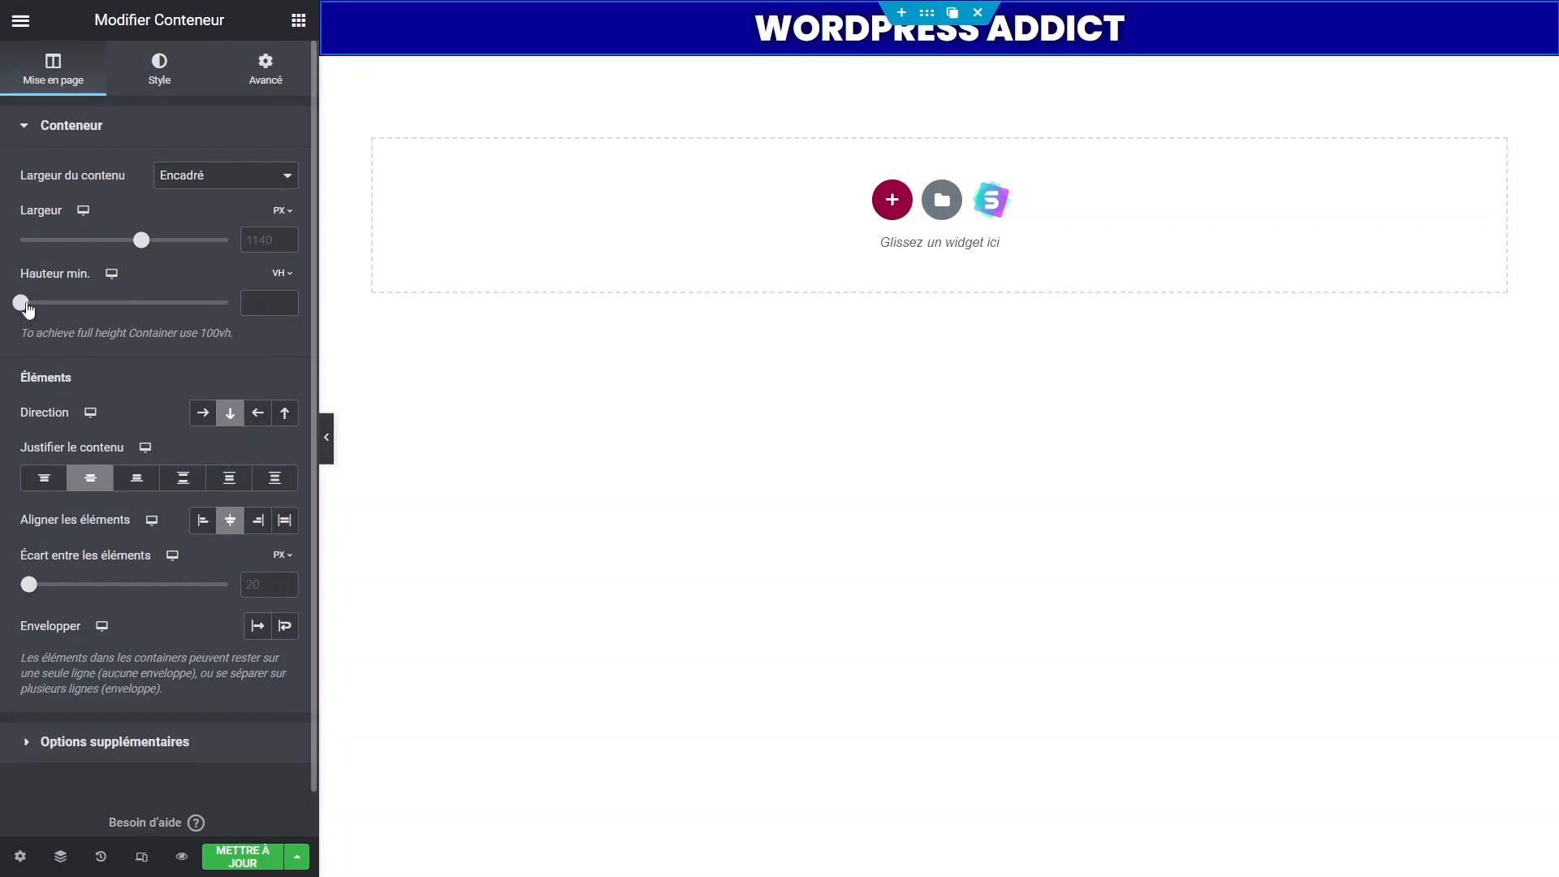
pyautogui.moveTo(22, 306); pyautogui.dragTo(46, 309)
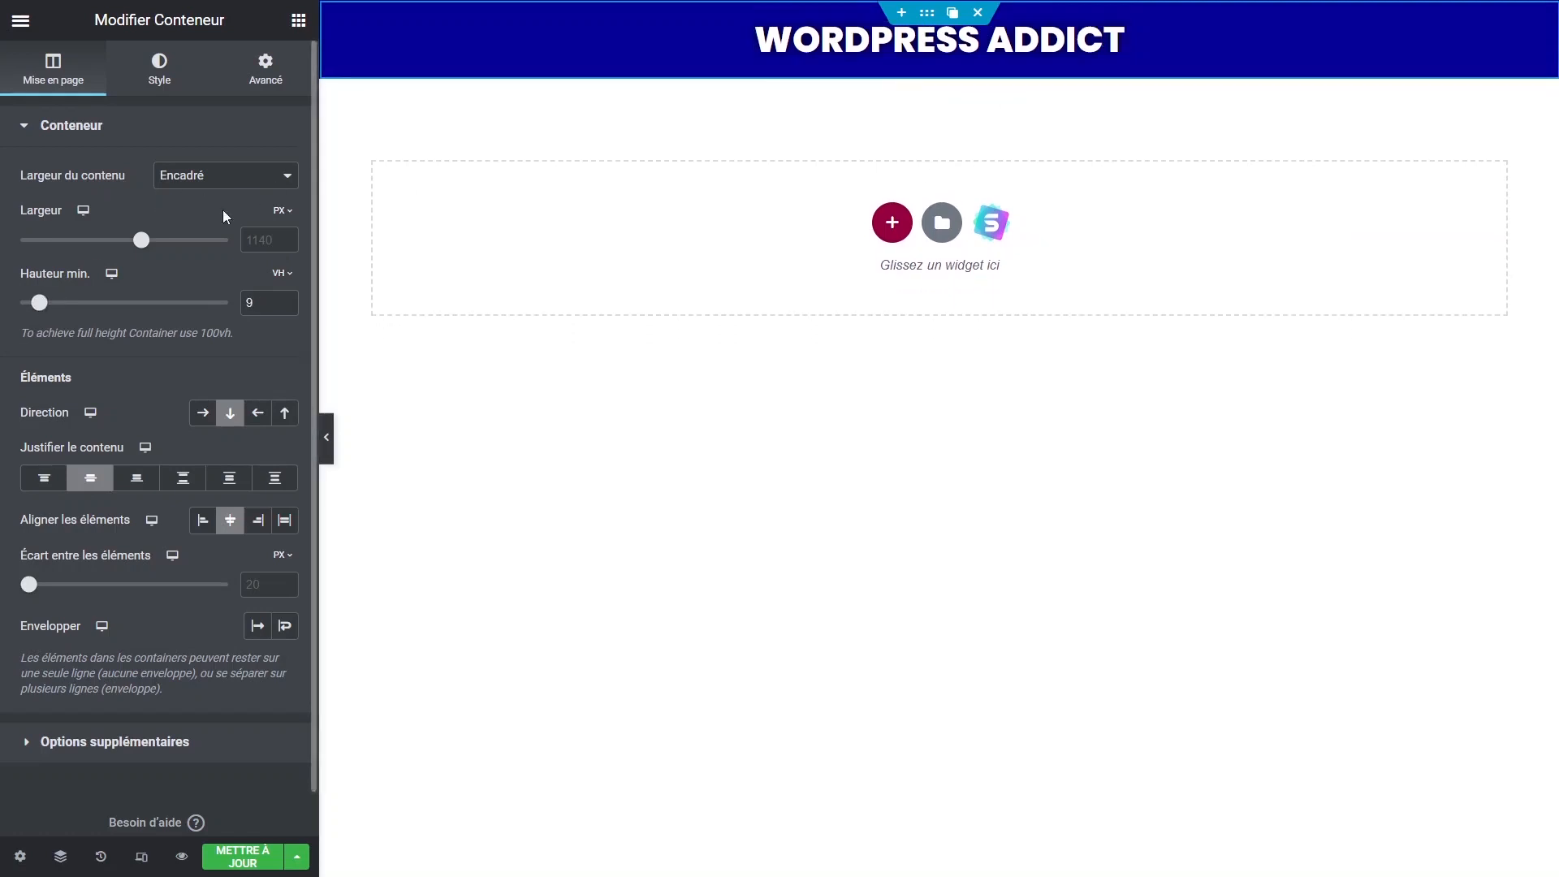
pyautogui.click(299, 19)
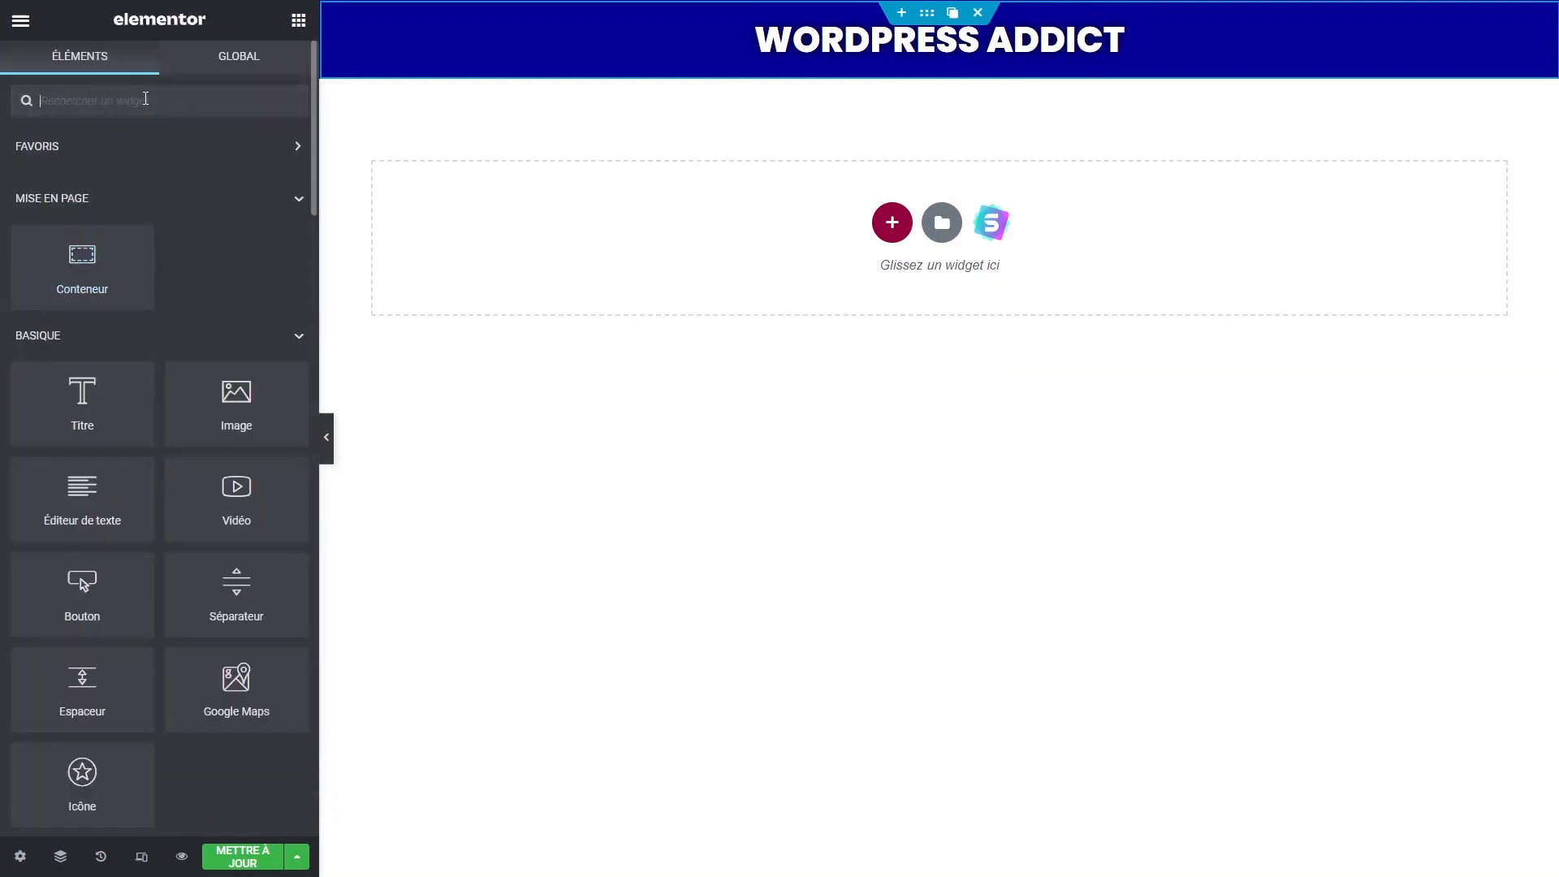
# Place a star rating widget under the heading with star spacing 11.
pyautogui.click(145, 99)
pyautogui.write('star')
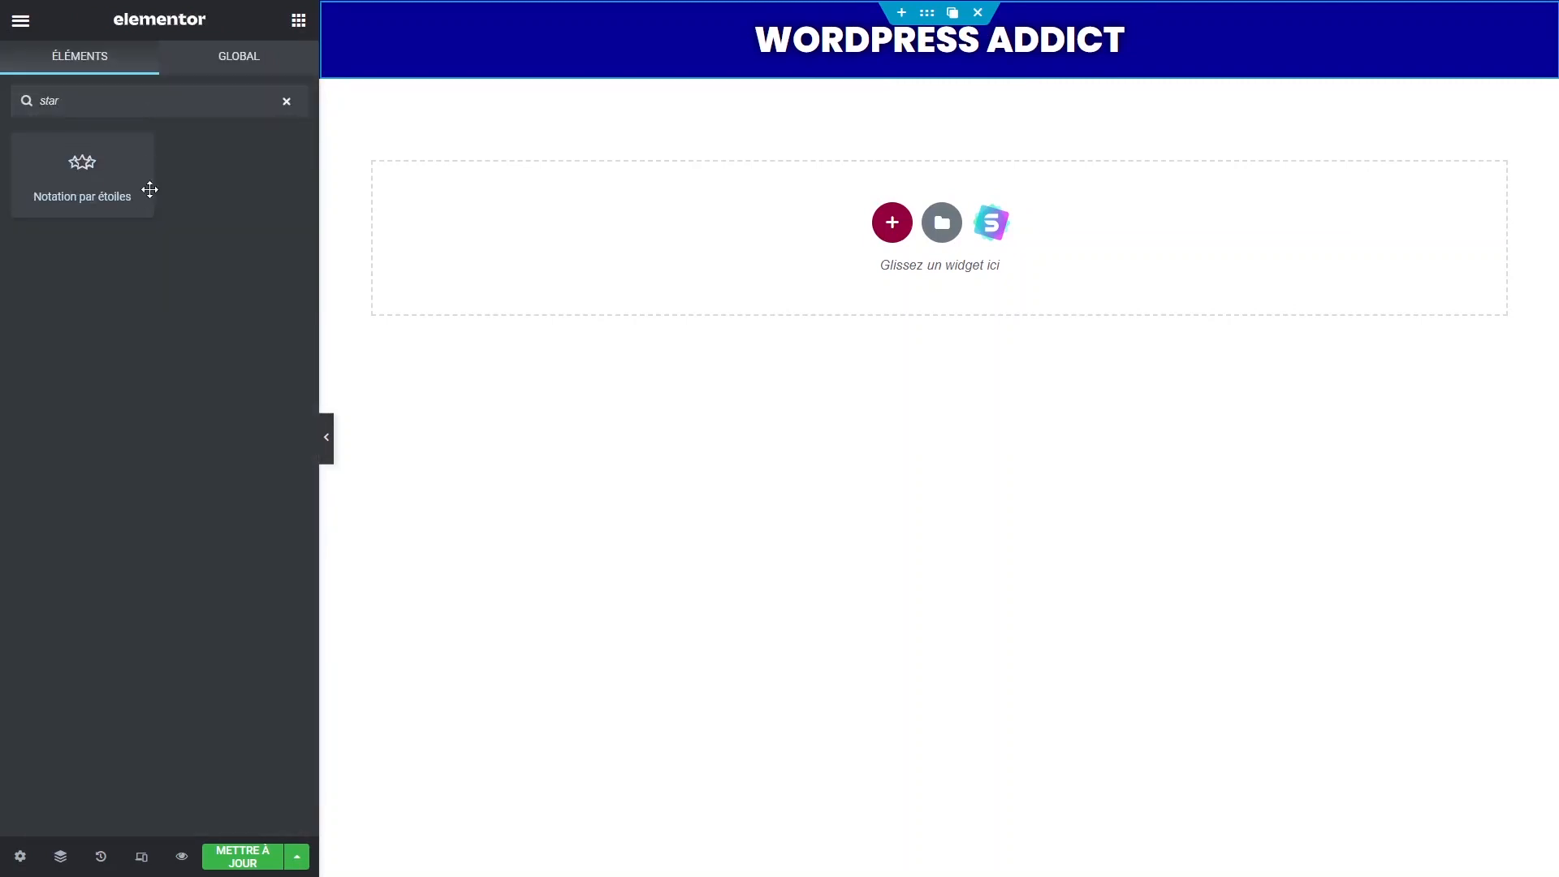
pyautogui.moveTo(149, 189); pyautogui.dragTo(939, 78)
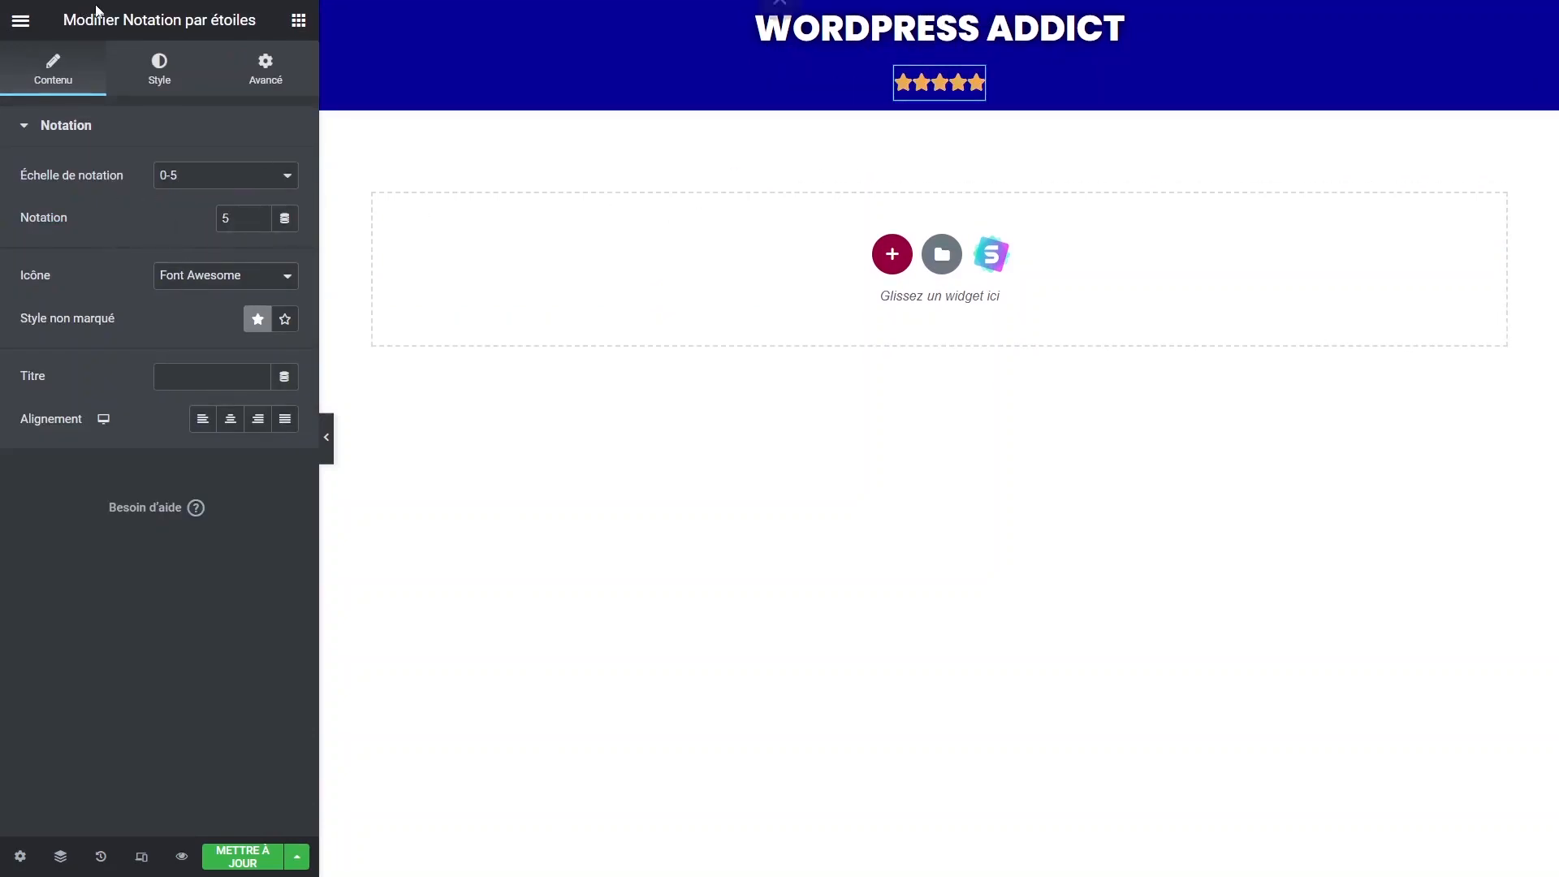
pyautogui.click(160, 69)
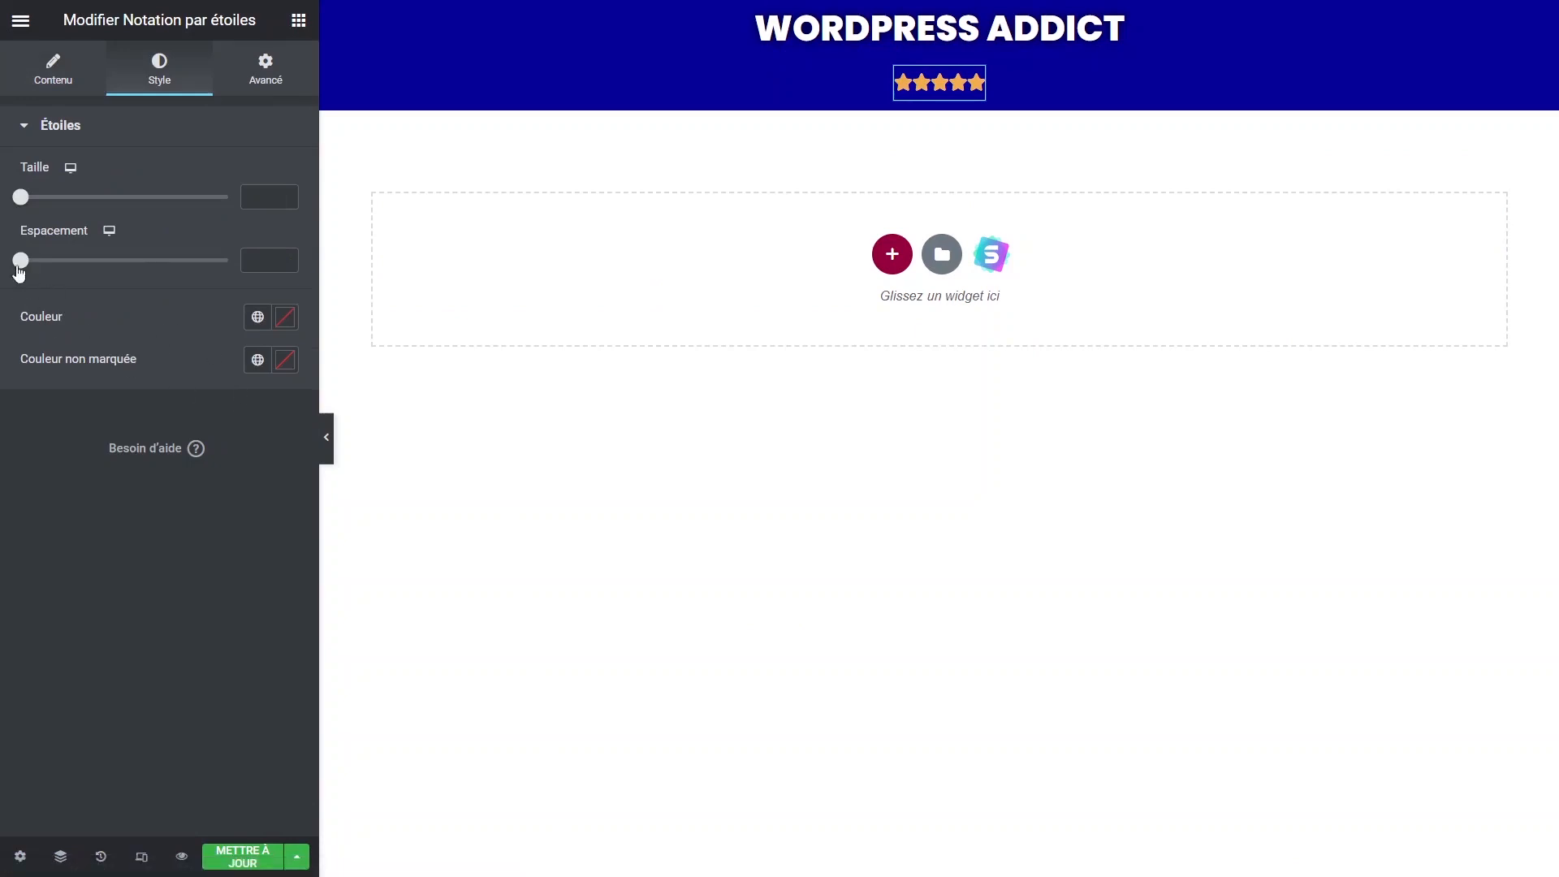
pyautogui.moveTo(19, 268); pyautogui.dragTo(66, 274)
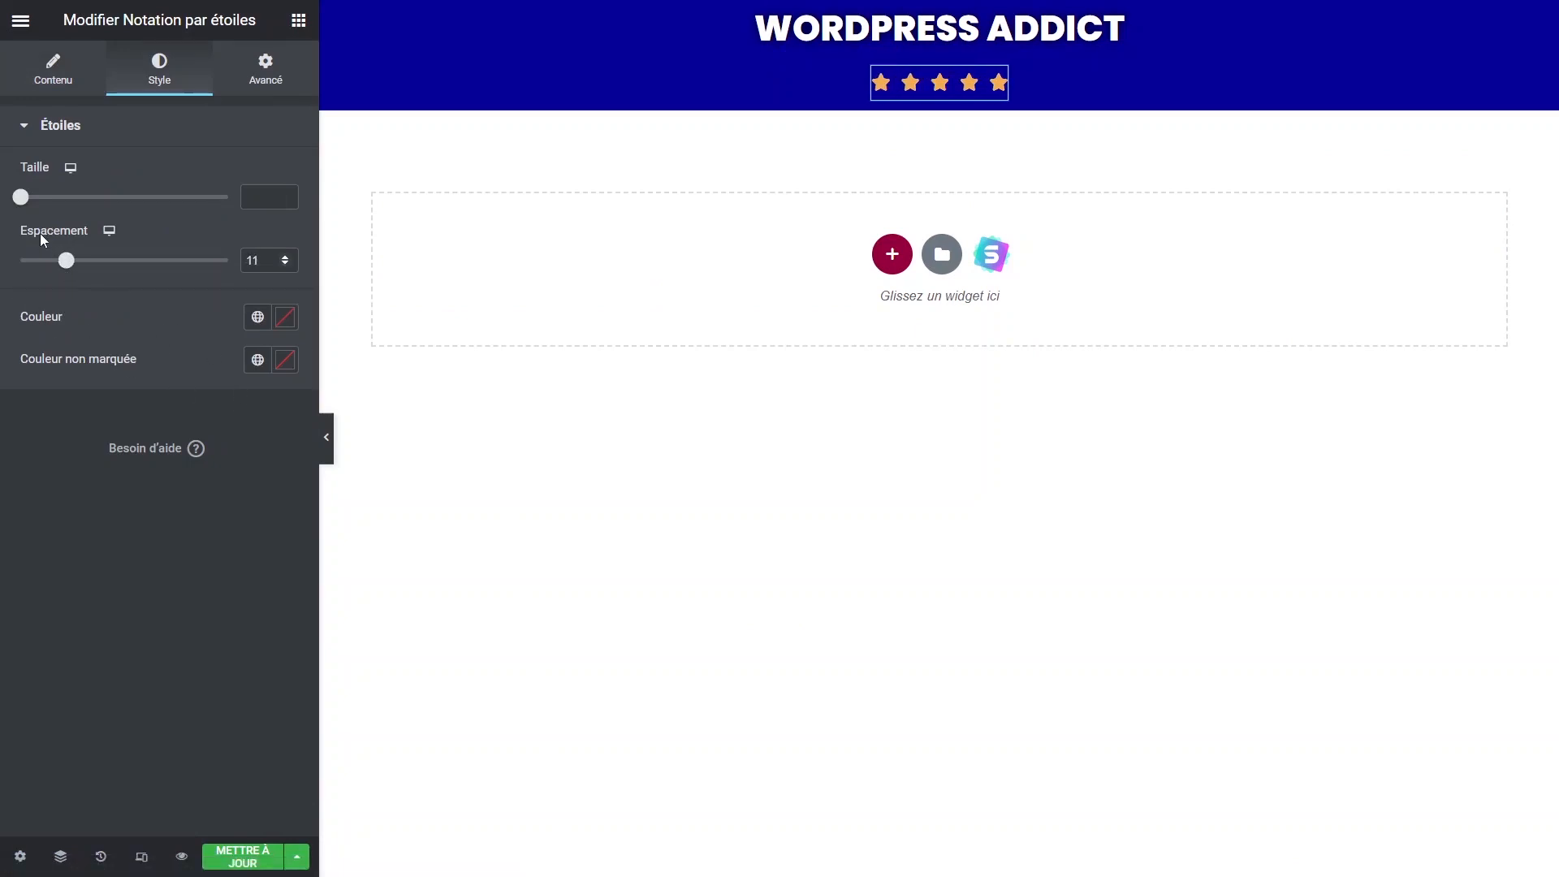
# Give the star rating 2 px inner padding on all sides.
pyautogui.click(266, 69)
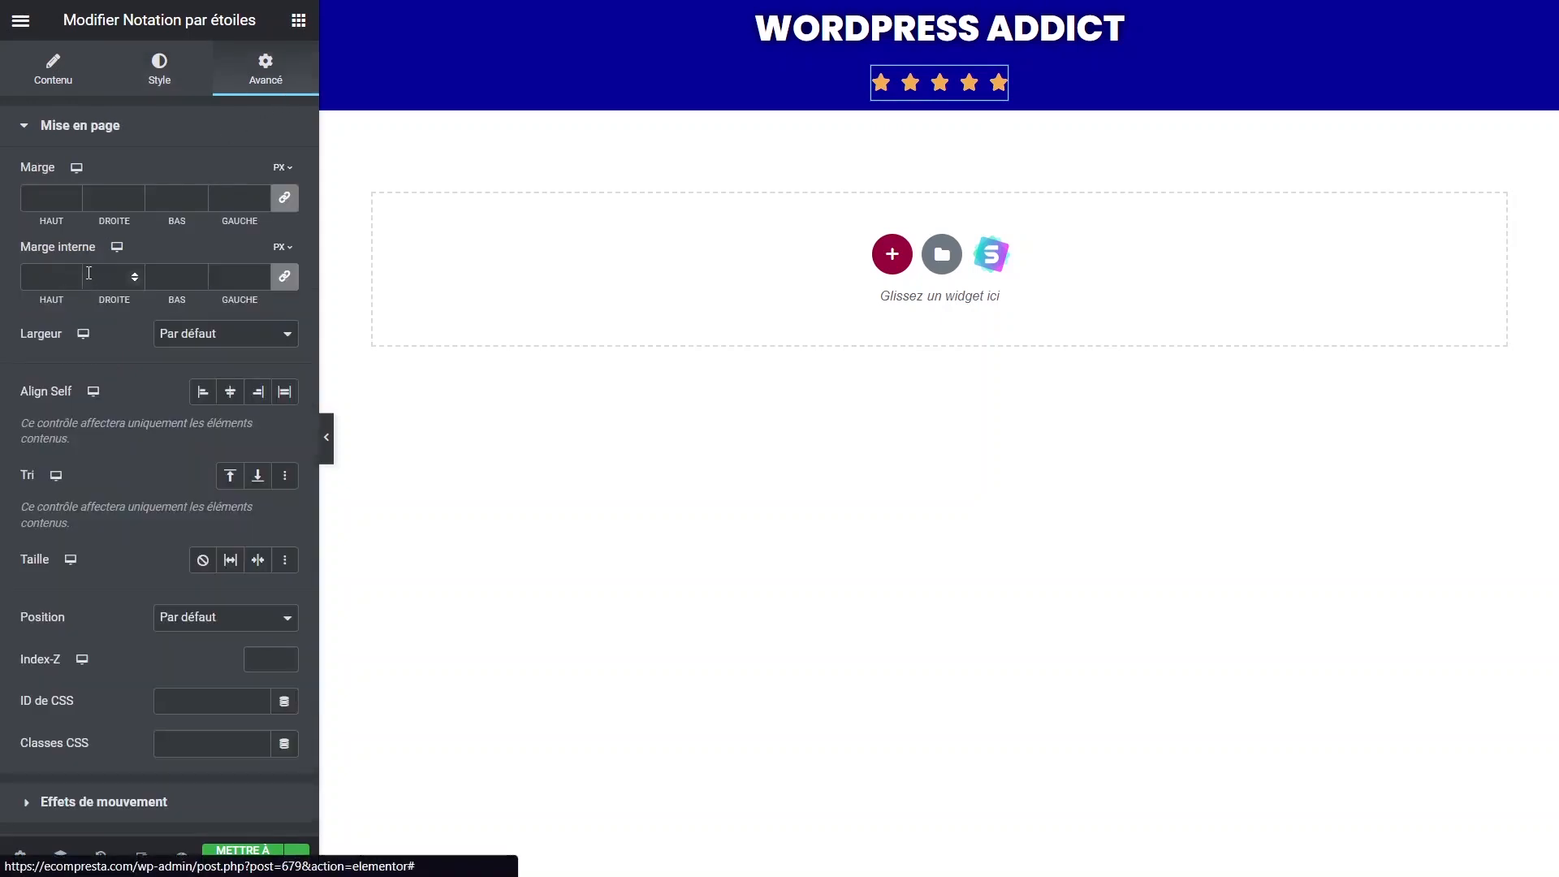
pyautogui.click(71, 274)
pyautogui.click(70, 276)
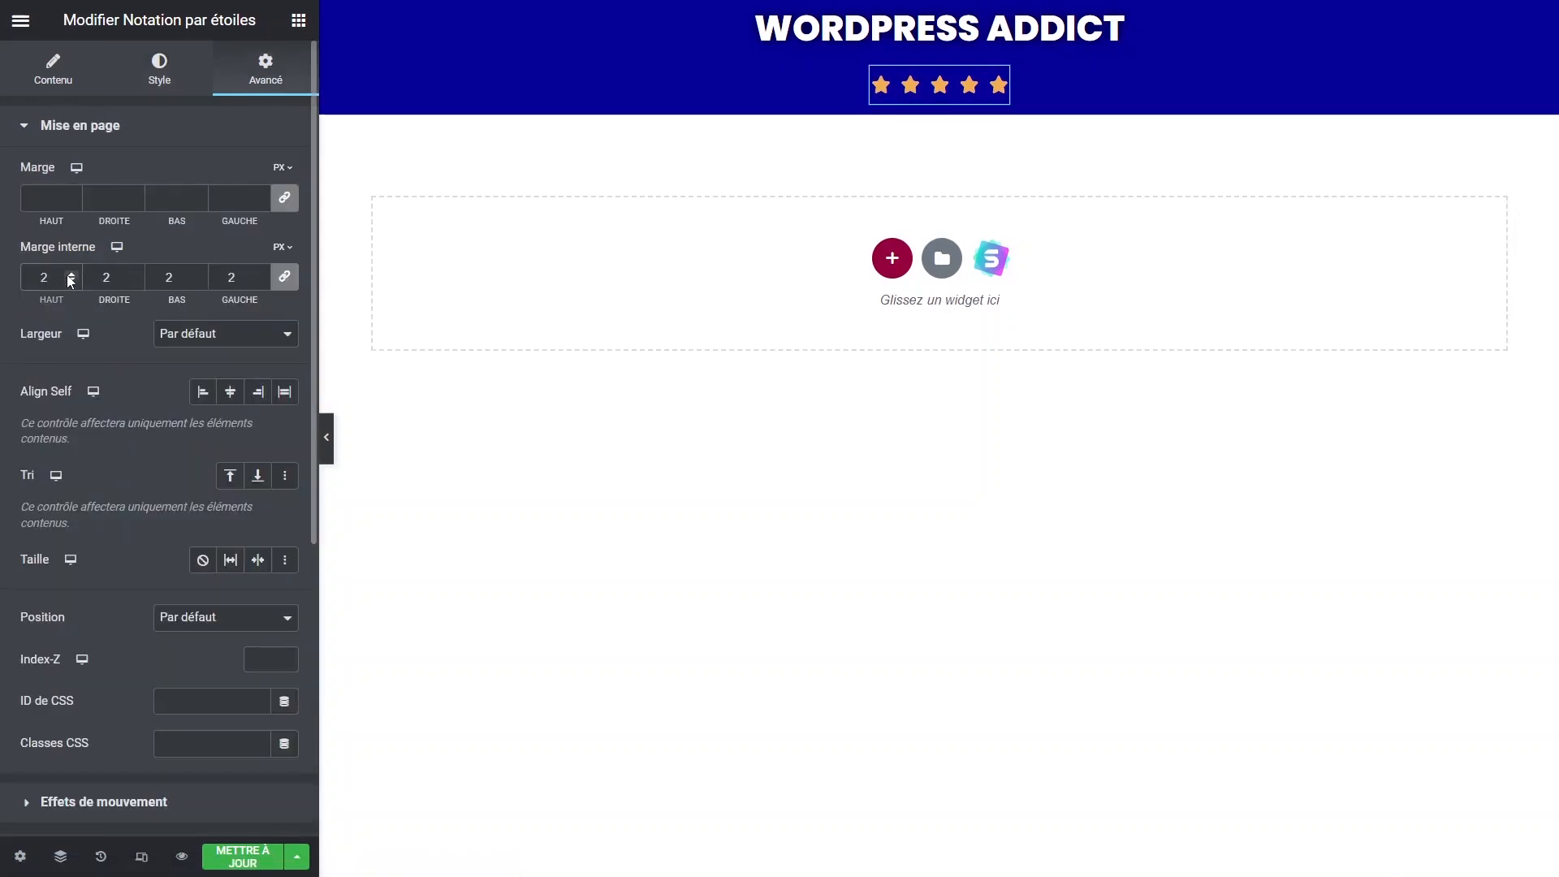
pyautogui.click(644, 94)
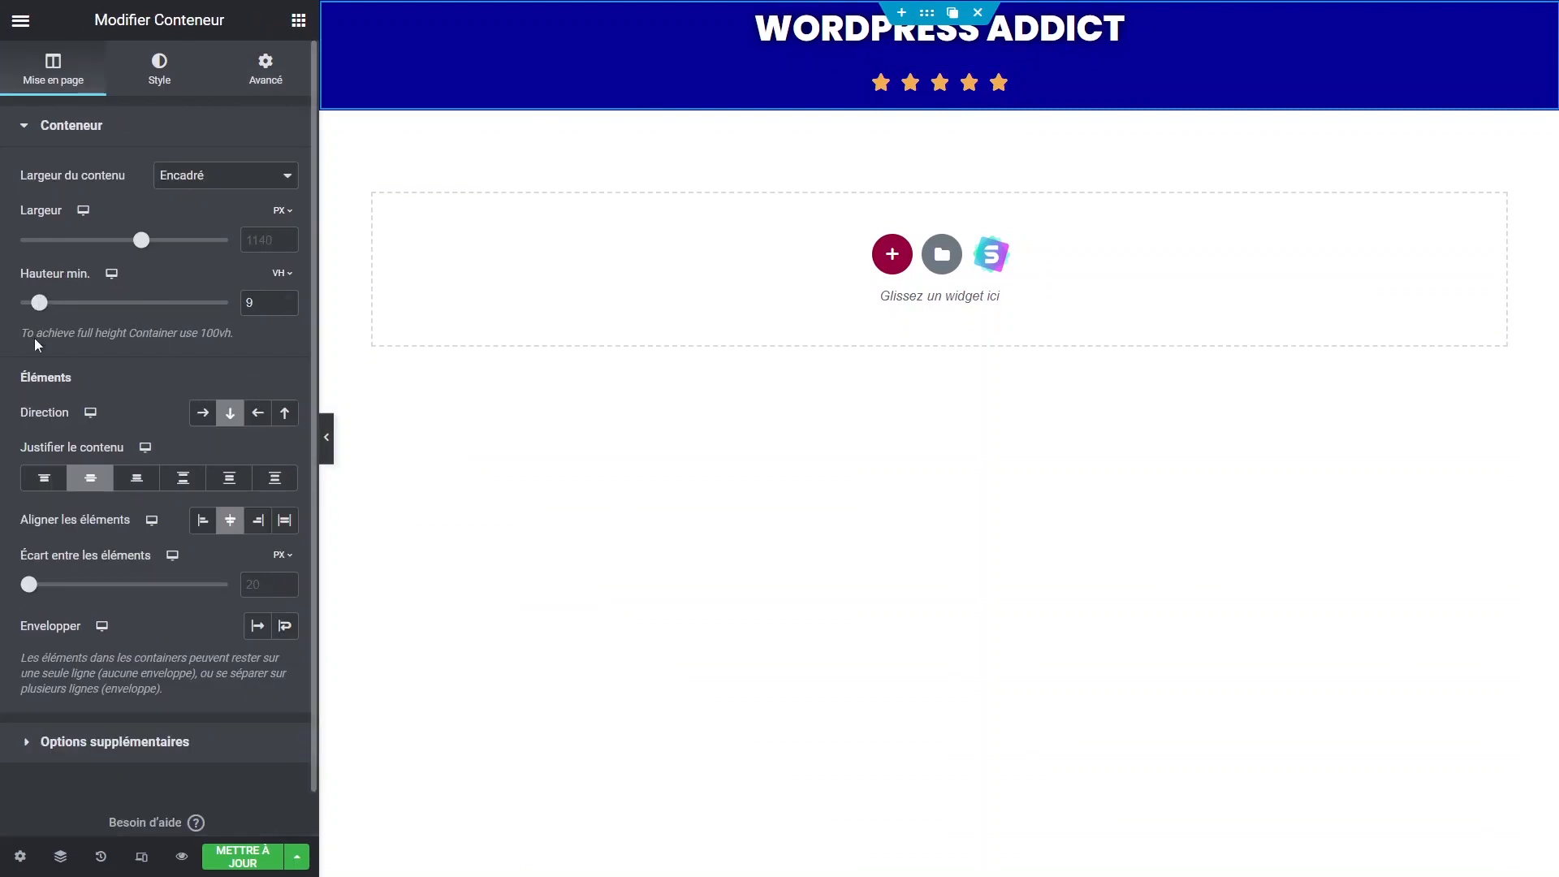
# Set the header container's gap to 0 and minimum height to 11 VH, then save the page.
pyautogui.moveTo(29, 585); pyautogui.dragTo(4, 583)
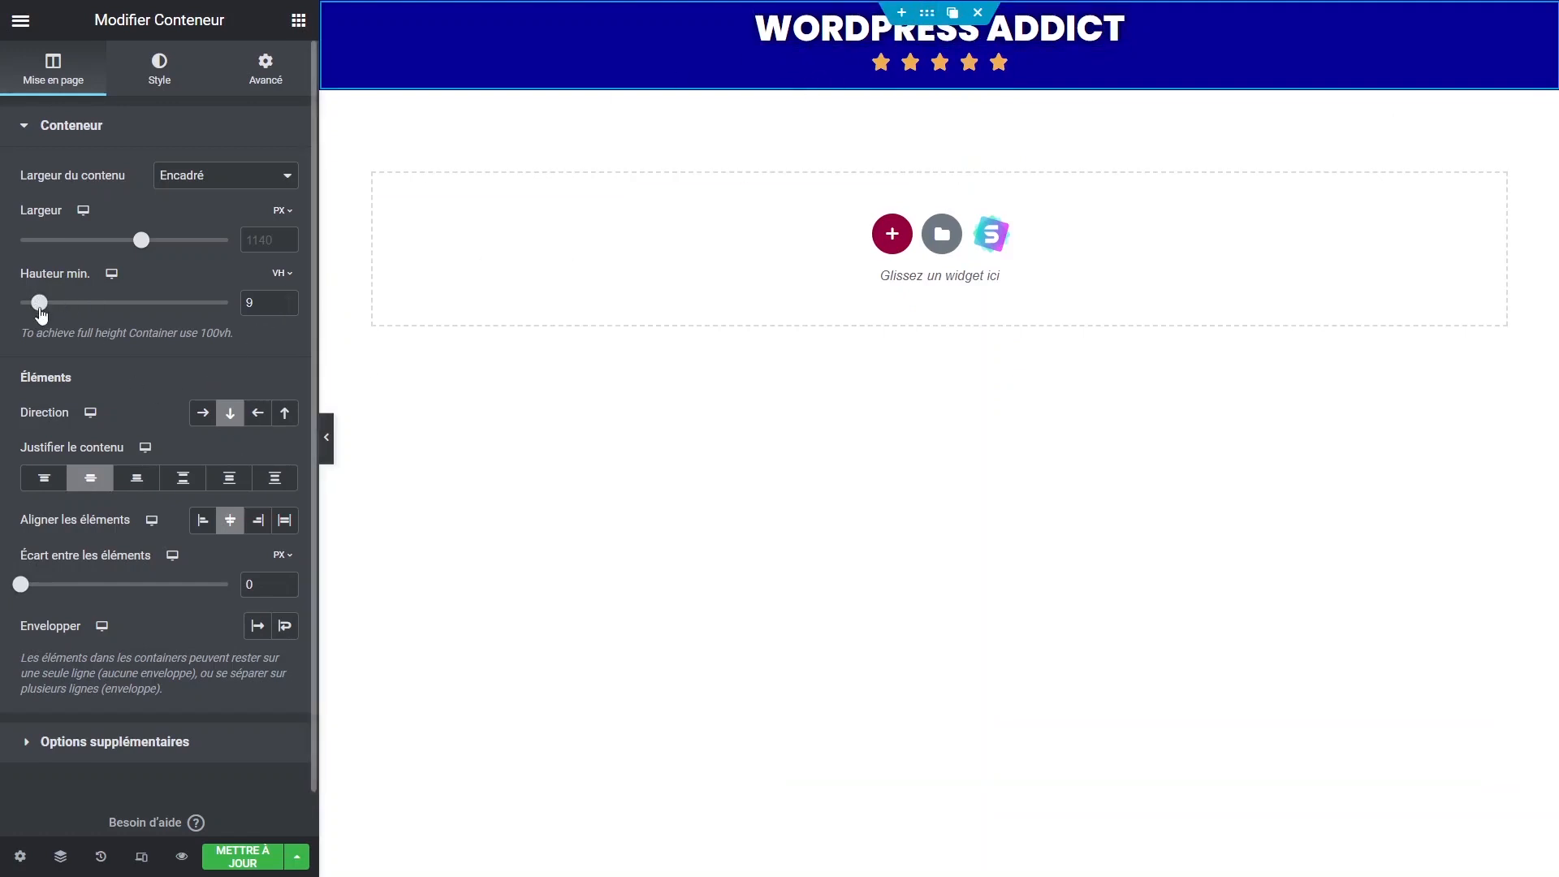
pyautogui.moveTo(39, 311); pyautogui.dragTo(43, 311)
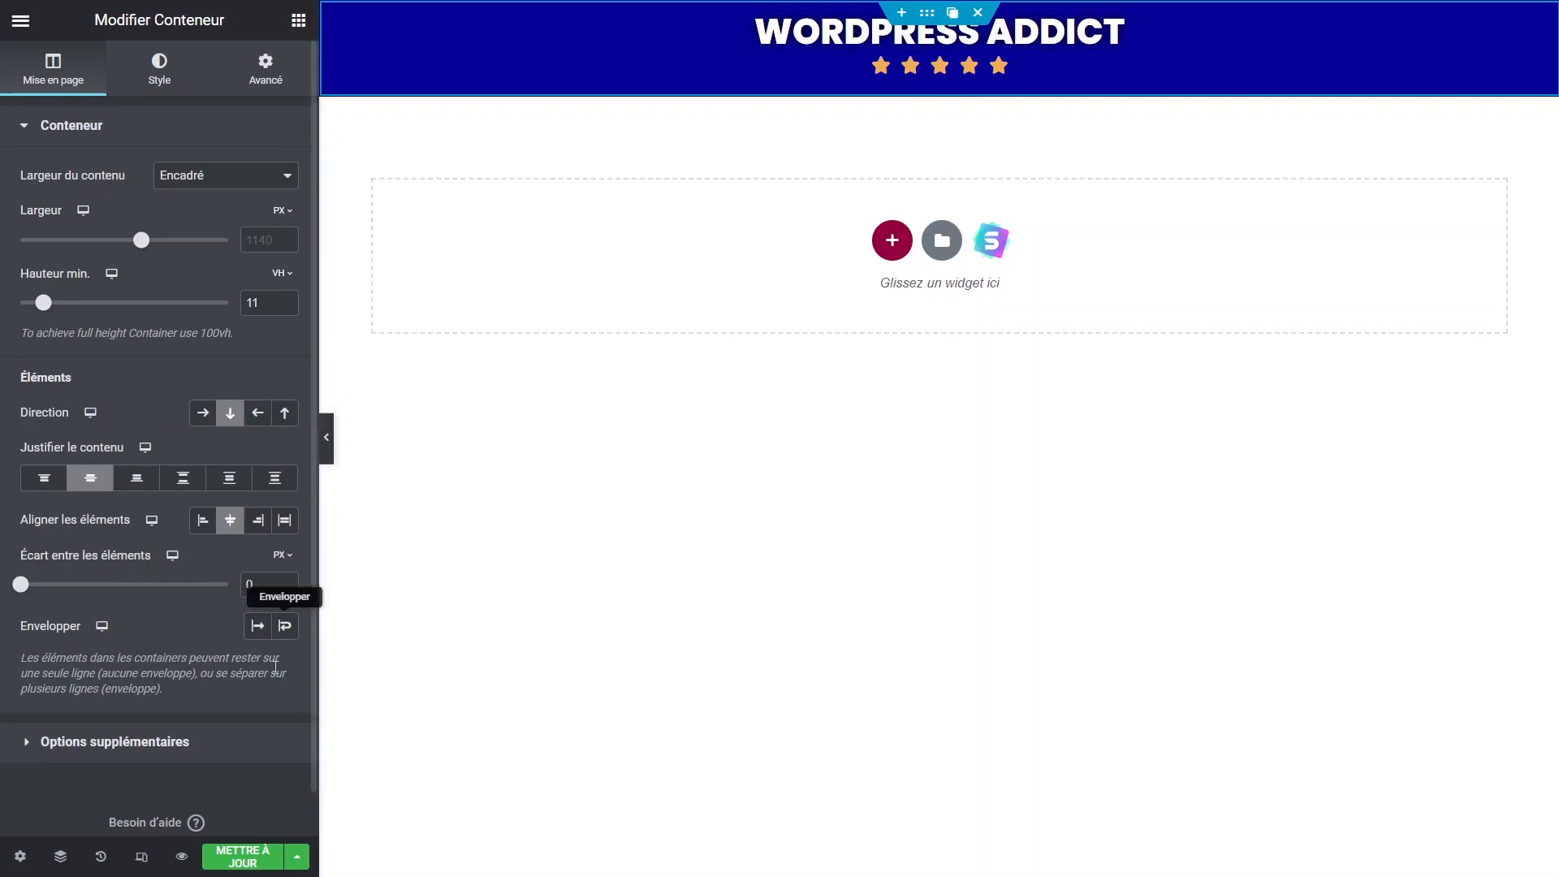
pyautogui.click(258, 853)
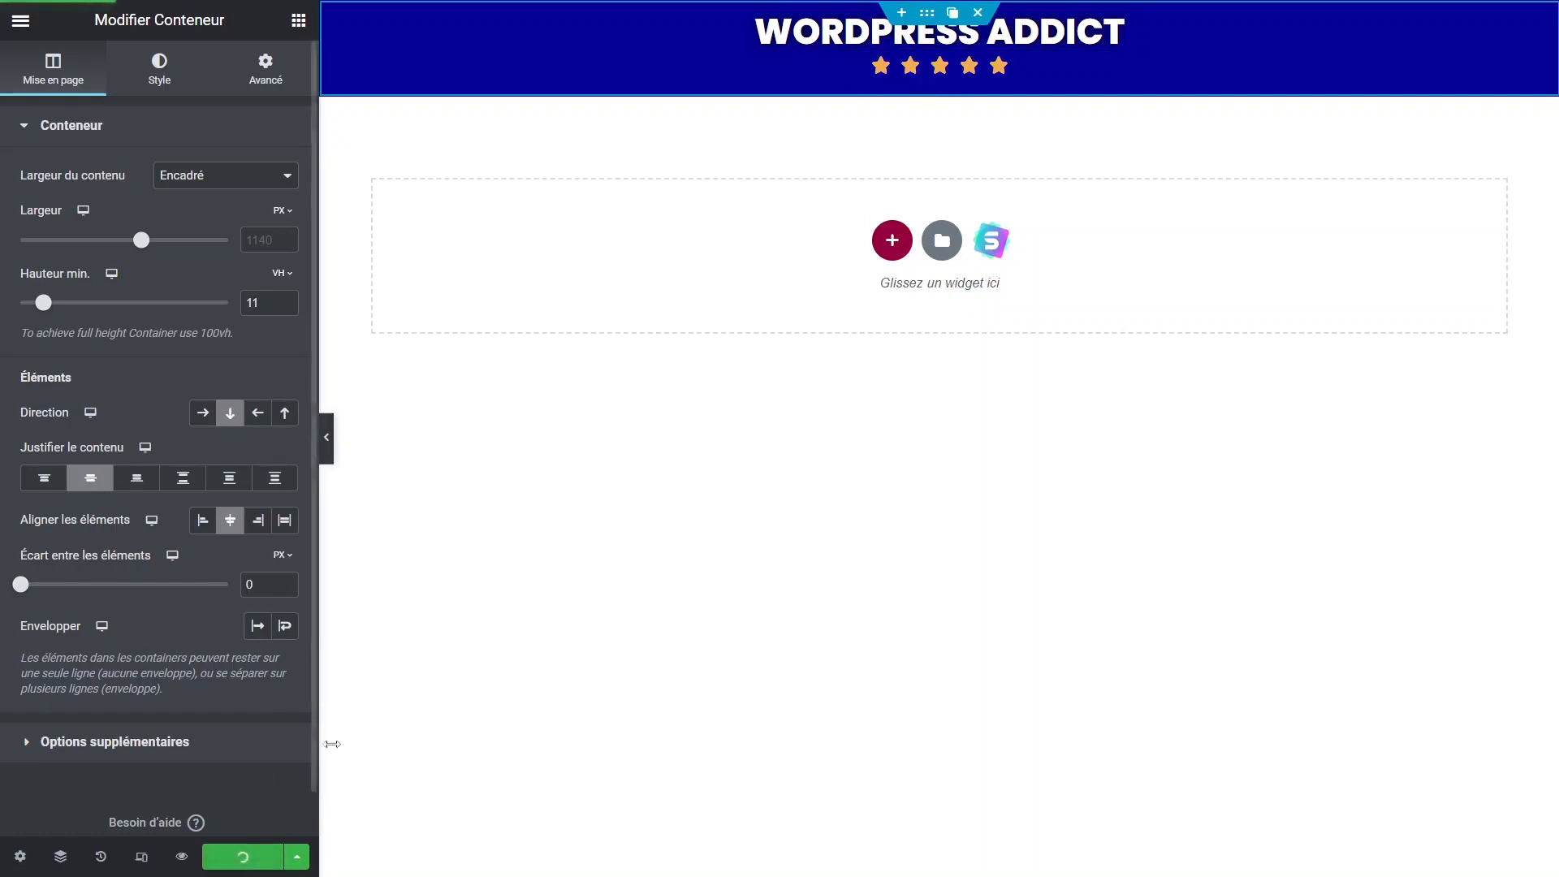
# Preview the page without the editing panel, then start a new section below the header.
pyautogui.click(331, 445)
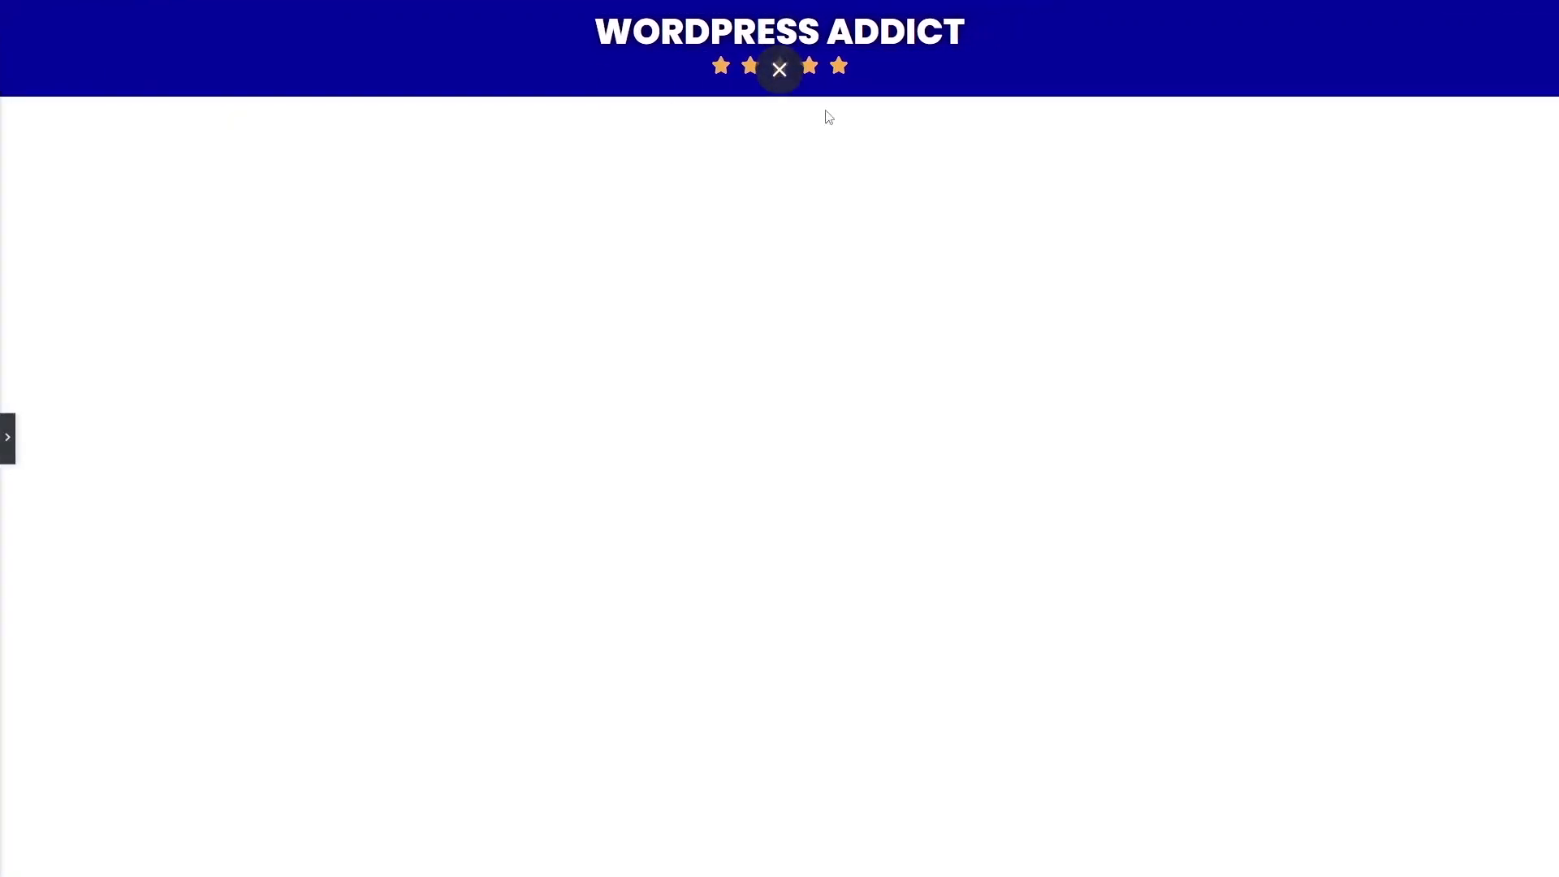
pyautogui.click(8, 443)
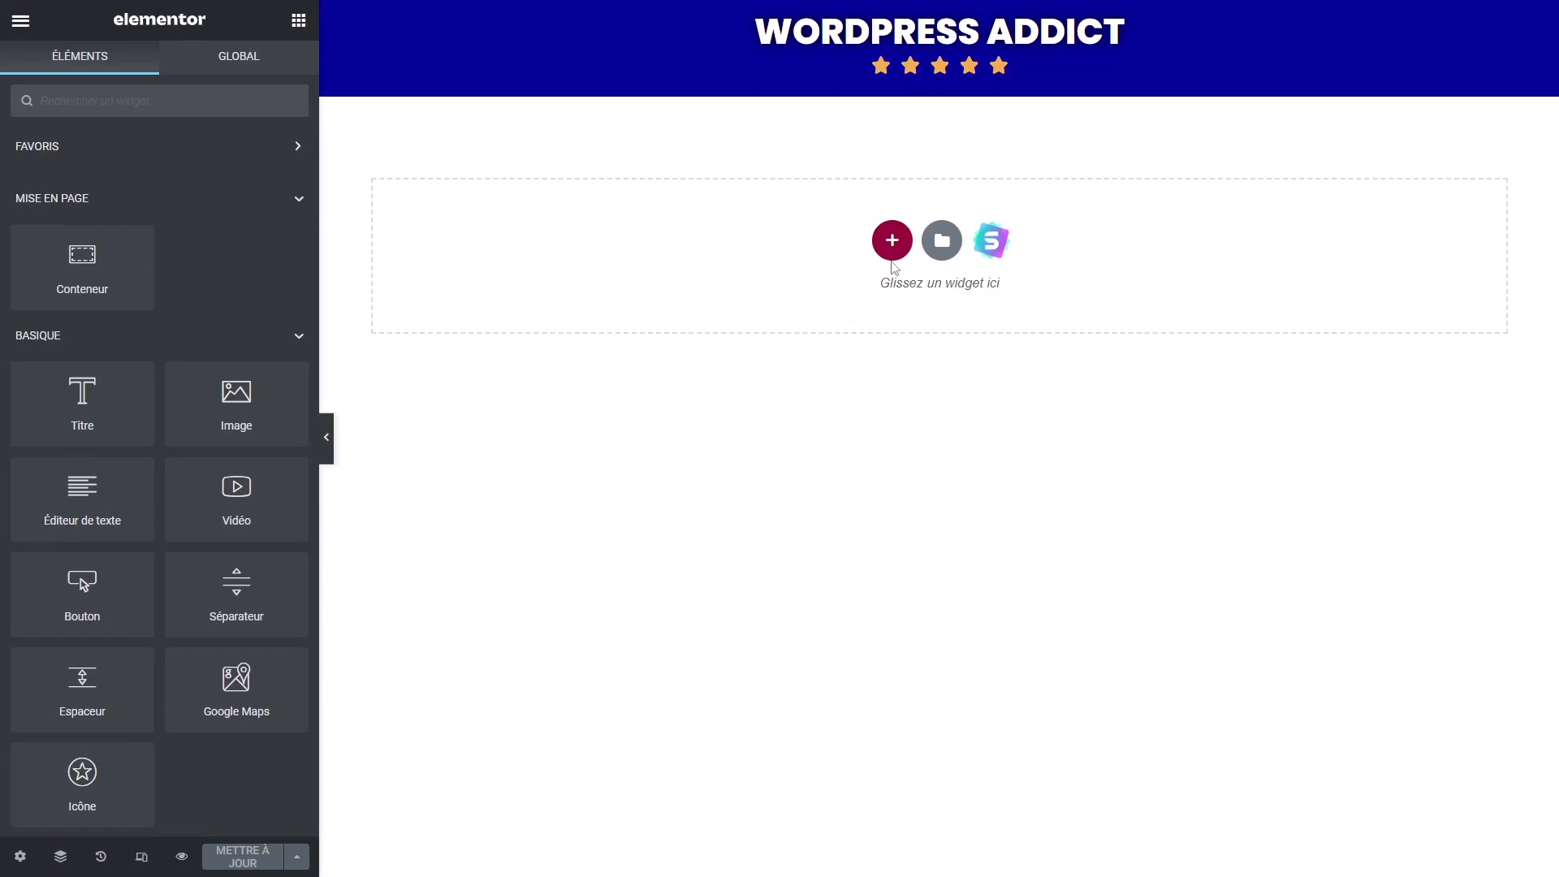
pyautogui.click(893, 241)
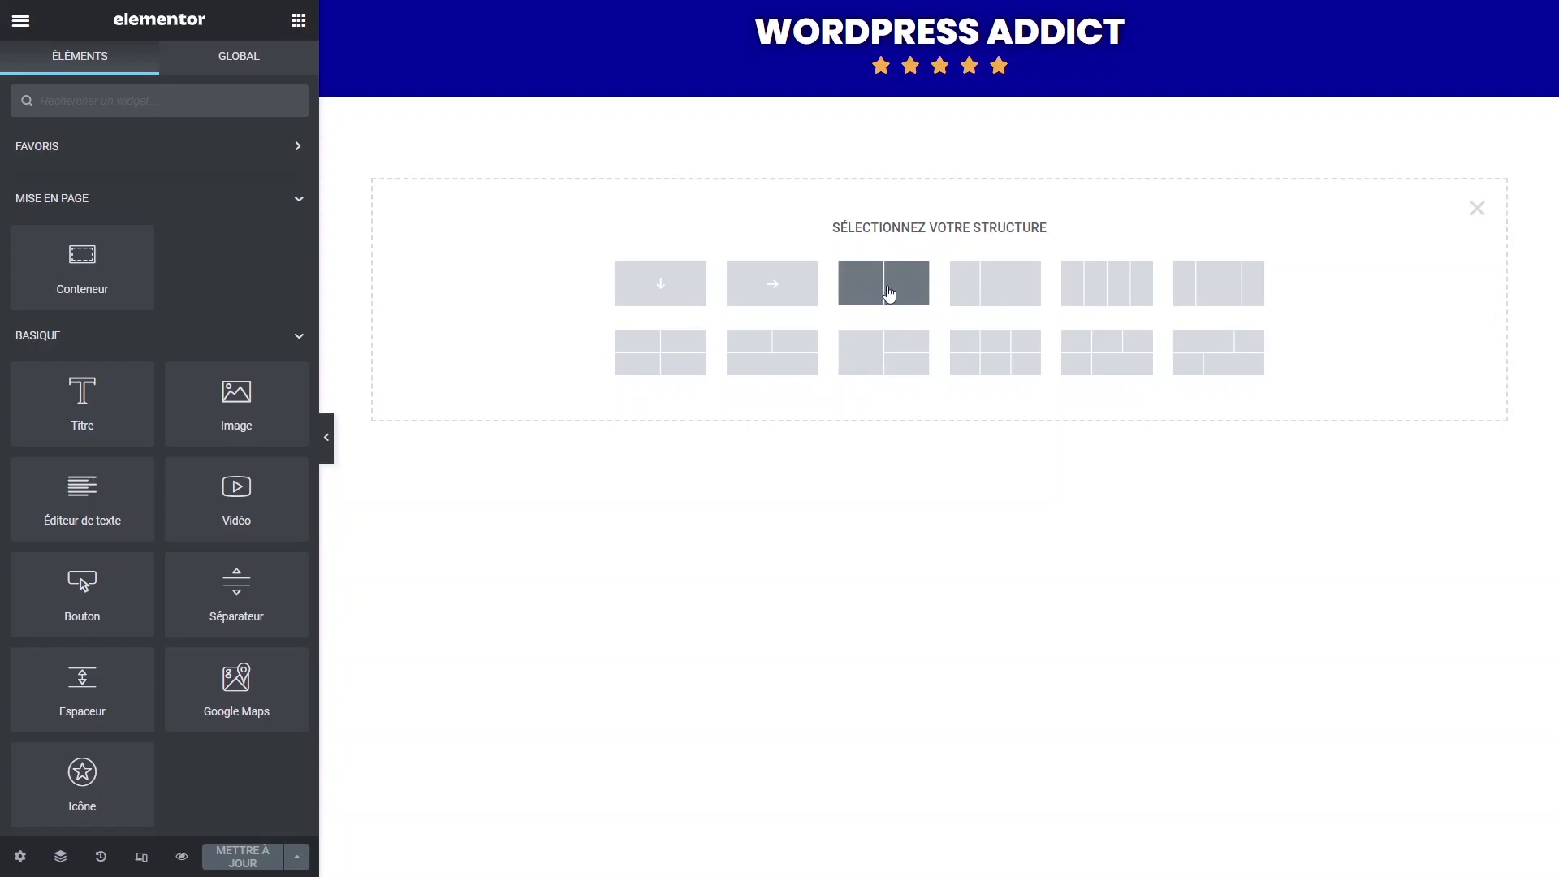
# Create a two-column section and put the TUTO DÉBUTANT ebook cover image in its left column.
pyautogui.click(890, 294)
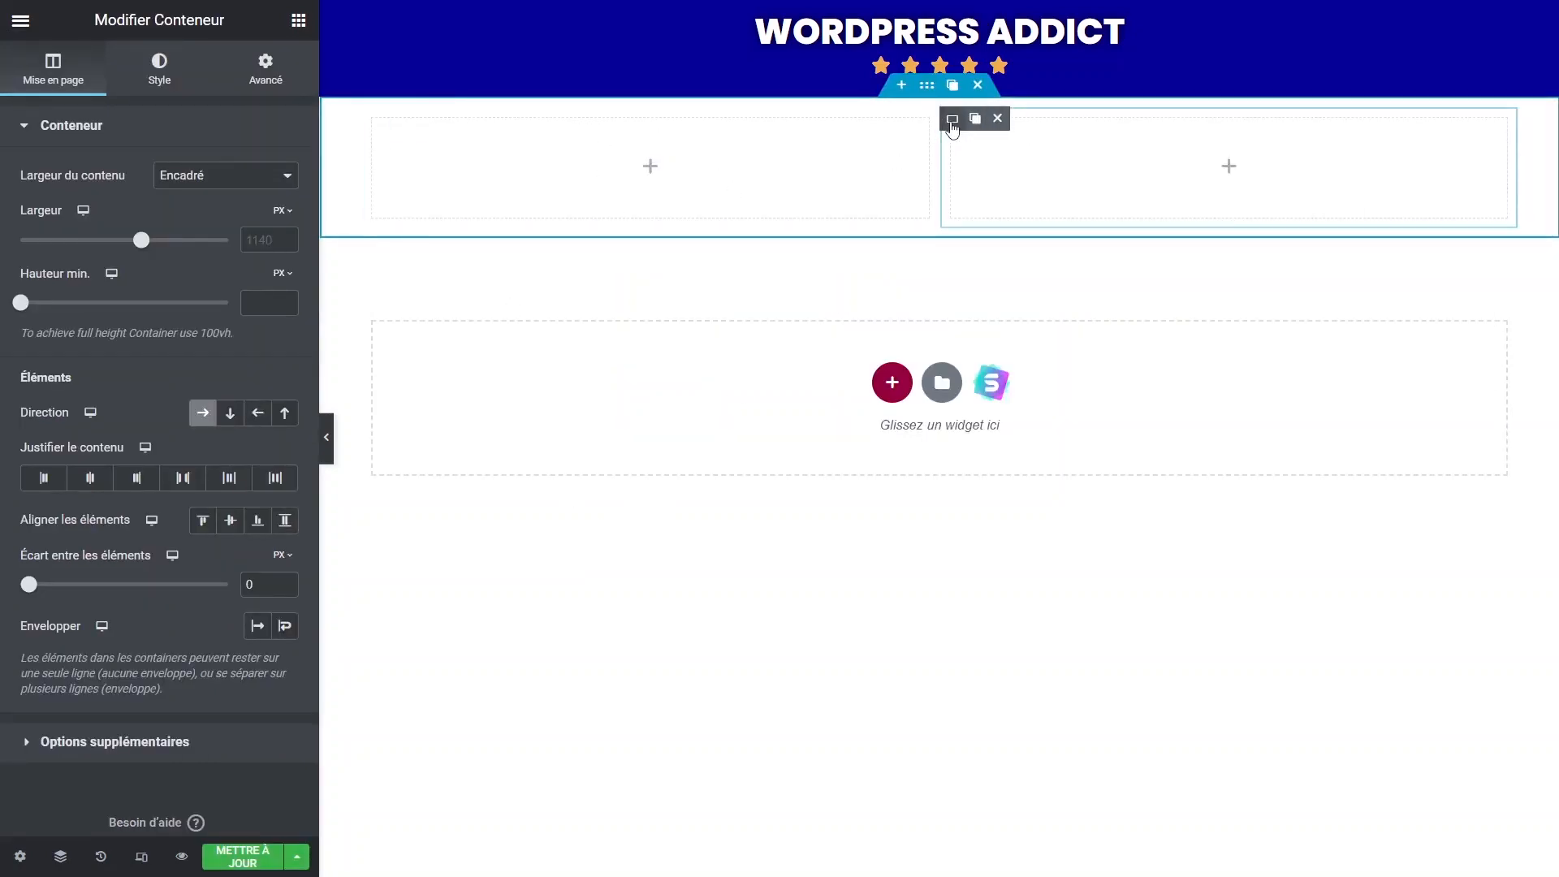
pyautogui.click(651, 167)
pyautogui.moveTo(236, 397); pyautogui.dragTo(669, 167)
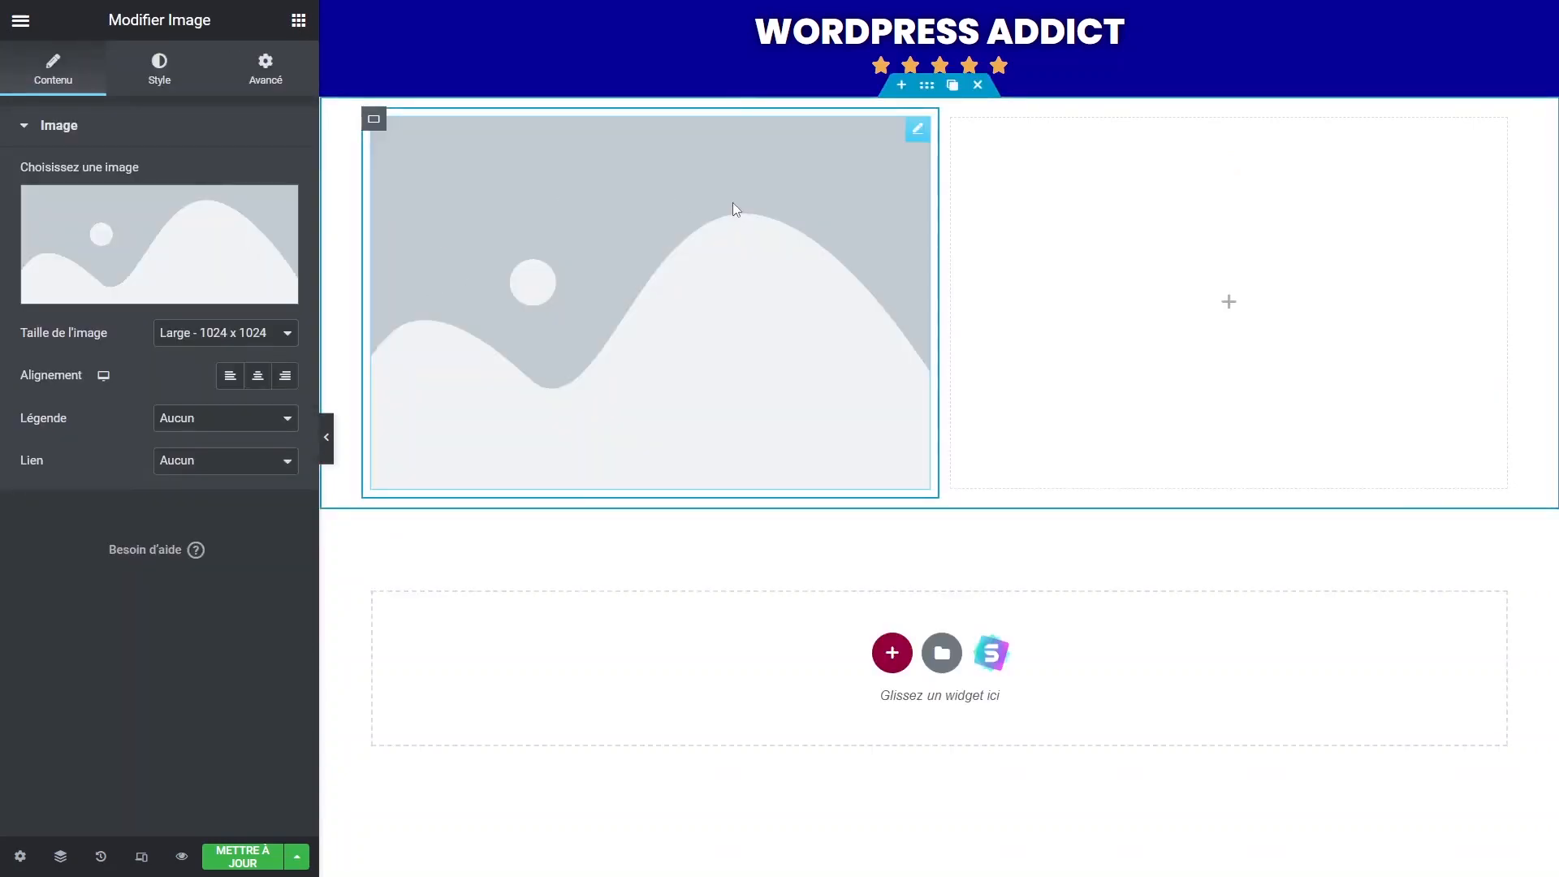
pyautogui.moveTo(919, 135)
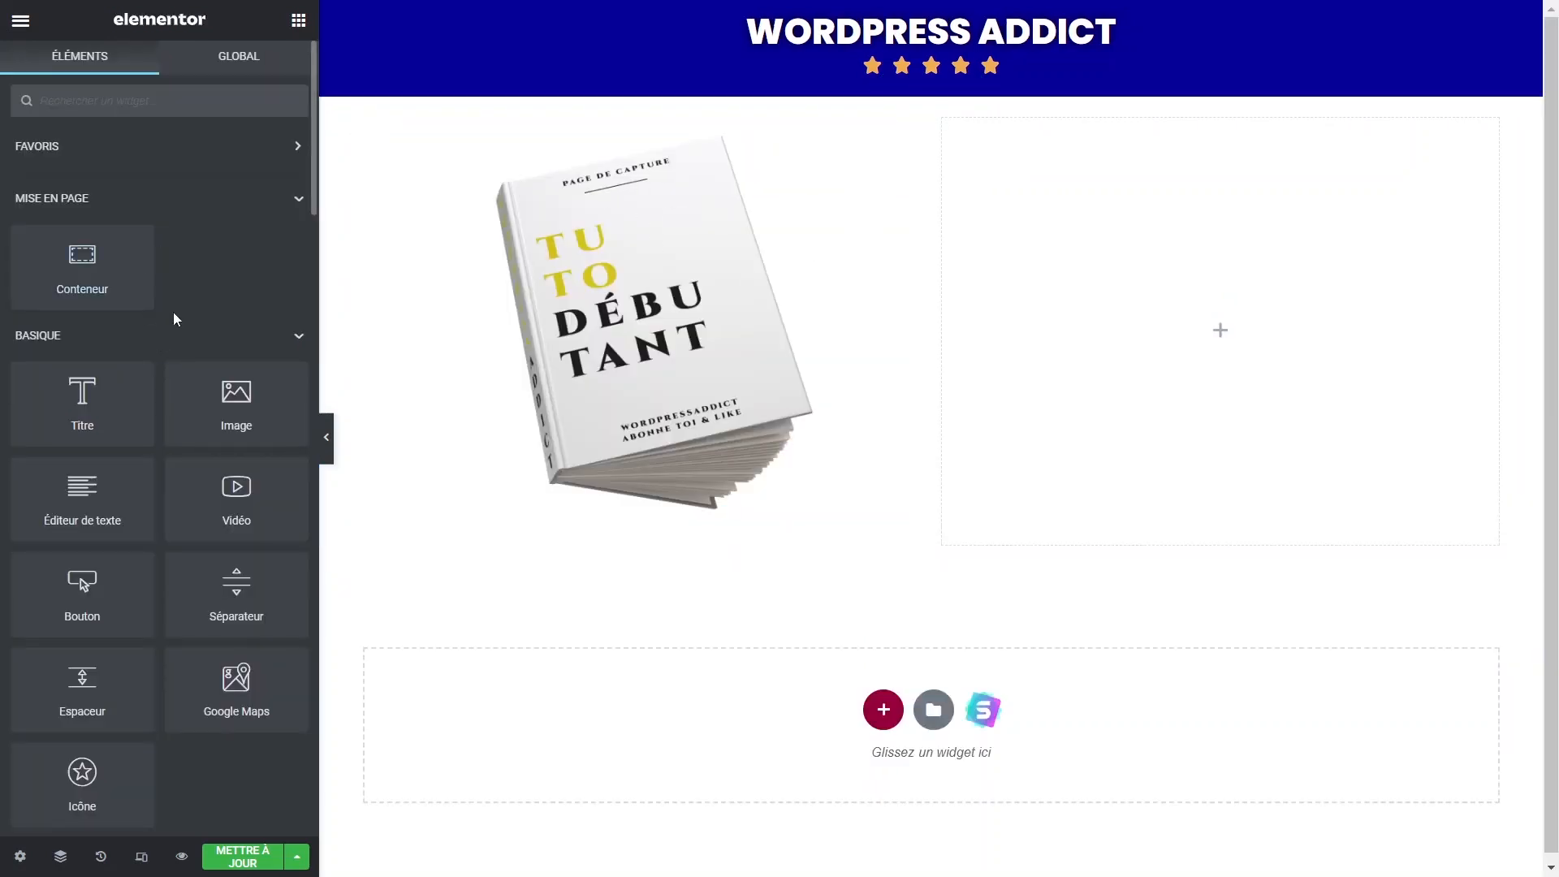
# Add a heading under the book cover styled weight 700, uppercase, 36 px.
pyautogui.moveTo(73, 400); pyautogui.dragTo(707, 419)
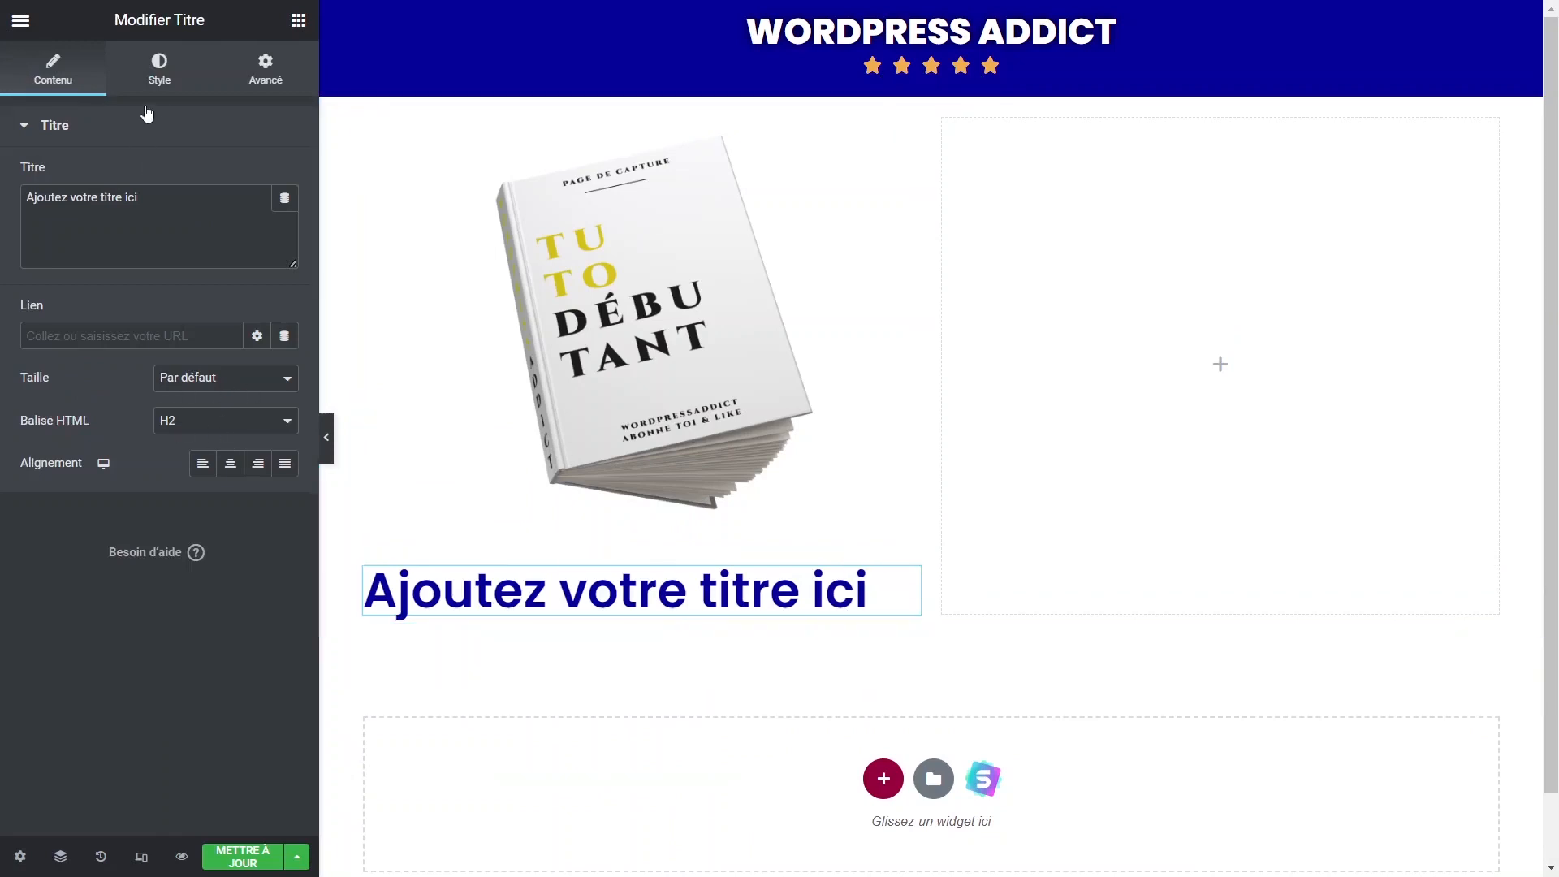
pyautogui.click(151, 77)
pyautogui.click(288, 221)
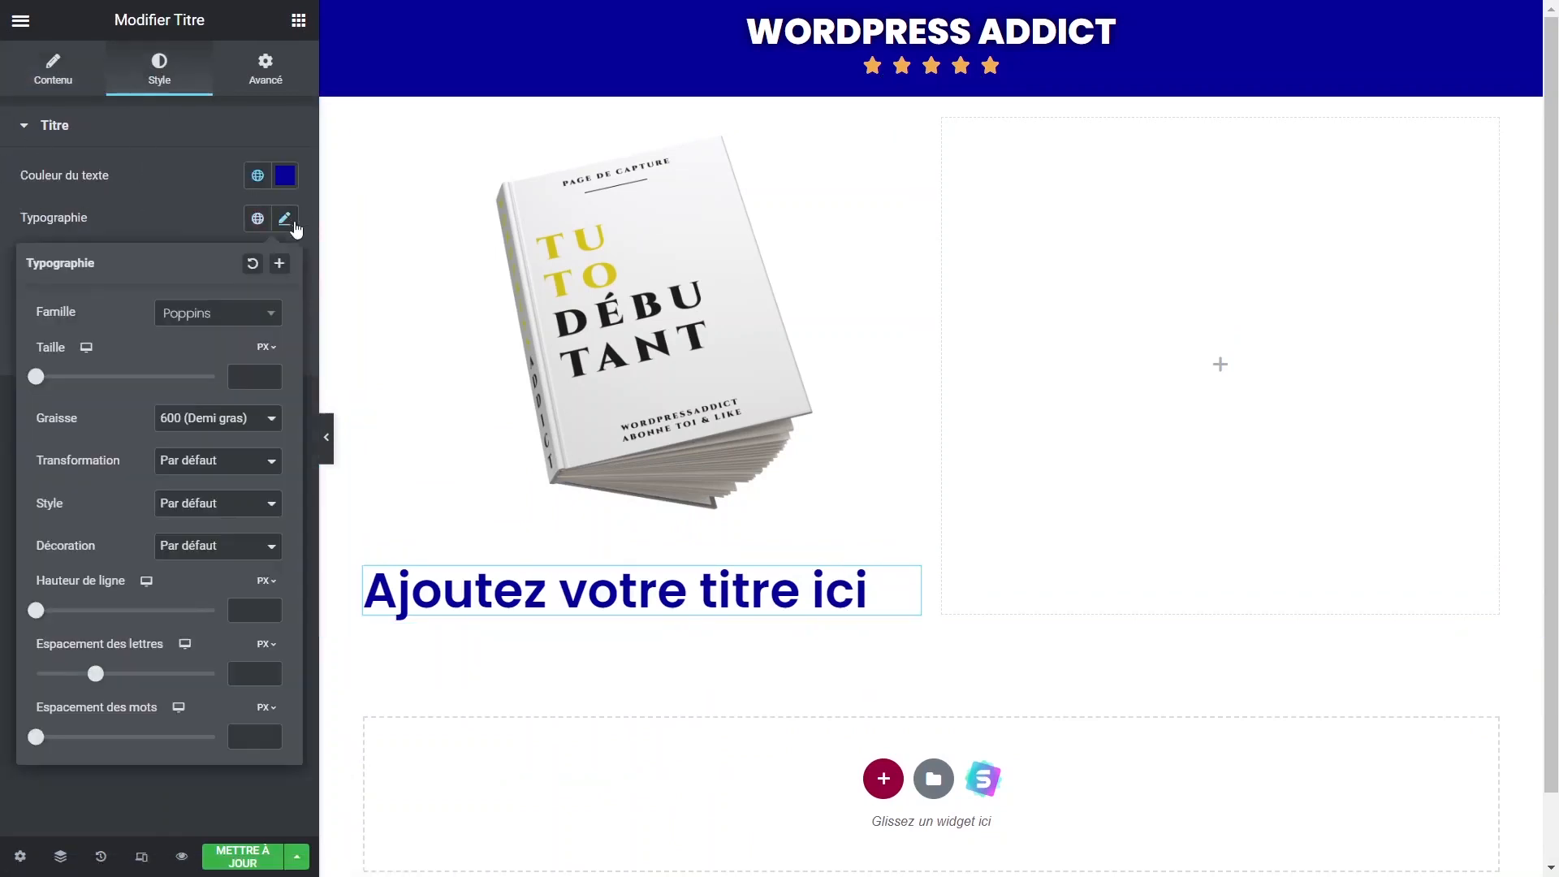
pyautogui.click(207, 423)
pyautogui.click(203, 536)
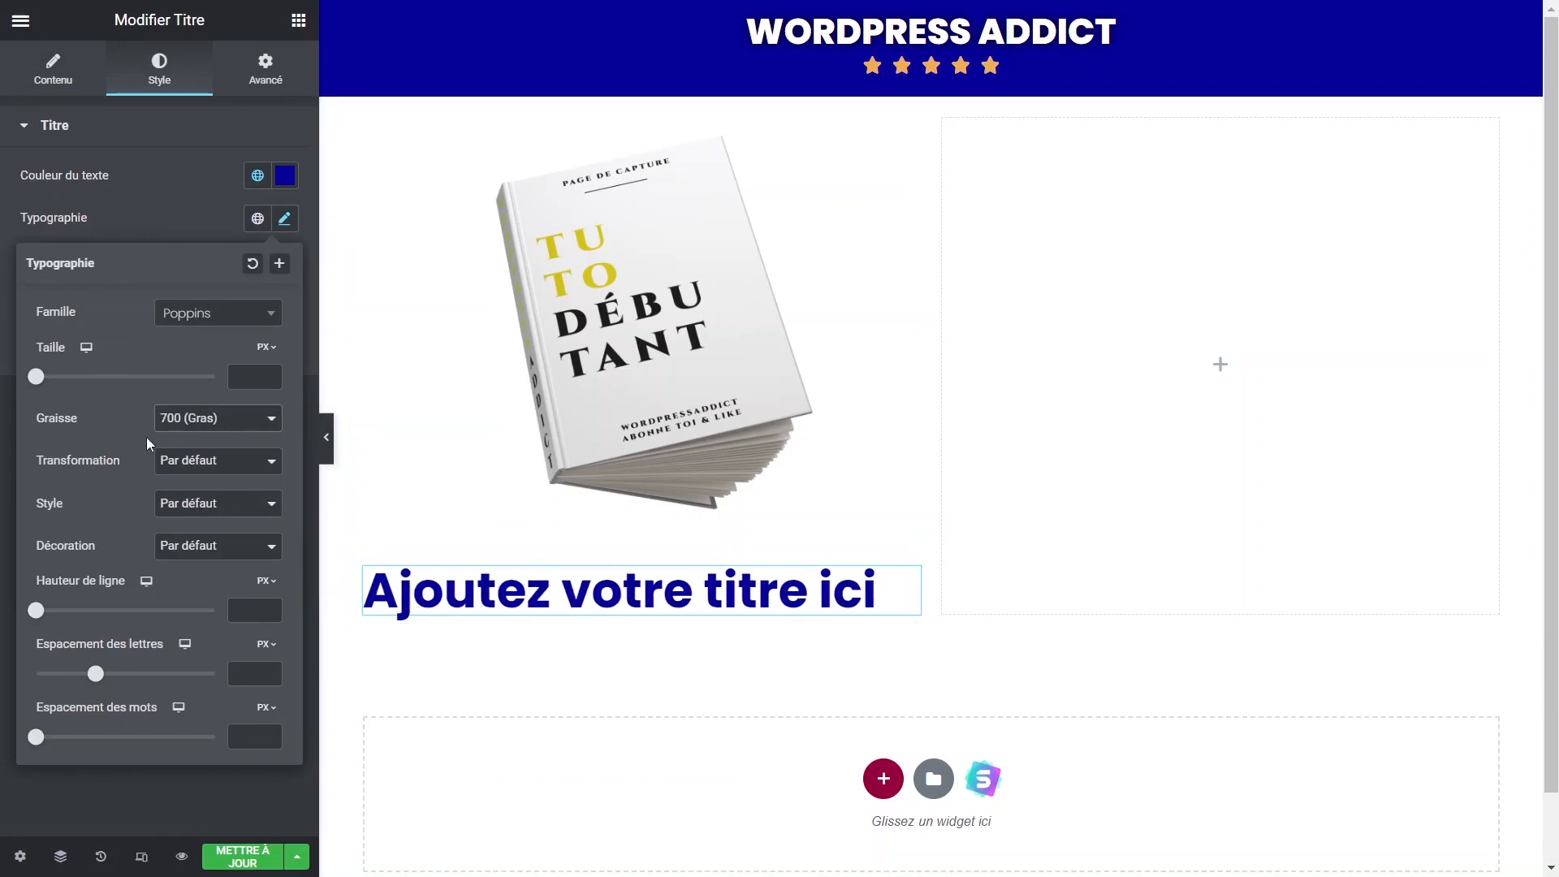
pyautogui.click(166, 460)
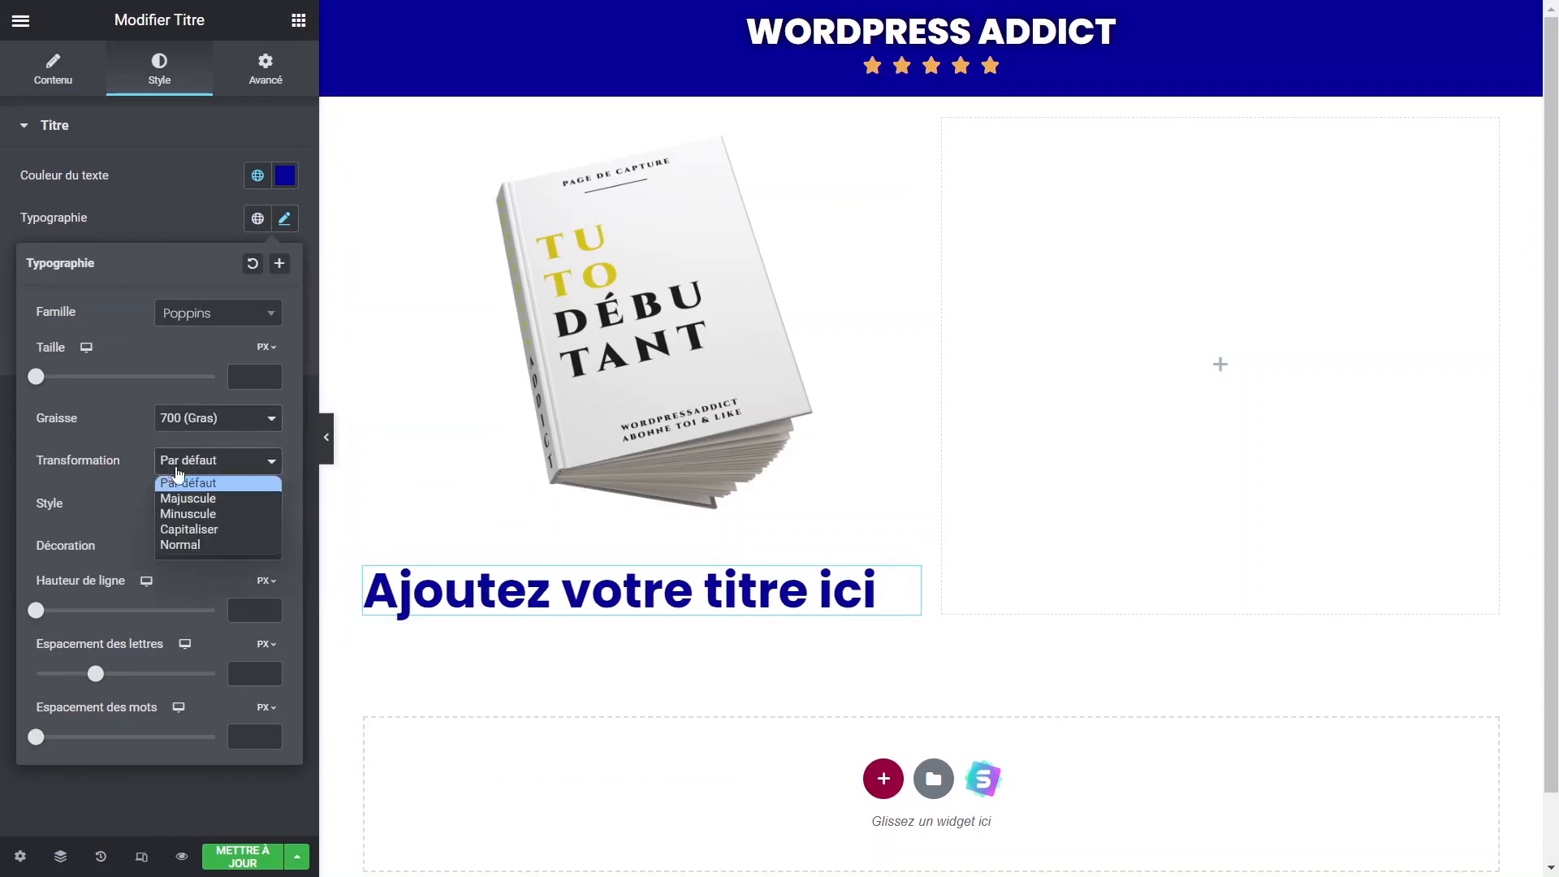
pyautogui.click(188, 485)
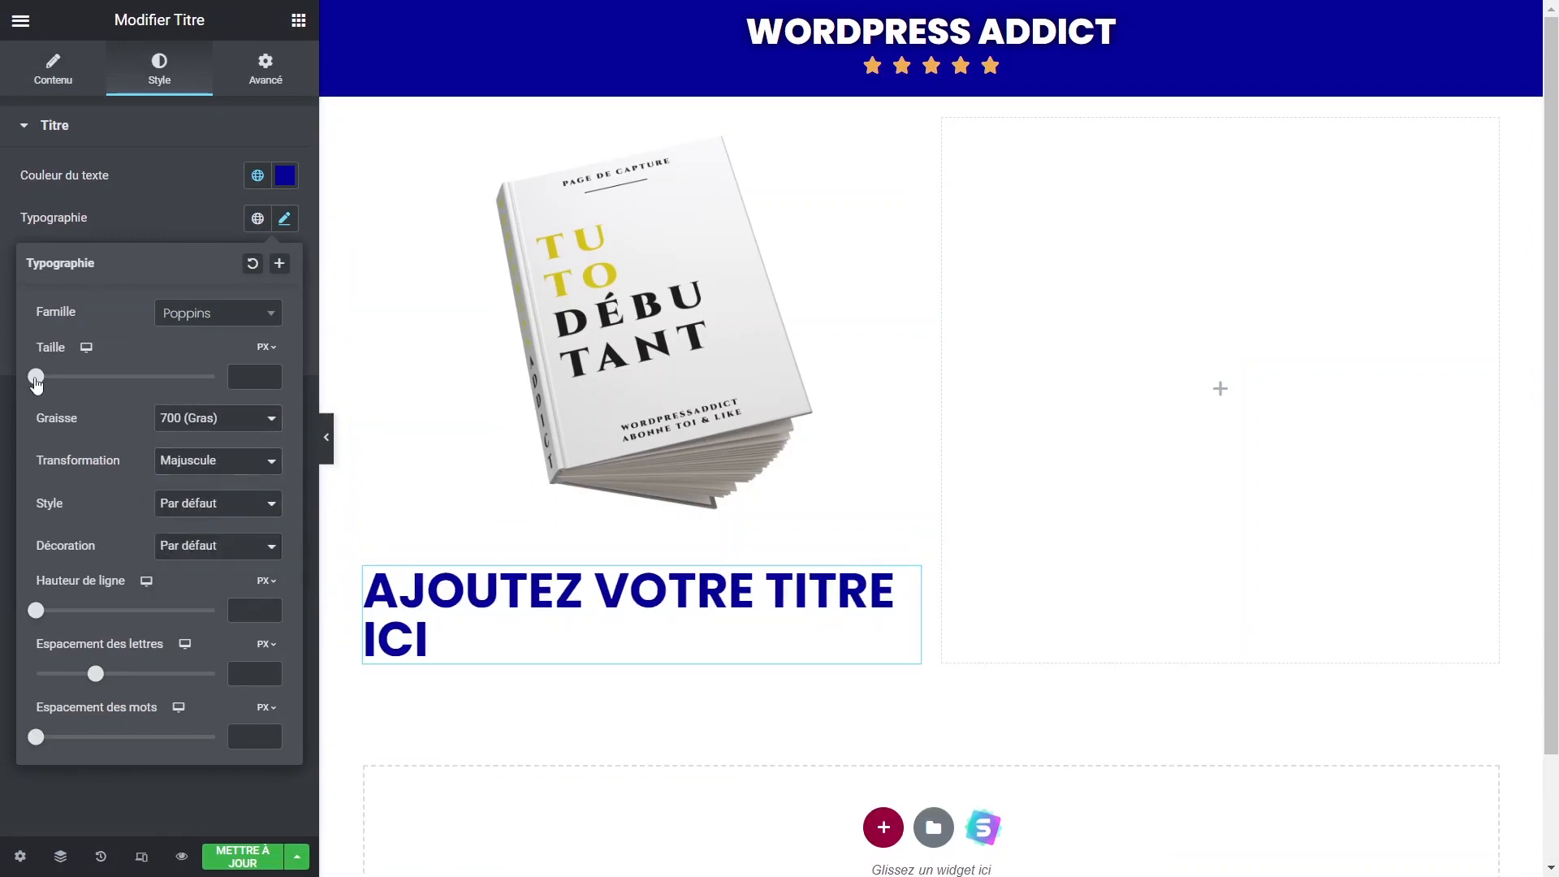
pyautogui.moveTo(37, 381); pyautogui.dragTo(68, 396)
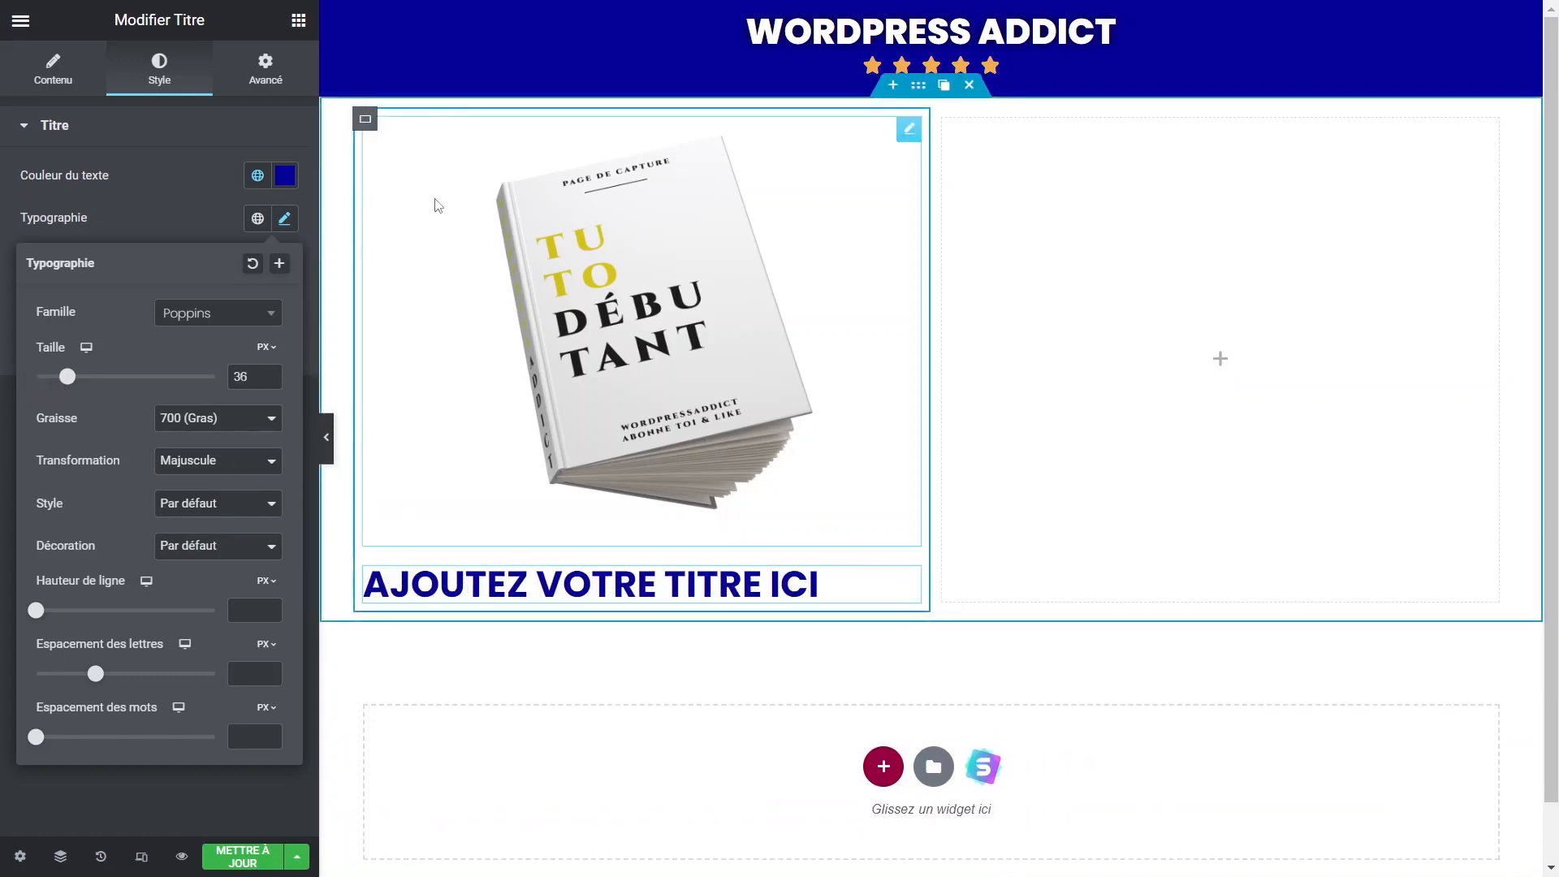
# Centre the left column's content vertically and horizontally.
pyautogui.click(366, 119)
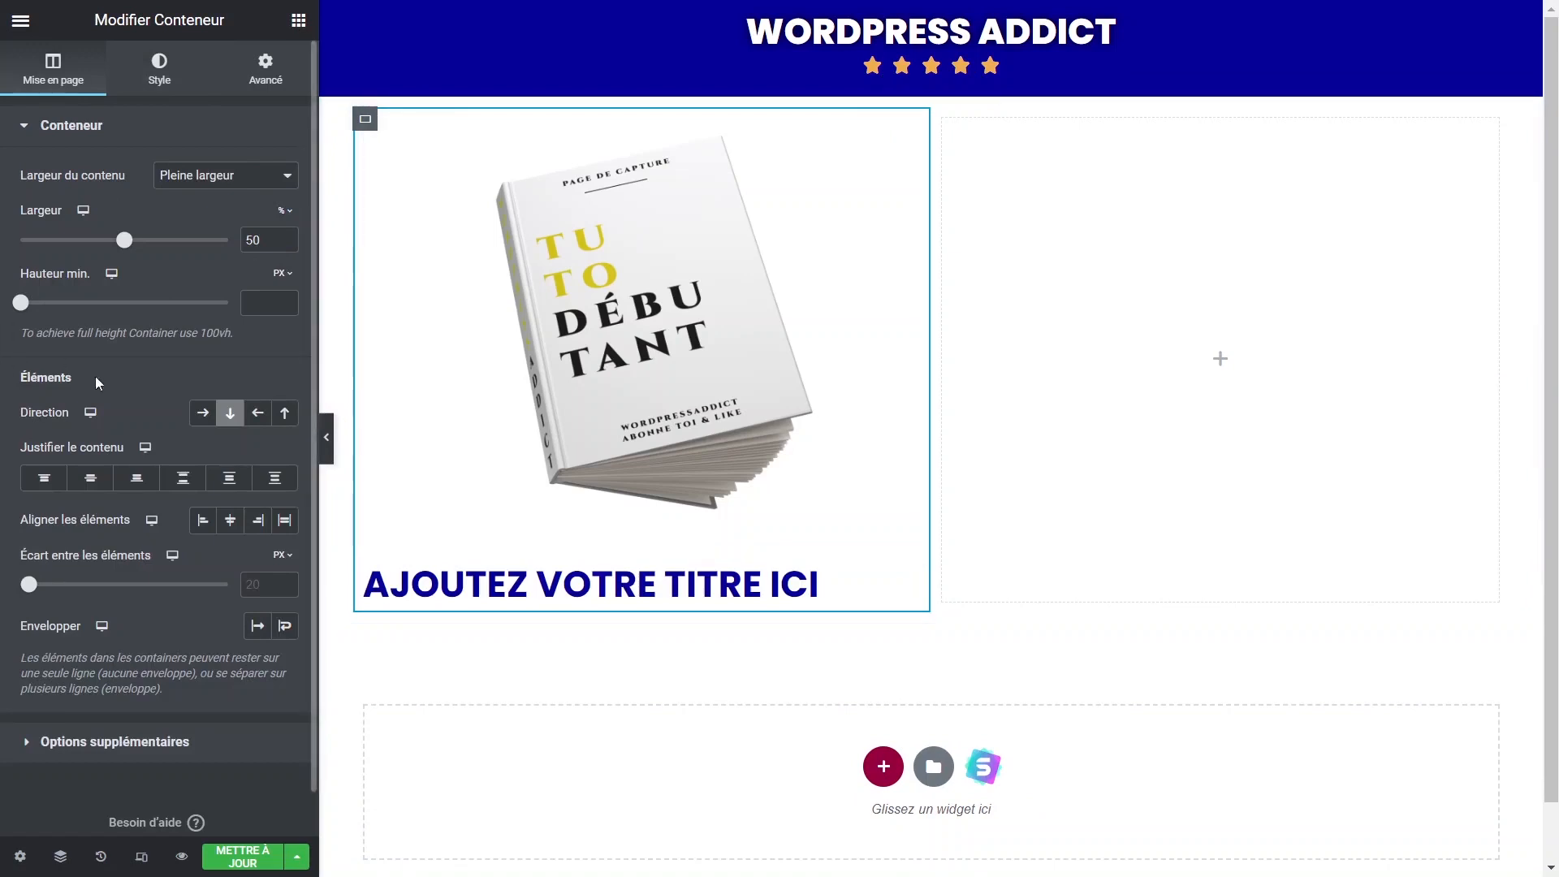
pyautogui.click(91, 477)
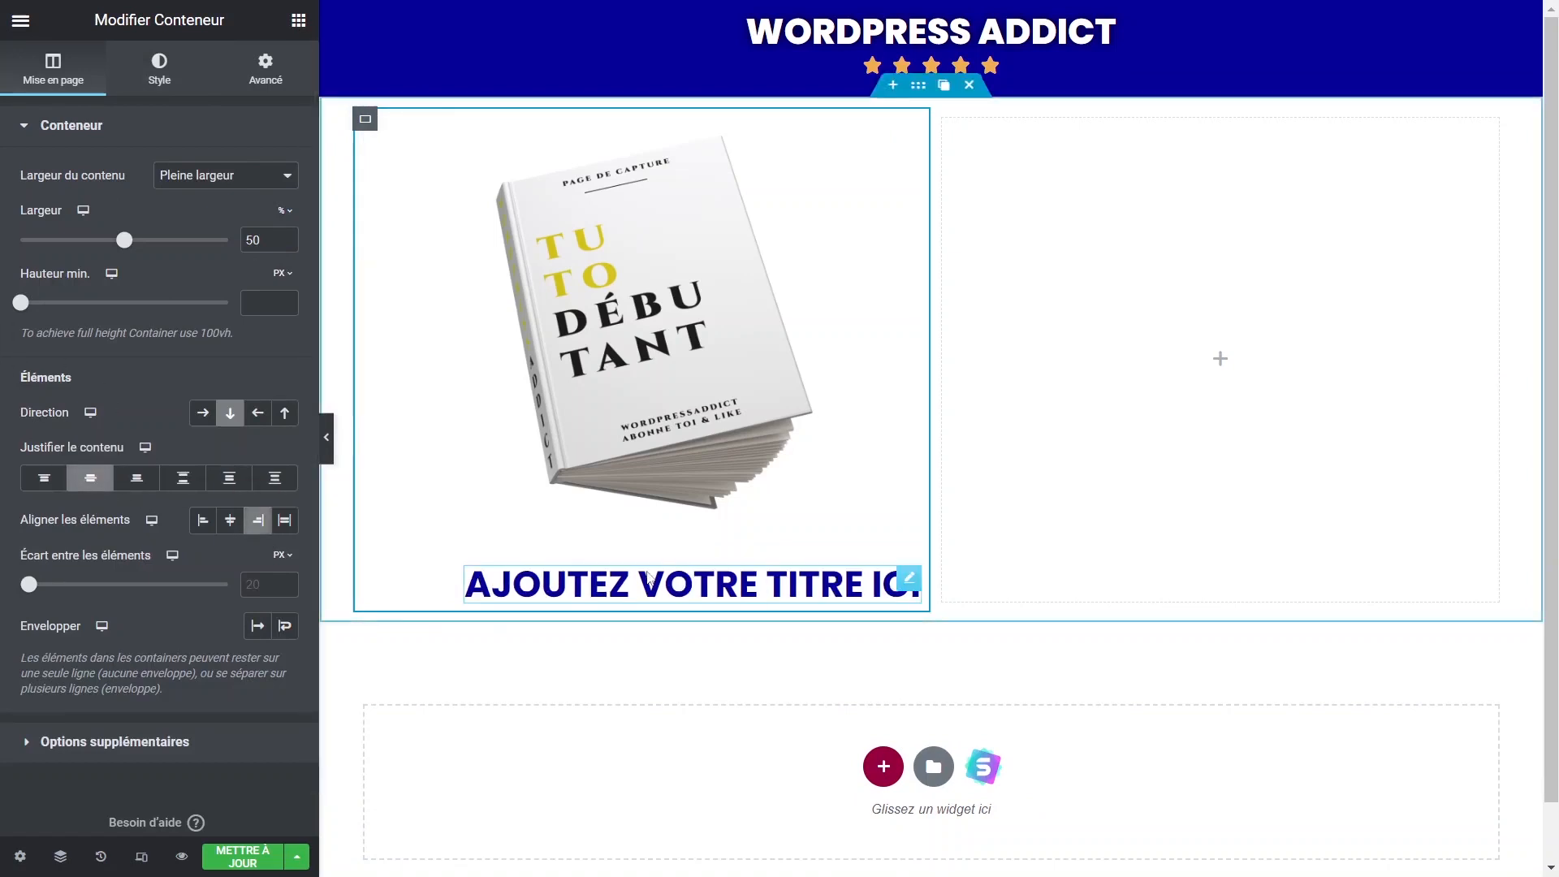
pyautogui.click(231, 524)
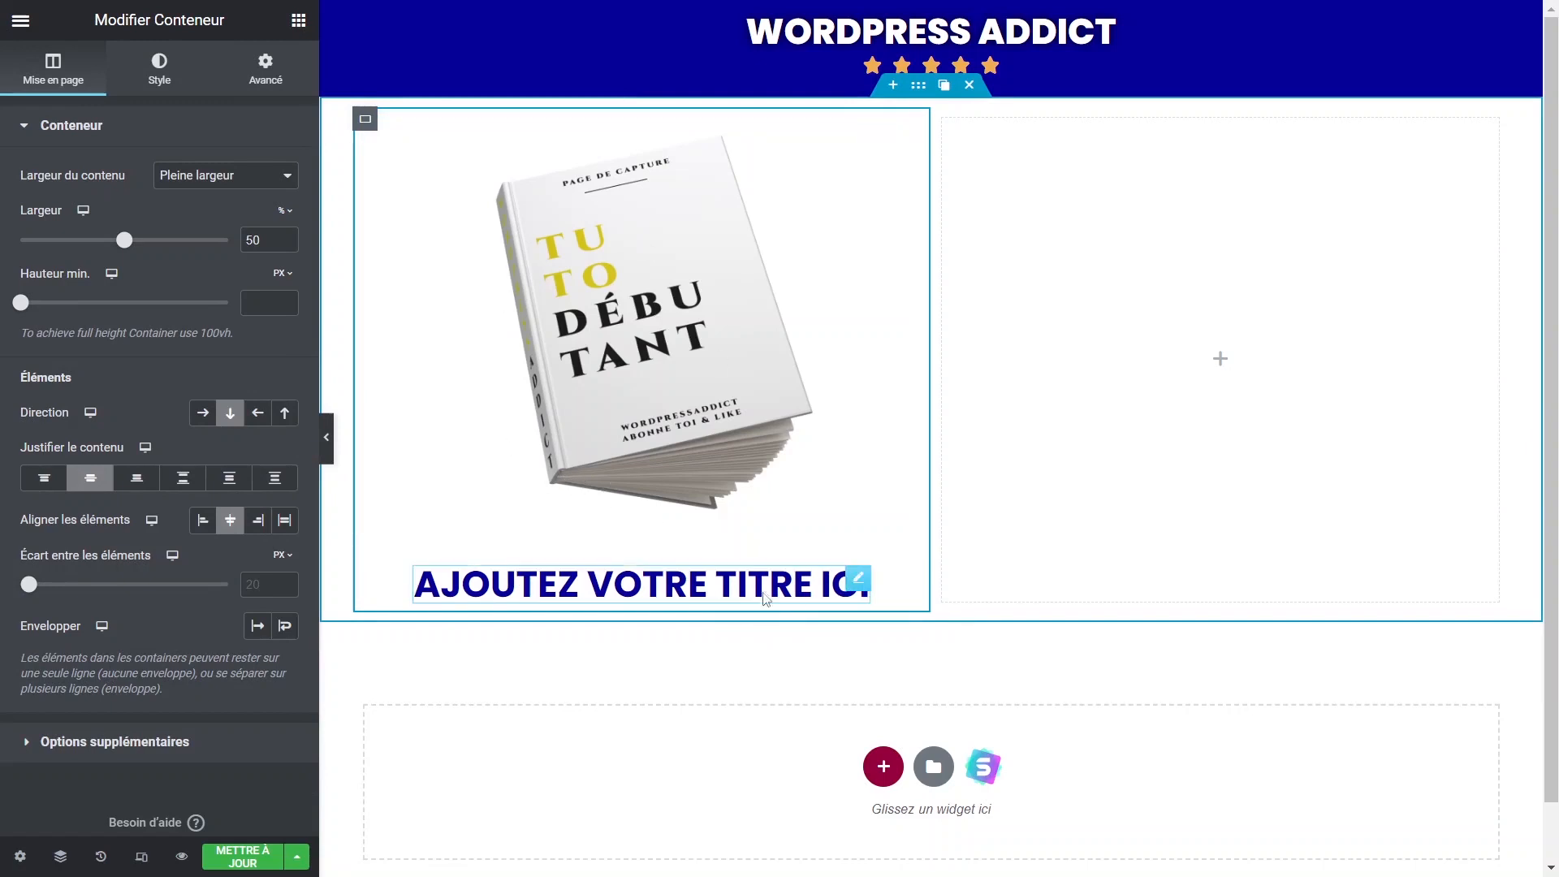
# Make the heading read 'Générer 100 prospects par jours', centred, with 40 px line height.
pyautogui.click(841, 595)
pyautogui.write('Gé')
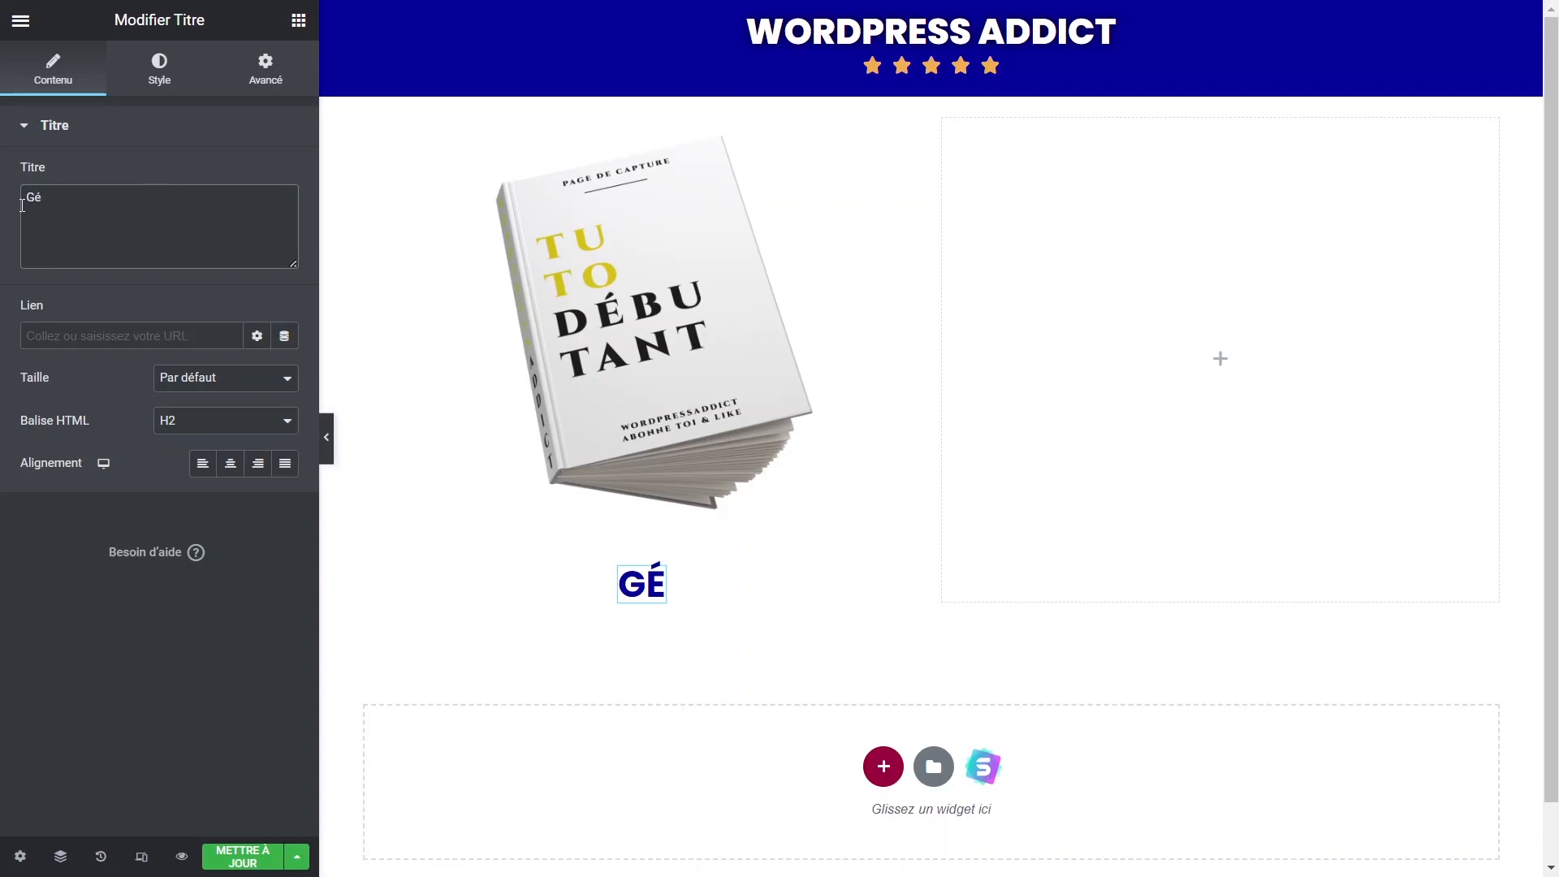
pyautogui.write('né')
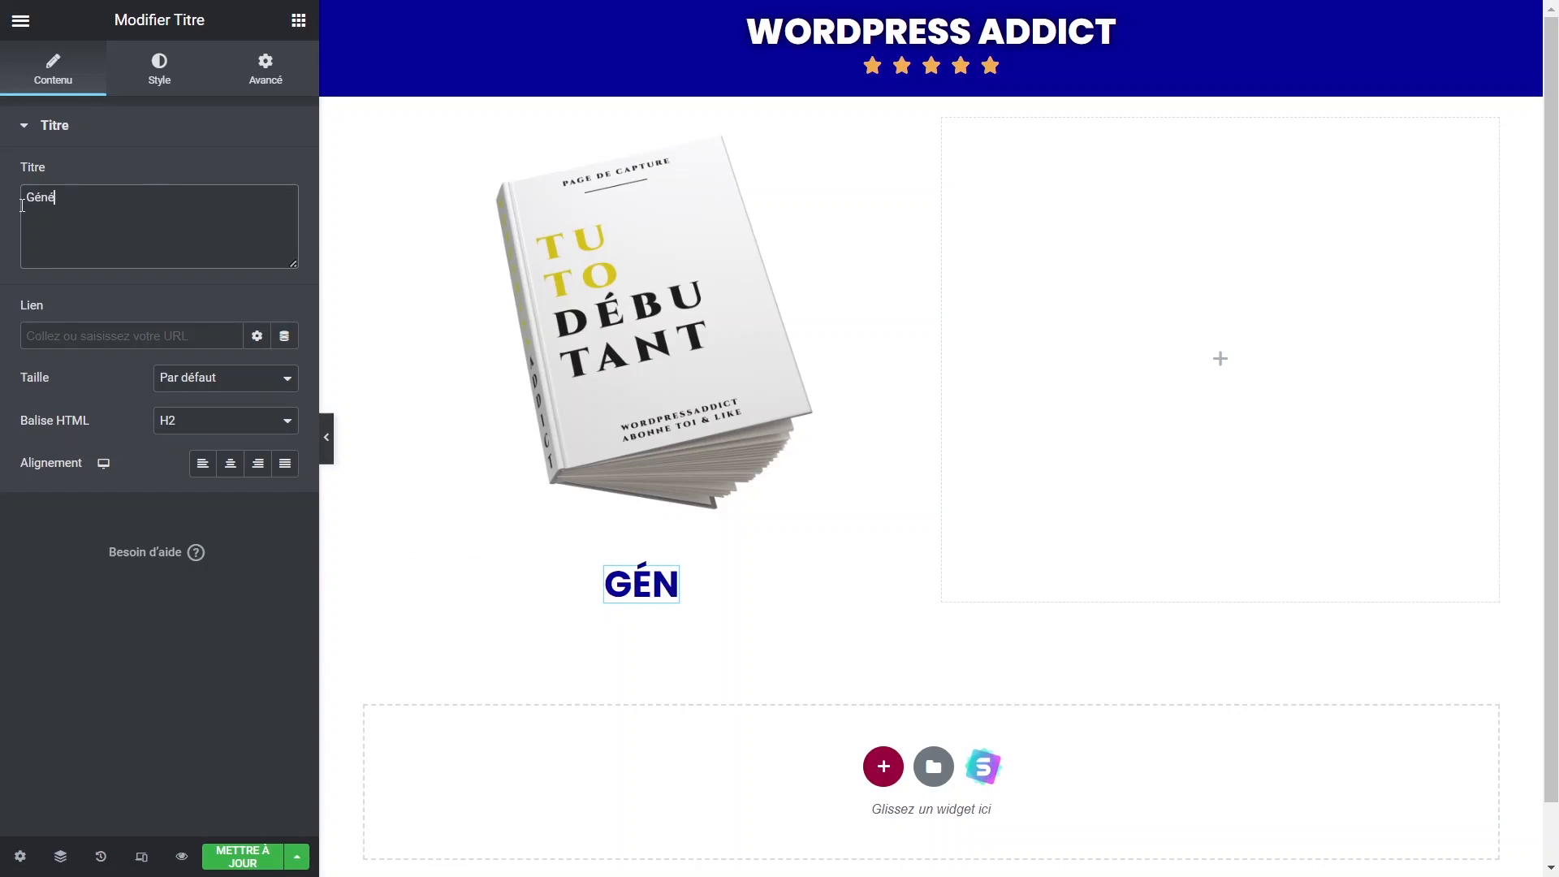
pyautogui.write('rer 10')
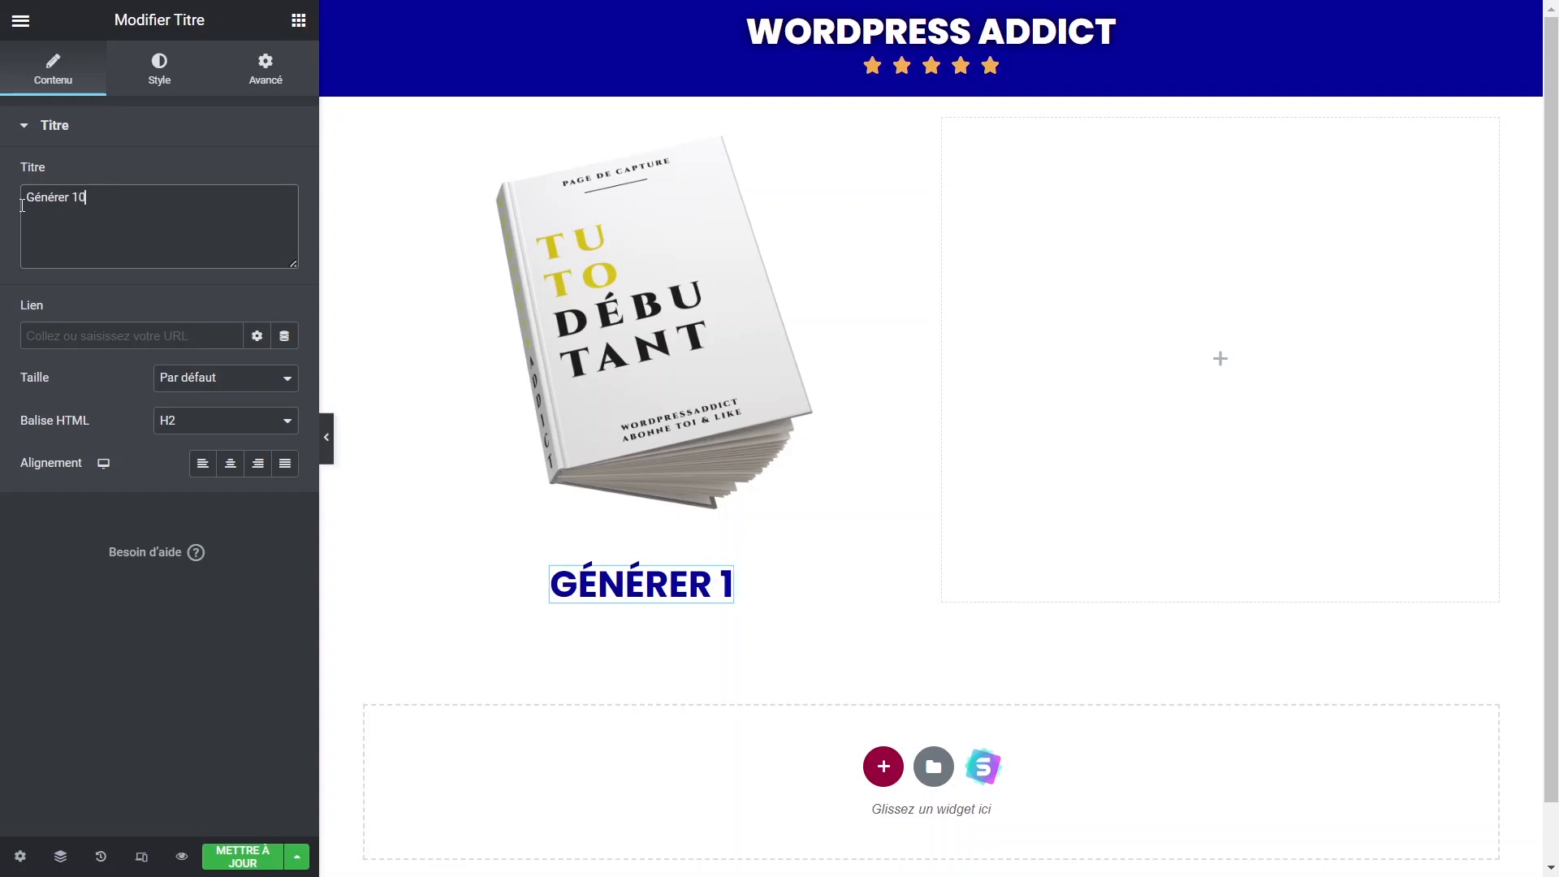
pyautogui.write('0 prospects par')
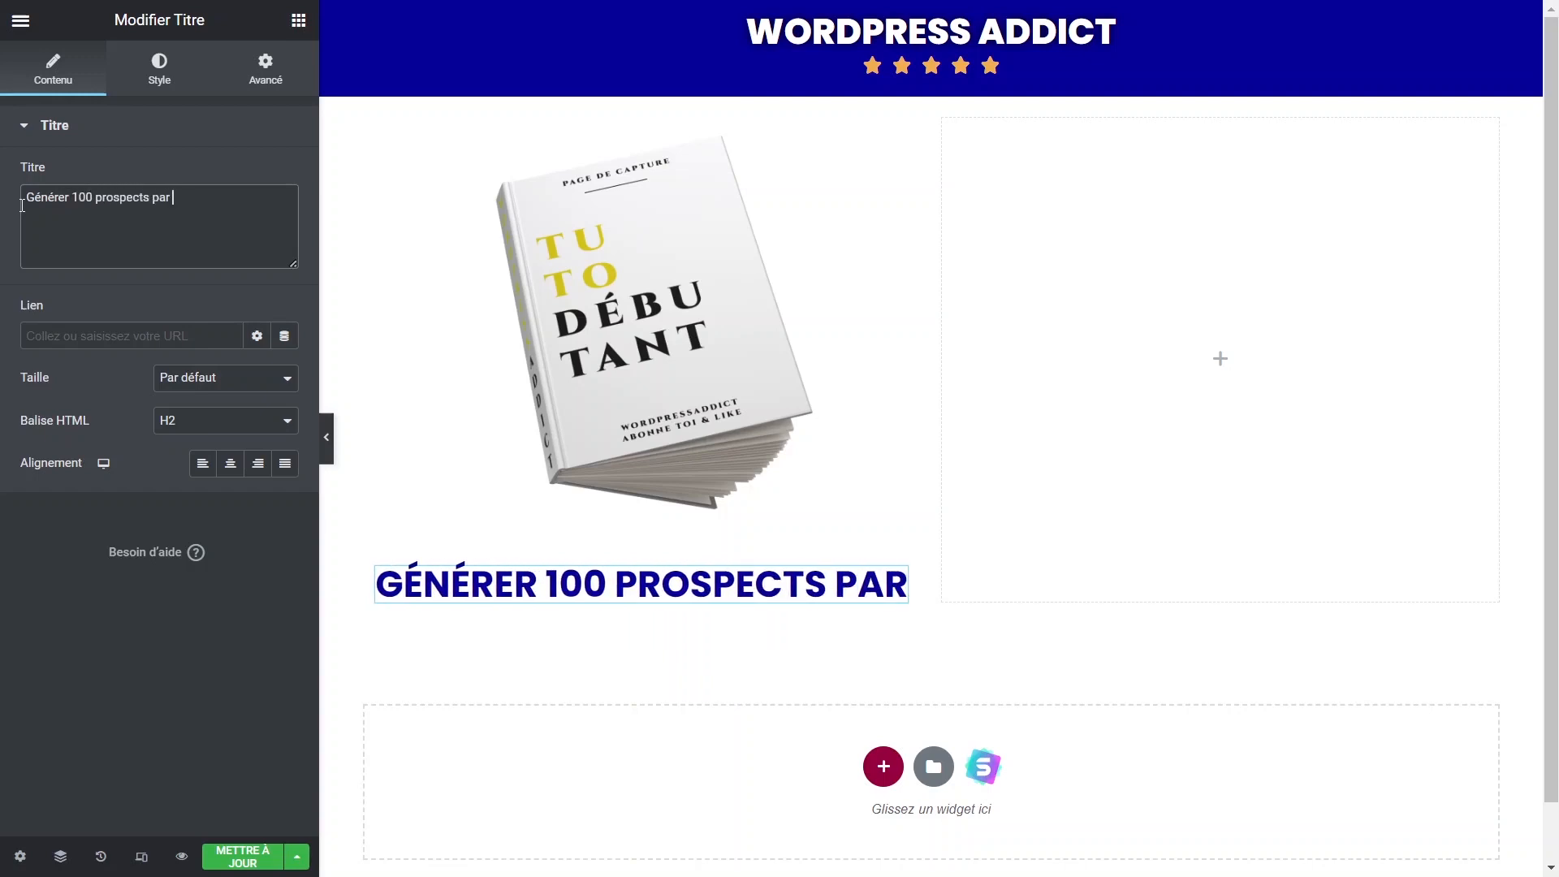
pyautogui.write(' jours')
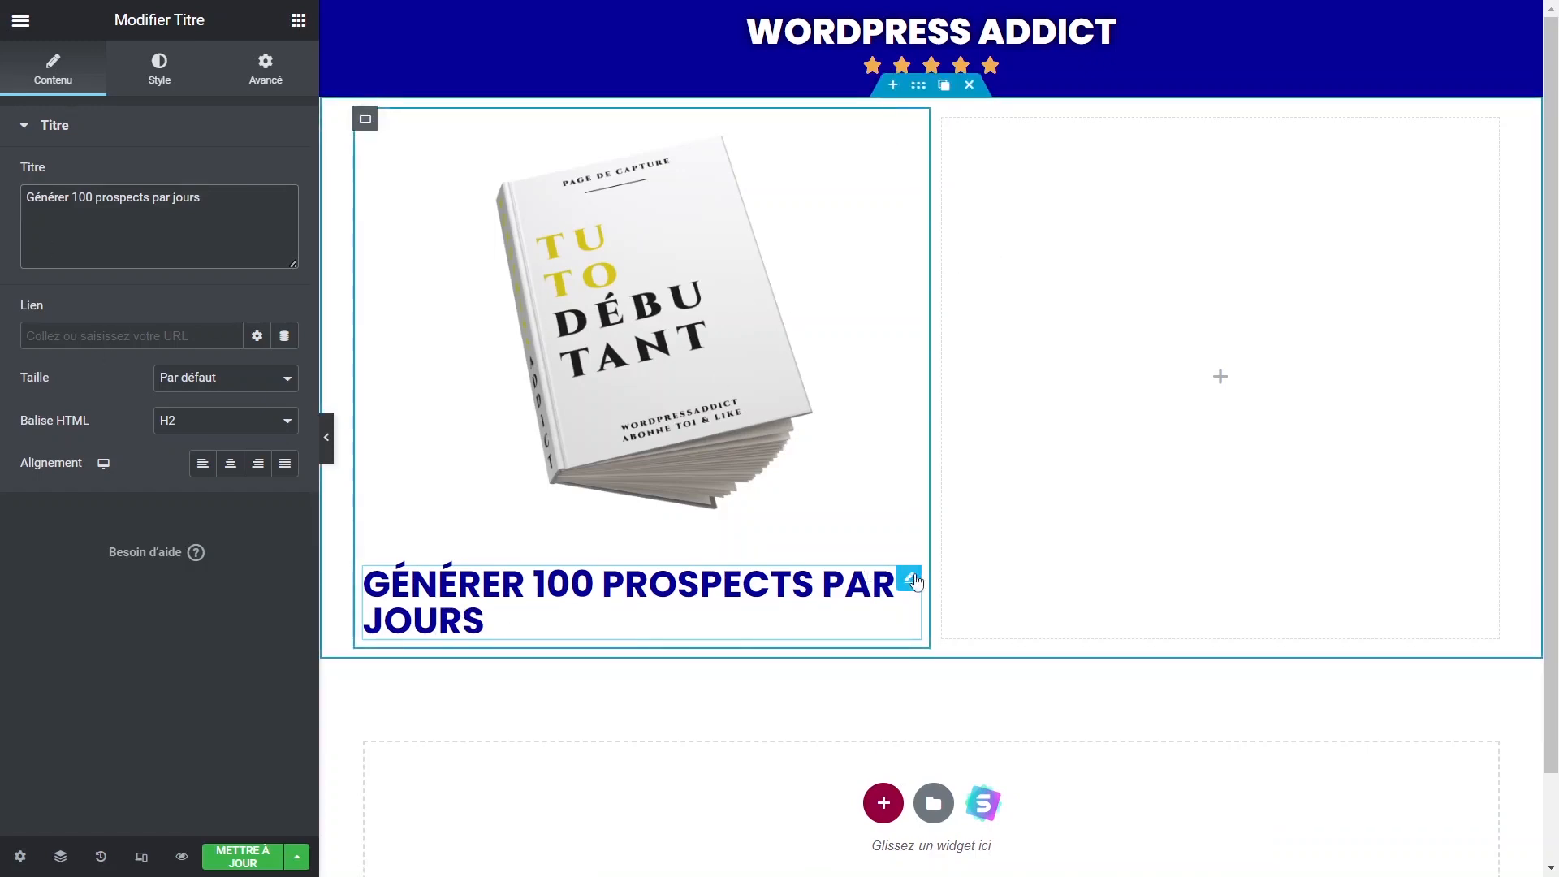
pyautogui.click(231, 463)
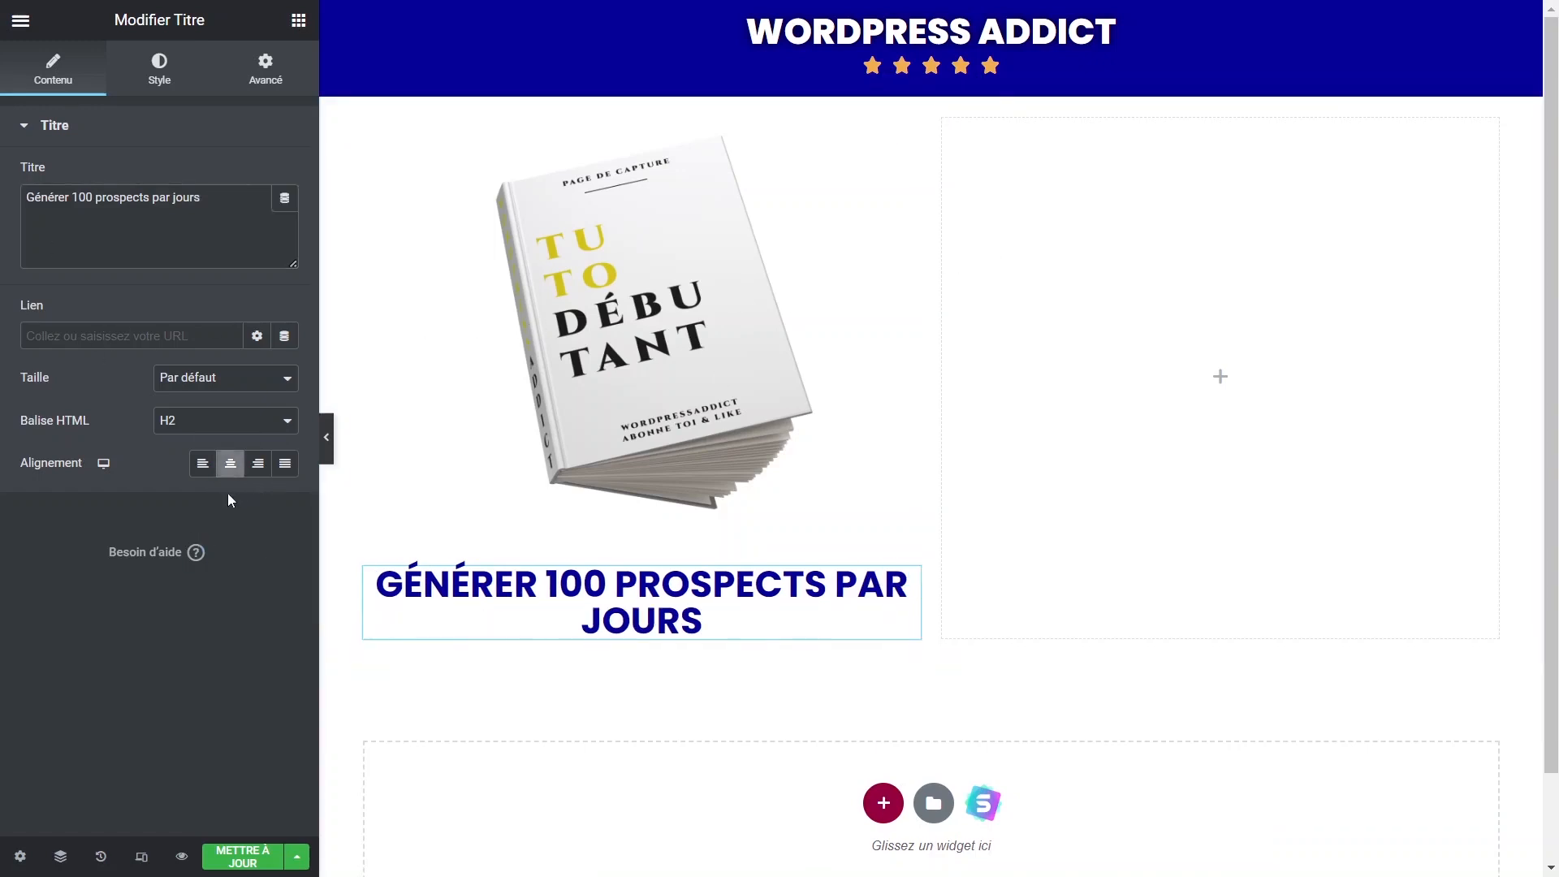
pyautogui.click(152, 88)
pyautogui.click(284, 219)
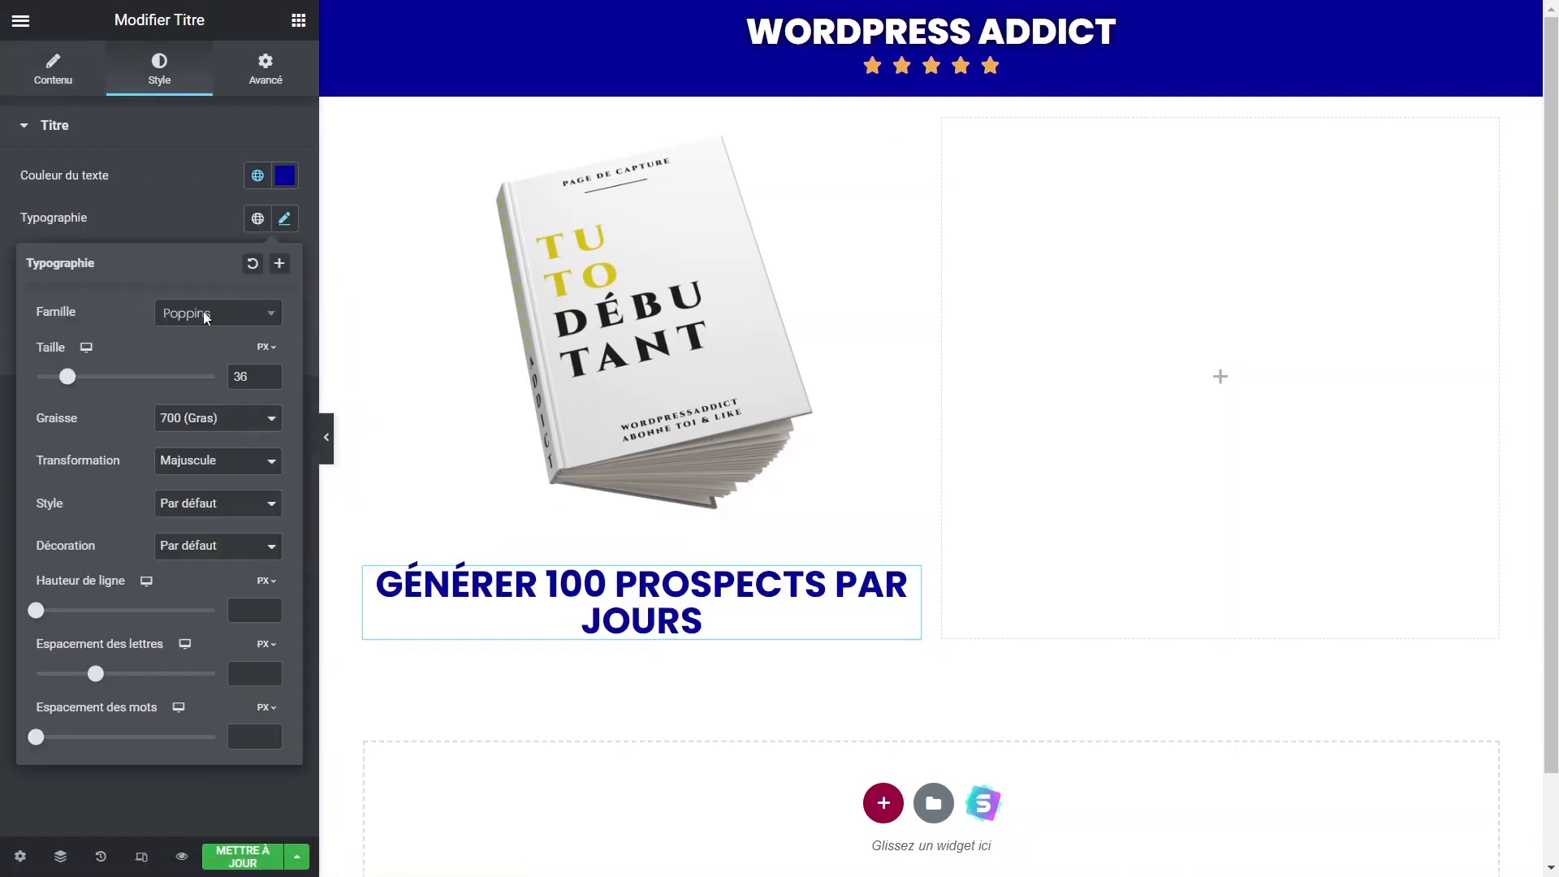
pyautogui.moveTo(32, 611); pyautogui.dragTo(108, 635)
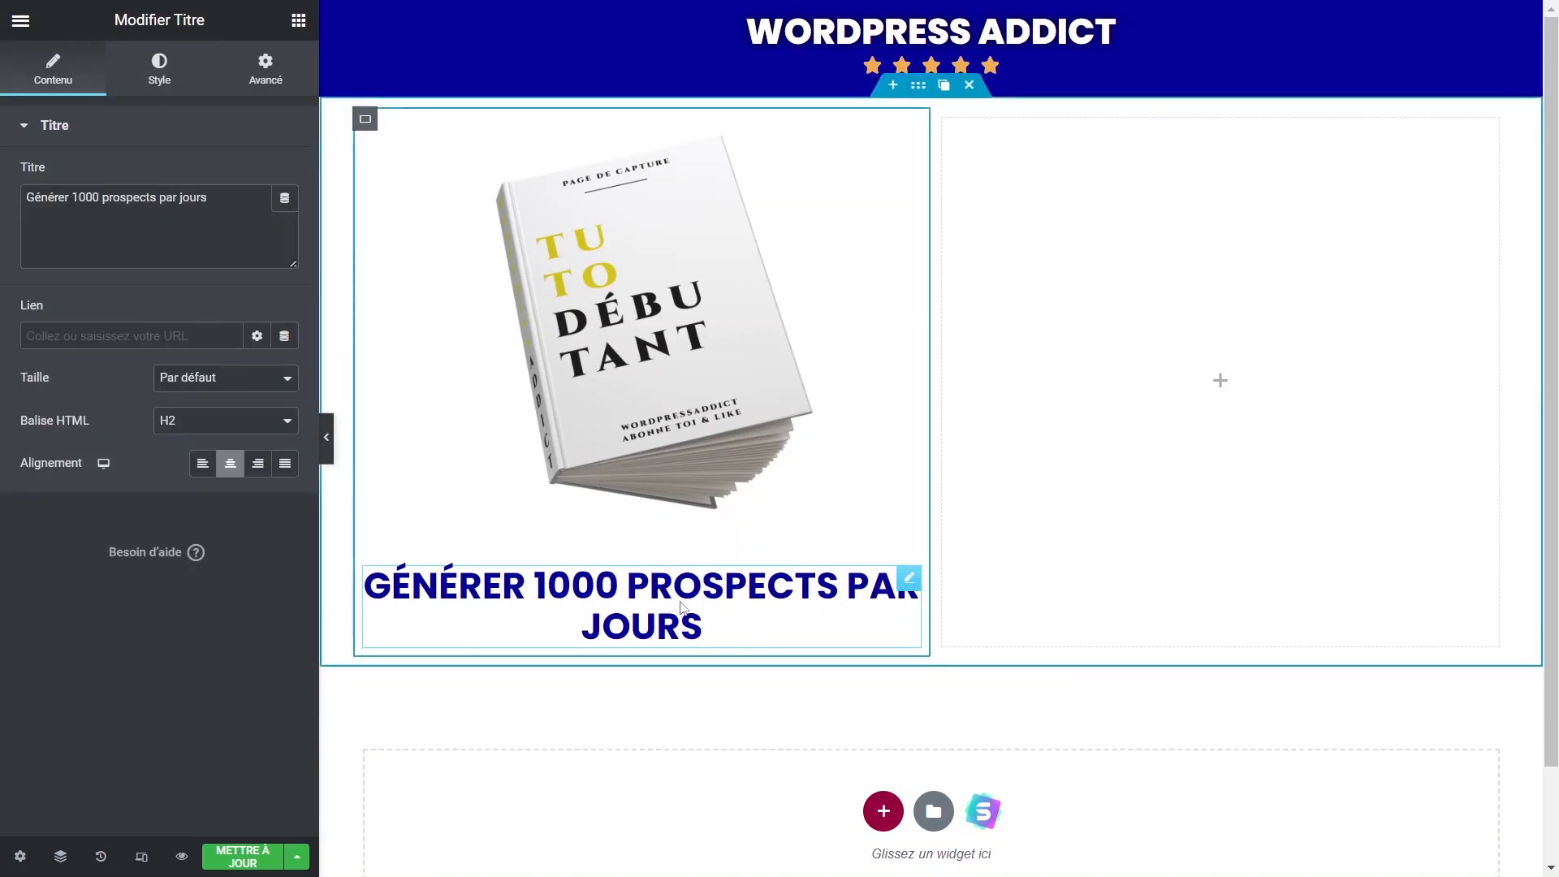
# Change 100 to 1000 in the heading and add an empty container below it.
pyautogui.click(561, 589)
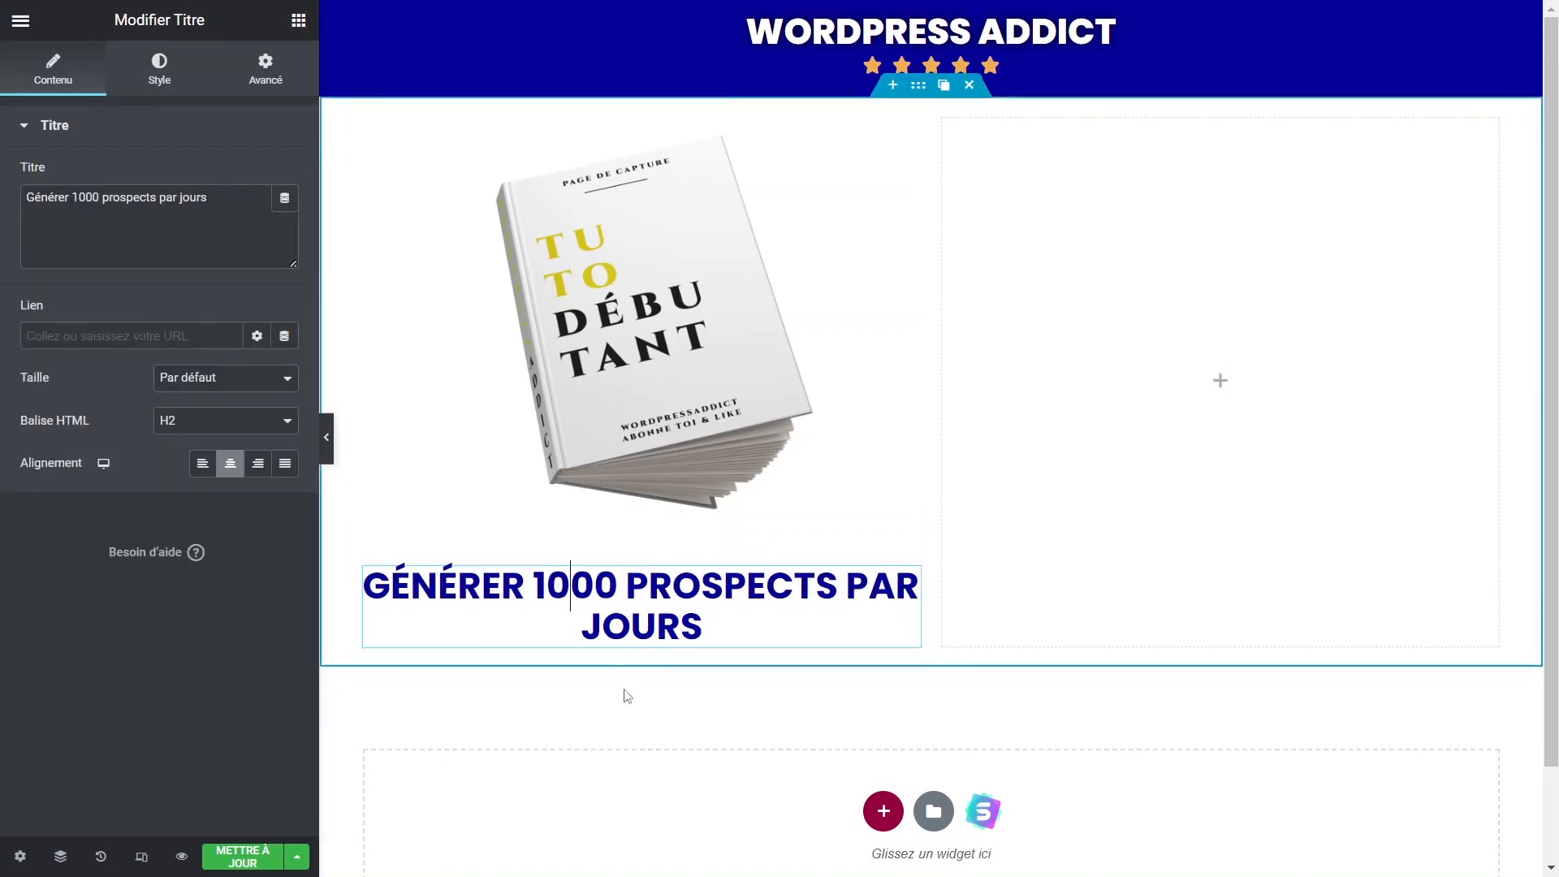
pyautogui.click(630, 702)
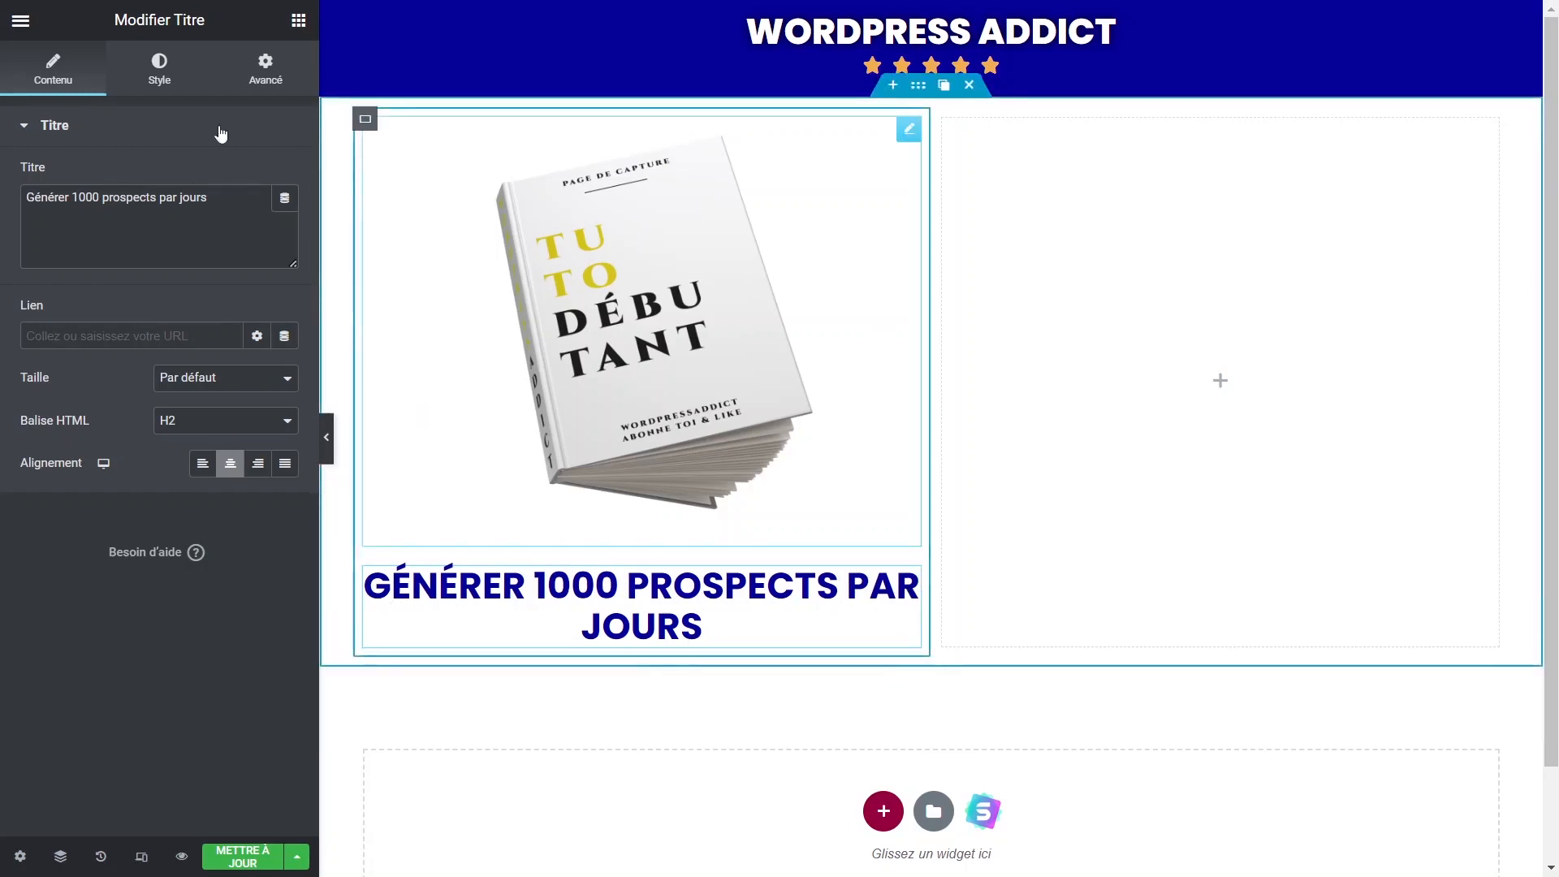
pyautogui.click(298, 20)
pyautogui.moveTo(81, 261); pyautogui.dragTo(636, 642)
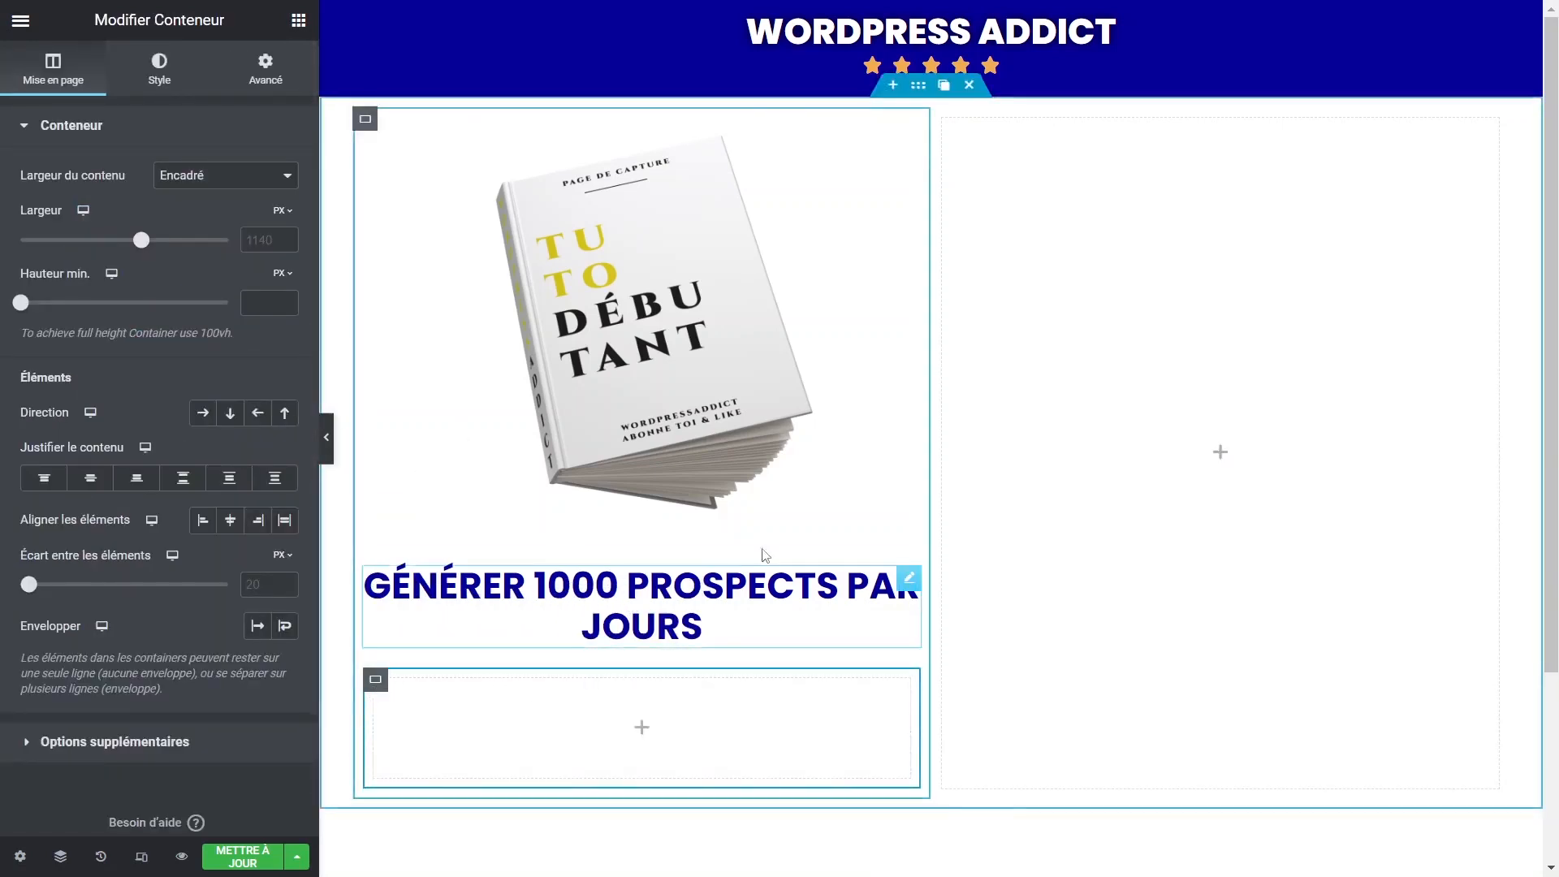
# Undo the empty container and finish the EBOOK heading with its 'D'une valeur de 99€' subtitle.
pyautogui.hotkey('ctrl', 'z')
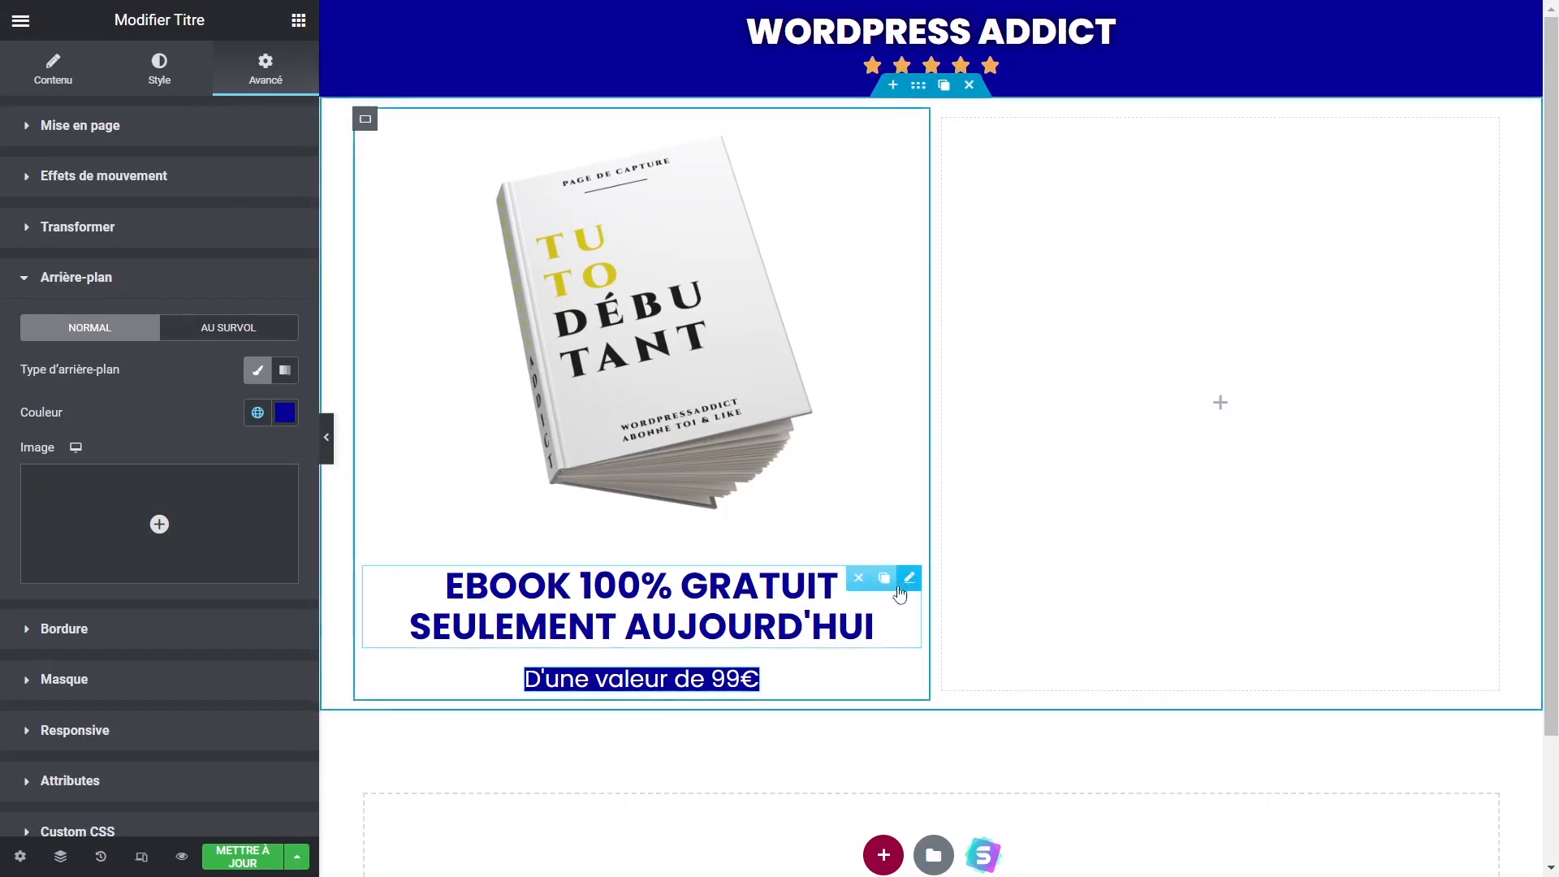
pyautogui.click(50, 75)
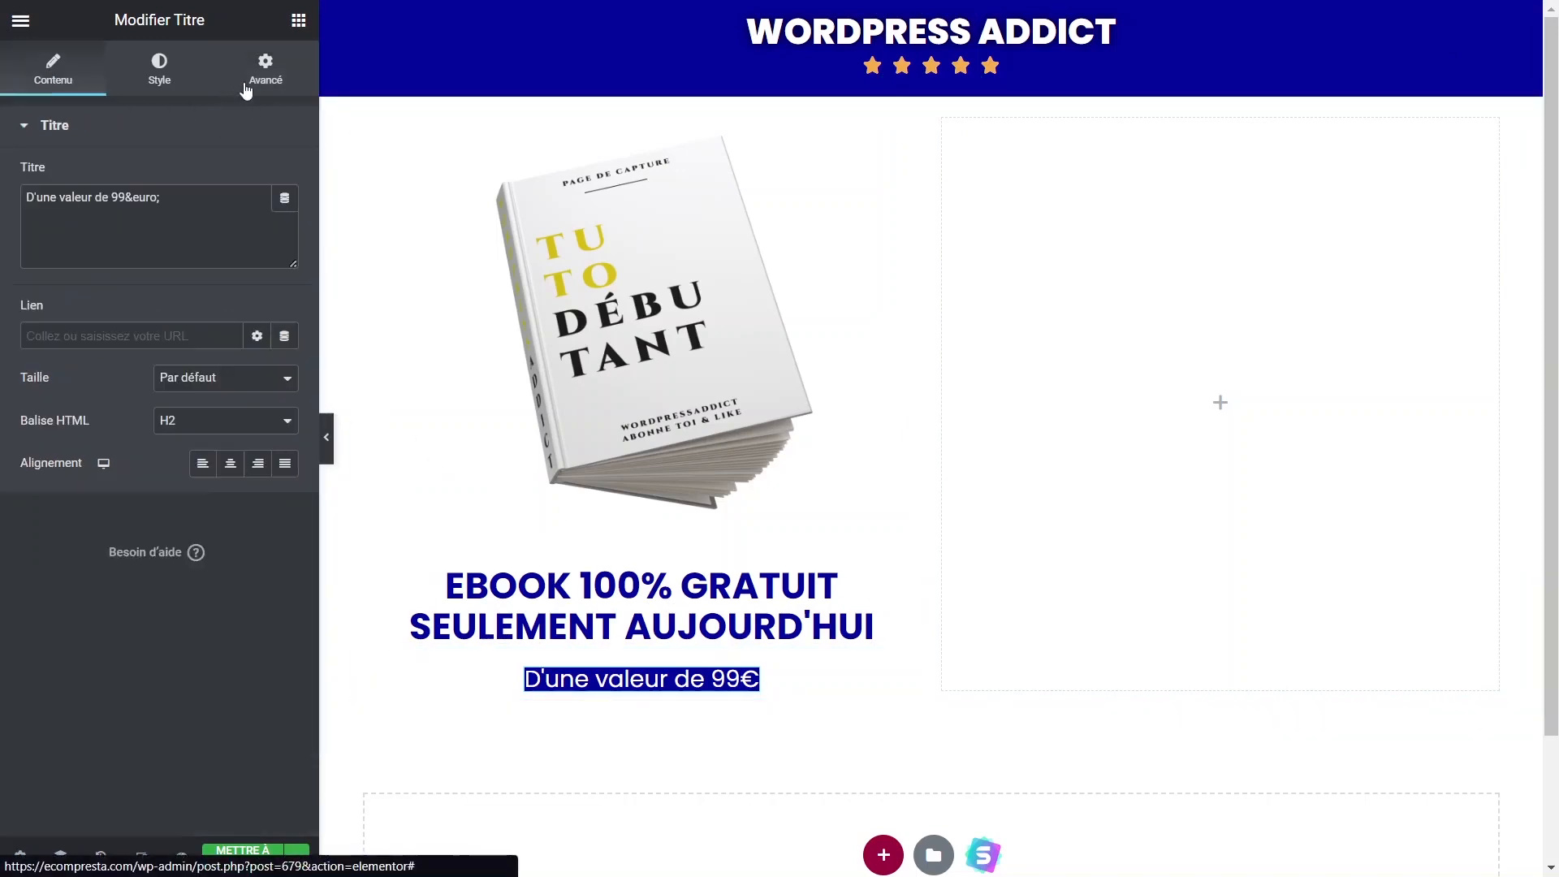
pyautogui.click(298, 19)
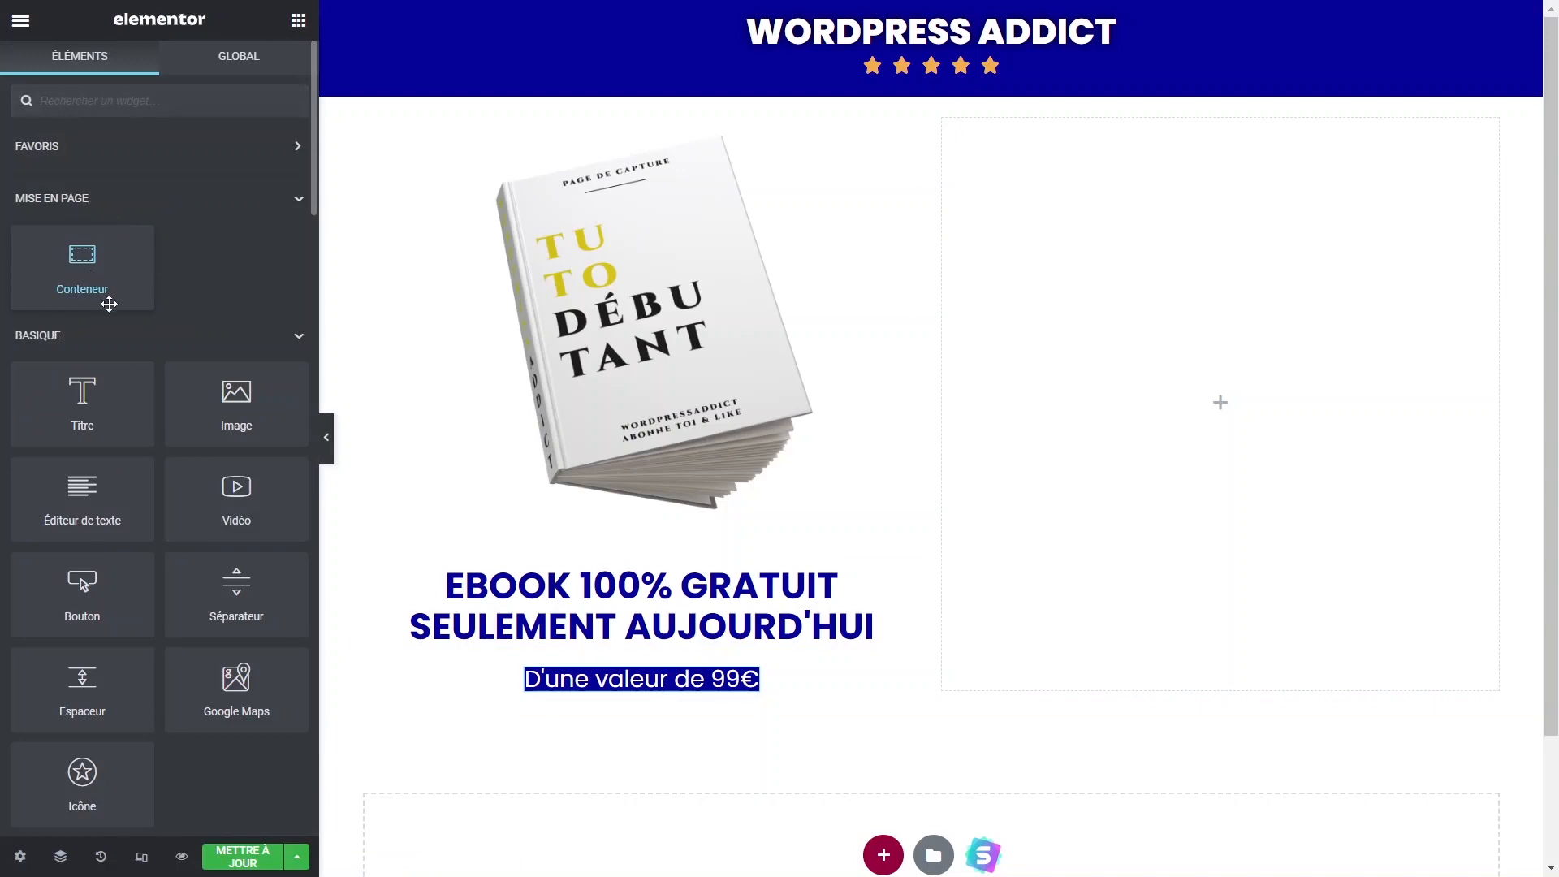
# Add a heading to the right column, centred vertically with items aligned to the start.
pyautogui.moveTo(109, 402); pyautogui.dragTo(1138, 334)
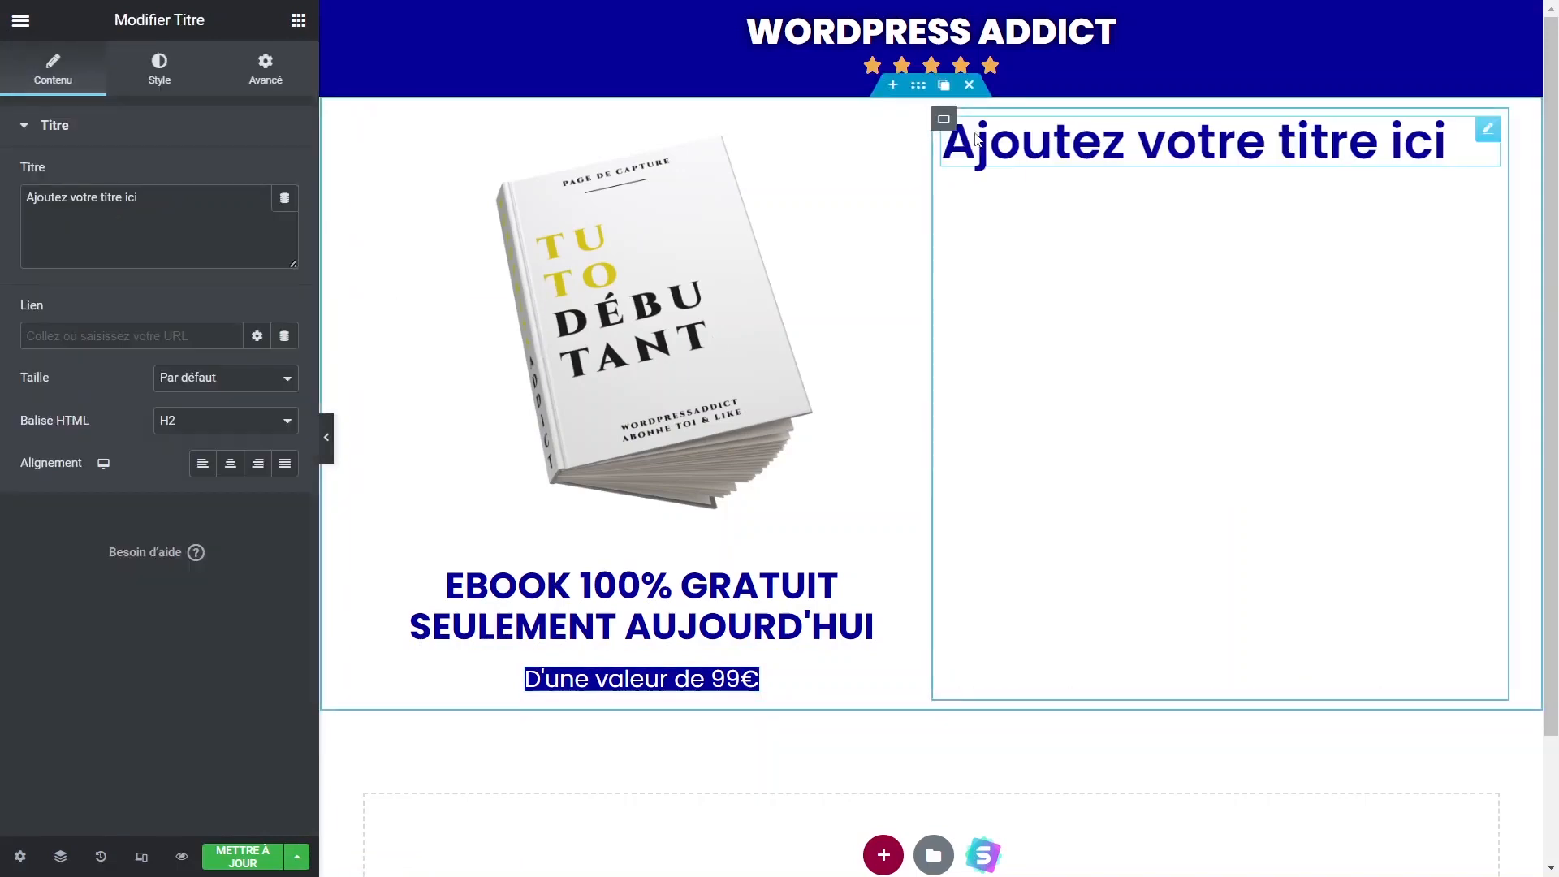
pyautogui.click(942, 120)
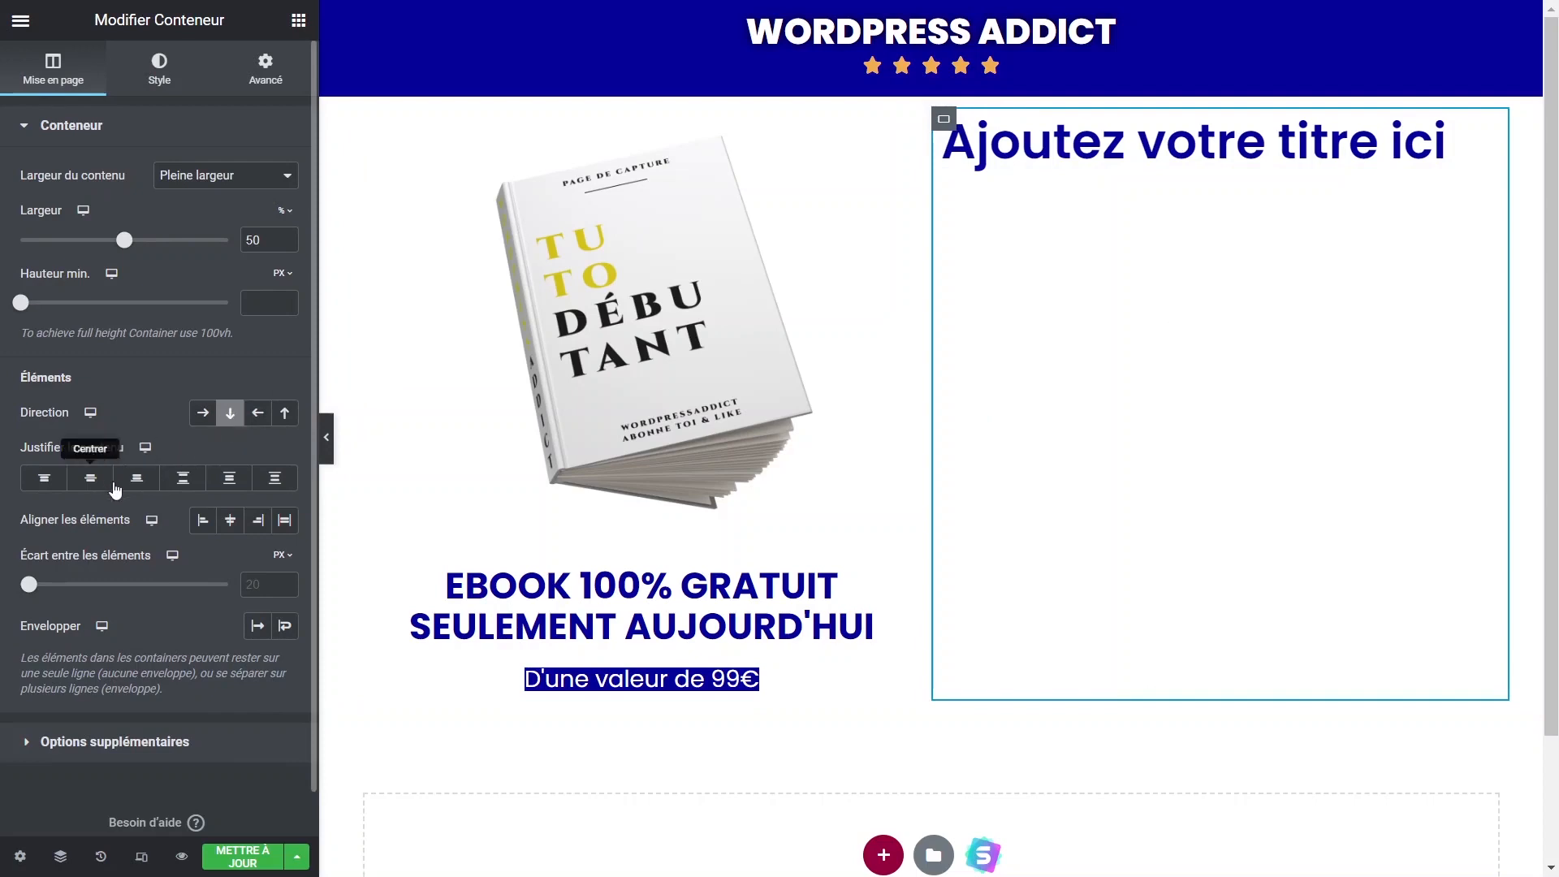
pyautogui.click(90, 478)
pyautogui.click(203, 524)
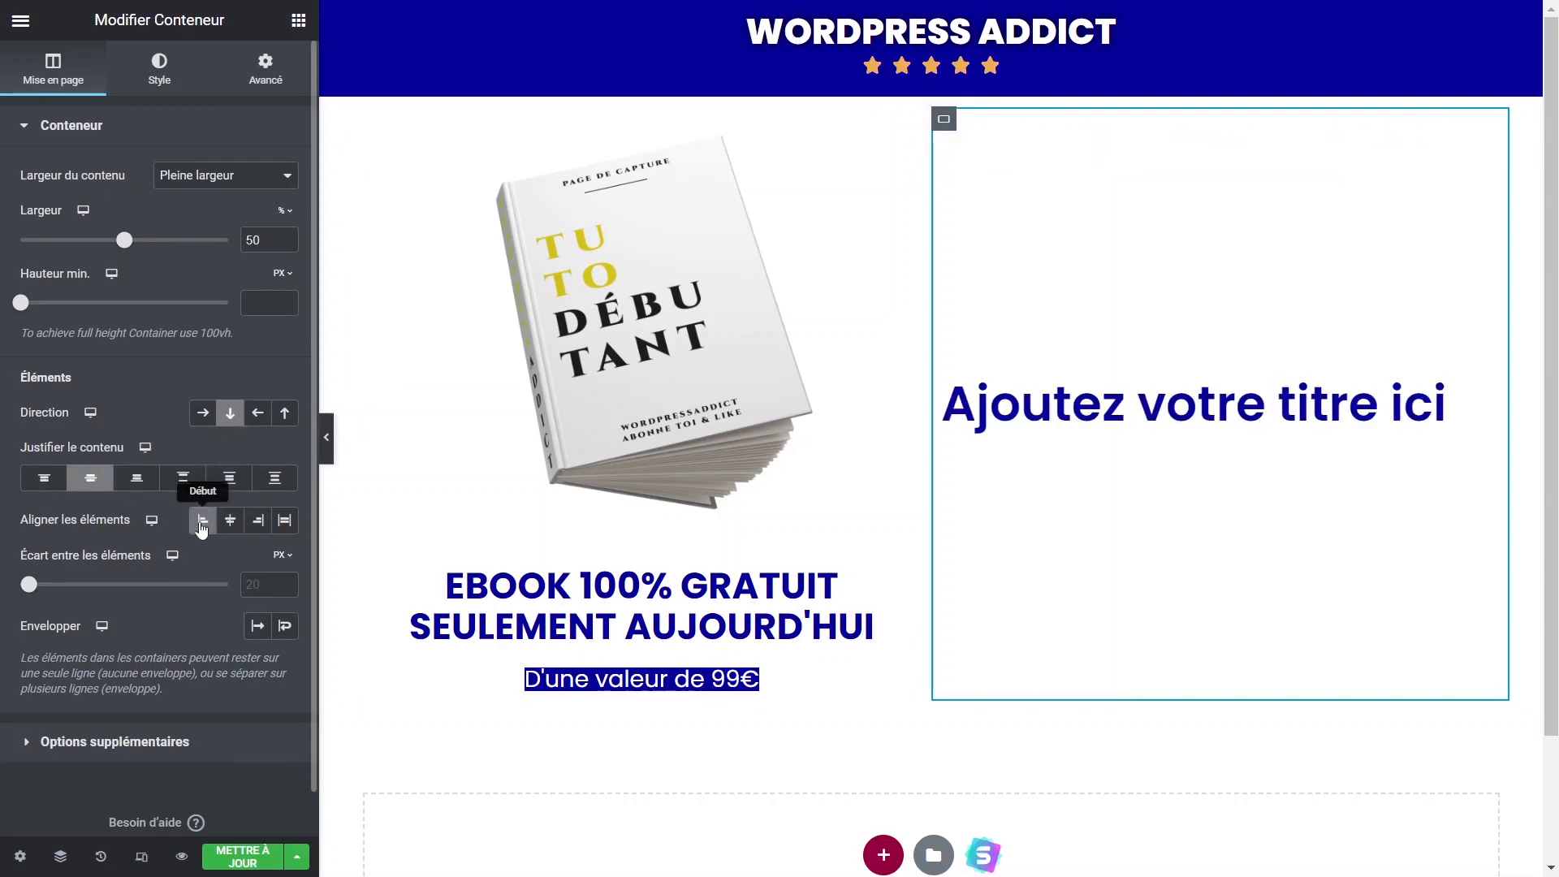
# Copy the EBOOK heading and paste its style onto the right-column title.
pyautogui.click(1016, 423)
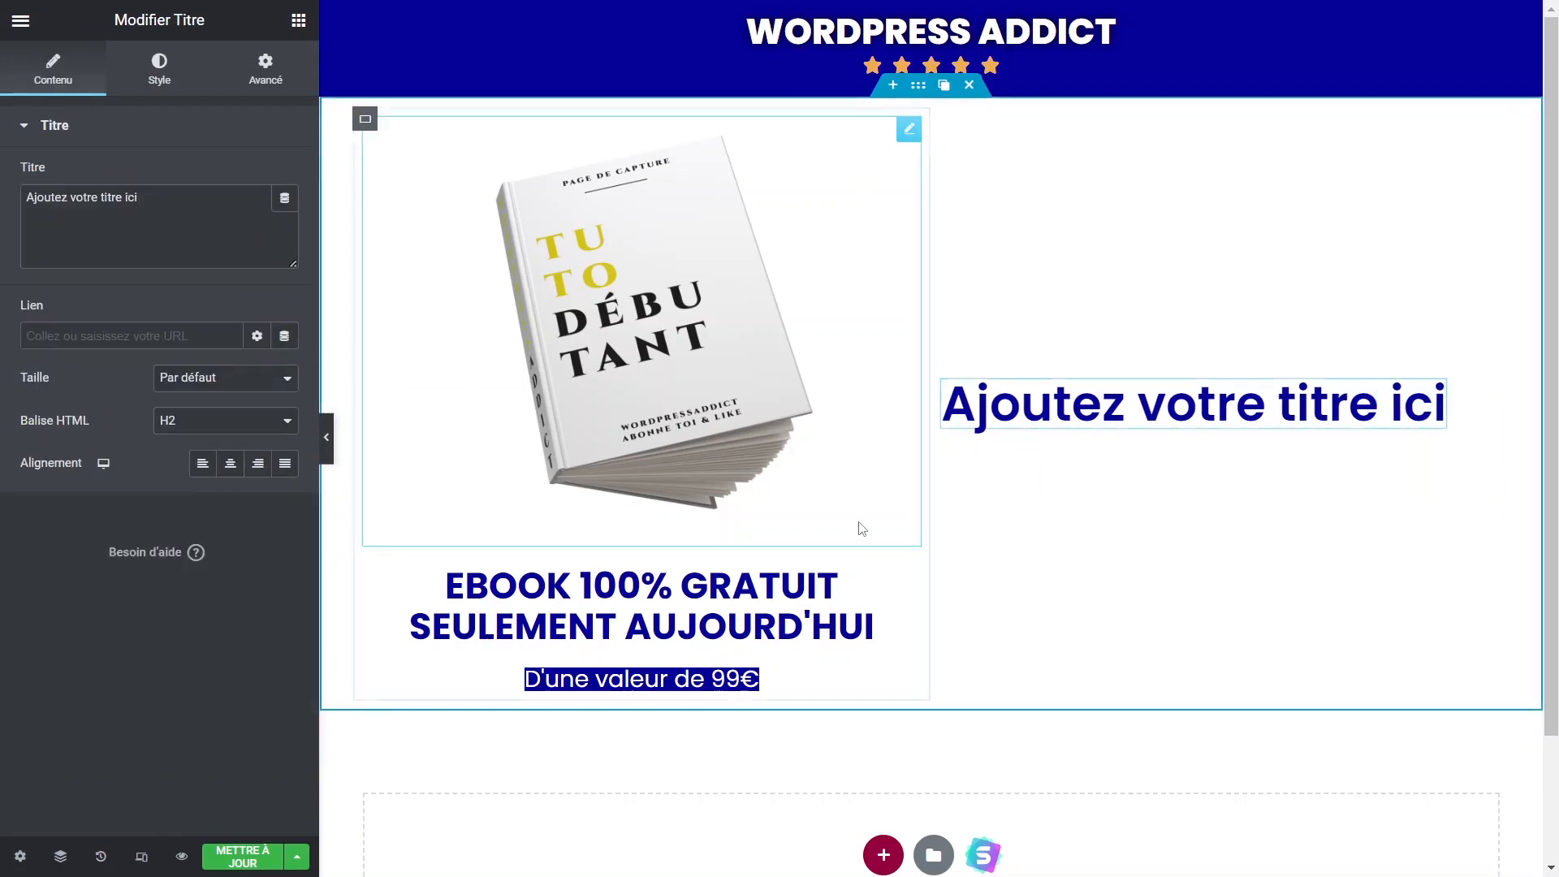
pyautogui.rightClick(903, 579)
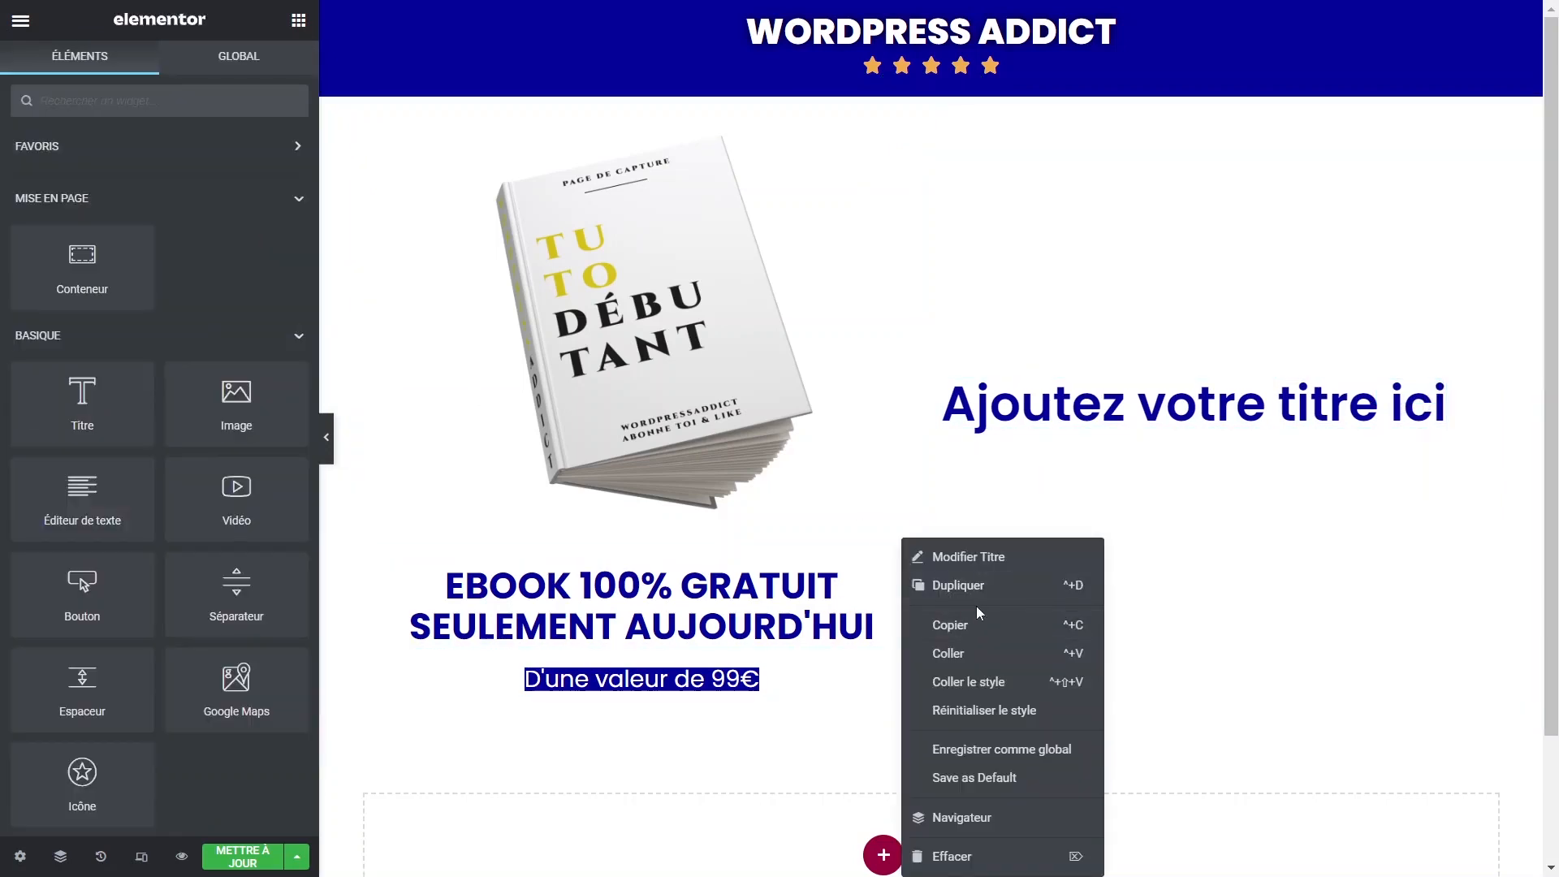
pyautogui.click(980, 623)
pyautogui.rightClick(1444, 403)
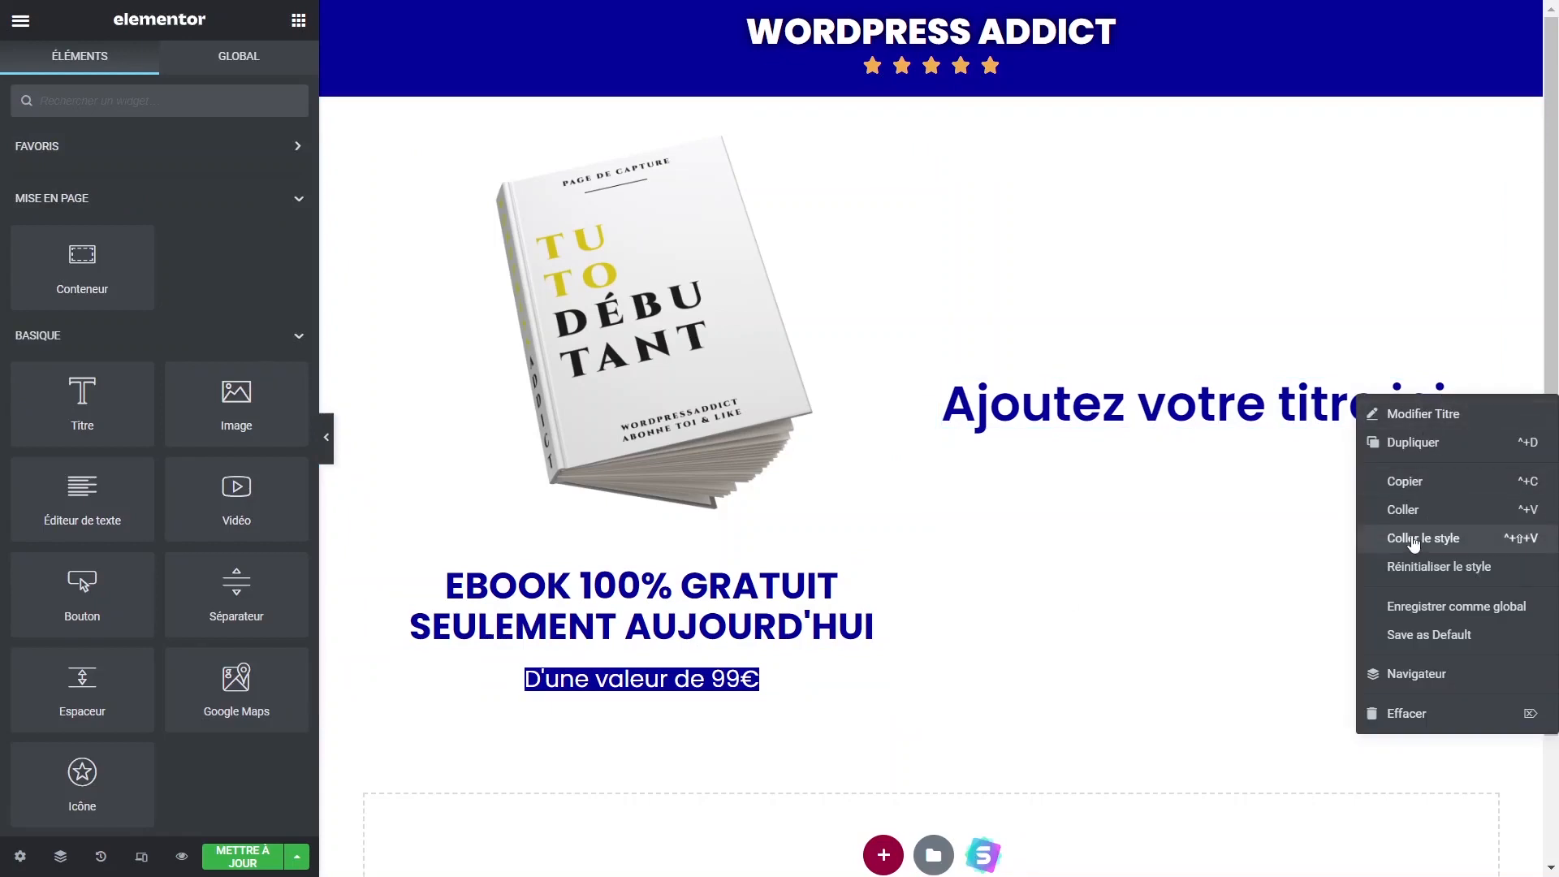
pyautogui.click(1314, 637)
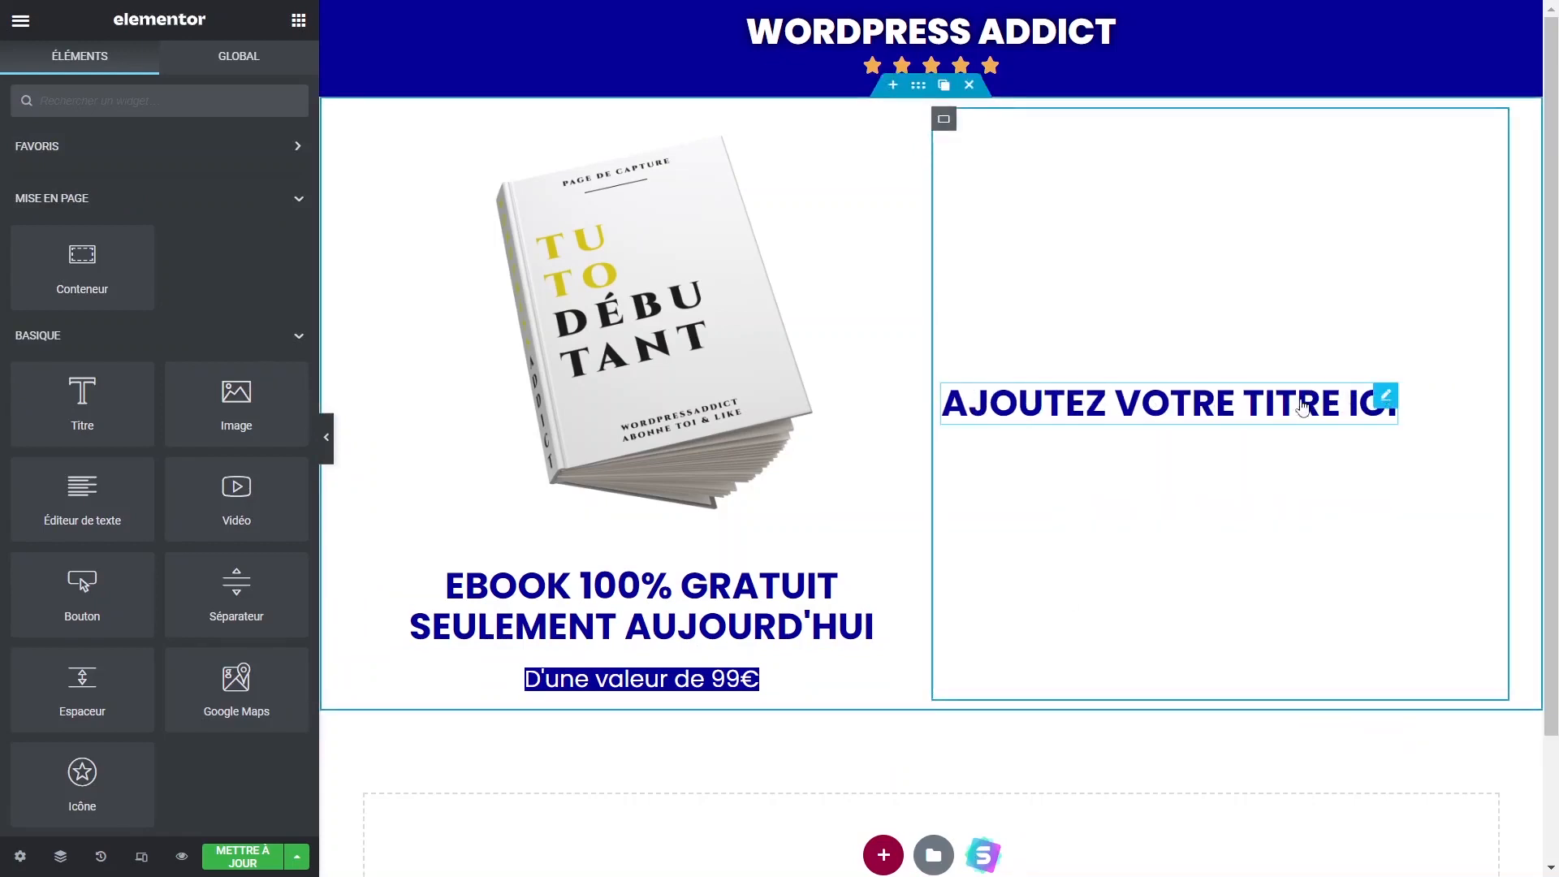
# Replace the title text with 'Générer des prospects à volonté pour son business !'.
pyautogui.click(1384, 395)
pyautogui.click(253, 216)
pyautogui.moveTo(253, 216); pyautogui.dragTo(20, 211)
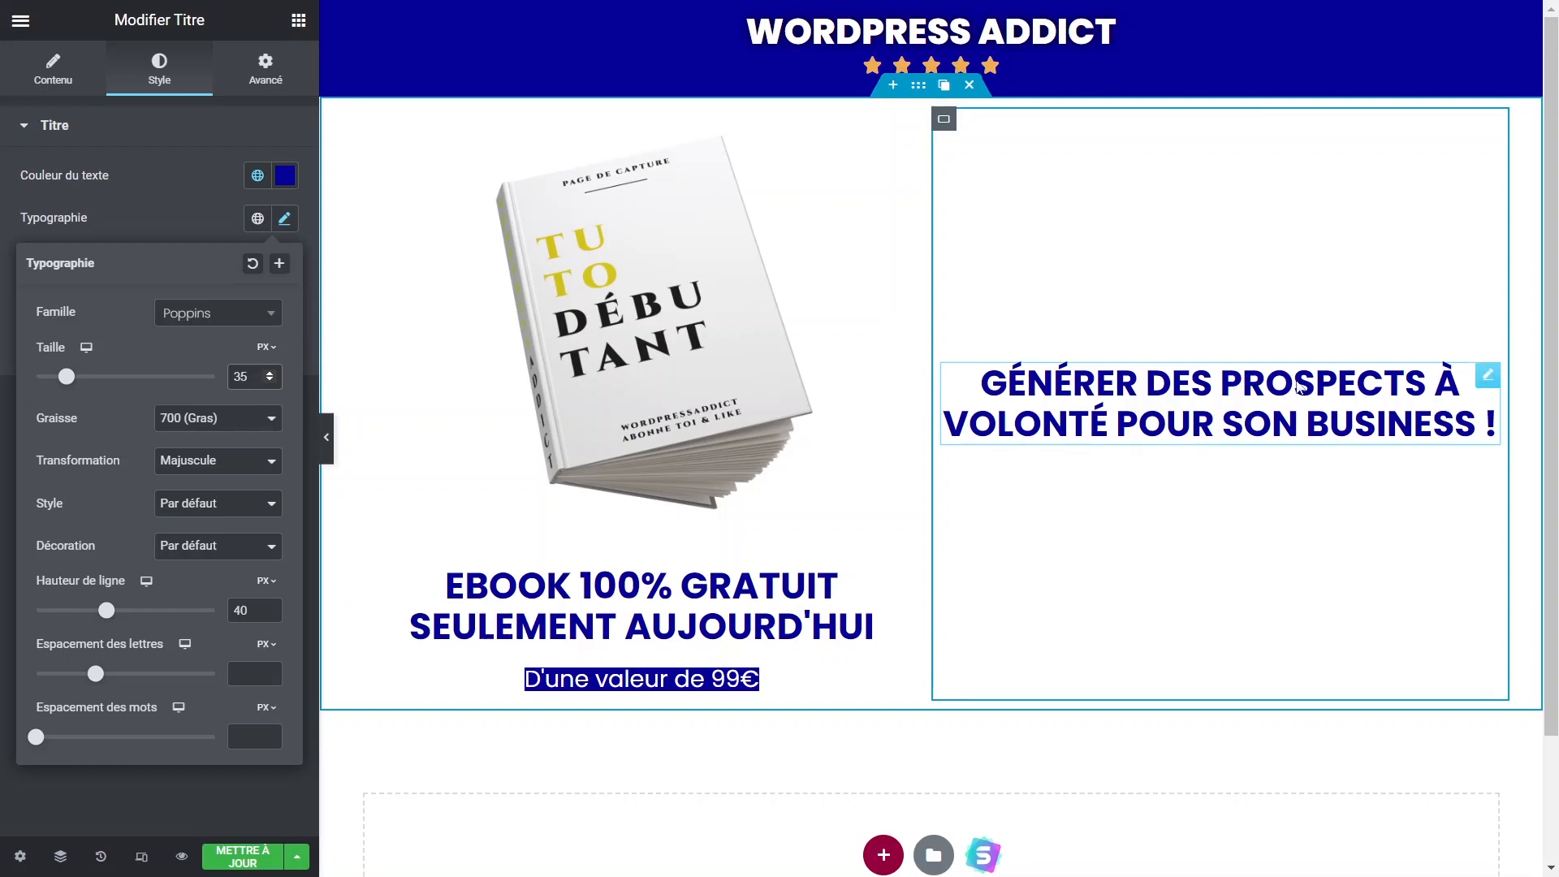
pyautogui.click(1487, 379)
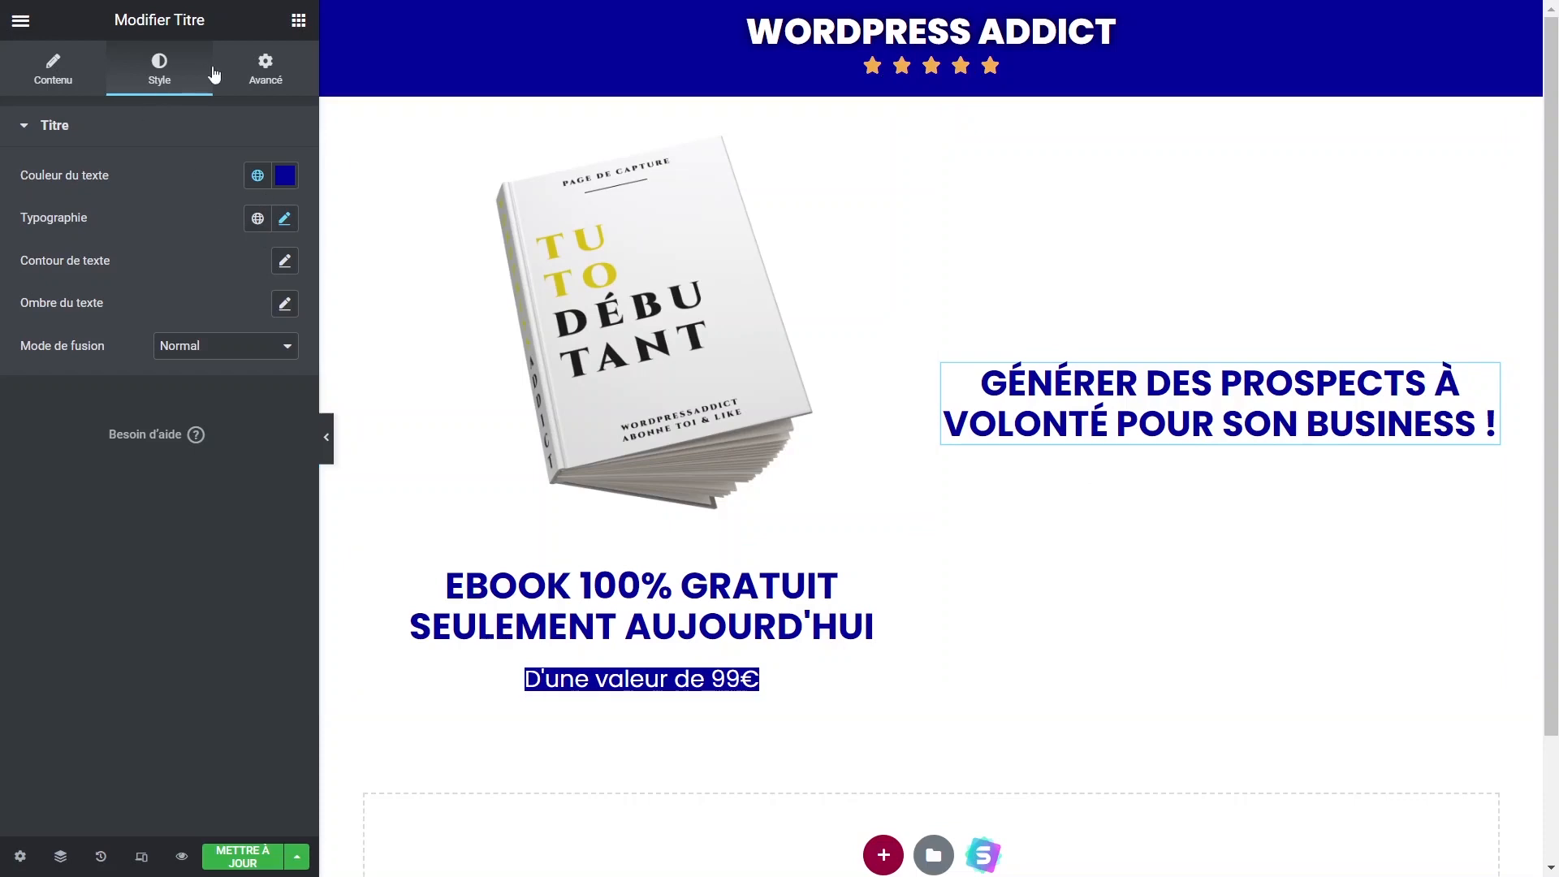
pyautogui.click(65, 75)
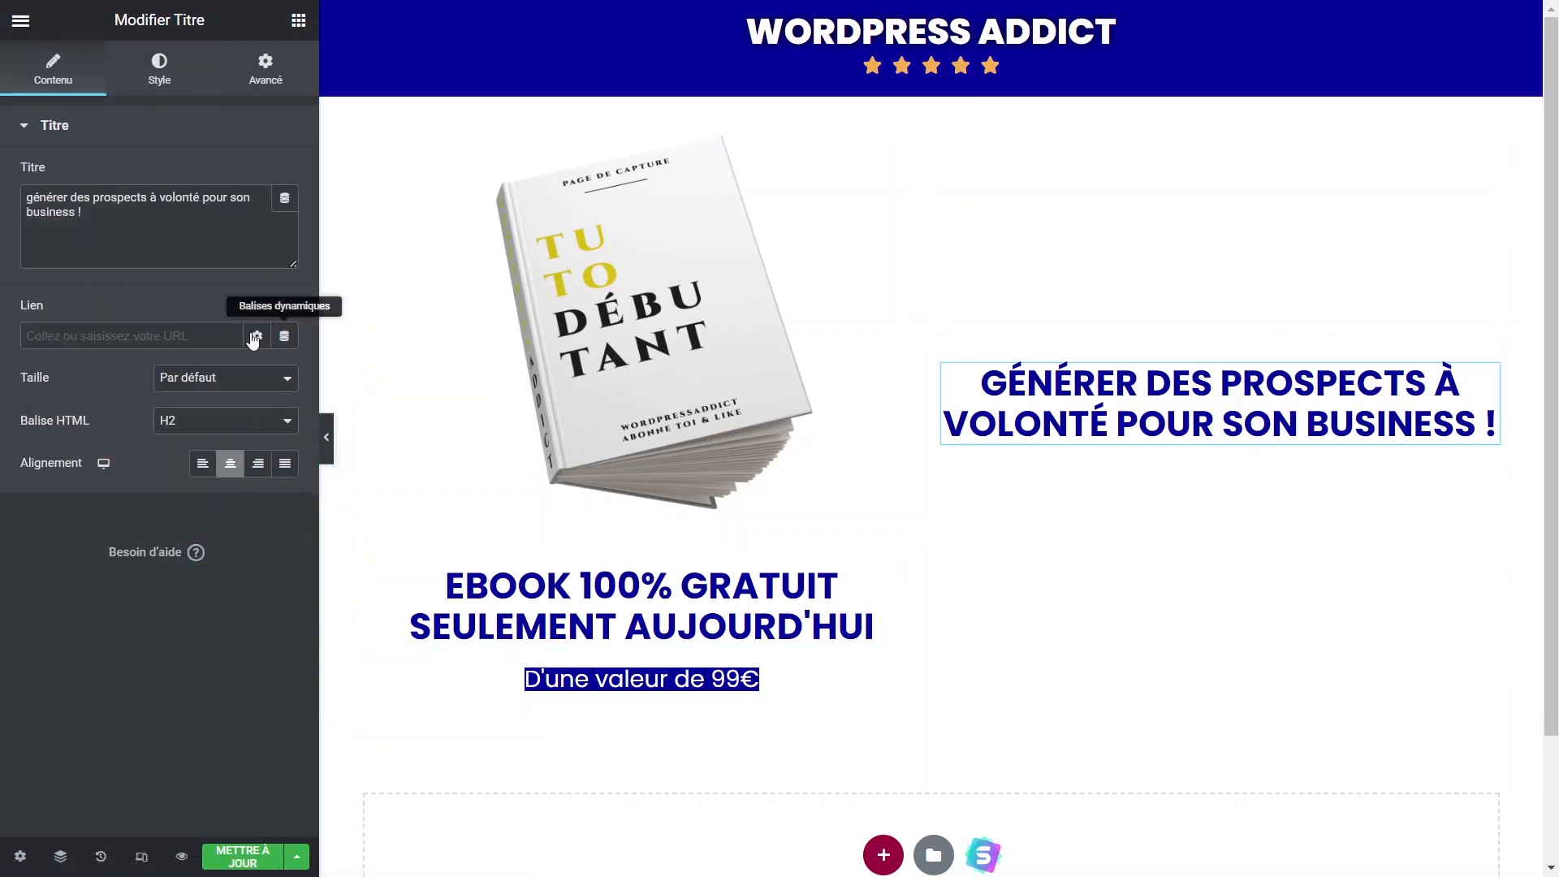
pyautogui.click(299, 21)
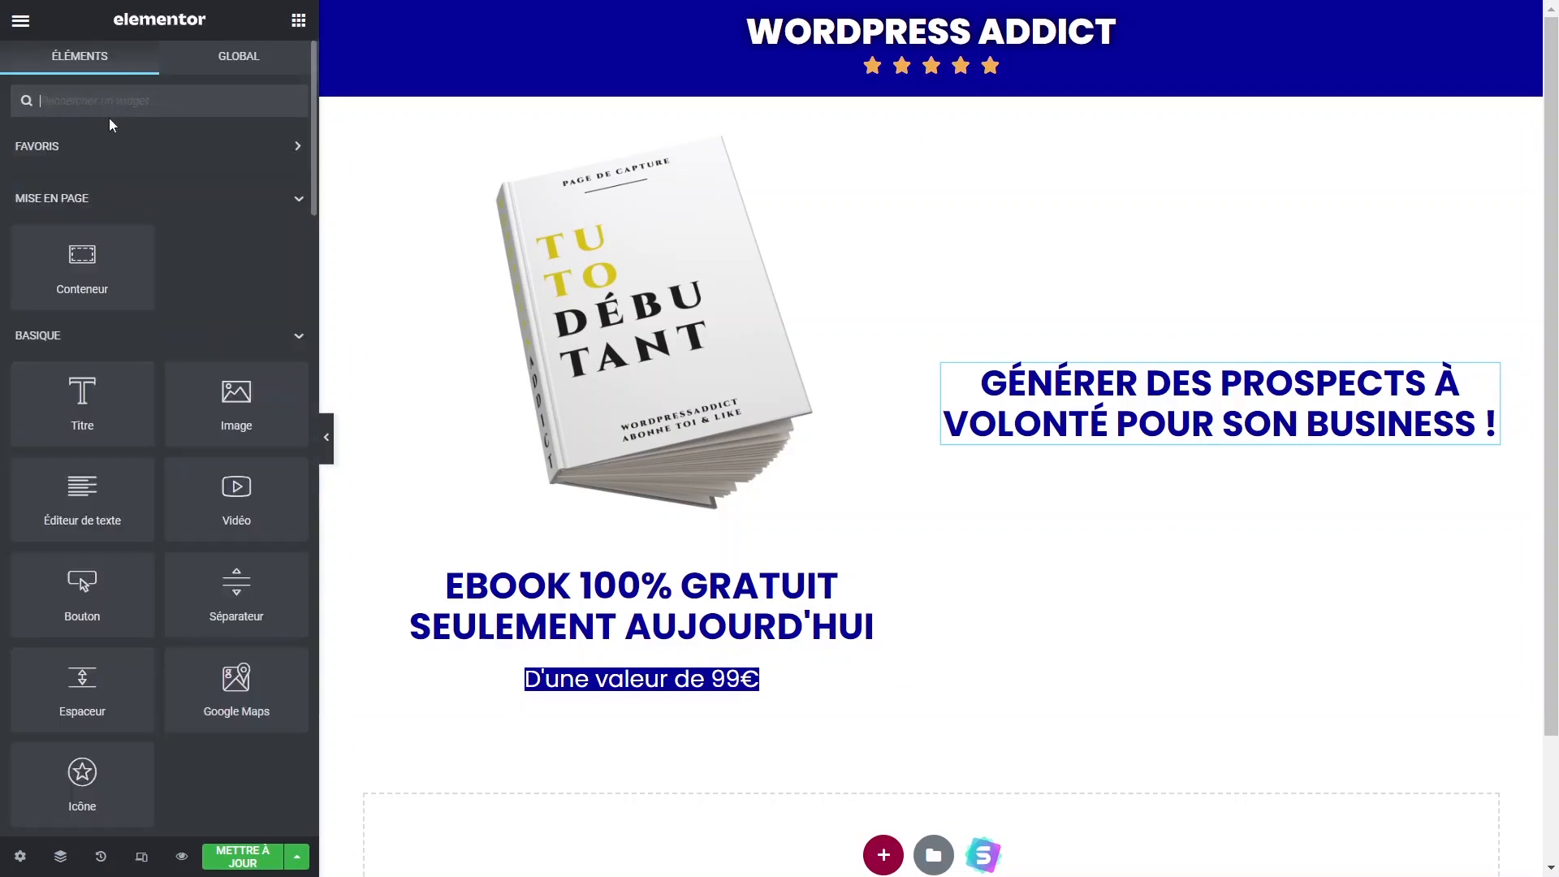
# Add an icon list under the headline, trim extra items, and use the circled check icon.
pyautogui.write('liste')
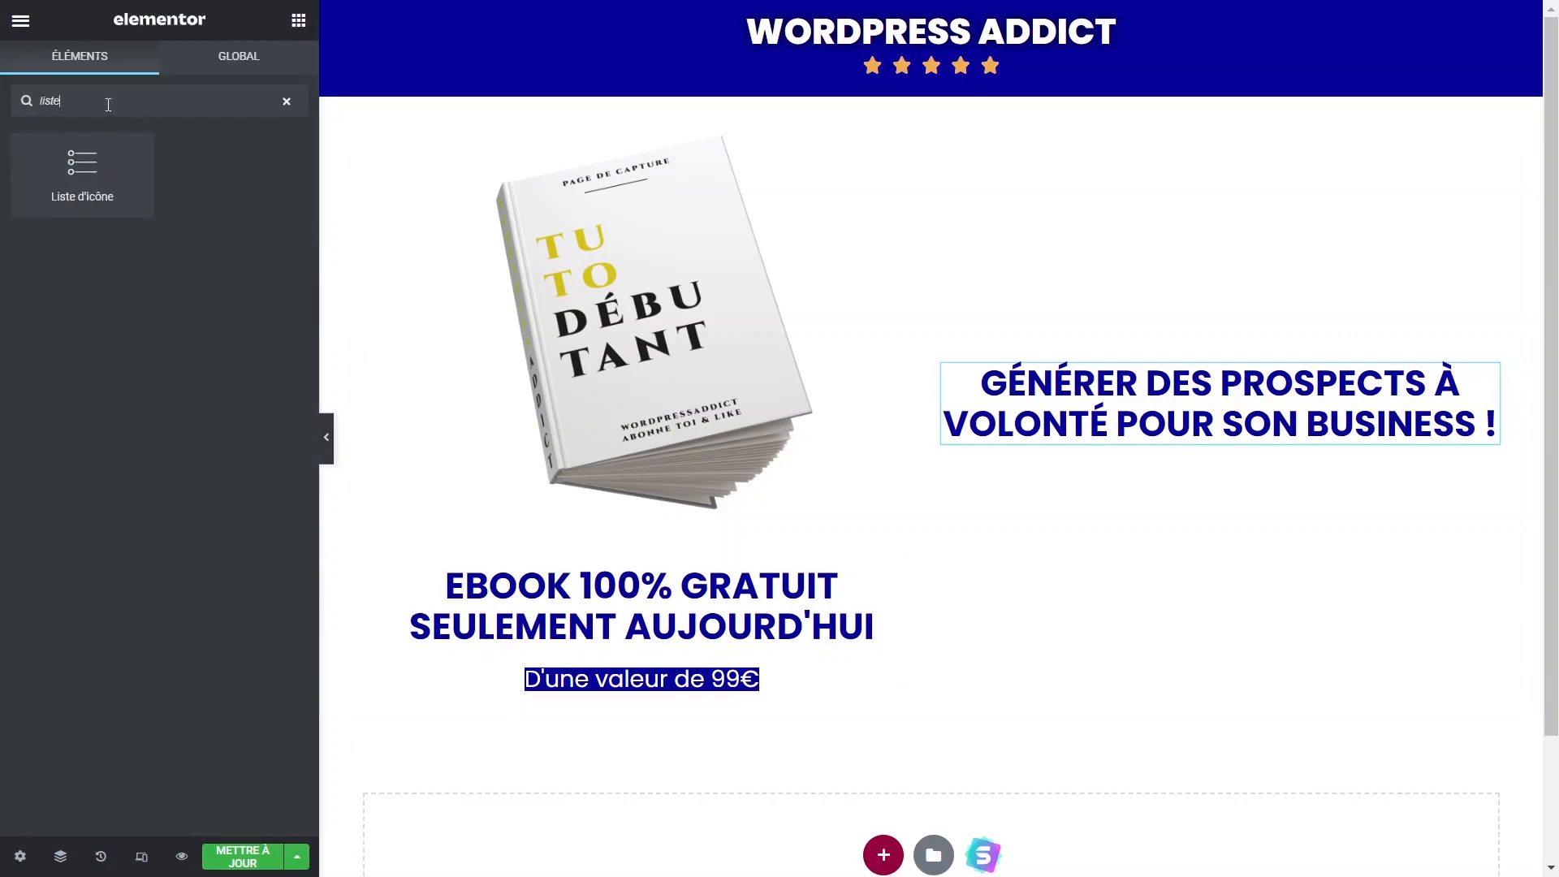
pyautogui.moveTo(82, 171); pyautogui.dragTo(1175, 429)
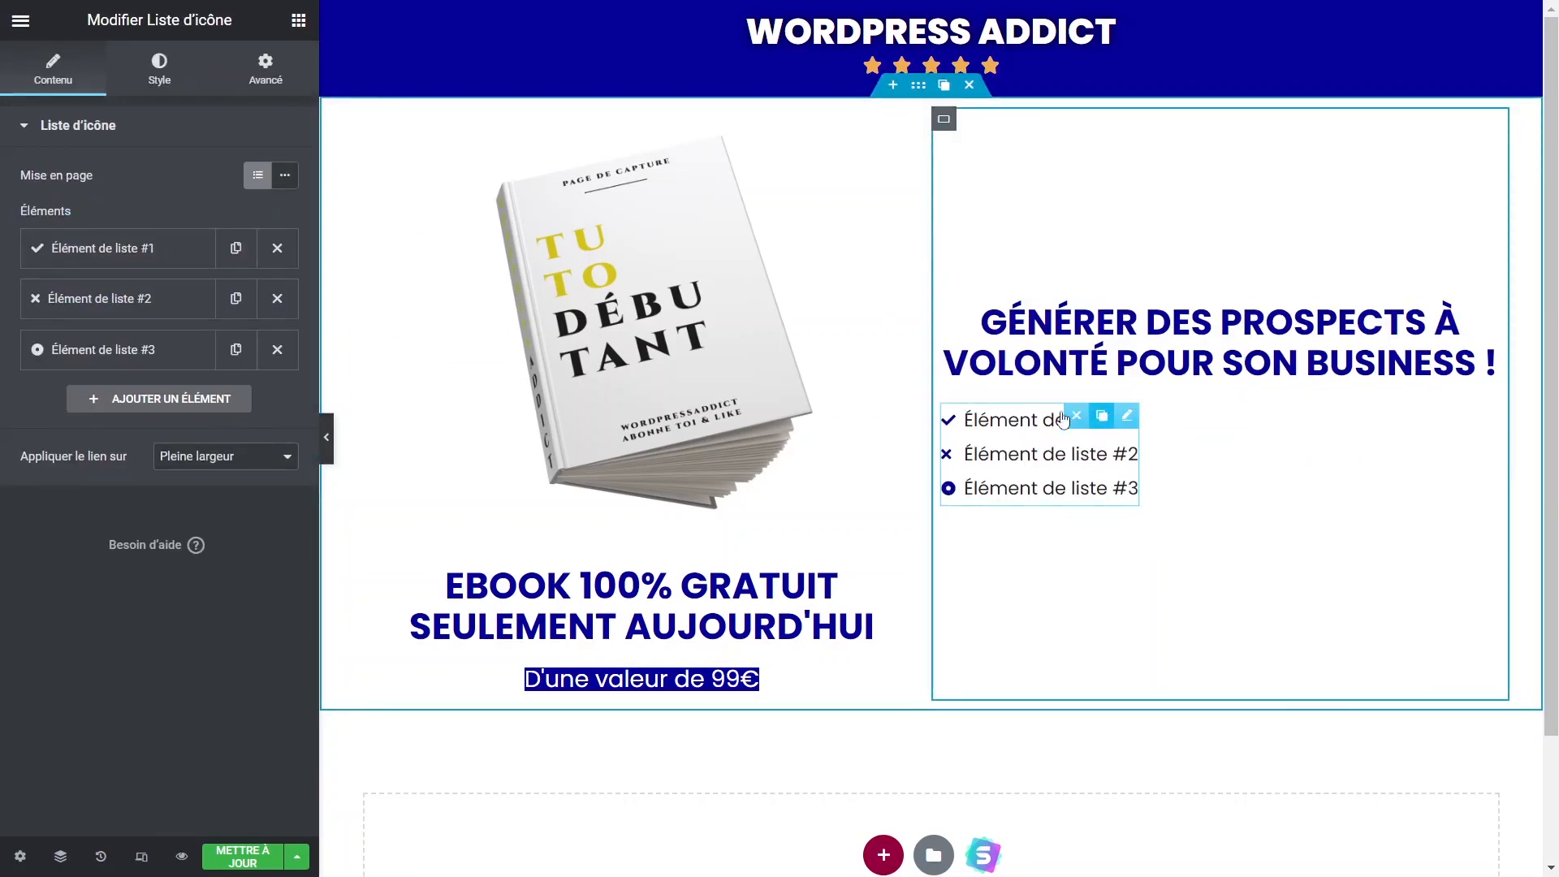
pyautogui.click(277, 298)
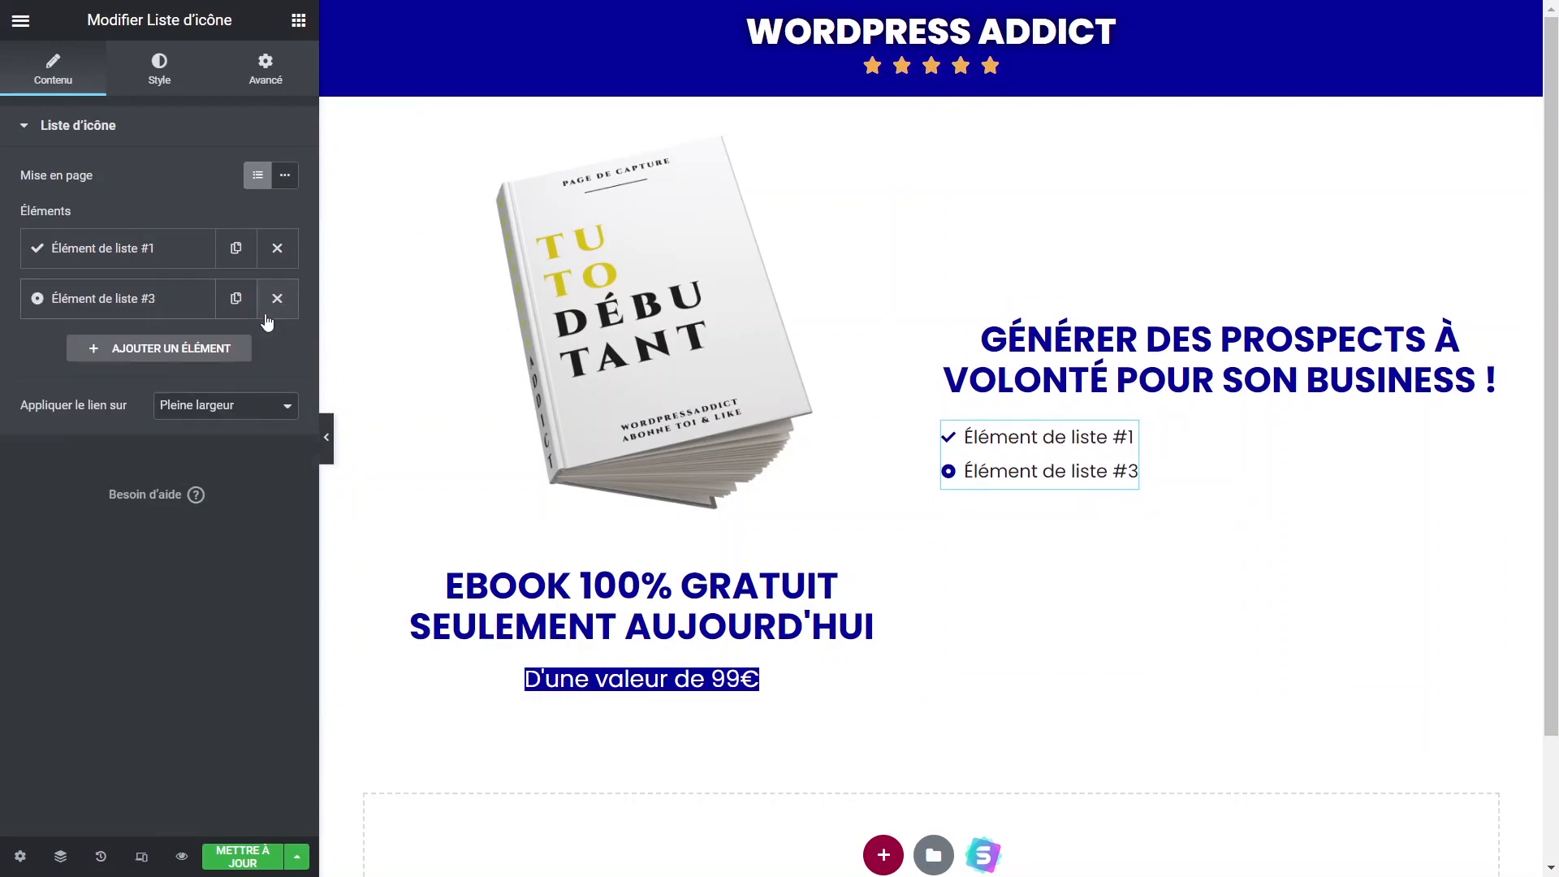
pyautogui.click(277, 298)
pyautogui.click(122, 248)
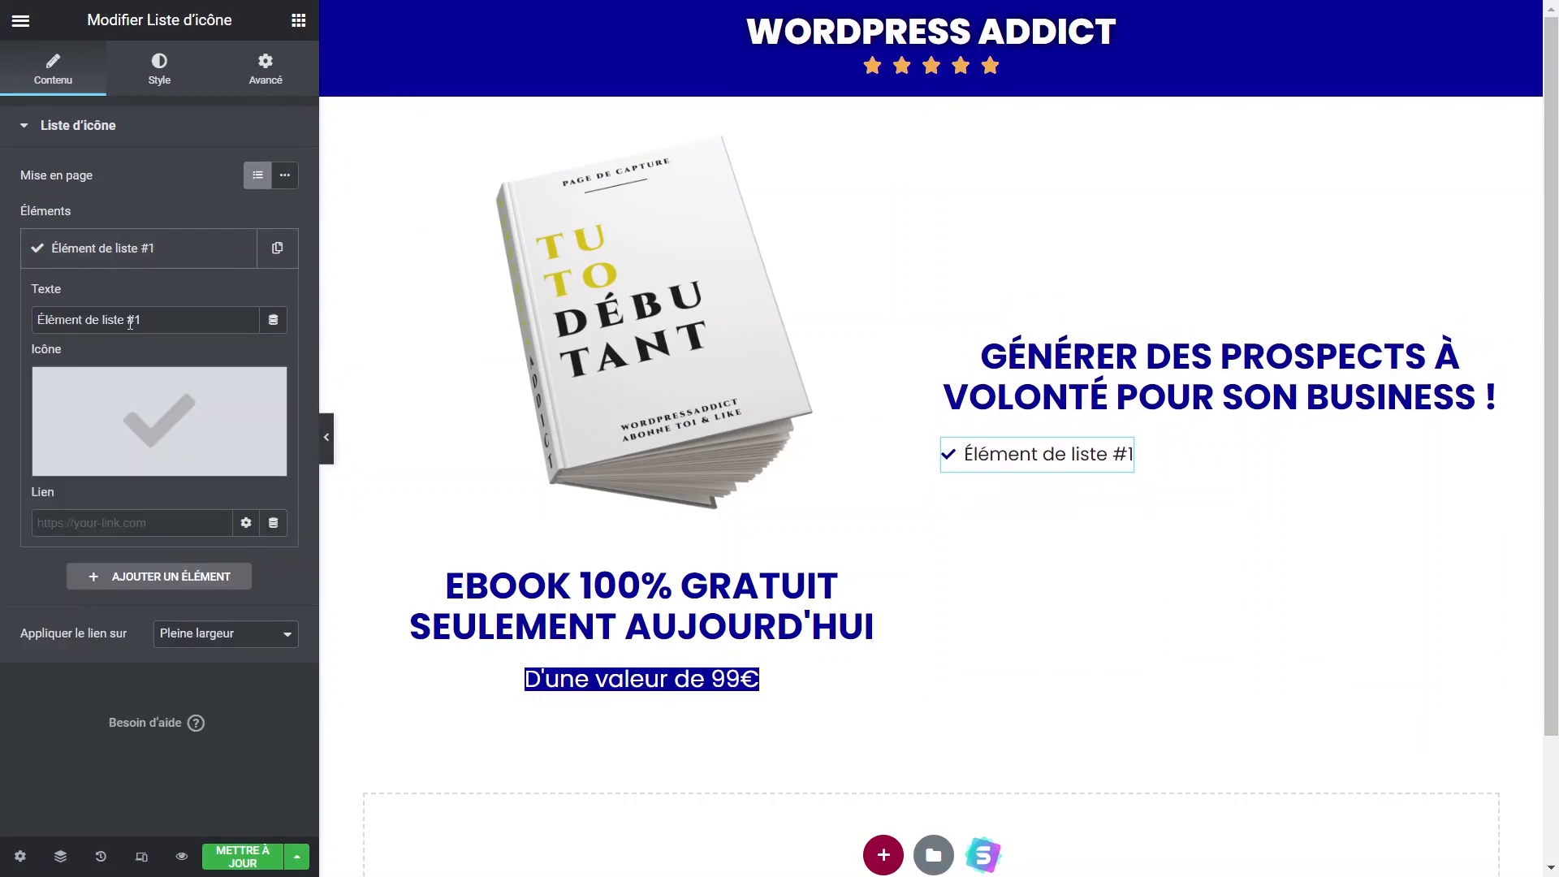
pyautogui.click(154, 419)
pyautogui.click(704, 351)
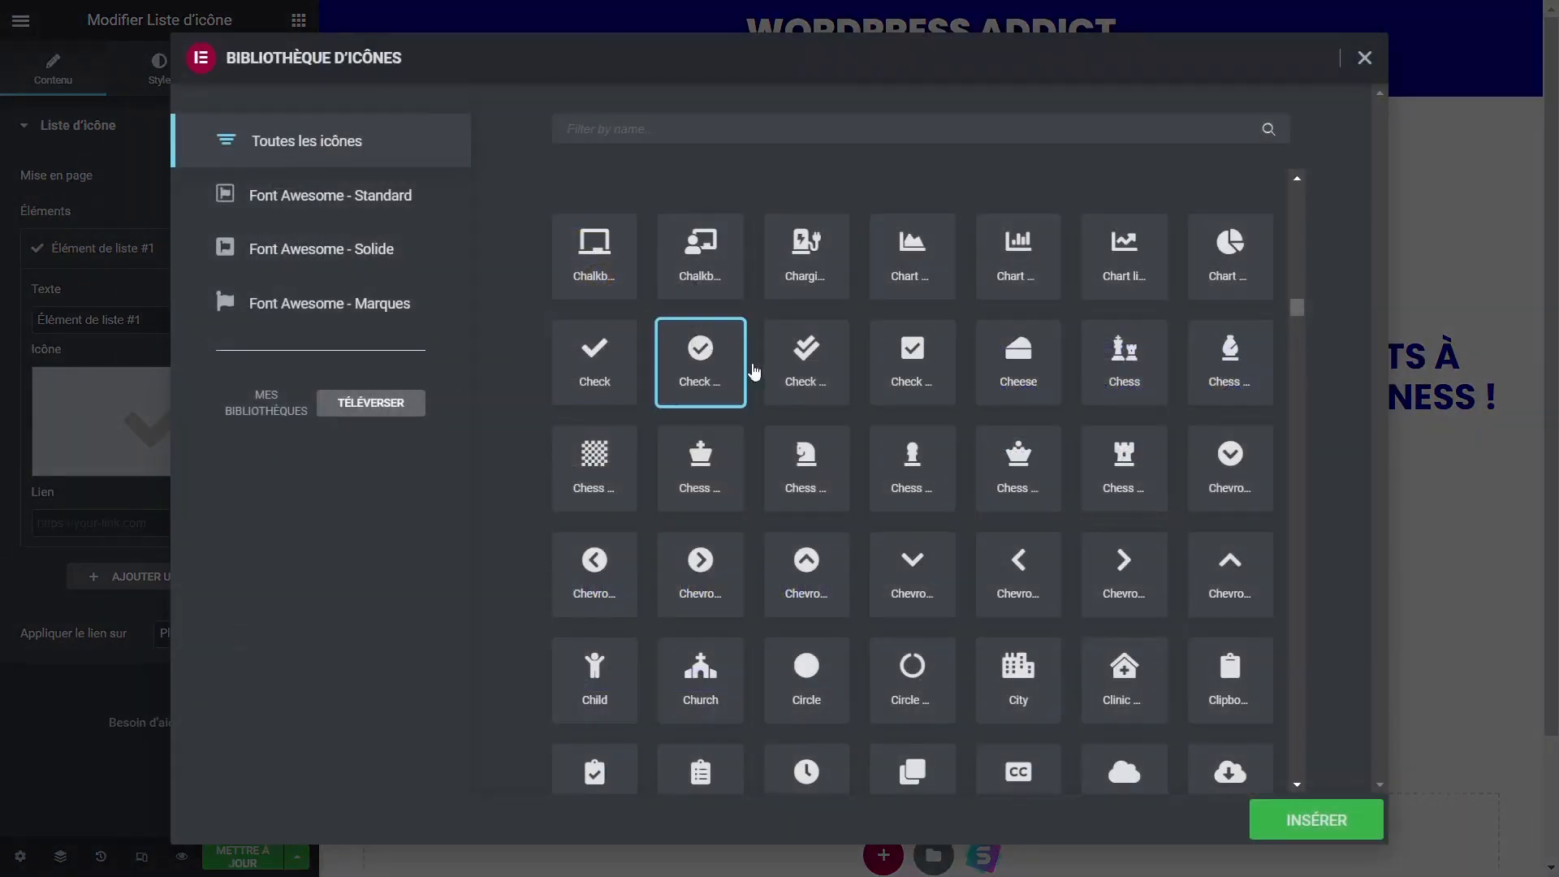
pyautogui.click(1317, 821)
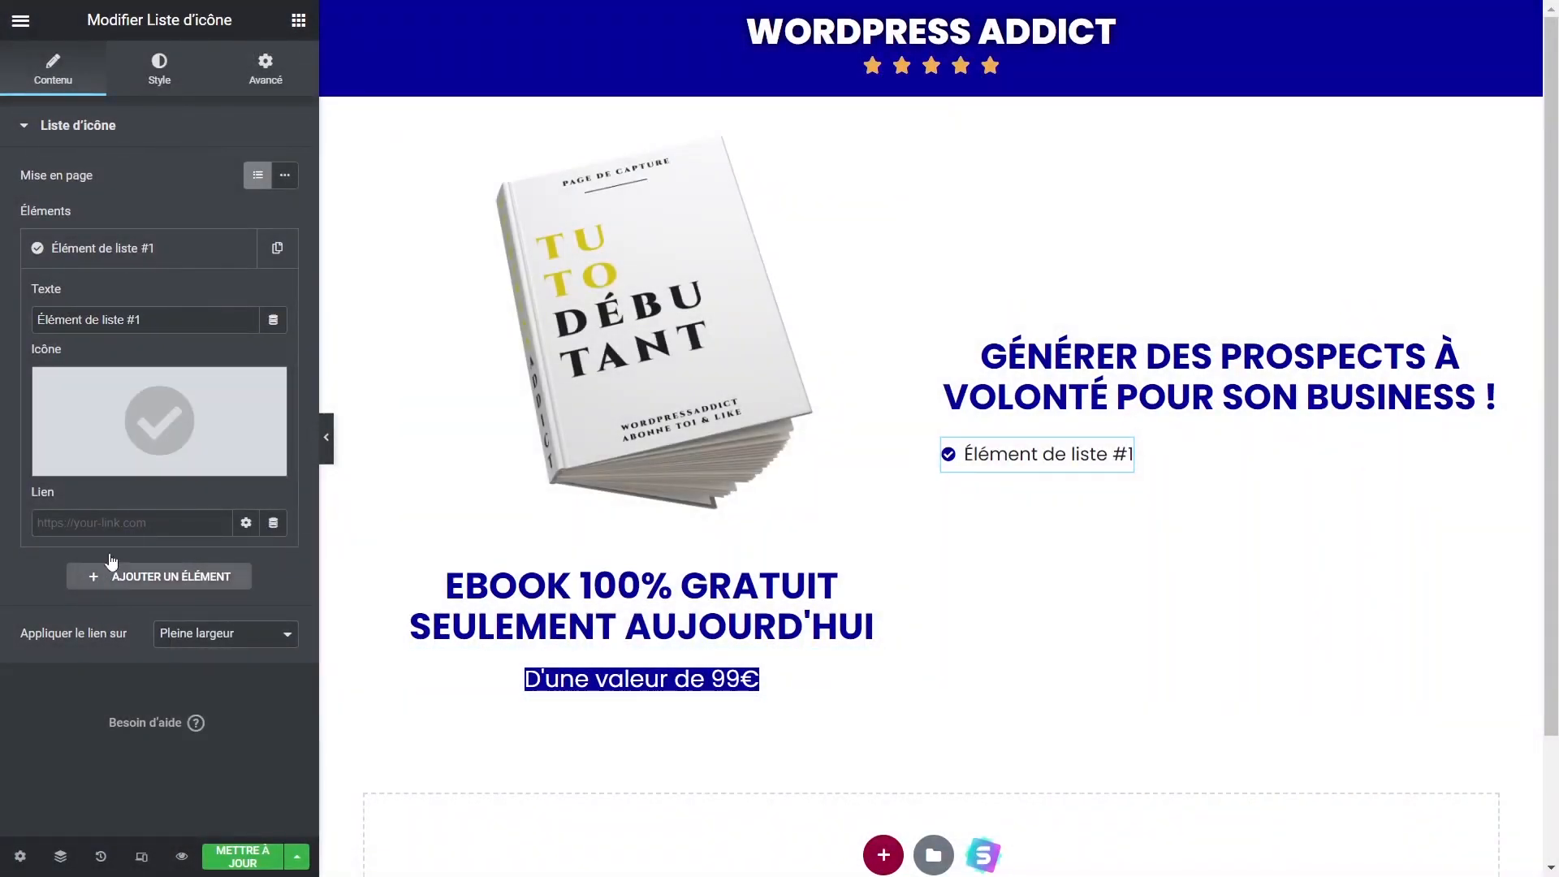
# Enlarge the list icons to 18 px, duplicate an item to the end, and save the page.
pyautogui.click(155, 73)
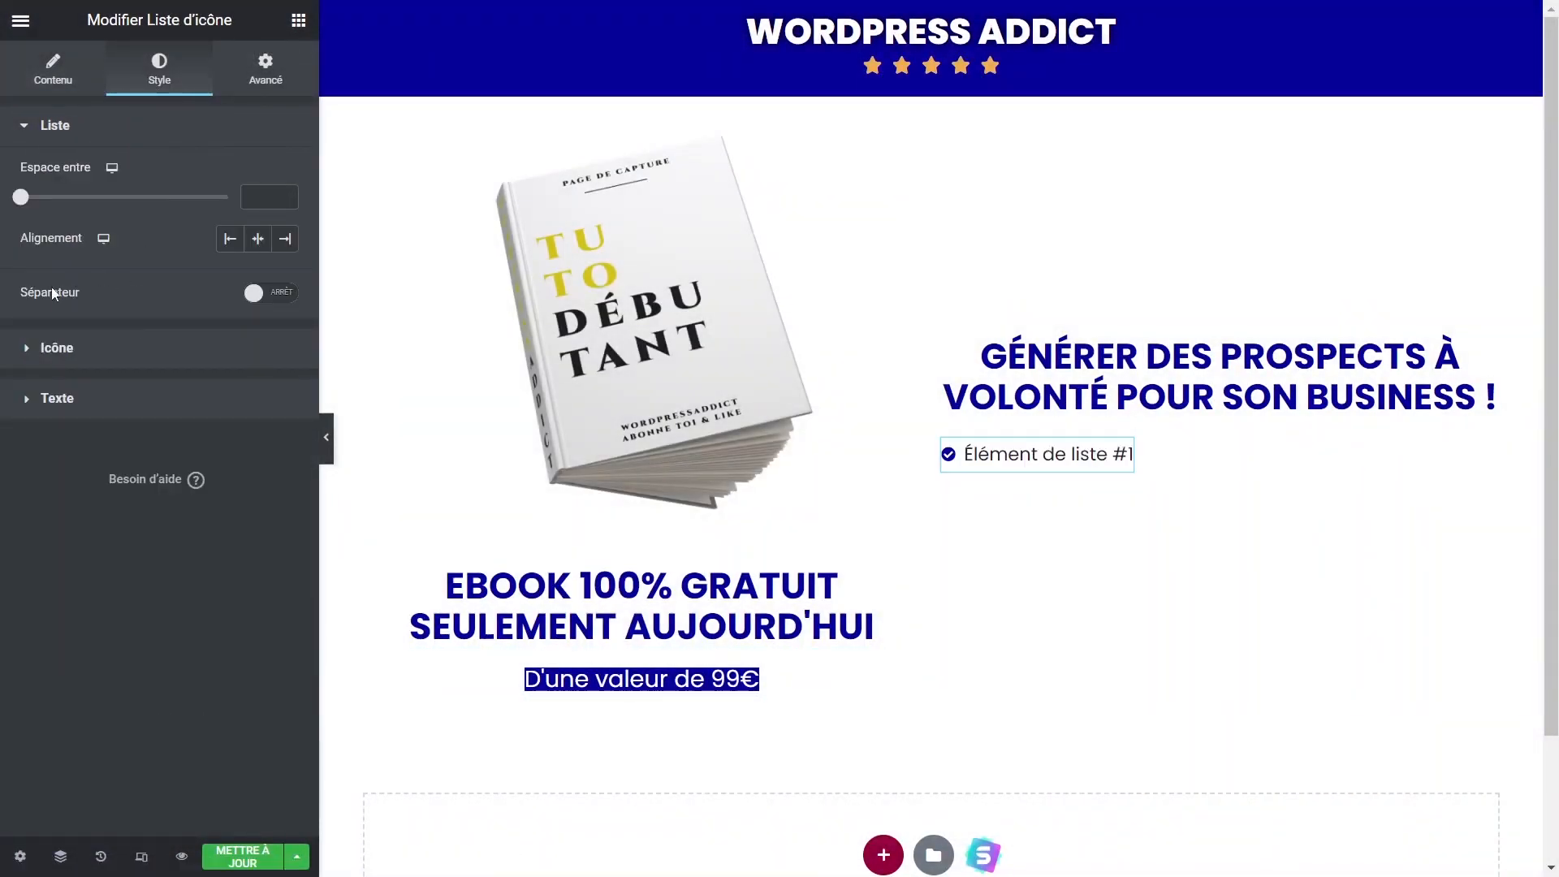
pyautogui.click(75, 348)
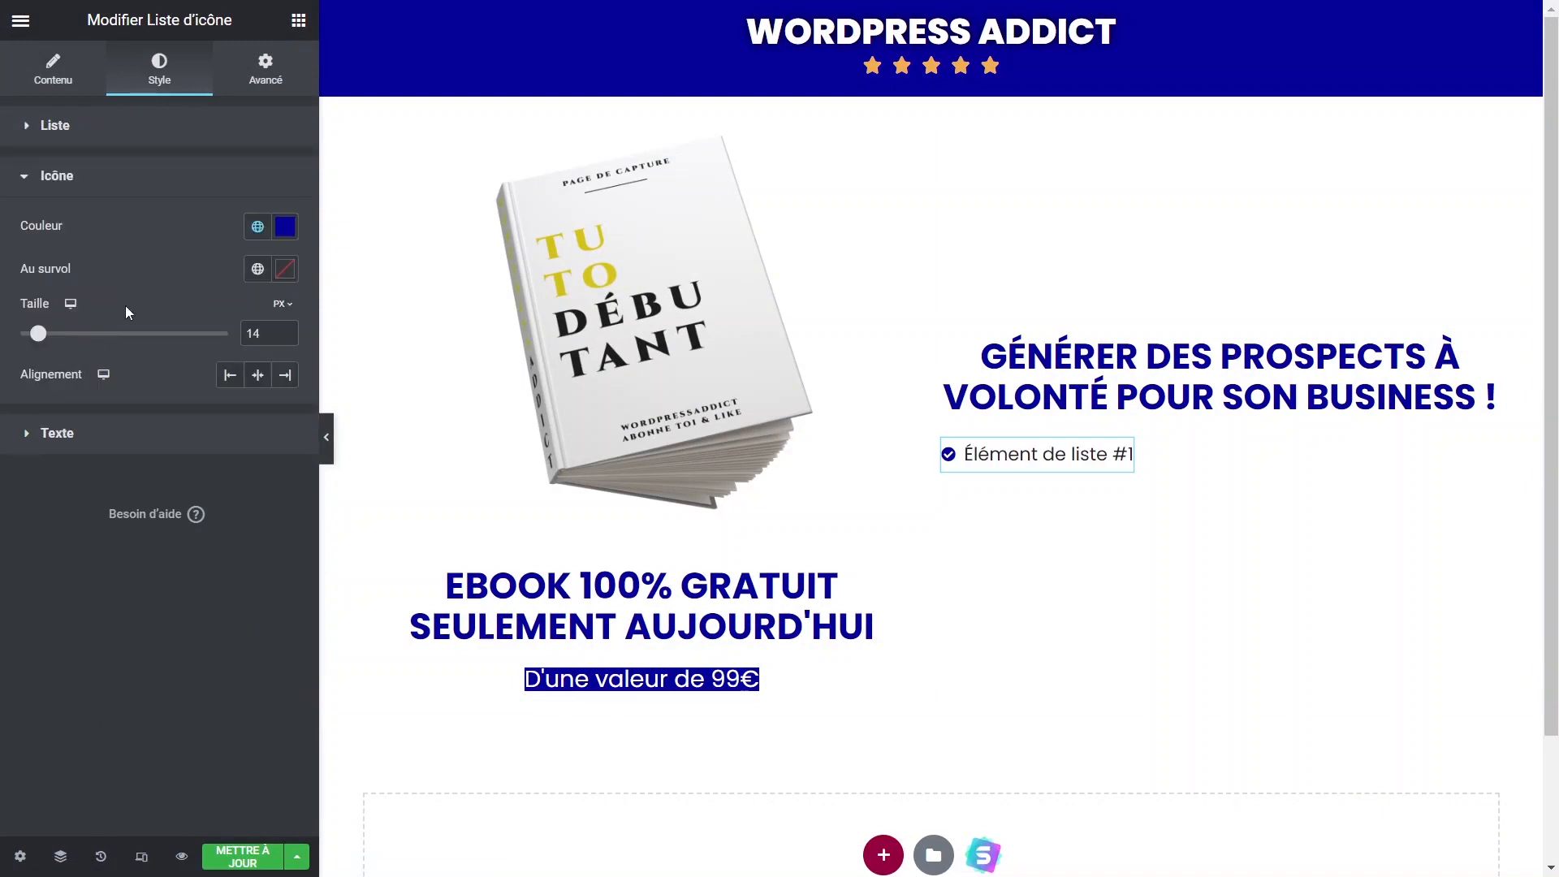
pyautogui.moveTo(45, 338); pyautogui.dragTo(51, 341)
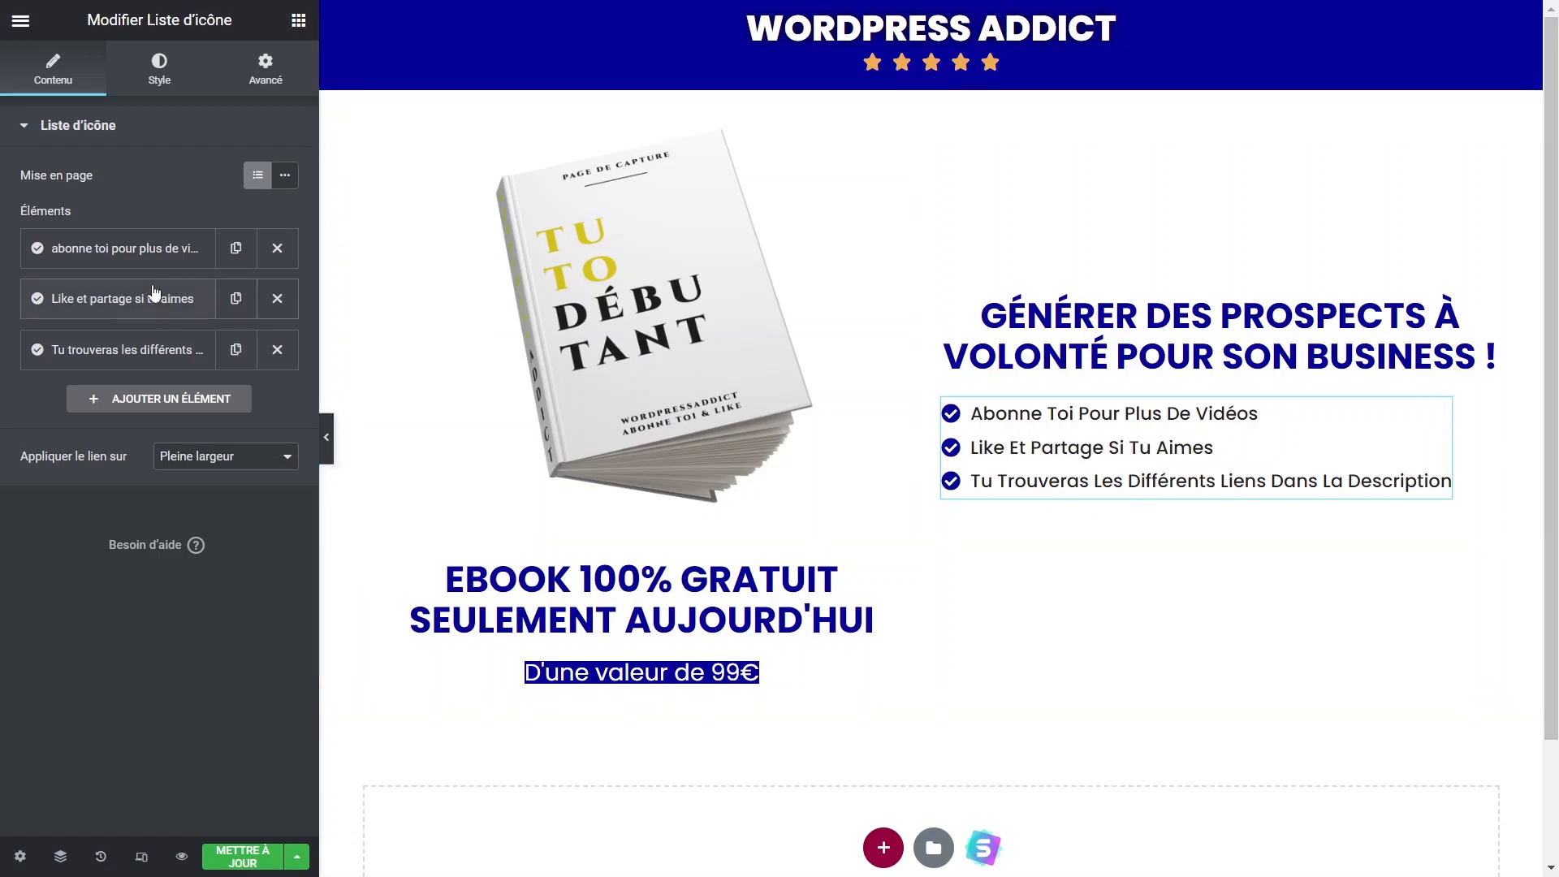
pyautogui.click(235, 248)
pyautogui.moveTo(117, 300); pyautogui.dragTo(121, 402)
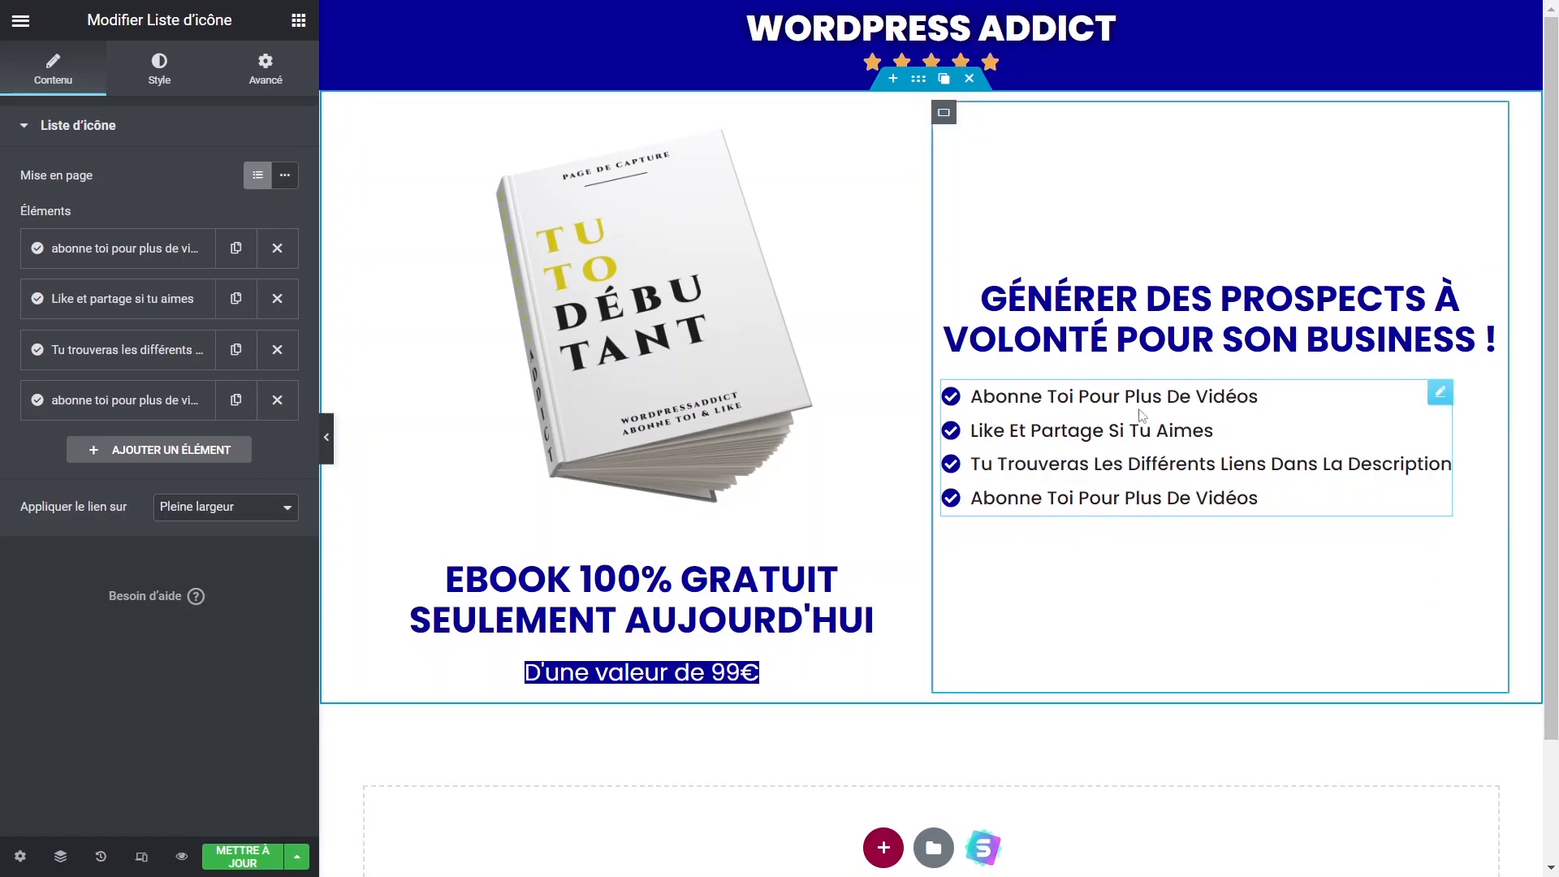
pyautogui.click(262, 854)
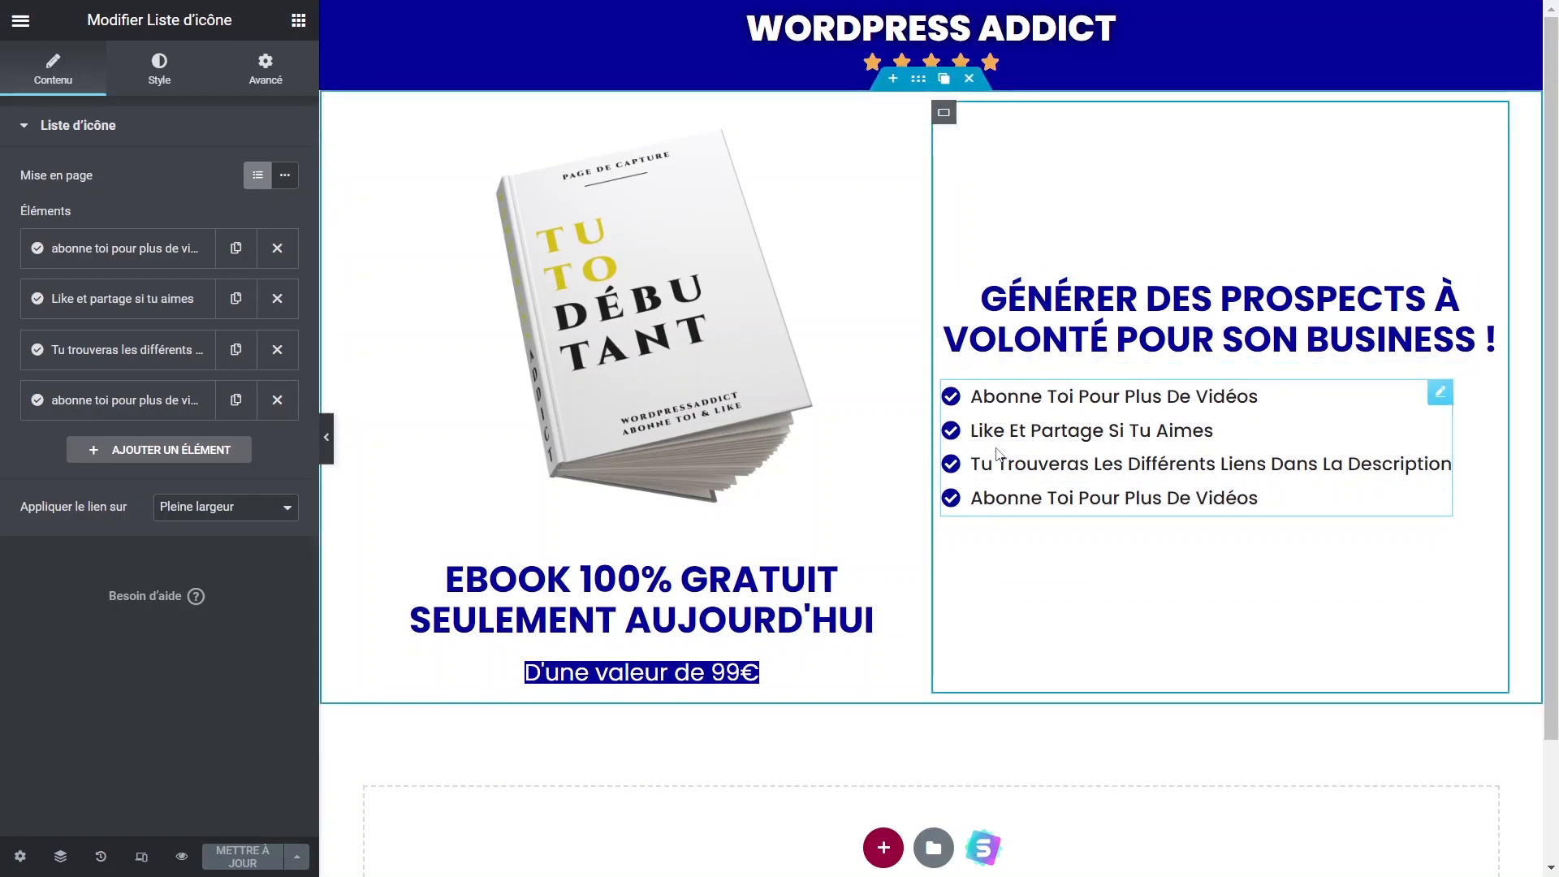
pyautogui.hotkey('ctrl', 'Tab')
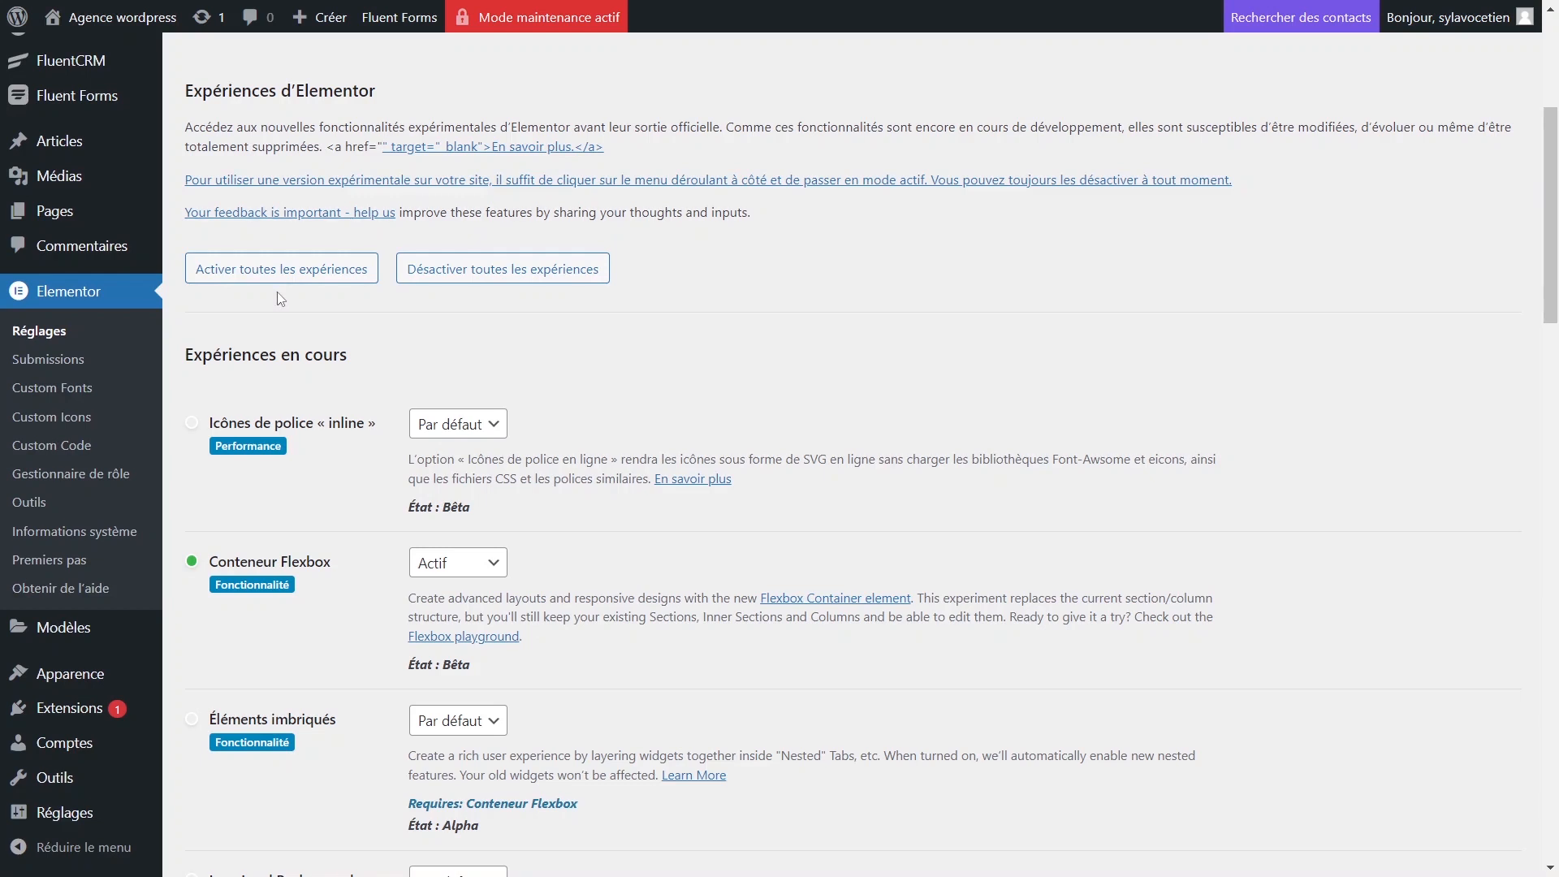
# From the Fluent Forms form list, delete the Capture ebook form and confirm.
pyautogui.moveTo(102, 104)
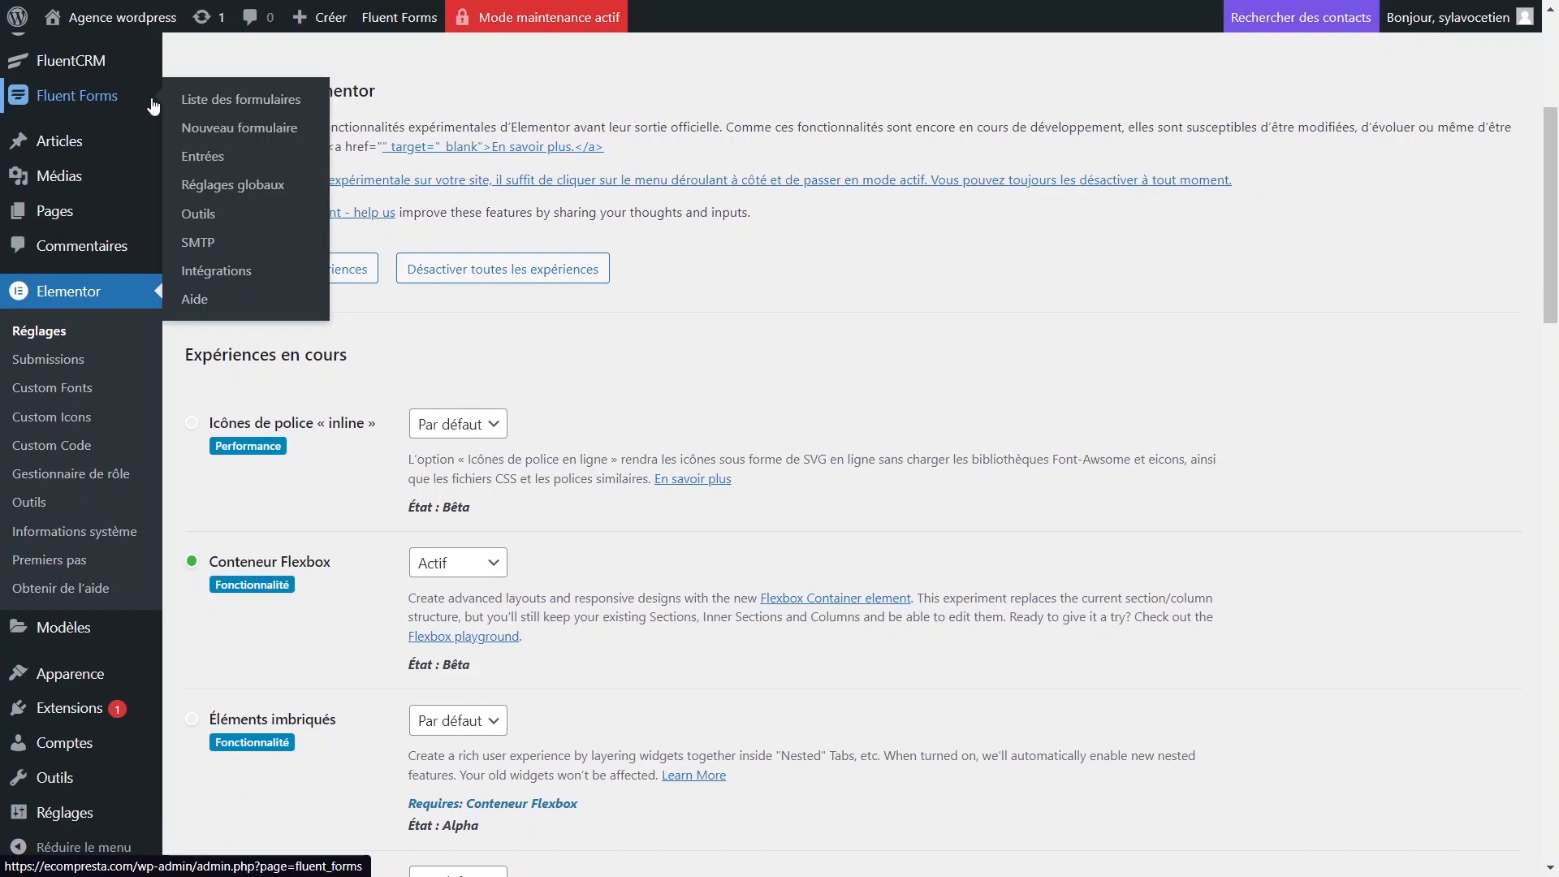
pyautogui.click(239, 114)
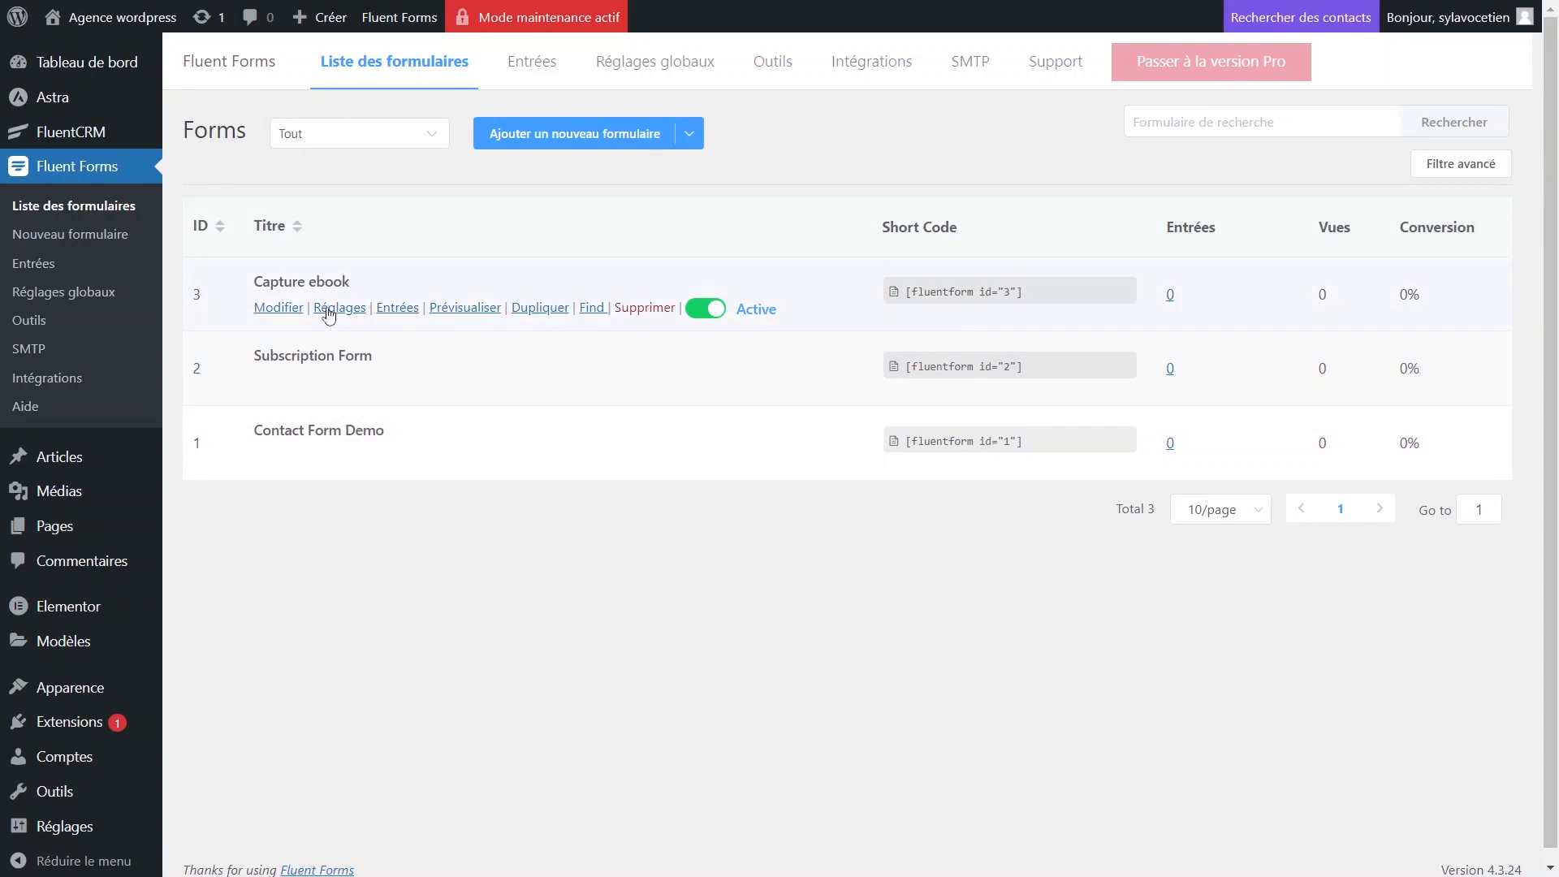
pyautogui.click(668, 308)
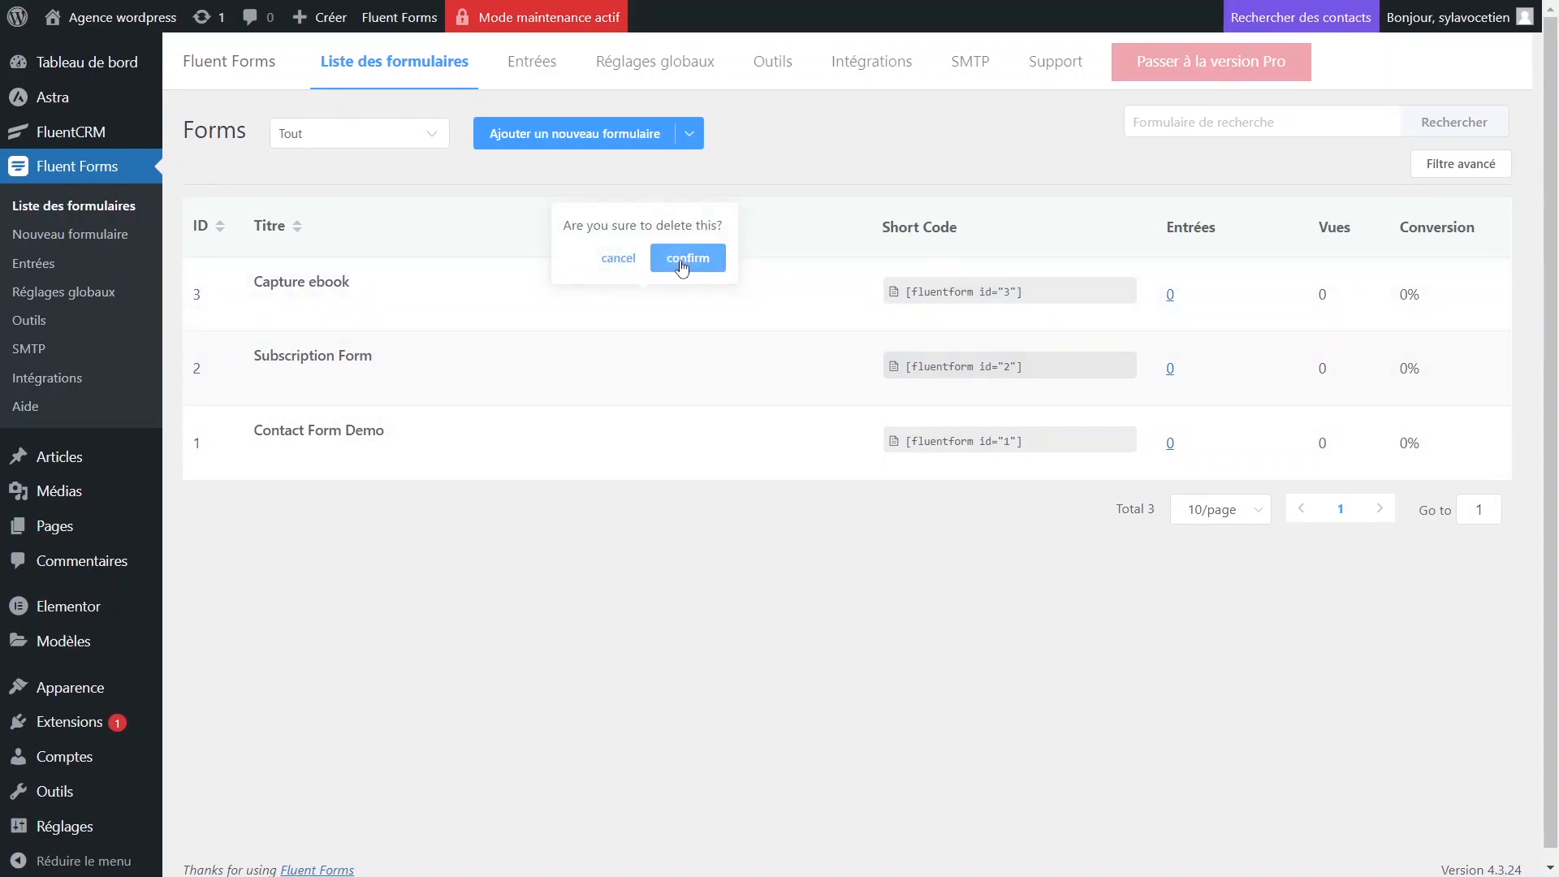
pyautogui.click(687, 258)
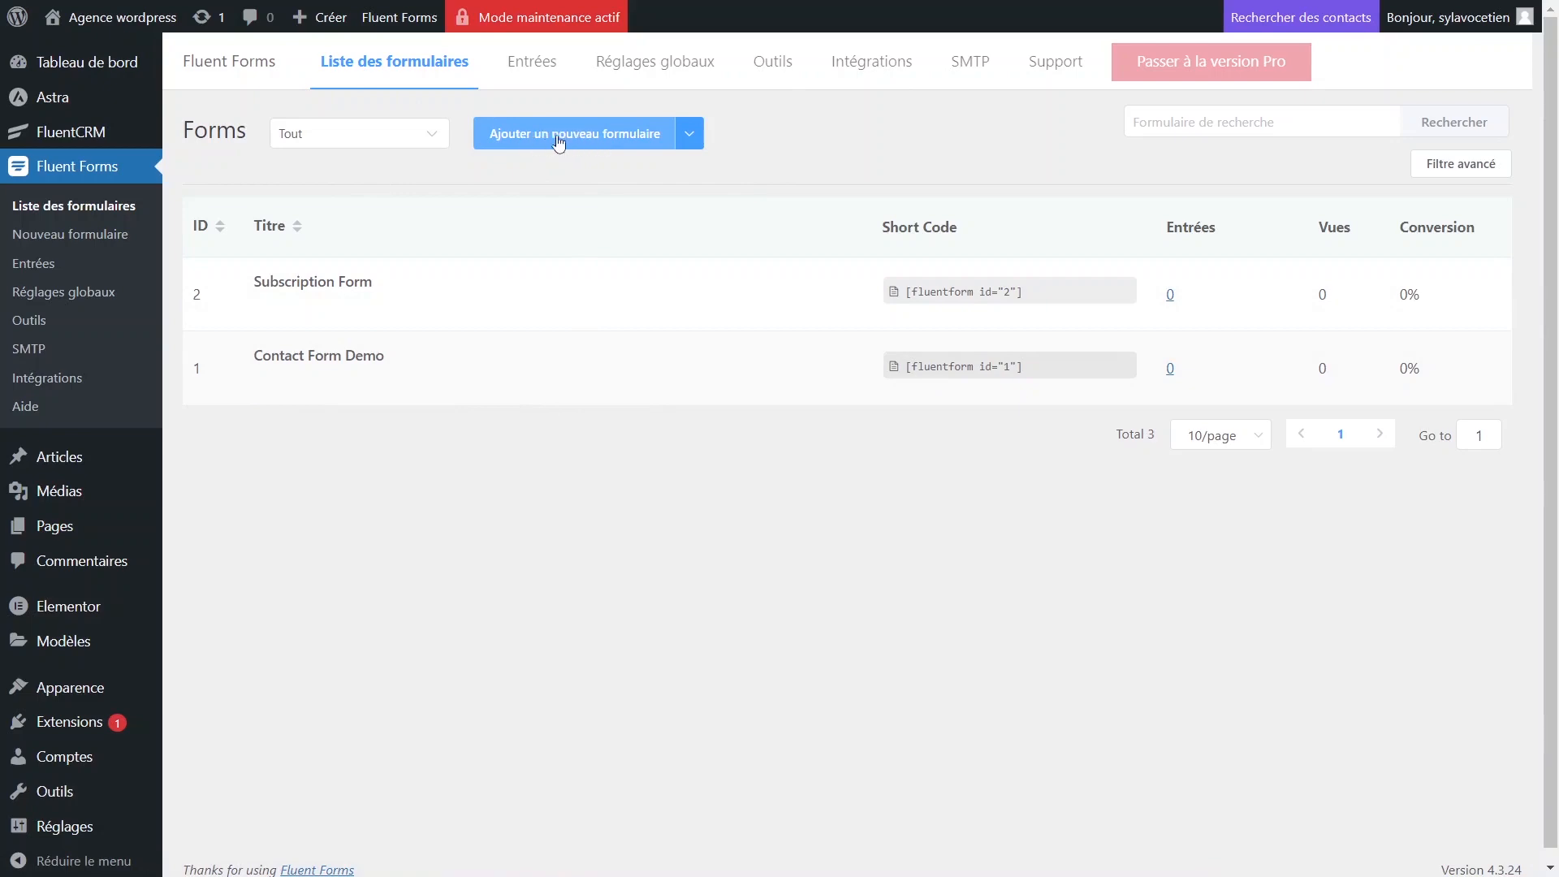
pyautogui.click(634, 133)
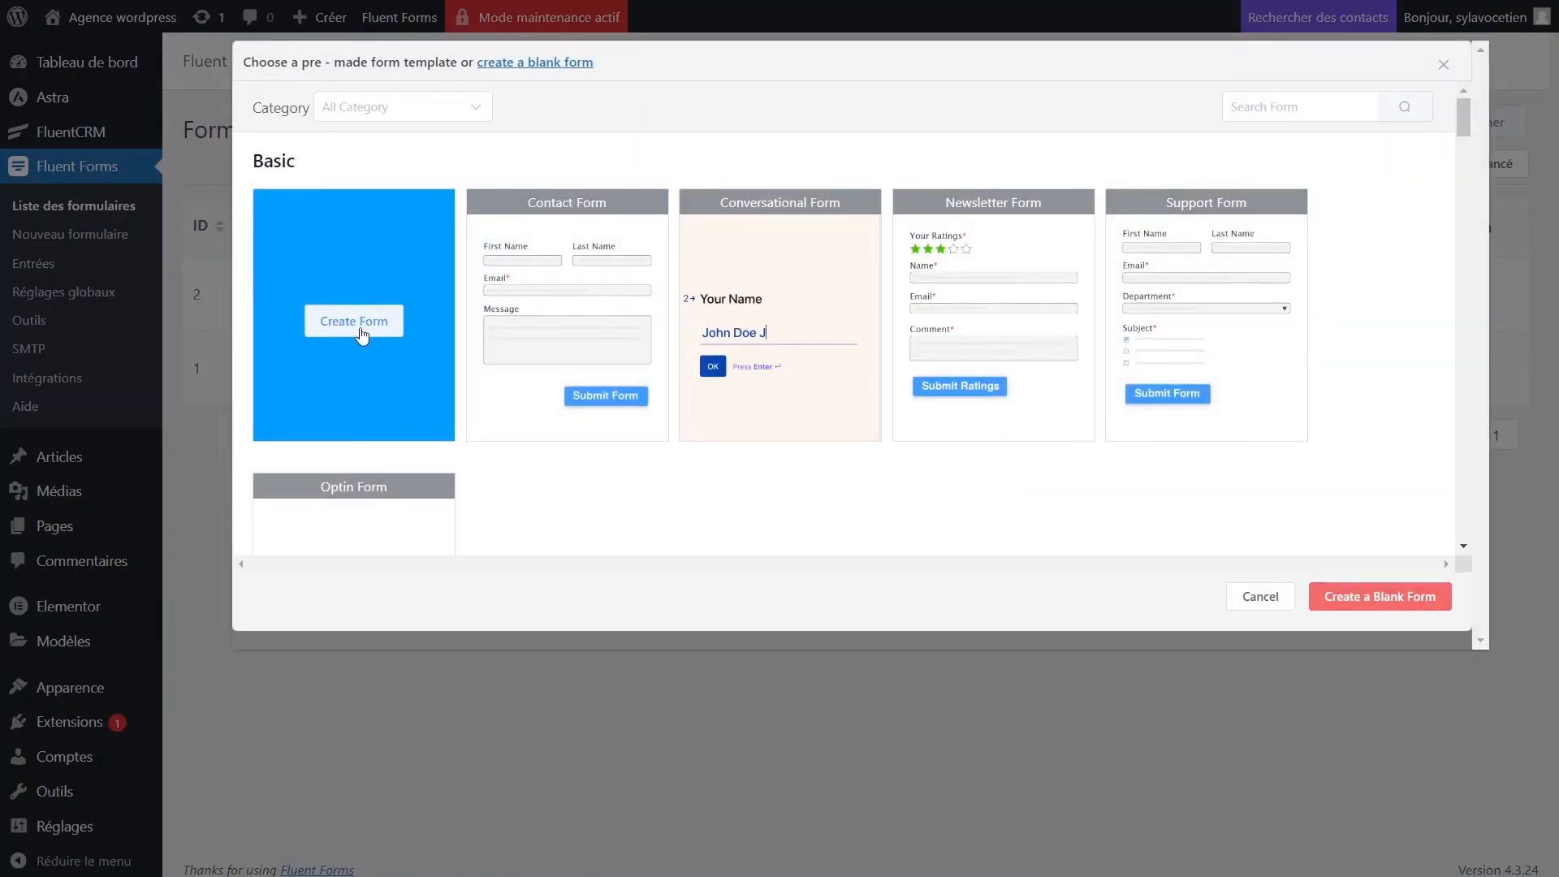
# Create a blank Fluent Forms form and rename it 'tuto capture'.
pyautogui.click(357, 330)
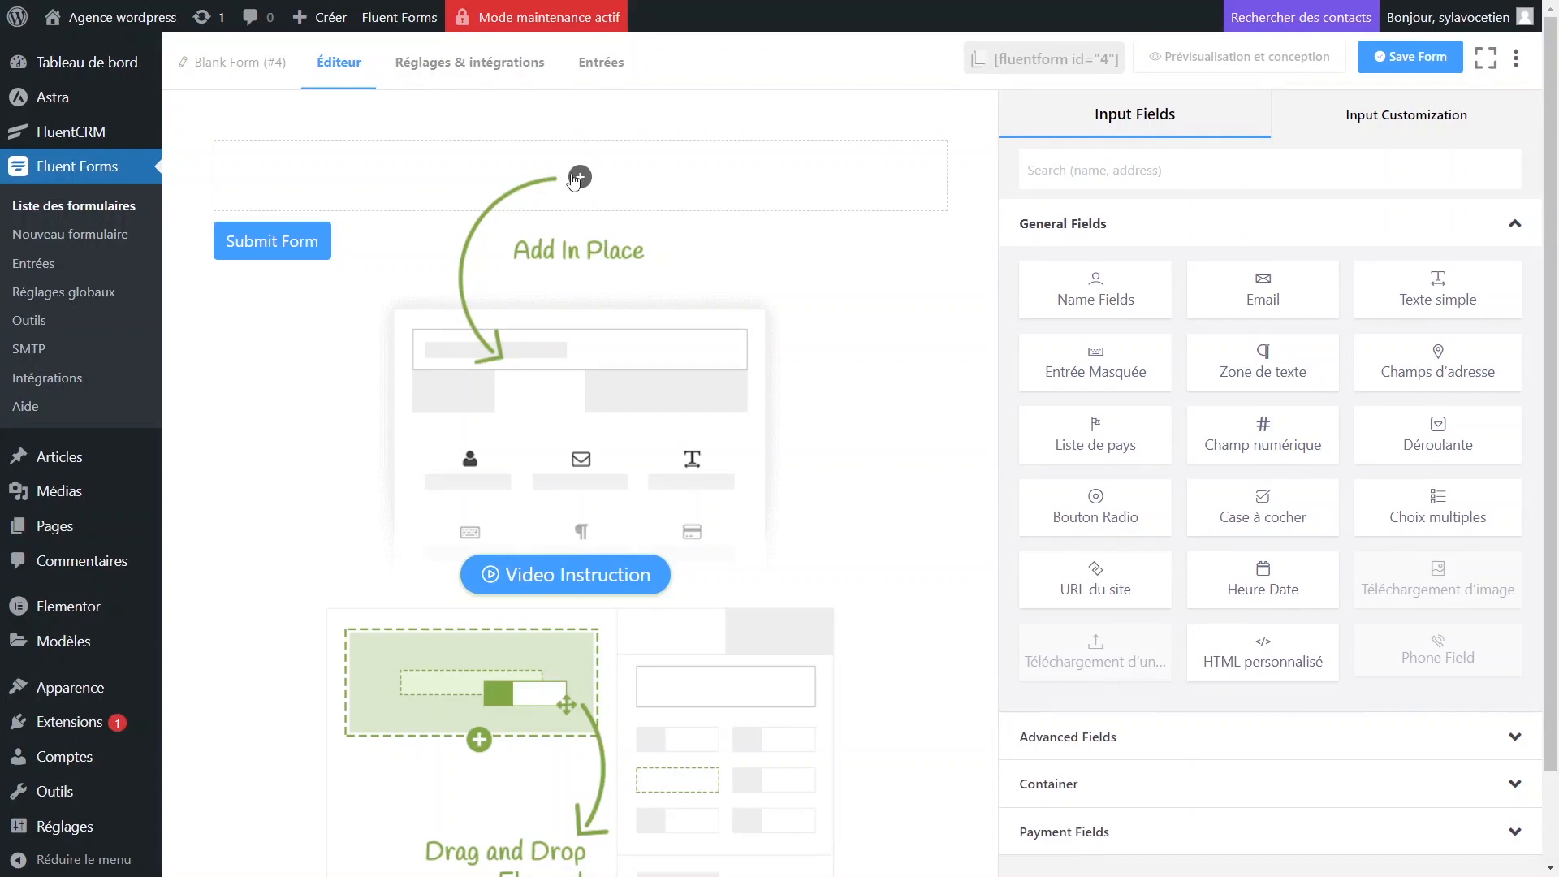
pyautogui.click(246, 65)
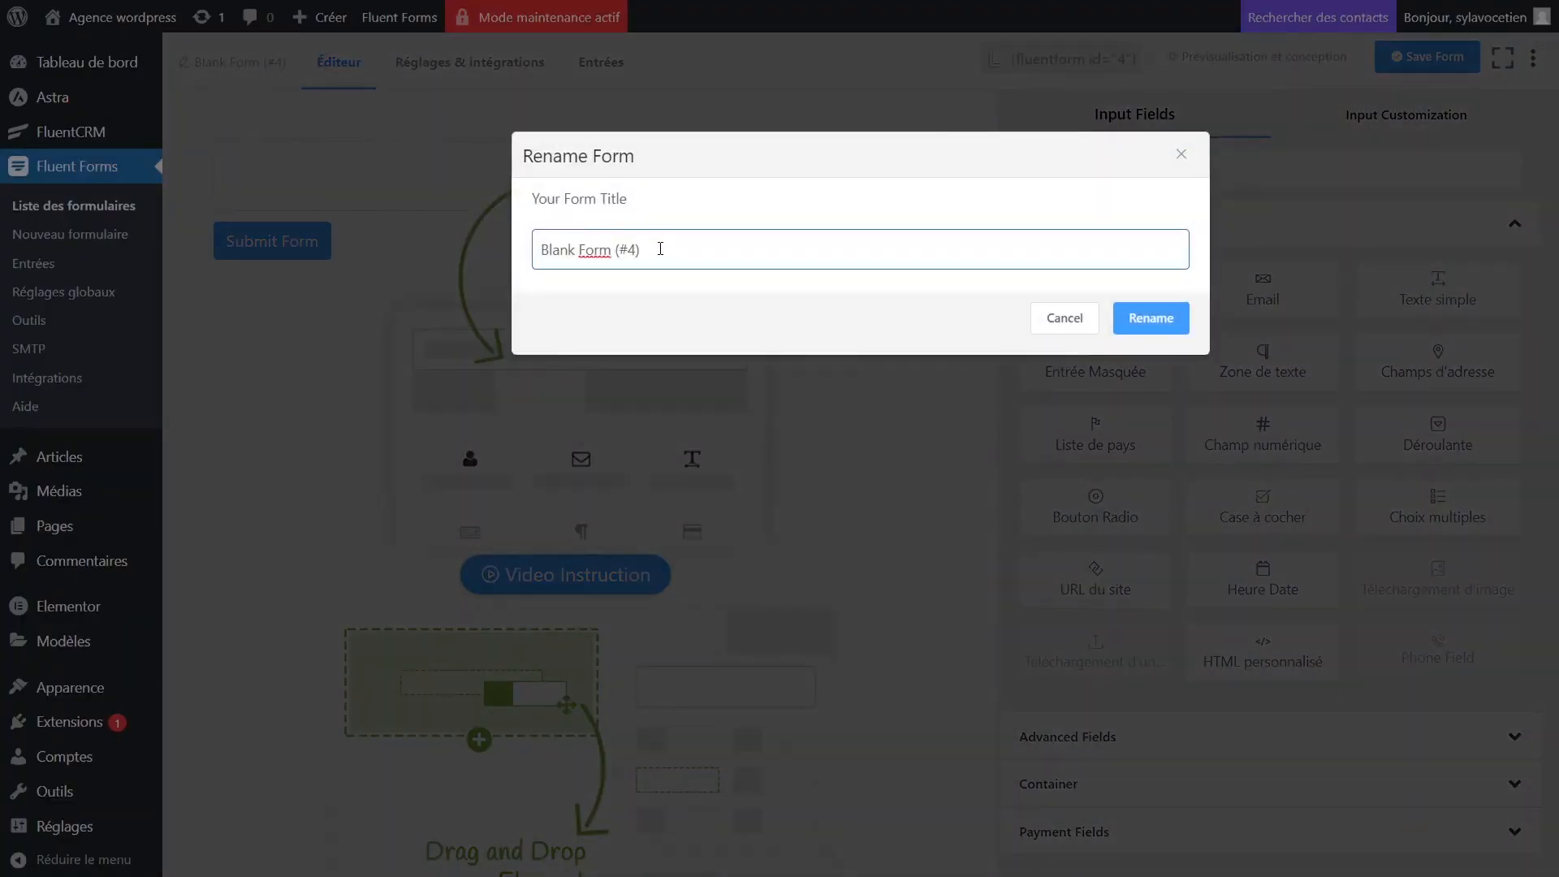
pyautogui.moveTo(677, 249); pyautogui.dragTo(436, 248)
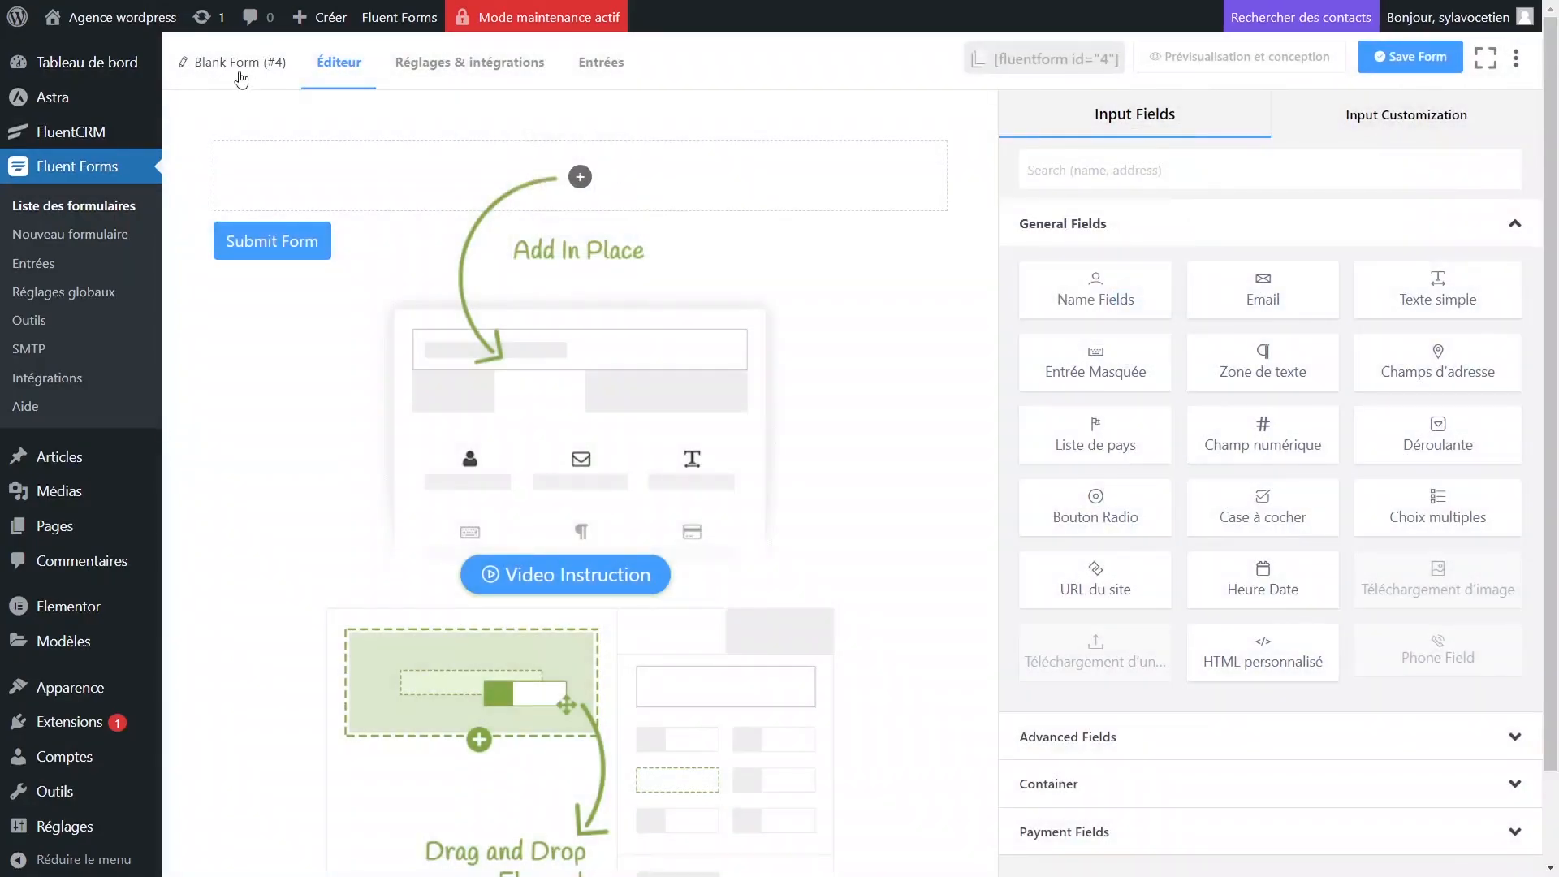
pyautogui.click(242, 71)
pyautogui.write('Pa')
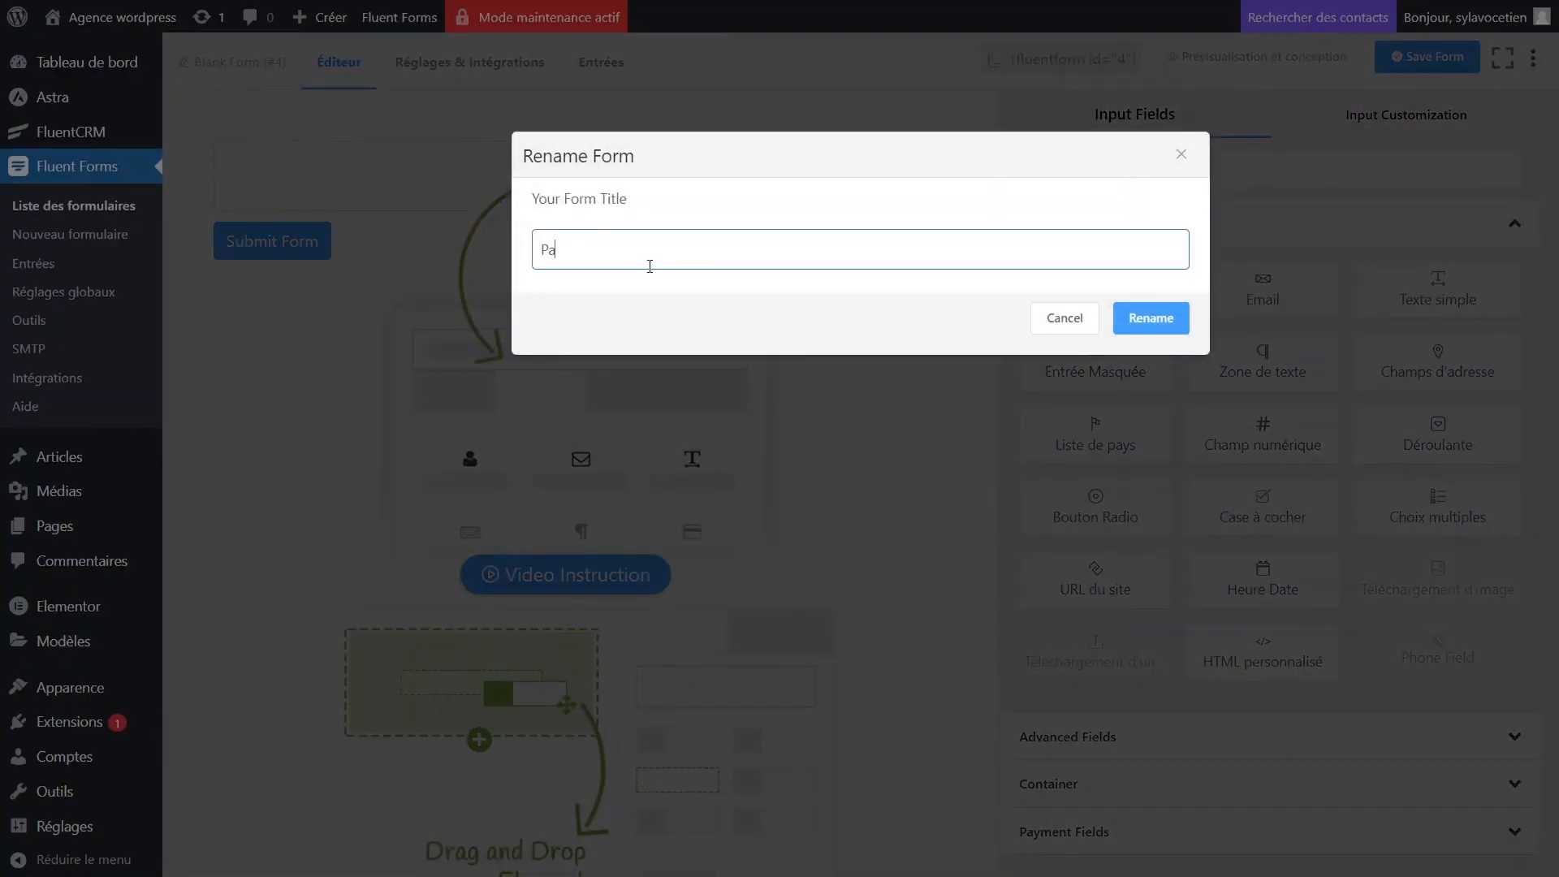
pyautogui.press('BackSpace')
pyautogui.write('tuto capture')
pyautogui.click(1174, 319)
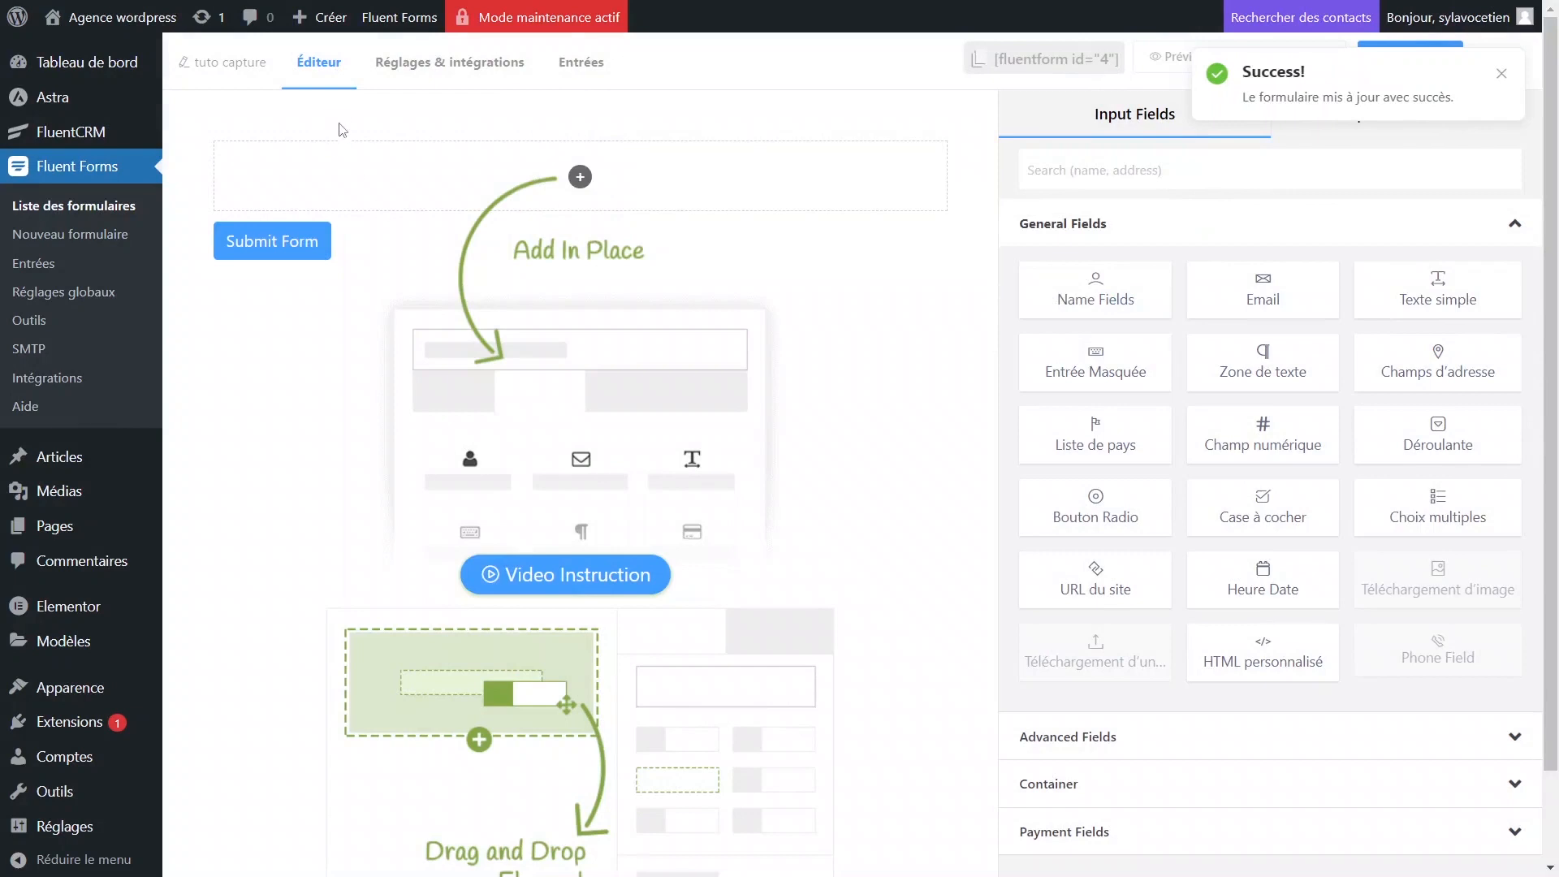
pyautogui.click(580, 177)
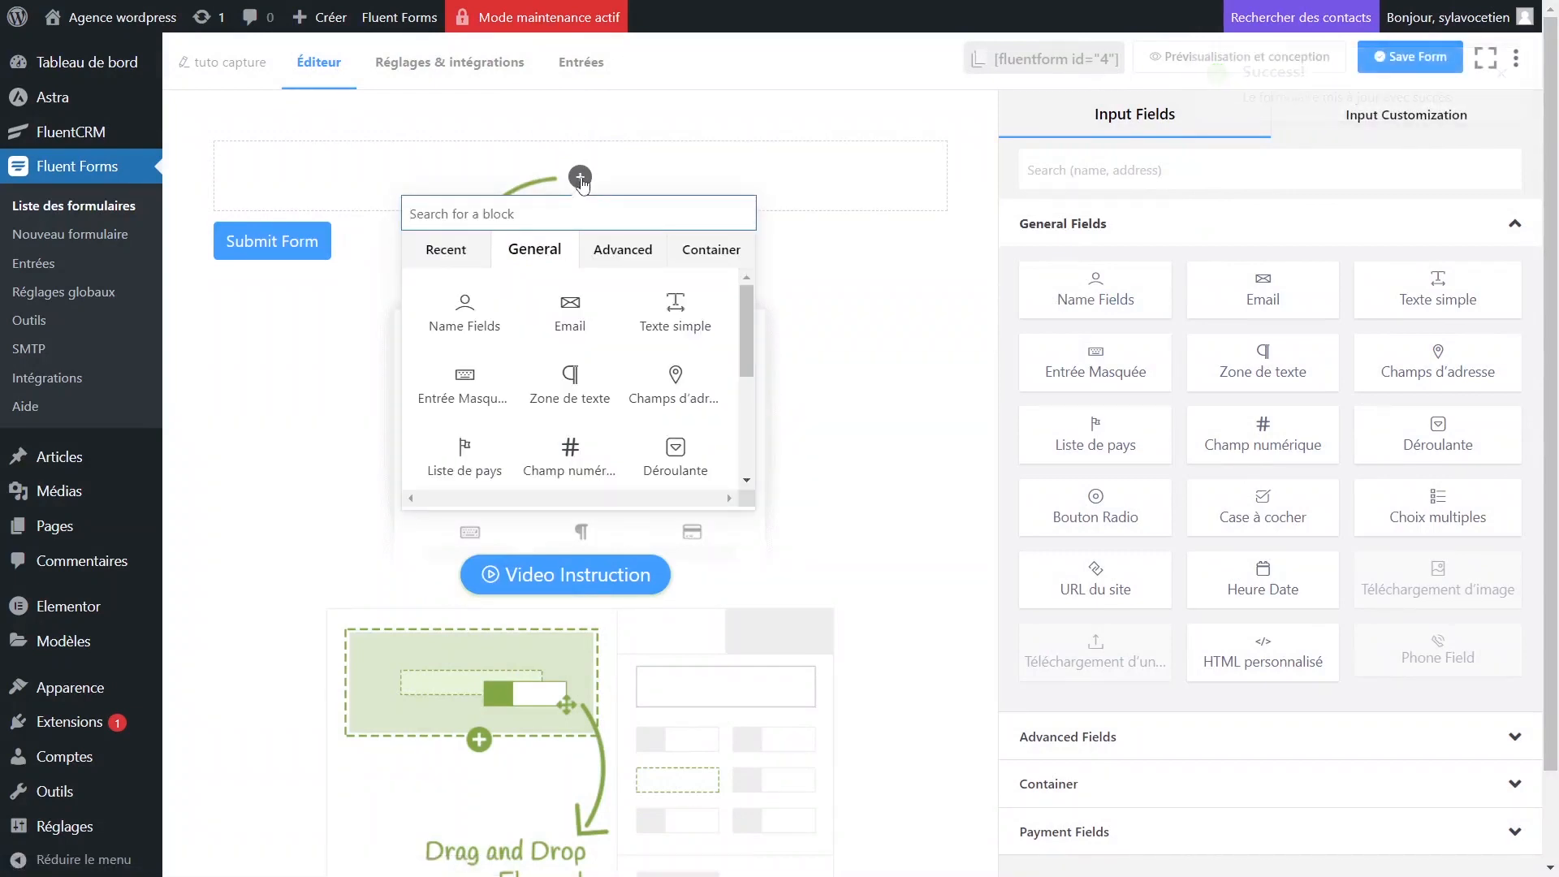
# Add a first and last name field to the form and make Prénom required.
pyautogui.moveTo(1095, 291); pyautogui.dragTo(541, 172)
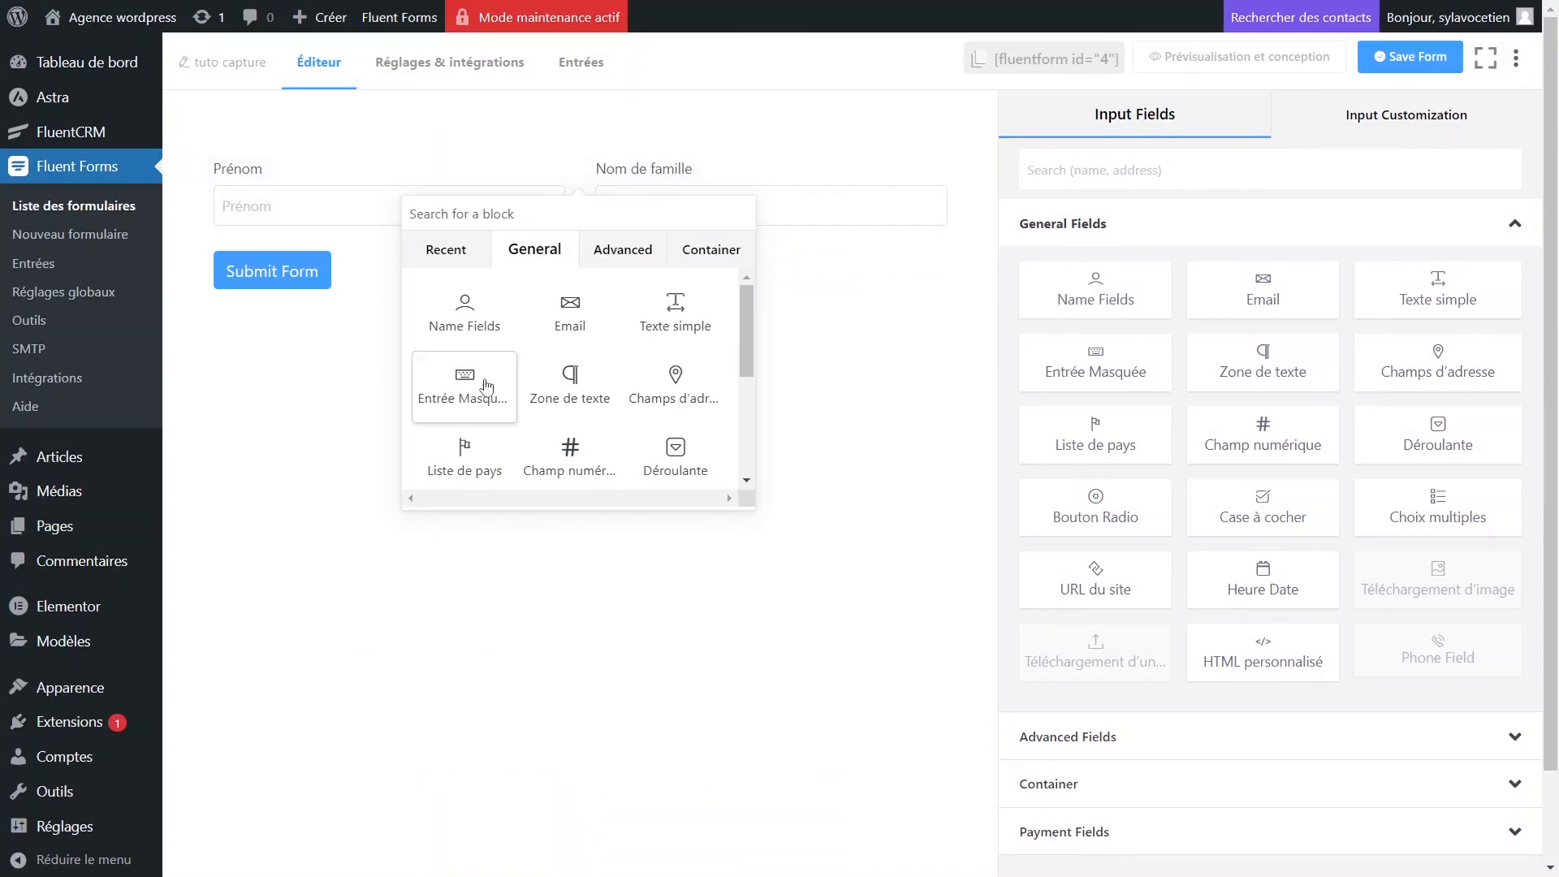
pyautogui.click(835, 430)
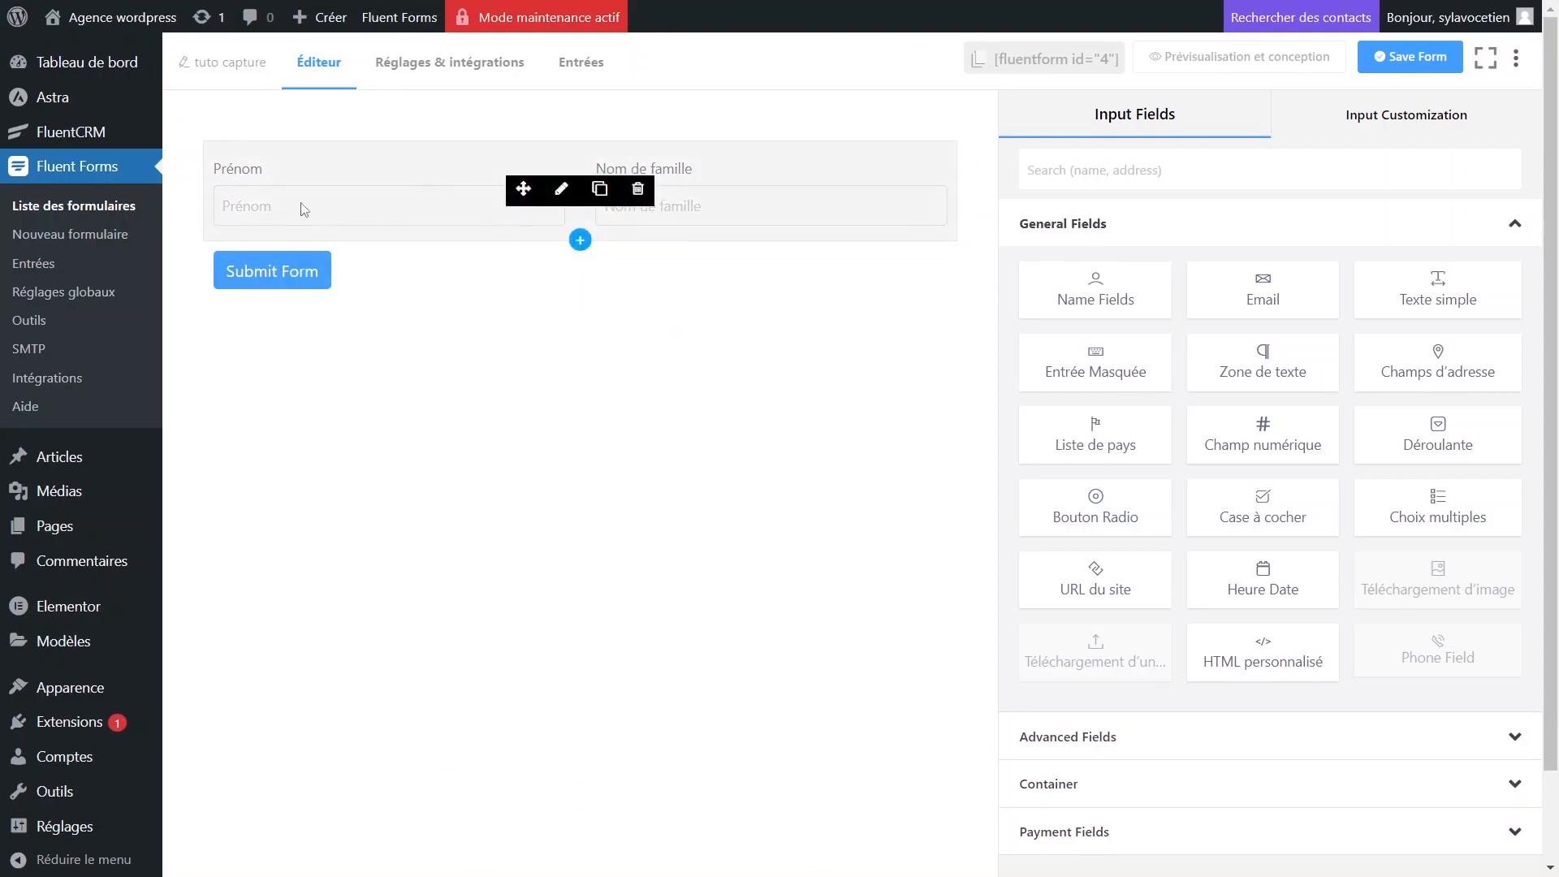
pyautogui.click(562, 189)
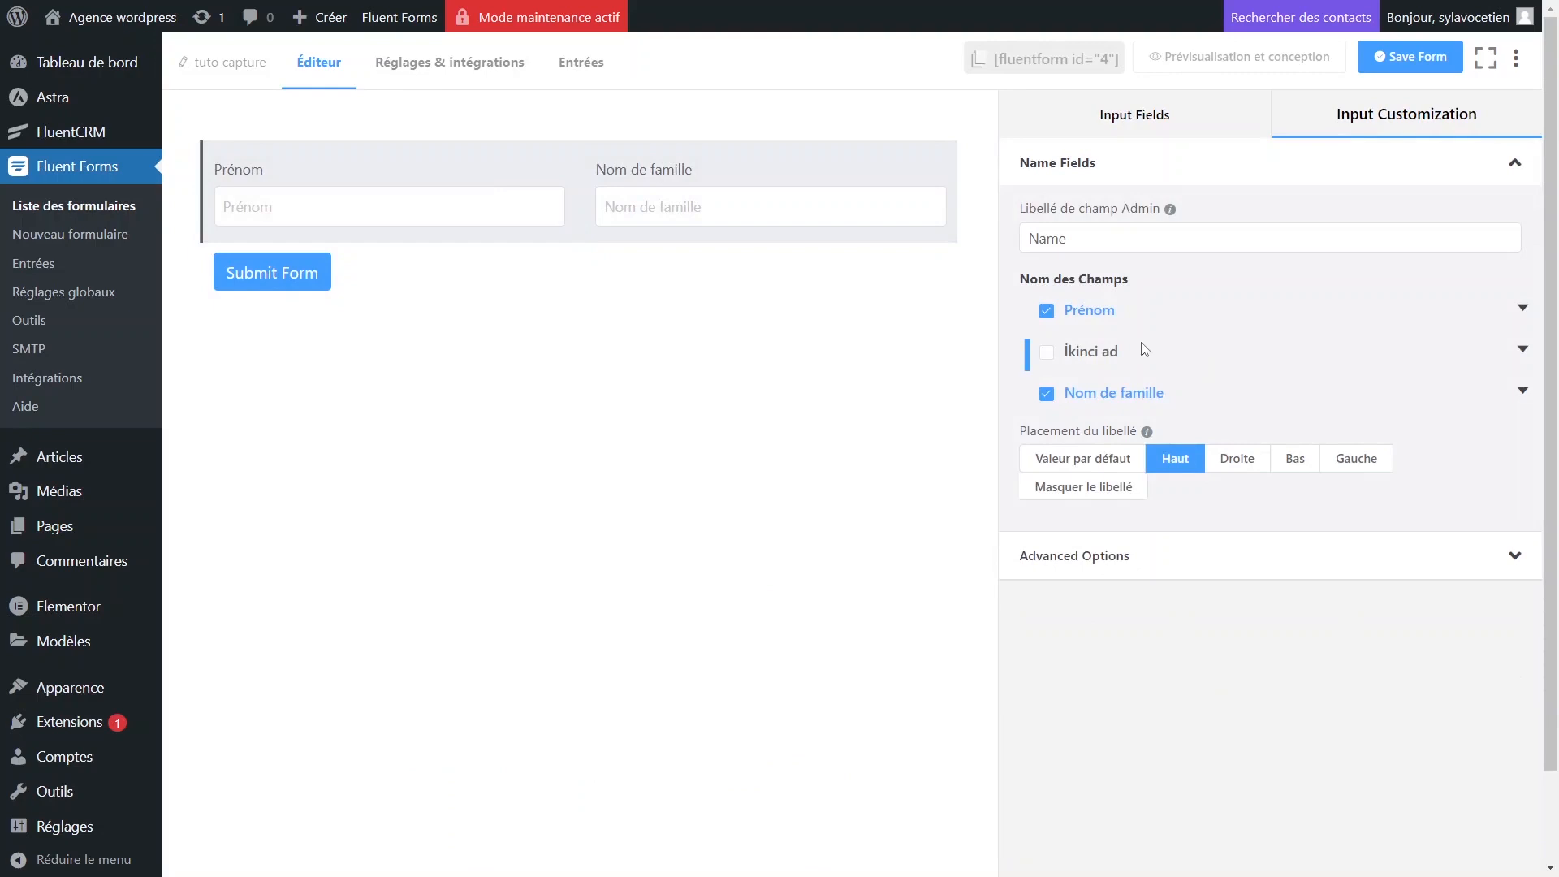
pyautogui.click(1106, 313)
pyautogui.click(1089, 319)
pyautogui.click(1523, 308)
pyautogui.click(1194, 555)
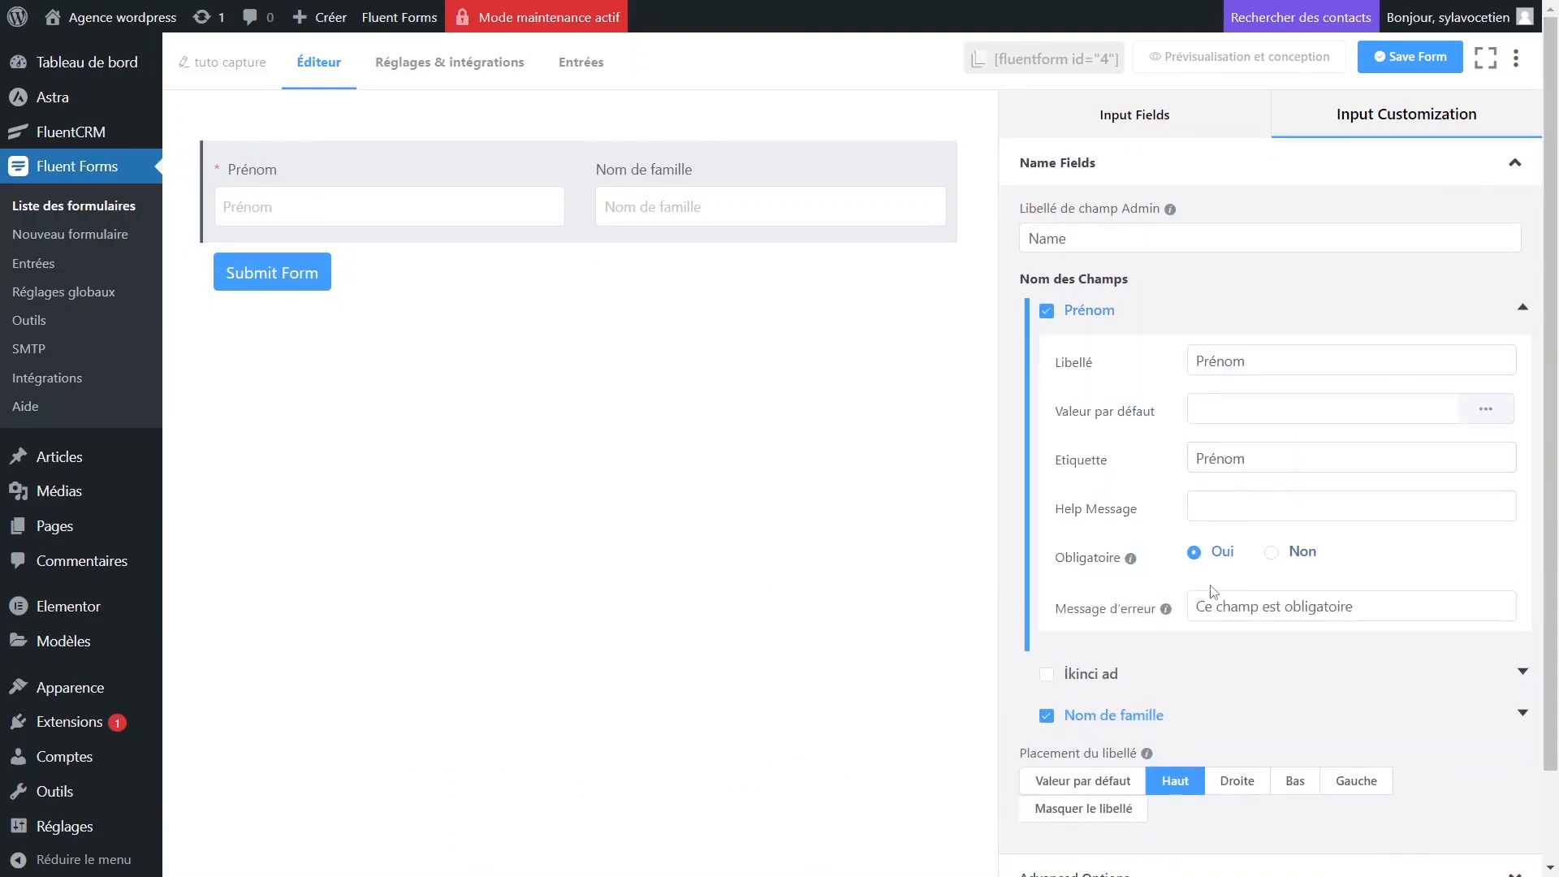
pyautogui.click(1523, 308)
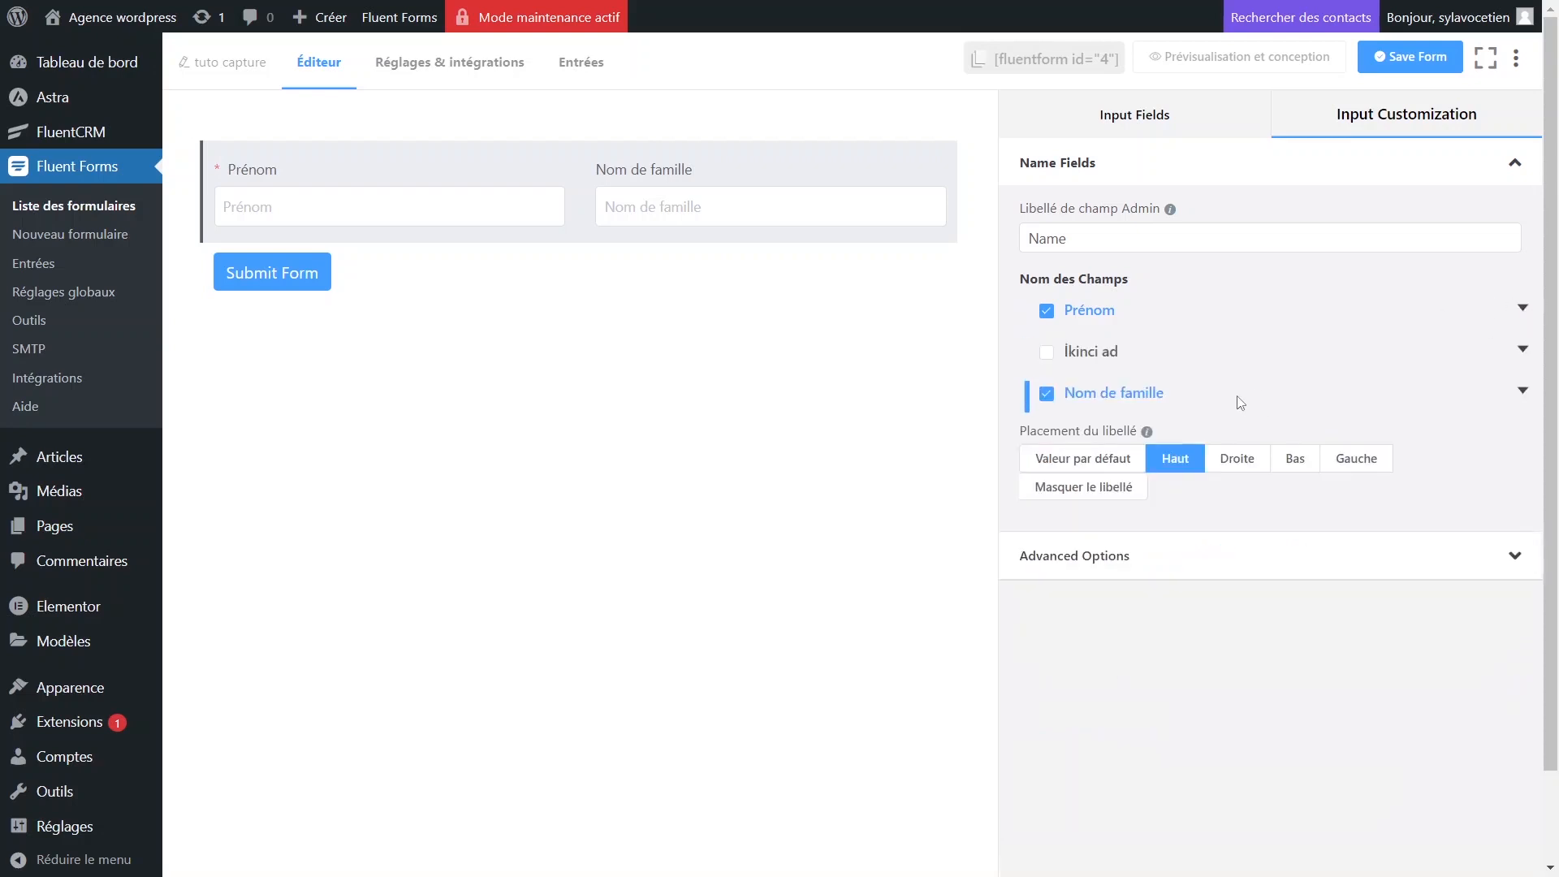
# Make Nom de famille required, hide the name field labels, and save the form.
pyautogui.click(1522, 391)
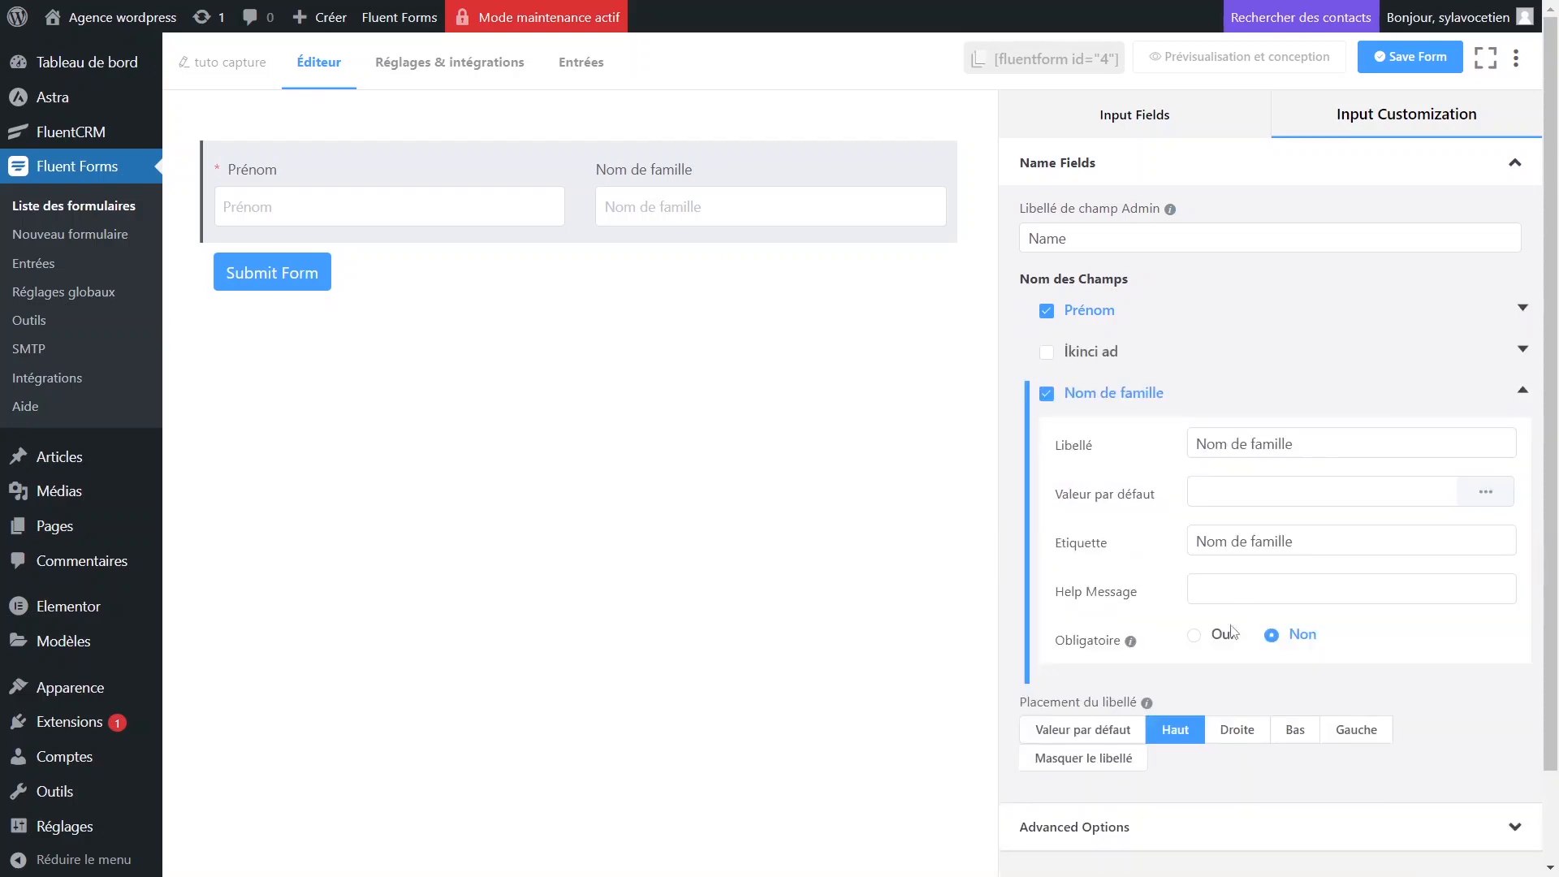
pyautogui.click(1200, 636)
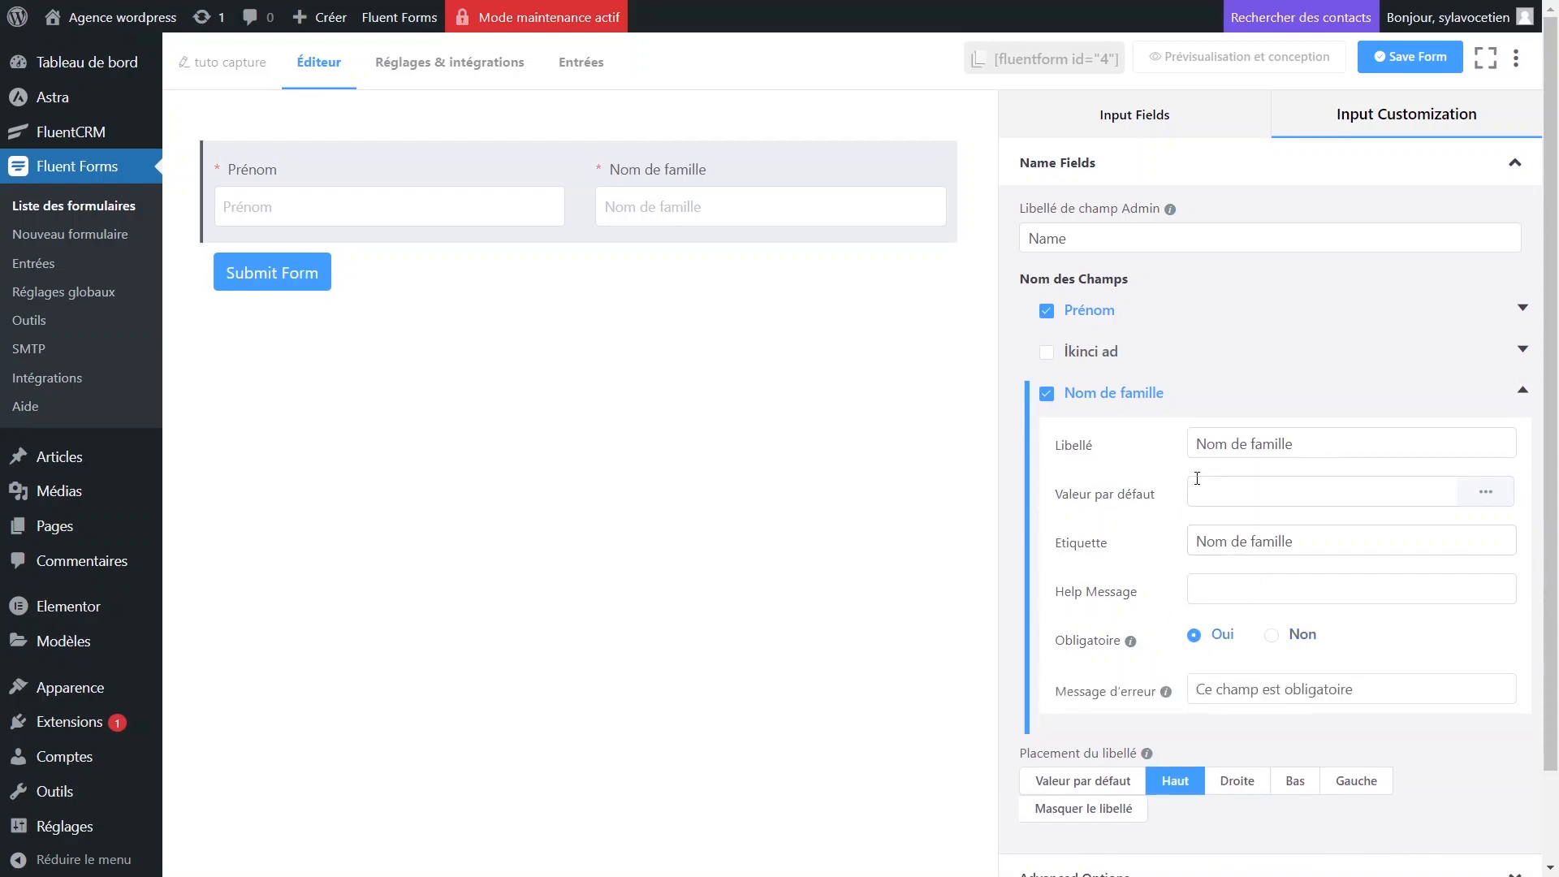
pyautogui.scroll(-2, 1197, 478)
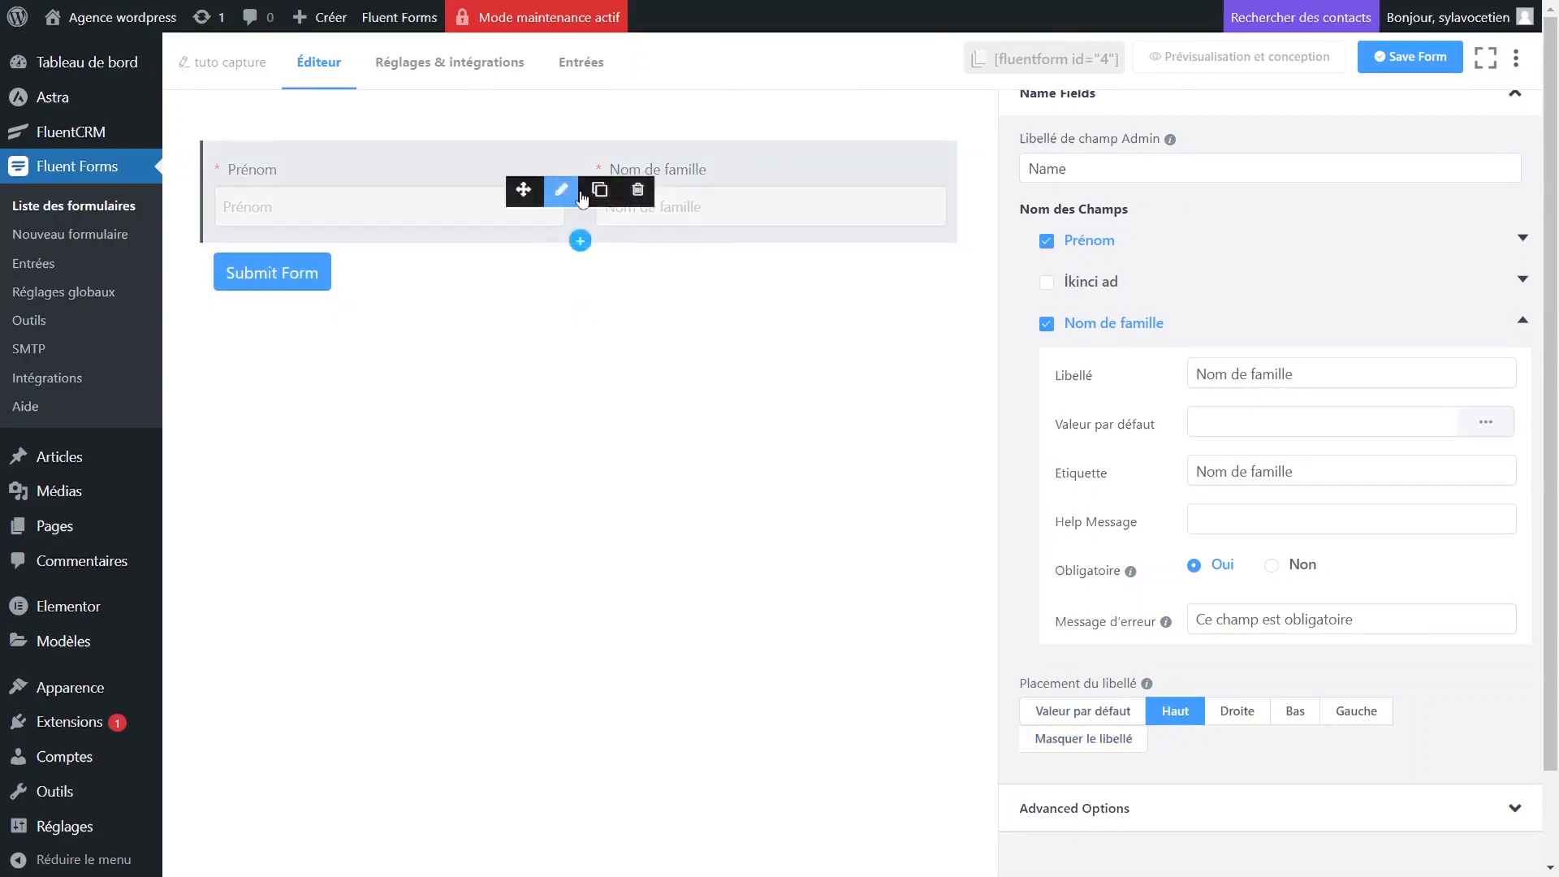
pyautogui.click(1088, 741)
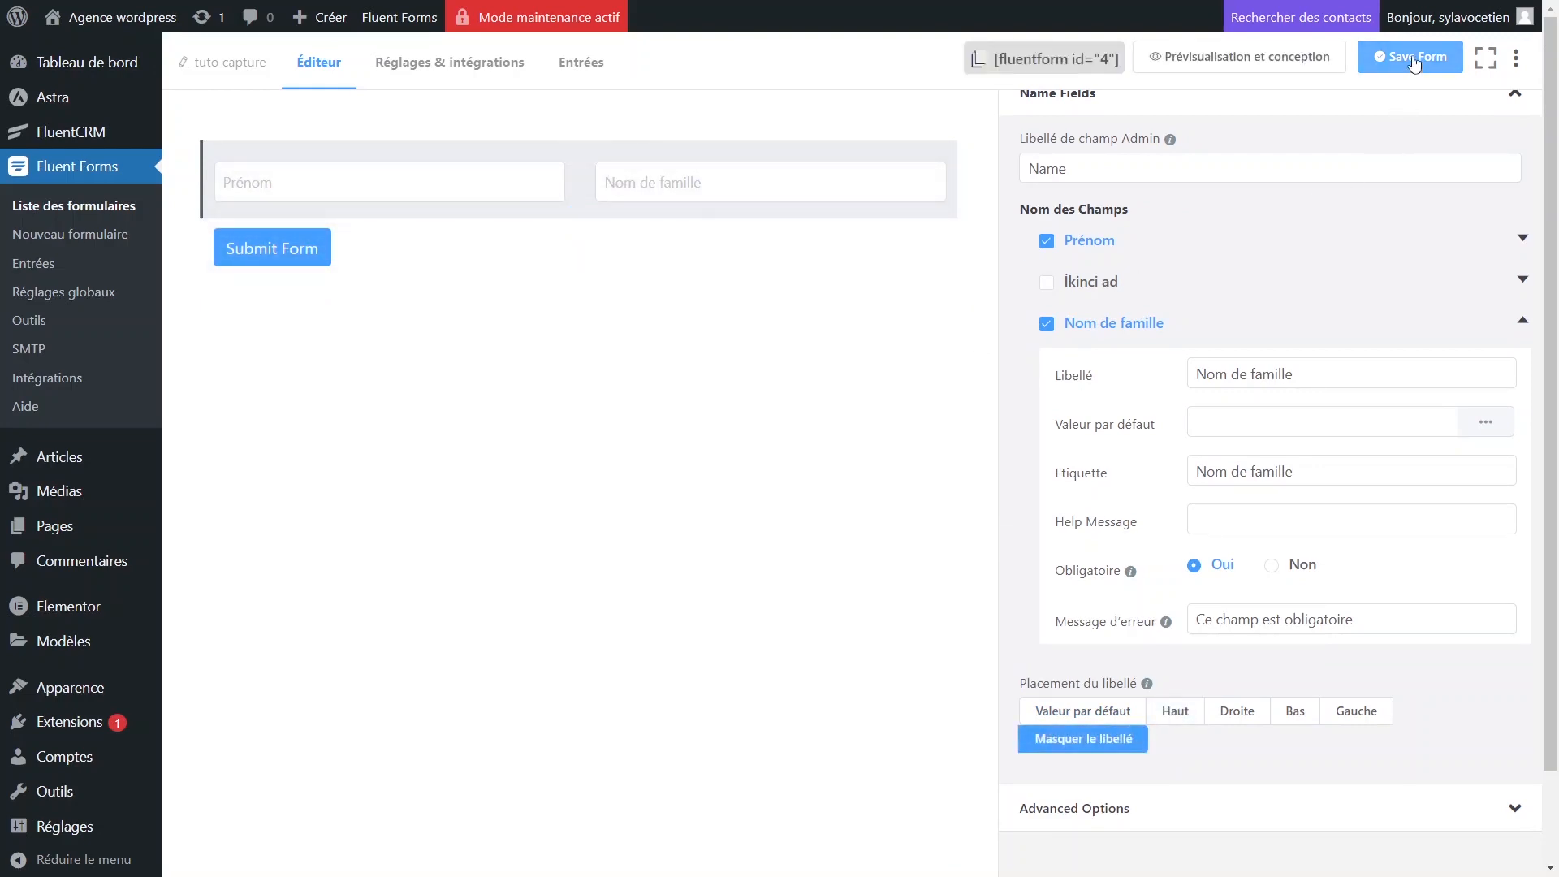
pyautogui.click(1414, 61)
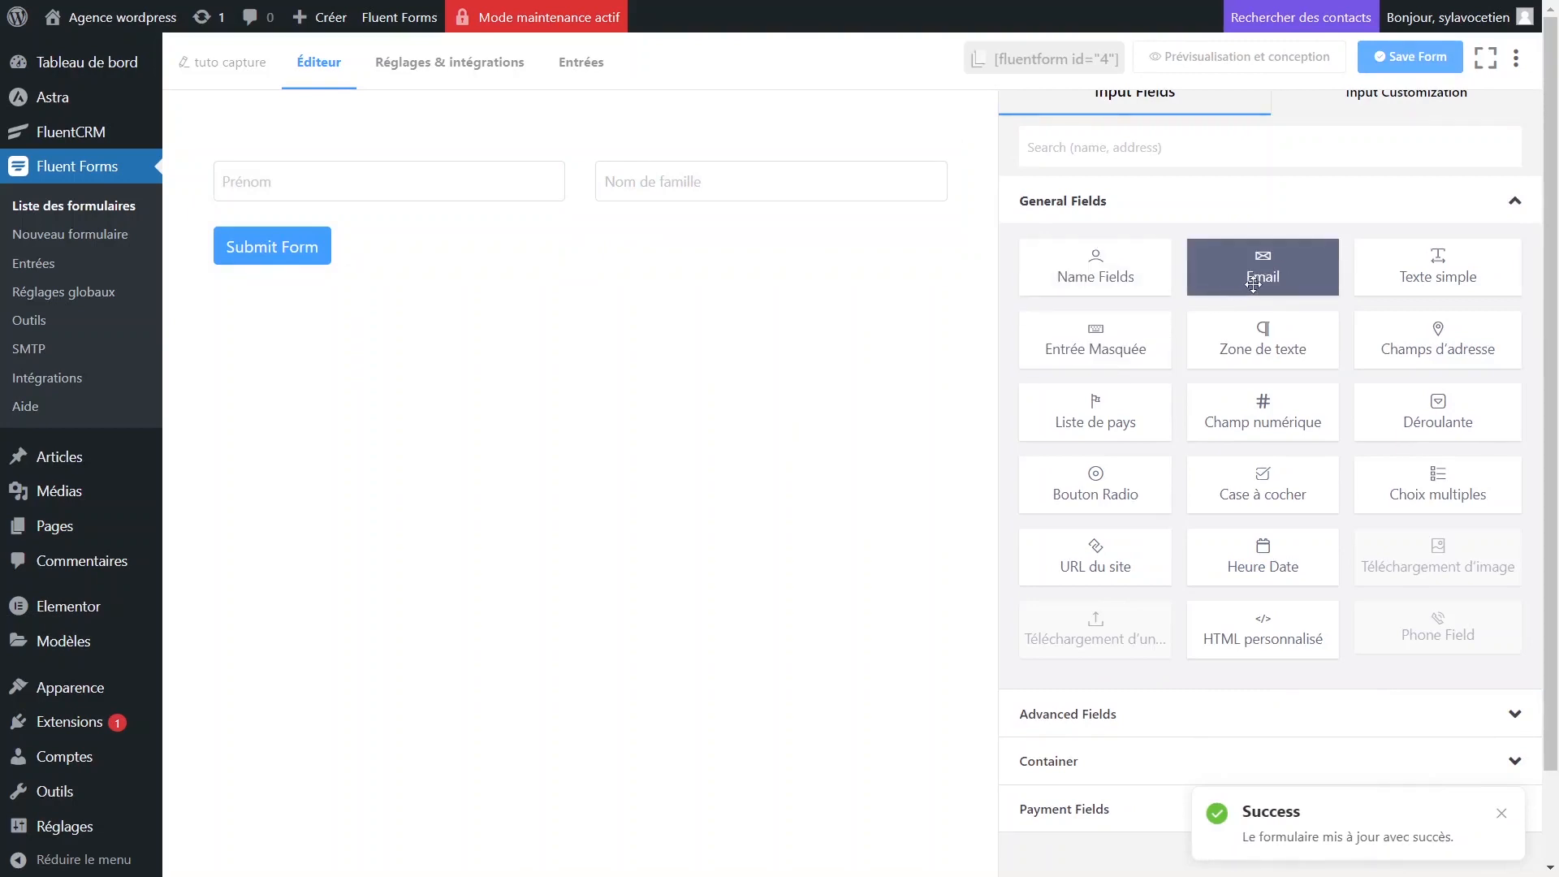
# Drop an E-mail field under the name inputs and set Obligatoire to Oui.
pyautogui.moveTo(1253, 283); pyautogui.dragTo(561, 223)
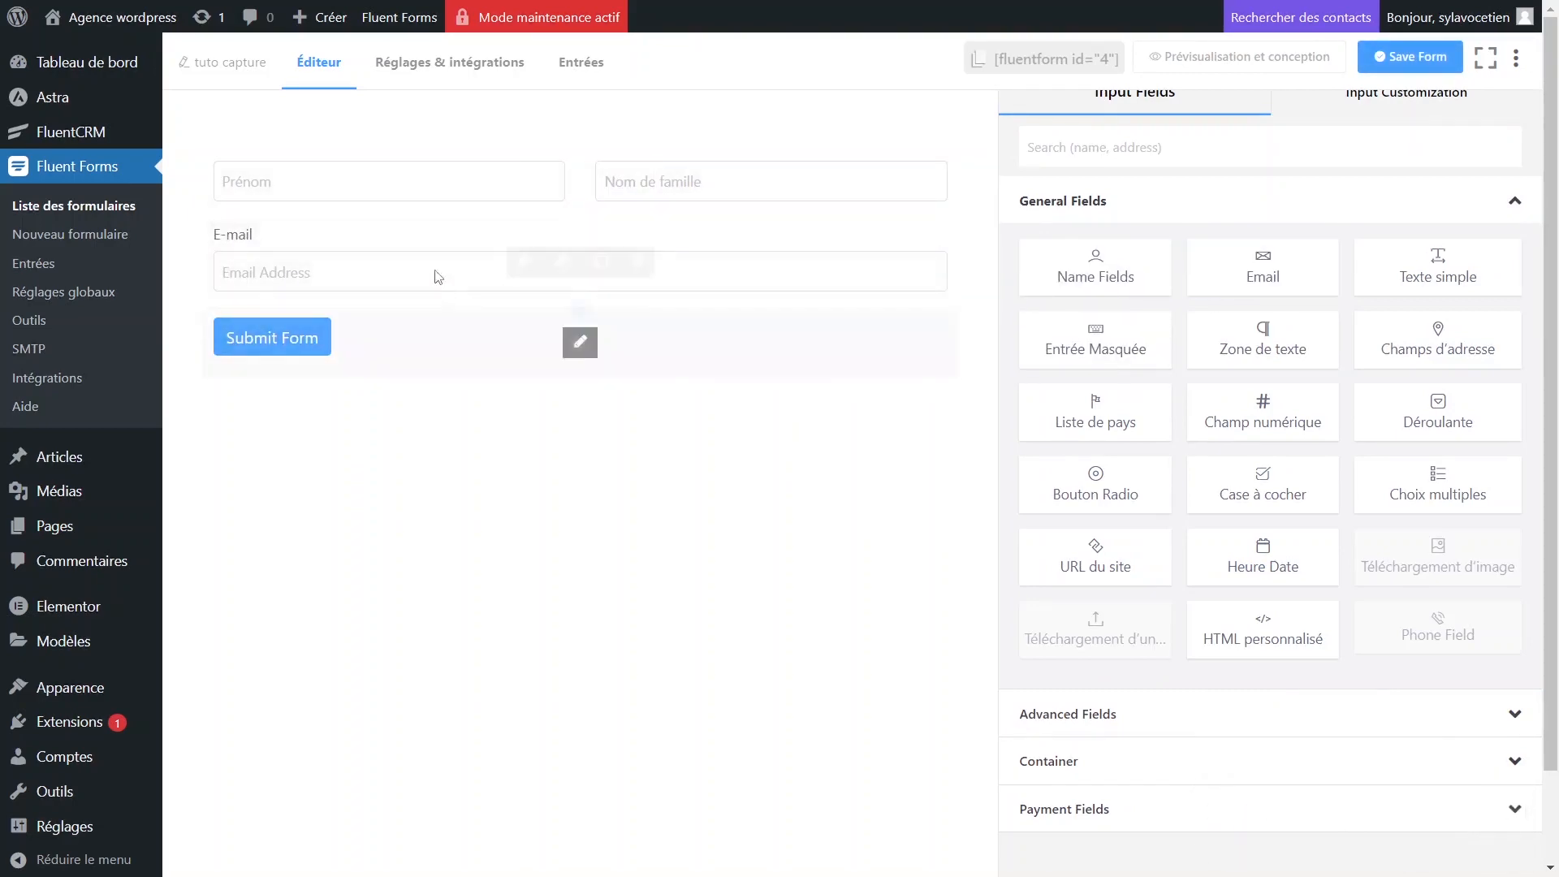
pyautogui.click(562, 260)
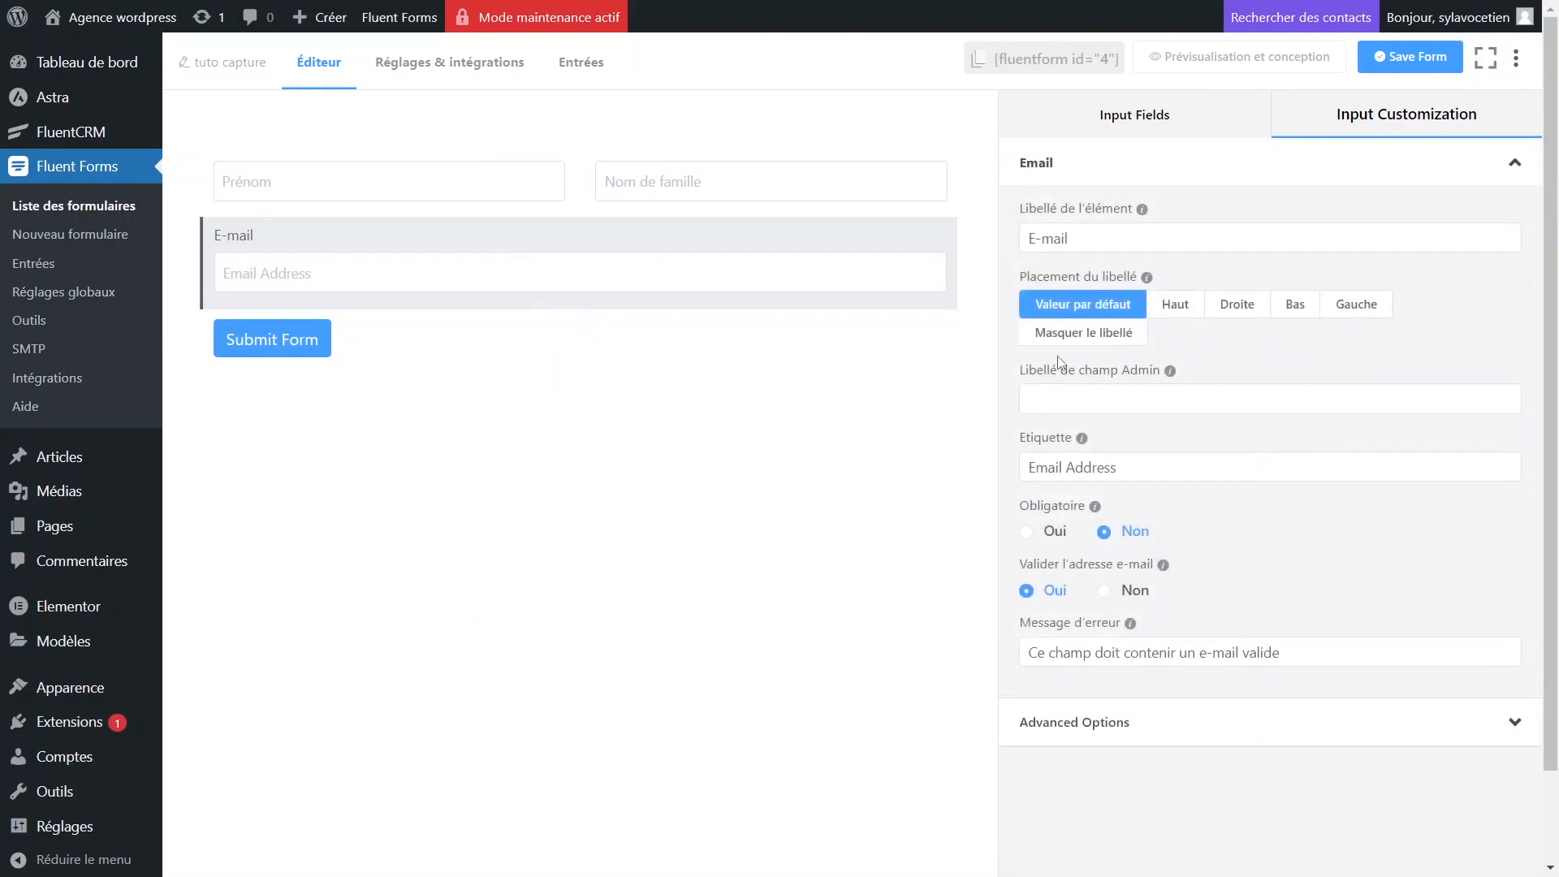
pyautogui.click(1053, 532)
pyautogui.scroll(-2, 1144, 586)
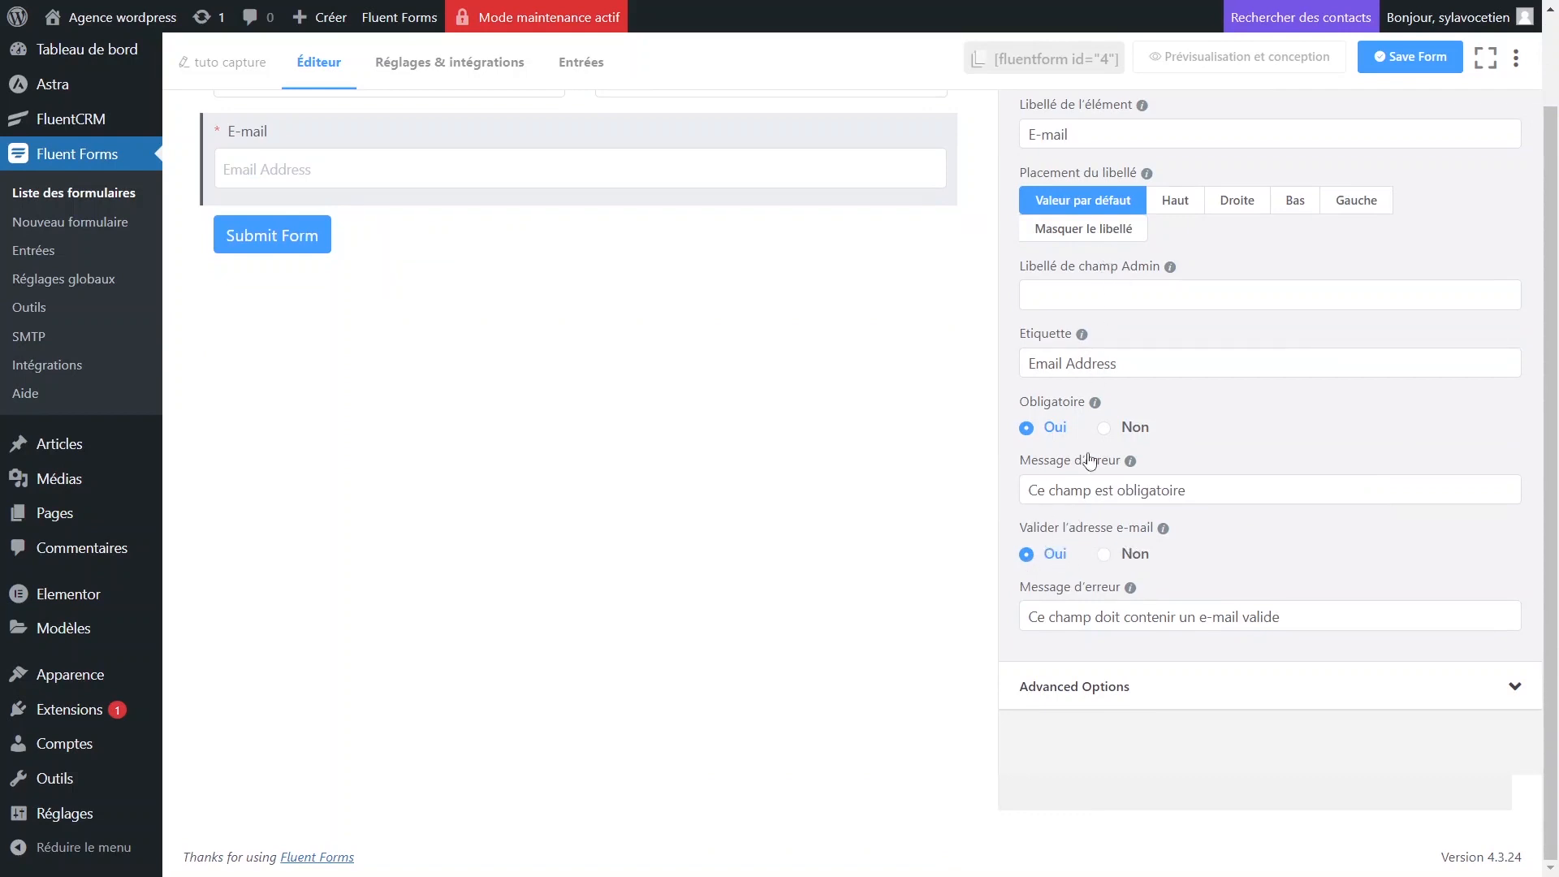
pyautogui.click(1251, 689)
pyautogui.scroll(-1, 1197, 351)
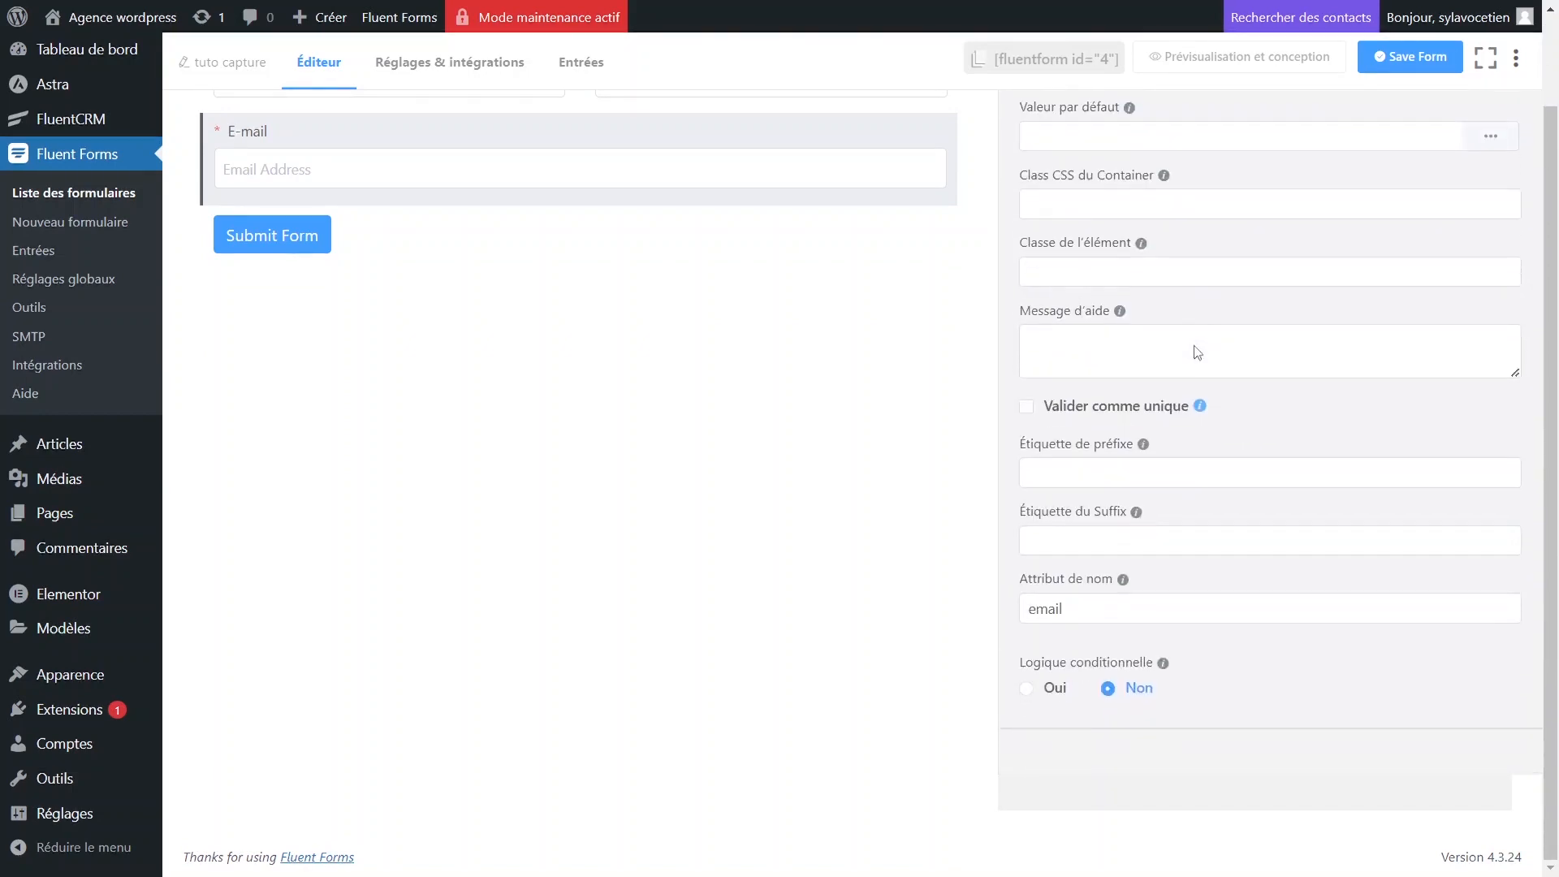
pyautogui.scroll(1, 1195, 346)
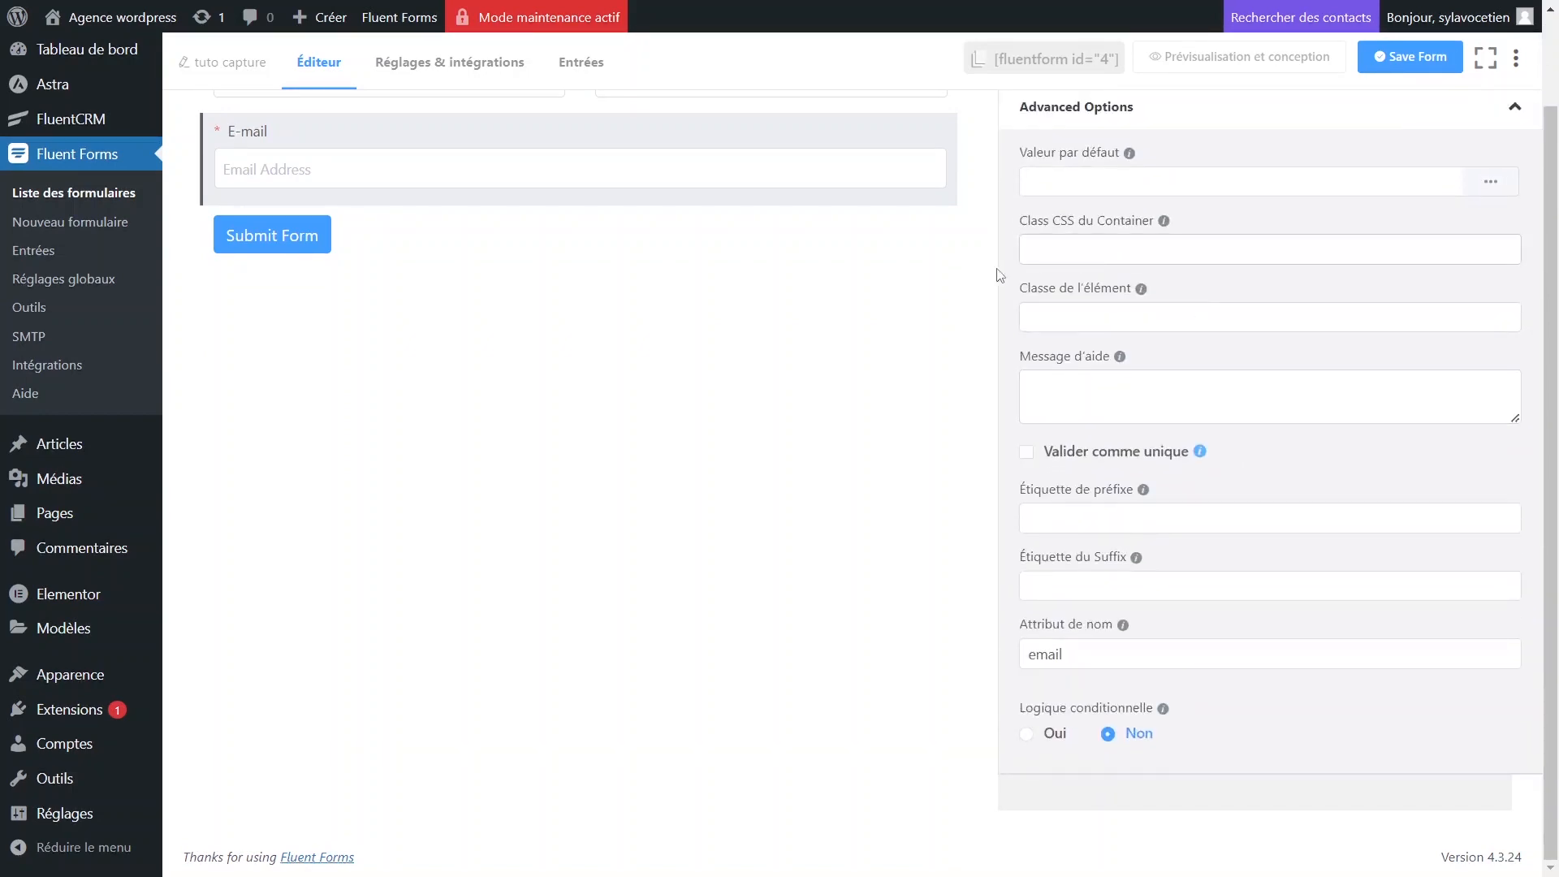
pyautogui.scroll(2, 491, 278)
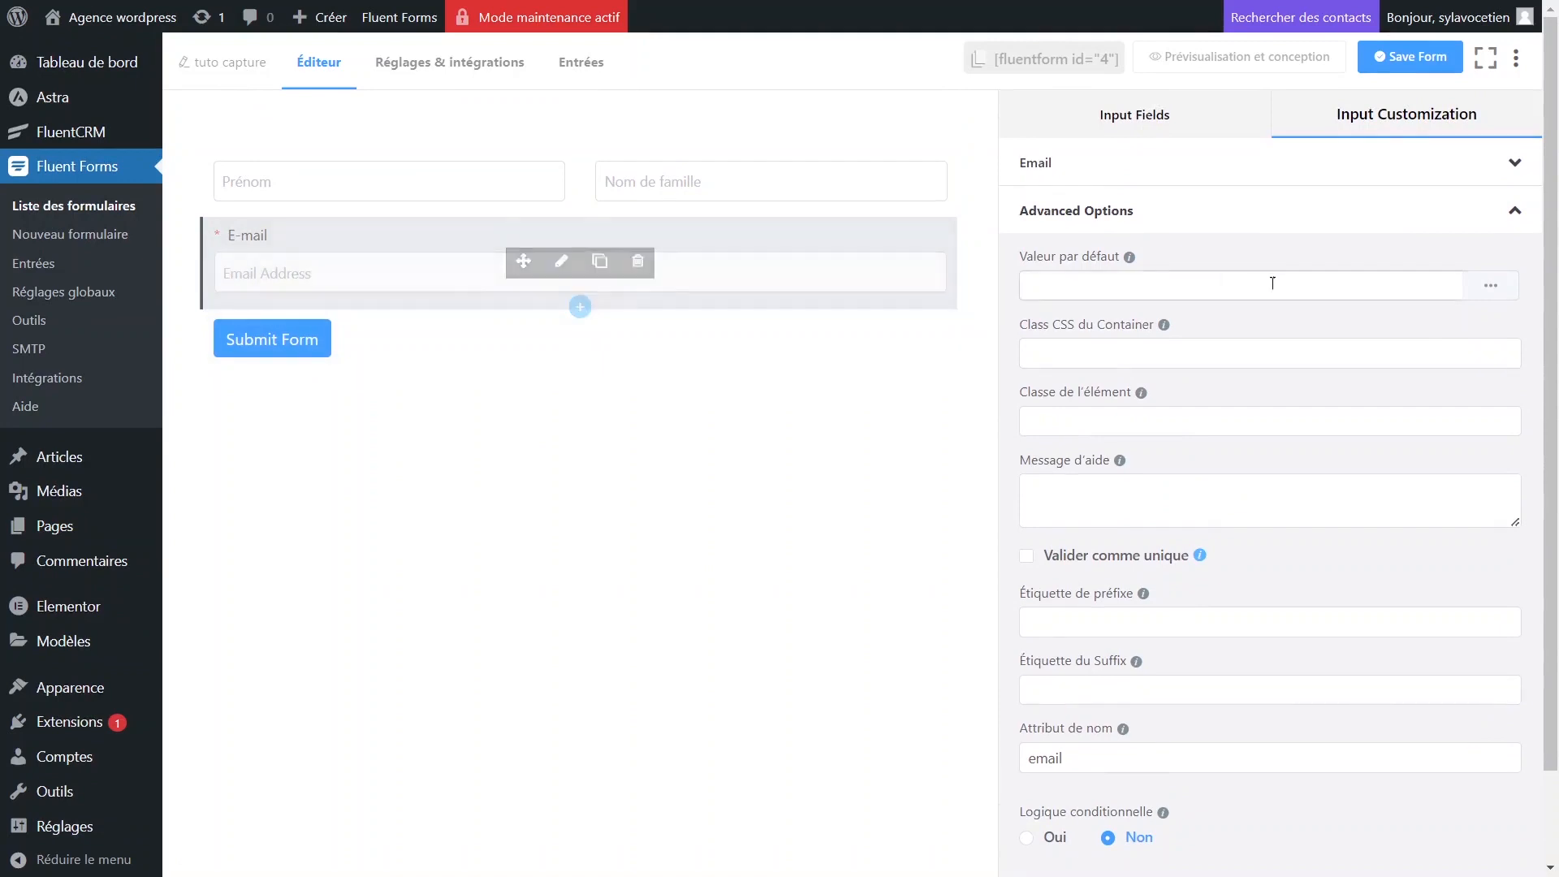
pyautogui.click(1098, 167)
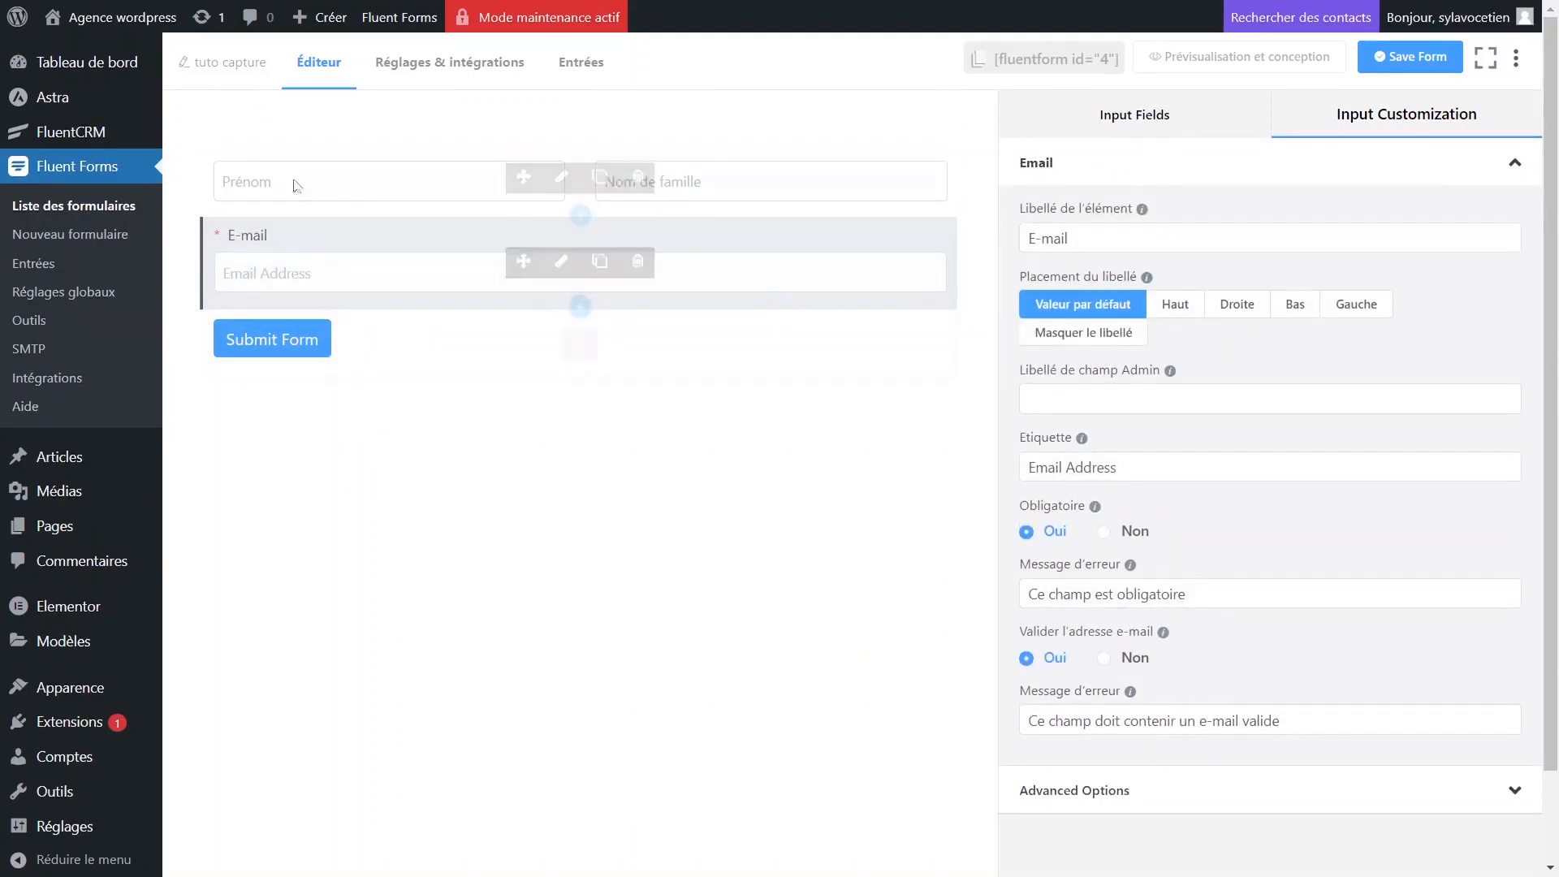
# Change the submit button text to 'Envoyer'.
pyautogui.click(580, 342)
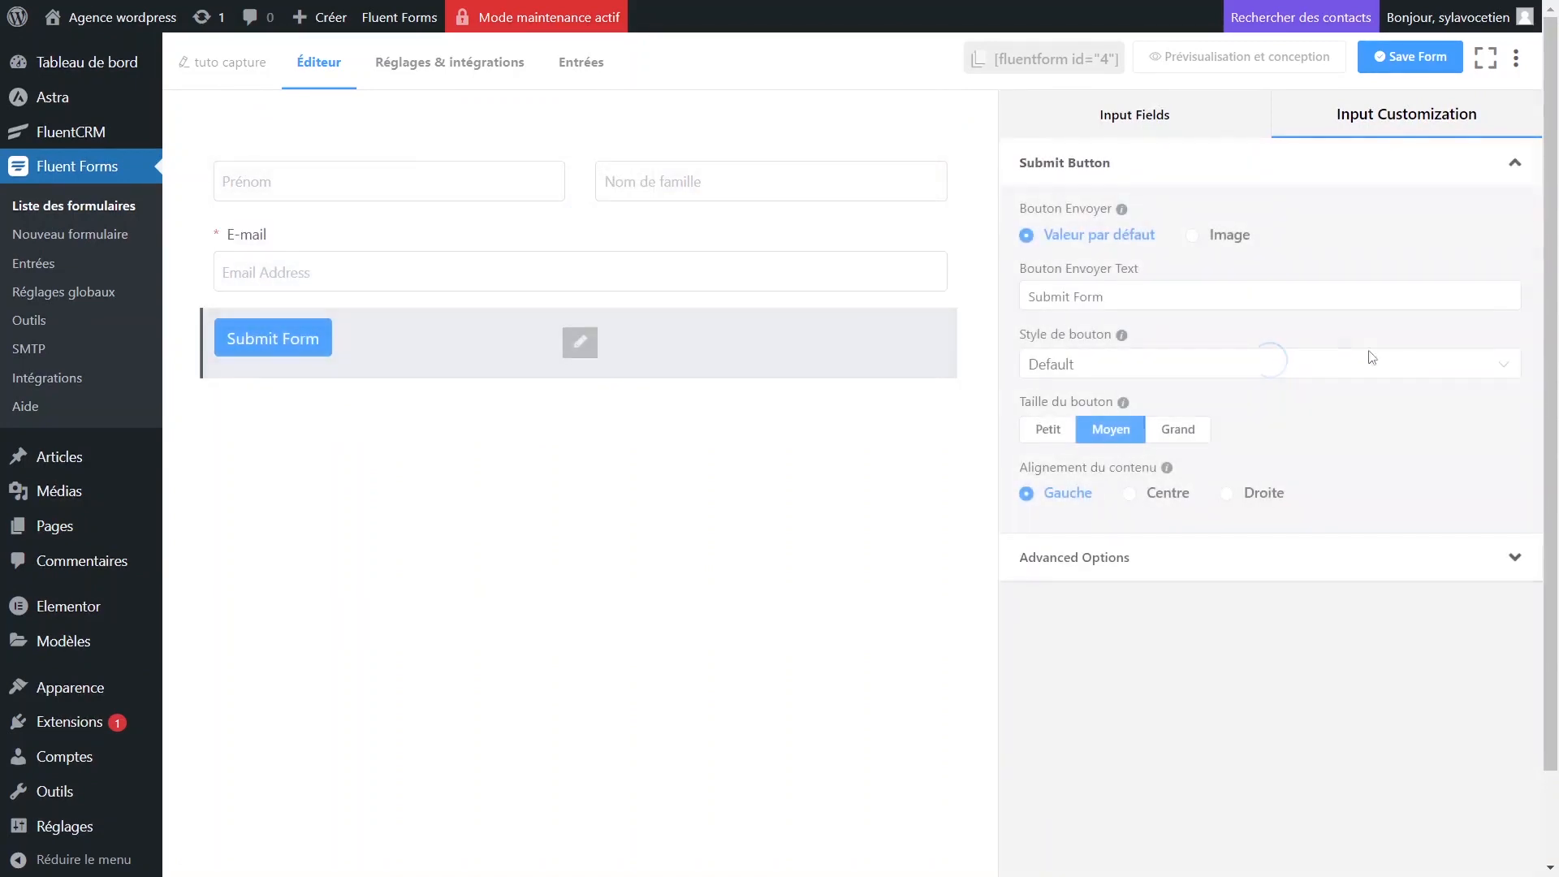
pyautogui.moveTo(1121, 335)
pyautogui.moveTo(1305, 293); pyautogui.dragTo(926, 295)
pyautogui.write('En')
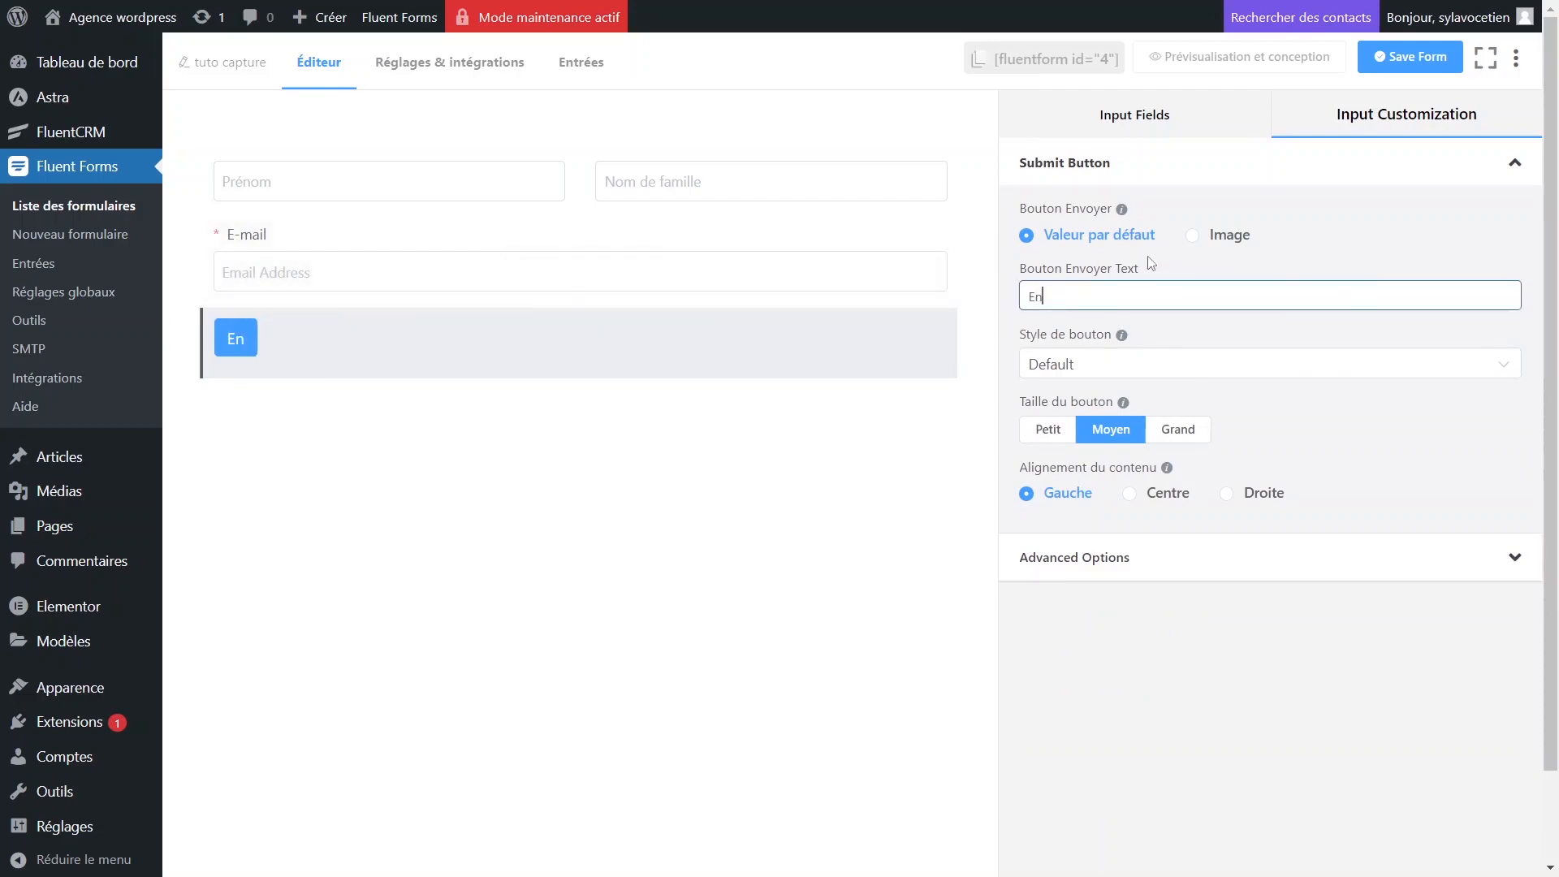
pyautogui.write('voyer')
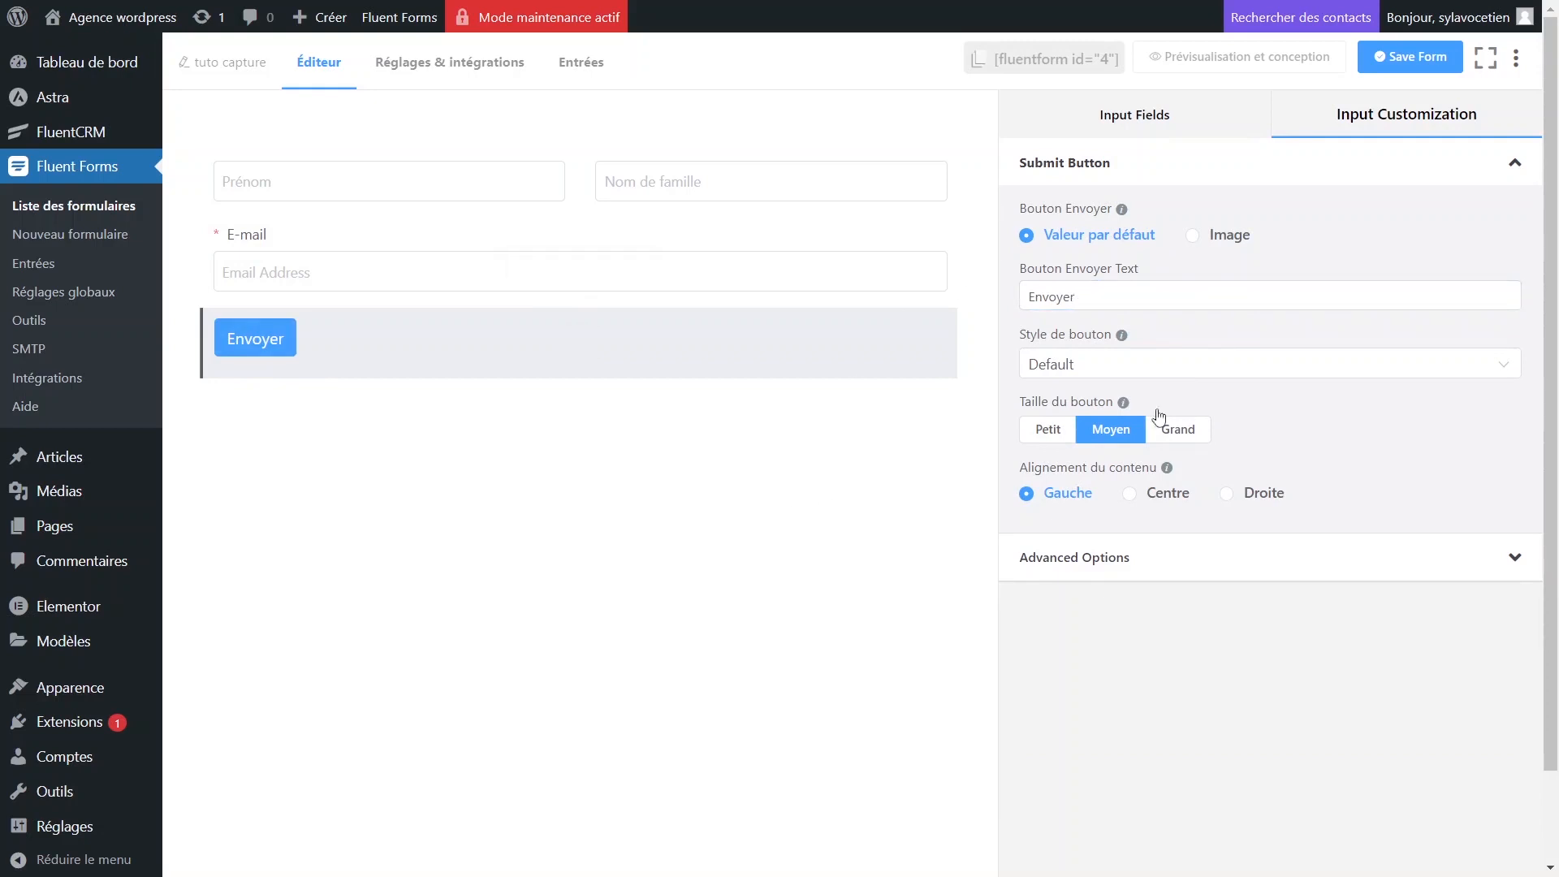
# Make the submit button large with a custom button style.
pyautogui.click(1178, 429)
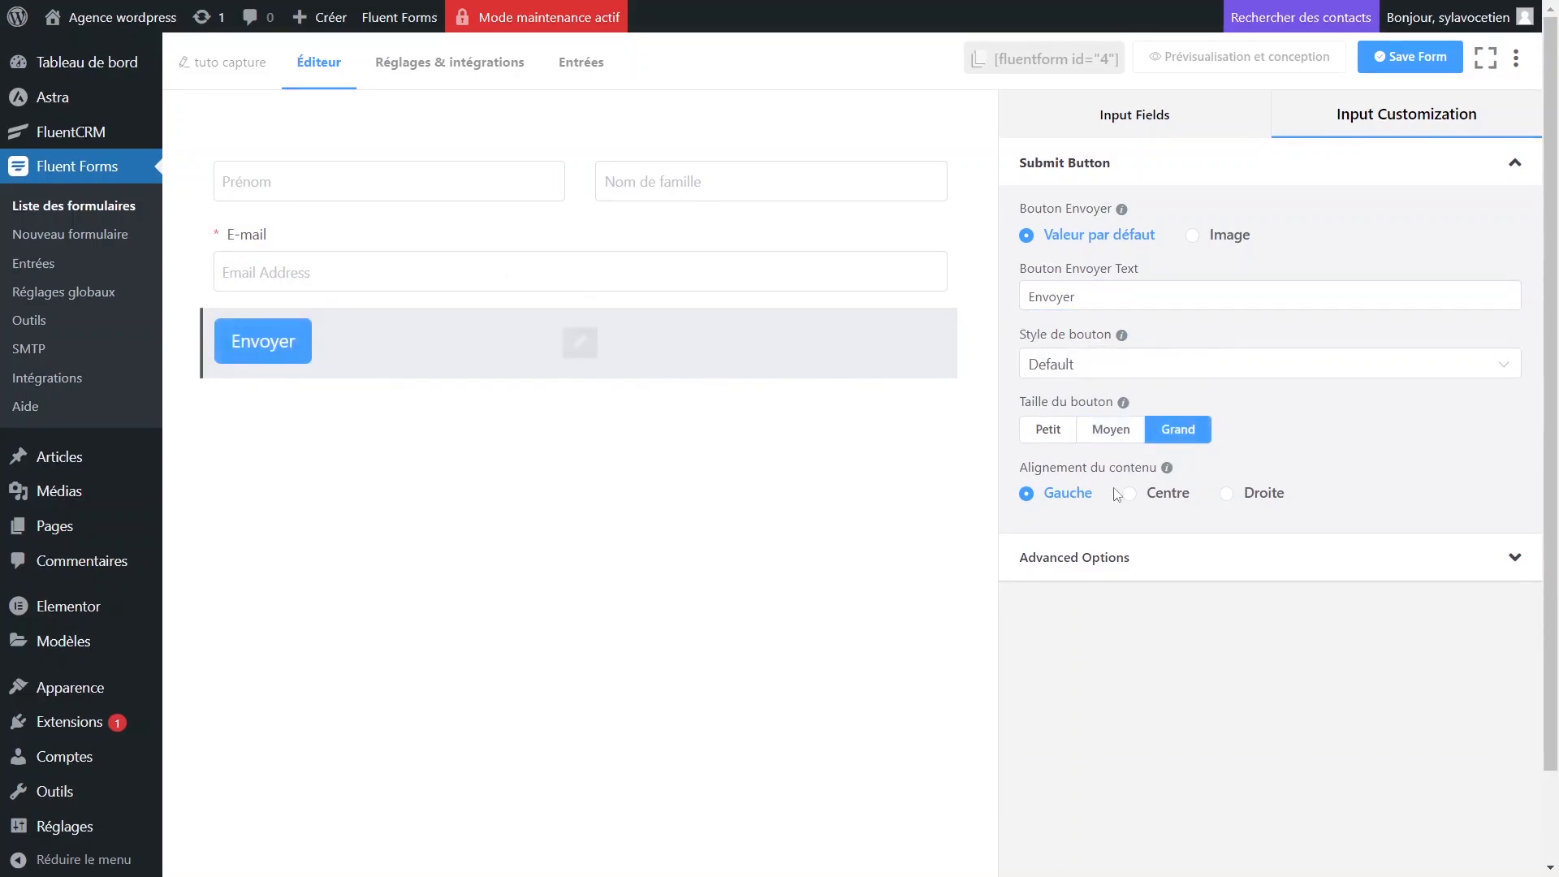
pyautogui.click(1084, 366)
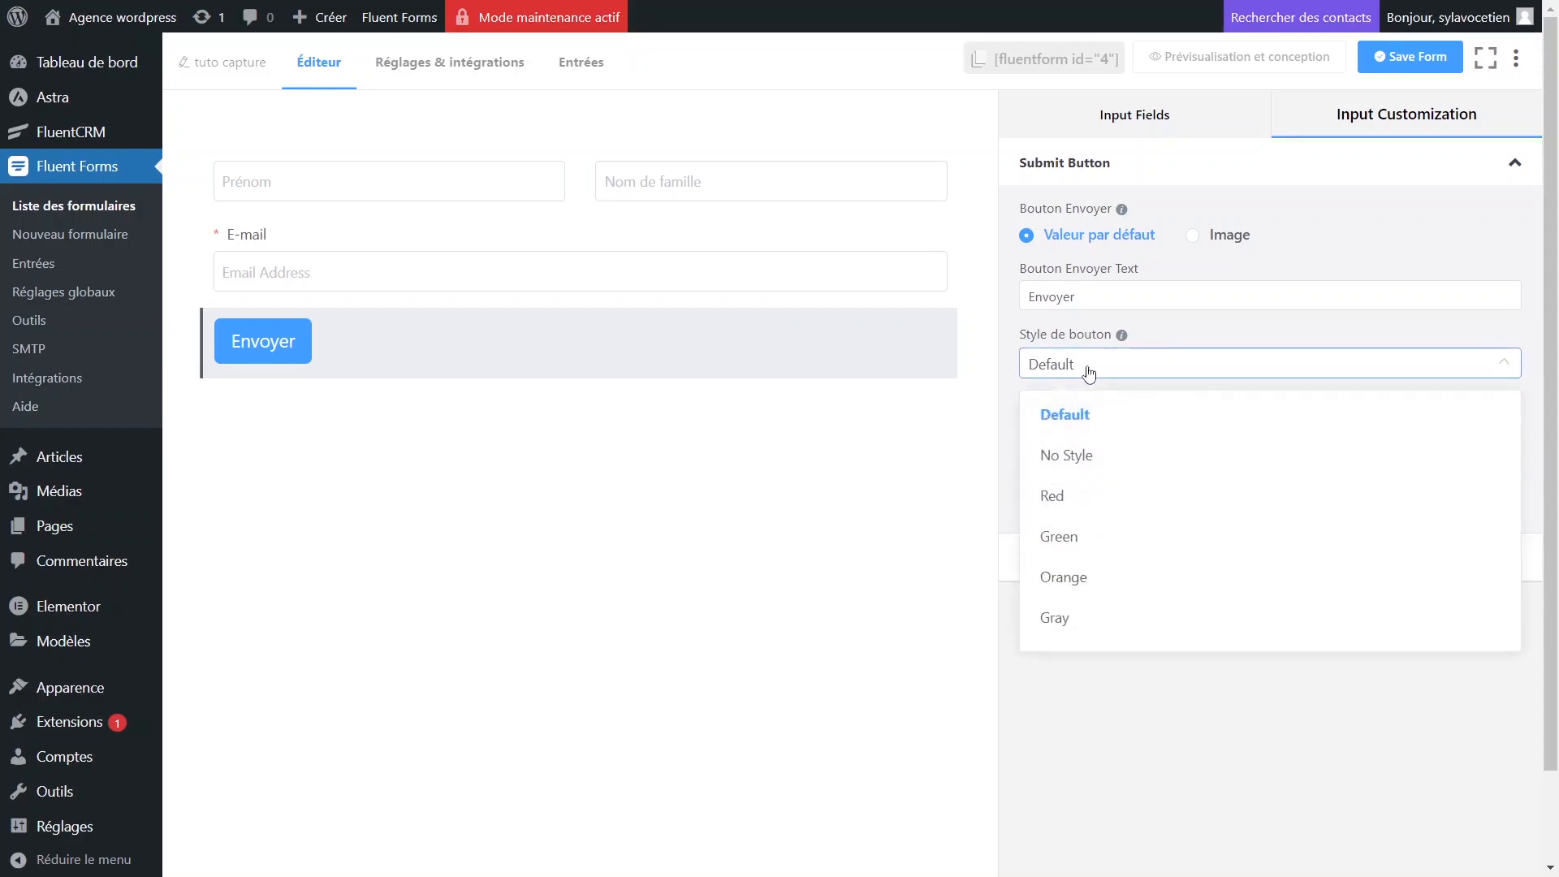
pyautogui.scroll(-1, 1107, 487)
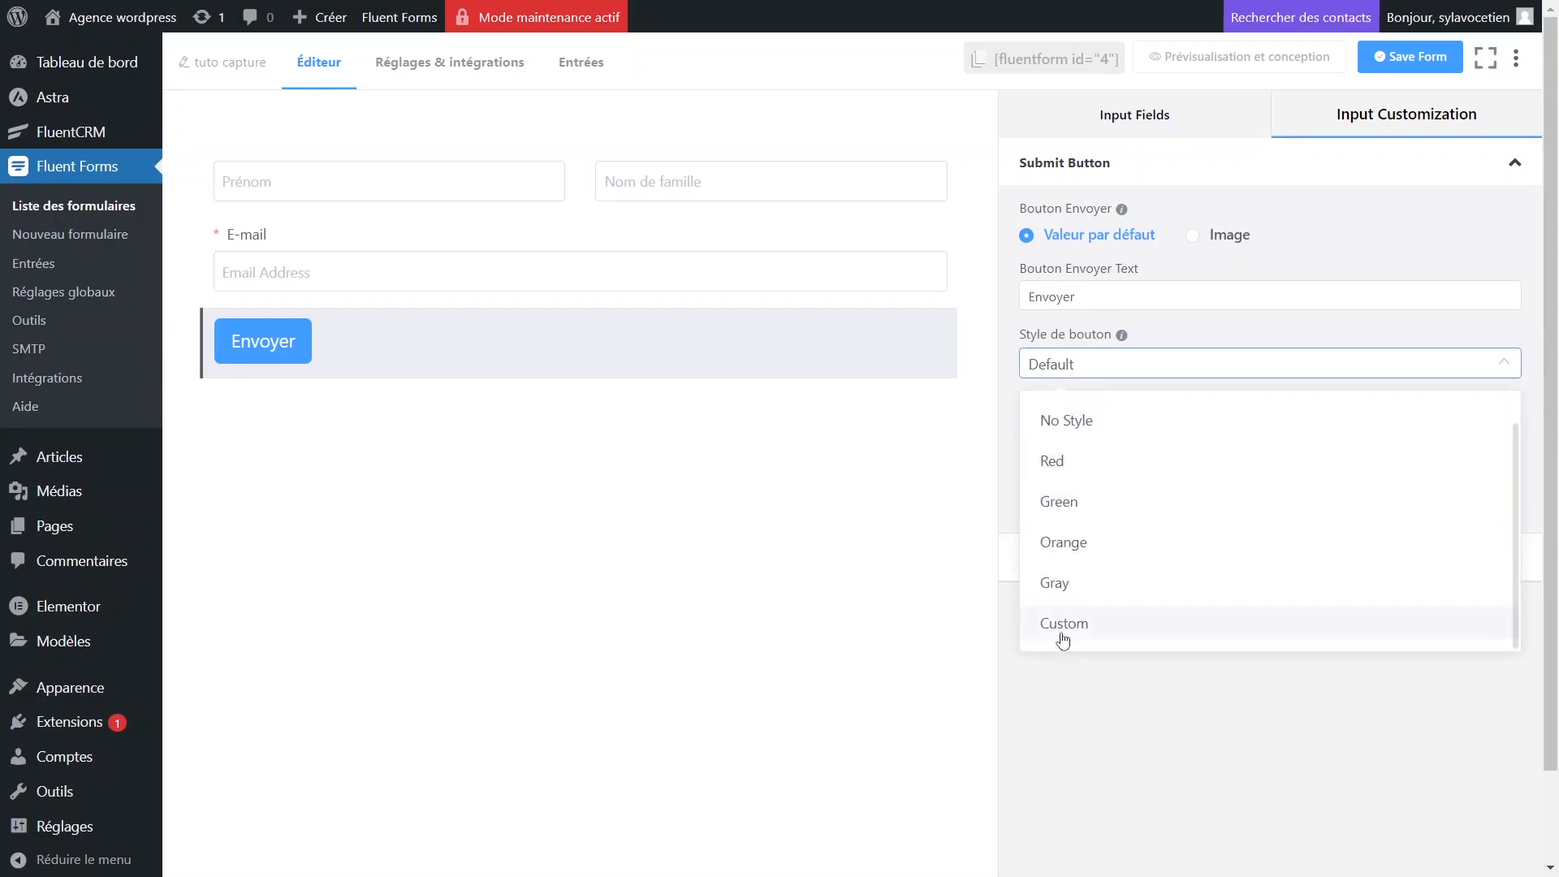
pyautogui.click(1063, 624)
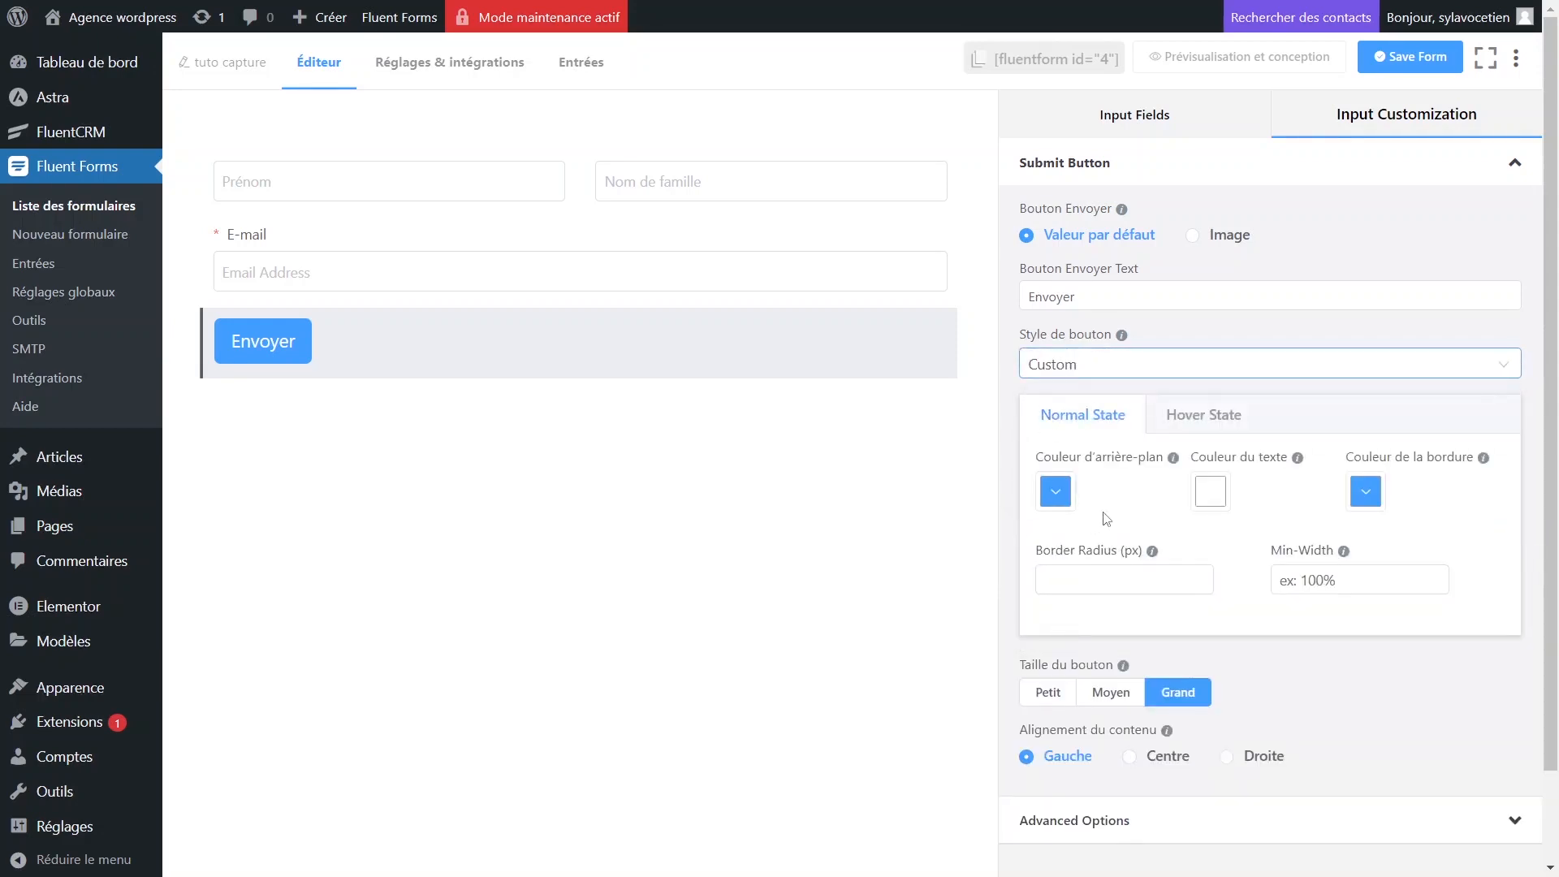
pyautogui.click(1063, 497)
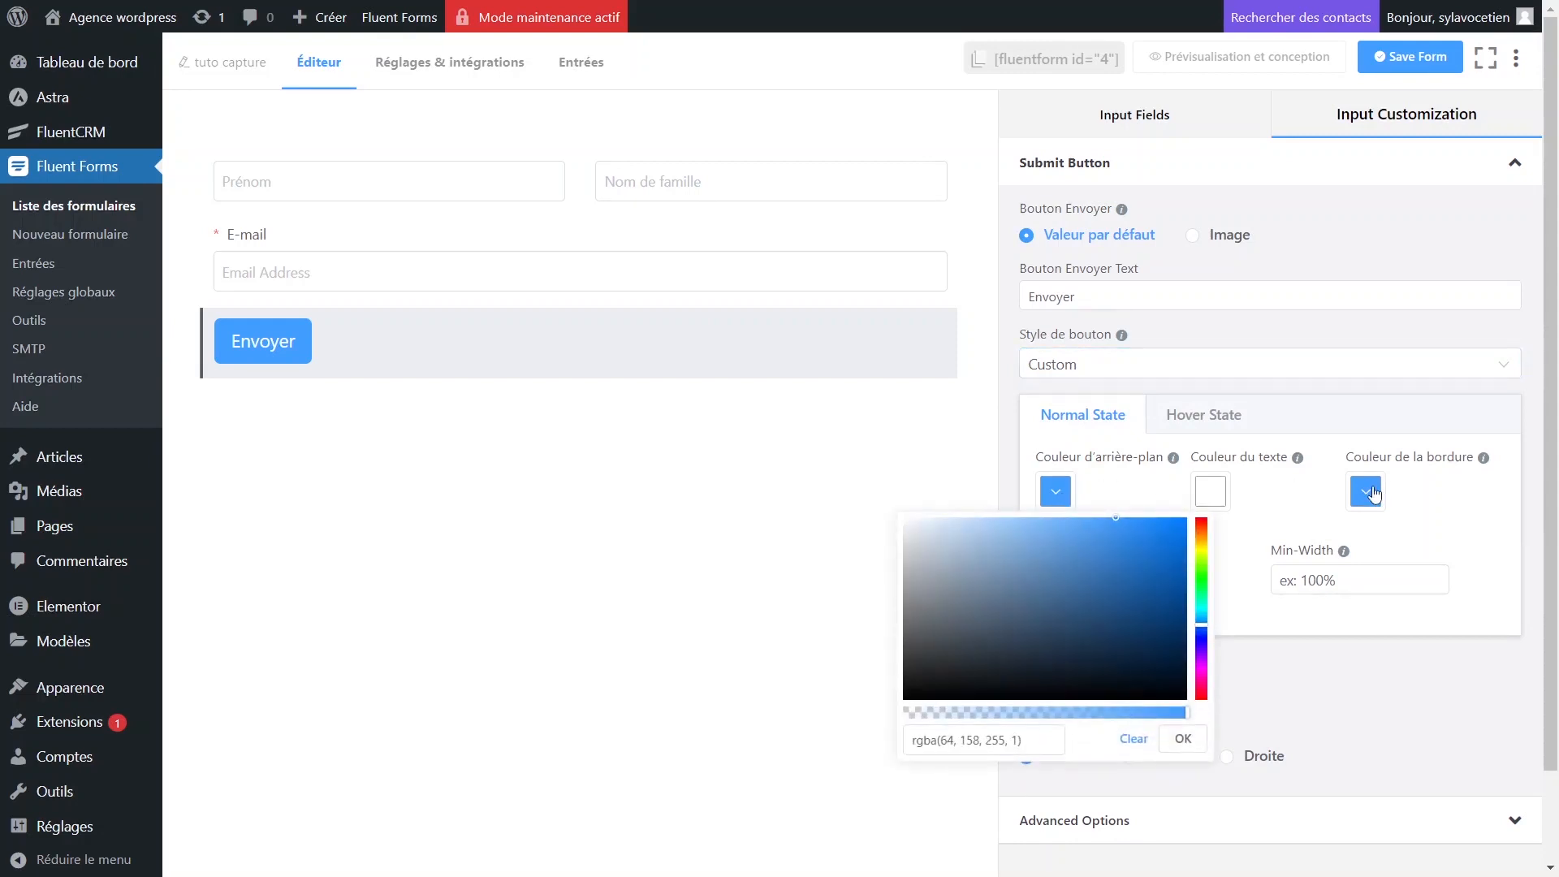
pyautogui.click(1368, 490)
pyautogui.click(975, 471)
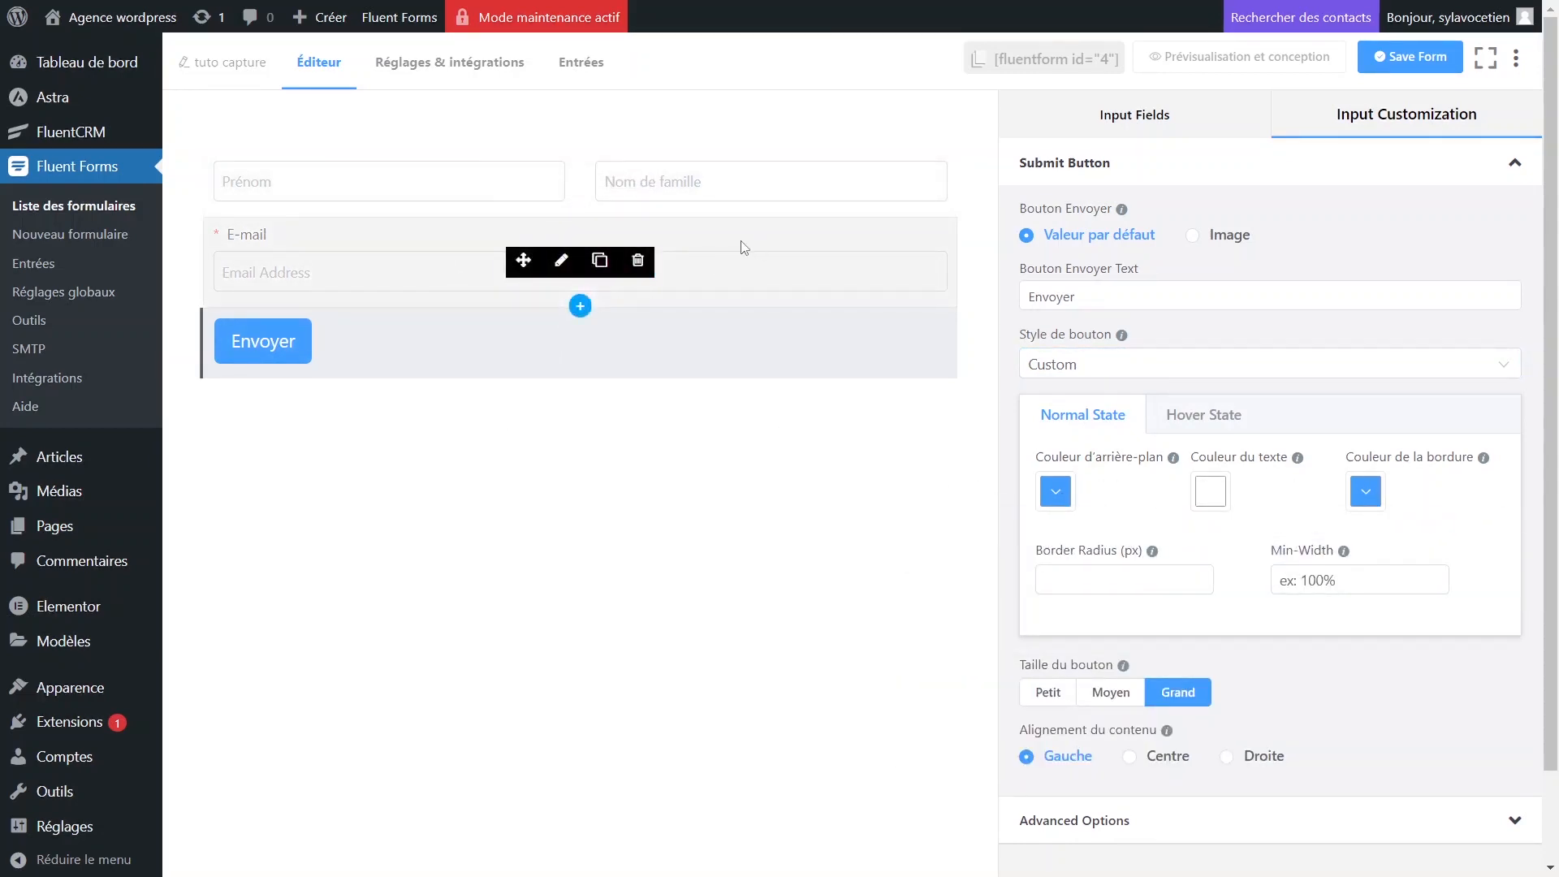
# Hide the E-mail field's label and save the form.
pyautogui.click(561, 259)
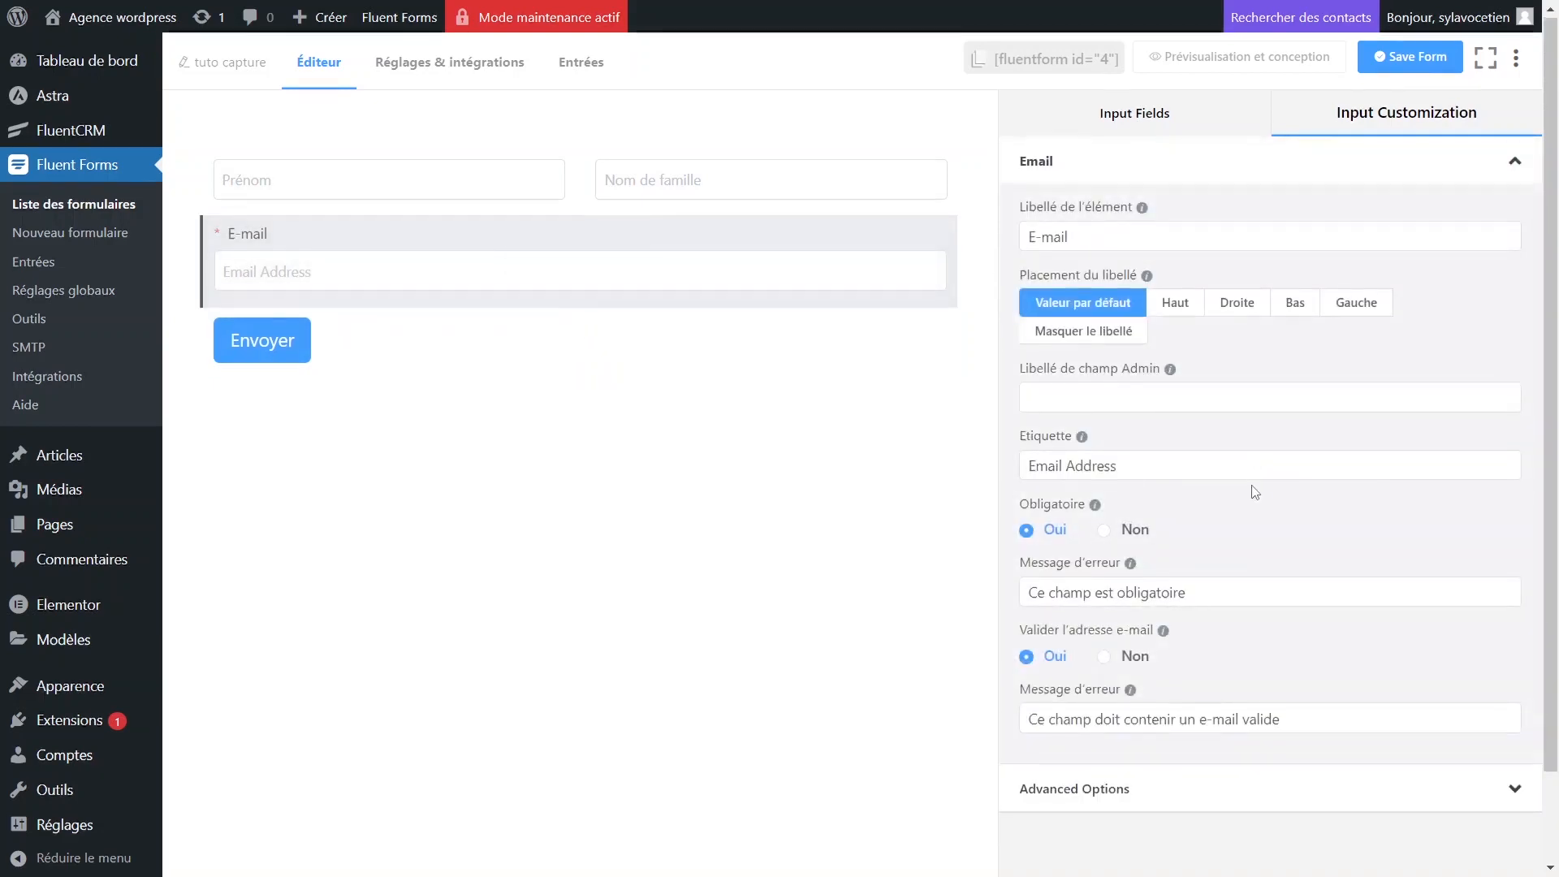
pyautogui.scroll(-2, 1218, 471)
pyautogui.scroll(2, 1156, 470)
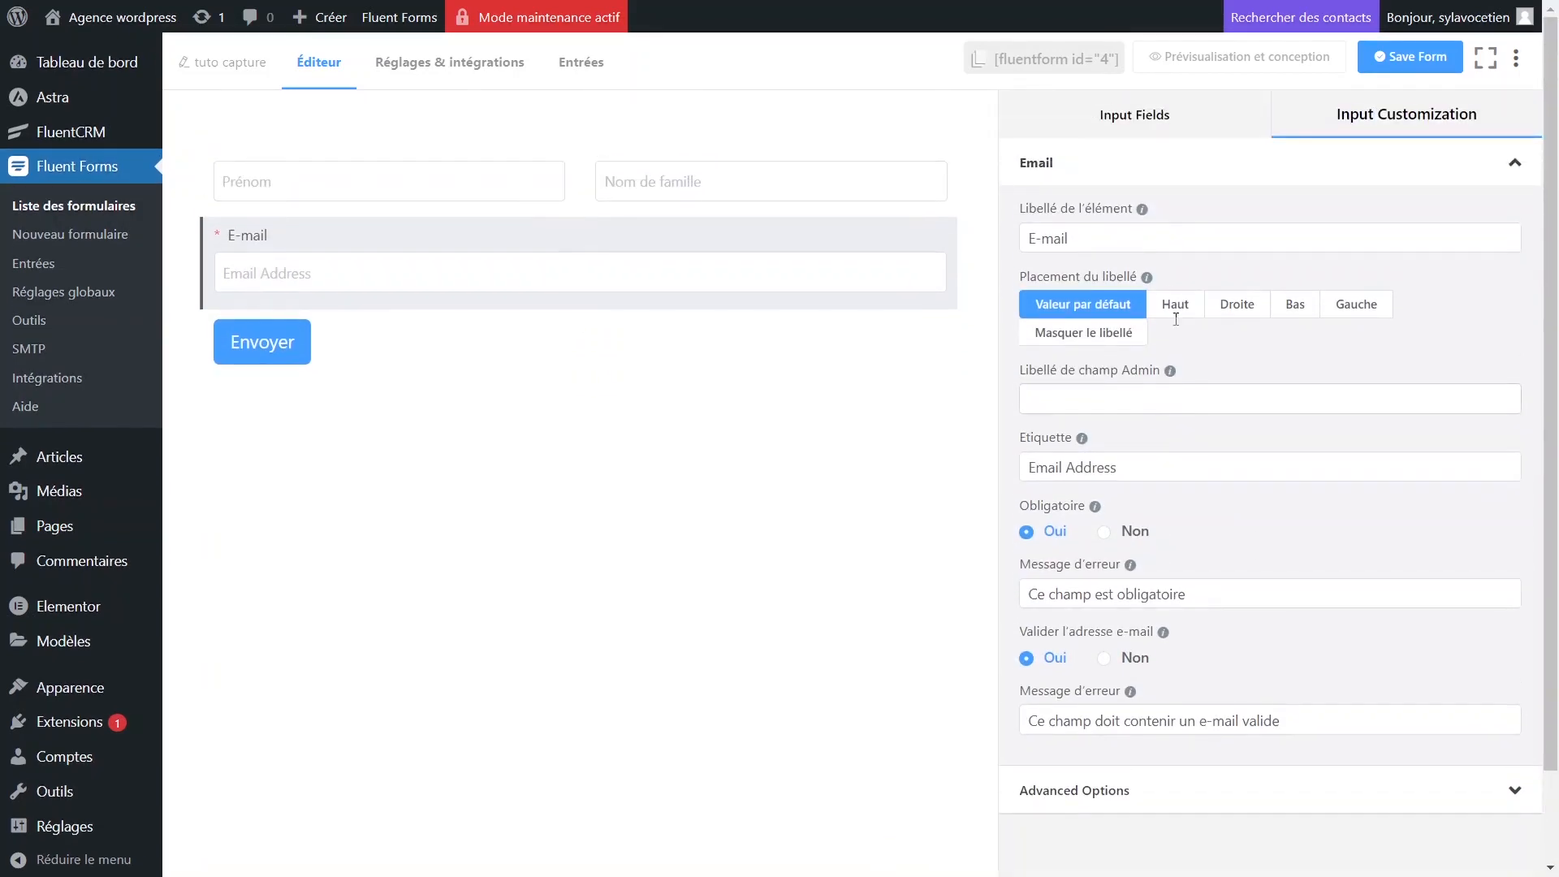
pyautogui.click(1116, 782)
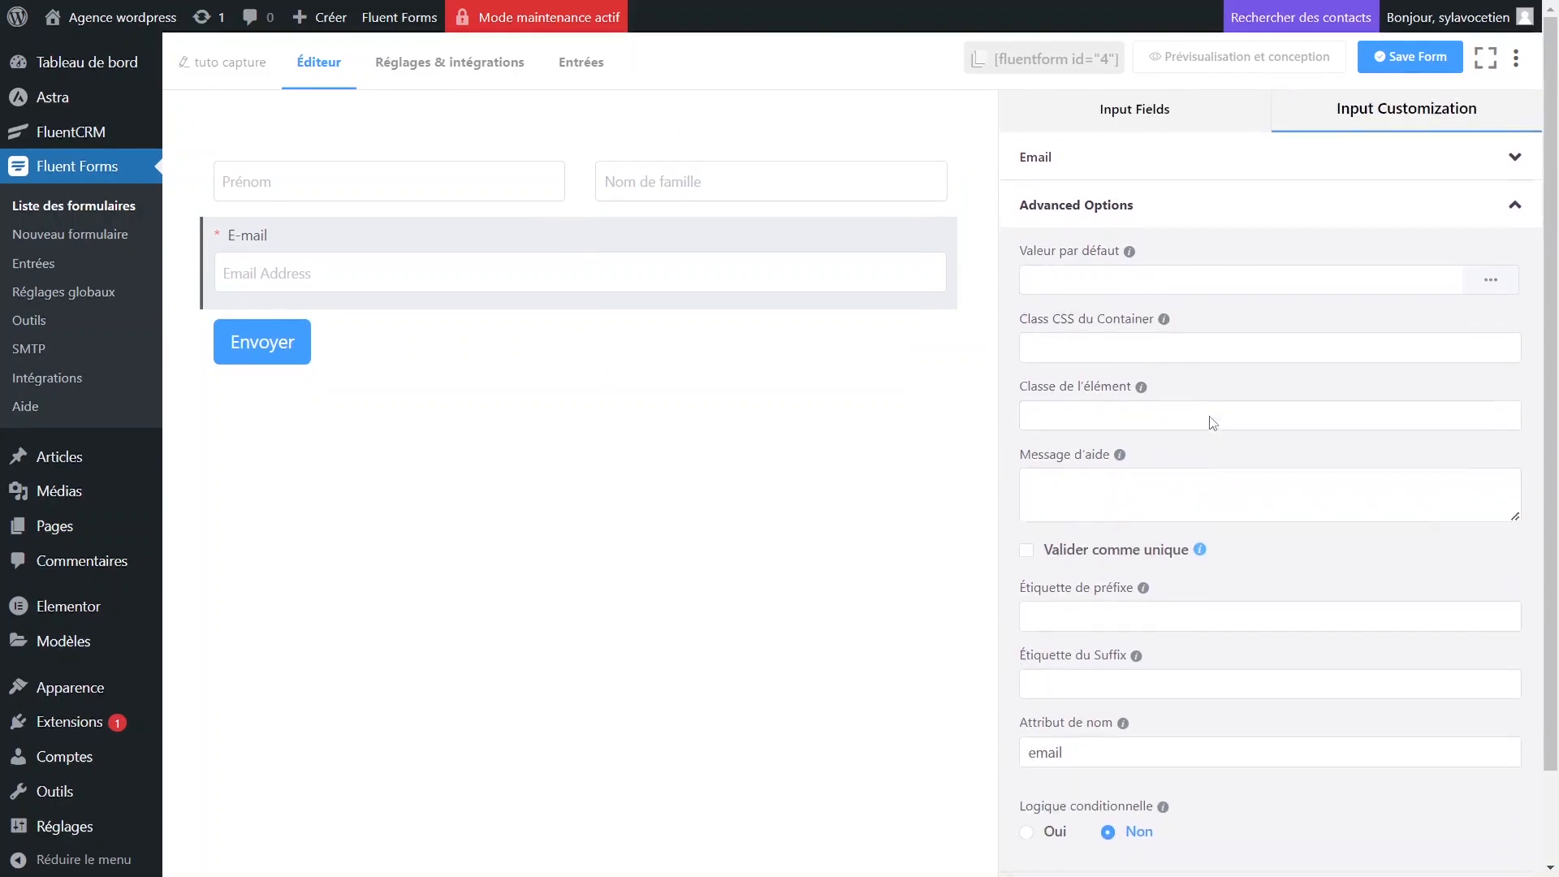
pyautogui.scroll(-1, 1212, 422)
pyautogui.scroll(1, 1210, 416)
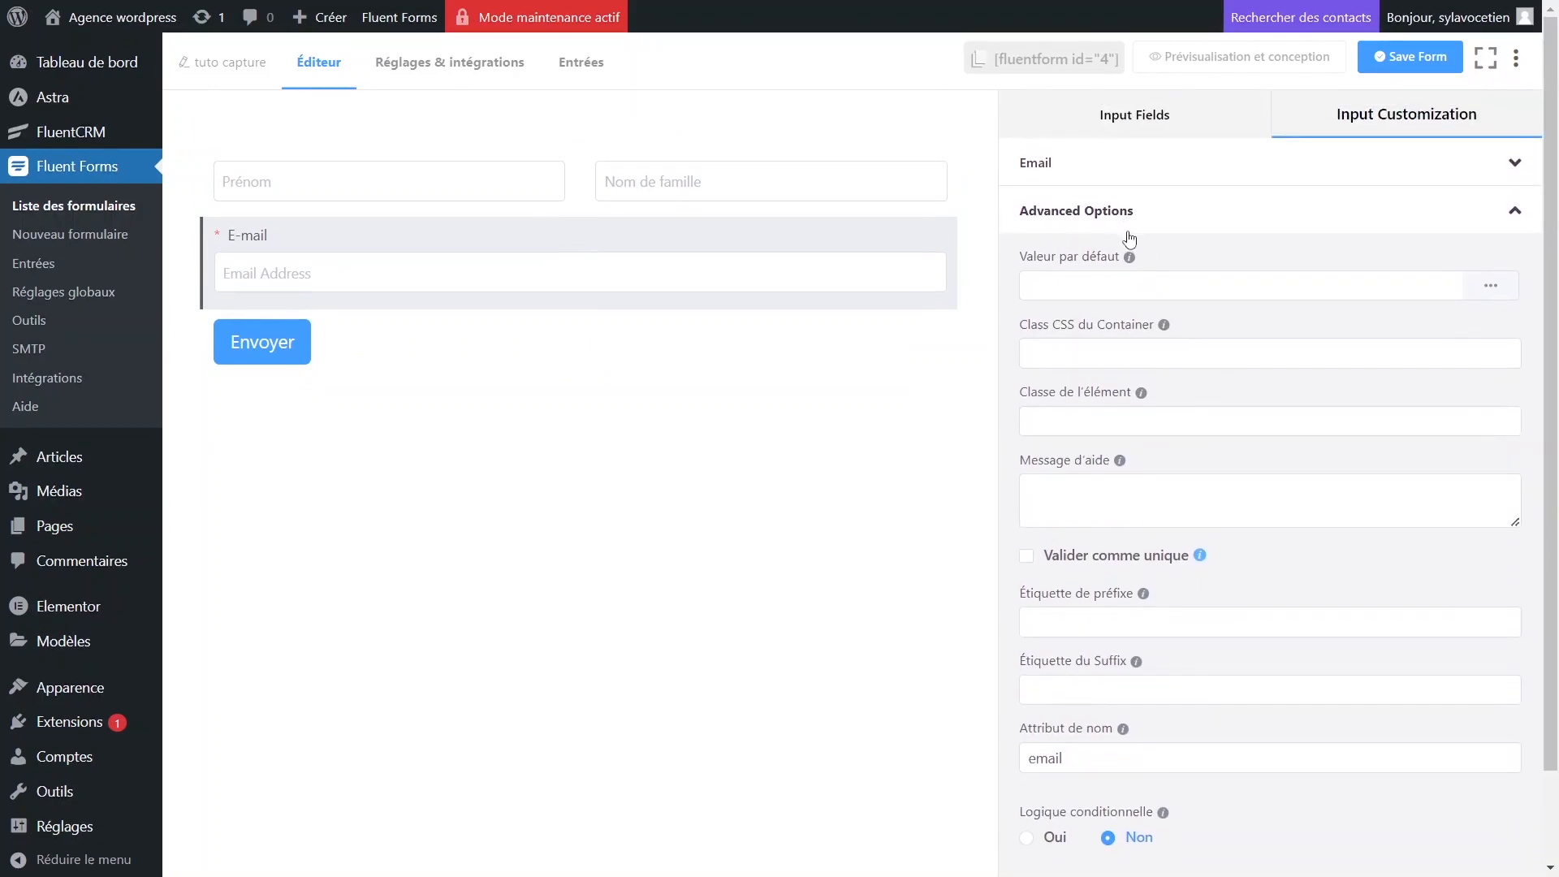
pyautogui.click(1118, 164)
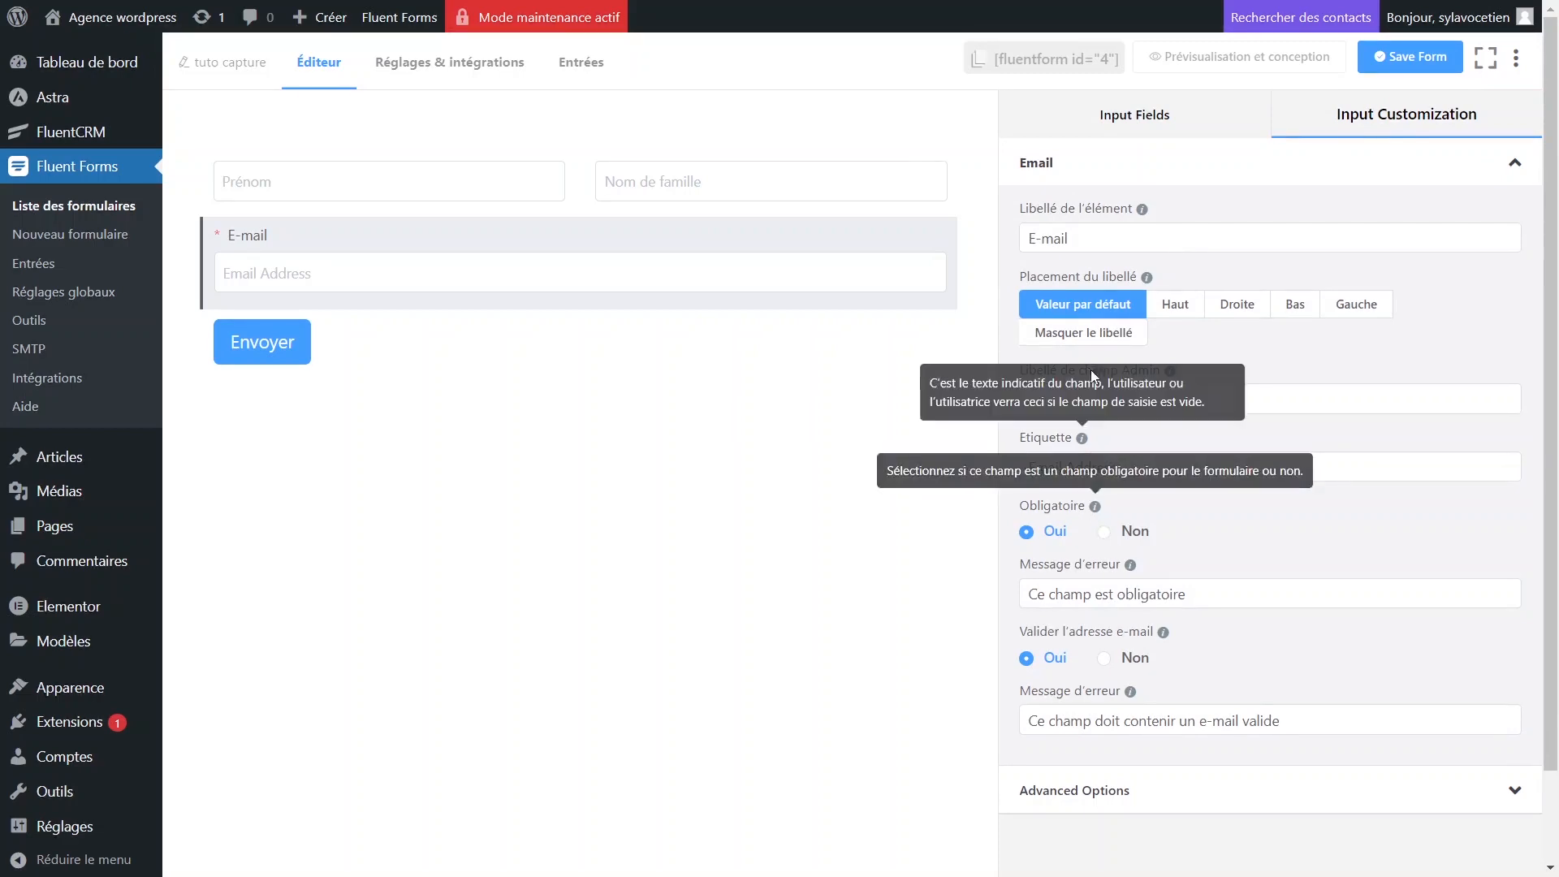
pyautogui.click(1282, 388)
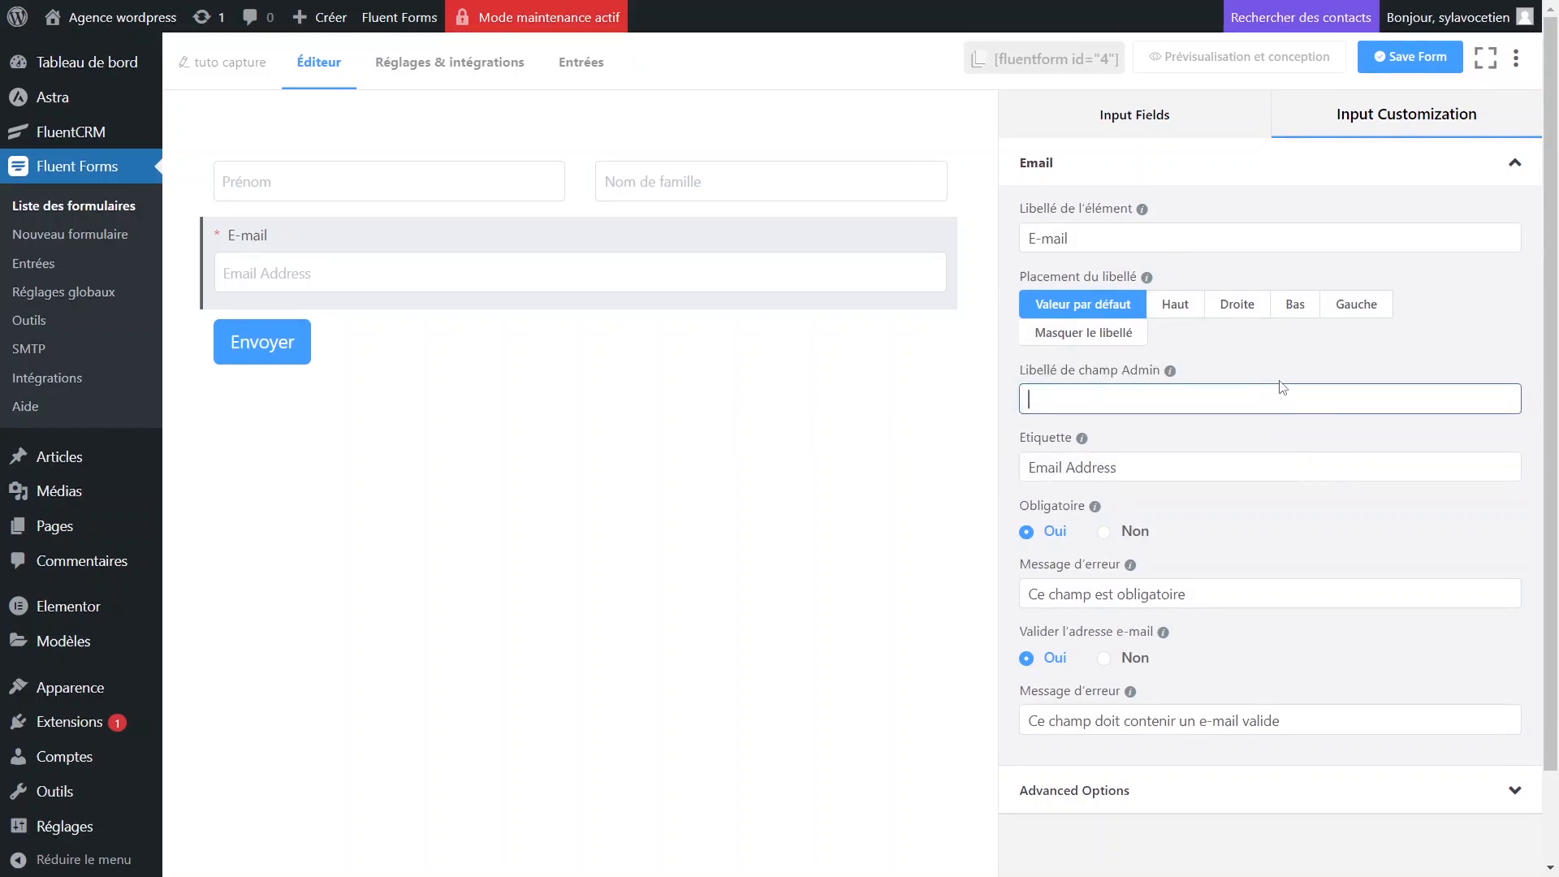
pyautogui.click(1106, 335)
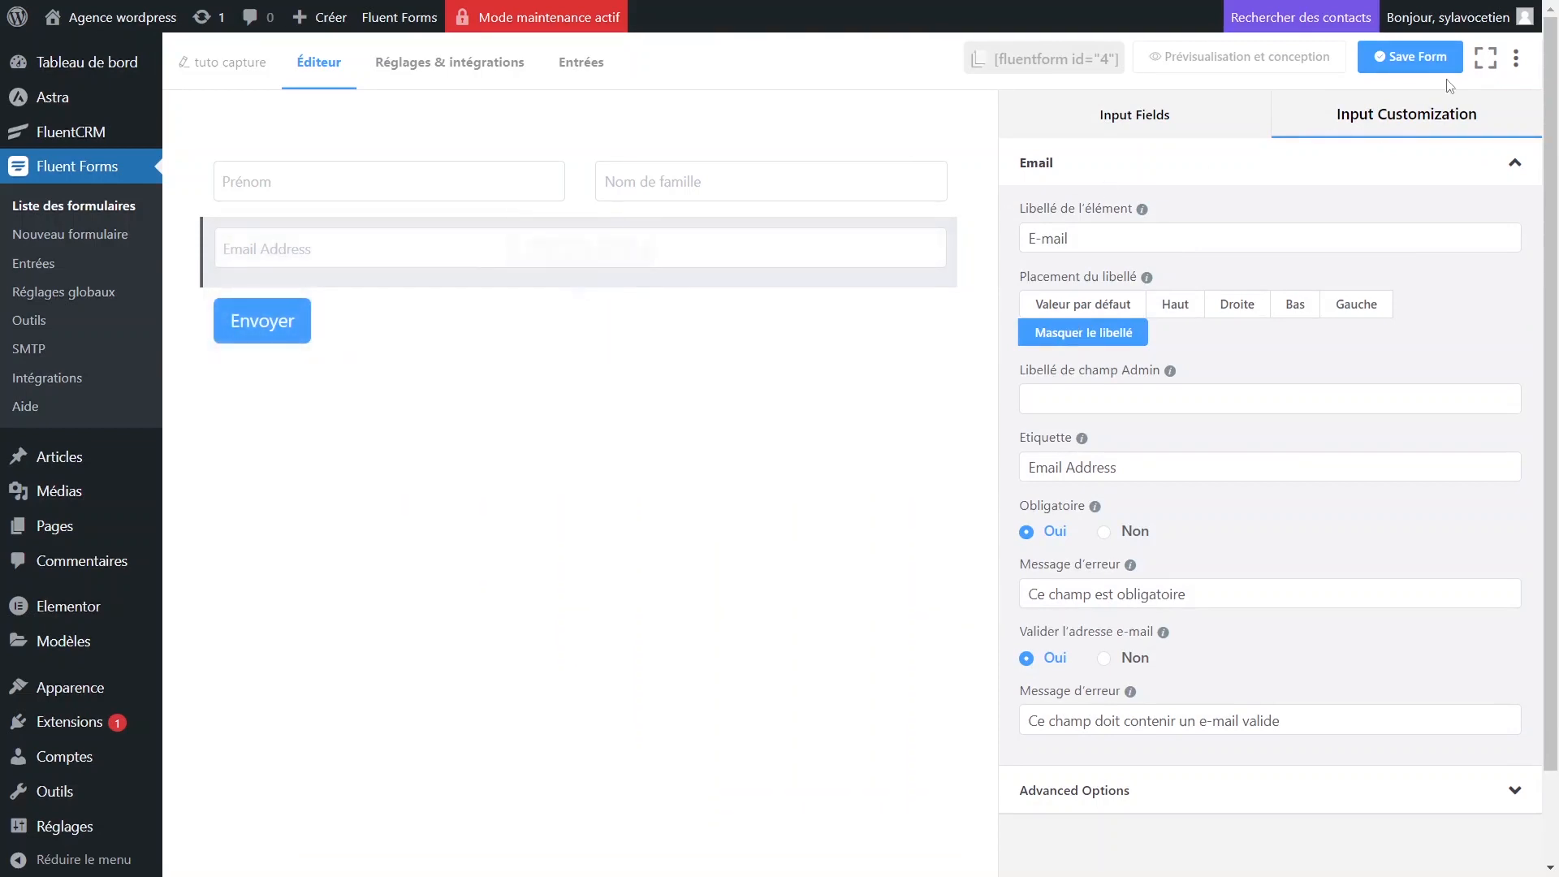
pyautogui.click(1382, 59)
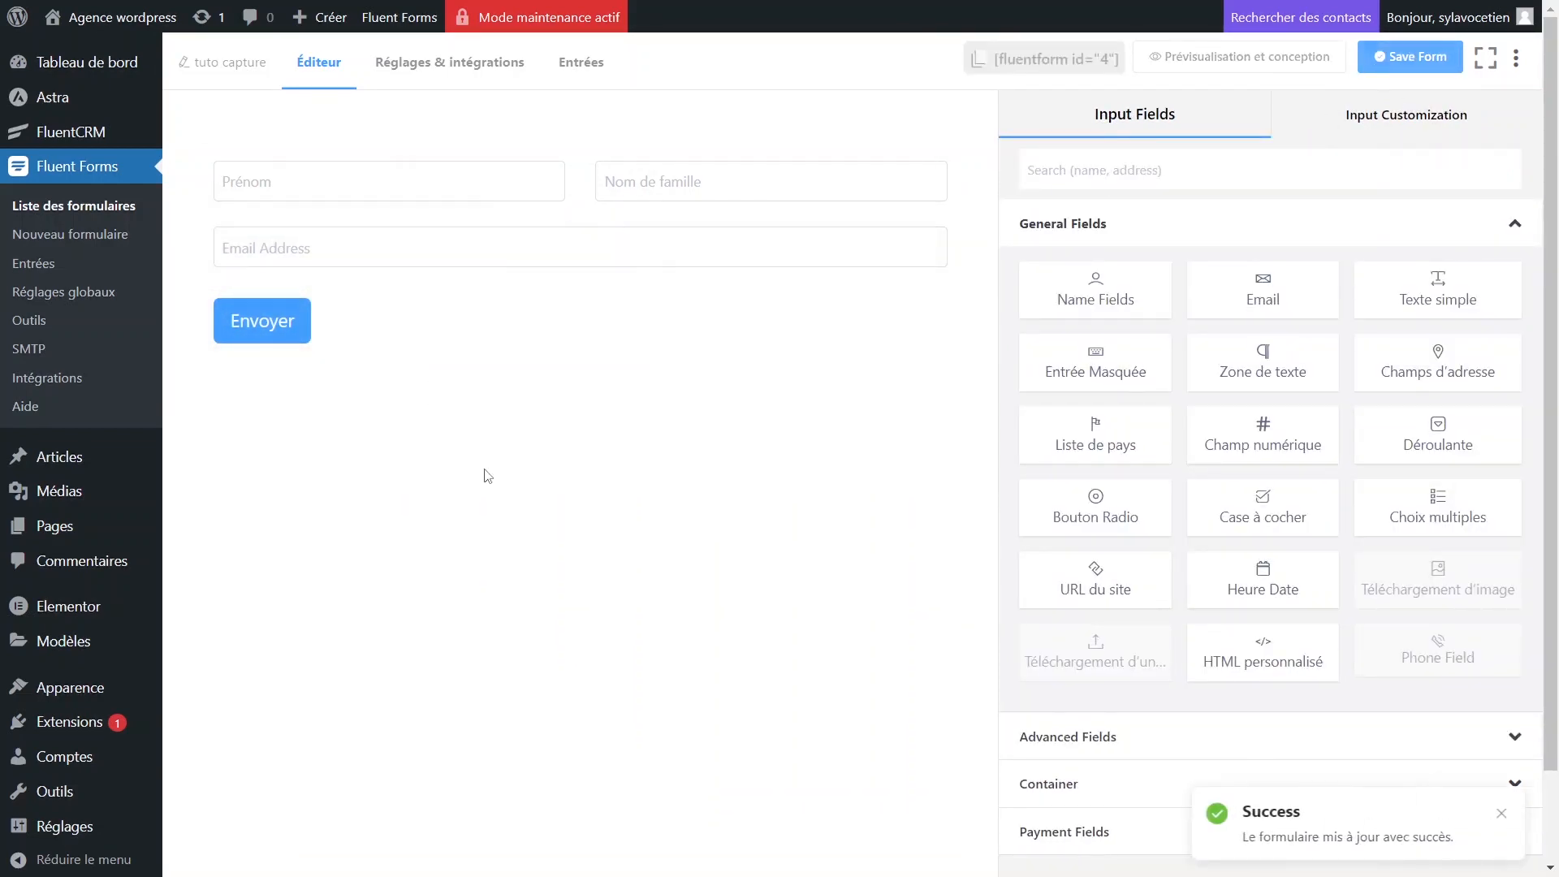
pyautogui.click(447, 65)
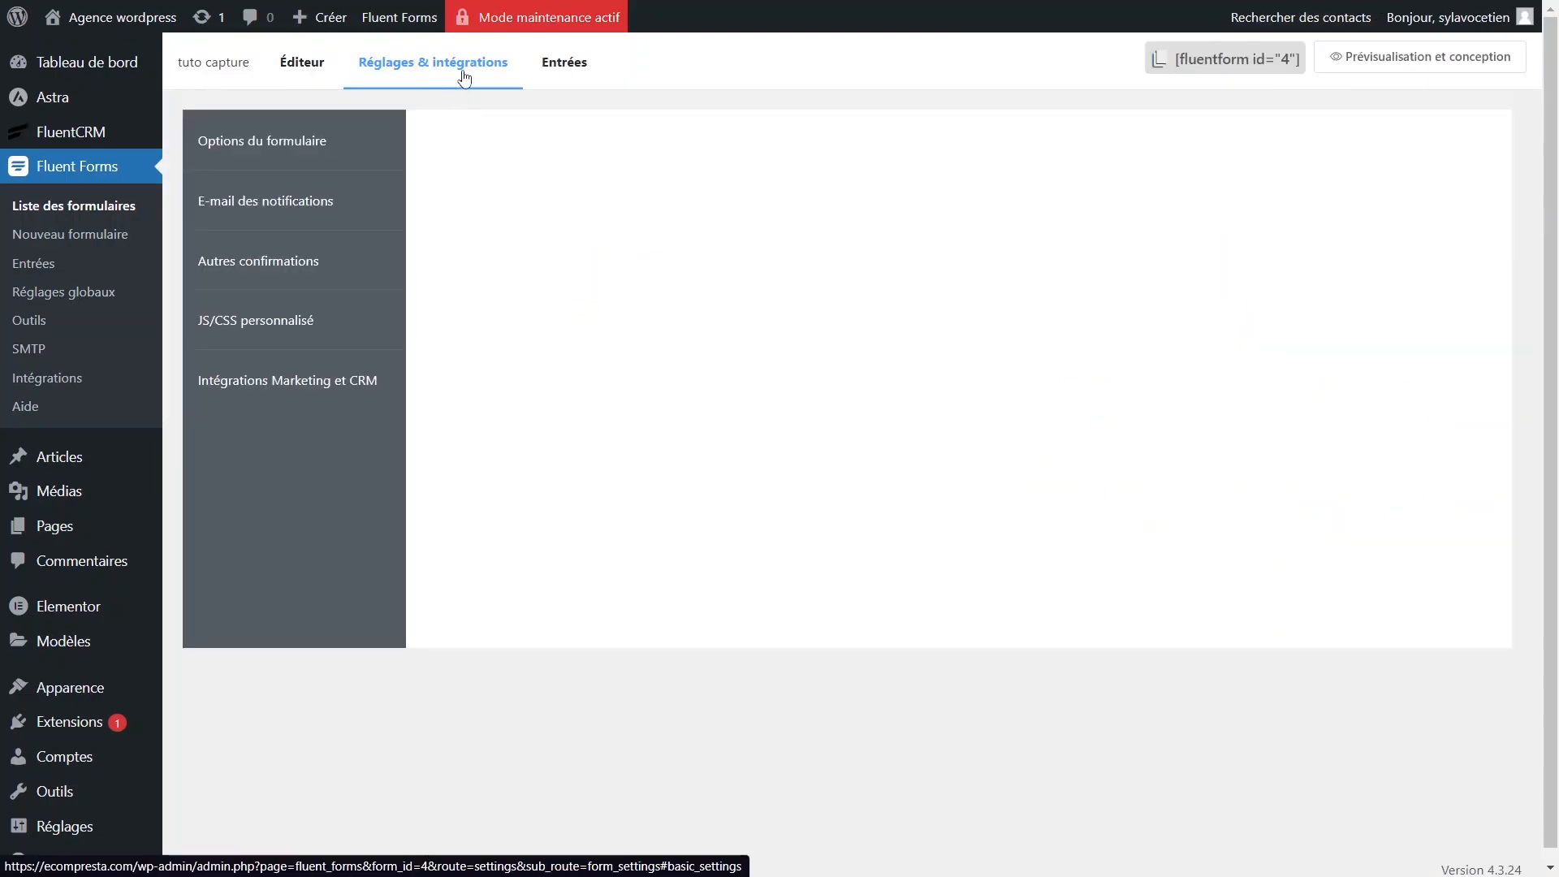
# Try the To a Page and To a Custom URL confirmations, then keep Same Page.
pyautogui.click(358, 144)
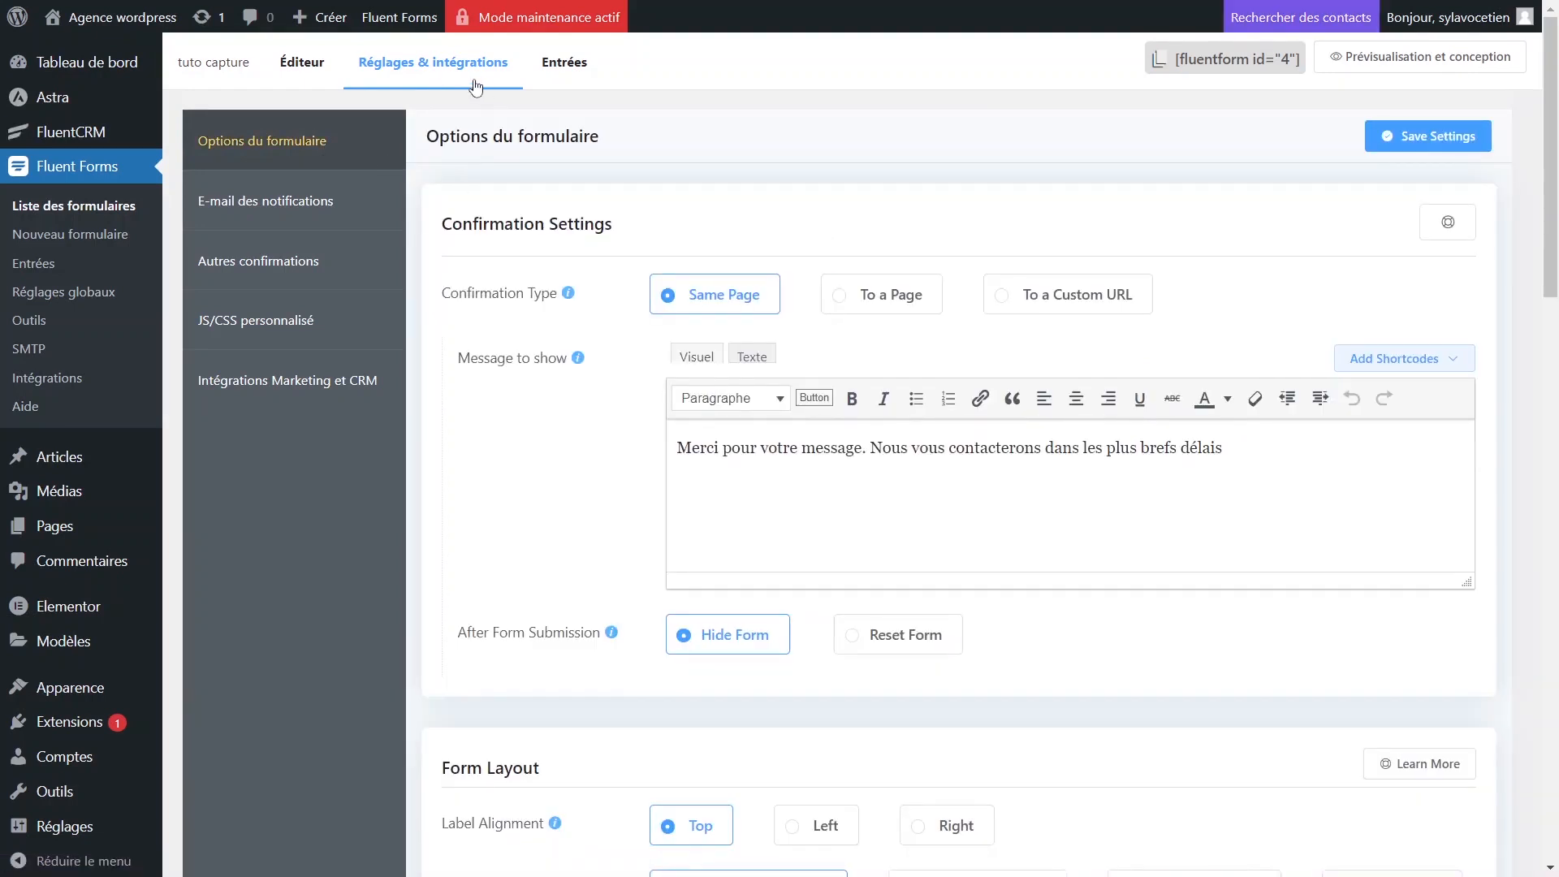
pyautogui.moveTo(1307, 457); pyautogui.dragTo(1383, 449)
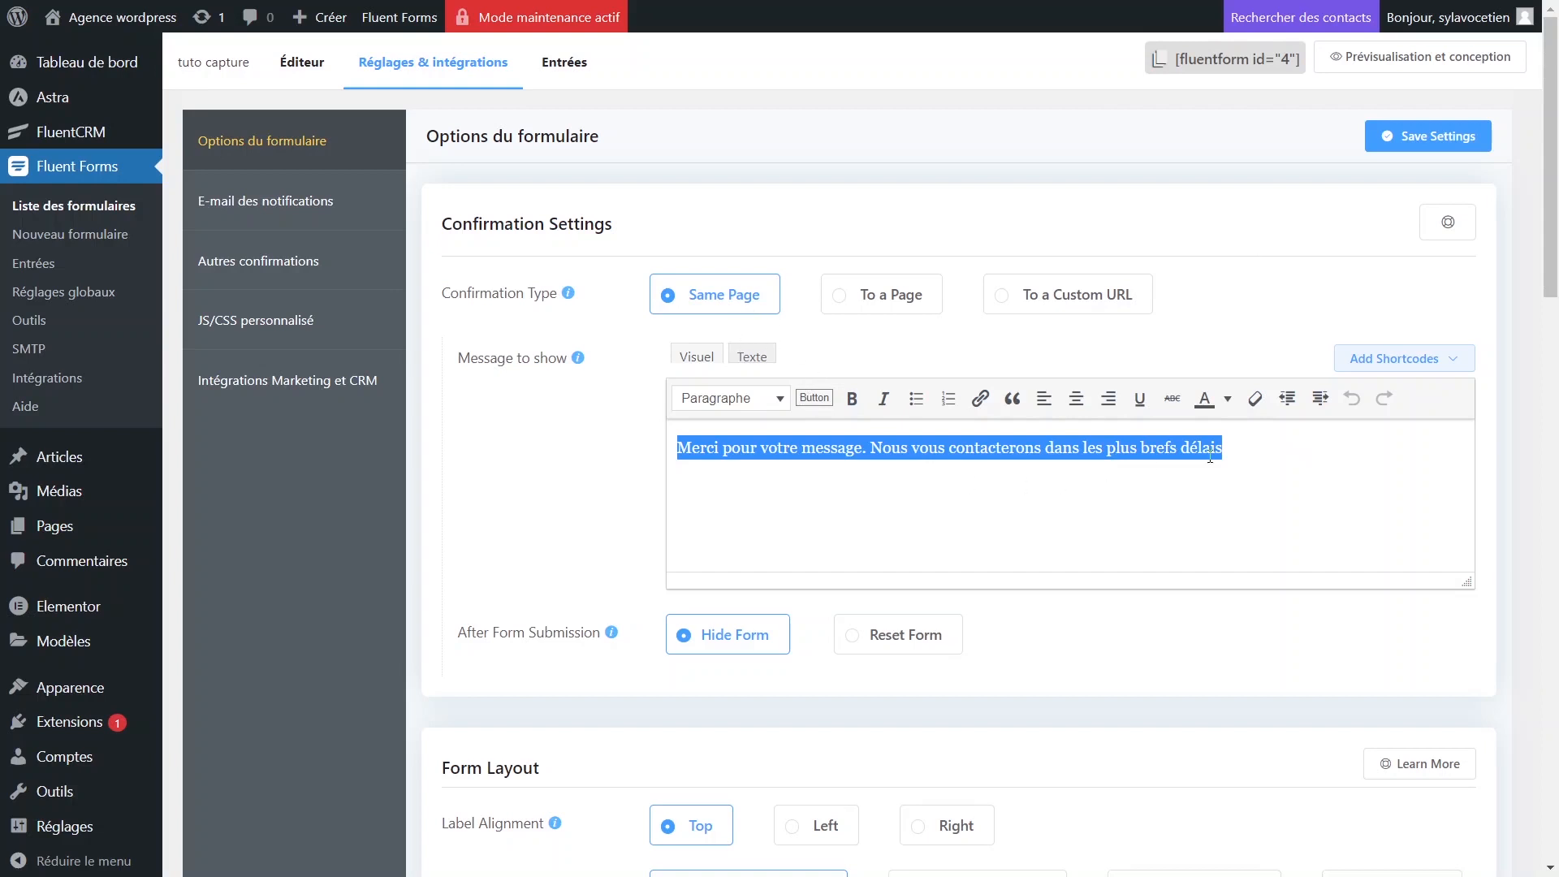
pyautogui.click(836, 294)
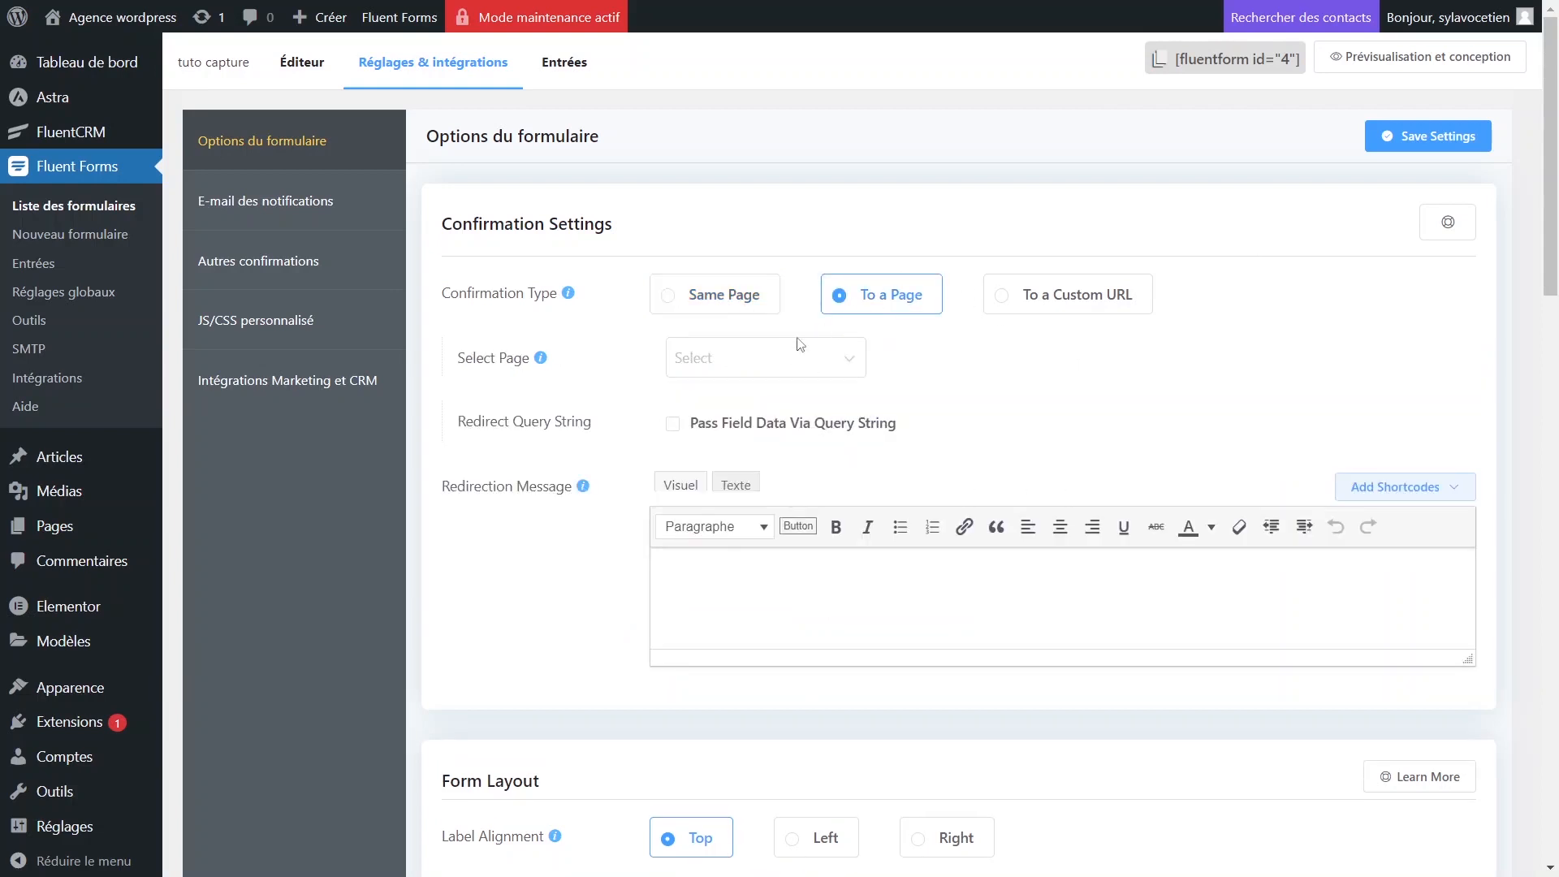
pyautogui.click(794, 358)
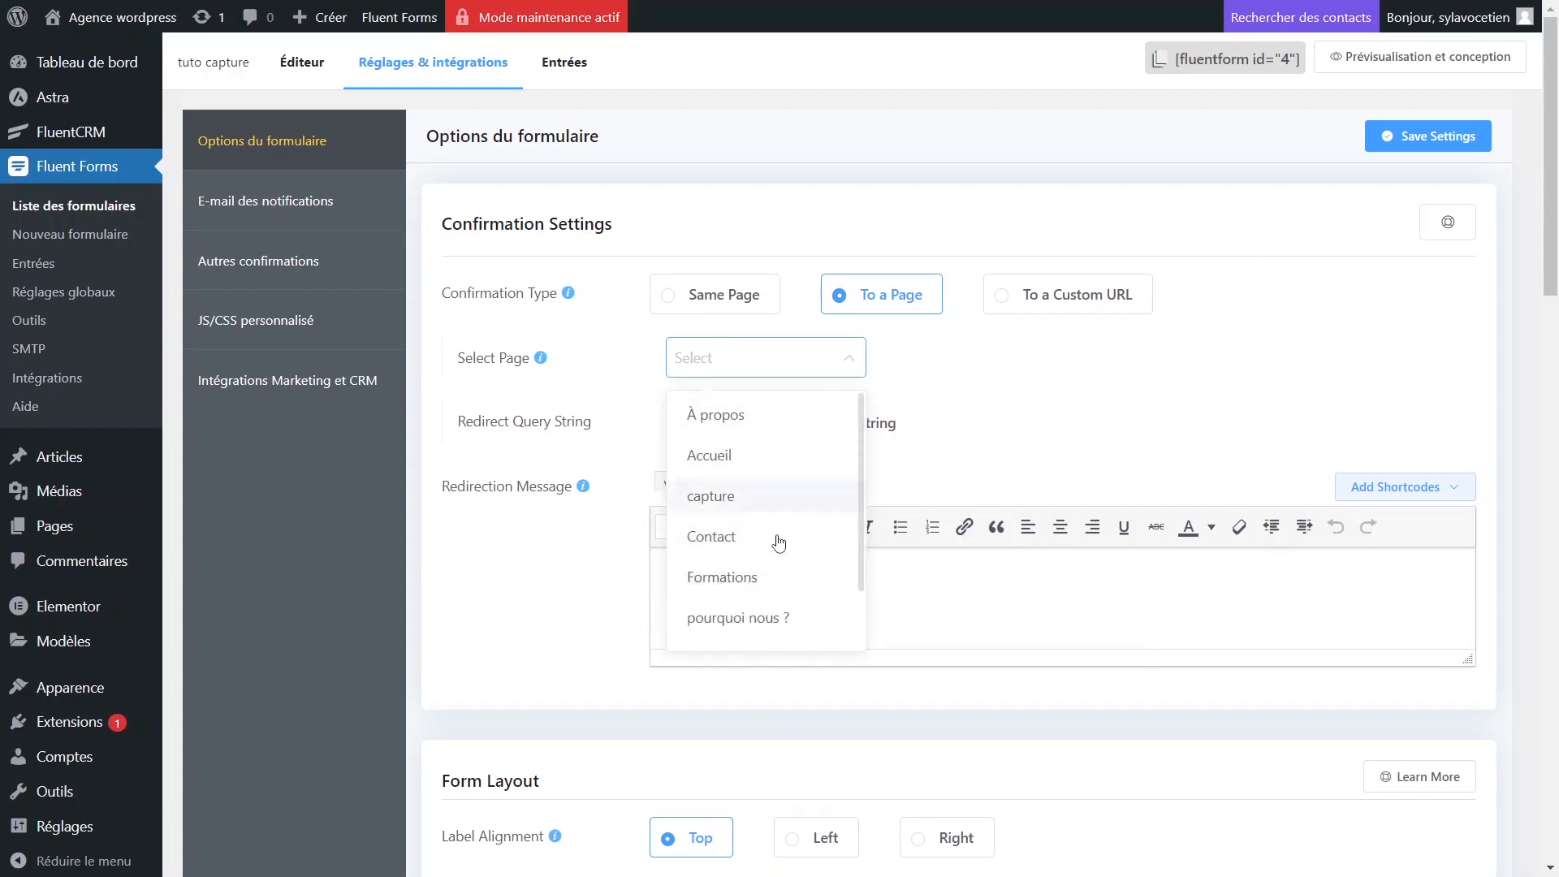
pyautogui.scroll(-2, 767, 569)
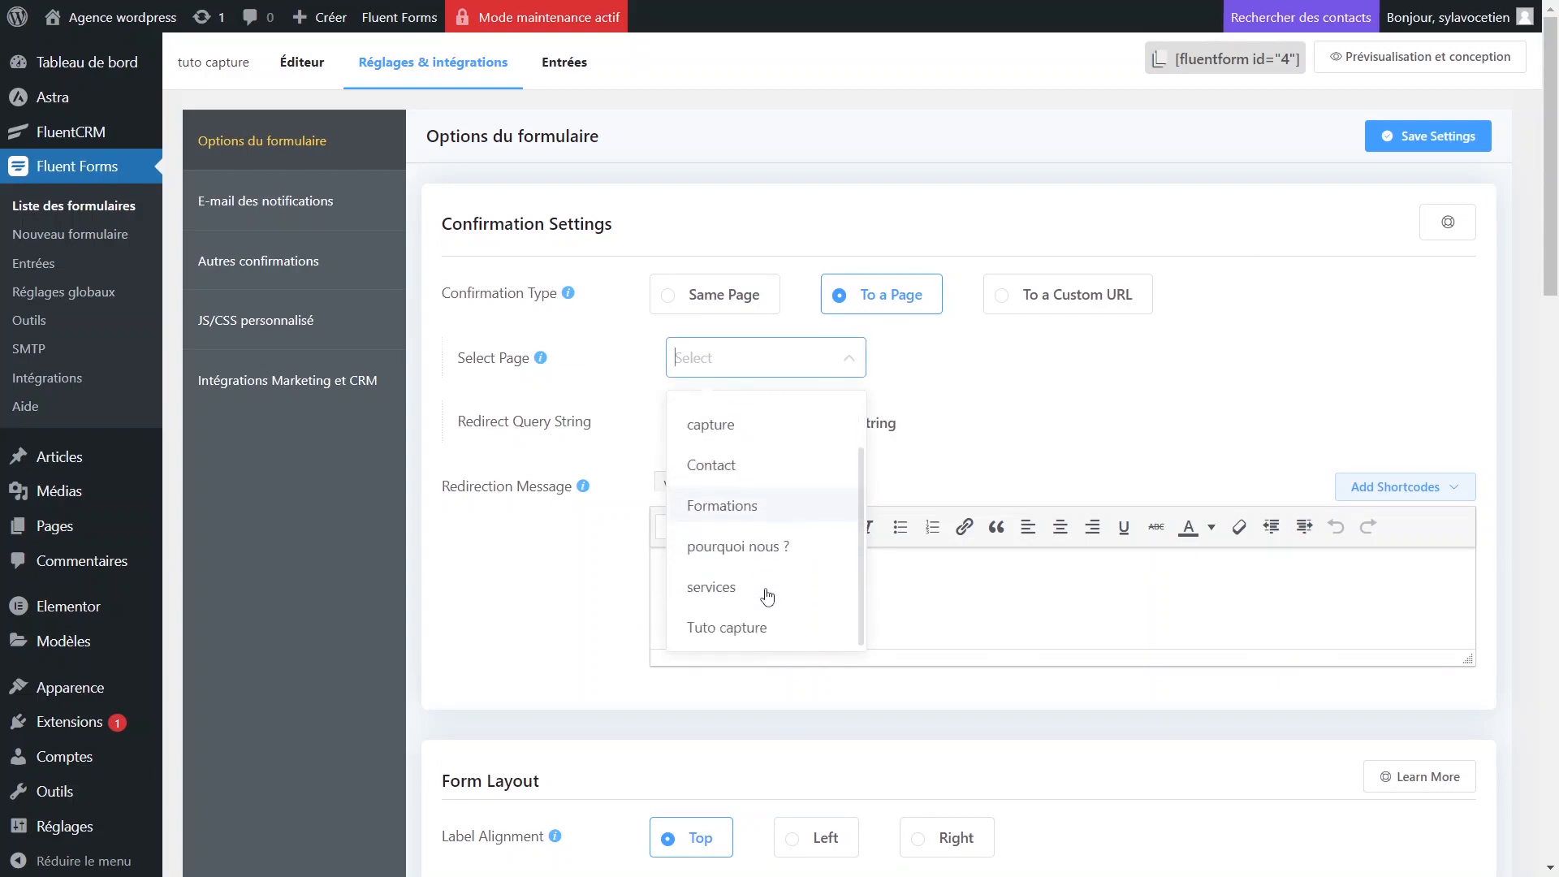
pyautogui.scroll(2, 774, 582)
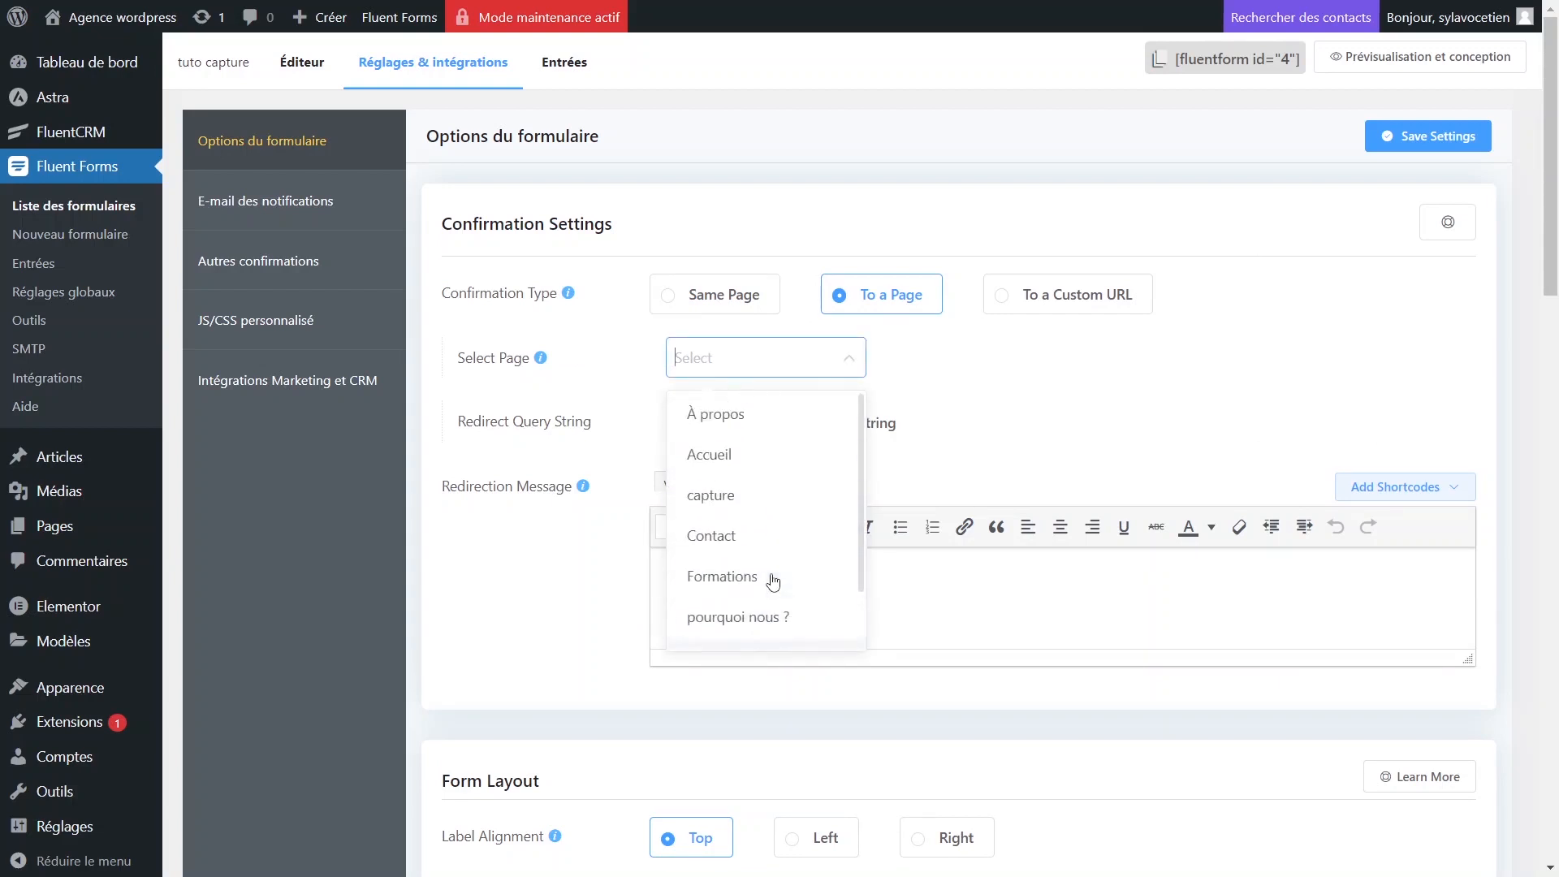
pyautogui.click(1048, 310)
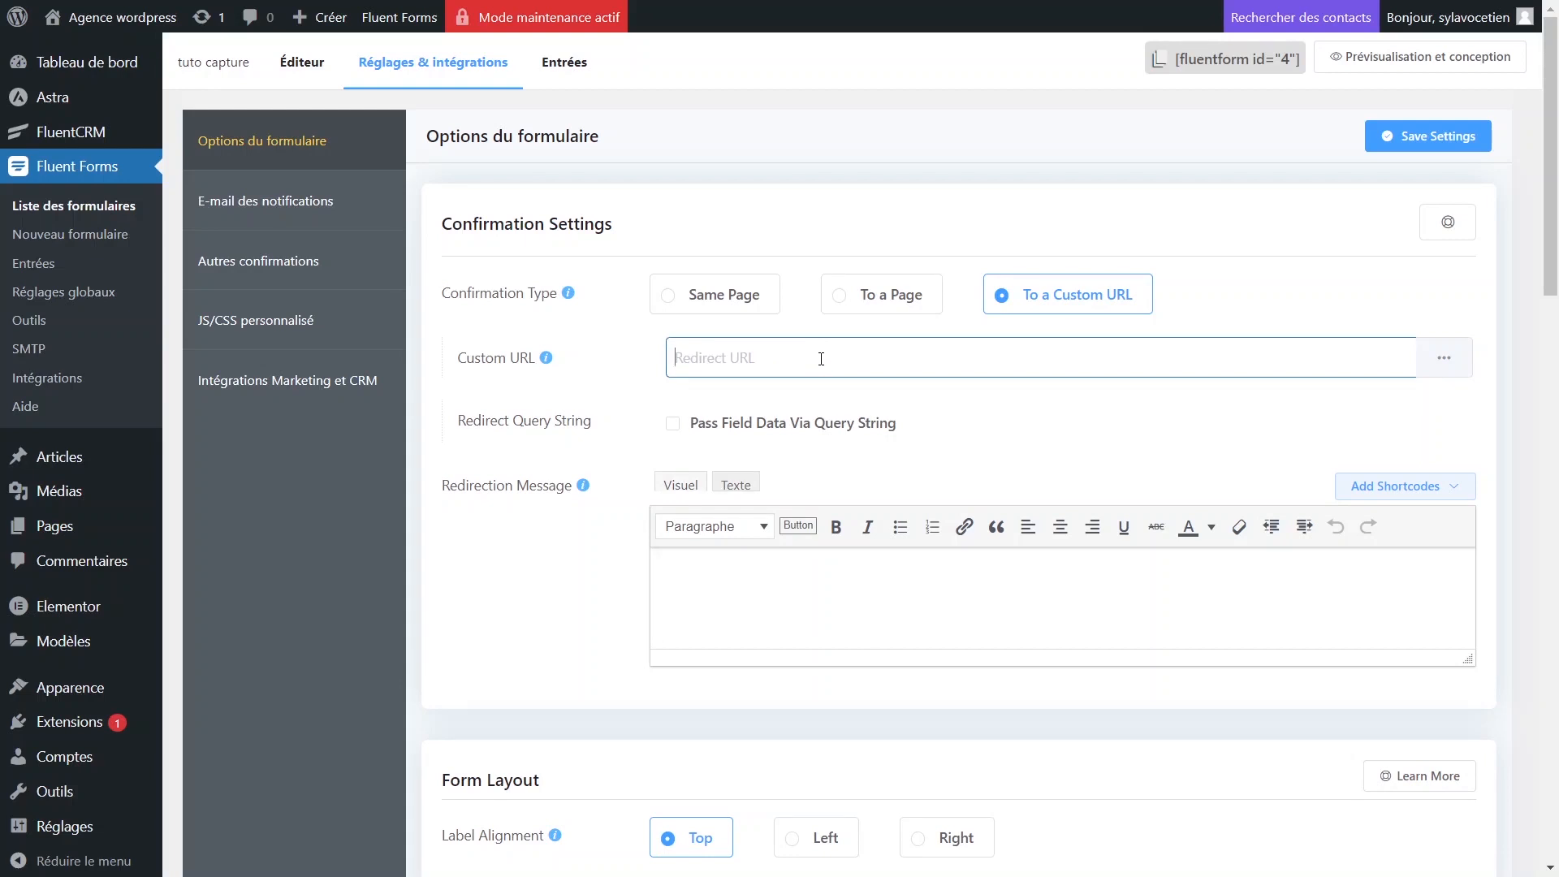
pyautogui.click(717, 314)
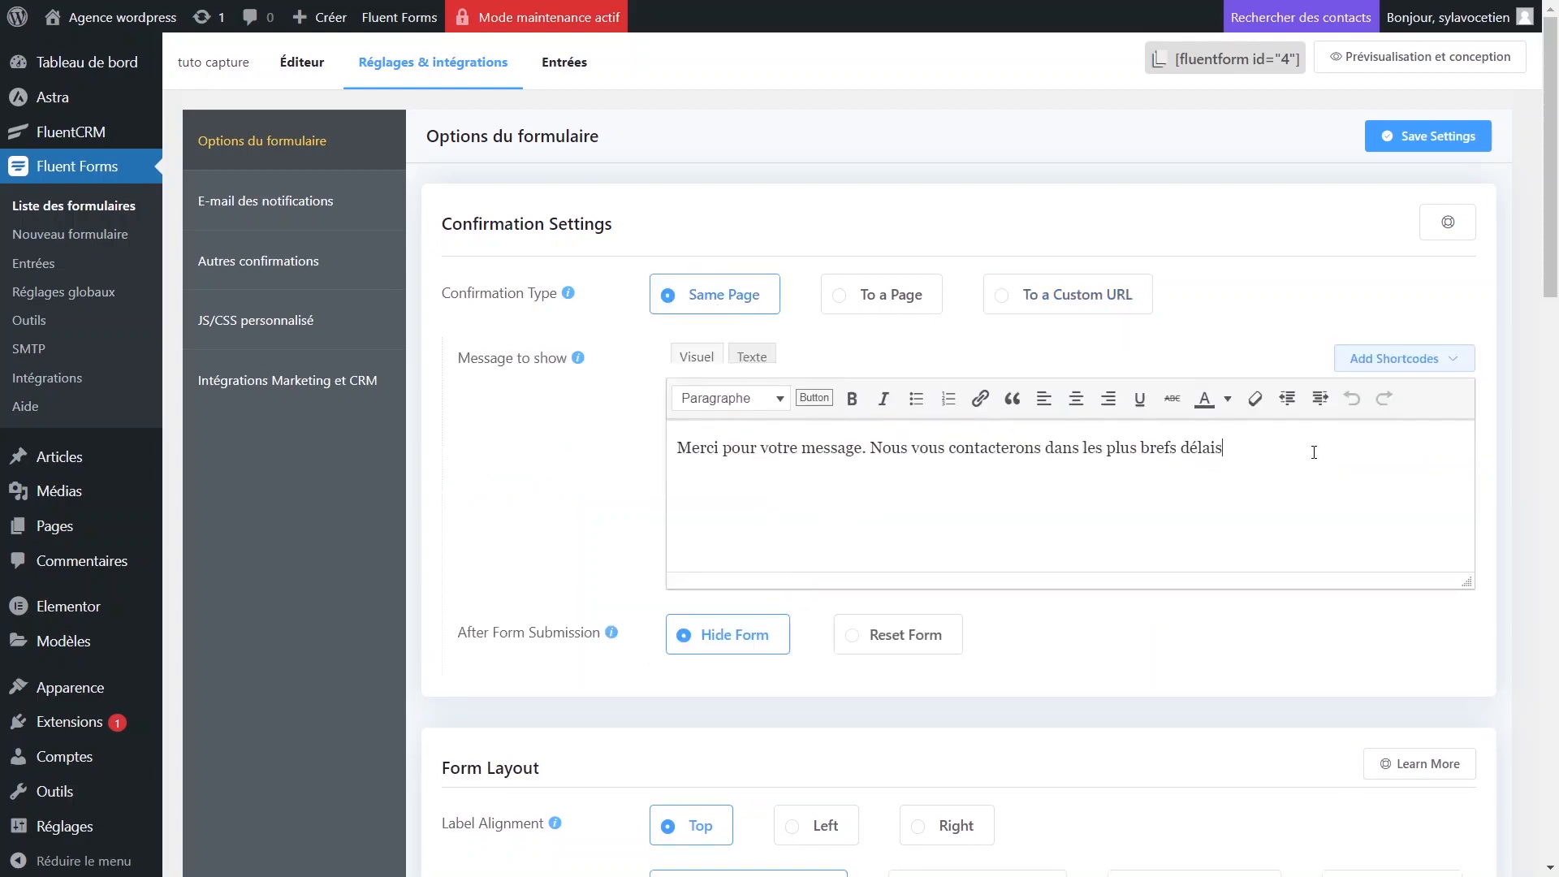
# Replace the confirmation message with a notice that the free ebook is in their mailbox.
pyautogui.moveTo(1314, 452); pyautogui.dragTo(674, 449)
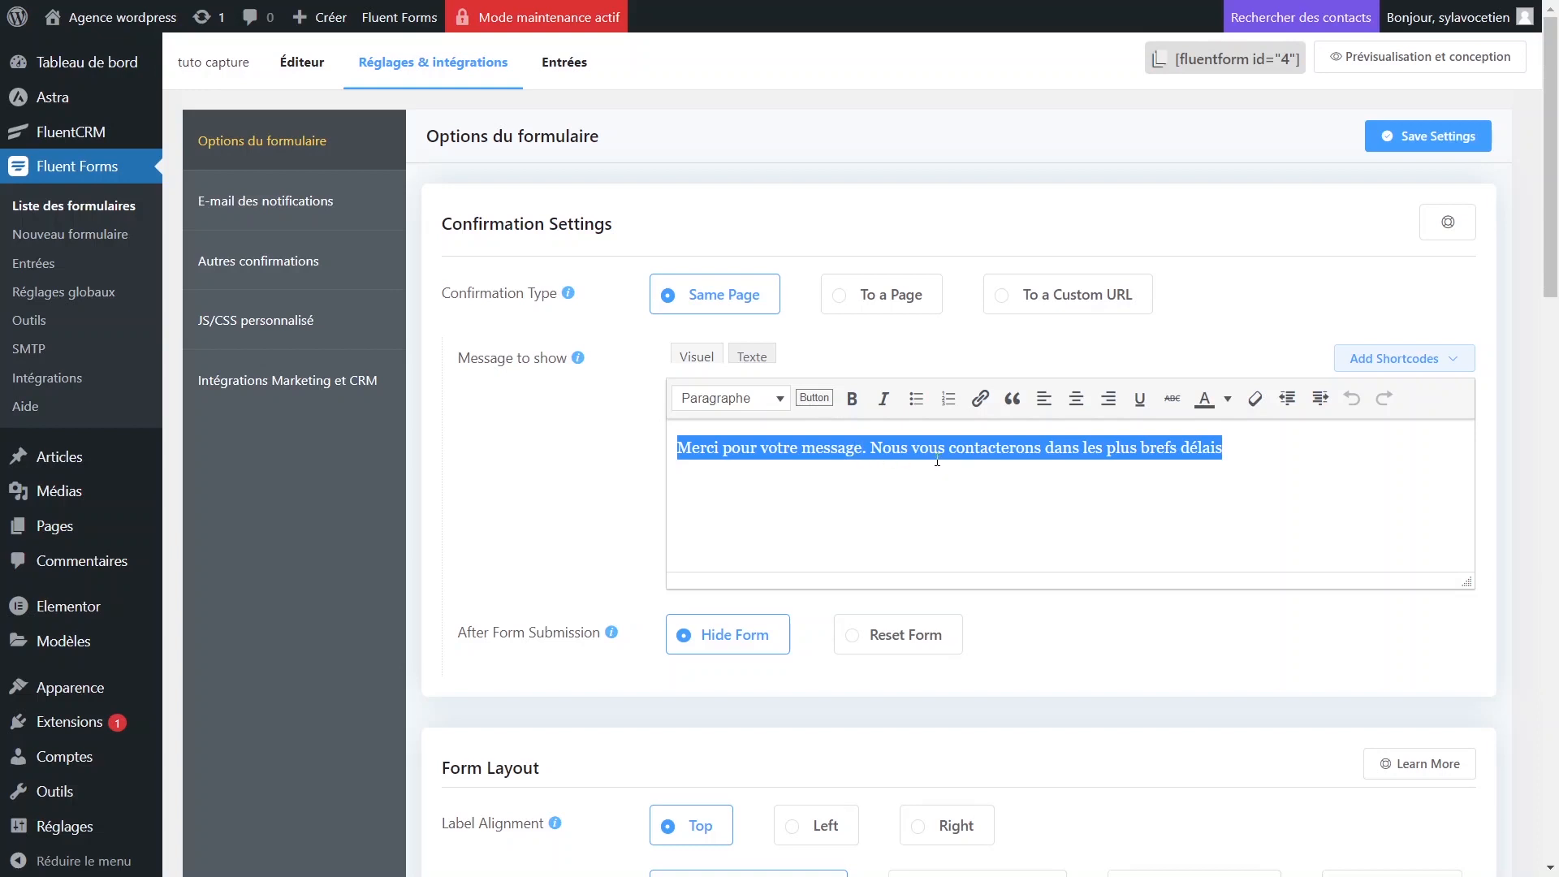
pyautogui.press('BackSpace')
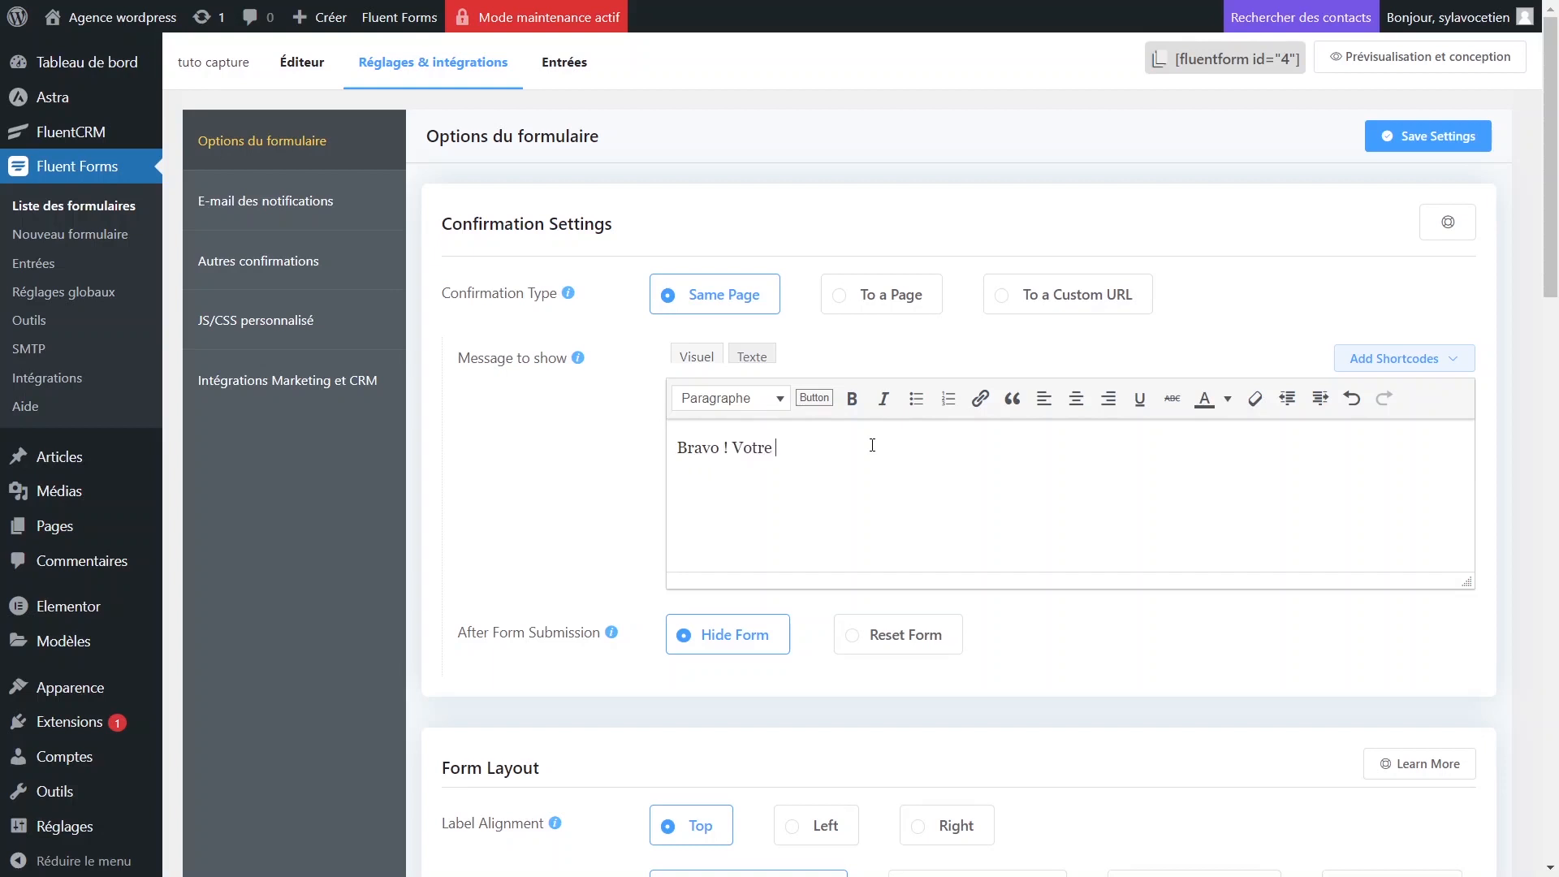
pyautogui.write('ok ')
pyautogui.write('gratuit devra')
pyautogui.write('it $e')
pyautogui.write('tre d')
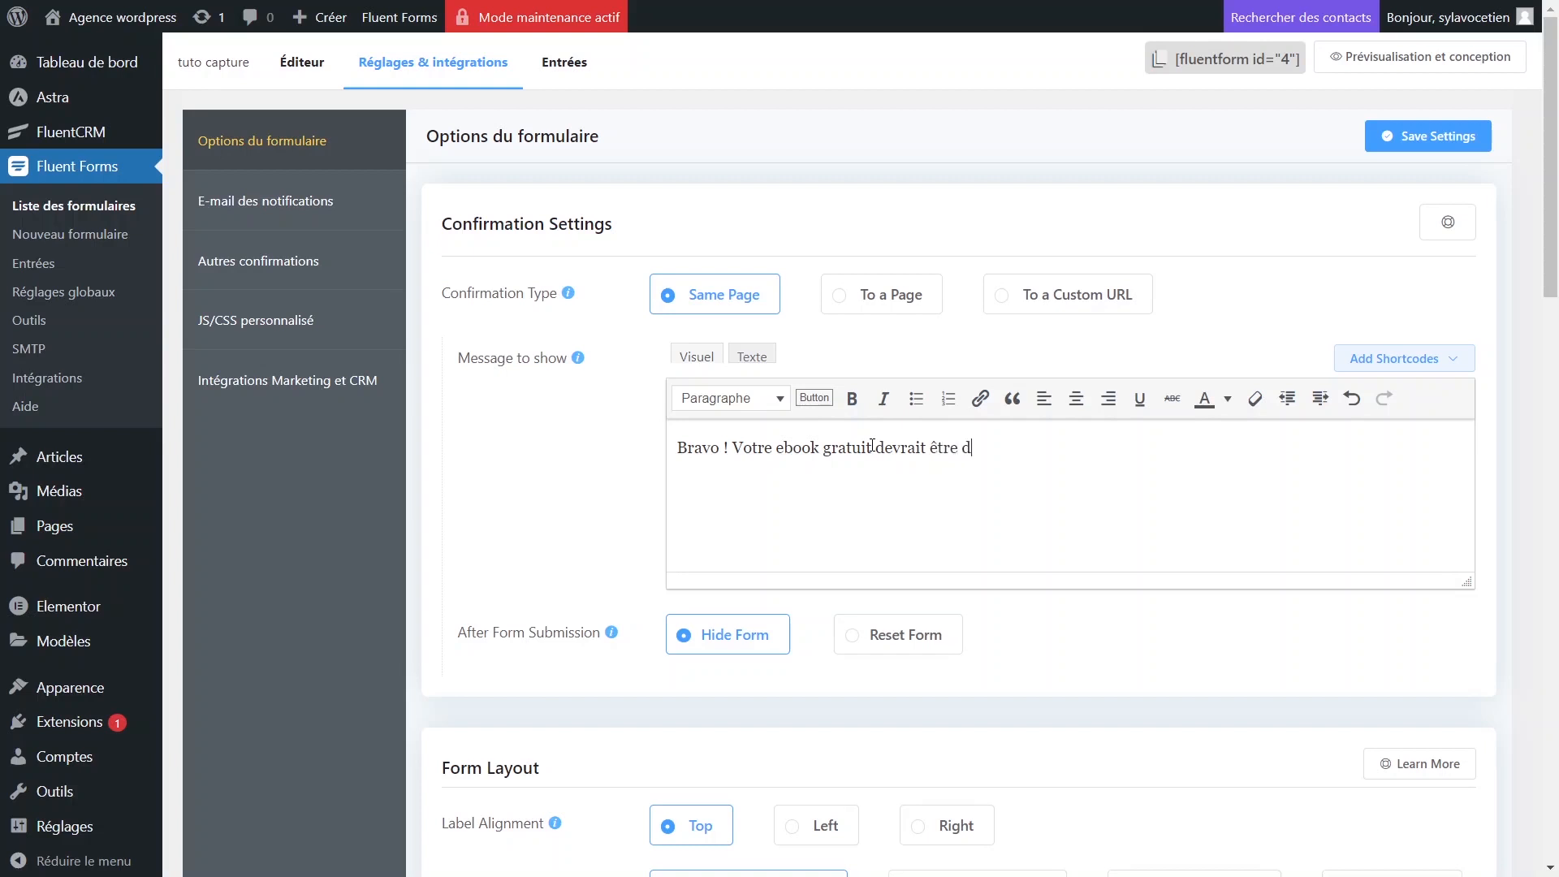
pyautogui.write('ans votre boîte')
pyautogui.write('mail en ce moment ou dans les s')
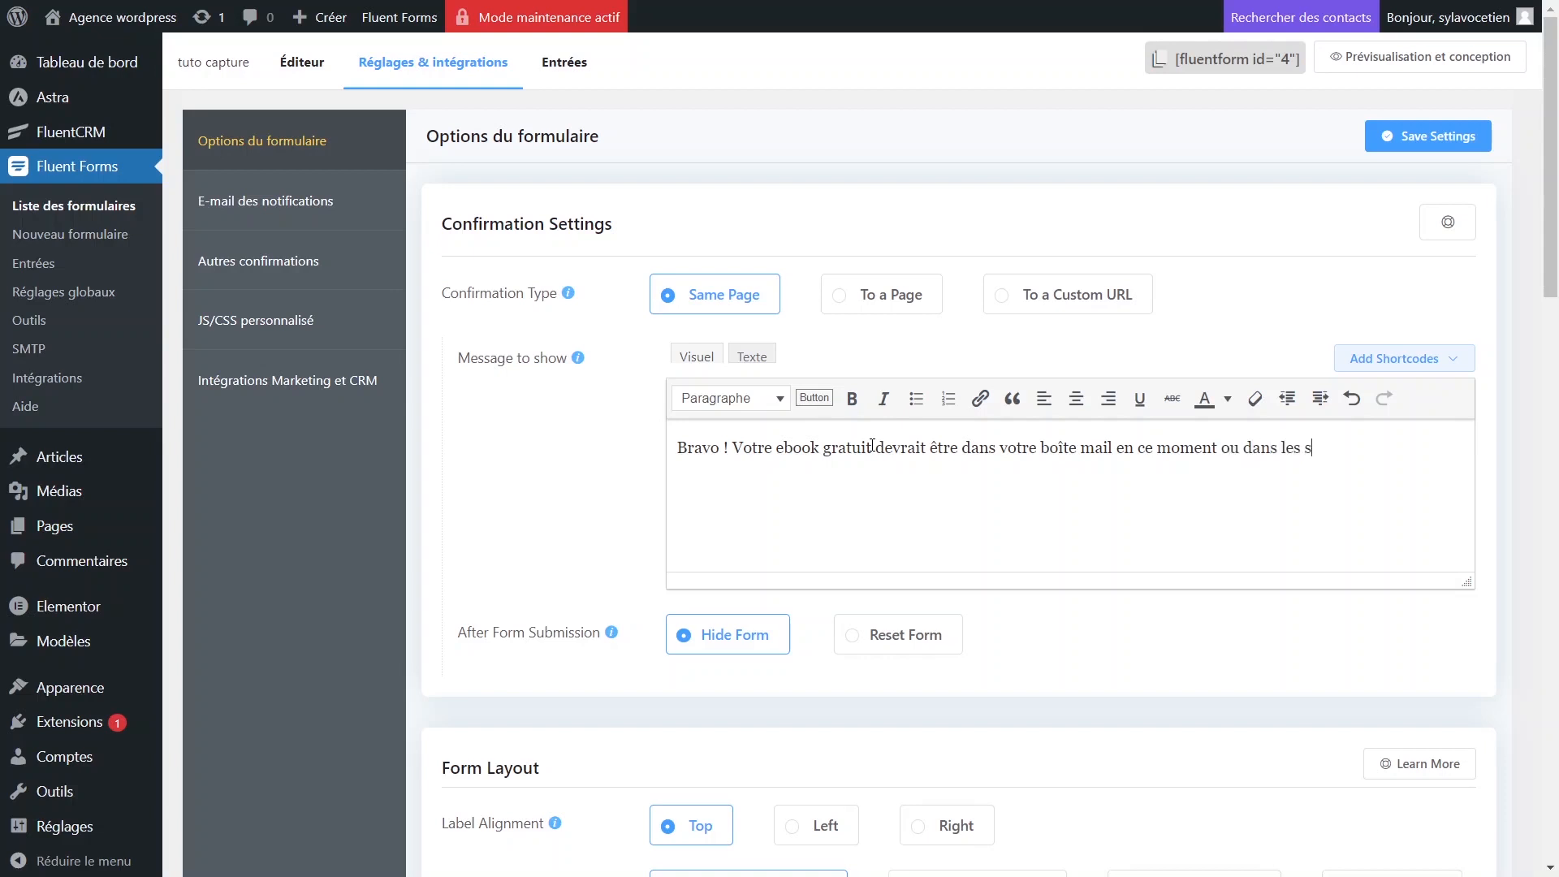
pyautogui.write('es qui suivront')
pyautogui.write('.')
# Save the form settings and go to E-mail des notifications.
pyautogui.scroll(-3, 937, 528)
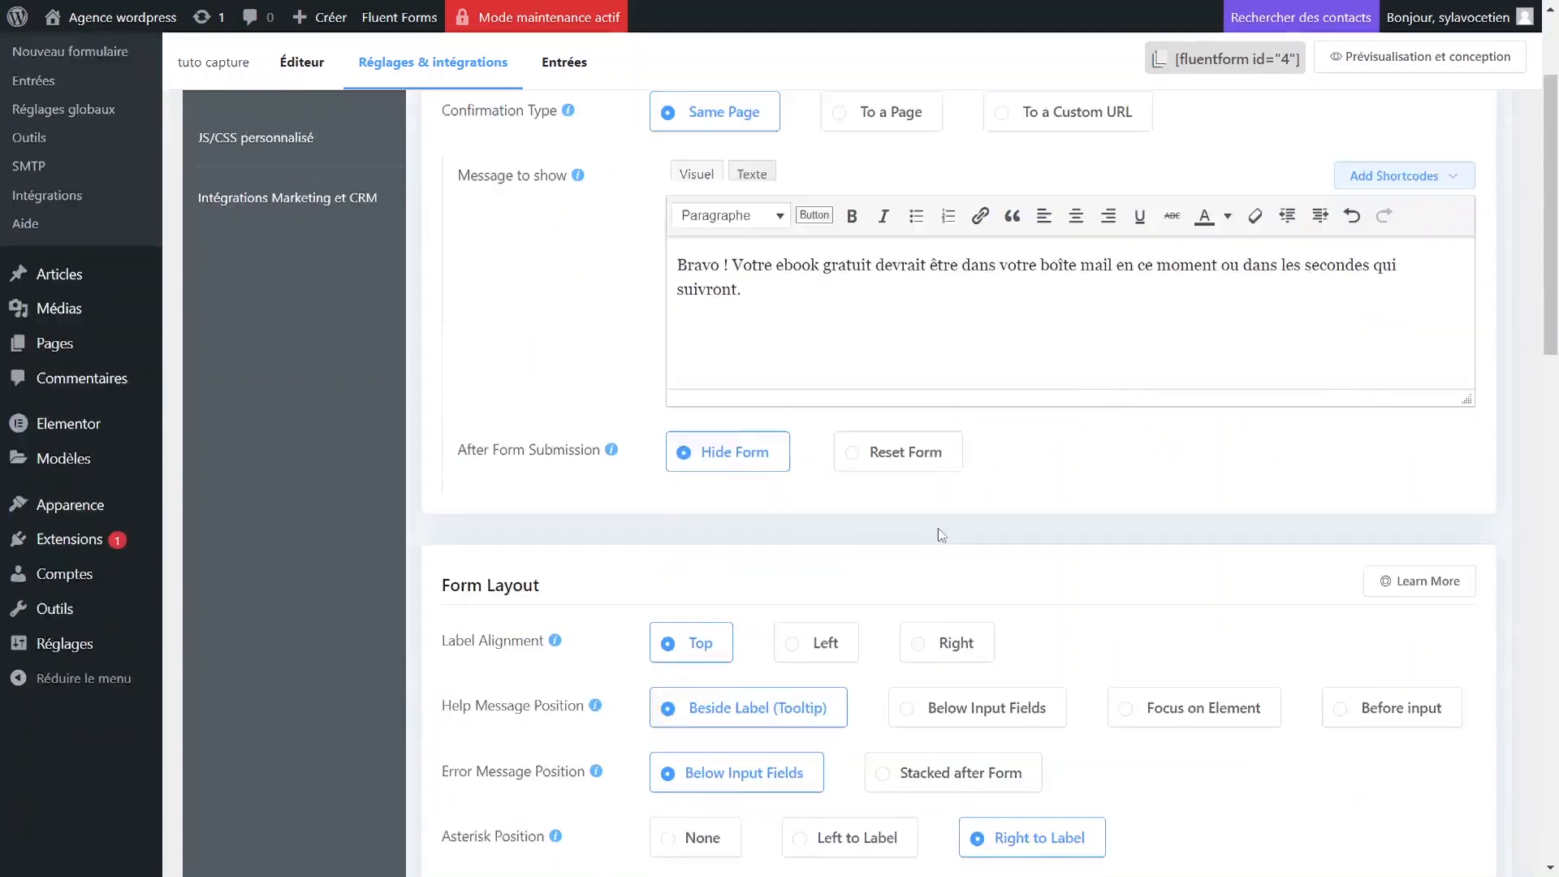
pyautogui.scroll(3, 934, 513)
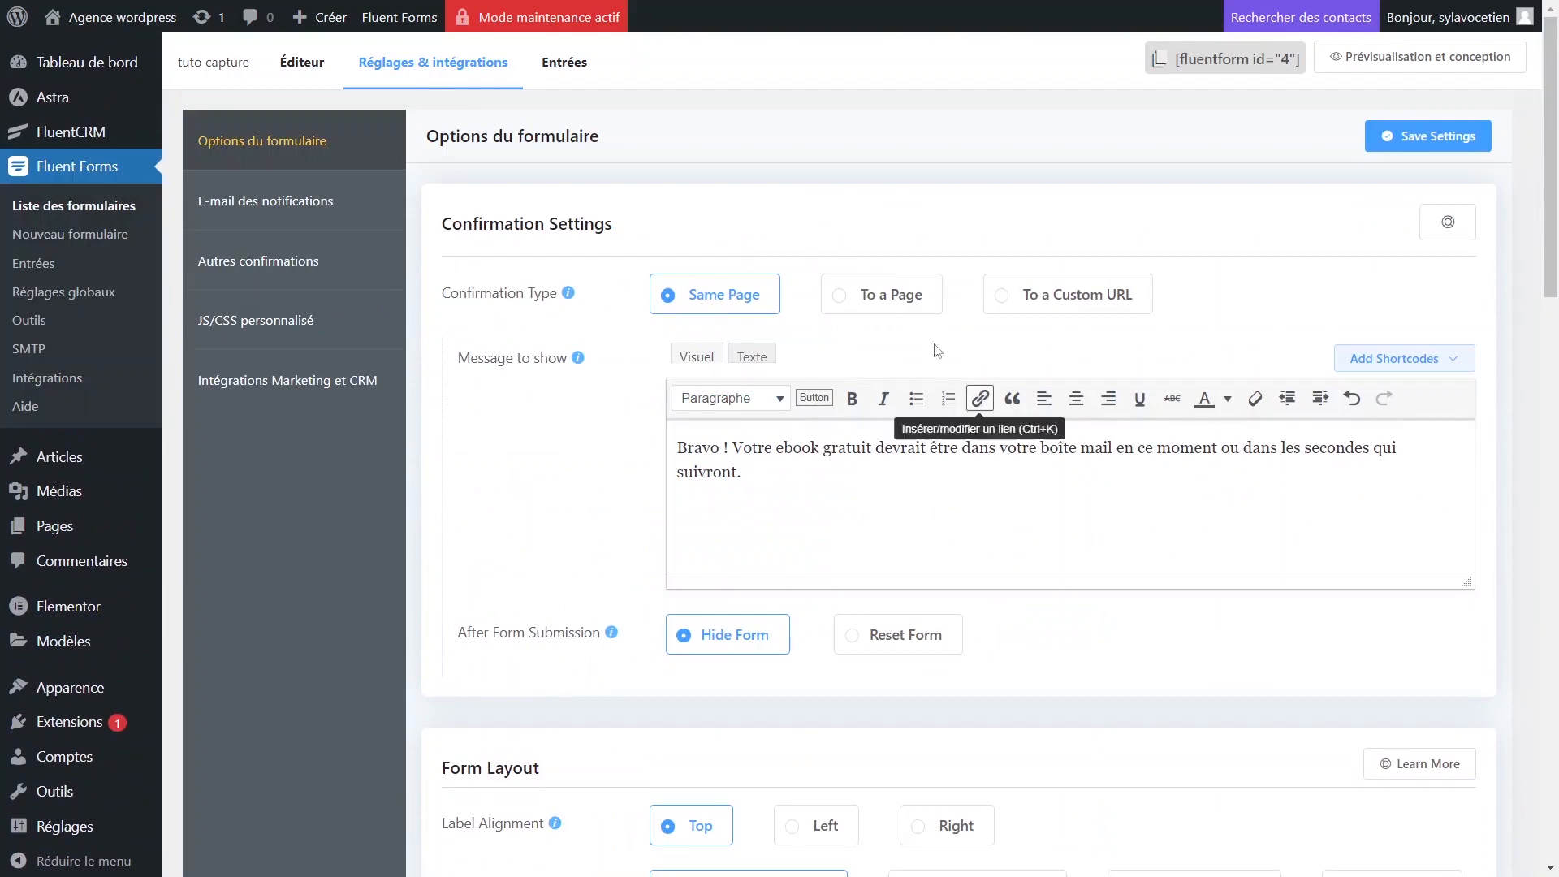
pyautogui.scroll(-7, 805, 508)
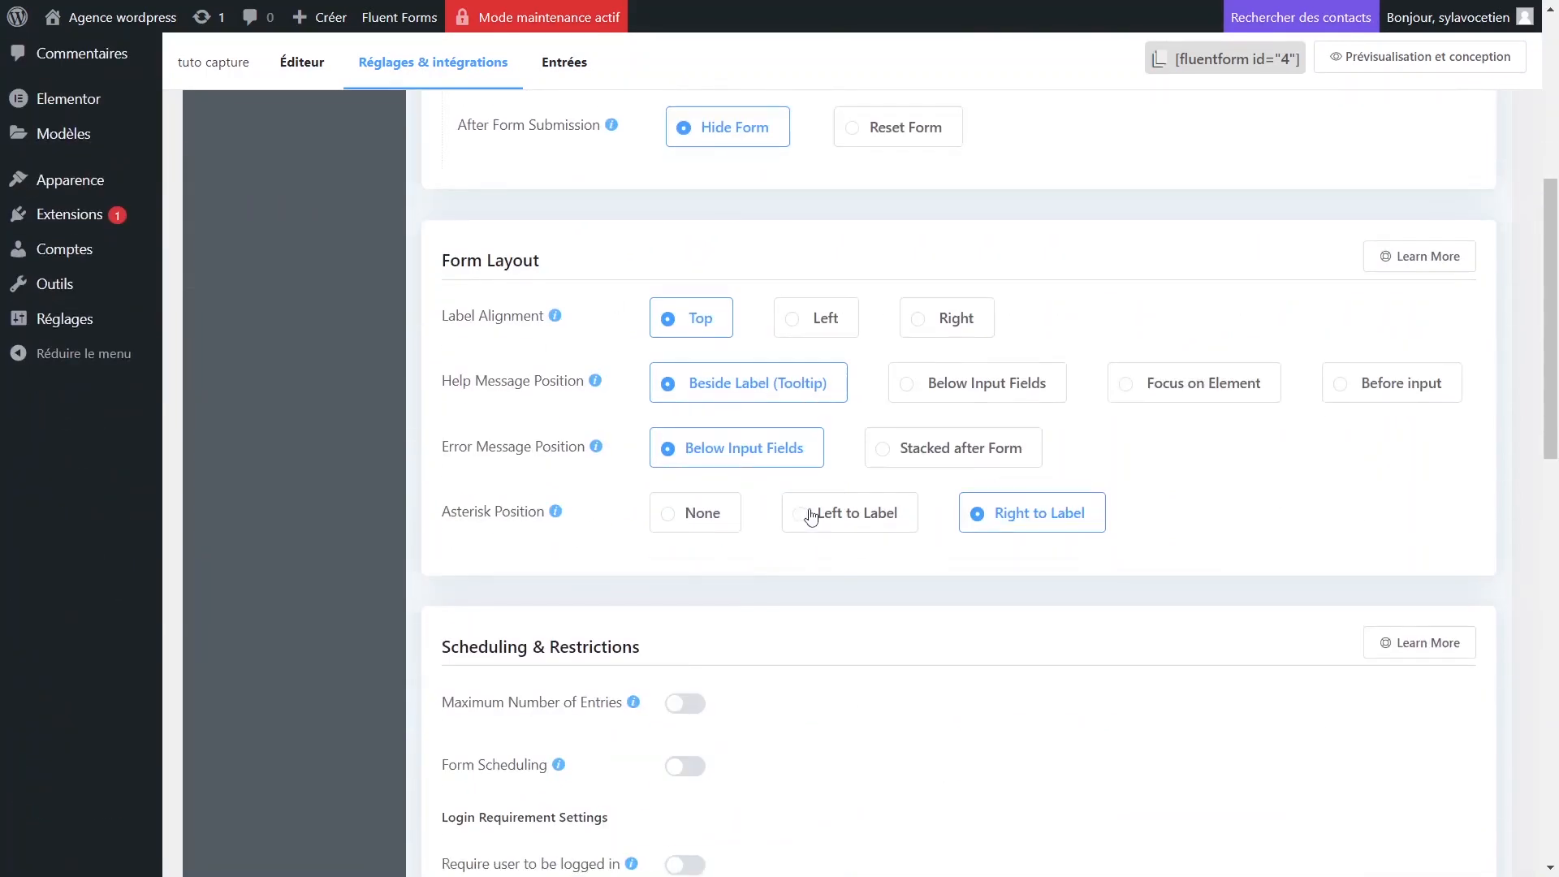
pyautogui.scroll(1, 808, 512)
pyautogui.scroll(-5, 812, 517)
pyautogui.scroll(-9, 812, 517)
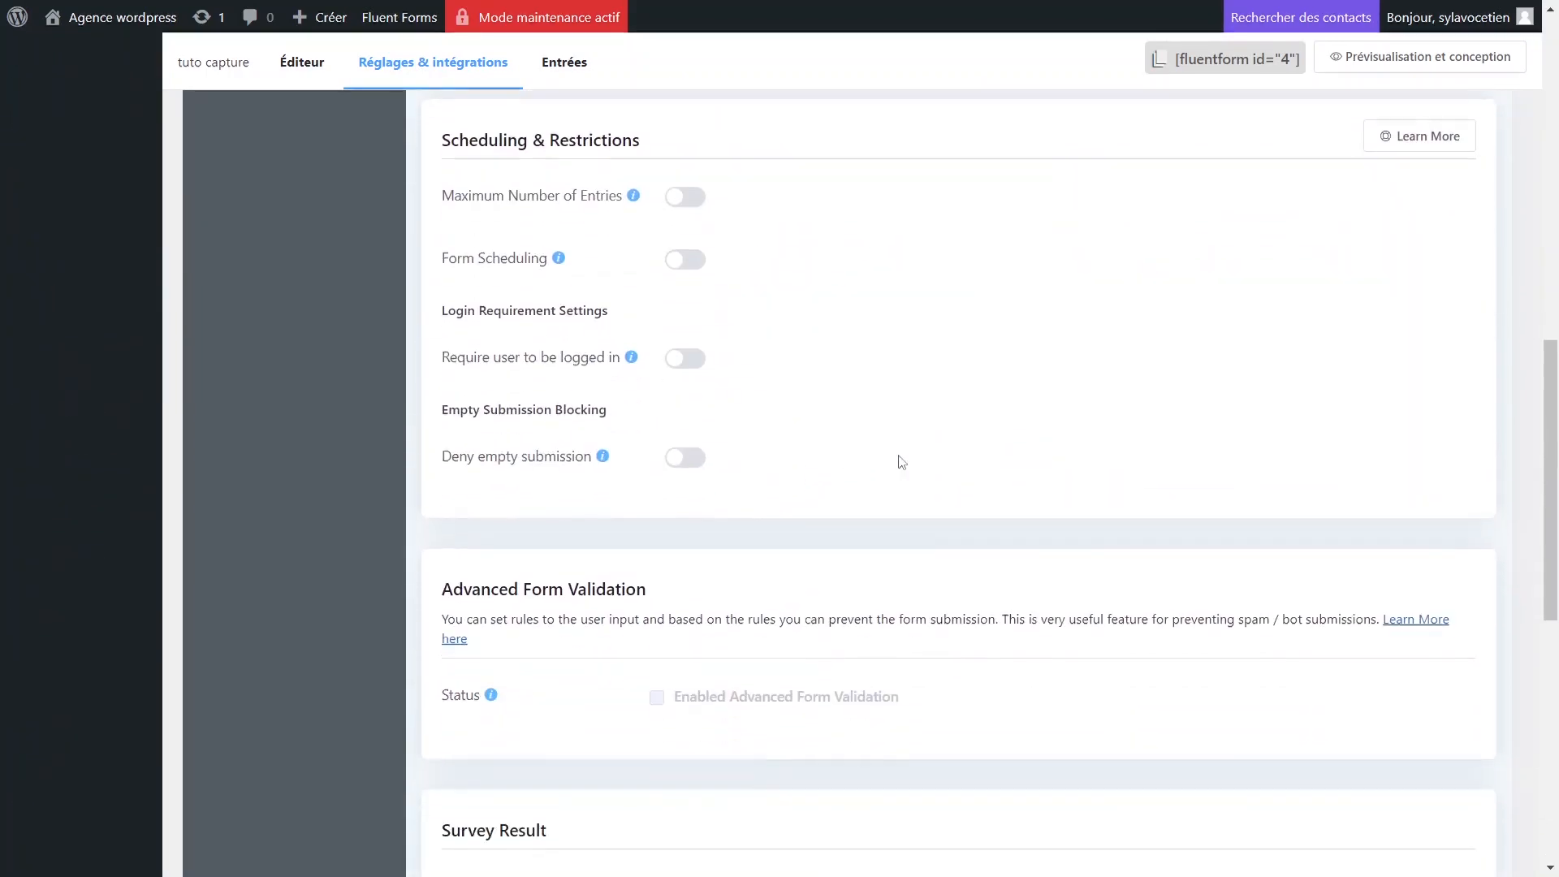
pyautogui.scroll(5, 696, 524)
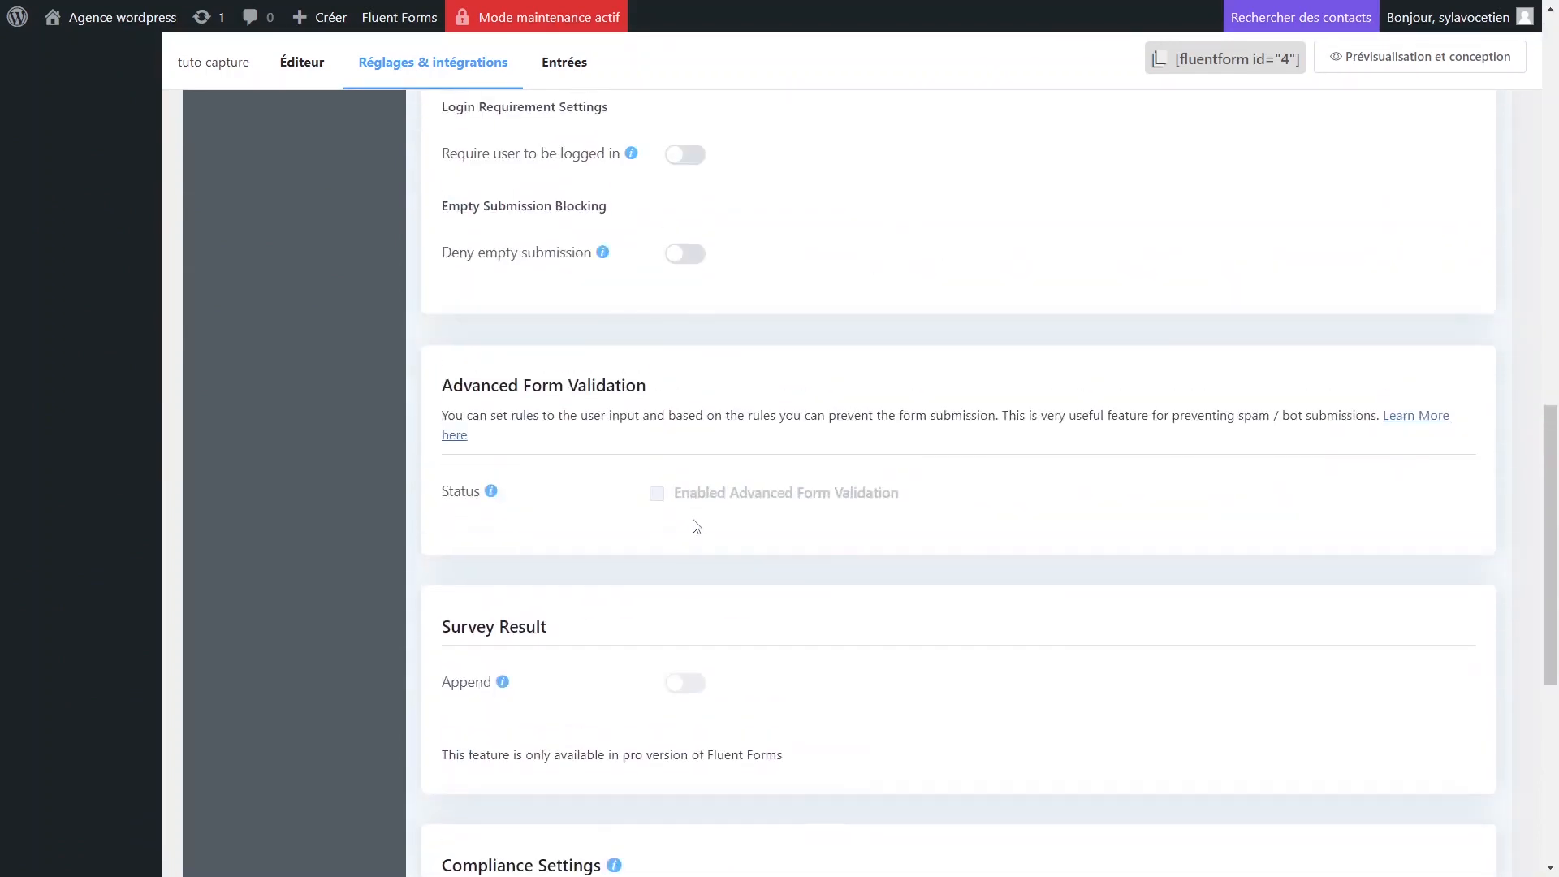
pyautogui.scroll(-7, 696, 527)
pyautogui.scroll(5, 696, 527)
pyautogui.scroll(-5, 812, 541)
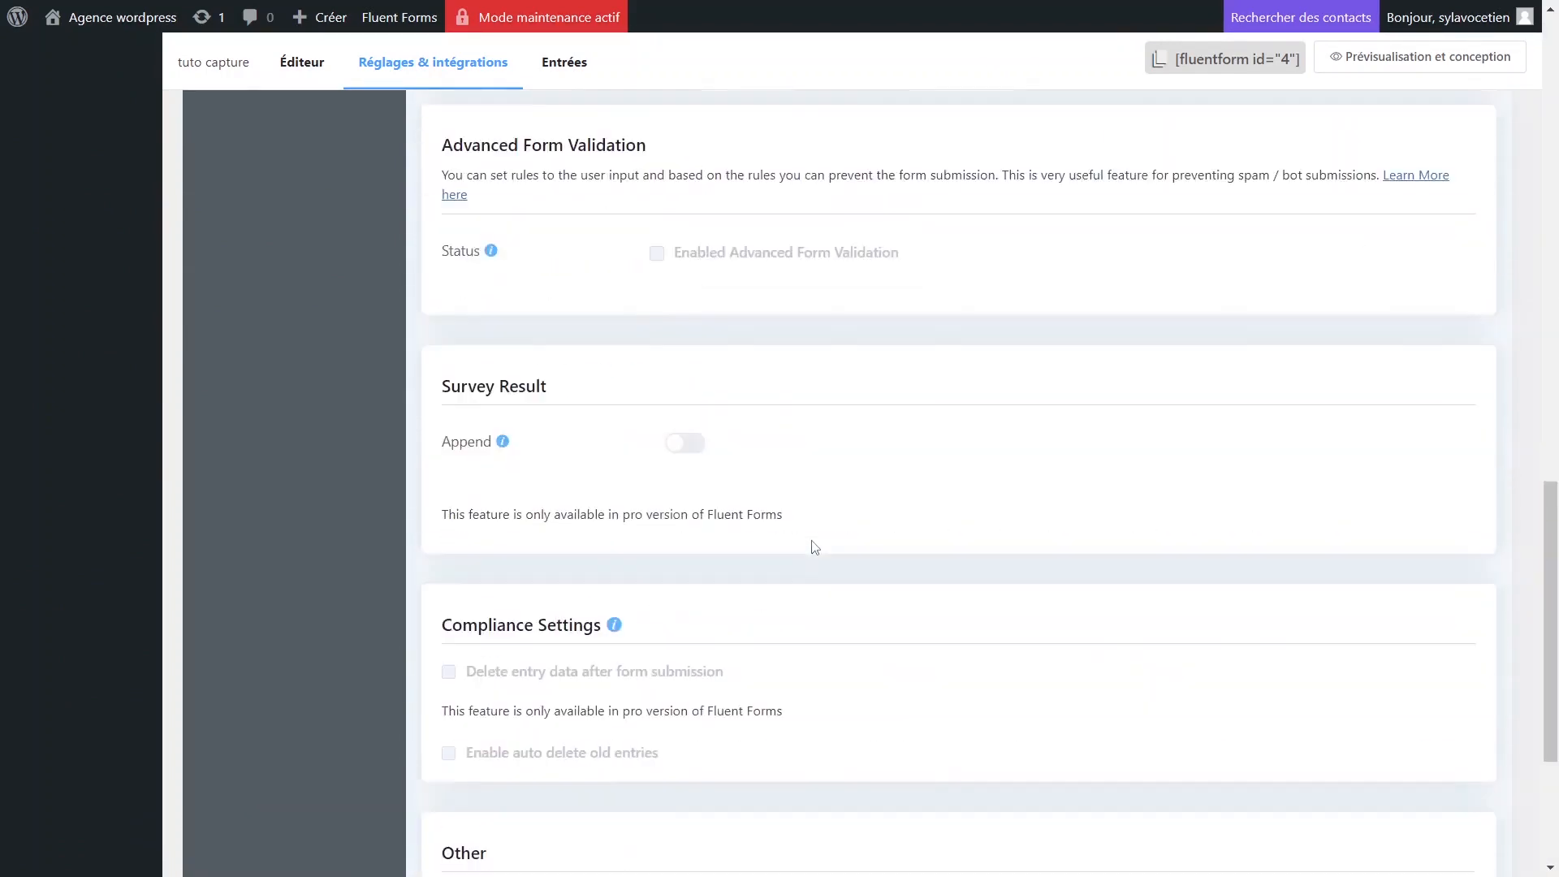
pyautogui.click(1439, 781)
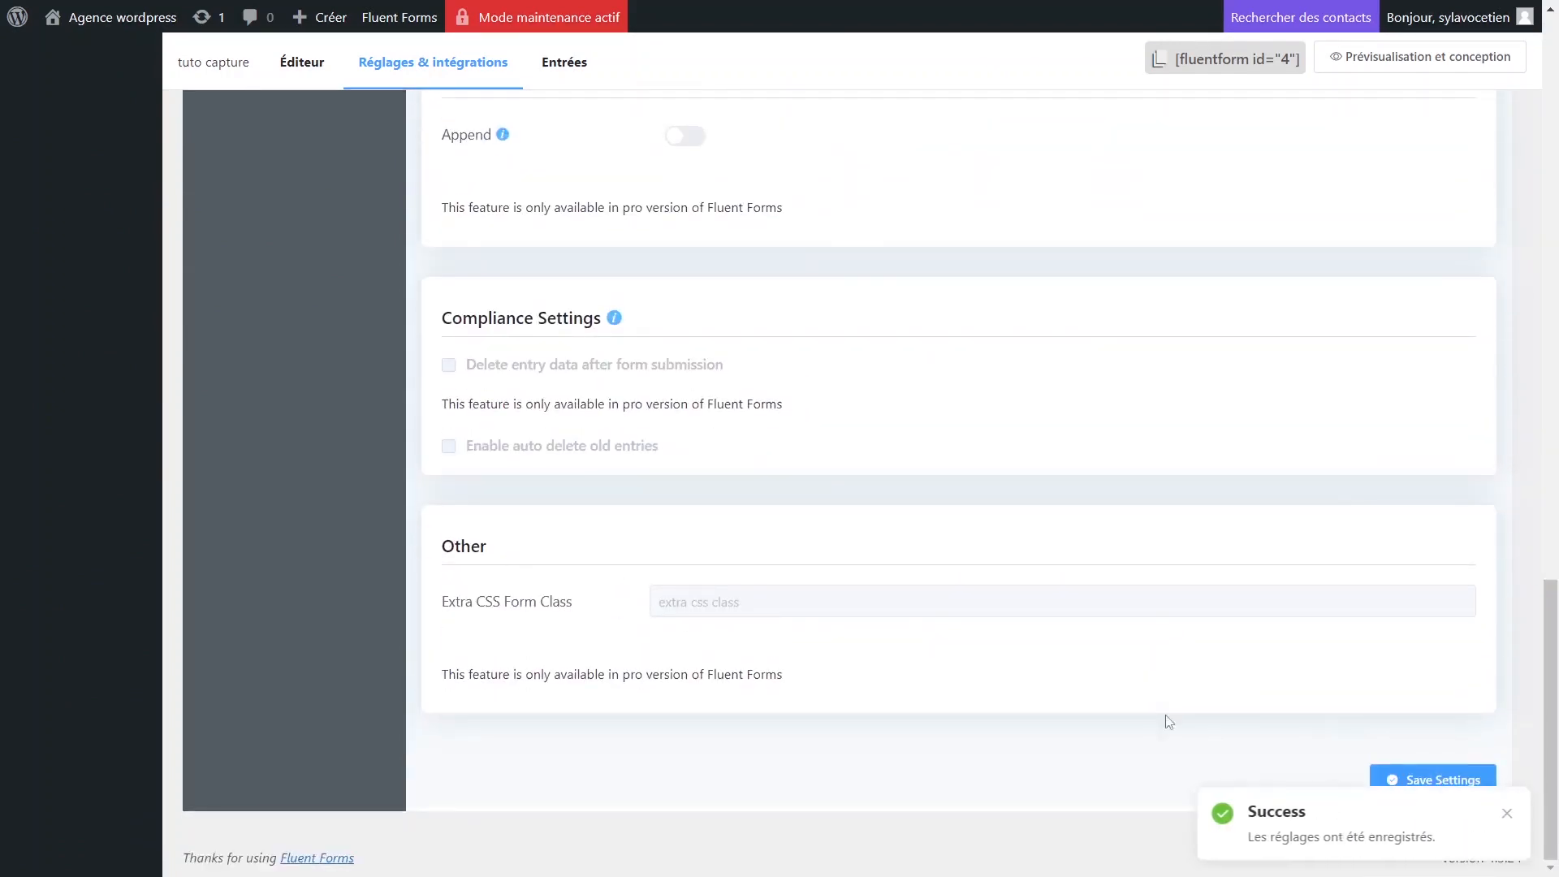
pyautogui.scroll(10, 1166, 721)
pyautogui.scroll(3, 1082, 687)
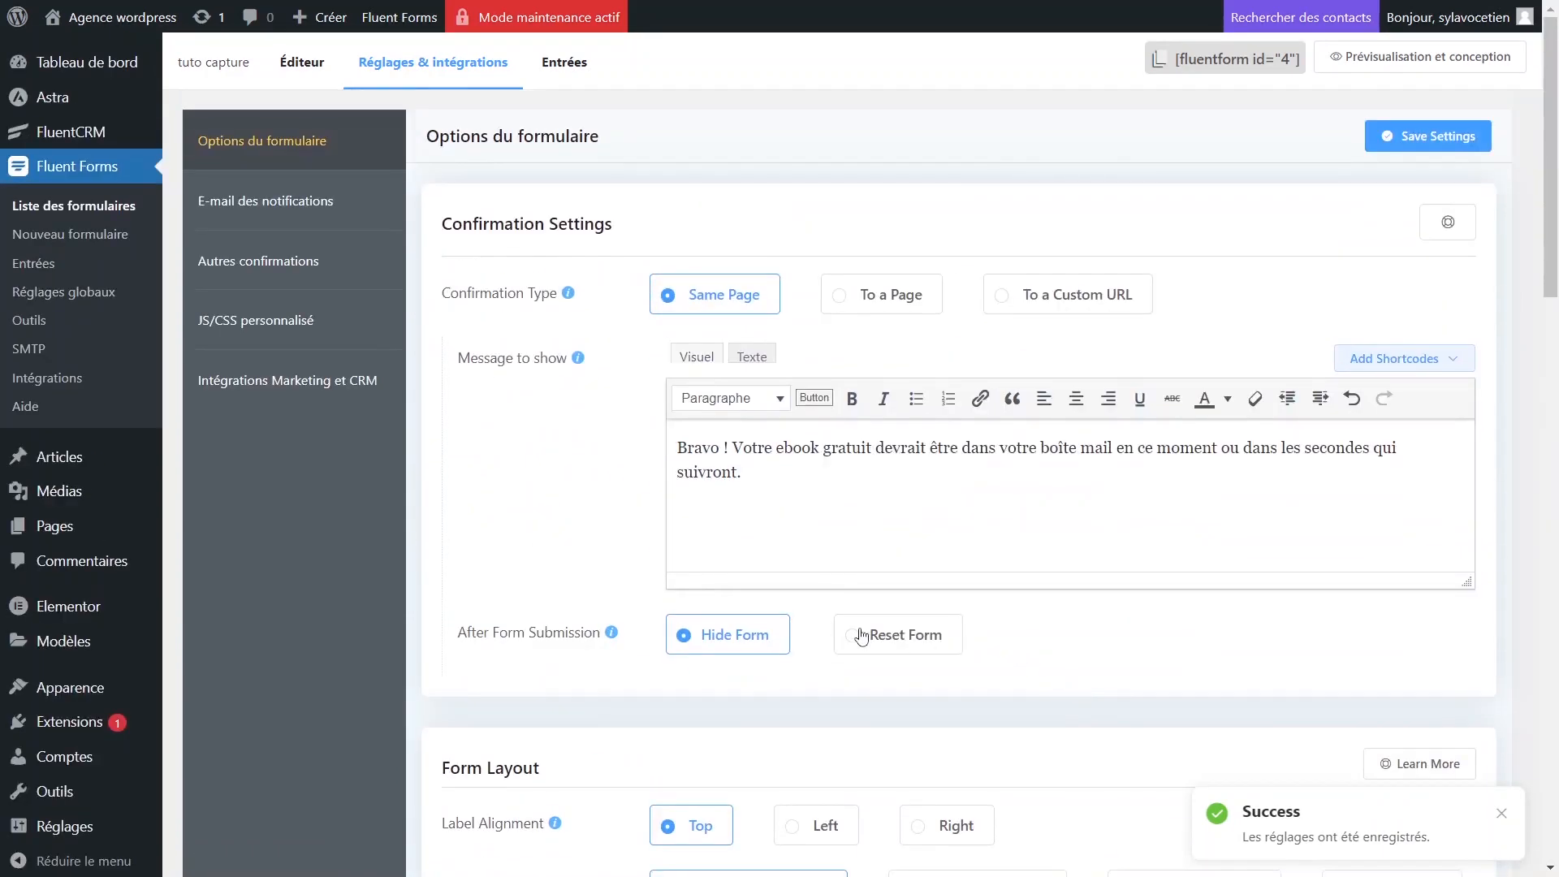
pyautogui.click(299, 211)
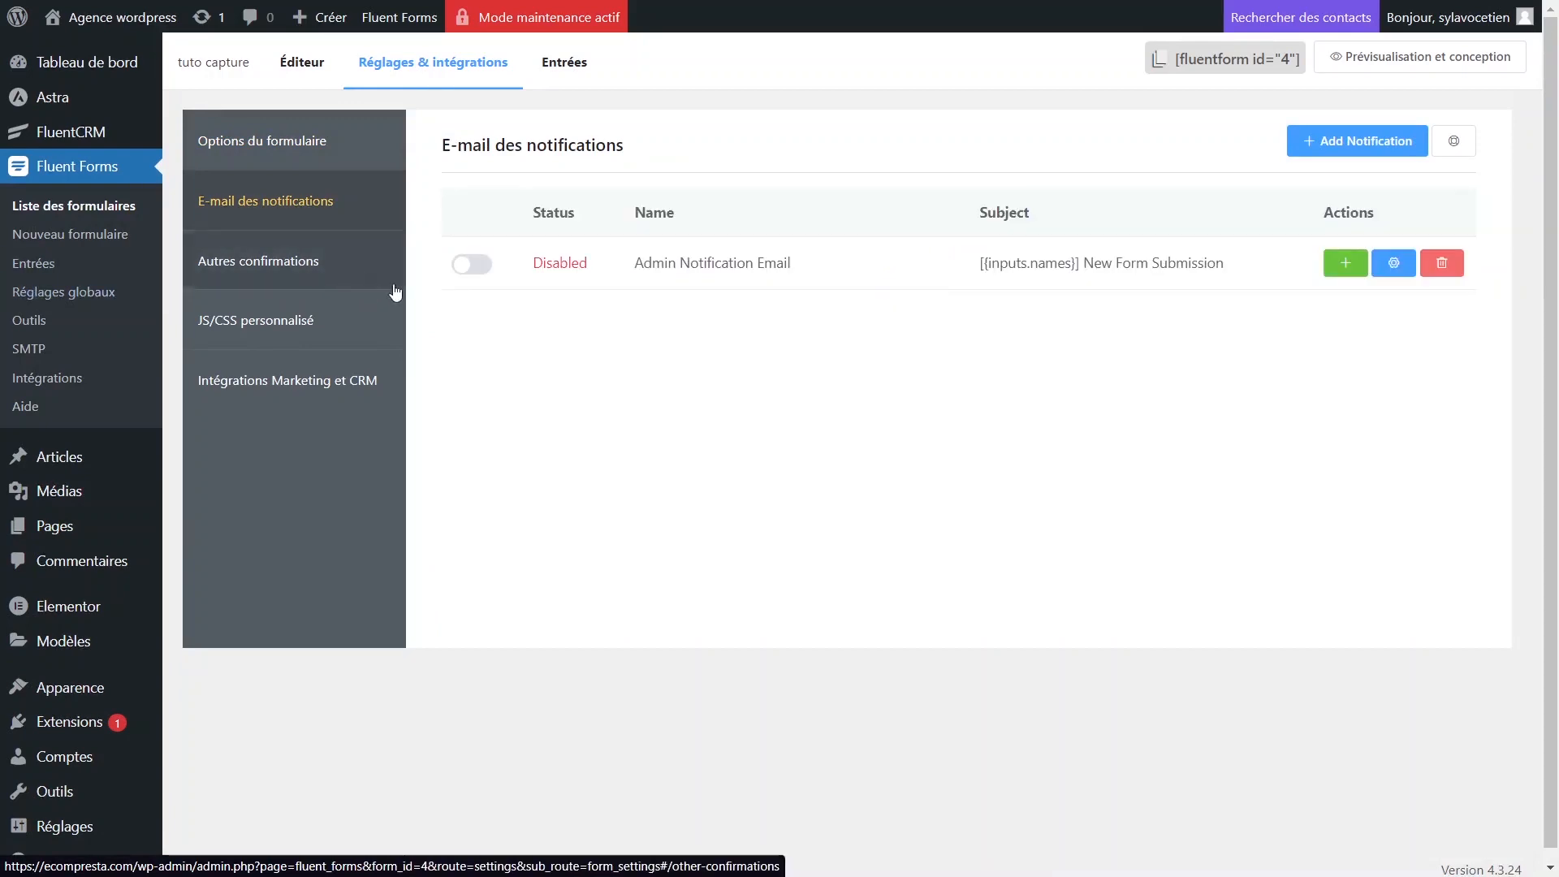
# Enable the Admin Notification Email and open it for editing.
pyautogui.click(467, 263)
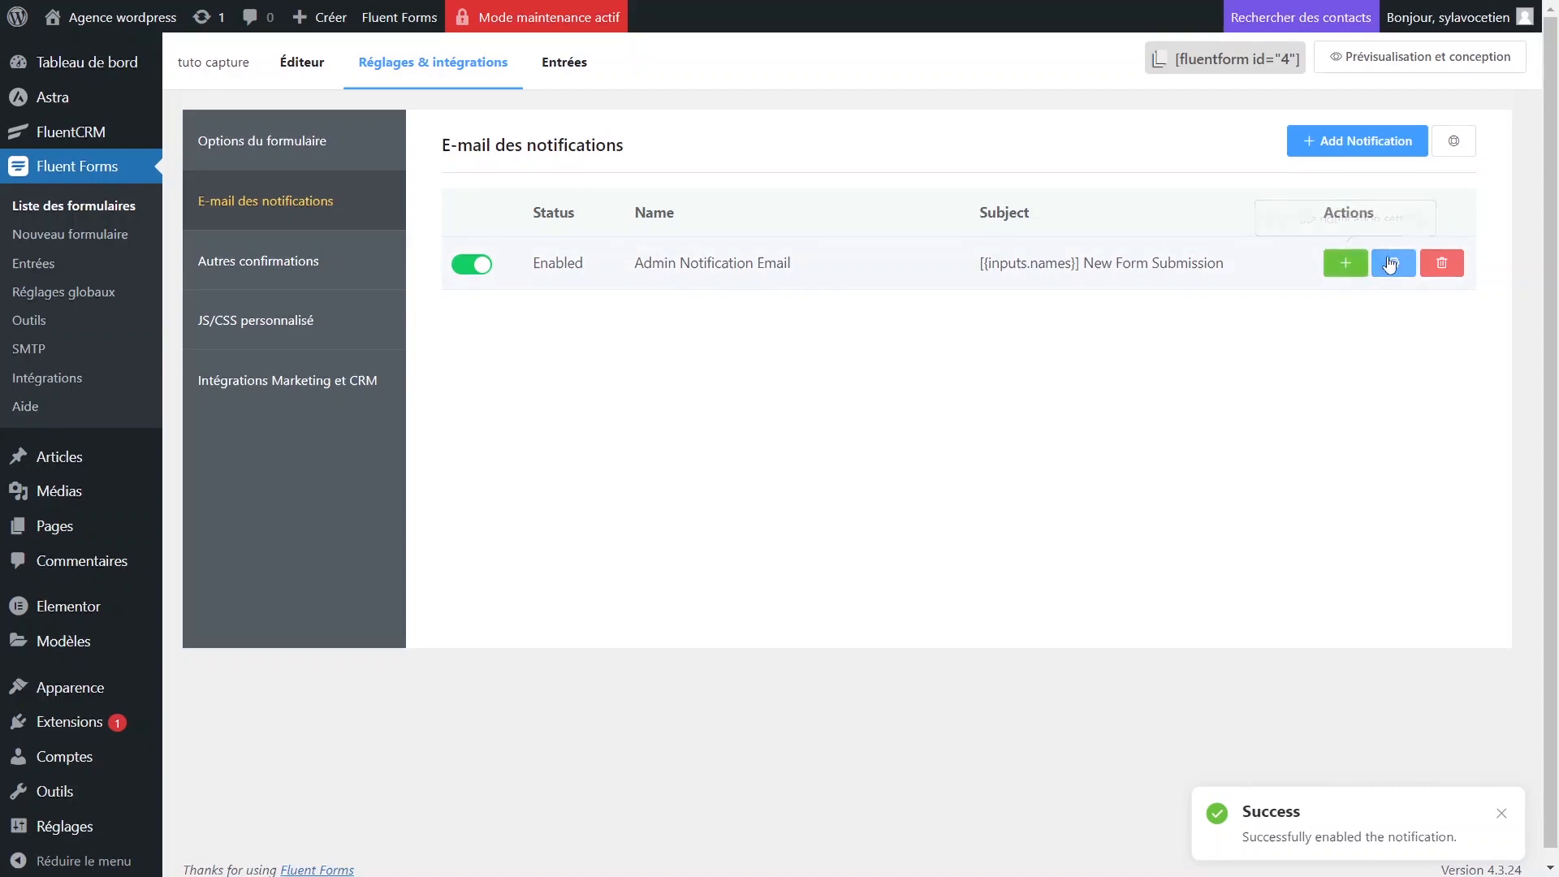
pyautogui.click(1394, 263)
pyautogui.click(932, 398)
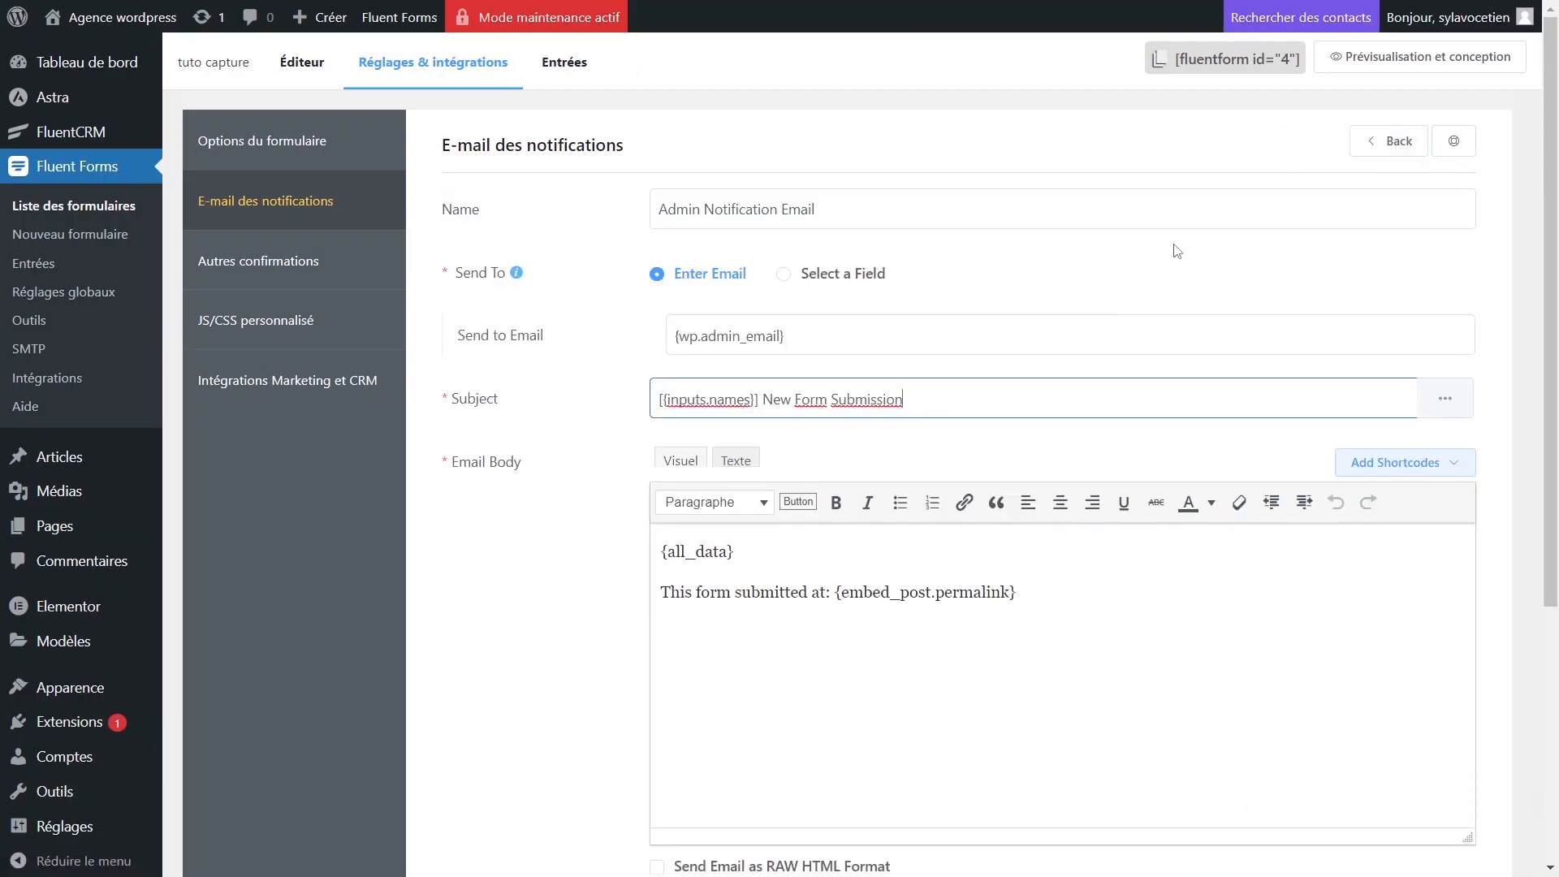
pyautogui.click(912, 209)
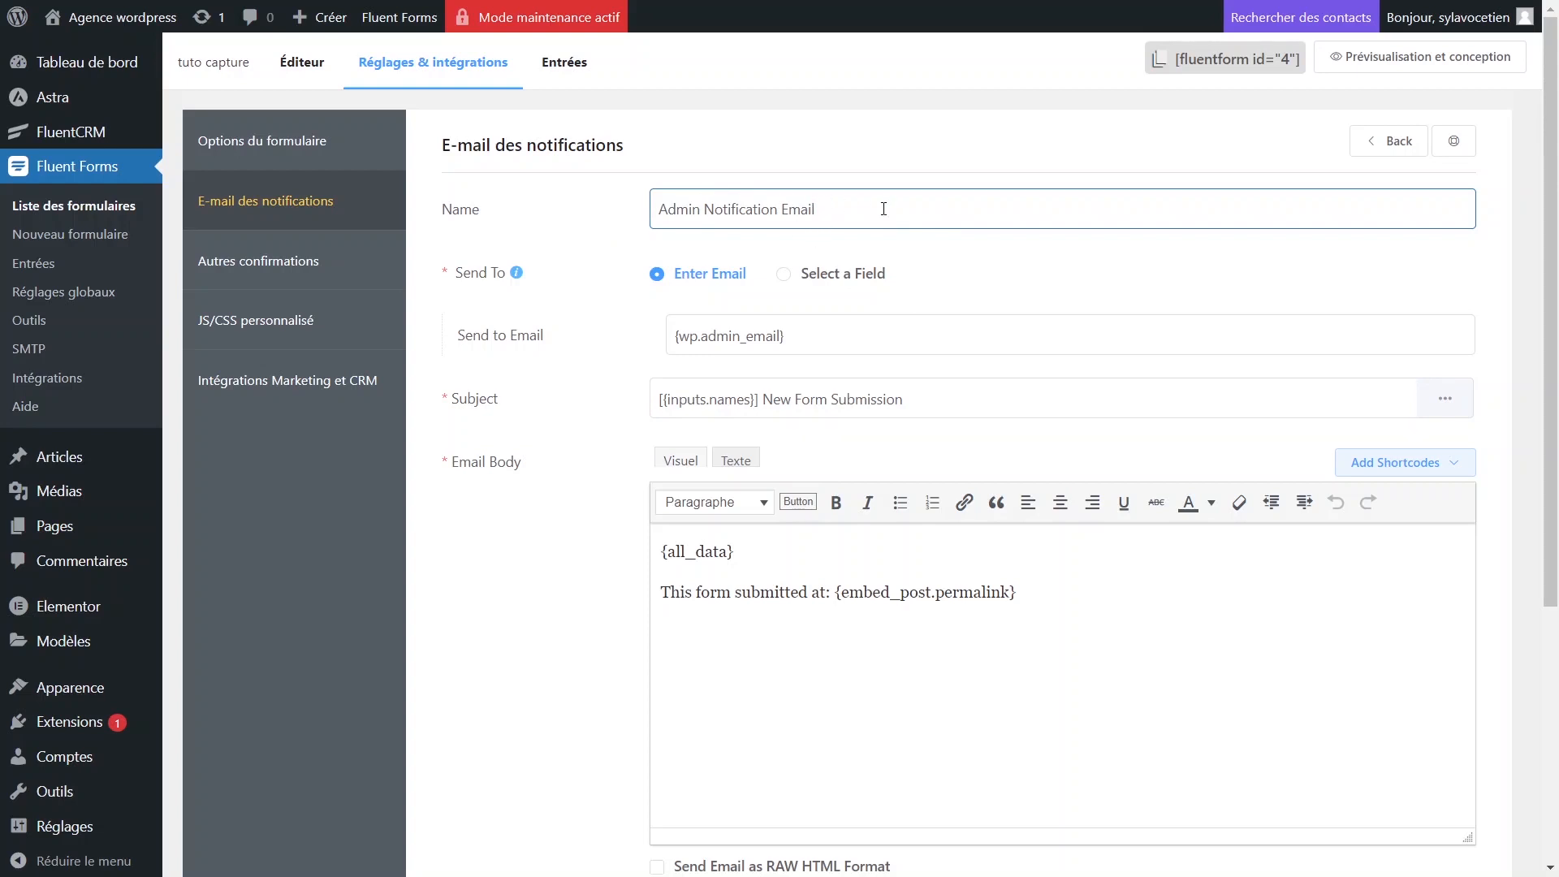
pyautogui.moveTo(884, 210); pyautogui.dragTo(631, 208)
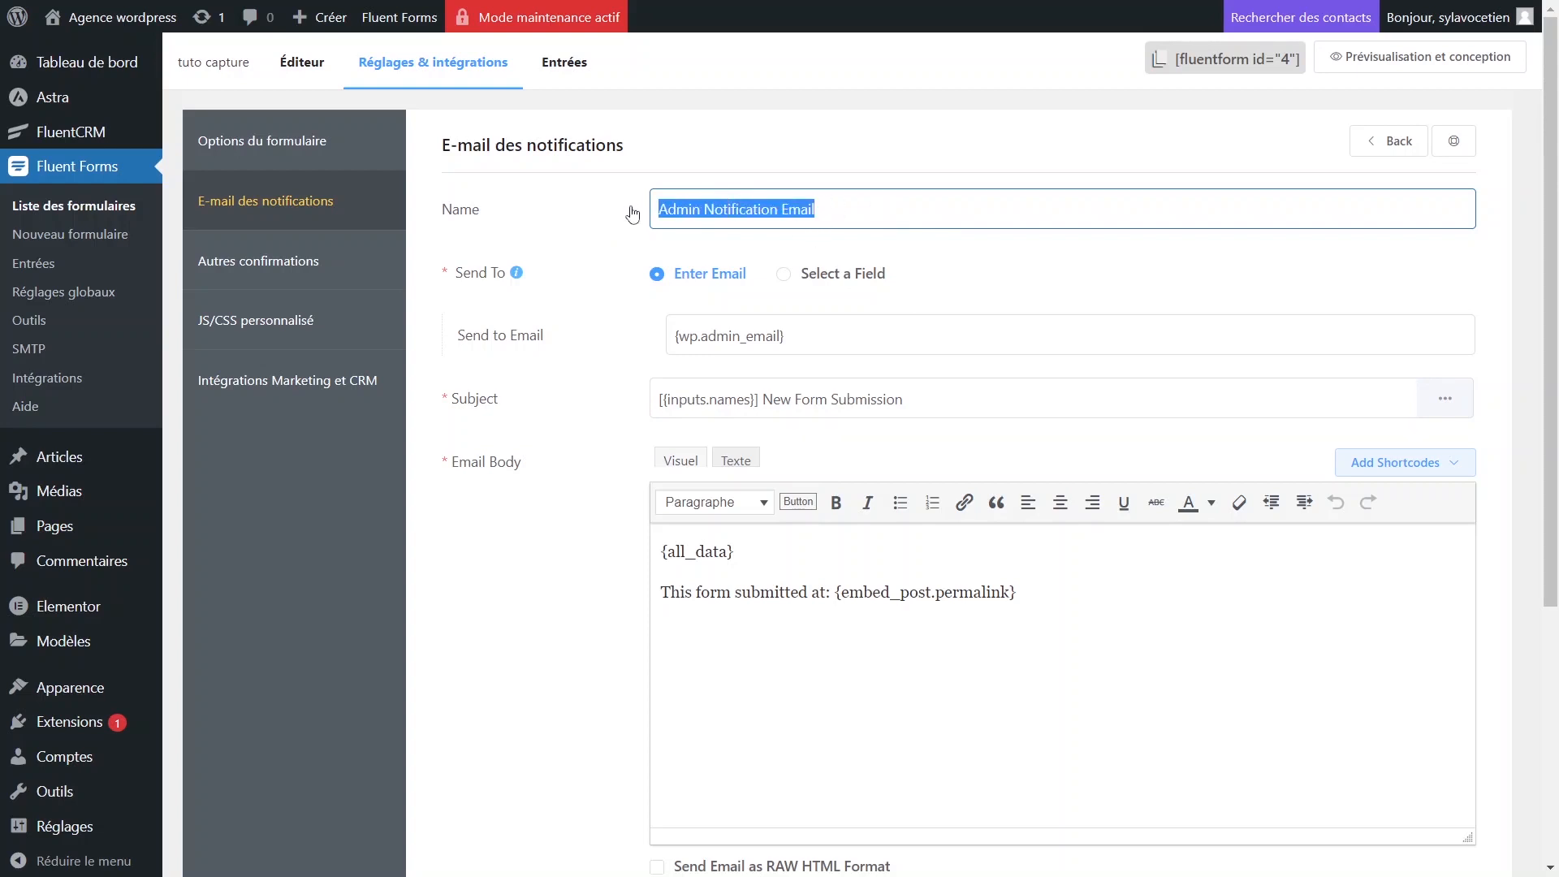
pyautogui.click(724, 209)
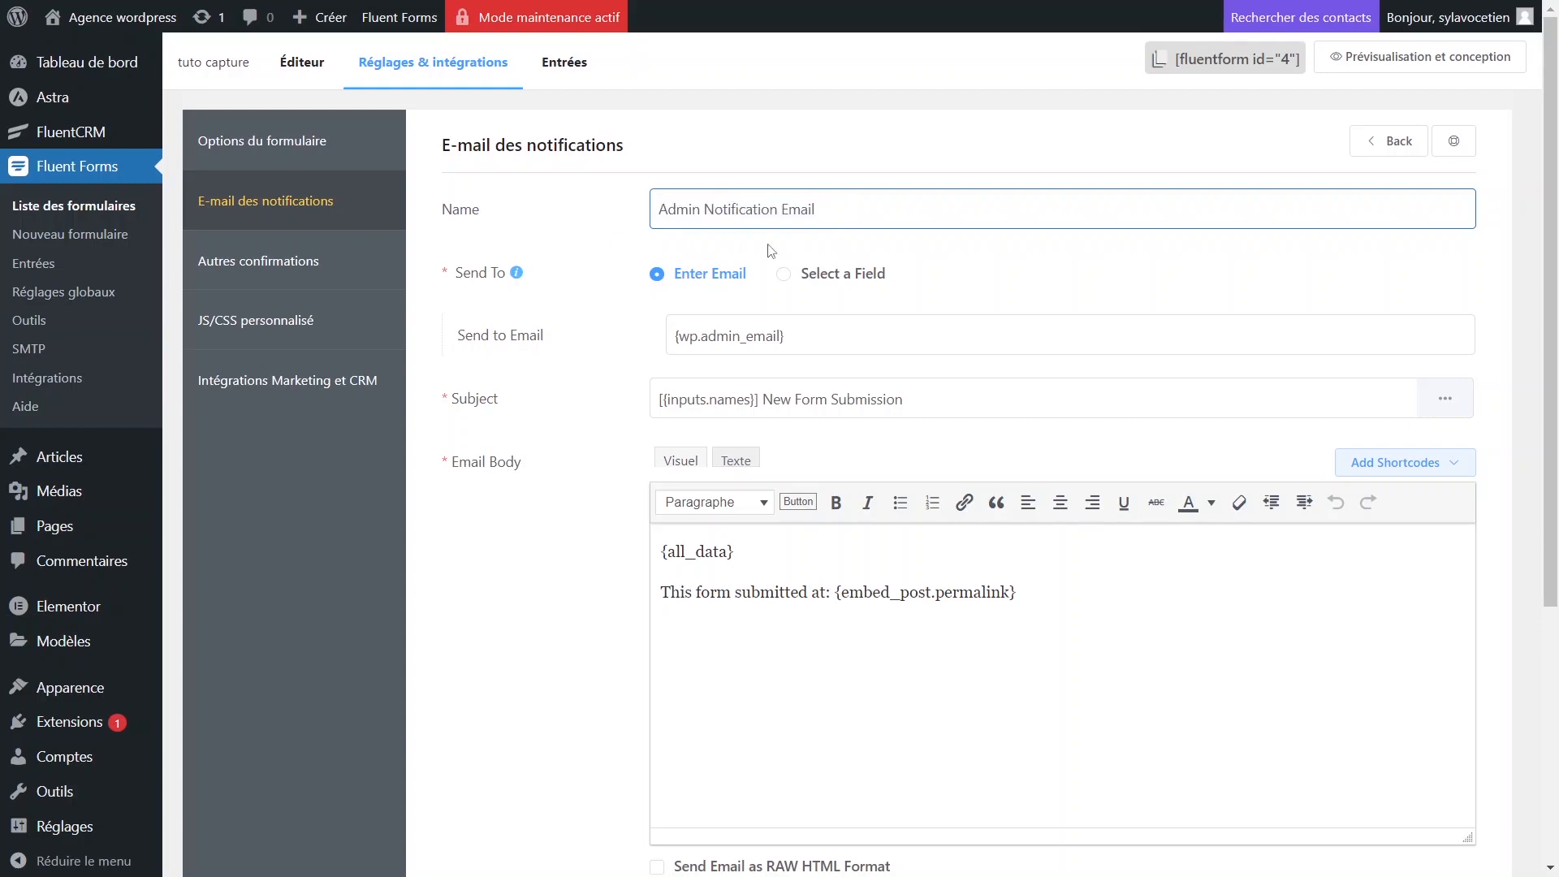
# Keep {wp.admin_email} as the recipient, restoring it with Ctrl+Z after deleting it.
pyautogui.click(846, 342)
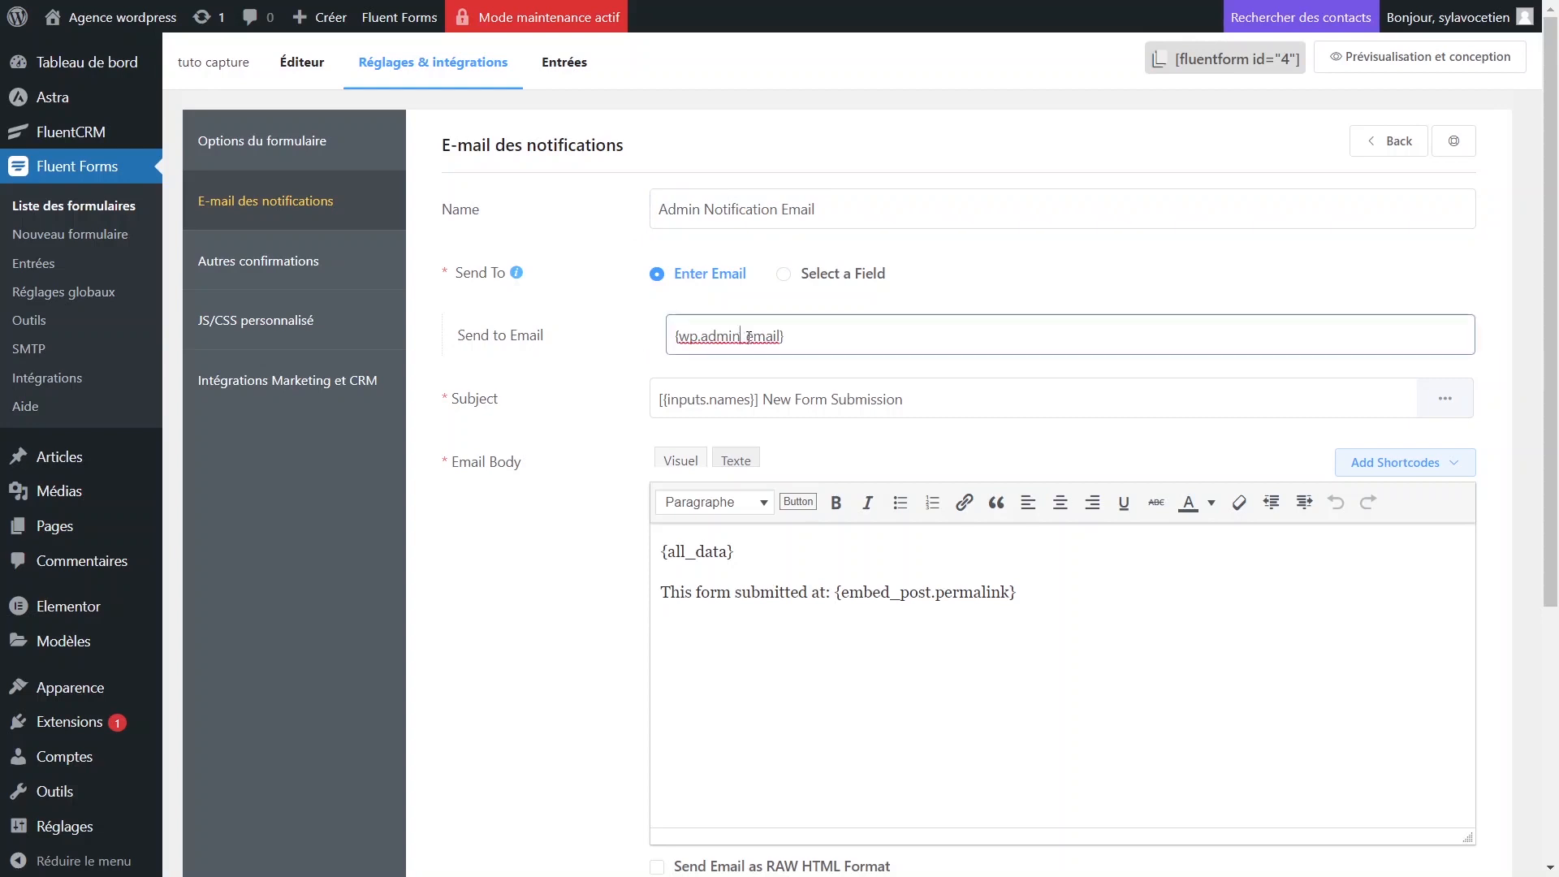
pyautogui.click(626, 375)
pyautogui.click(835, 341)
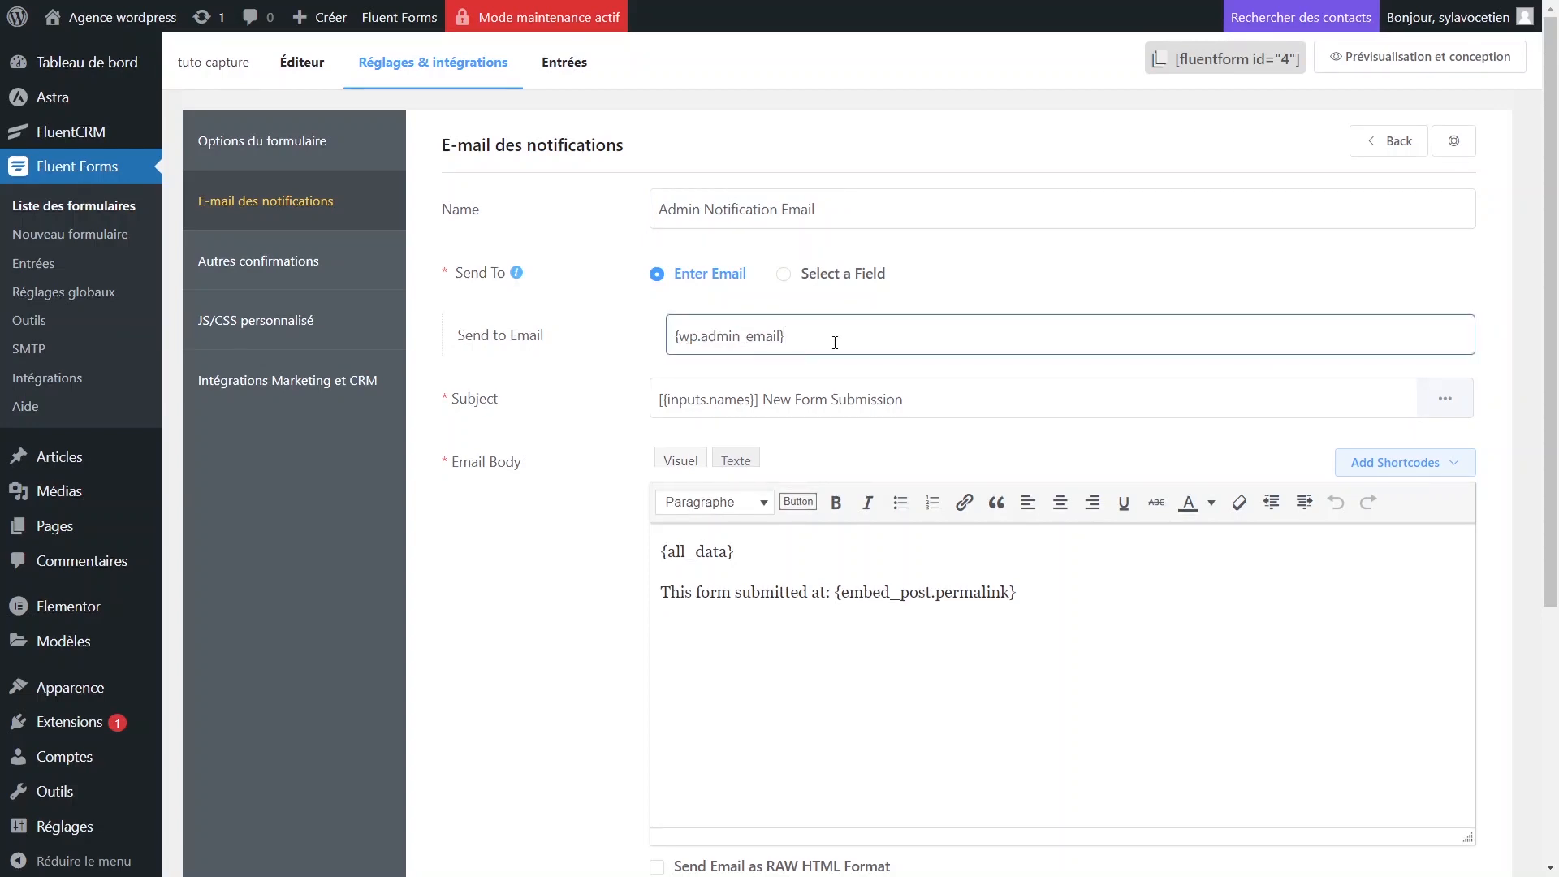
pyautogui.click(608, 367)
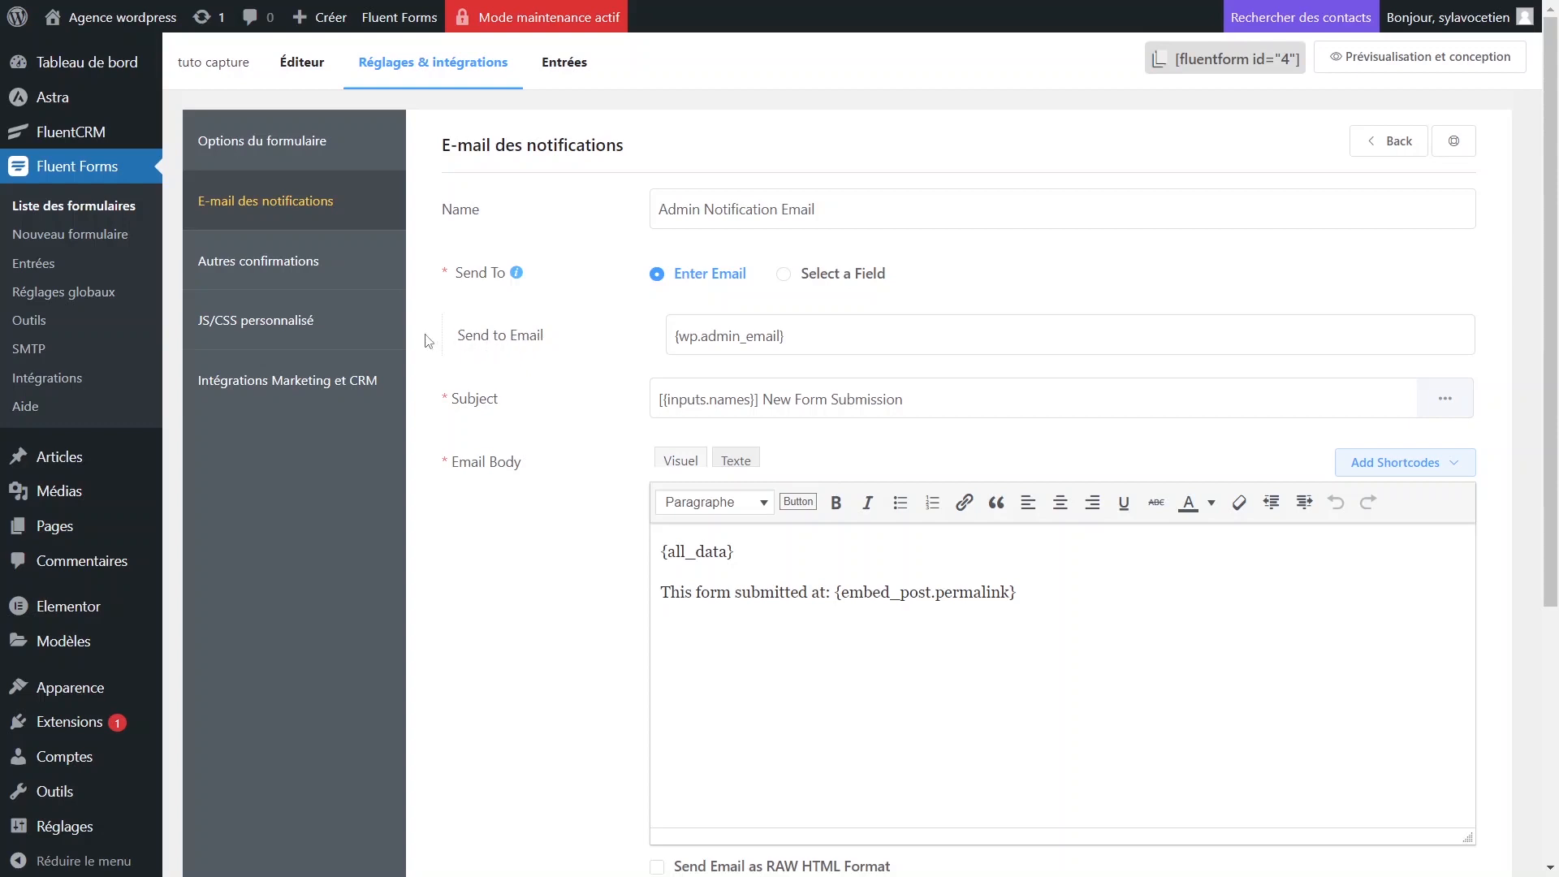
pyautogui.moveTo(423, 336); pyautogui.dragTo(594, 337)
pyautogui.click(832, 341)
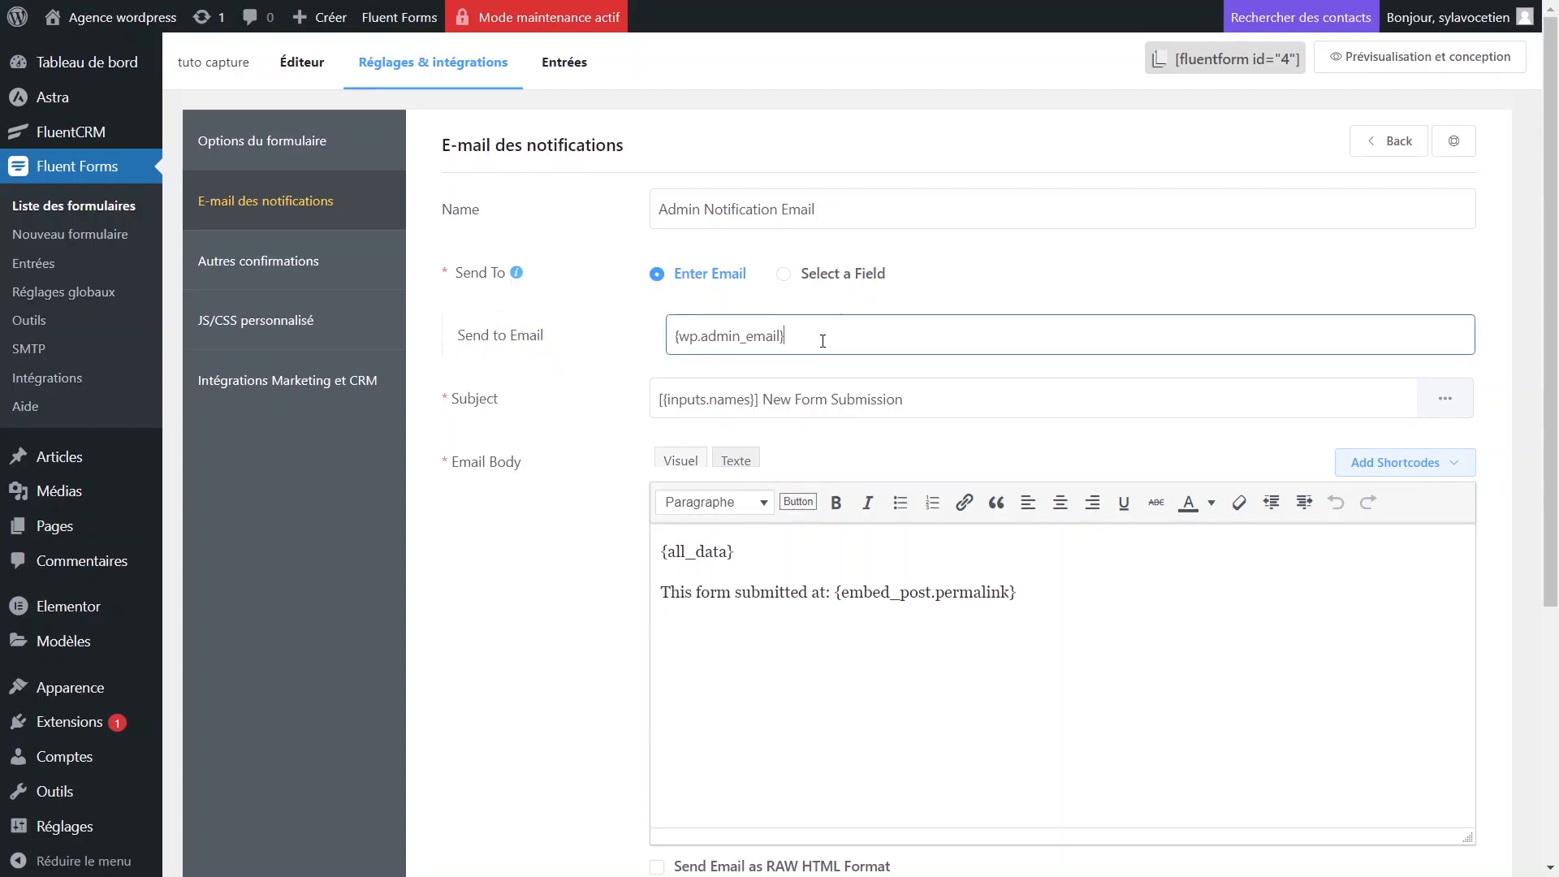
pyautogui.tripleClick(714, 336)
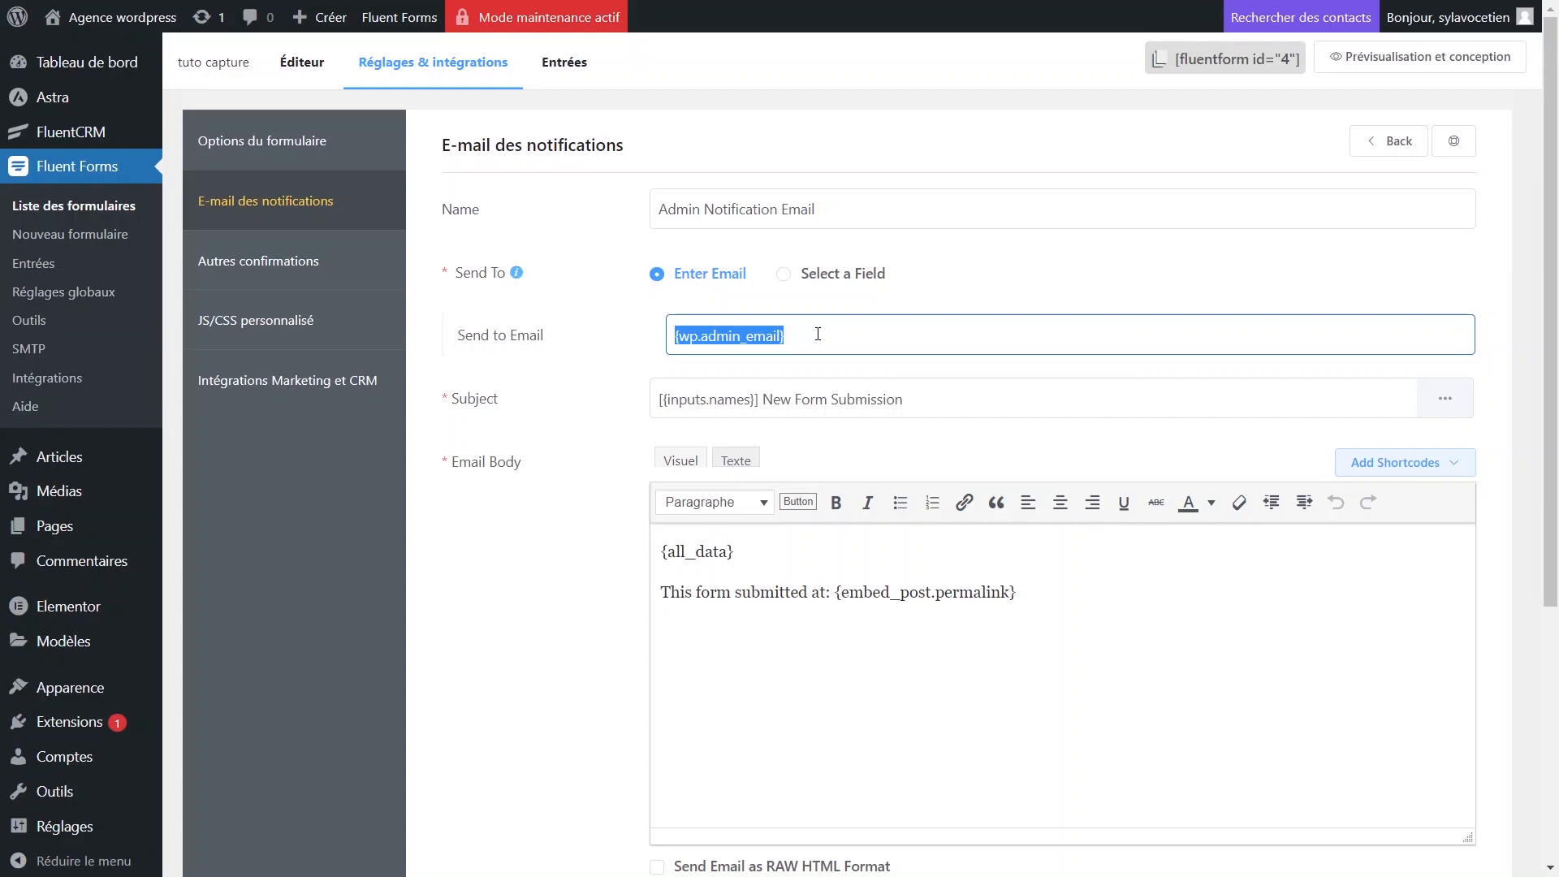
pyautogui.press('BackSpace')
pyautogui.hotkey('ctrl', 'z')
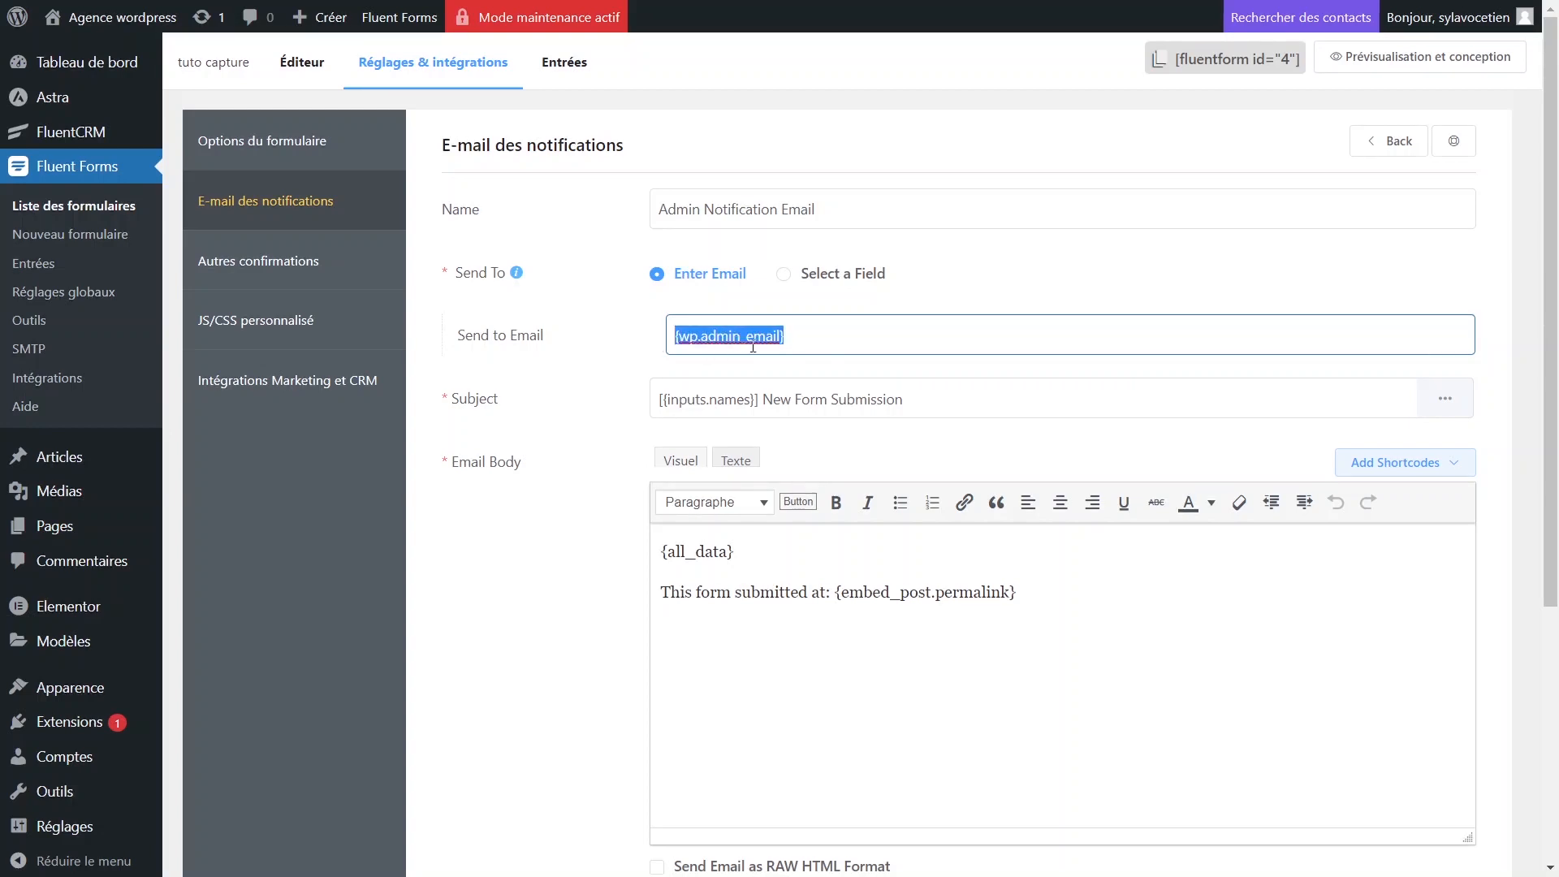
pyautogui.click(766, 341)
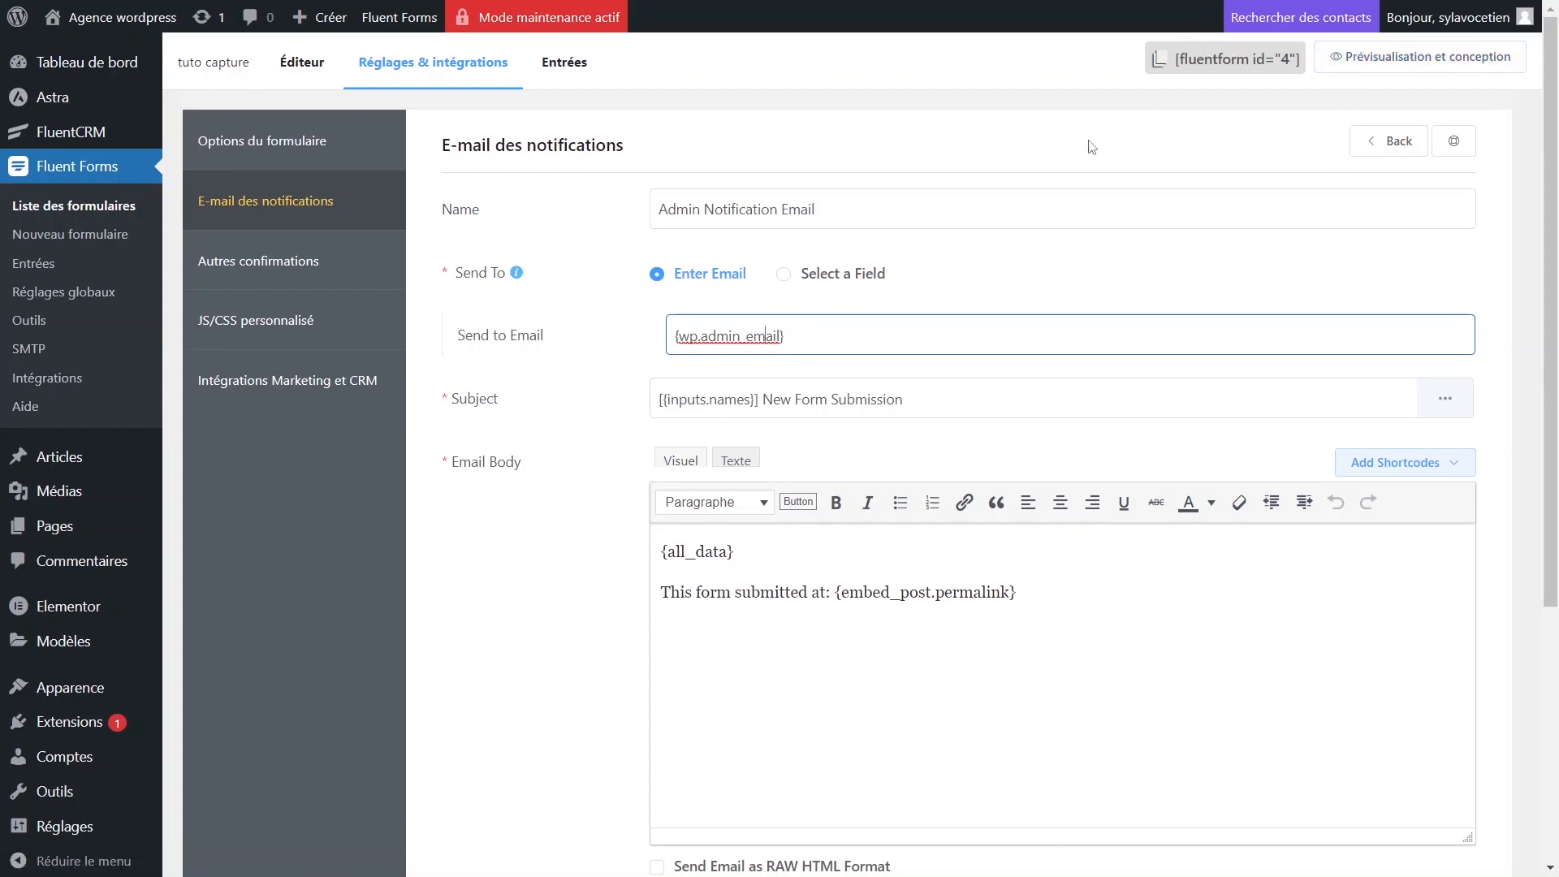
# Exit full-screen browser view and minimize the OBS recorder.
pyautogui.press('F11')
pyautogui.click(1081, 870)
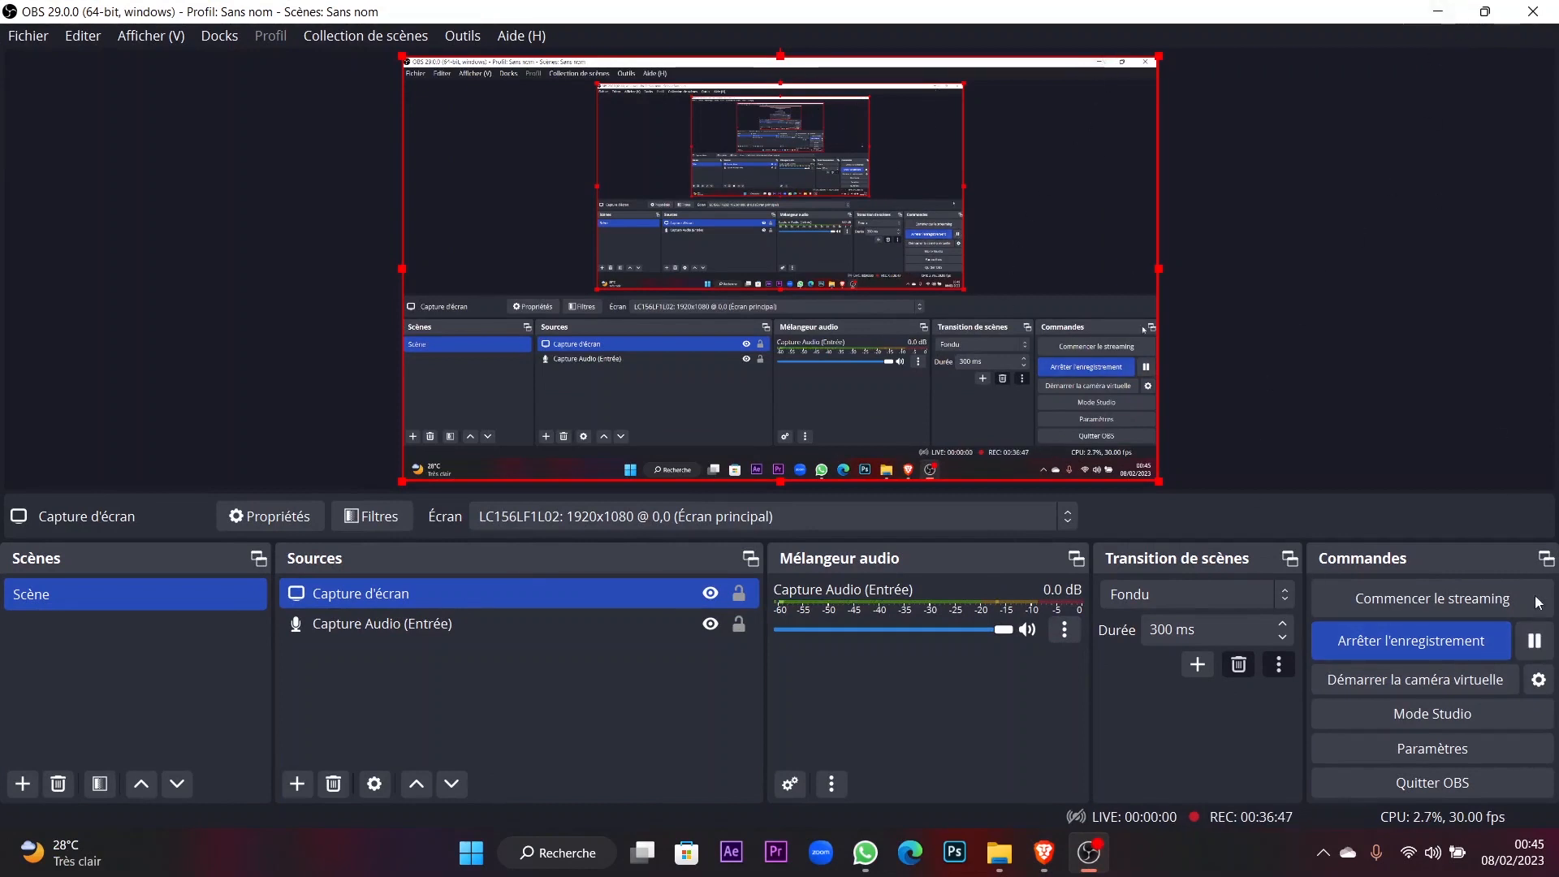
pyautogui.click(1436, 11)
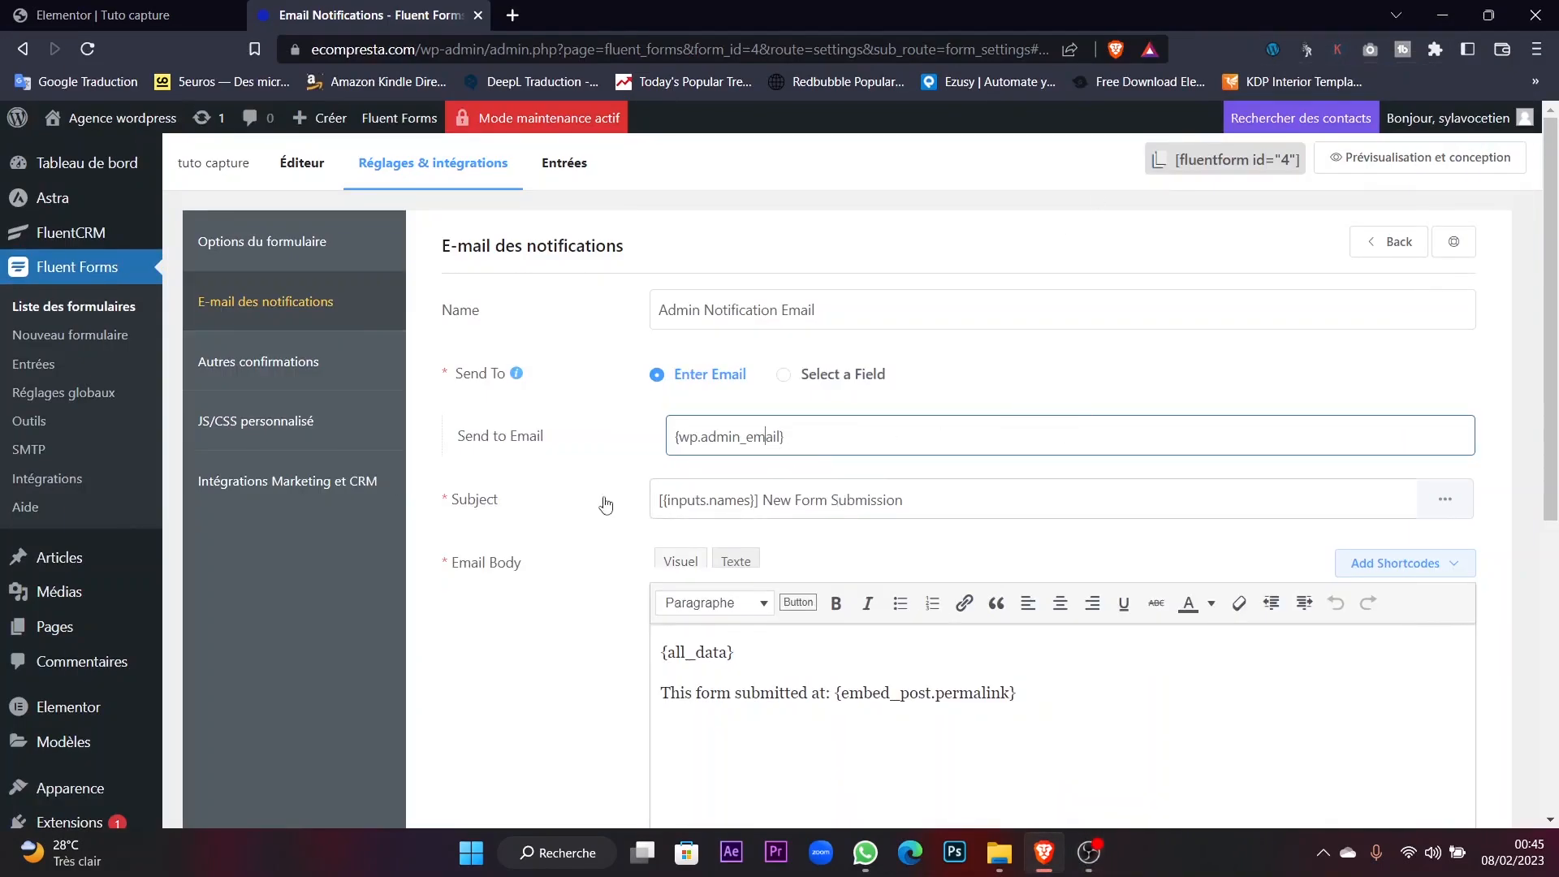
# Select 'New Form Submission' in the notification subject and review the notification fields.
pyautogui.moveTo(918, 501); pyautogui.dragTo(767, 512)
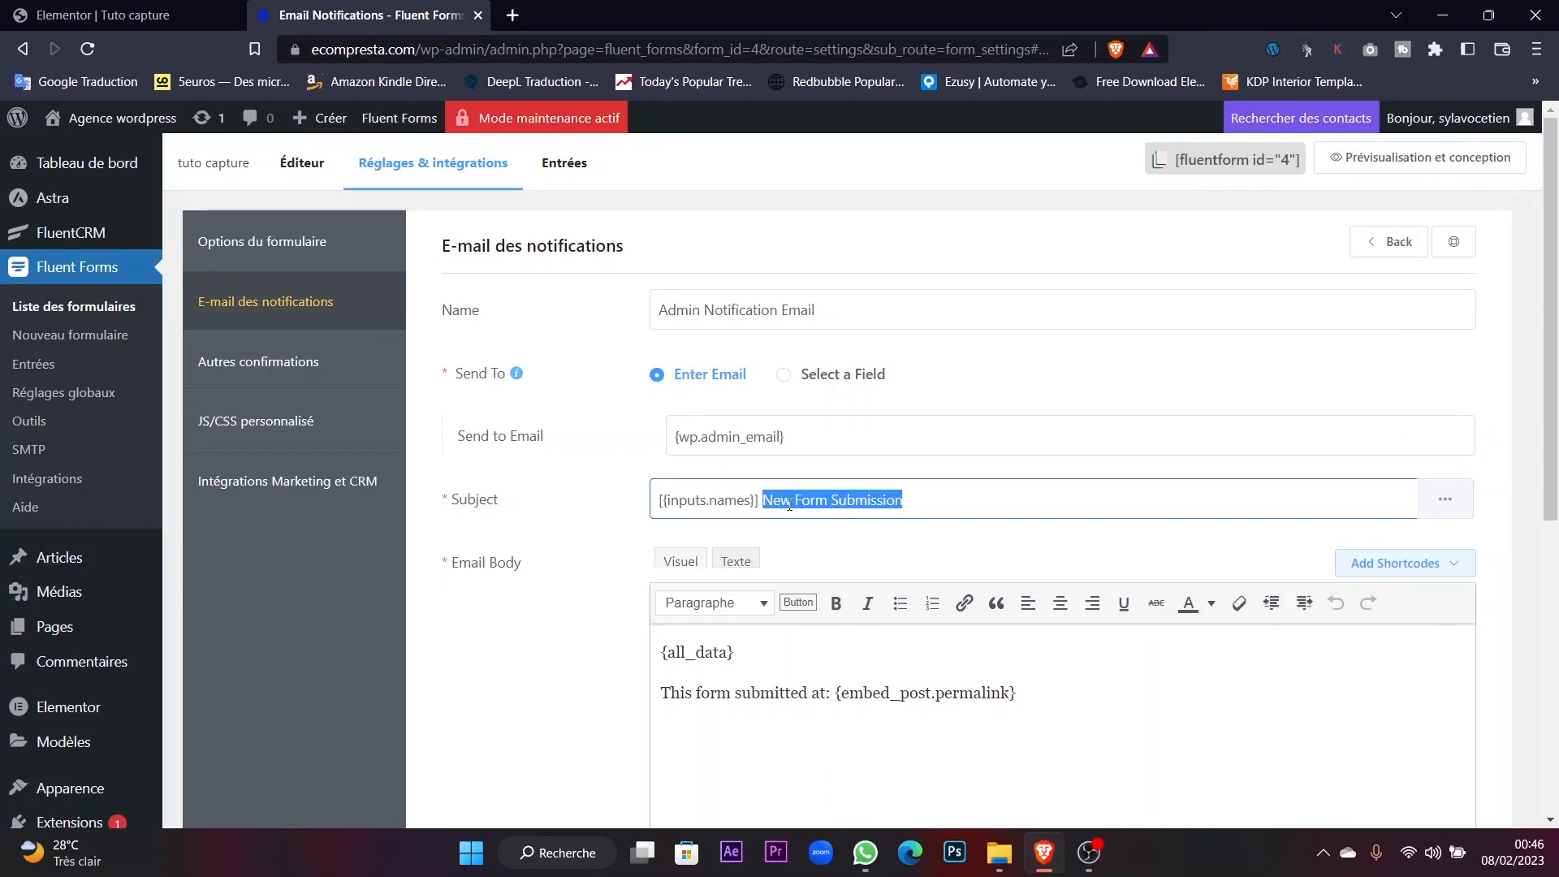
pyautogui.scroll(-3, 825, 500)
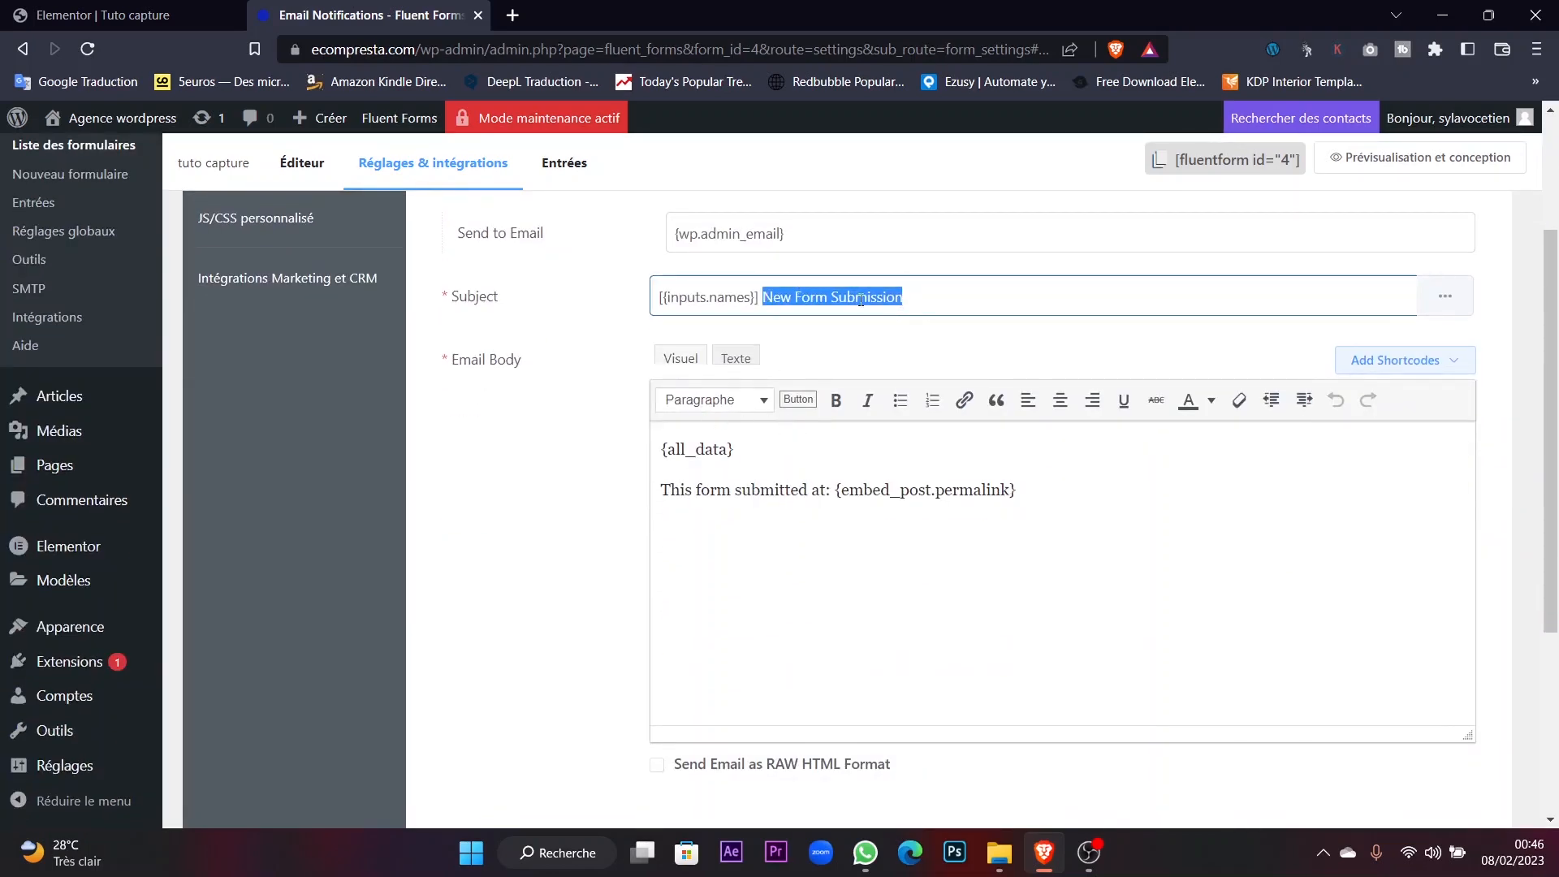
pyautogui.scroll(1, 861, 300)
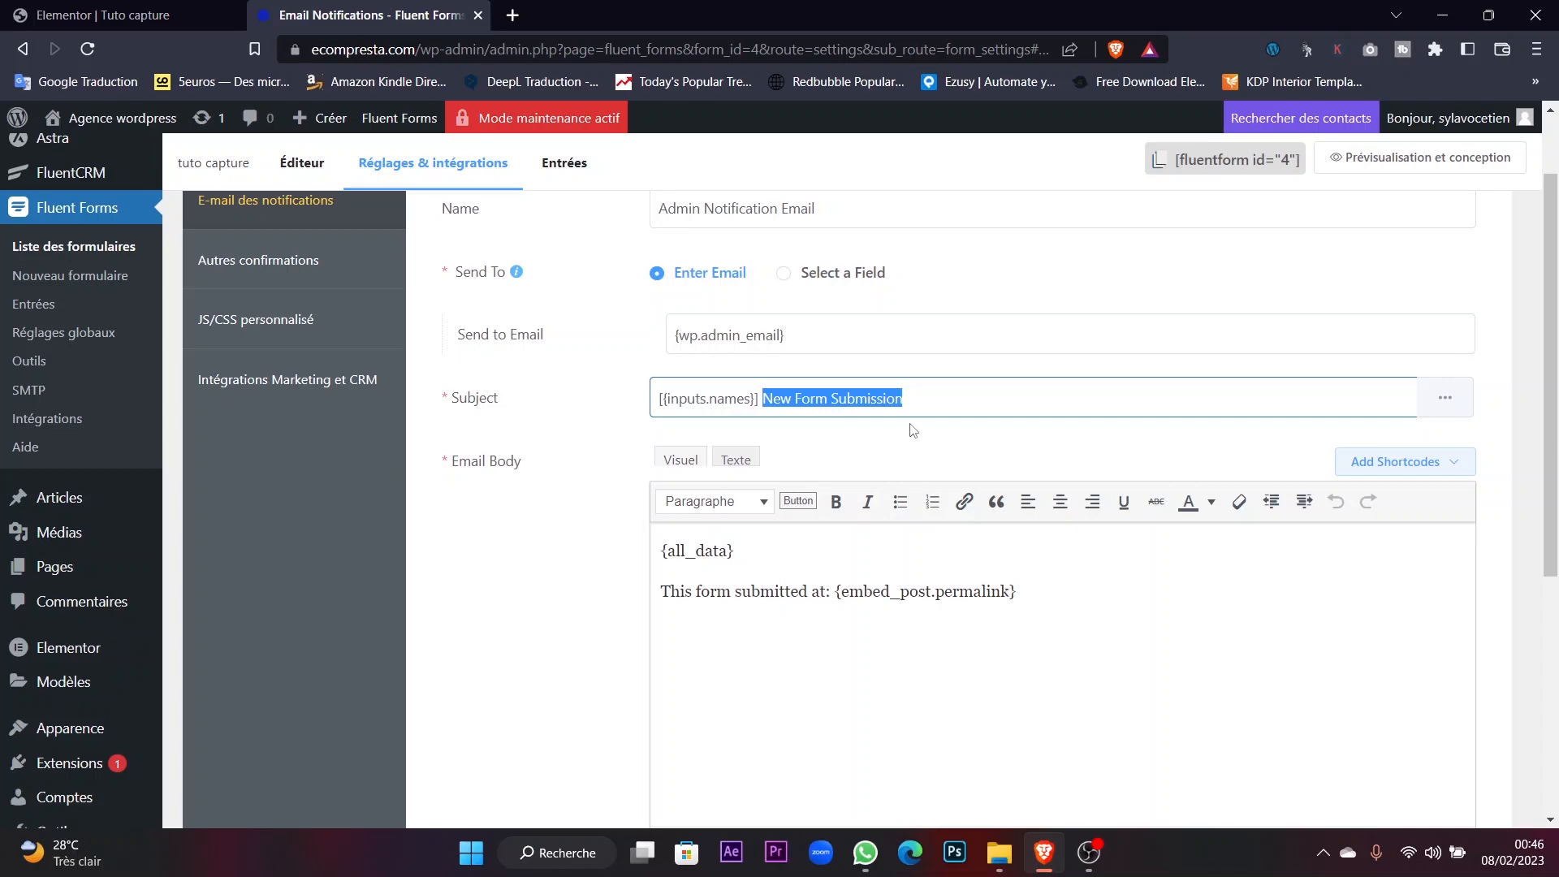
pyautogui.scroll(1, 898, 436)
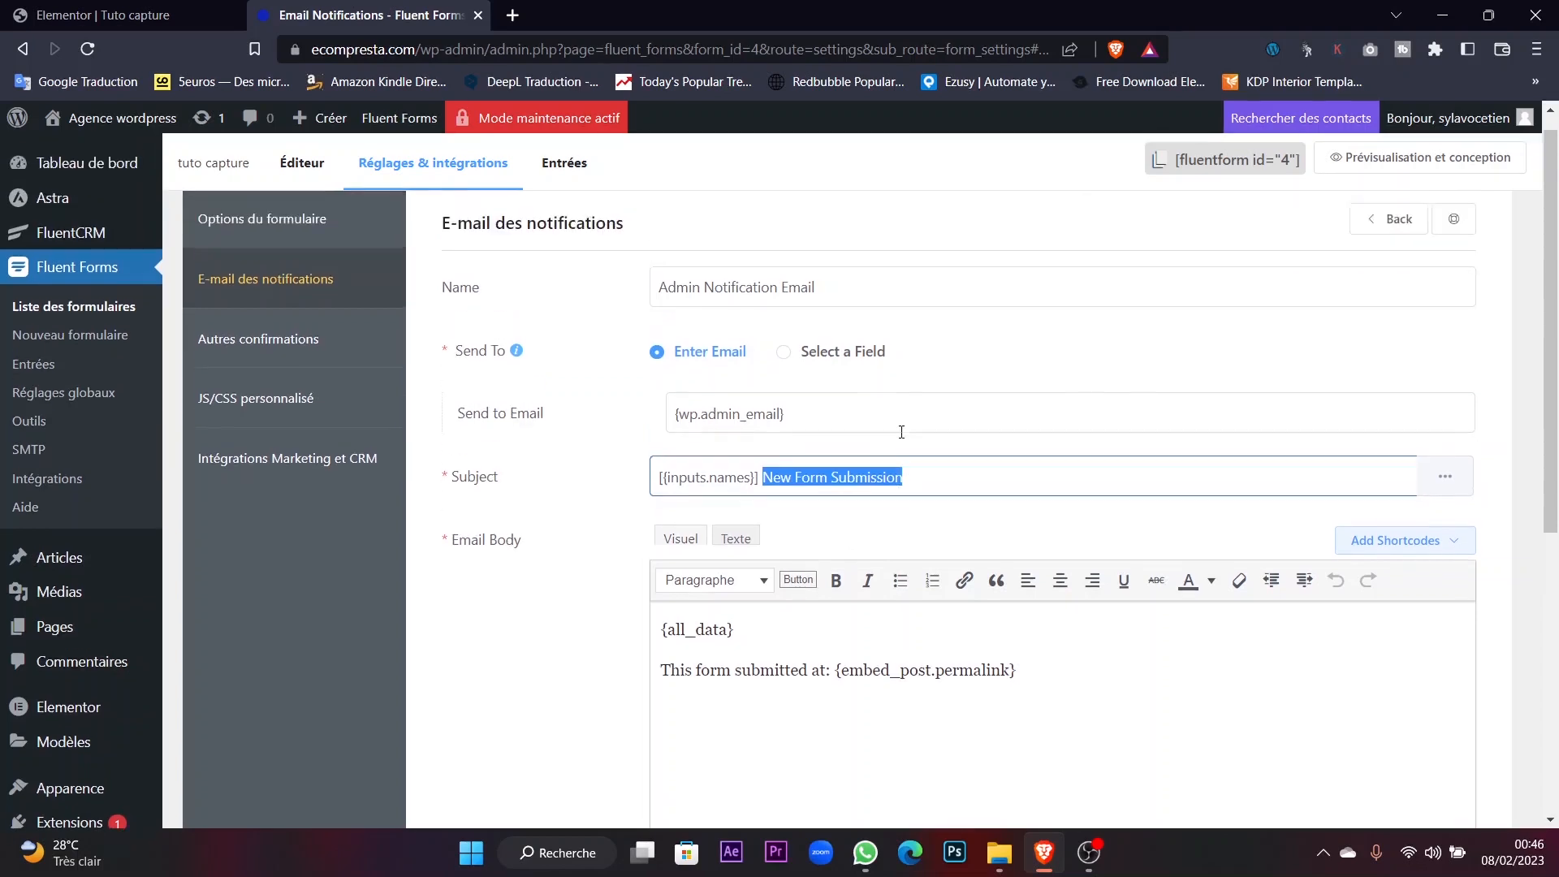
pyautogui.scroll(-2, 901, 432)
pyautogui.scroll(1, 901, 432)
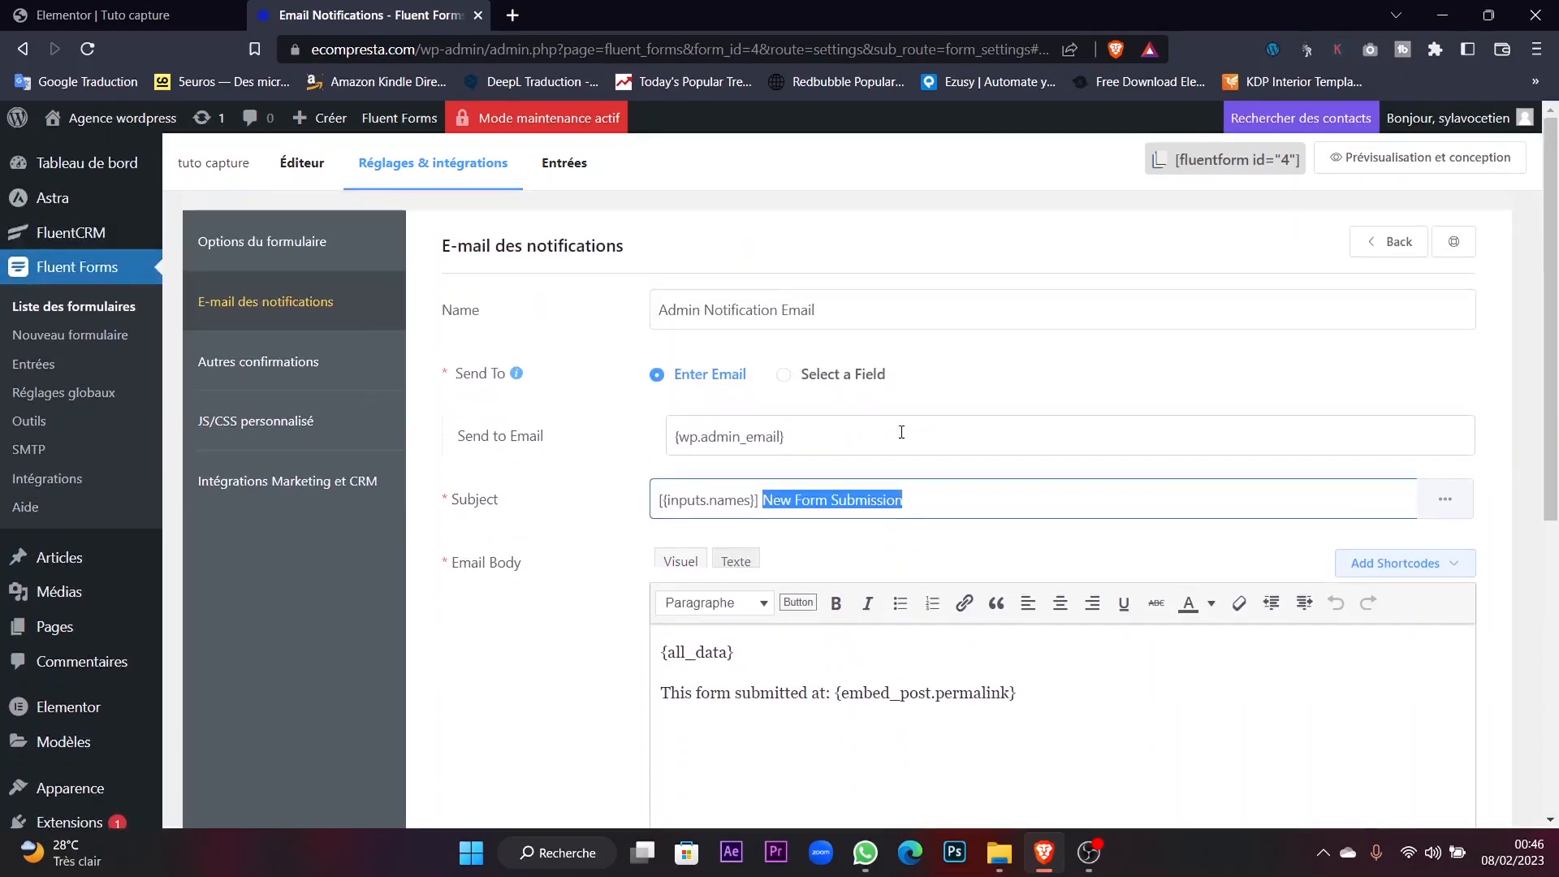
pyautogui.scroll(-3, 903, 436)
pyautogui.scroll(2, 903, 439)
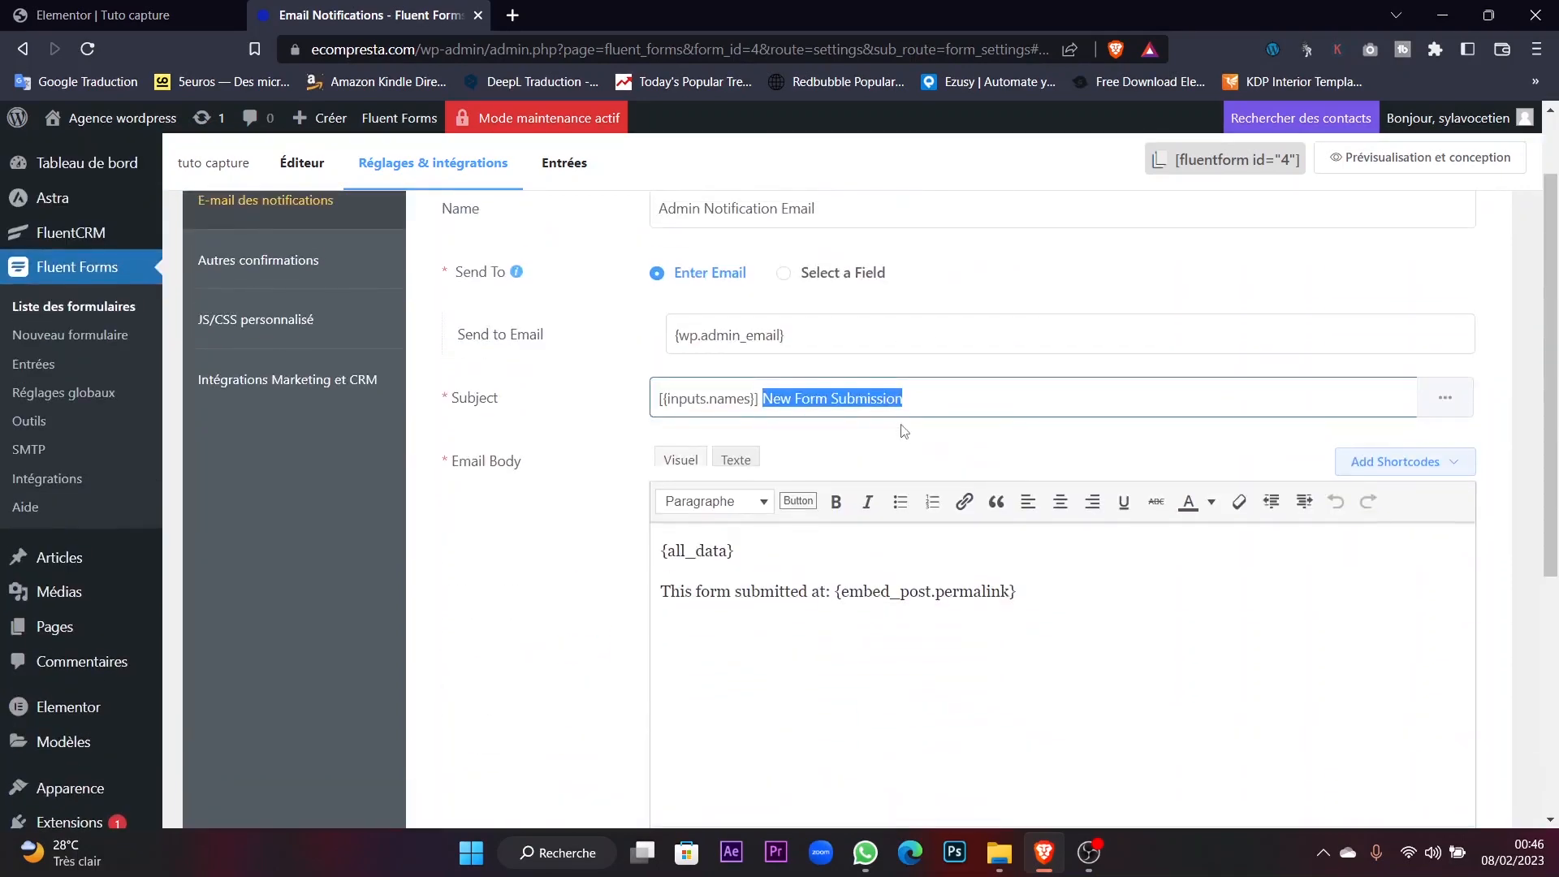
pyautogui.scroll(-2, 903, 438)
pyautogui.scroll(3, 906, 415)
pyautogui.scroll(-2, 843, 558)
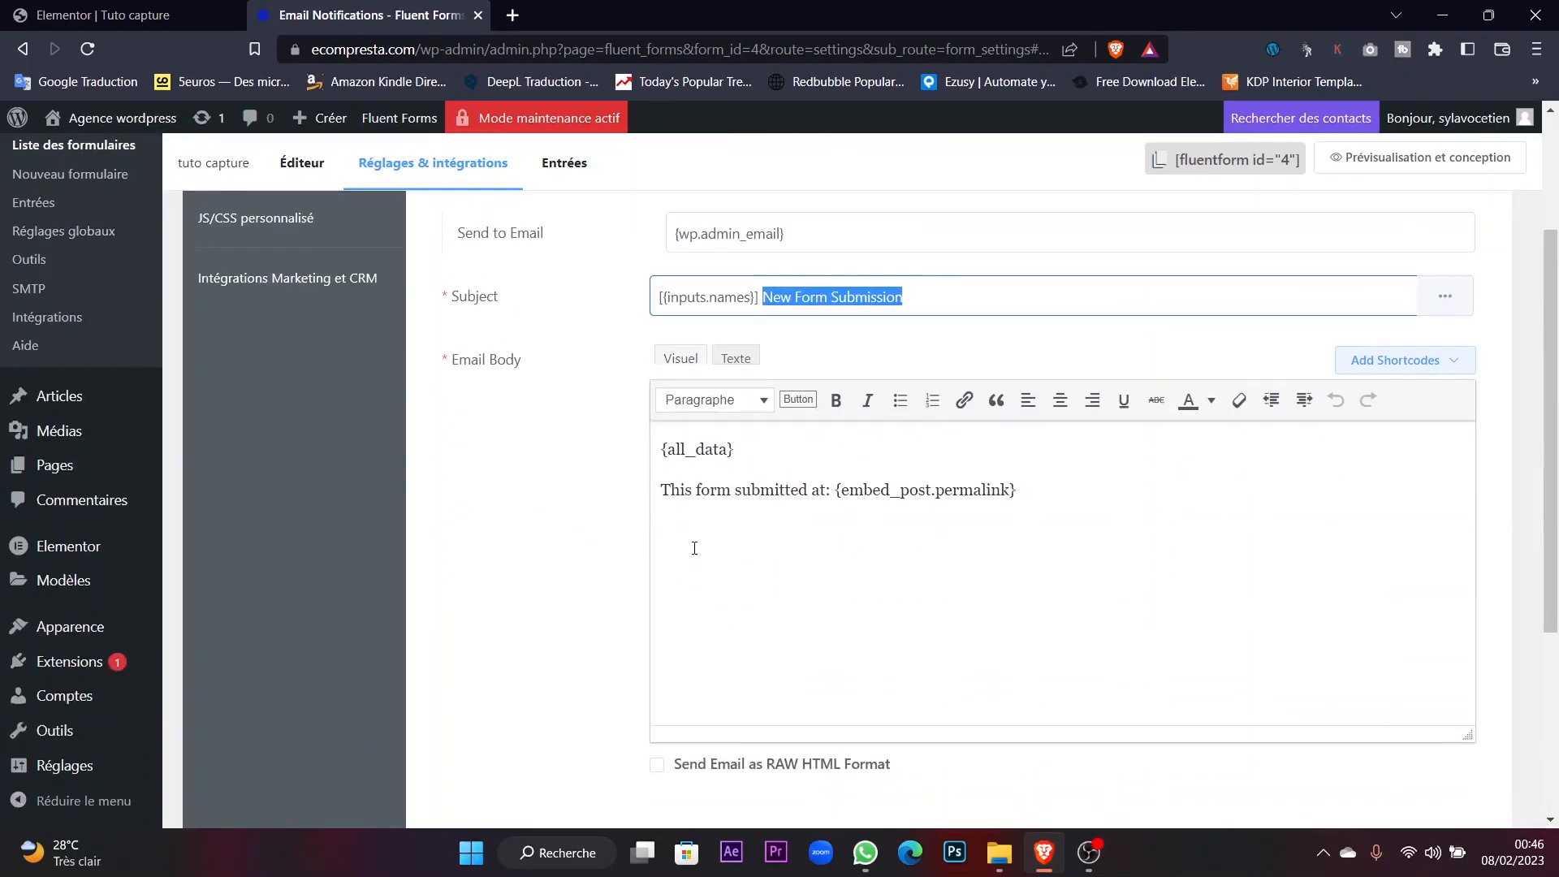
# Delete the permalink line so the body holds only {all_data}, then save the notification.
pyautogui.moveTo(664, 449); pyautogui.dragTo(748, 441)
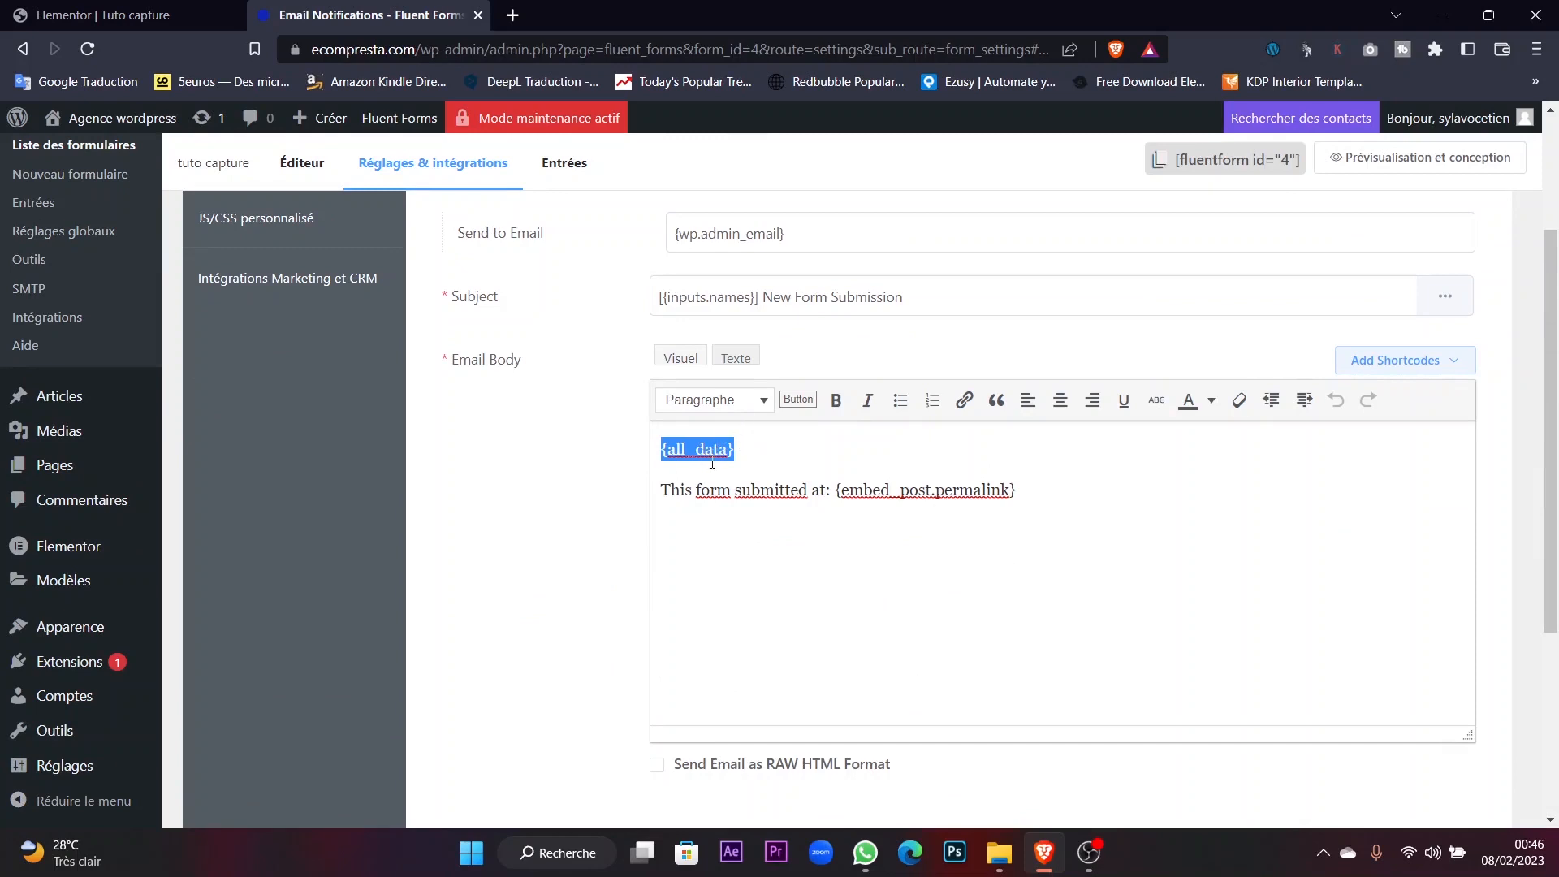
pyautogui.moveTo(661, 489); pyautogui.dragTo(830, 505)
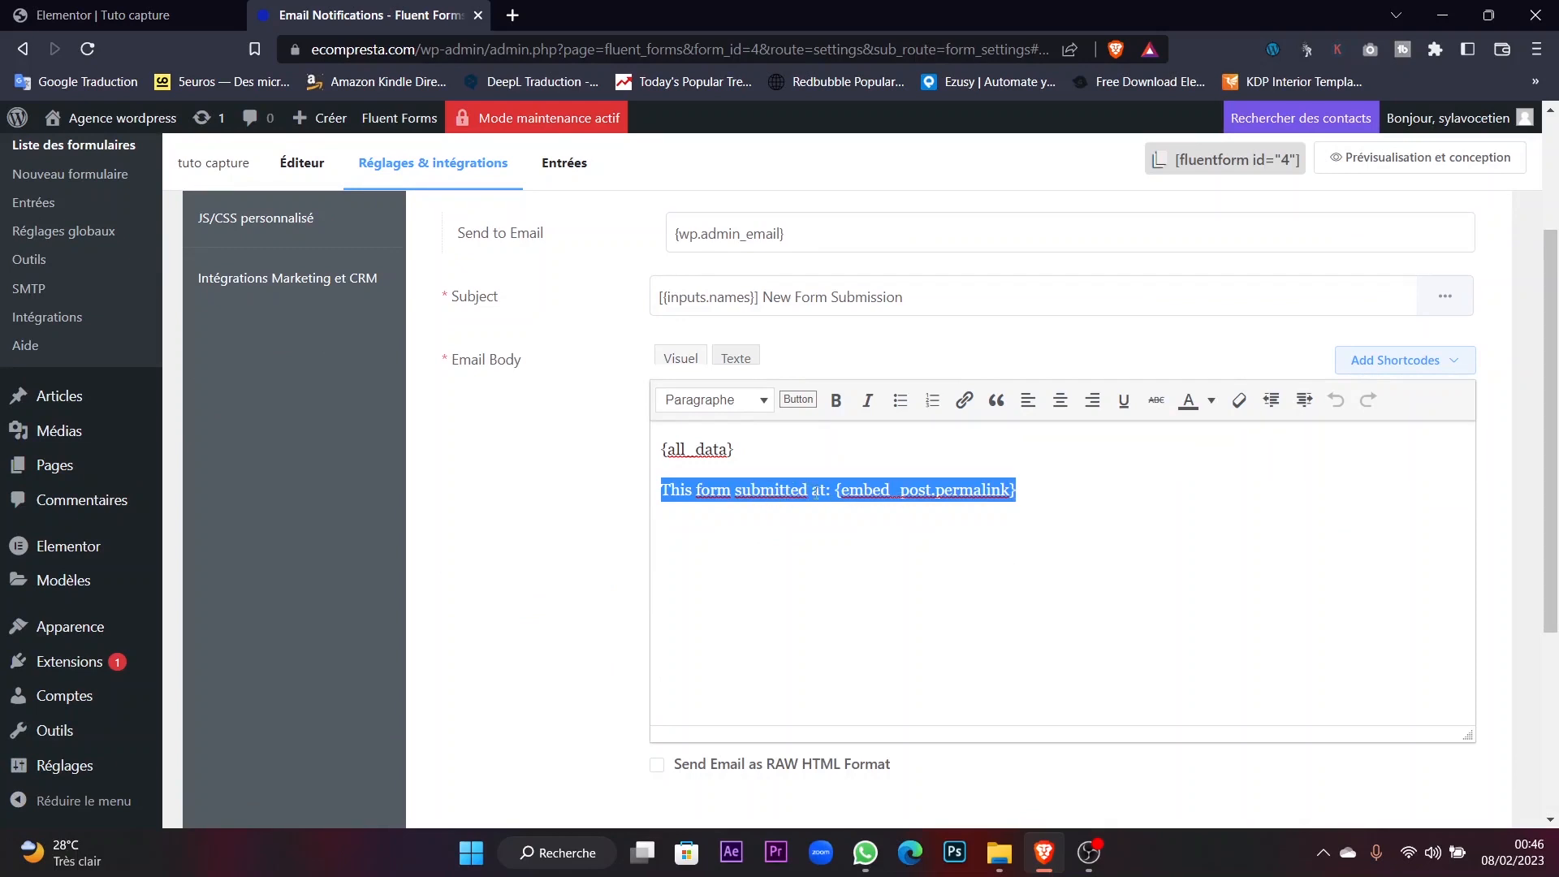
pyautogui.click(761, 489)
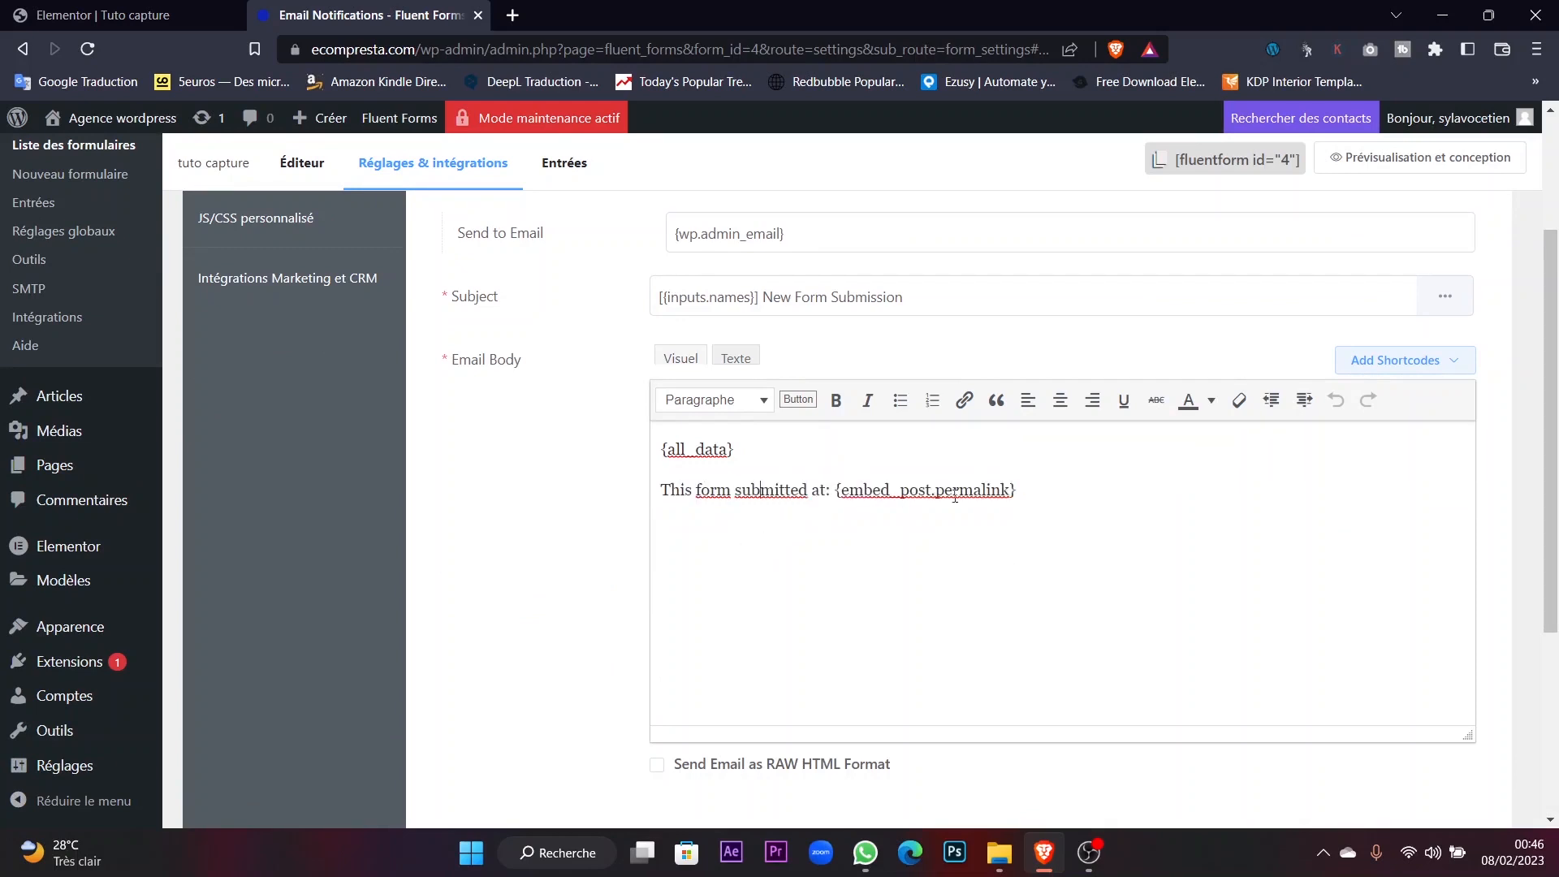
pyautogui.moveTo(1041, 496); pyautogui.dragTo(581, 498)
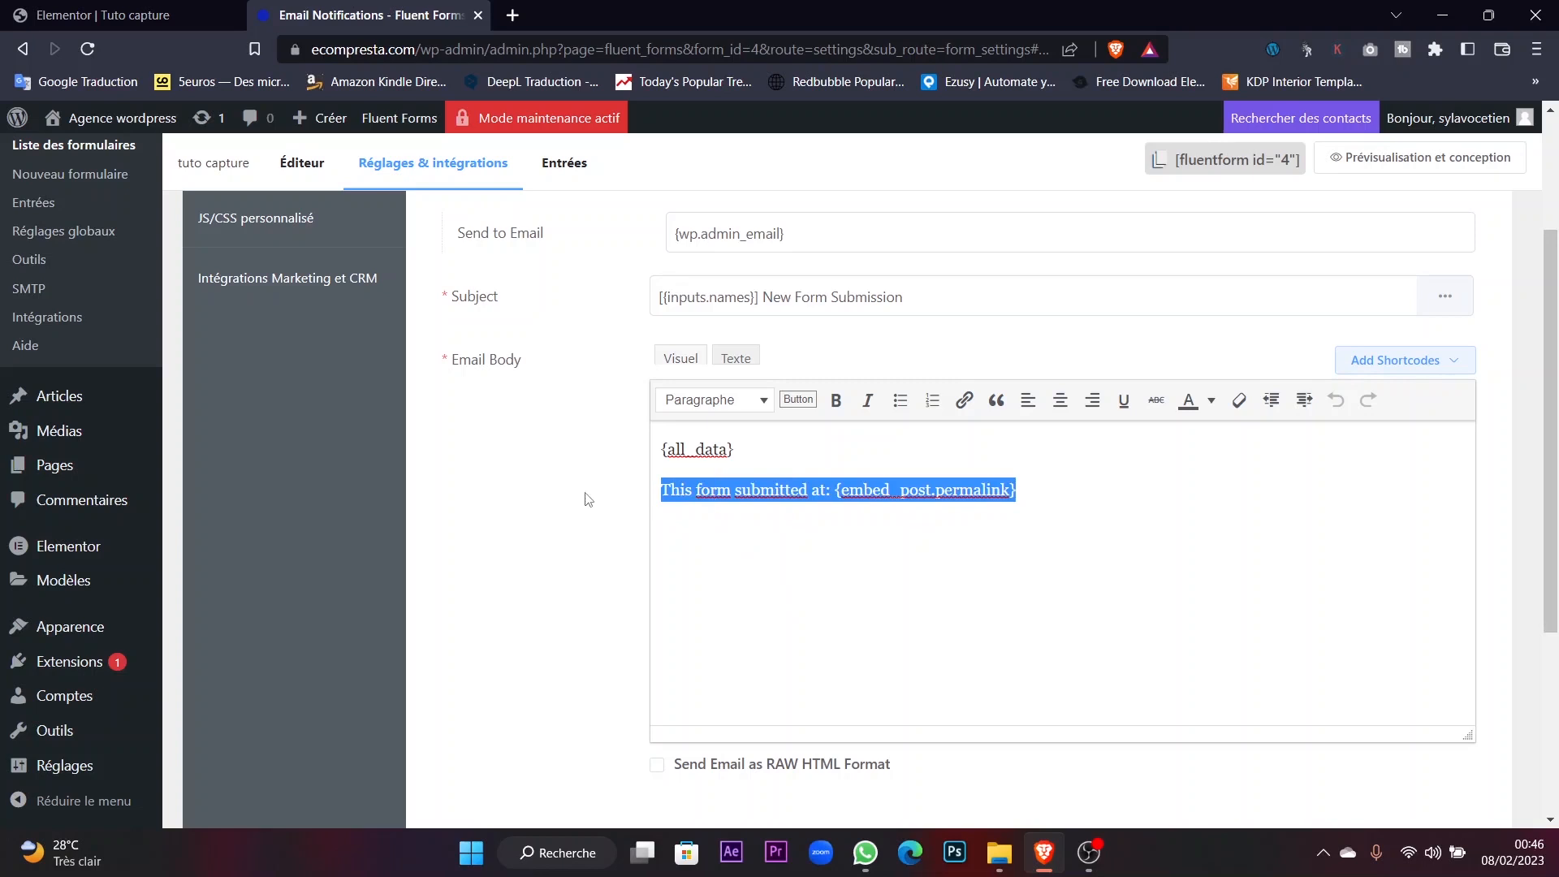
pyautogui.press('BackSpace')
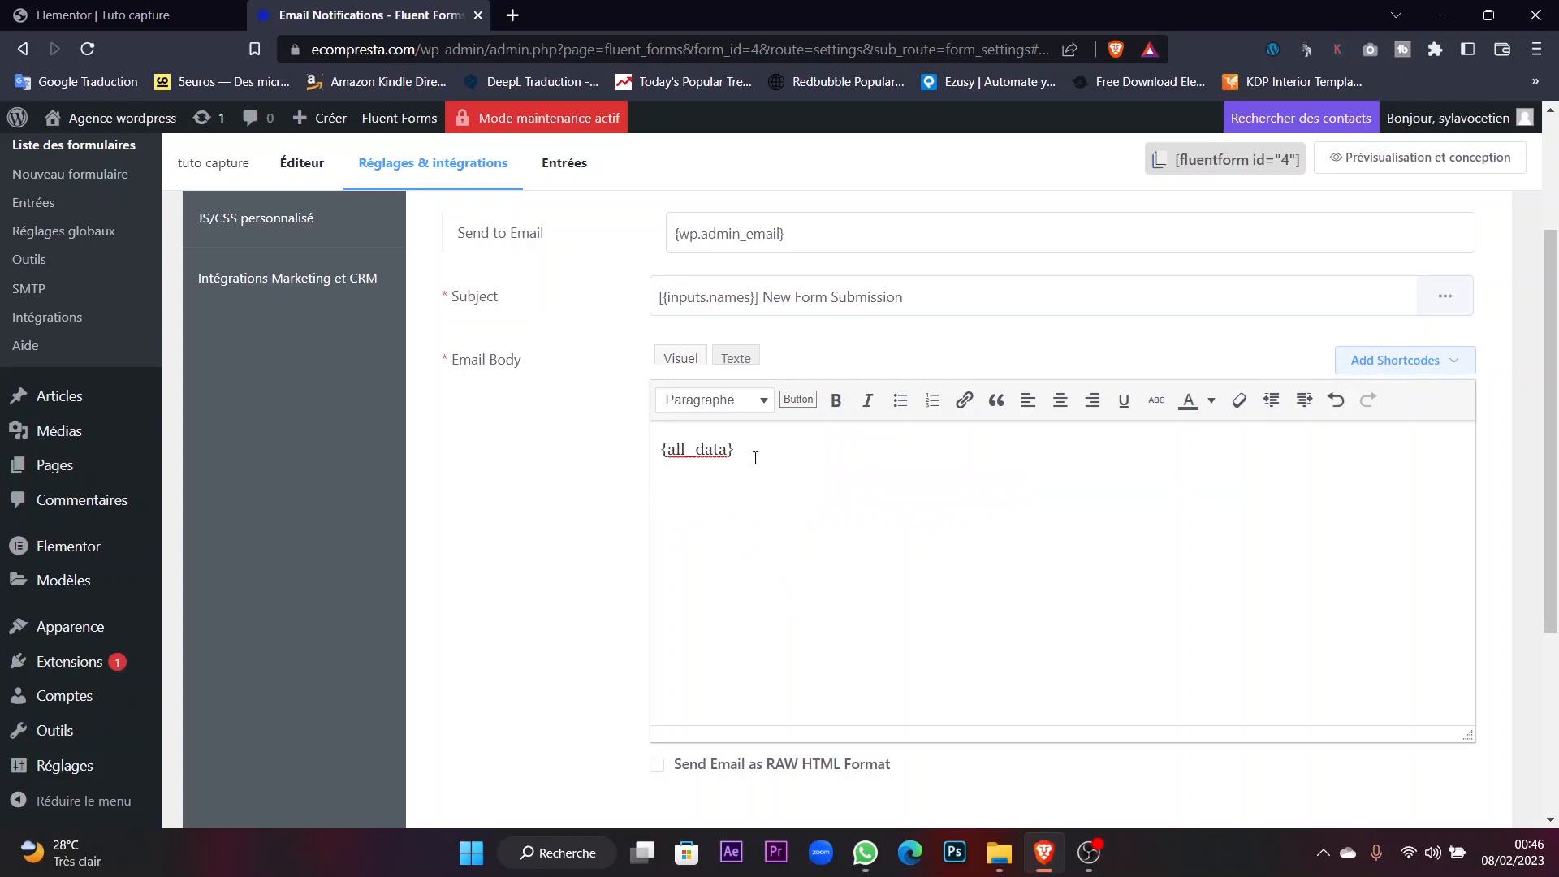
pyautogui.scroll(-4, 654, 469)
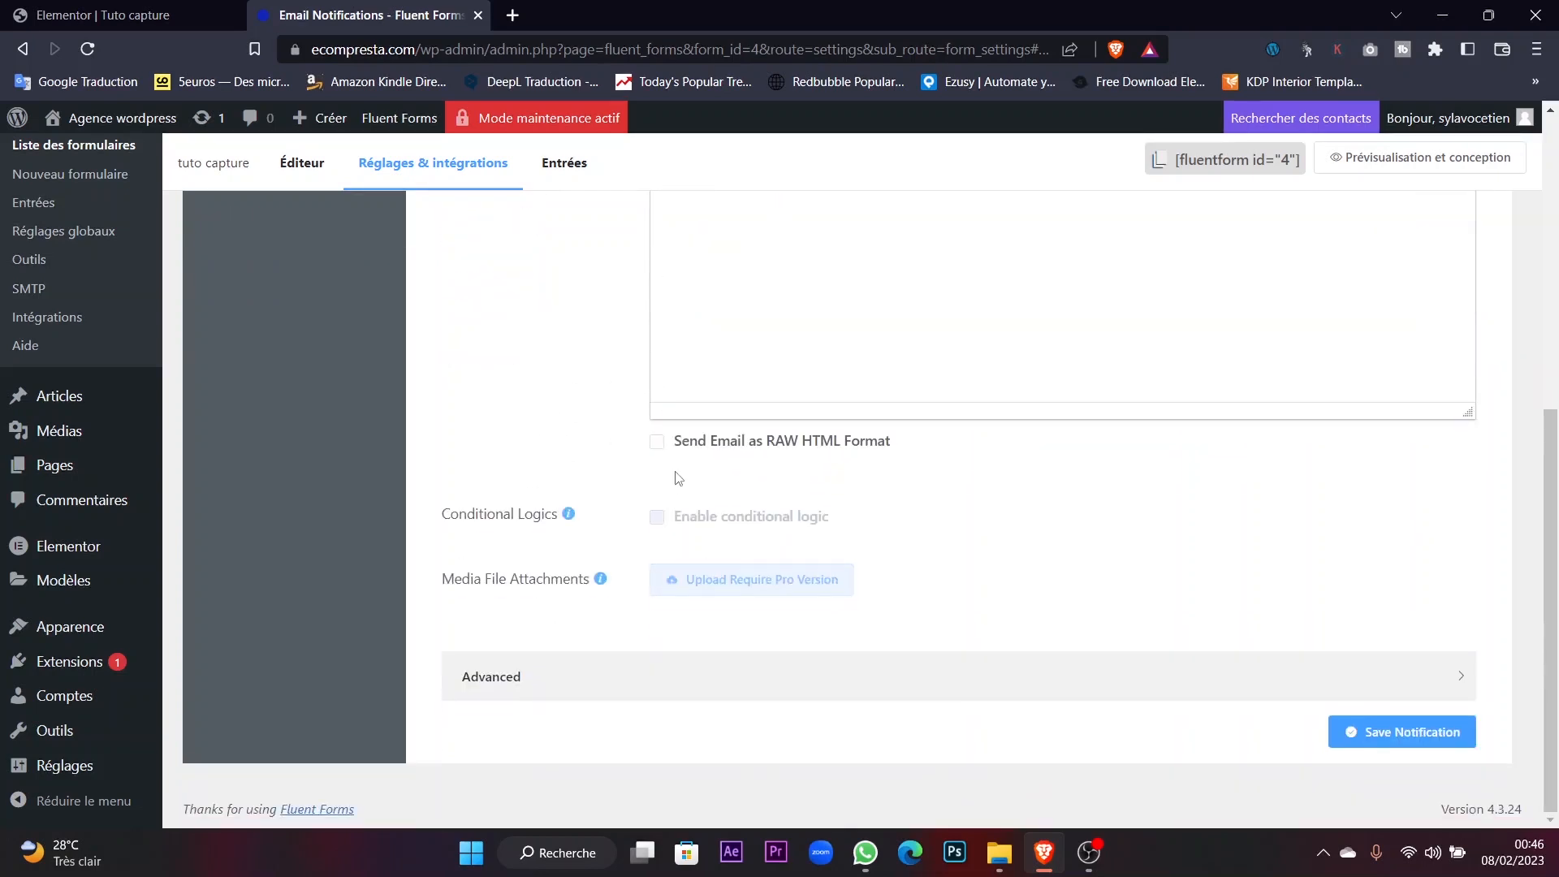
pyautogui.click(1397, 732)
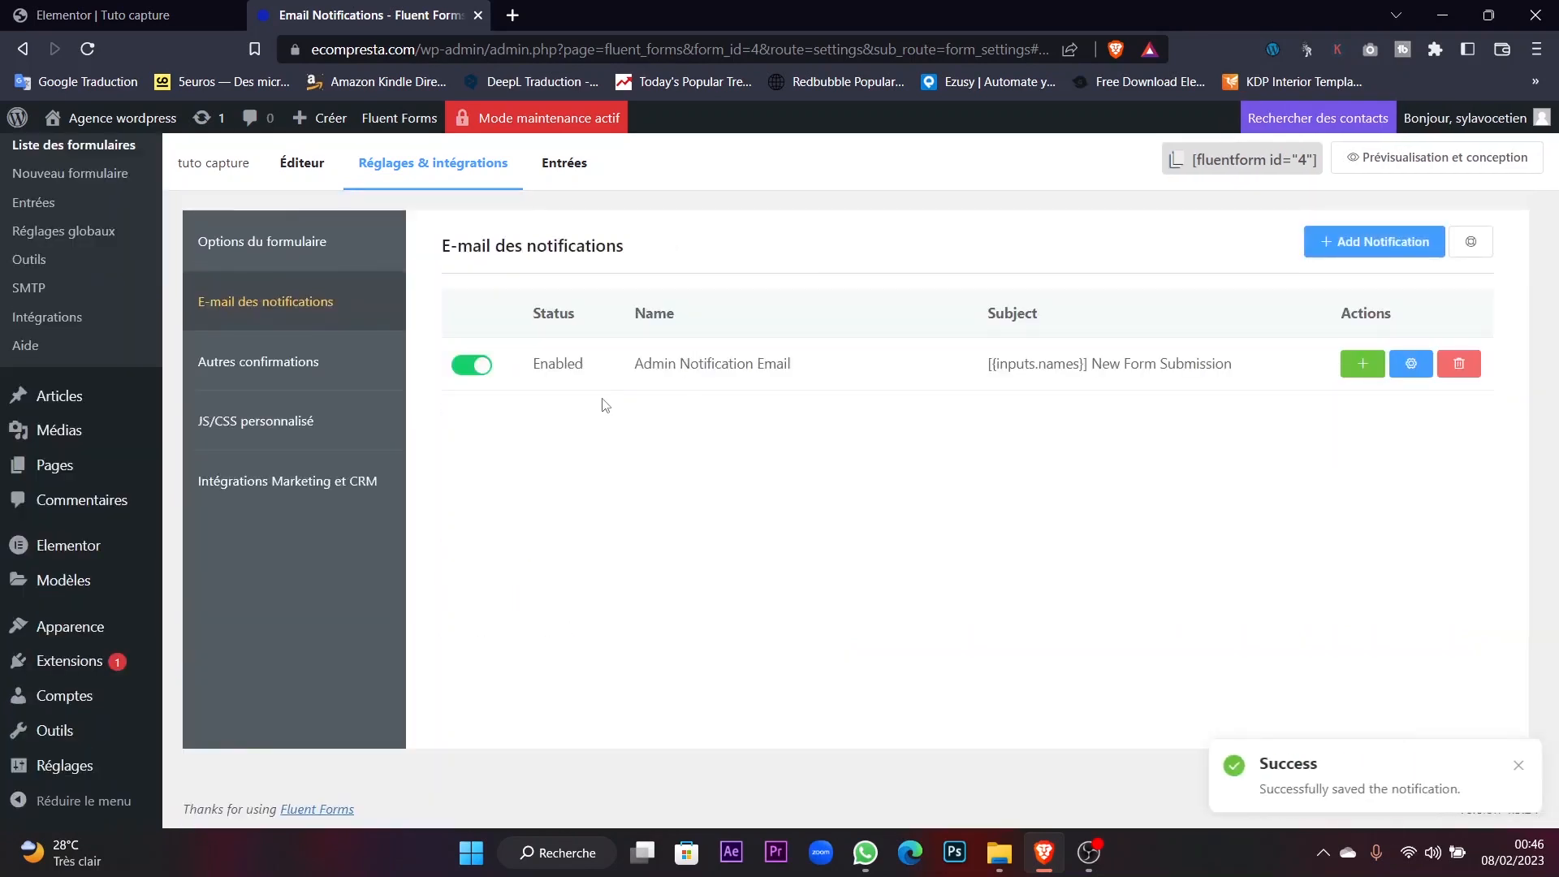
# Start a new email notification, then abandon it and return to the list.
pyautogui.click(1385, 243)
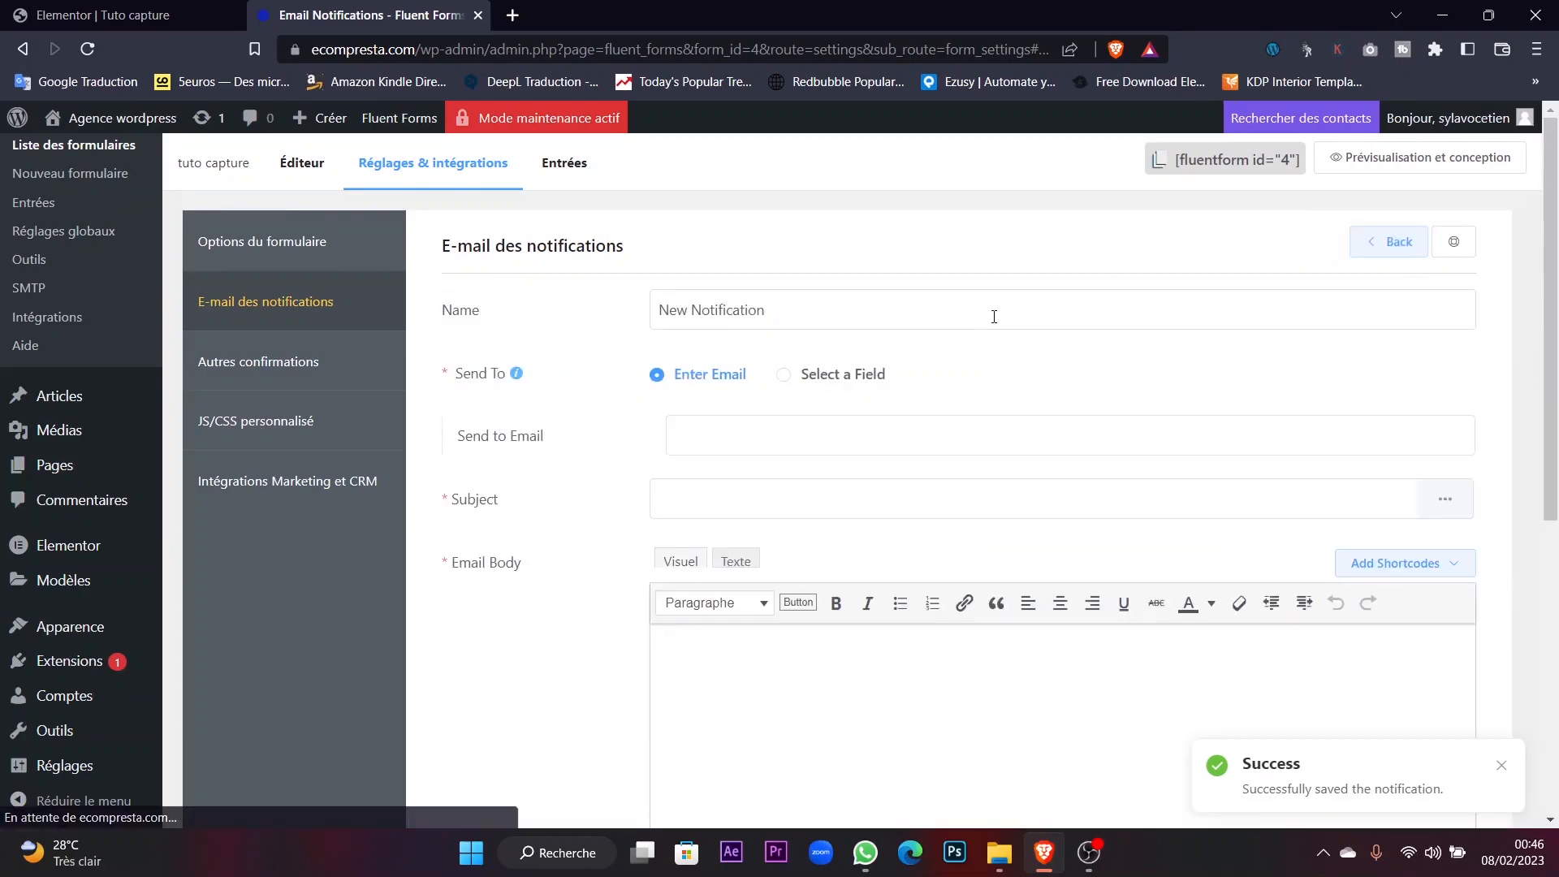
pyautogui.scroll(-5, 971, 376)
pyautogui.scroll(2, 971, 354)
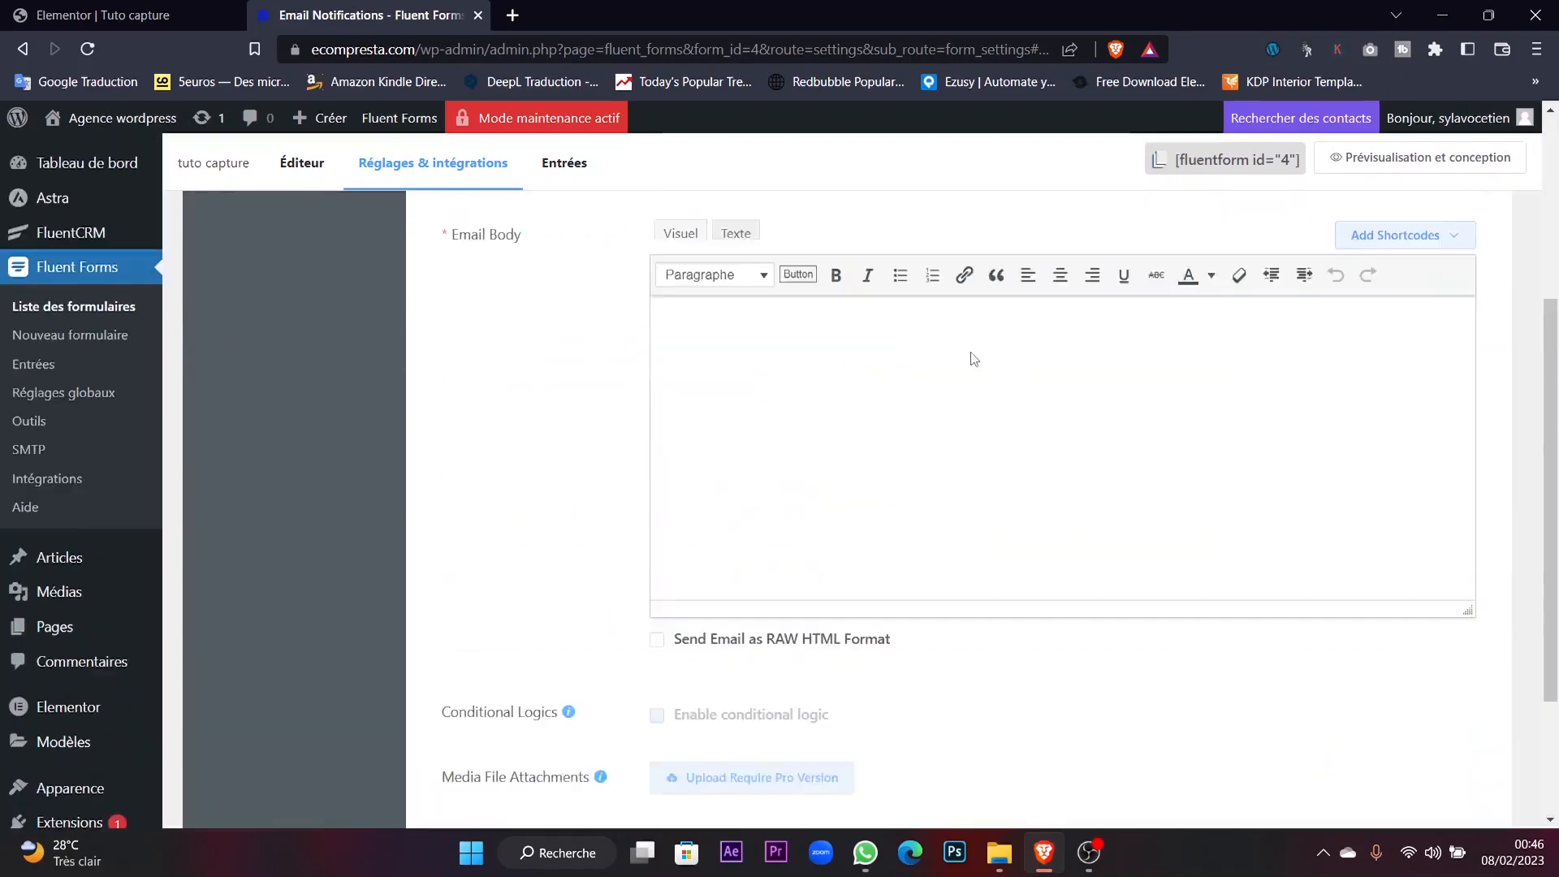
pyautogui.scroll(-2, 971, 348)
pyautogui.scroll(8, 969, 352)
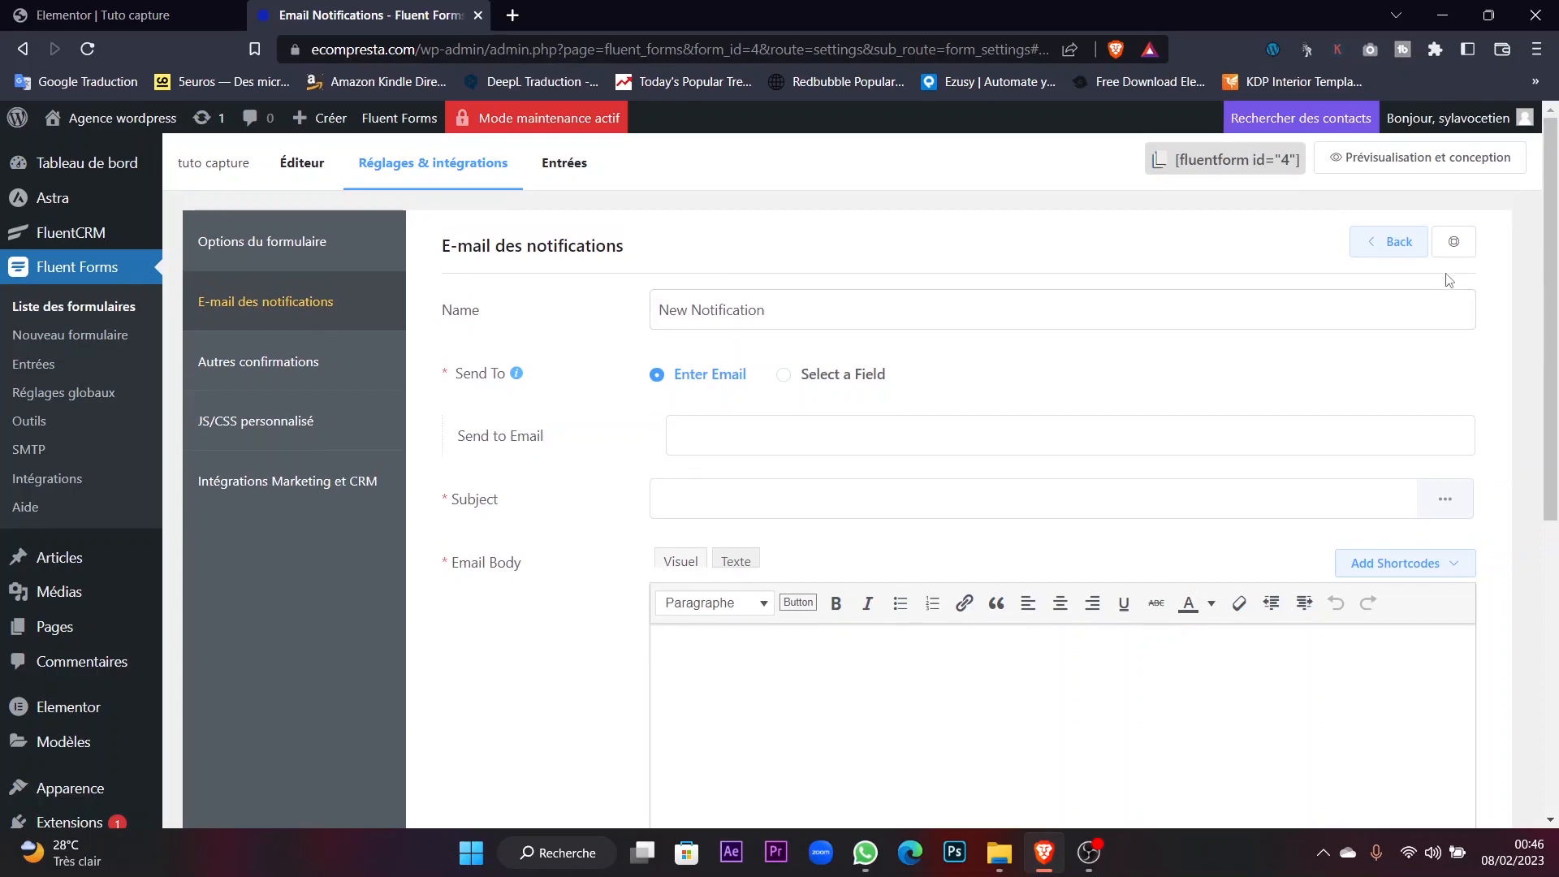
pyautogui.click(1390, 242)
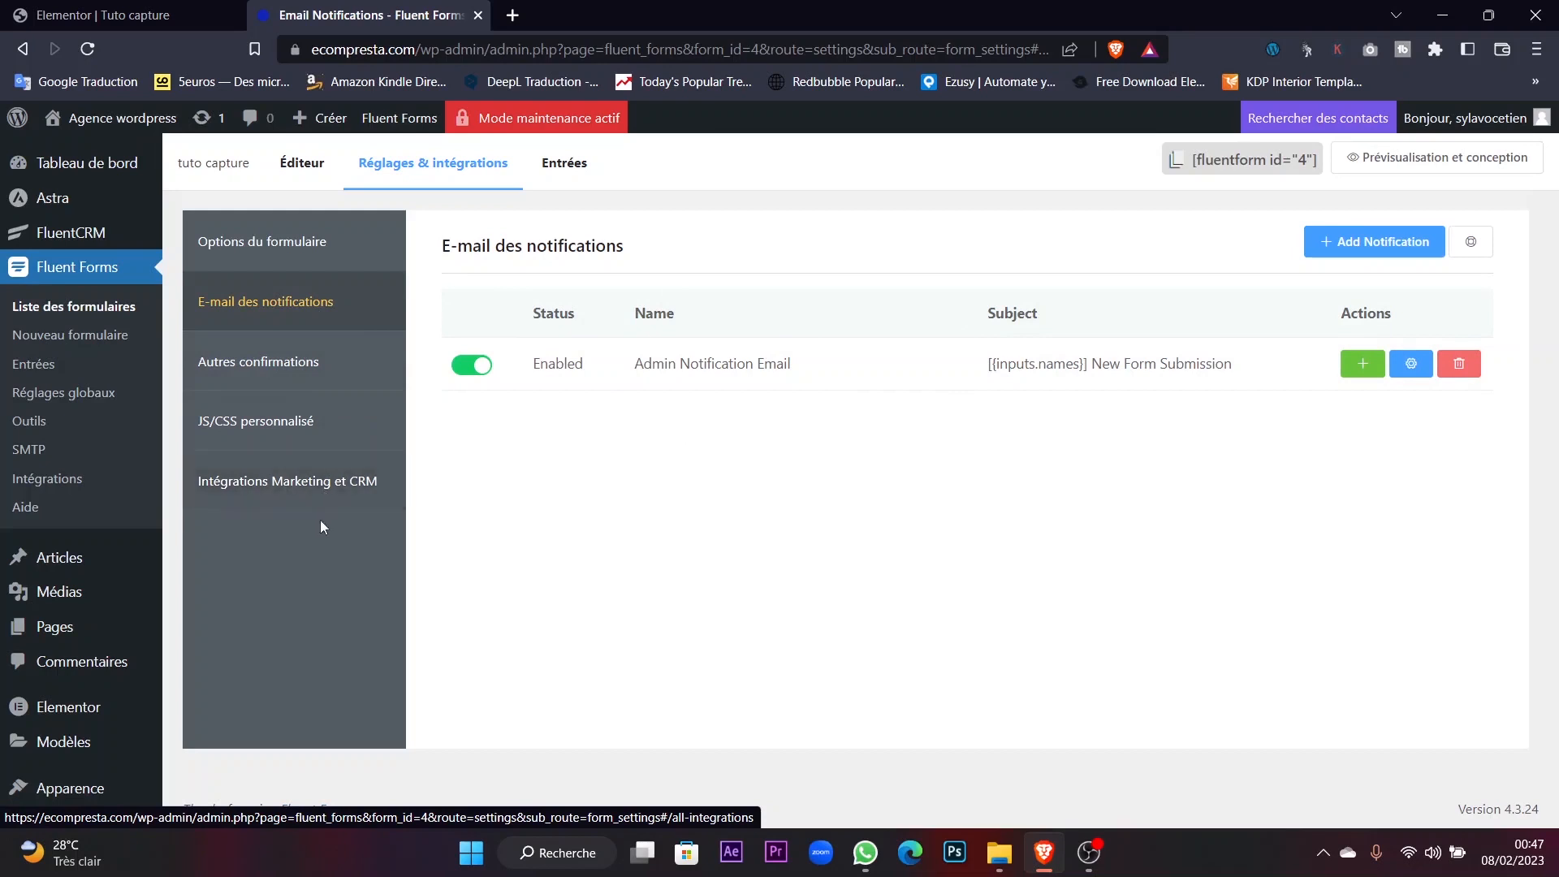
# Open Intégrations Marketing et CRM and confirm no integration feeds exist yet.
pyautogui.click(338, 501)
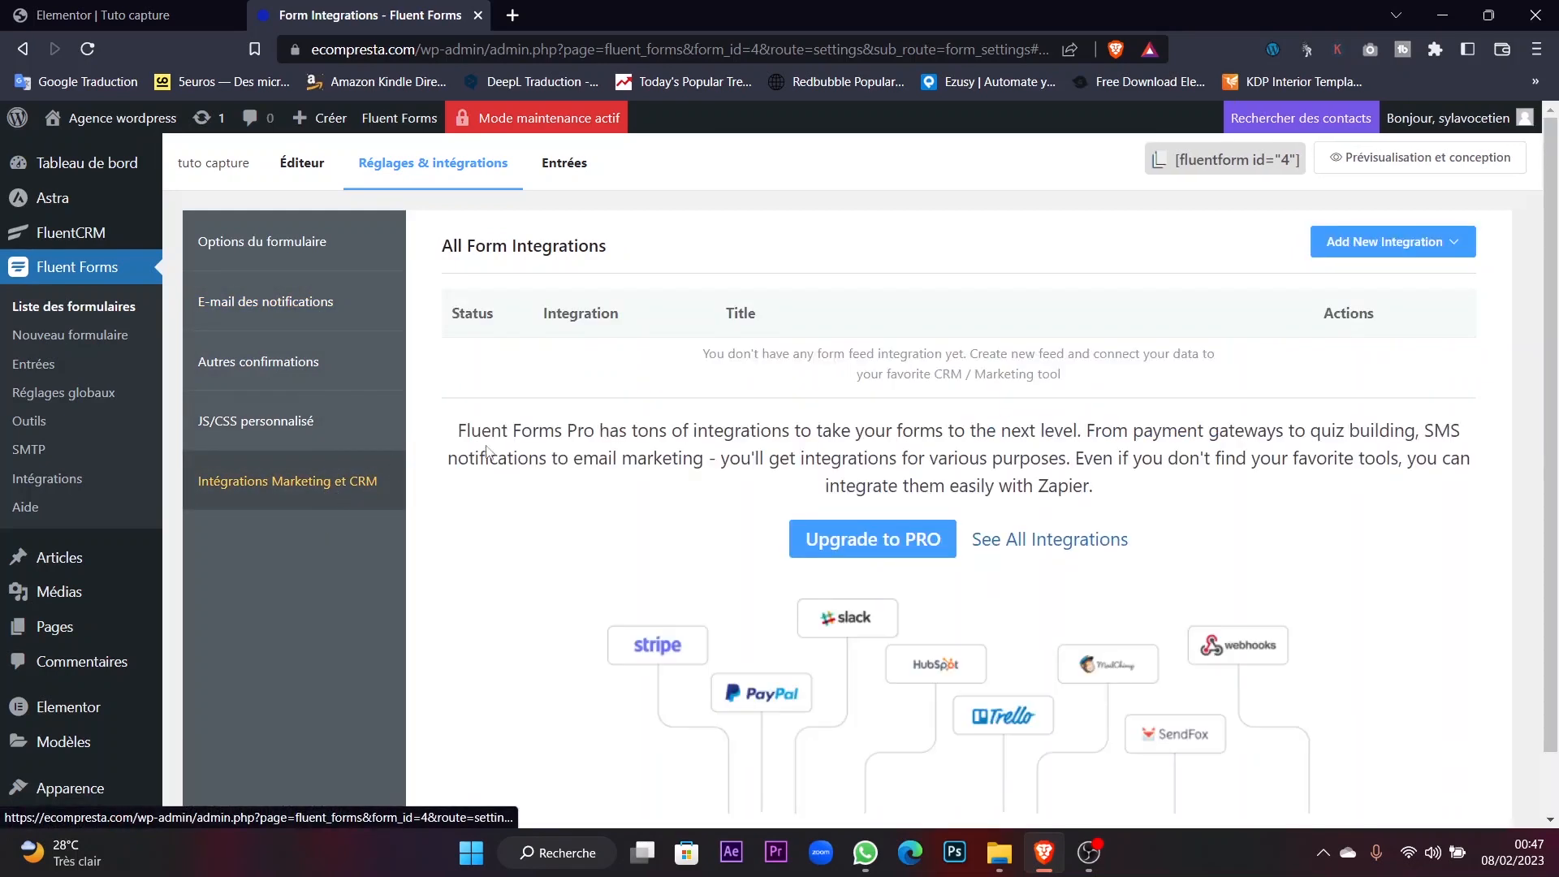
pyautogui.scroll(-1, 1556, 452)
pyautogui.scroll(-1, 1556, 452)
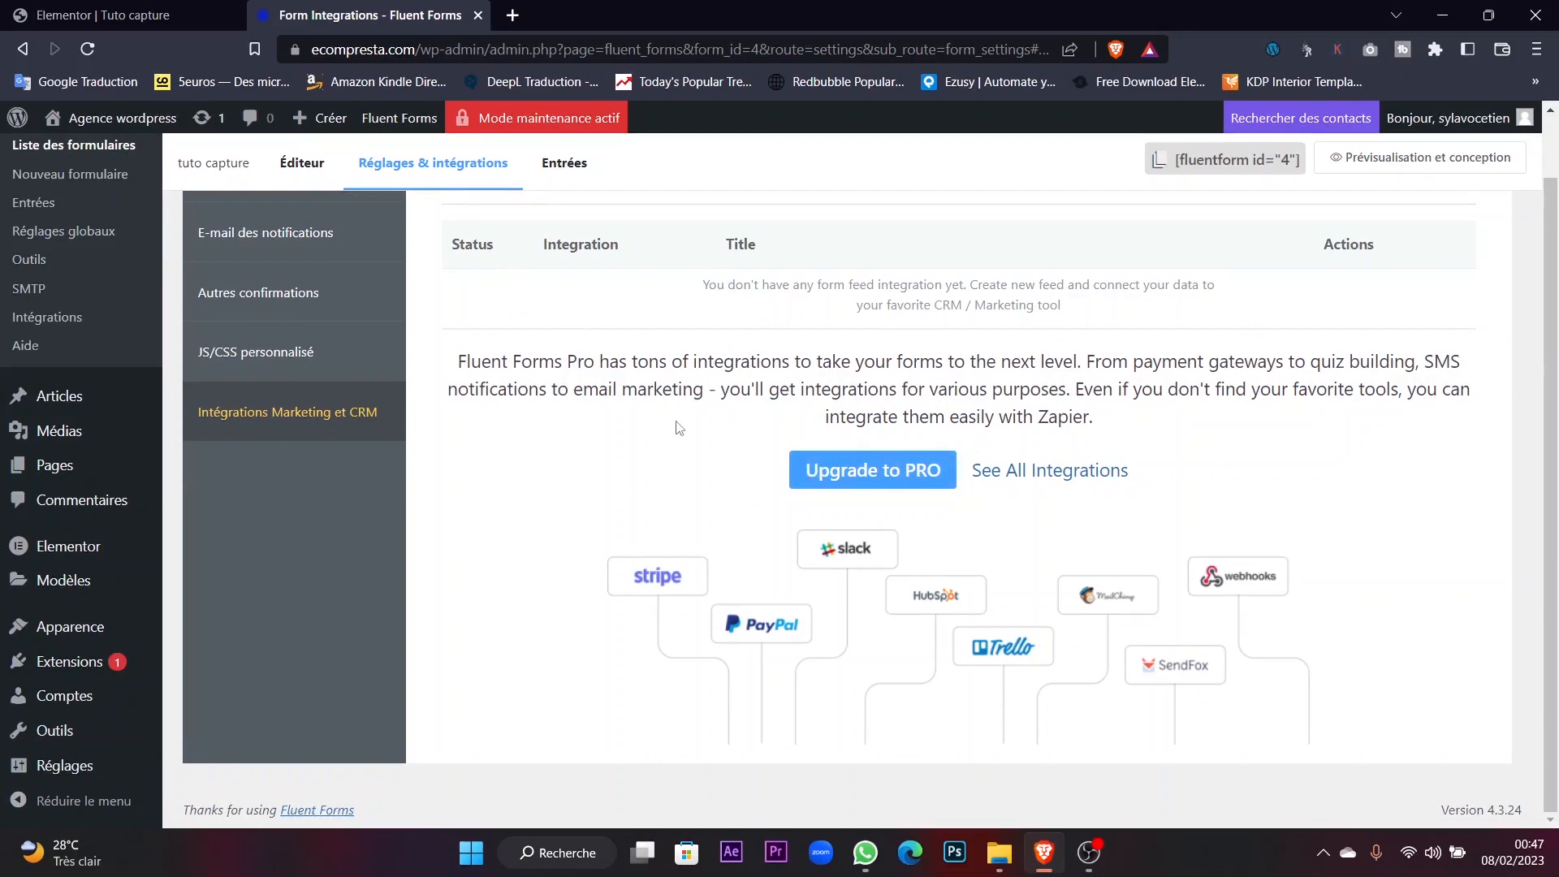
pyautogui.scroll(2, 680, 427)
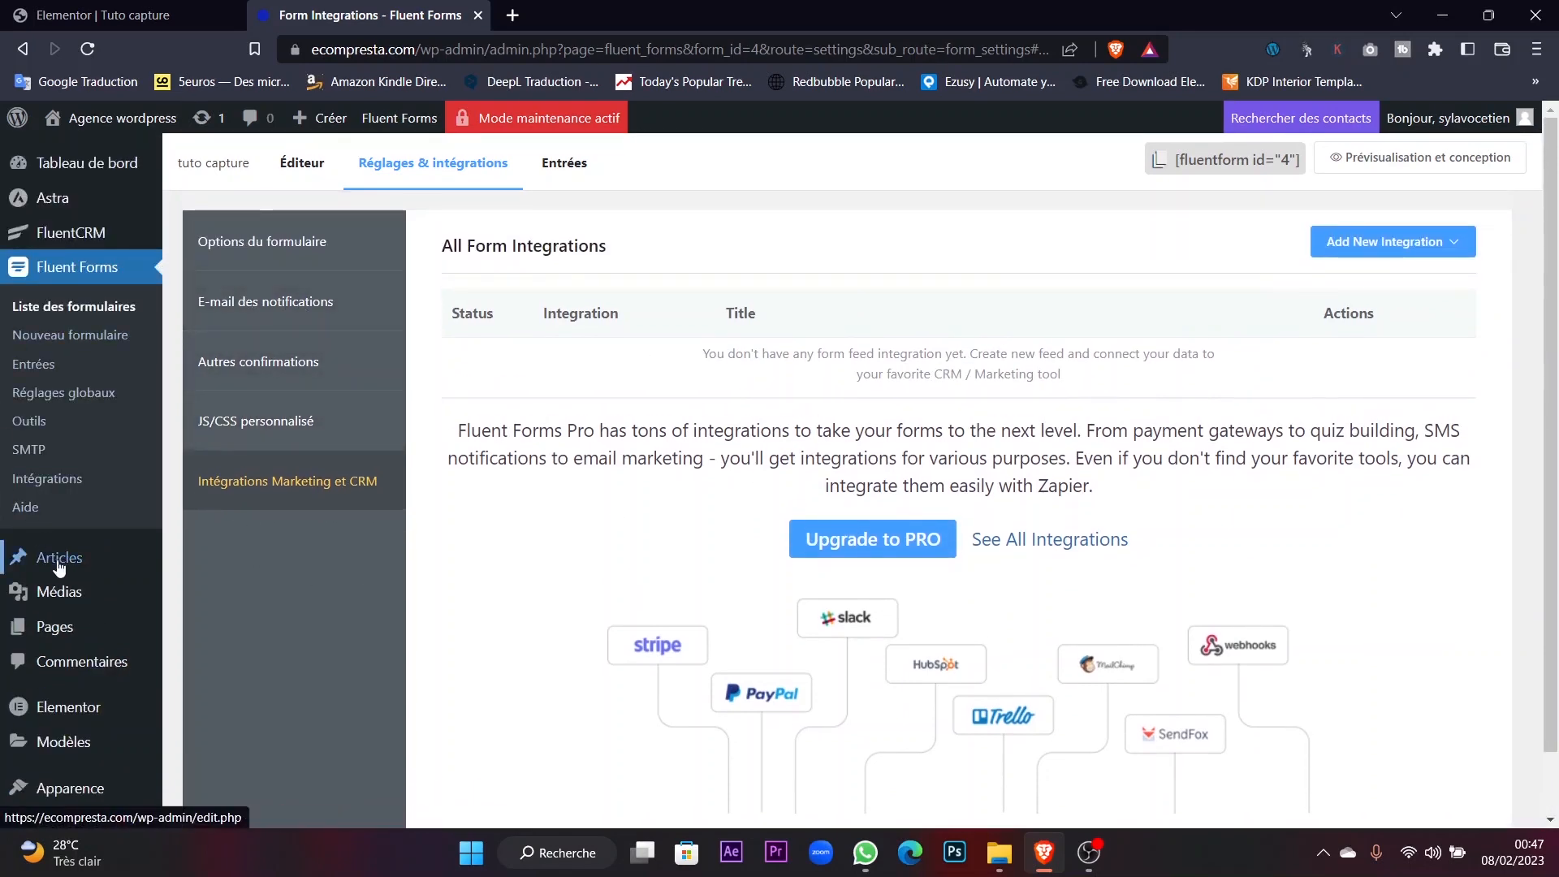
pyautogui.moveTo(79, 237)
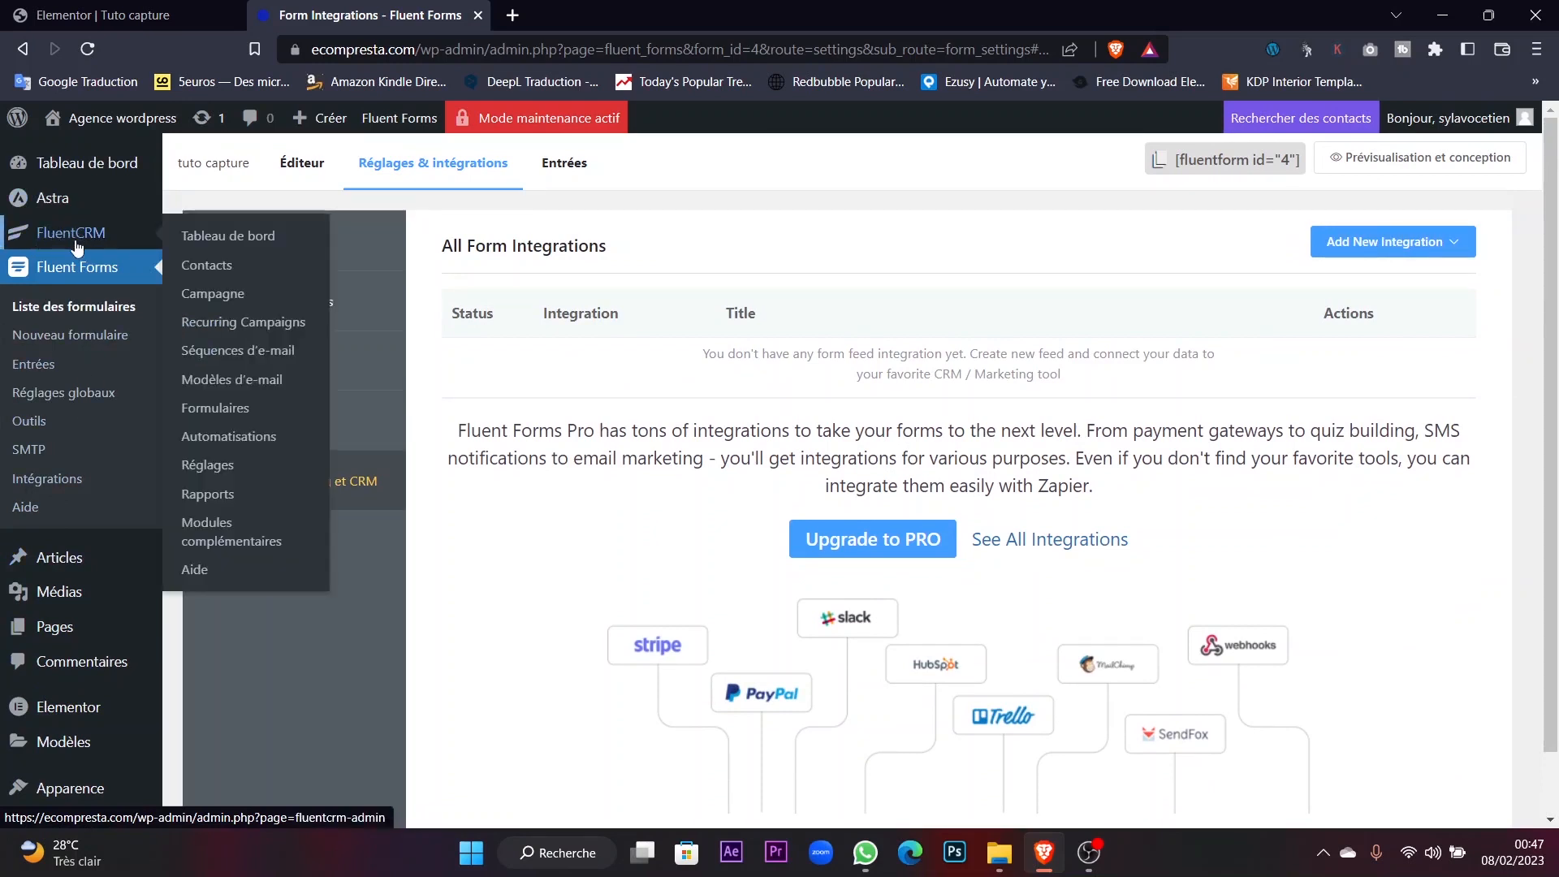
# In FluentCRM's Réglages entreprise, set the company name to WordpressAddict.
pyautogui.click(78, 242)
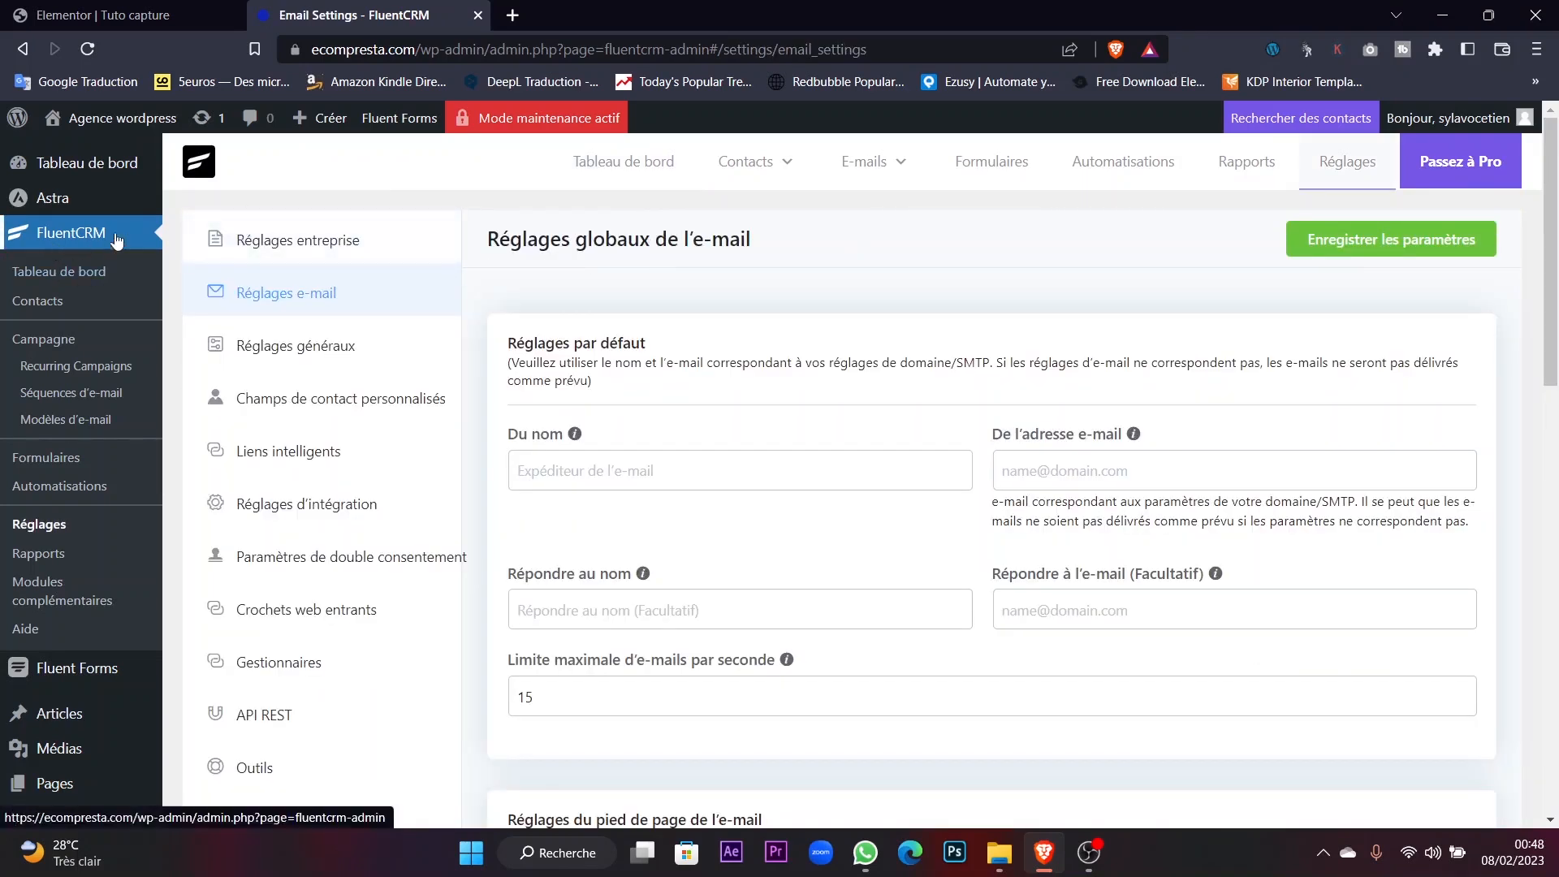
pyautogui.click(325, 255)
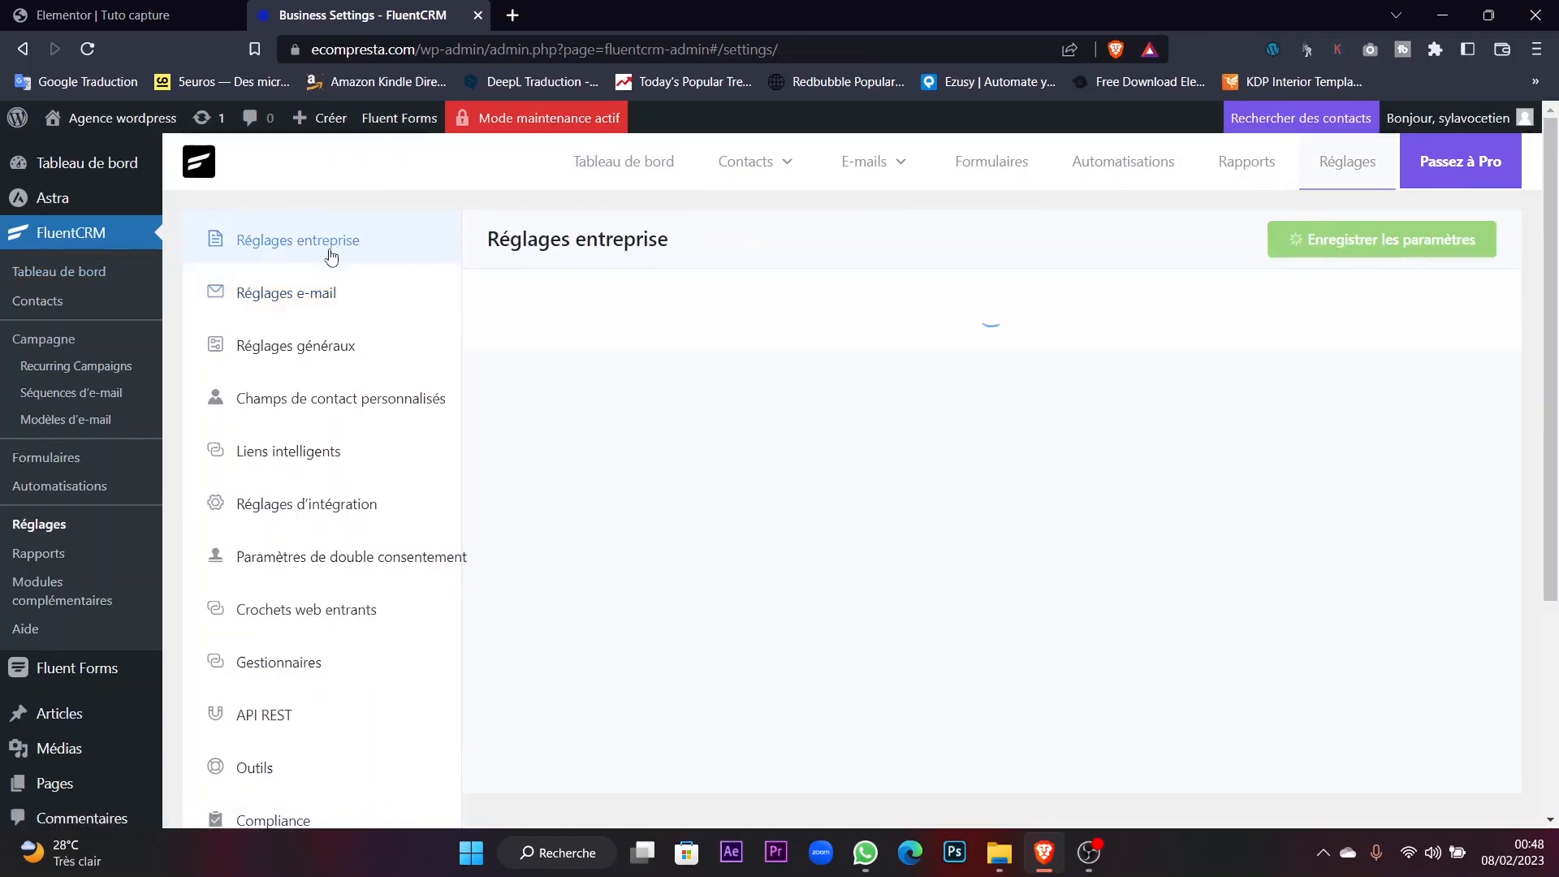
pyautogui.scroll(-4, 760, 297)
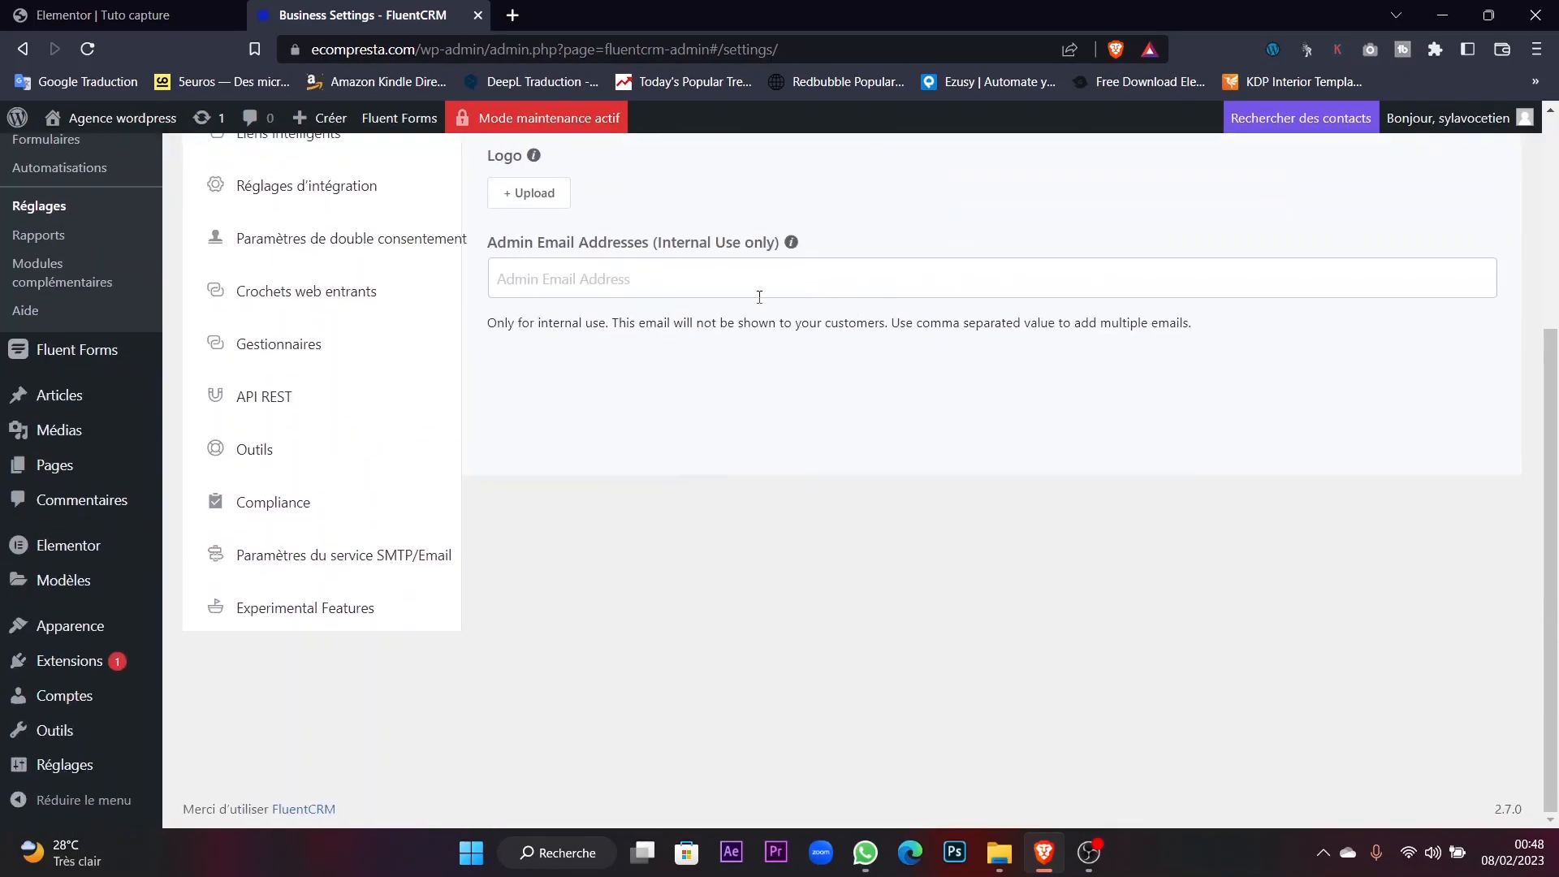
pyautogui.scroll(4, 637, 280)
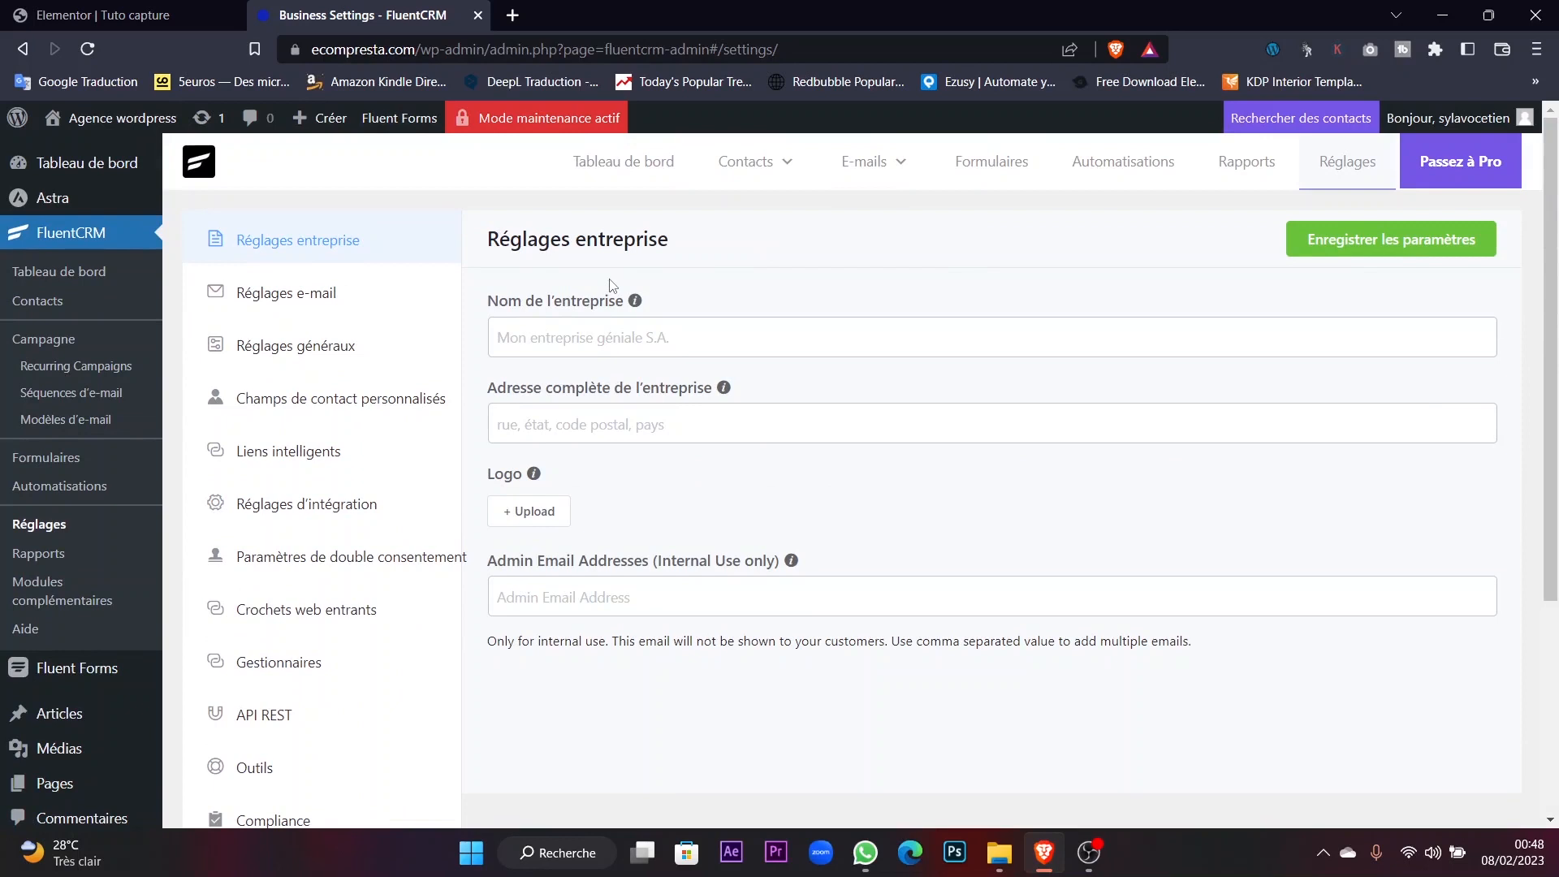
pyautogui.click(705, 347)
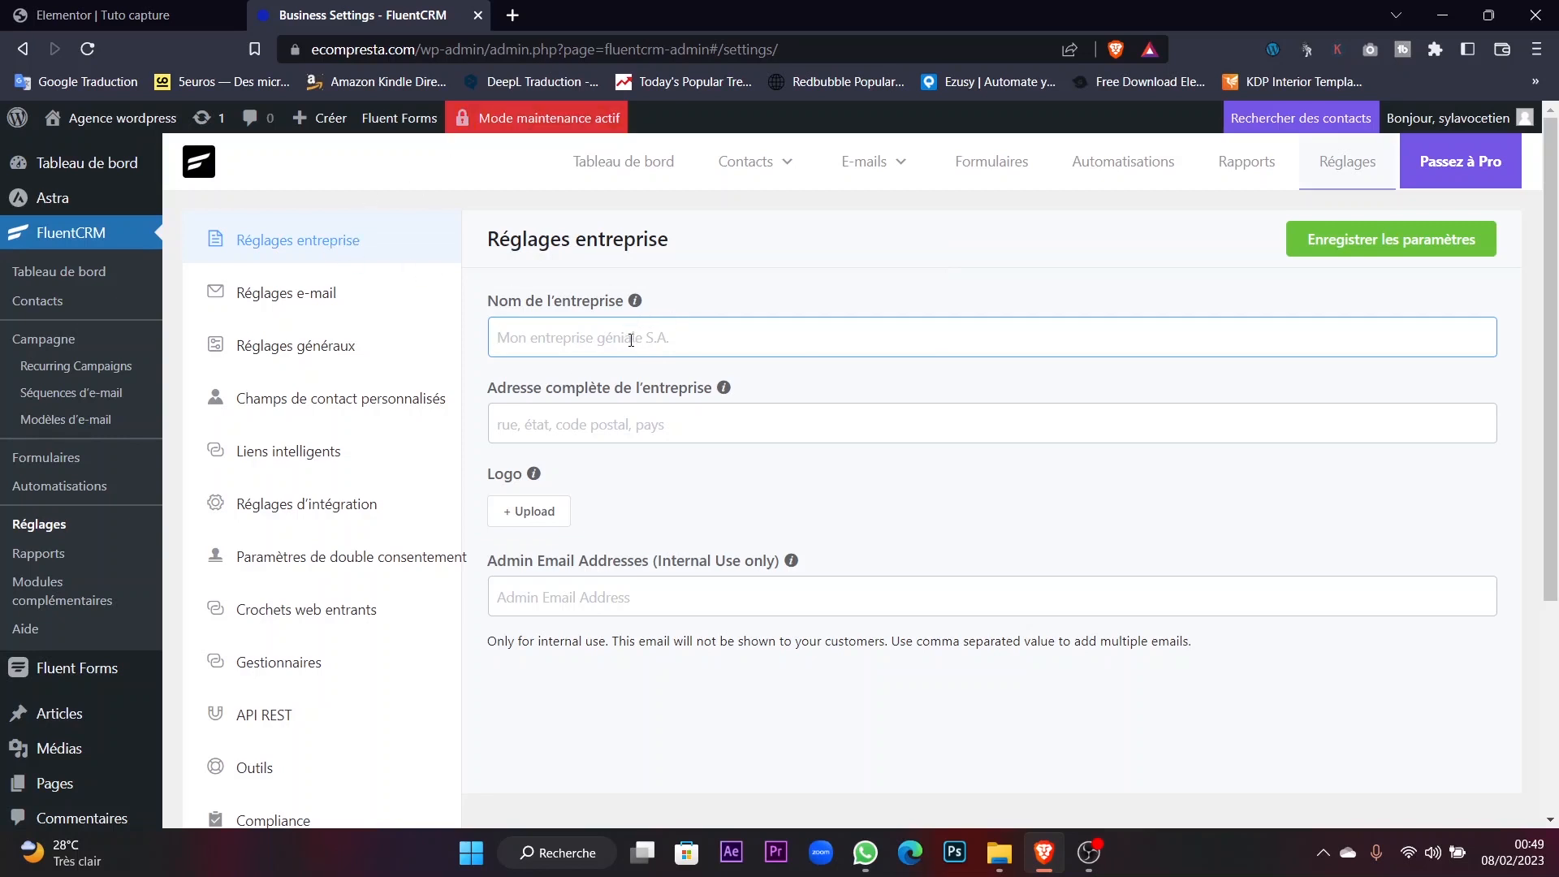
pyautogui.write('Wordpress')
pyautogui.press('BackSpace')
pyautogui.press('BackSpace')
pyautogui.click(616, 422)
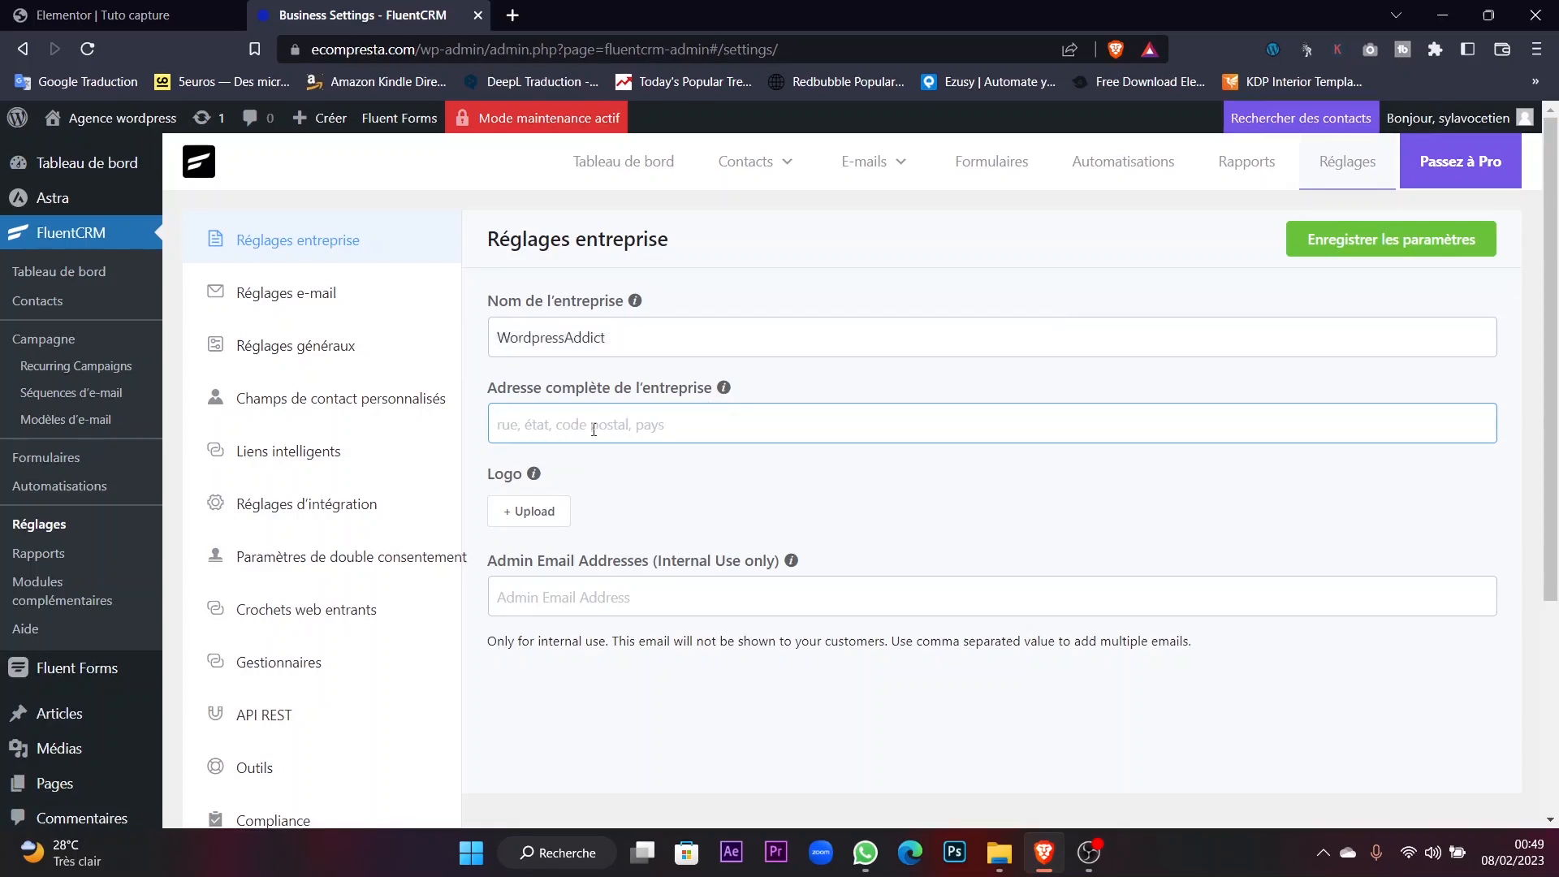
# Choose the blue Ecompresta image from the media library as the business logo.
pyautogui.click(532, 513)
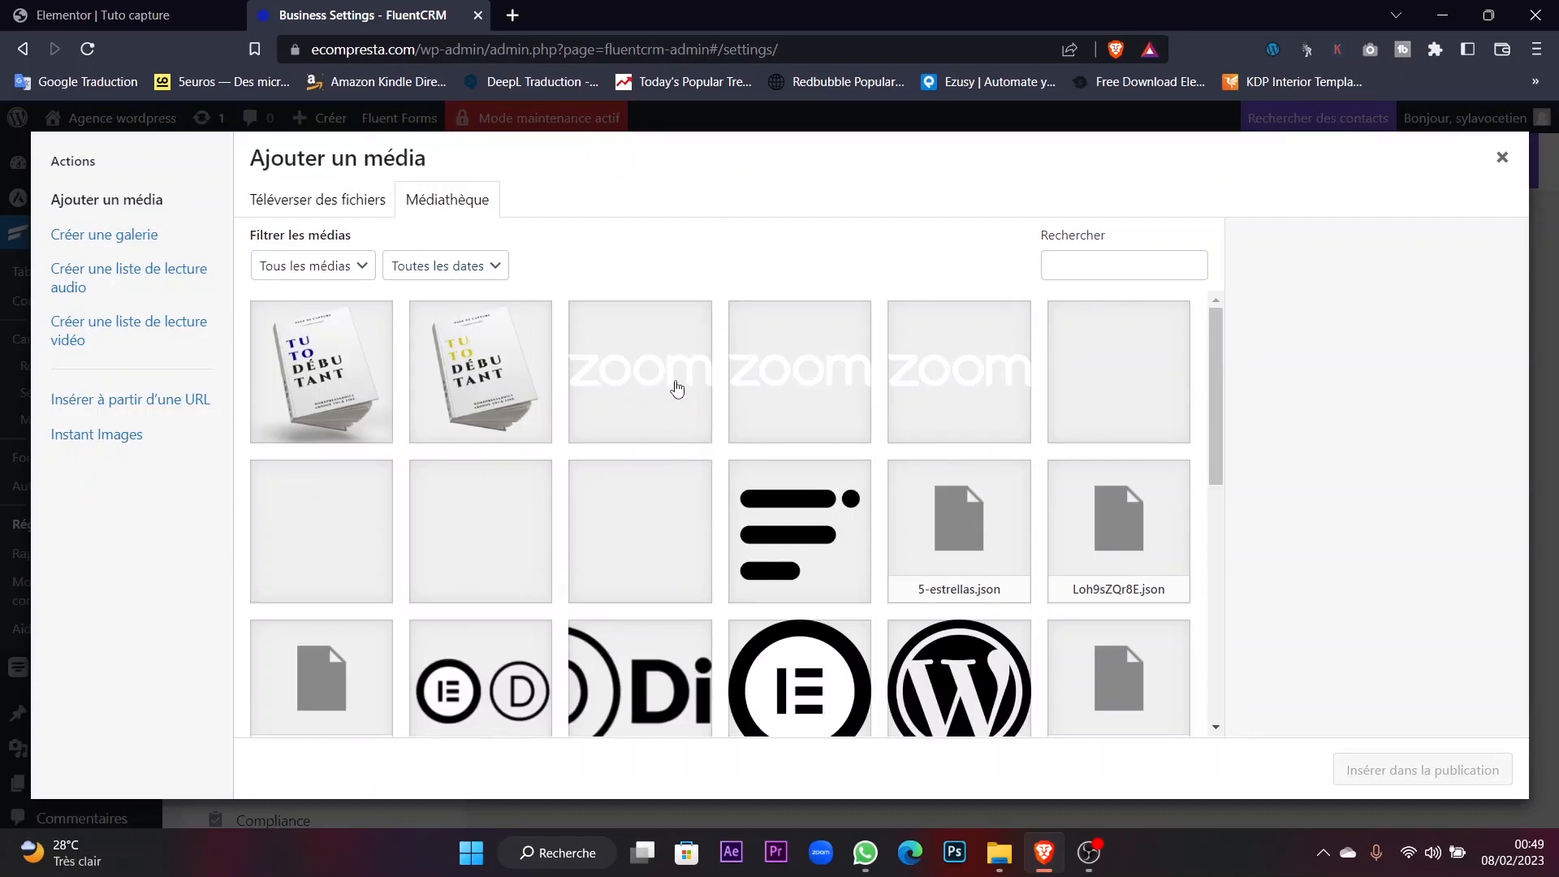
pyautogui.scroll(-6, 804, 423)
pyautogui.scroll(2, 682, 443)
pyautogui.click(623, 619)
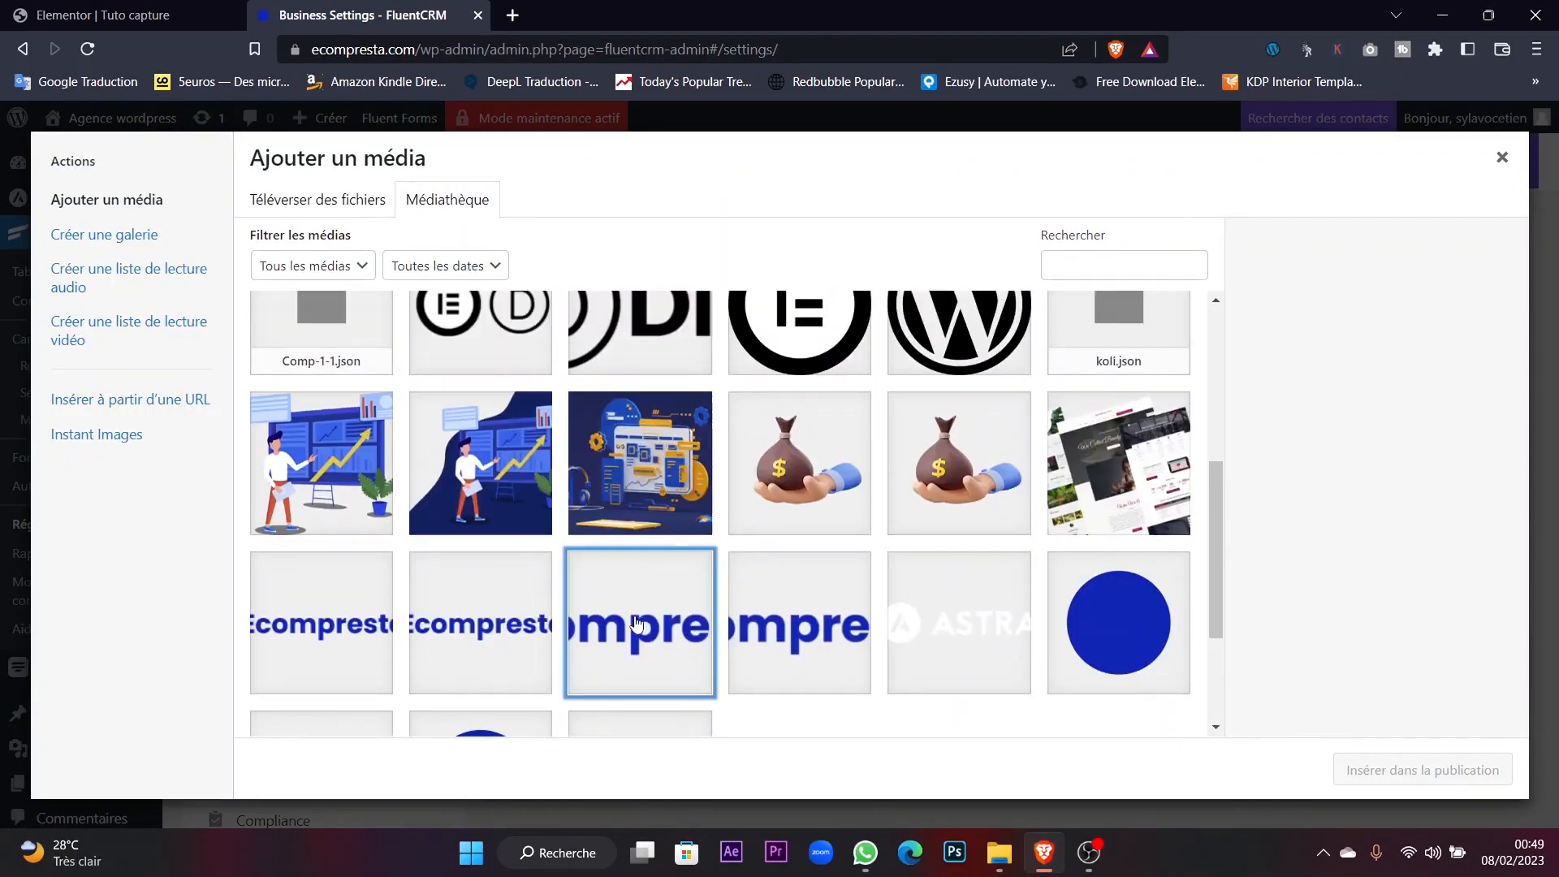
pyautogui.click(1422, 770)
pyautogui.scroll(-3, 881, 597)
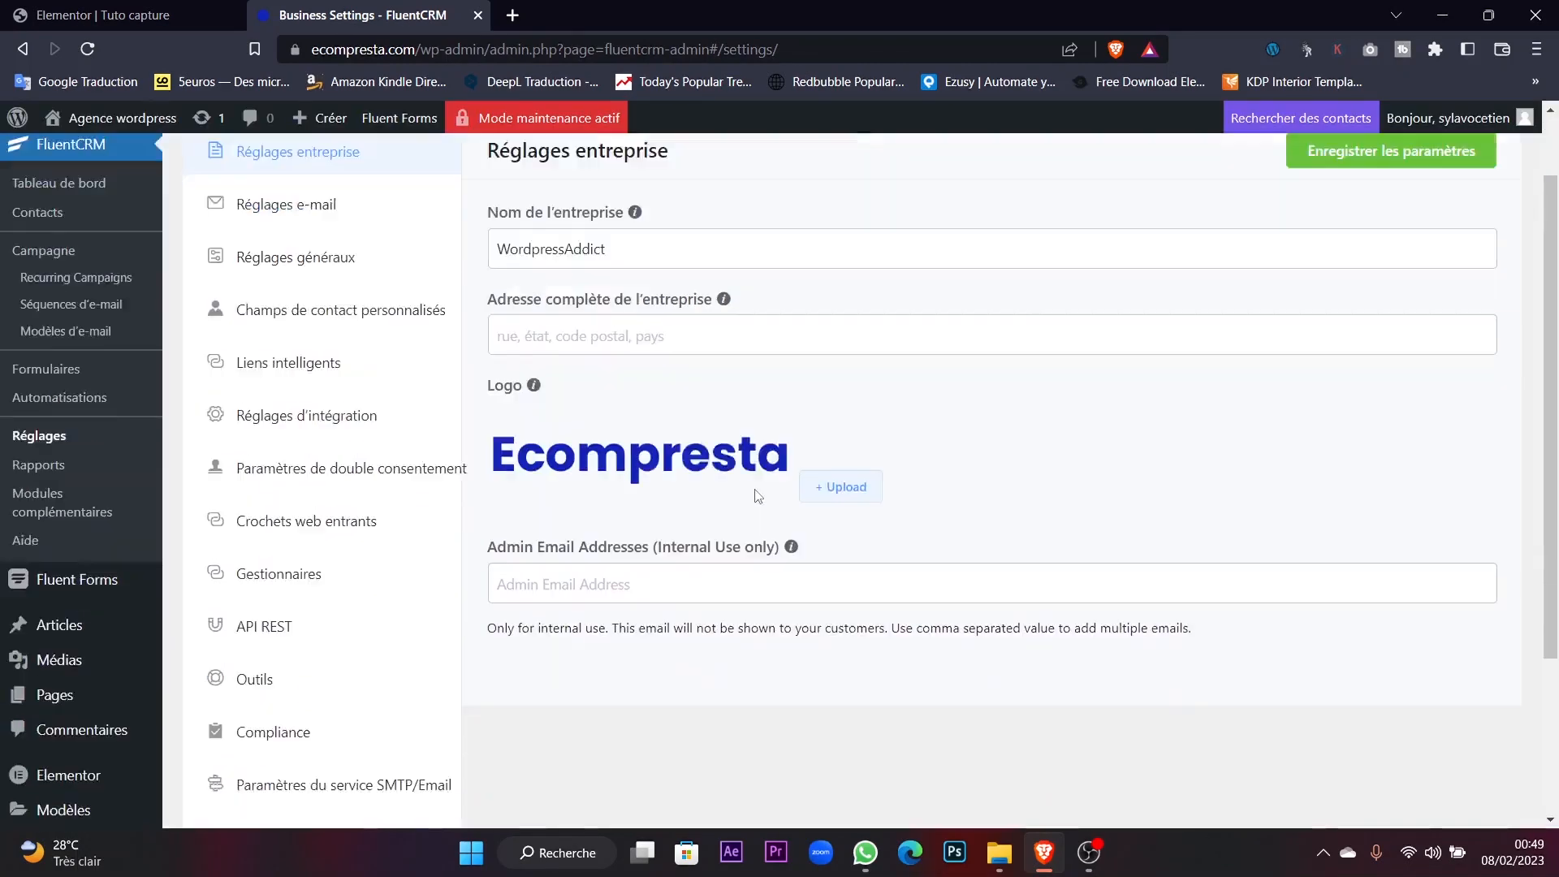
# Enter the admin email address and save the business settings.
pyautogui.click(652, 457)
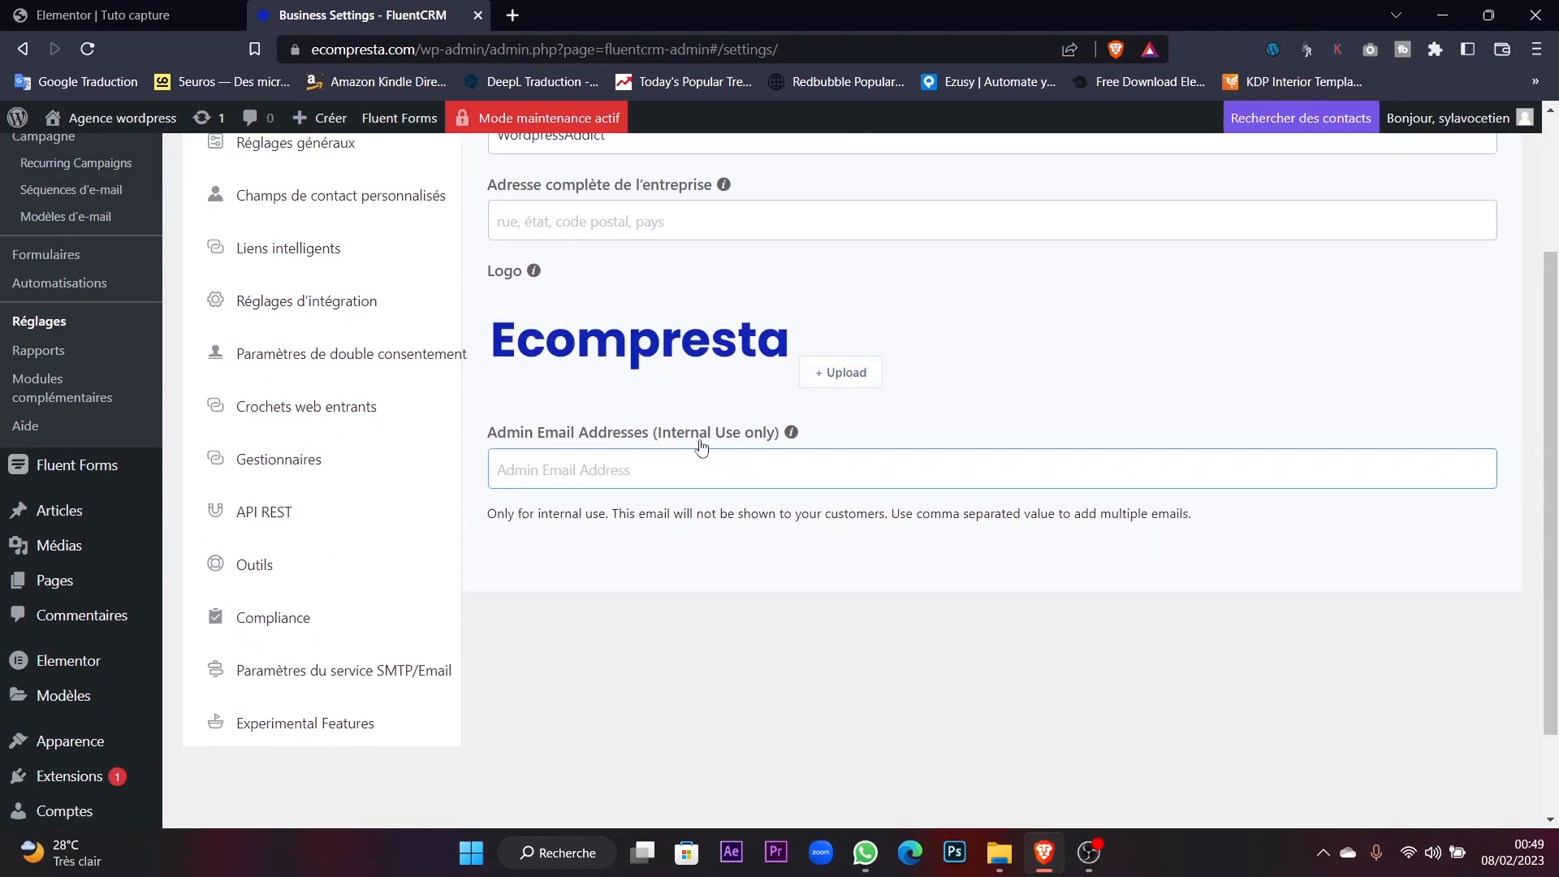
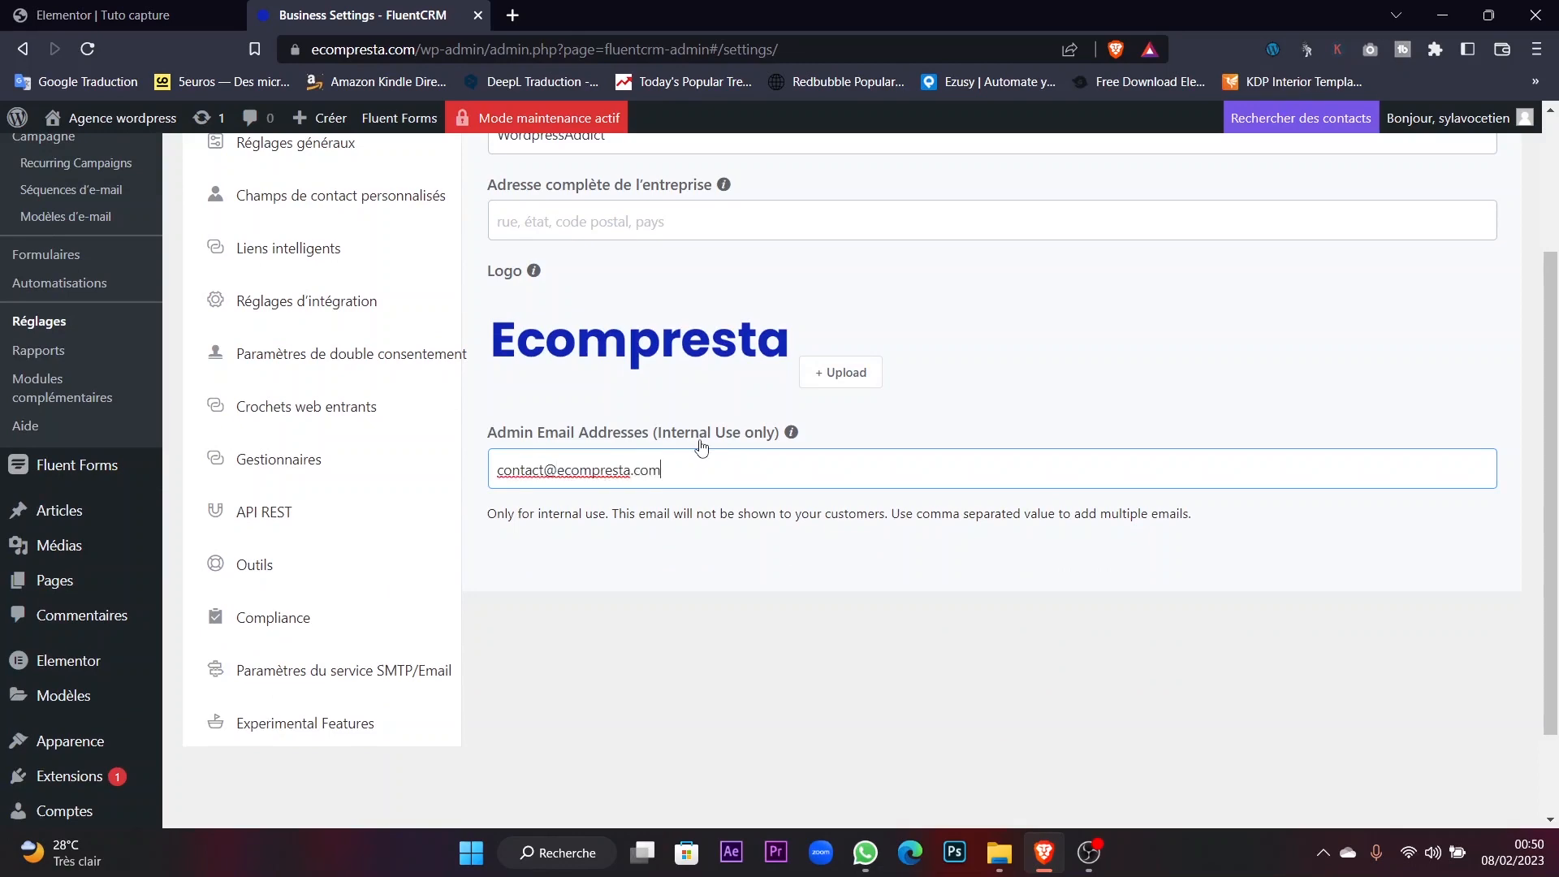
pyautogui.scroll(-2, 704, 488)
pyautogui.scroll(4, 898, 560)
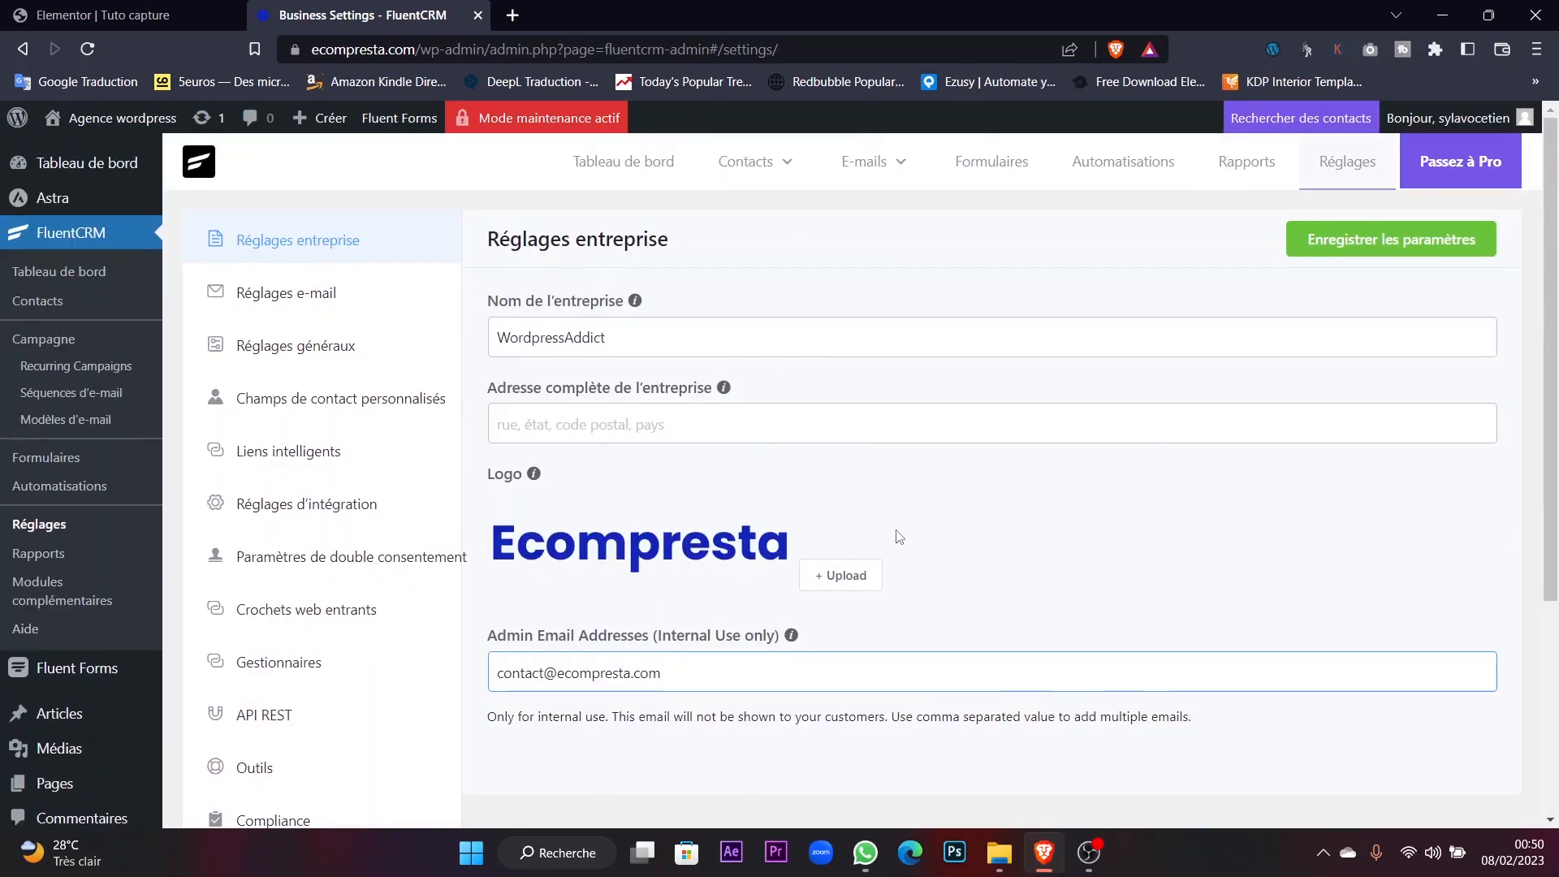
pyautogui.click(1341, 237)
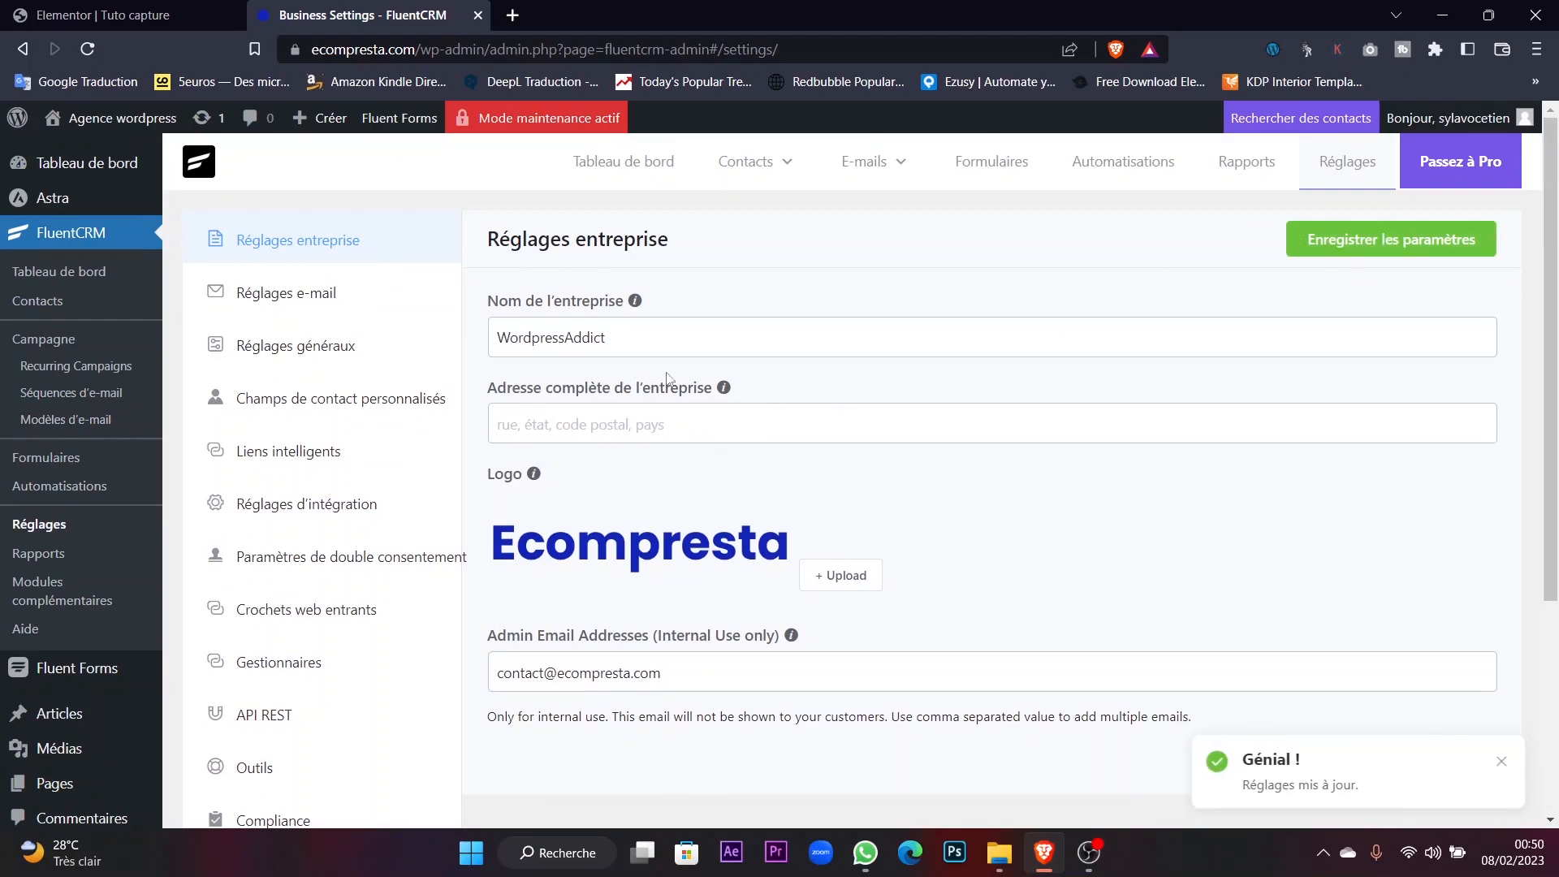
pyautogui.scroll(-3, 684, 381)
pyautogui.scroll(4, 690, 397)
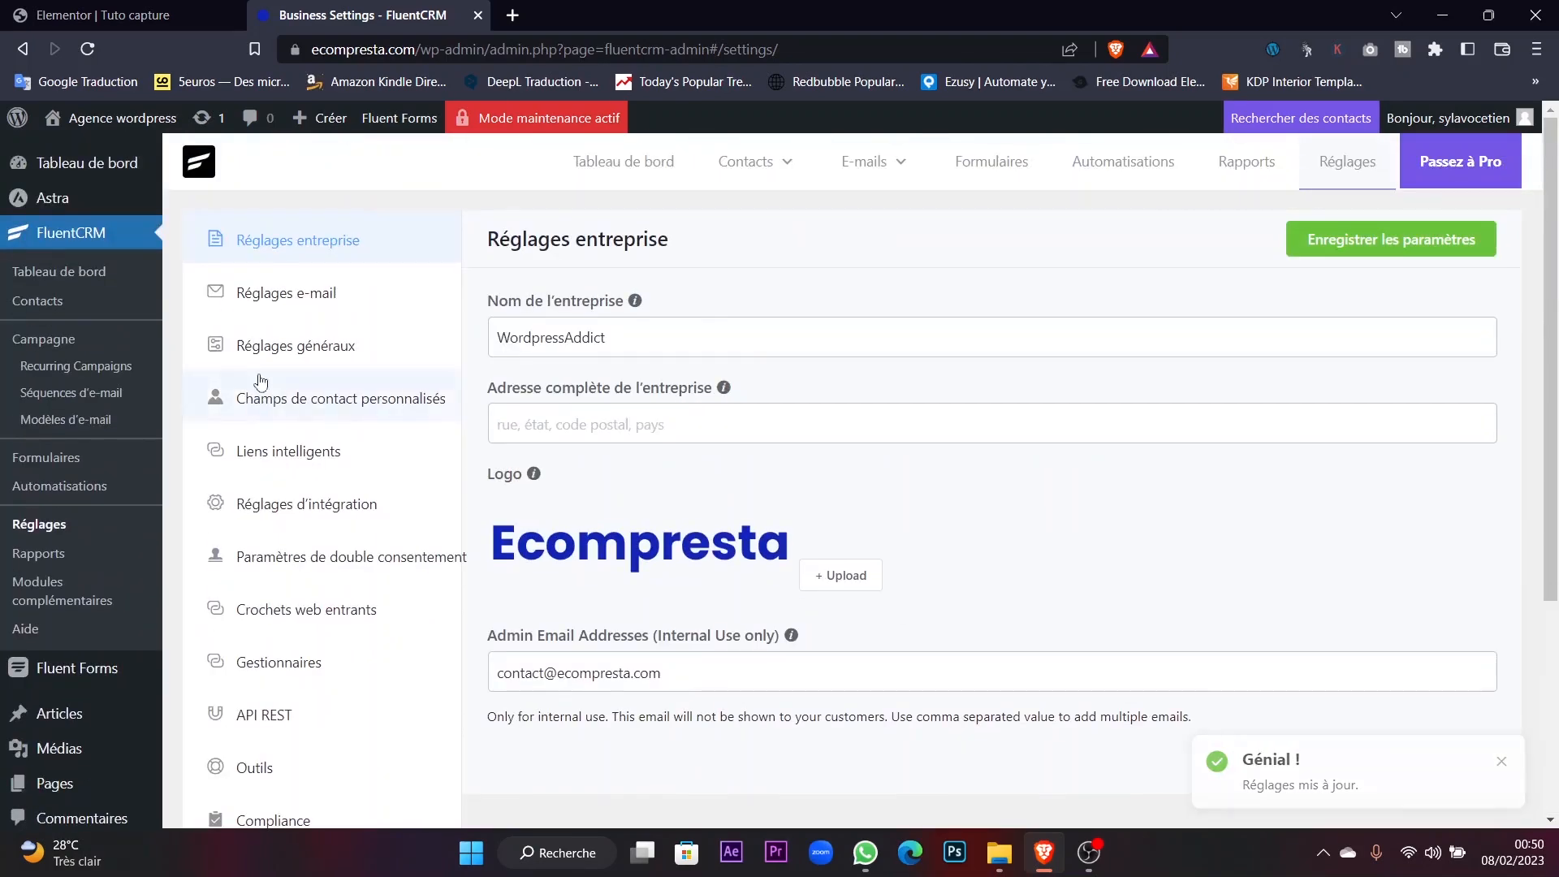
pyautogui.click(333, 297)
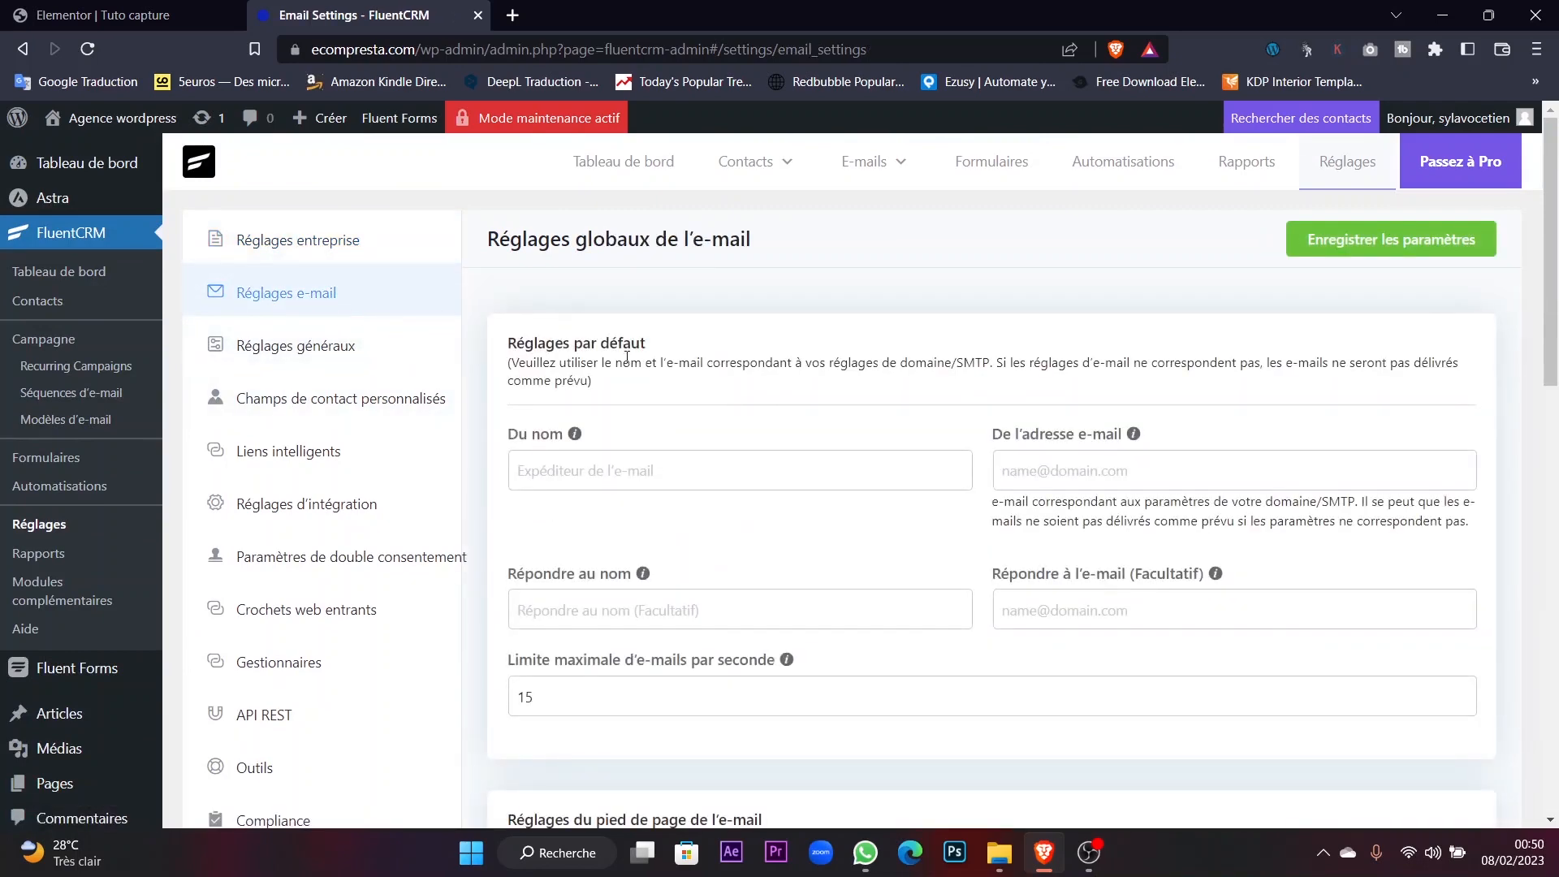
# Review the email footer text, inspecting its business name smart code.
pyautogui.scroll(-5, 958, 469)
pyautogui.scroll(-2, 958, 477)
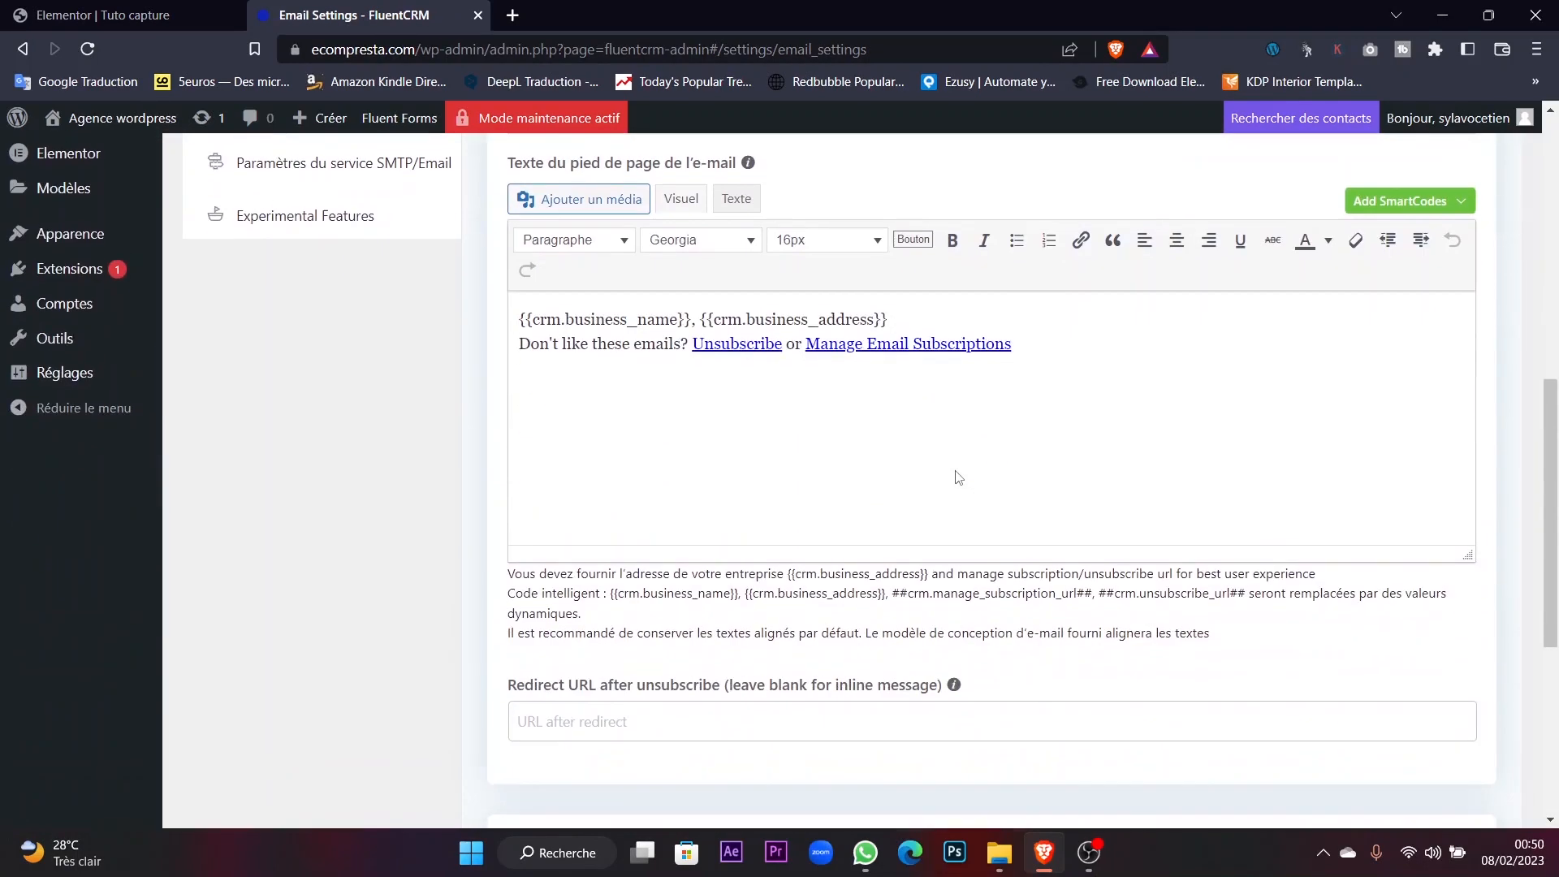
pyautogui.scroll(1, 765, 370)
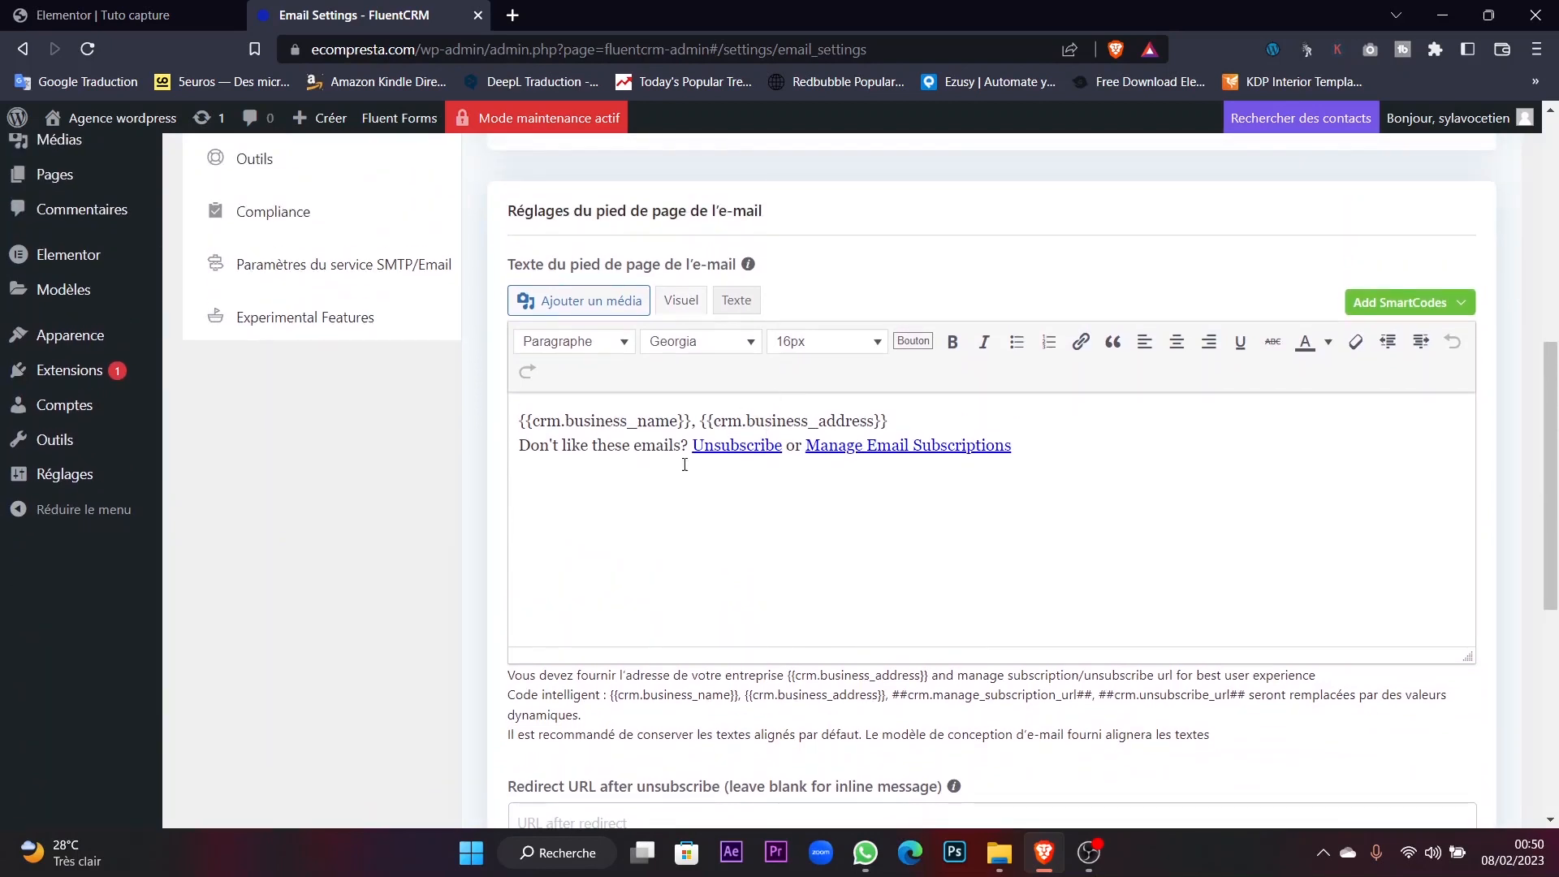
pyautogui.click(547, 460)
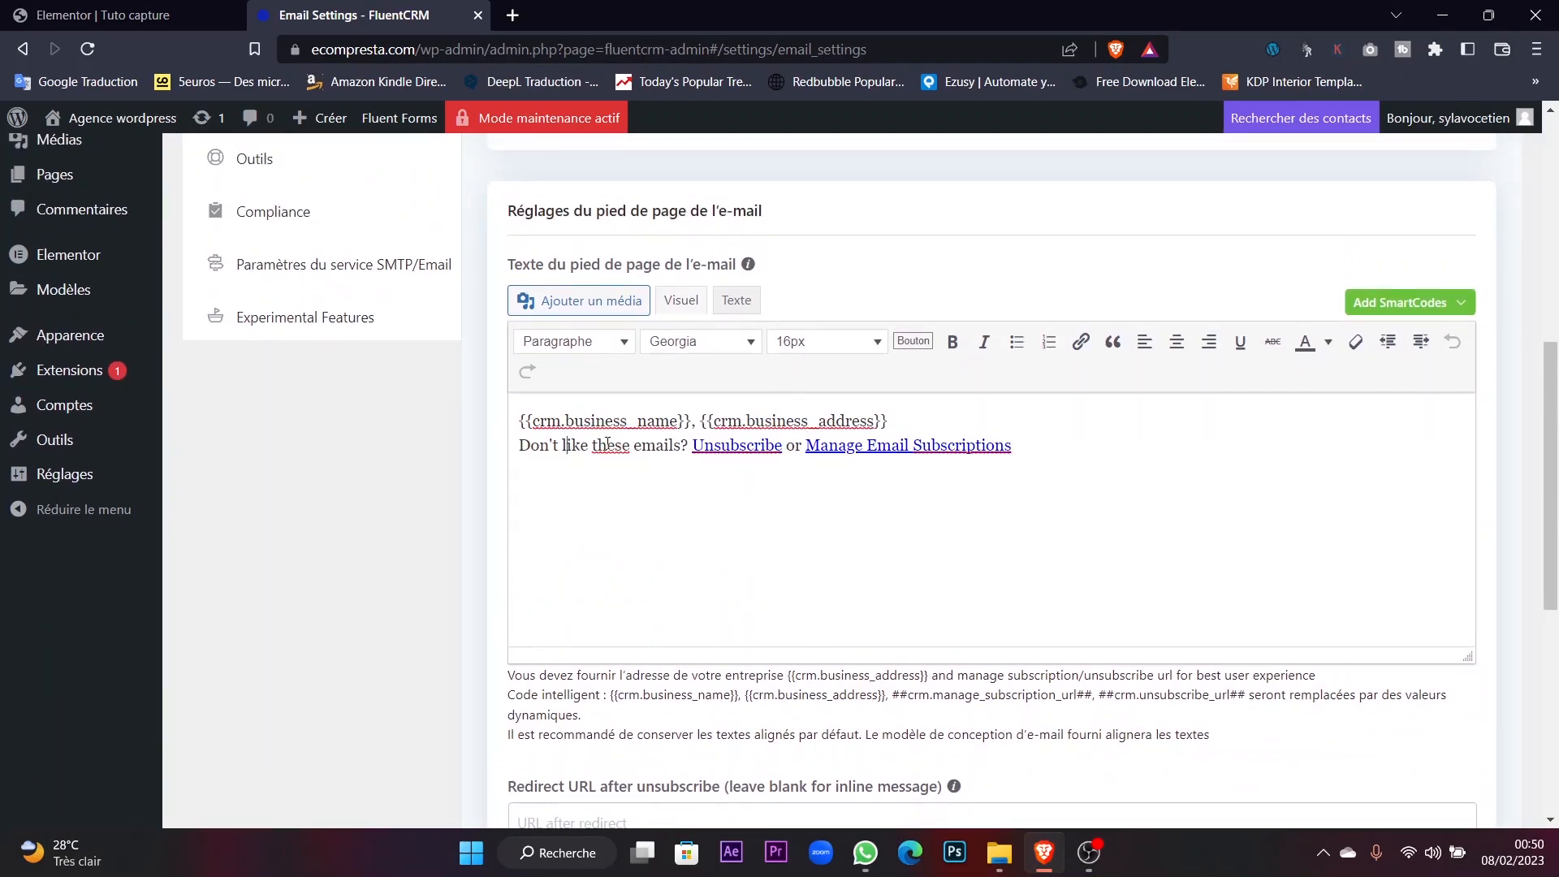
pyautogui.moveTo(540, 424); pyautogui.dragTo(679, 422)
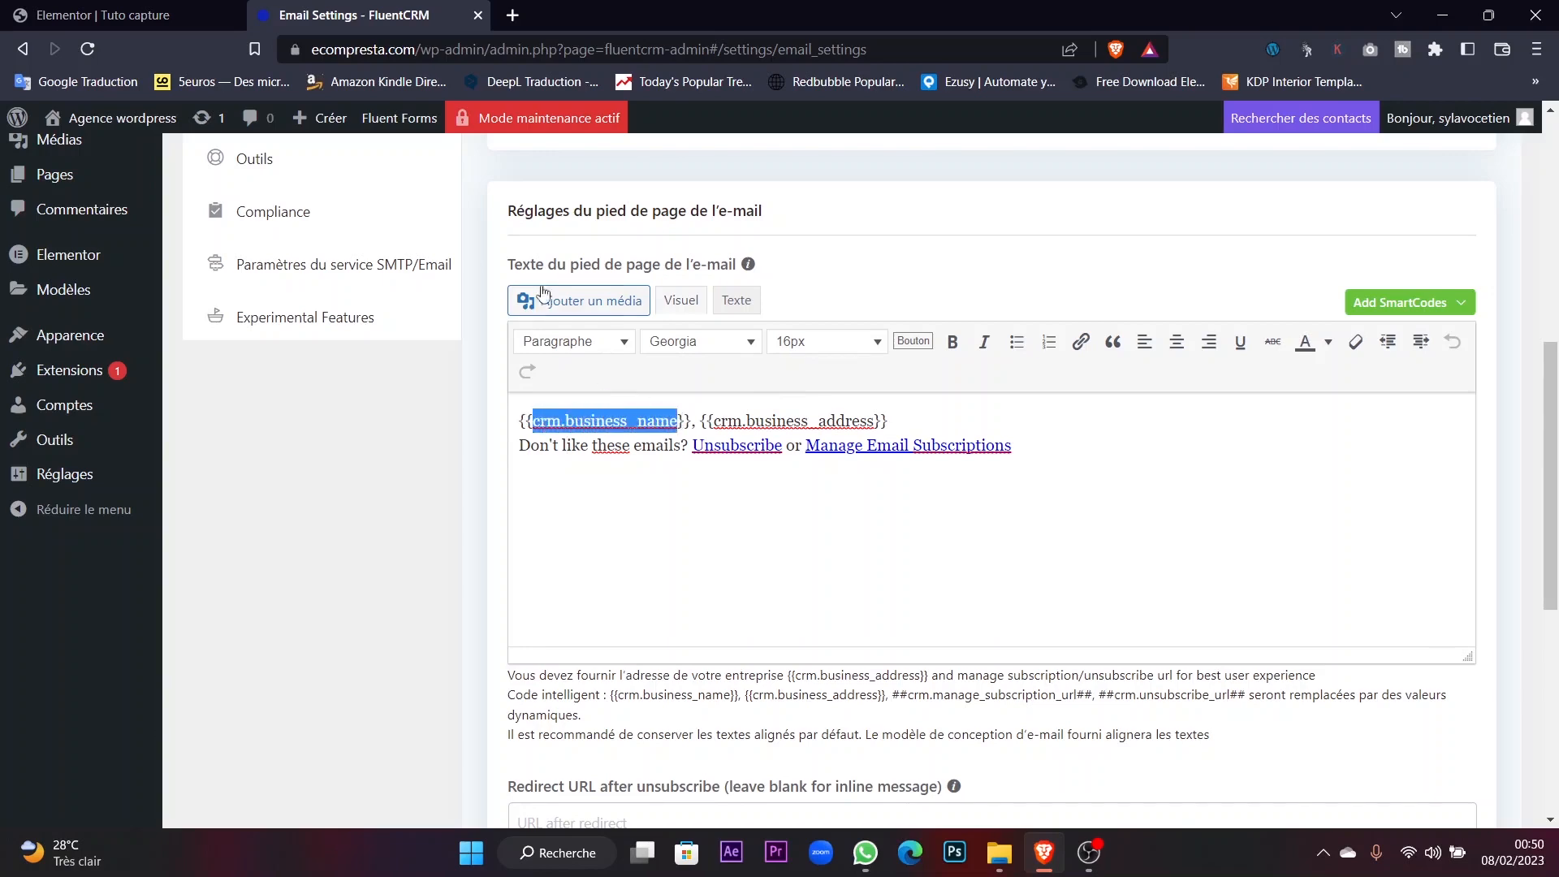
pyautogui.scroll(6, 625, 252)
pyautogui.scroll(-4, 594, 566)
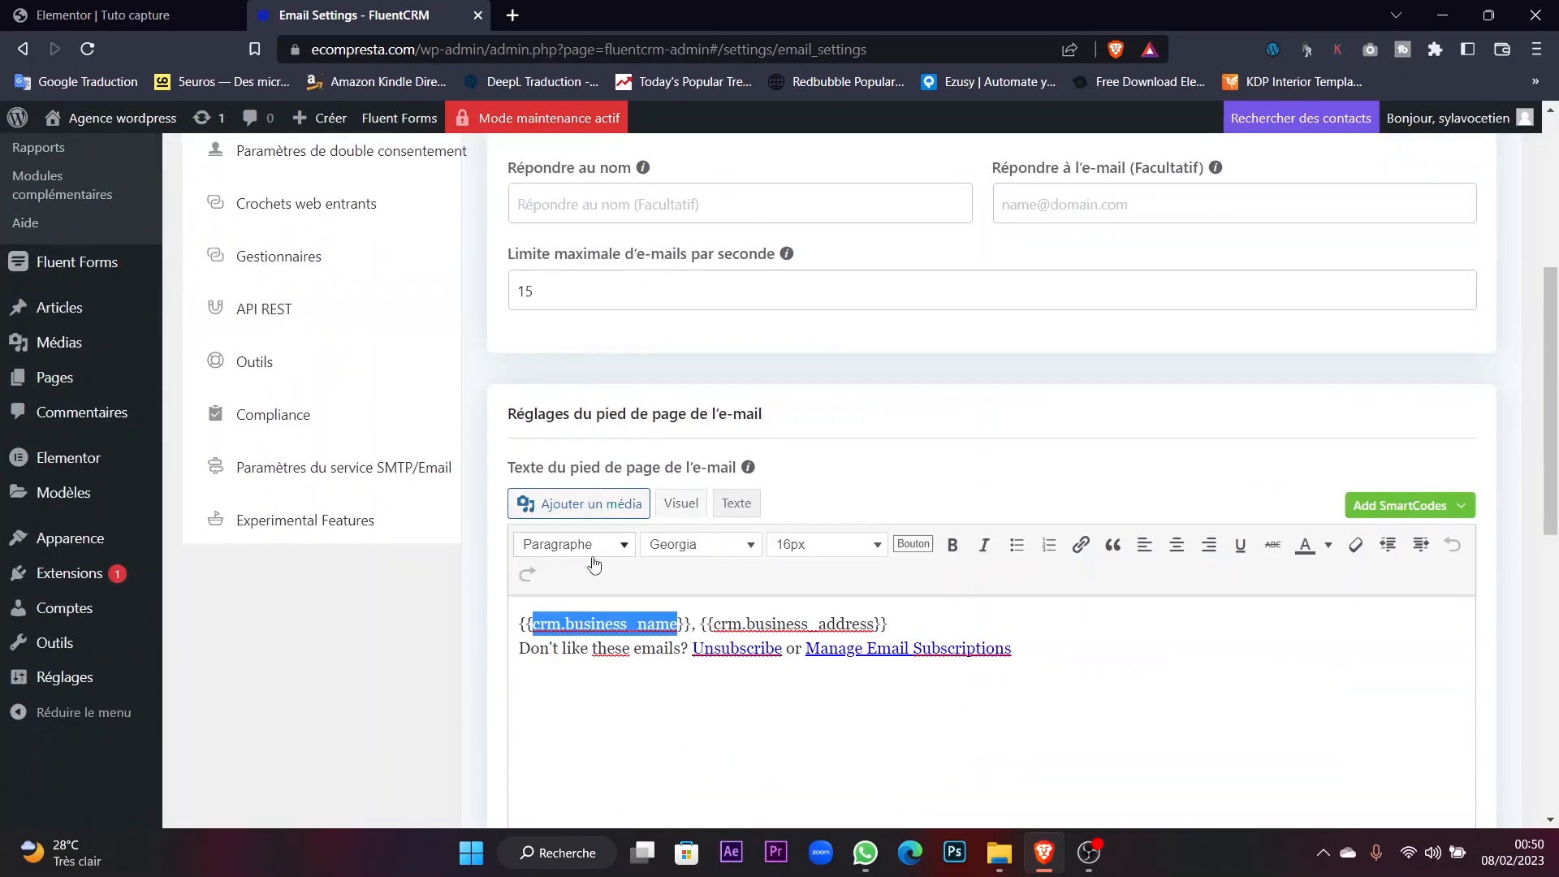
pyautogui.click(620, 624)
pyautogui.moveTo(721, 625); pyautogui.dragTo(874, 626)
# Save FluentCRM's global email settings with 'Enregistrer les paramètres'.
pyautogui.scroll(2, 981, 455)
pyautogui.scroll(2, 980, 455)
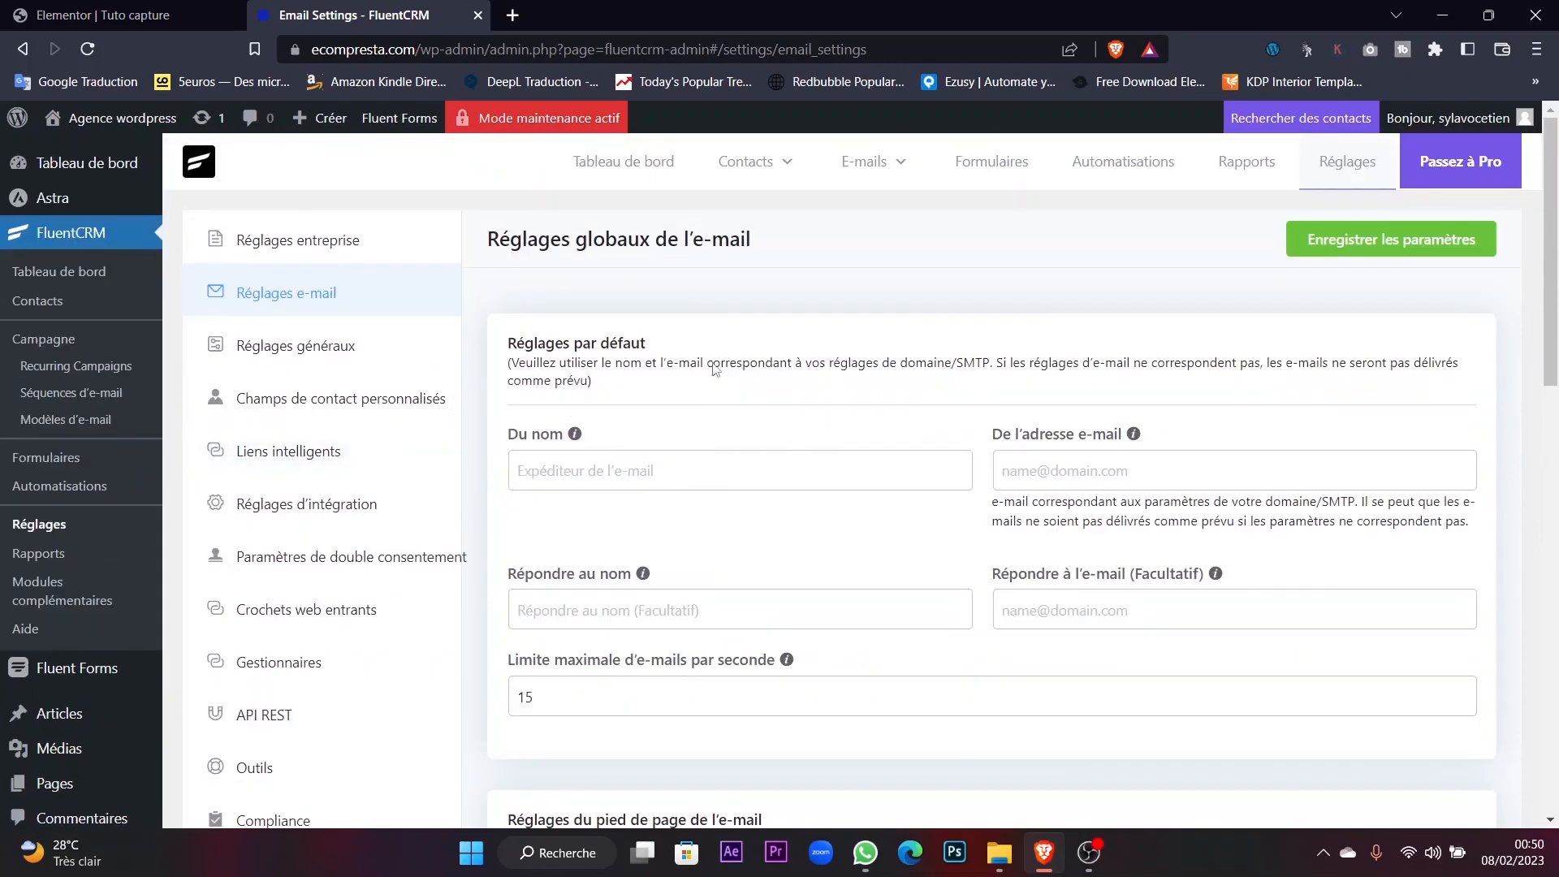
pyautogui.scroll(-4, 260, 625)
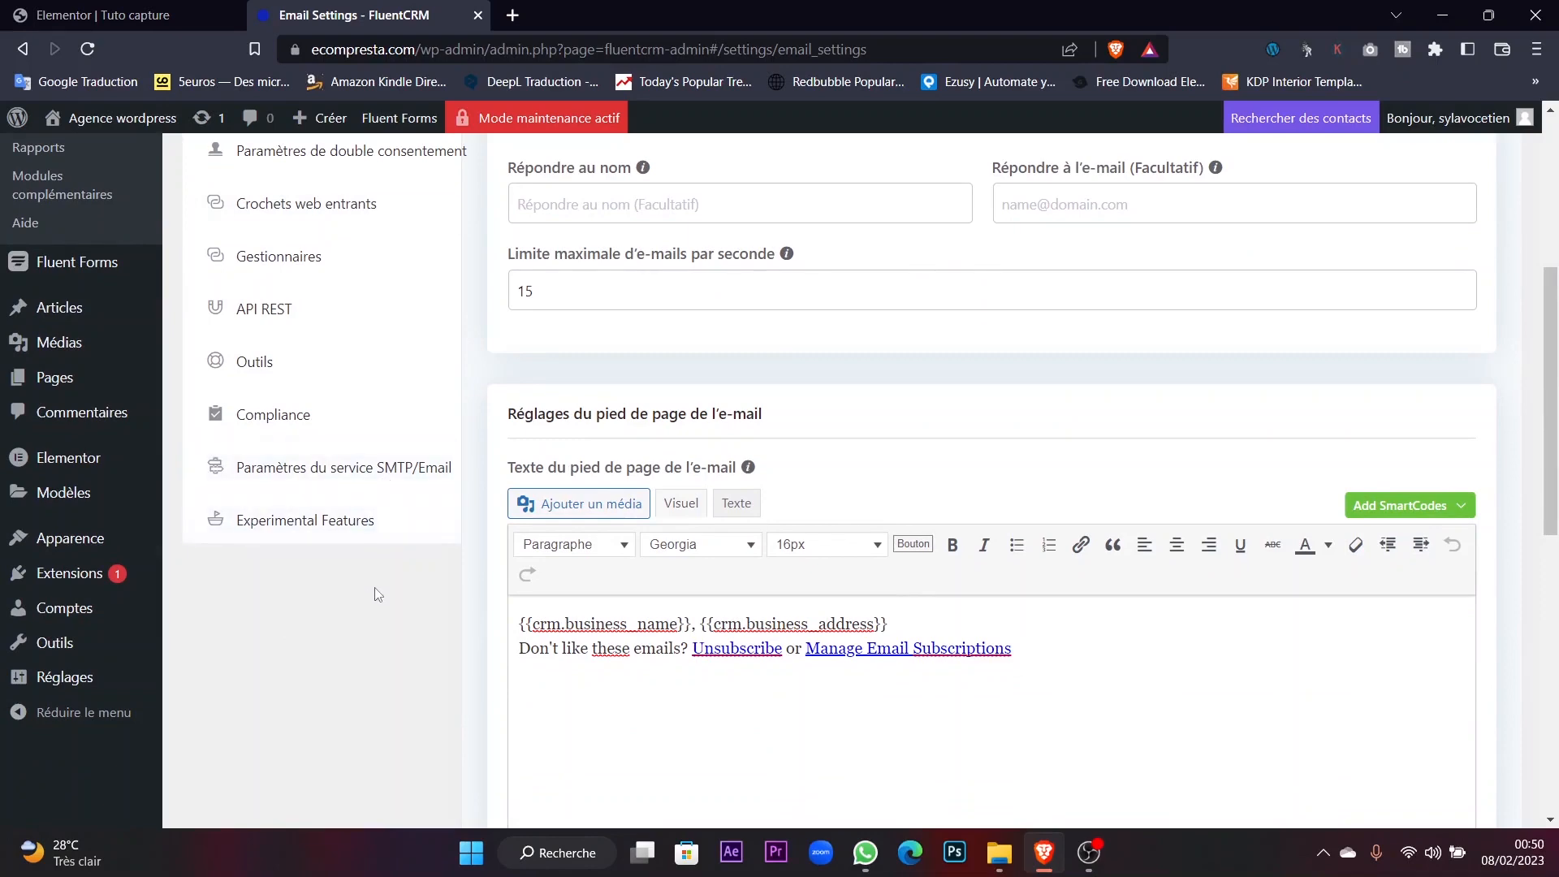
pyautogui.scroll(4, 873, 455)
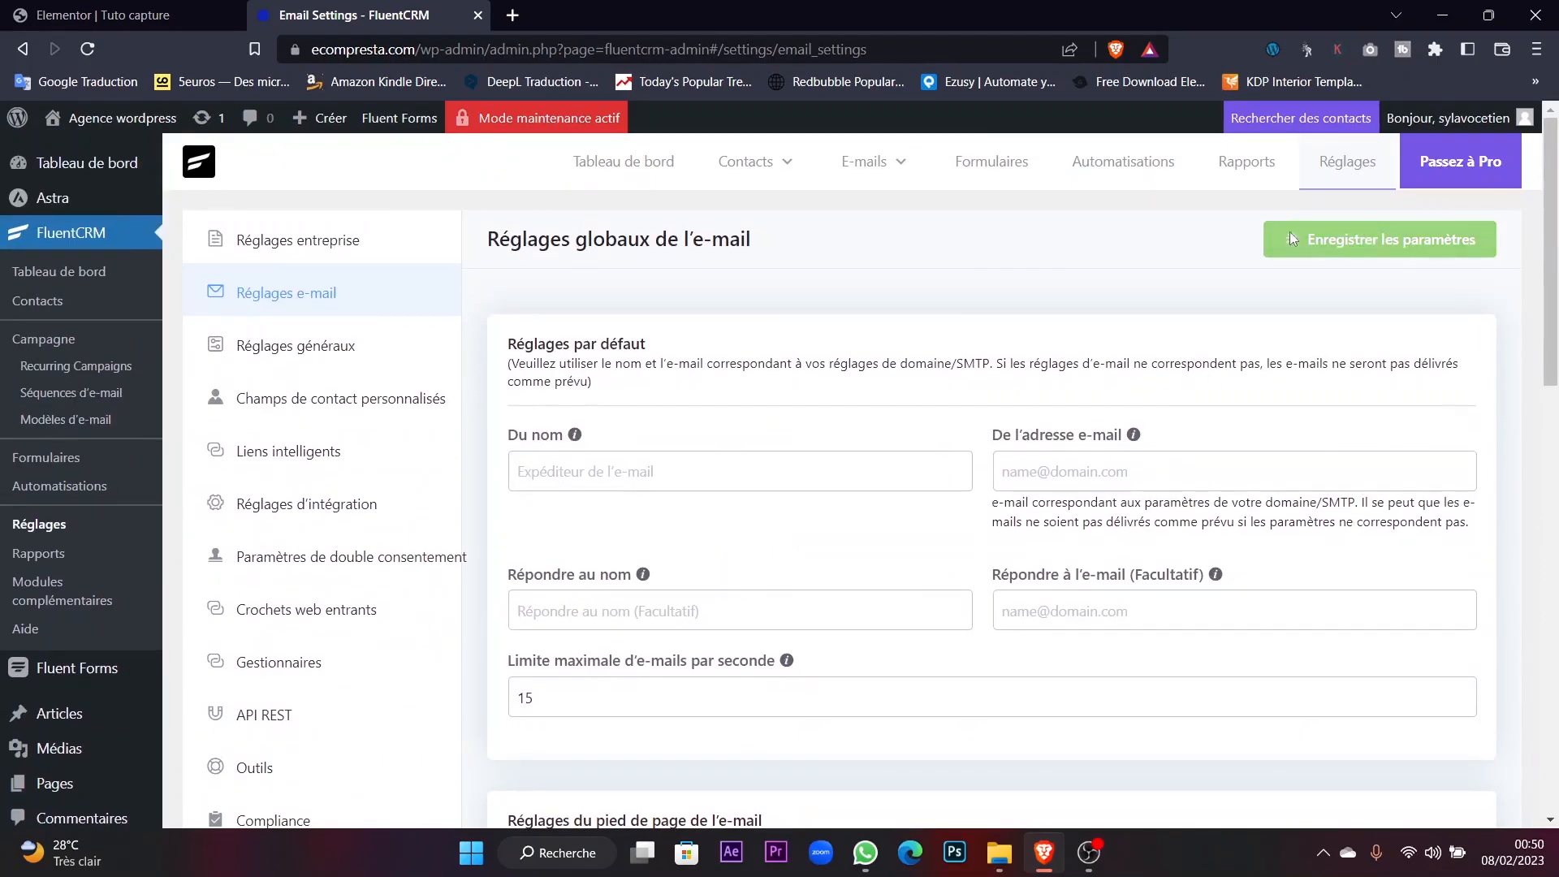
pyautogui.click(1293, 233)
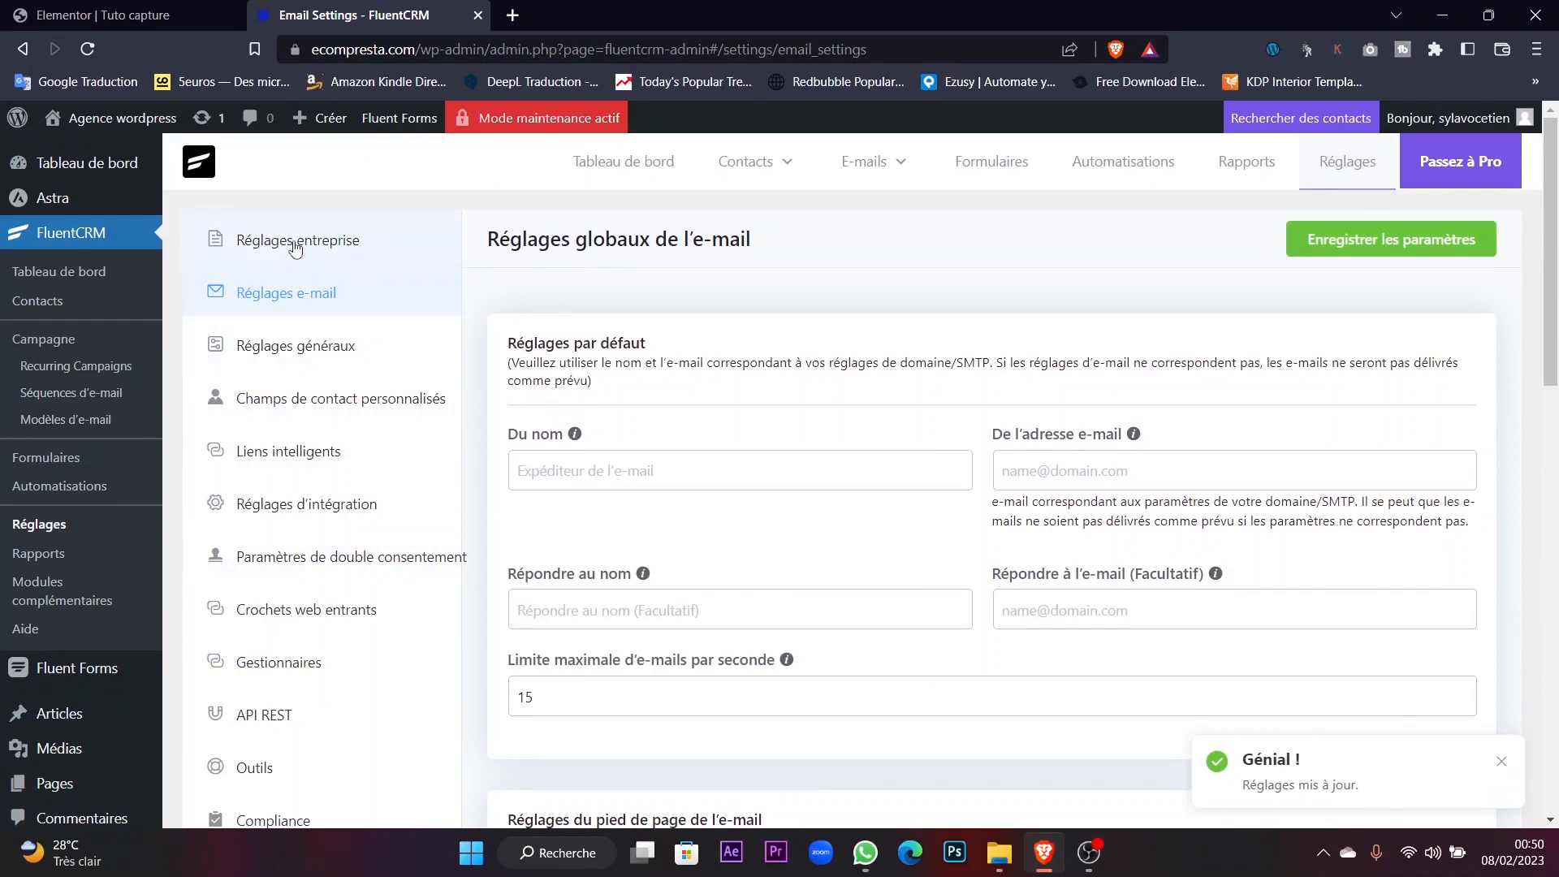
# Go to 'Paramètres du service SMTP/Email' to bring up the FluentSMTP provider setup screen.
pyautogui.scroll(-6, 313, 254)
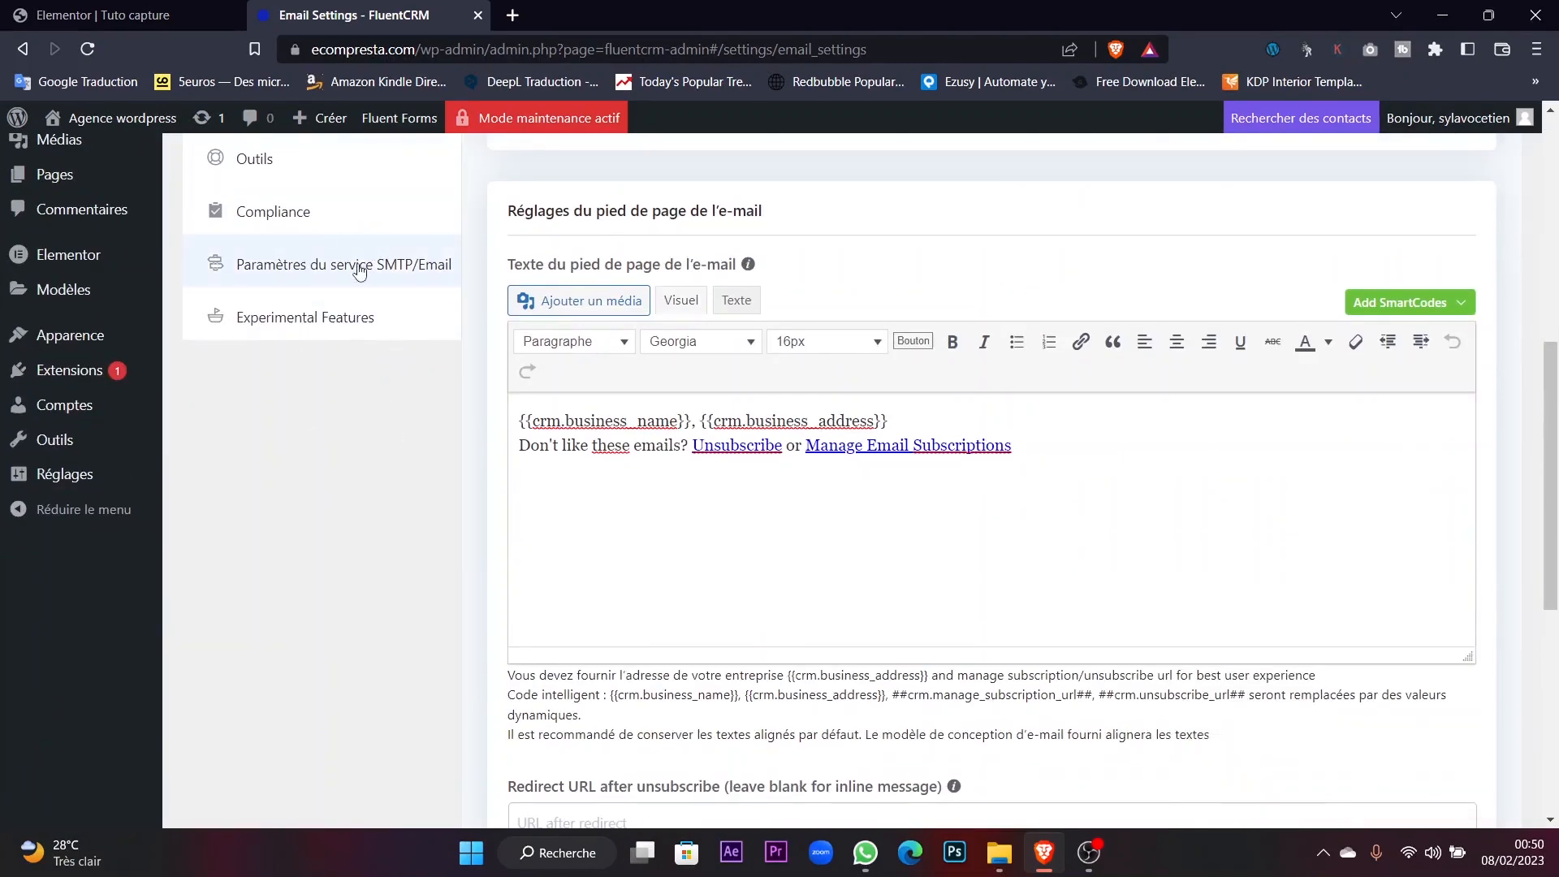
pyautogui.click(398, 284)
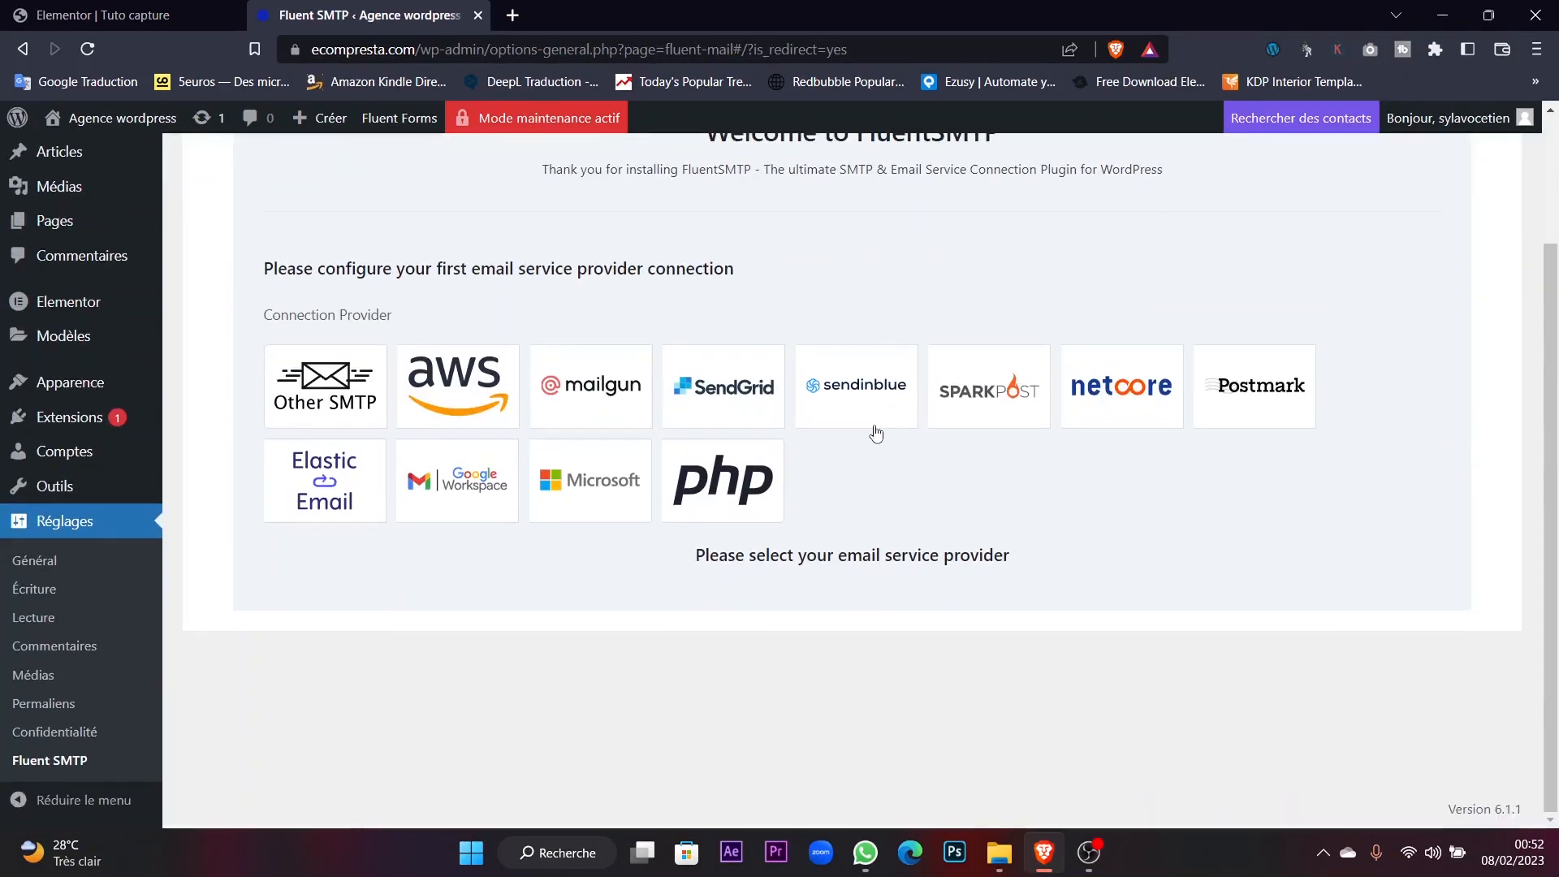
pyautogui.scroll(2, 876, 433)
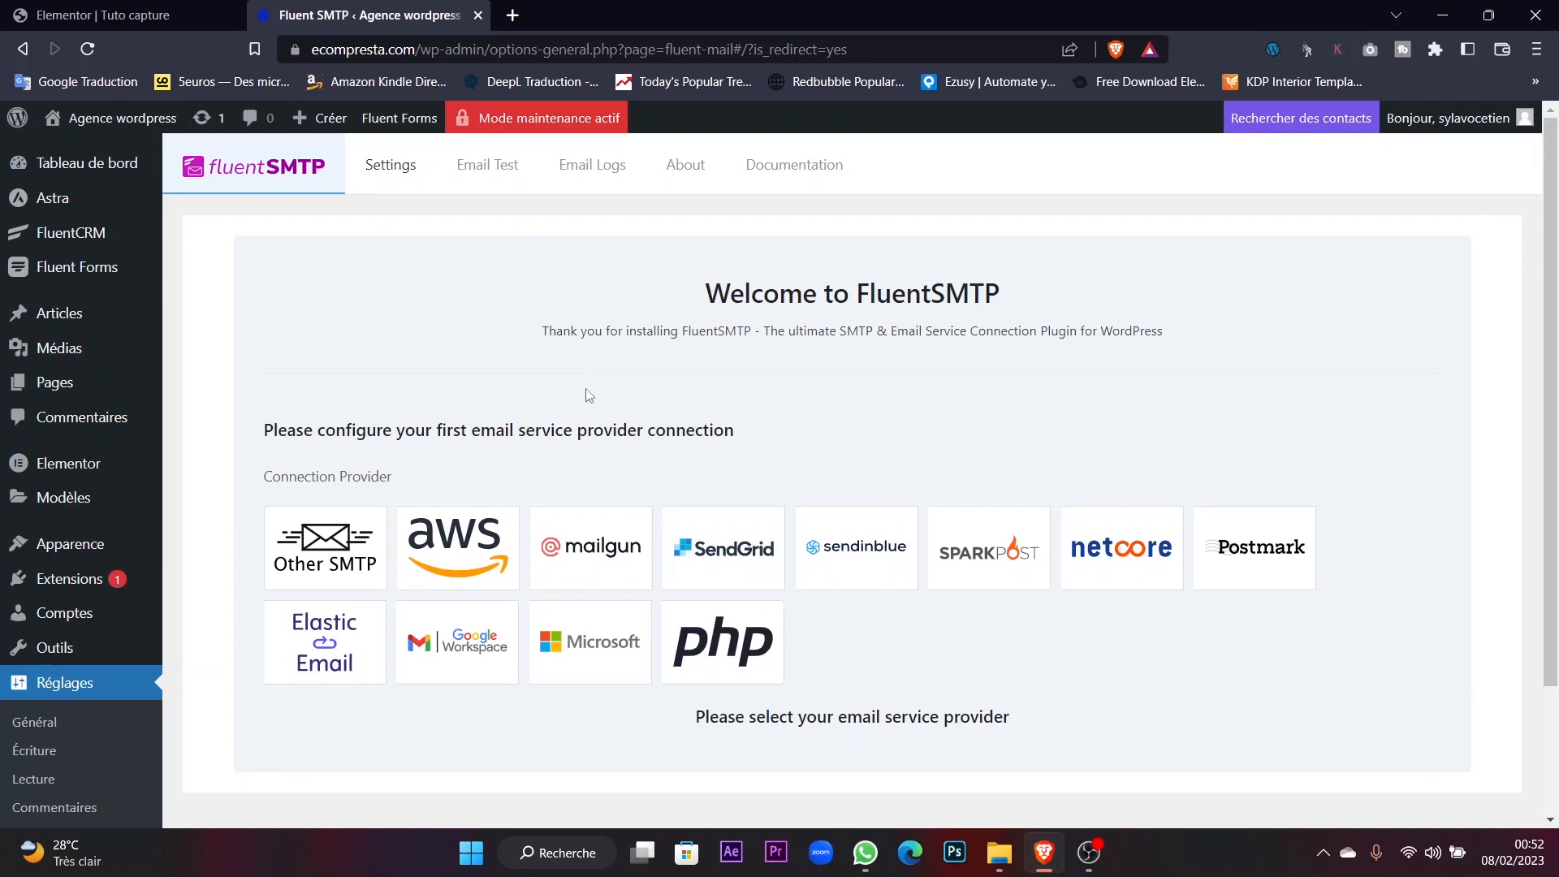
pyautogui.scroll(-2, 443, 499)
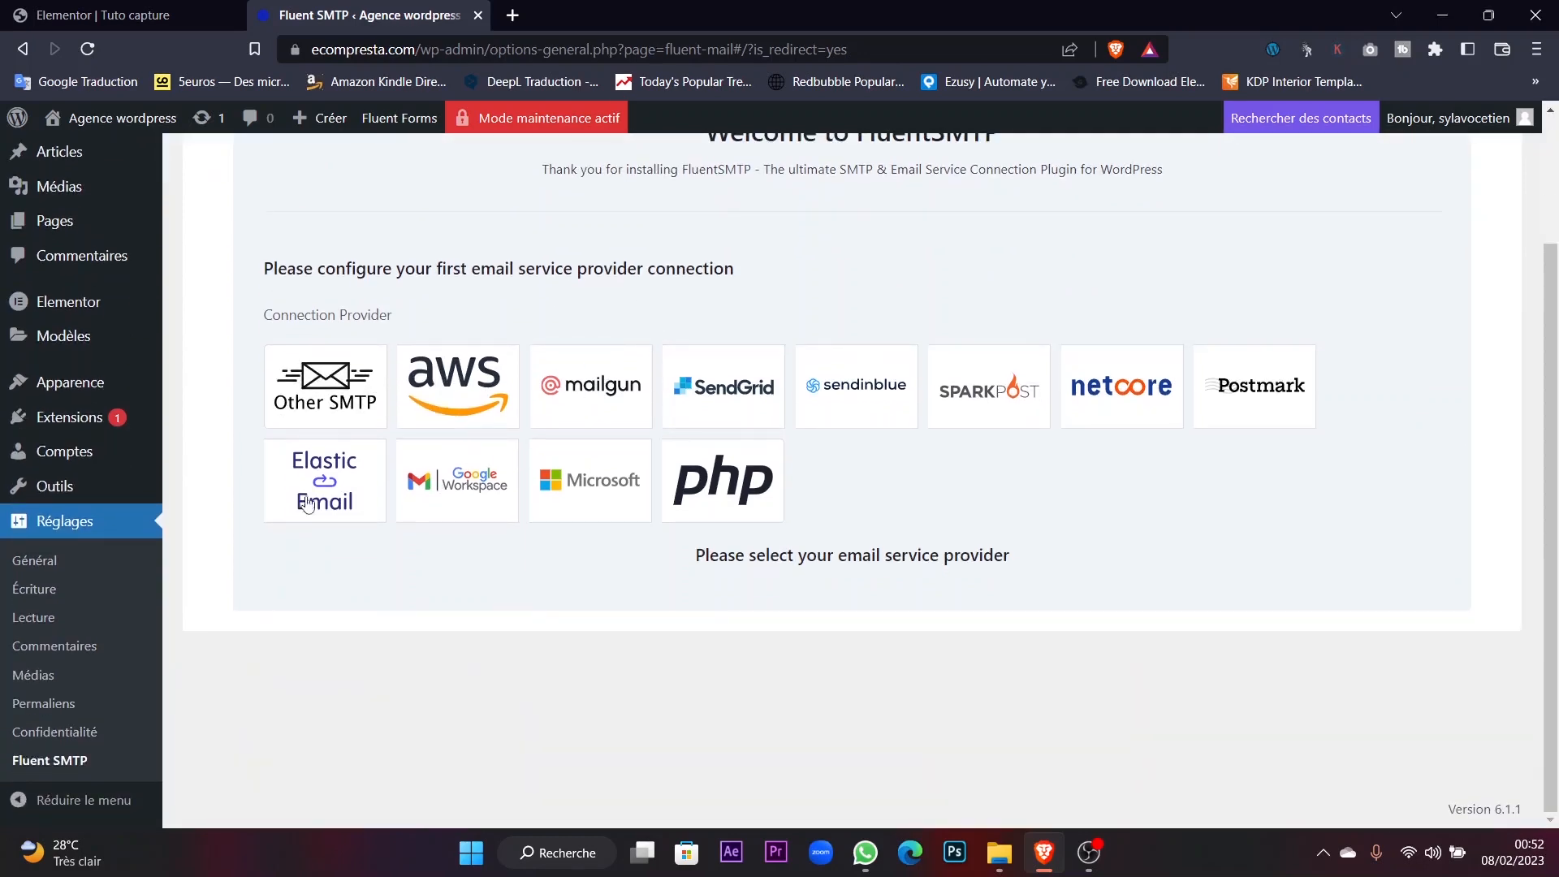
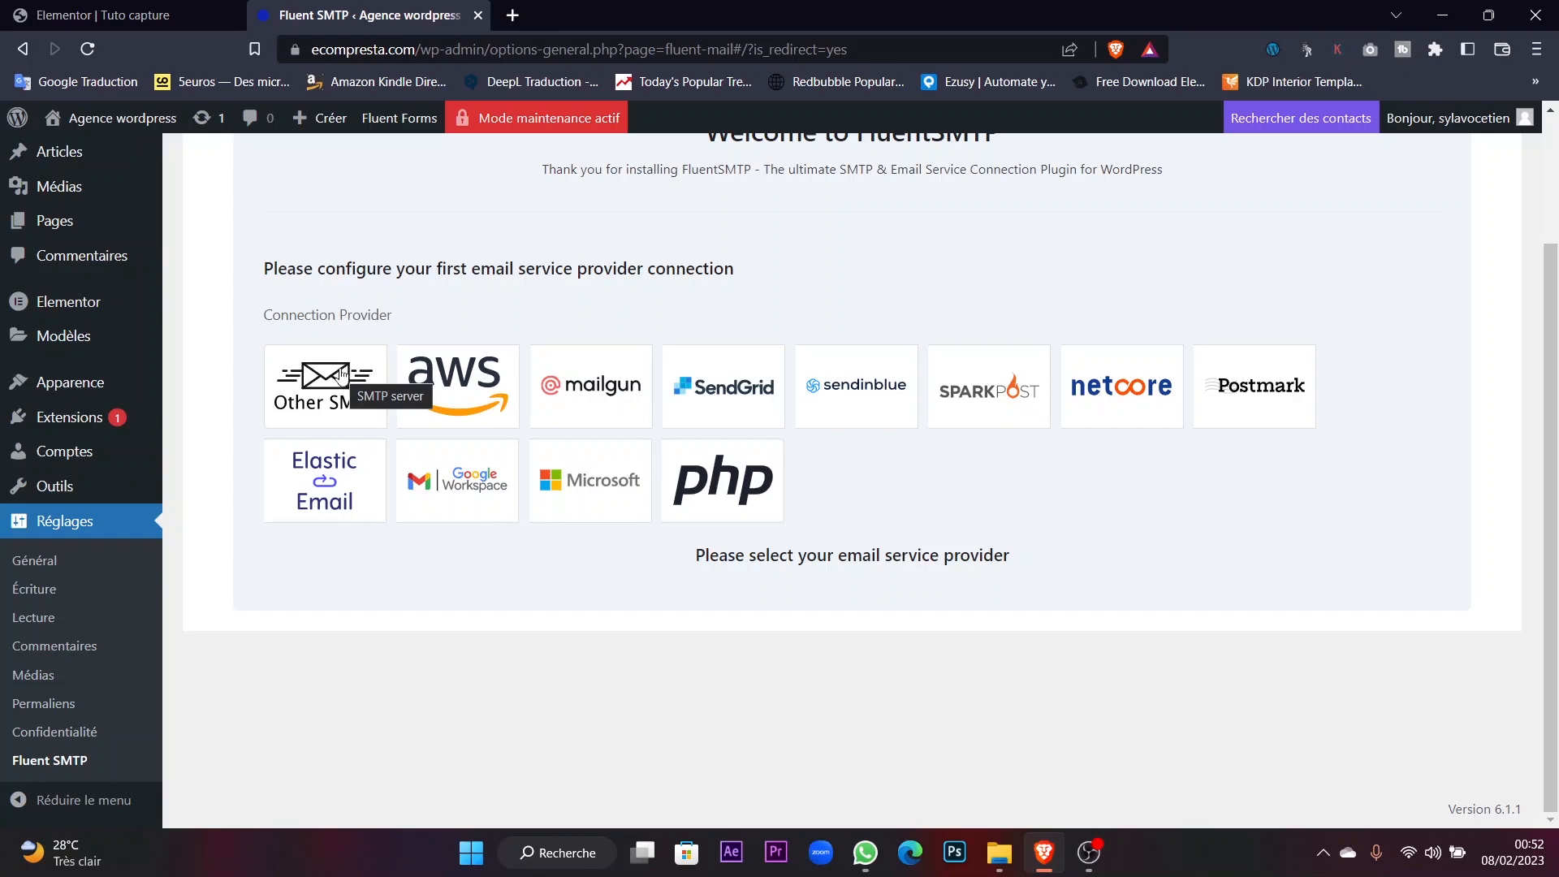
# Pick 'Other SMTP' as the FluentSMTP connection provider.
pyautogui.click(341, 374)
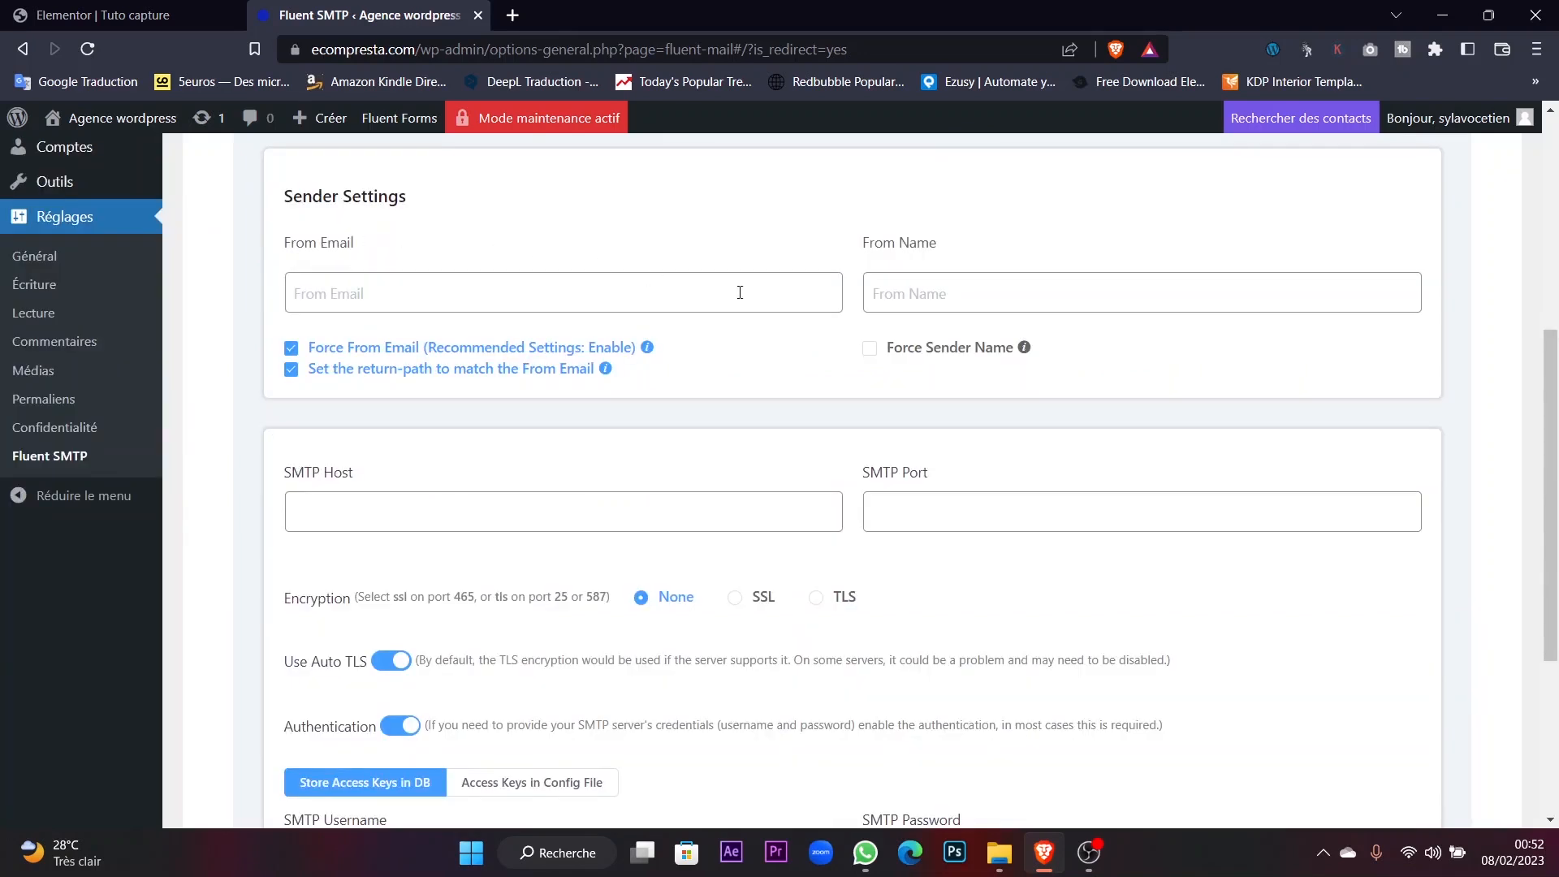
# Enter the site's contact mailbox address as From Email and Wordpressadict as From Name.
pyautogui.click(326, 310)
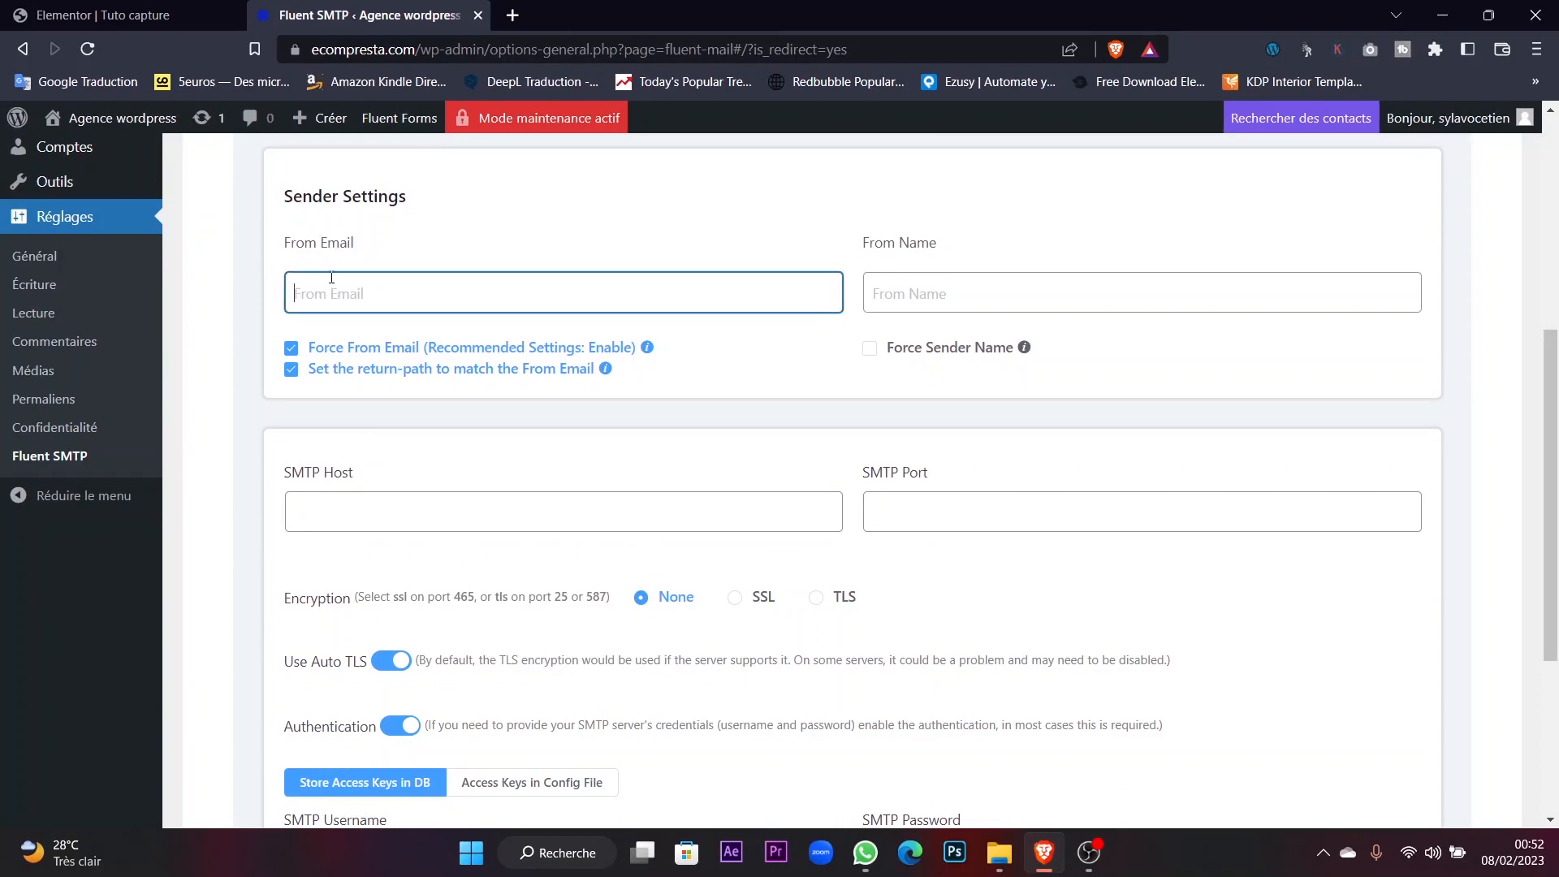
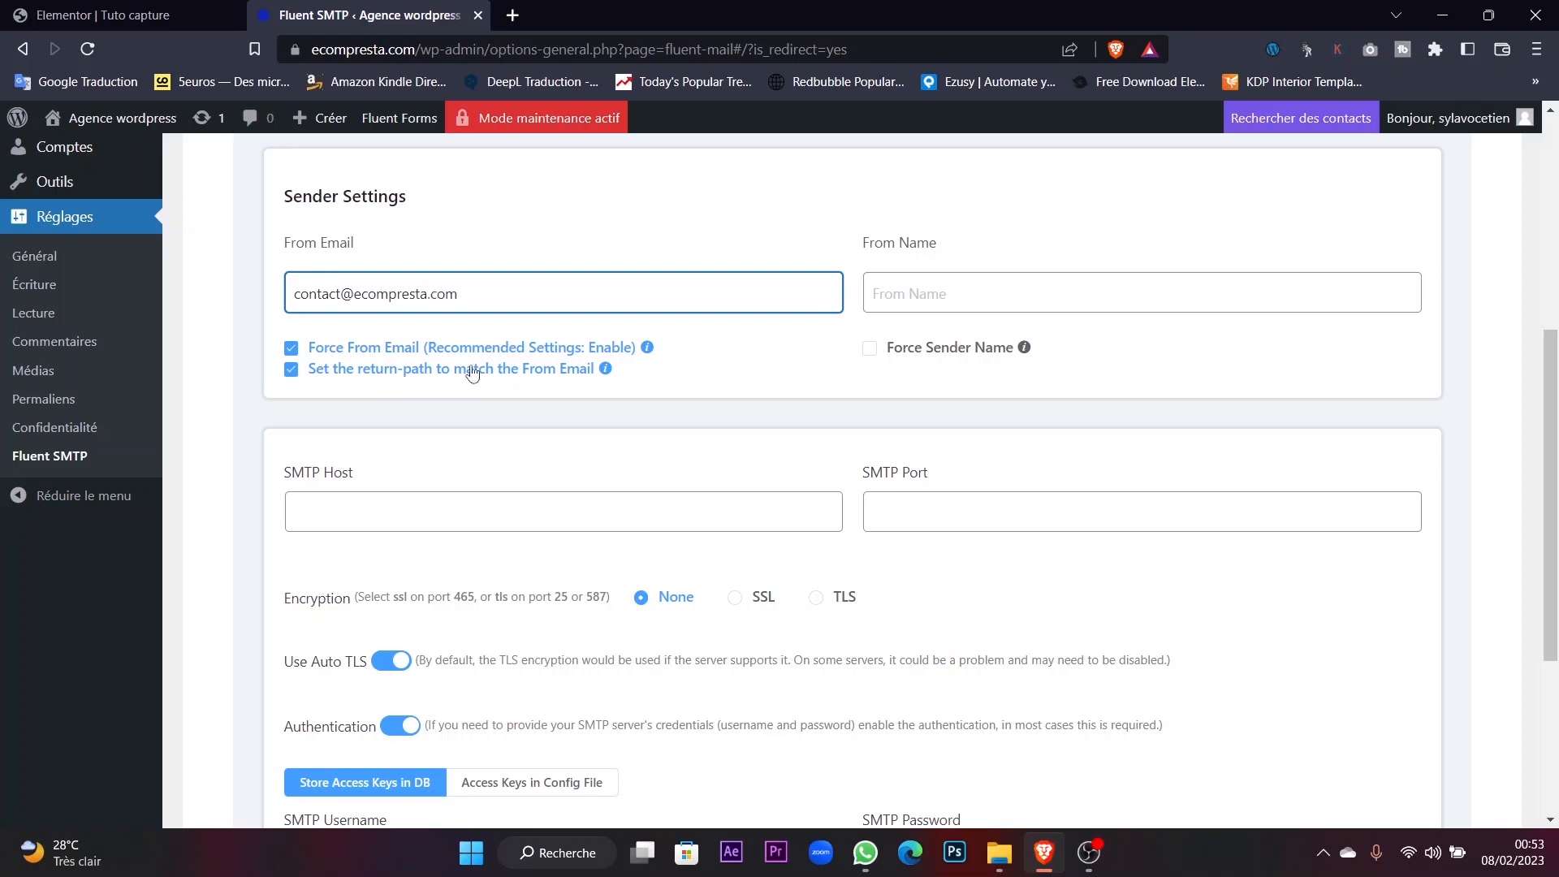
pyautogui.click(904, 292)
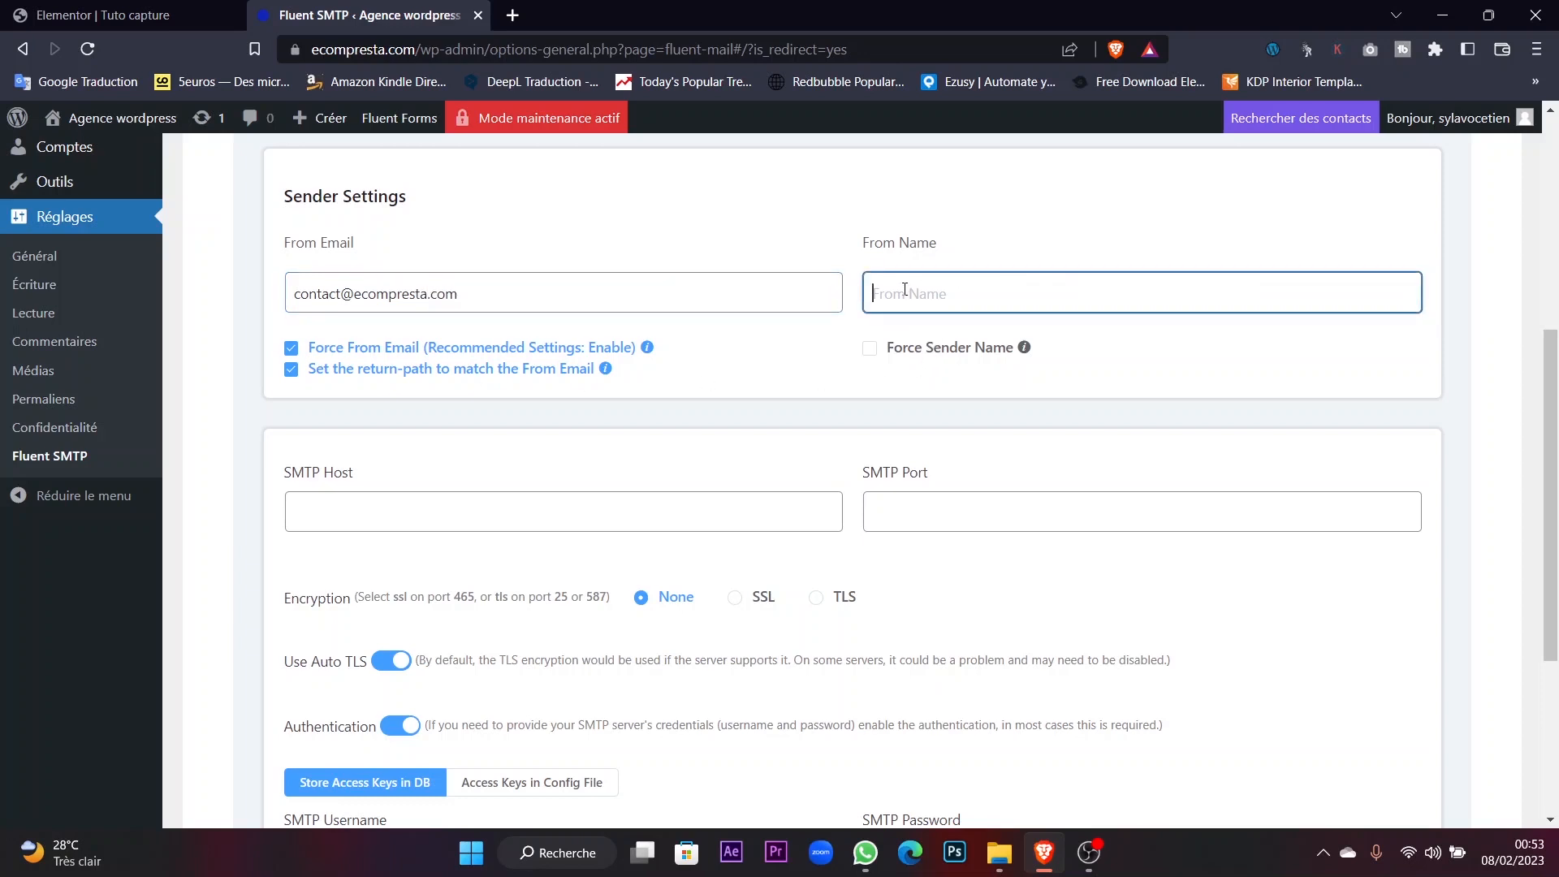
pyautogui.write('Wordoressadict')
# Point out the empty SMTP Host and SMTP Port fields and switch the browser to full screen.
pyautogui.click(620, 497)
pyautogui.click(927, 497)
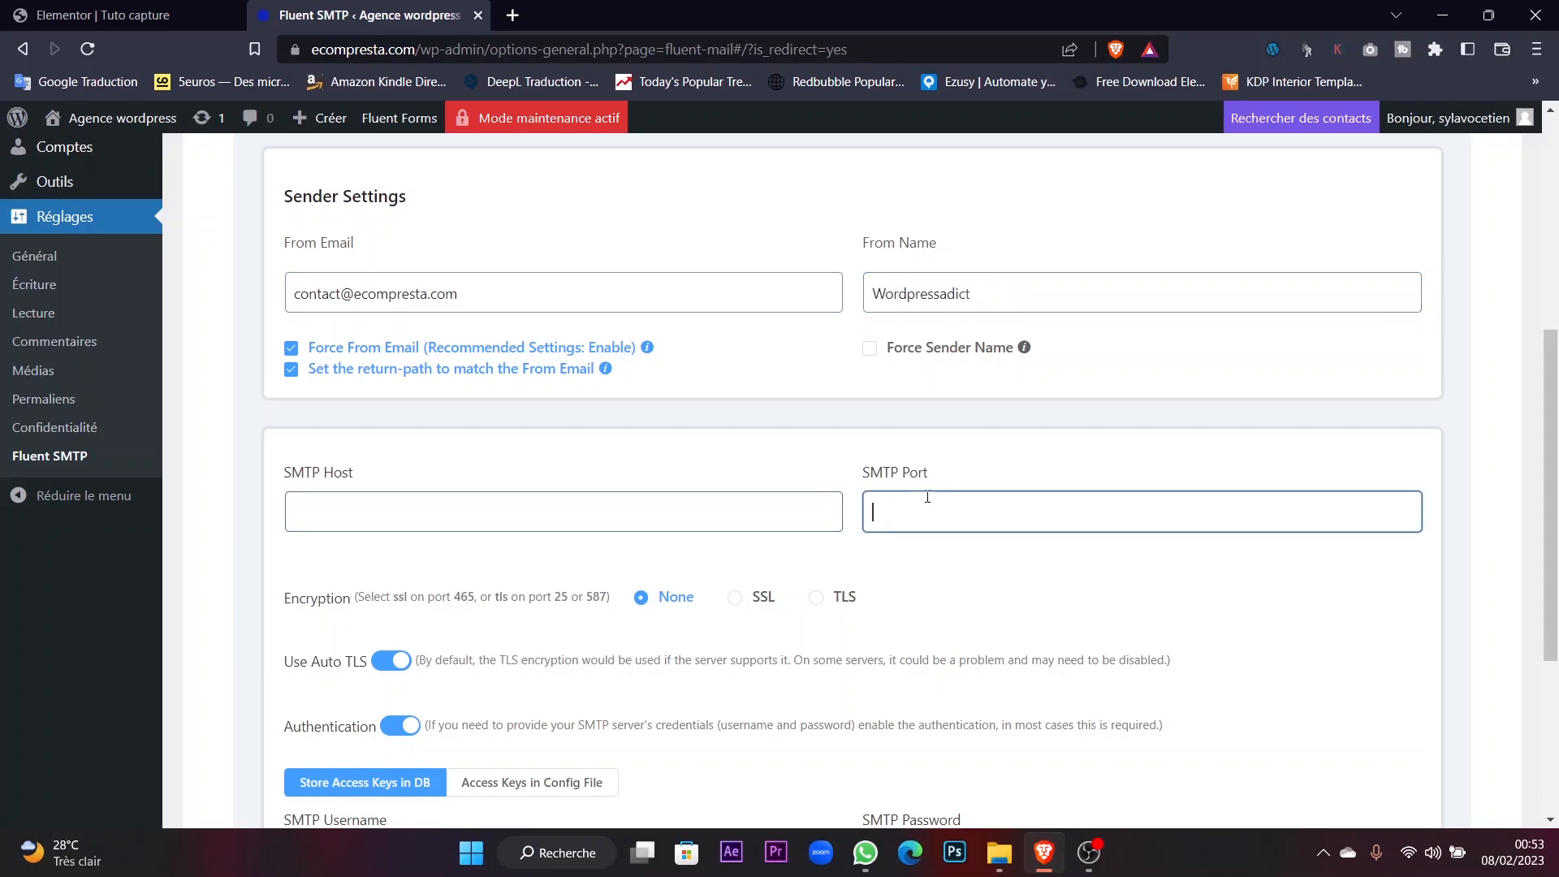
pyautogui.moveTo(319, 473); pyautogui.dragTo(352, 473)
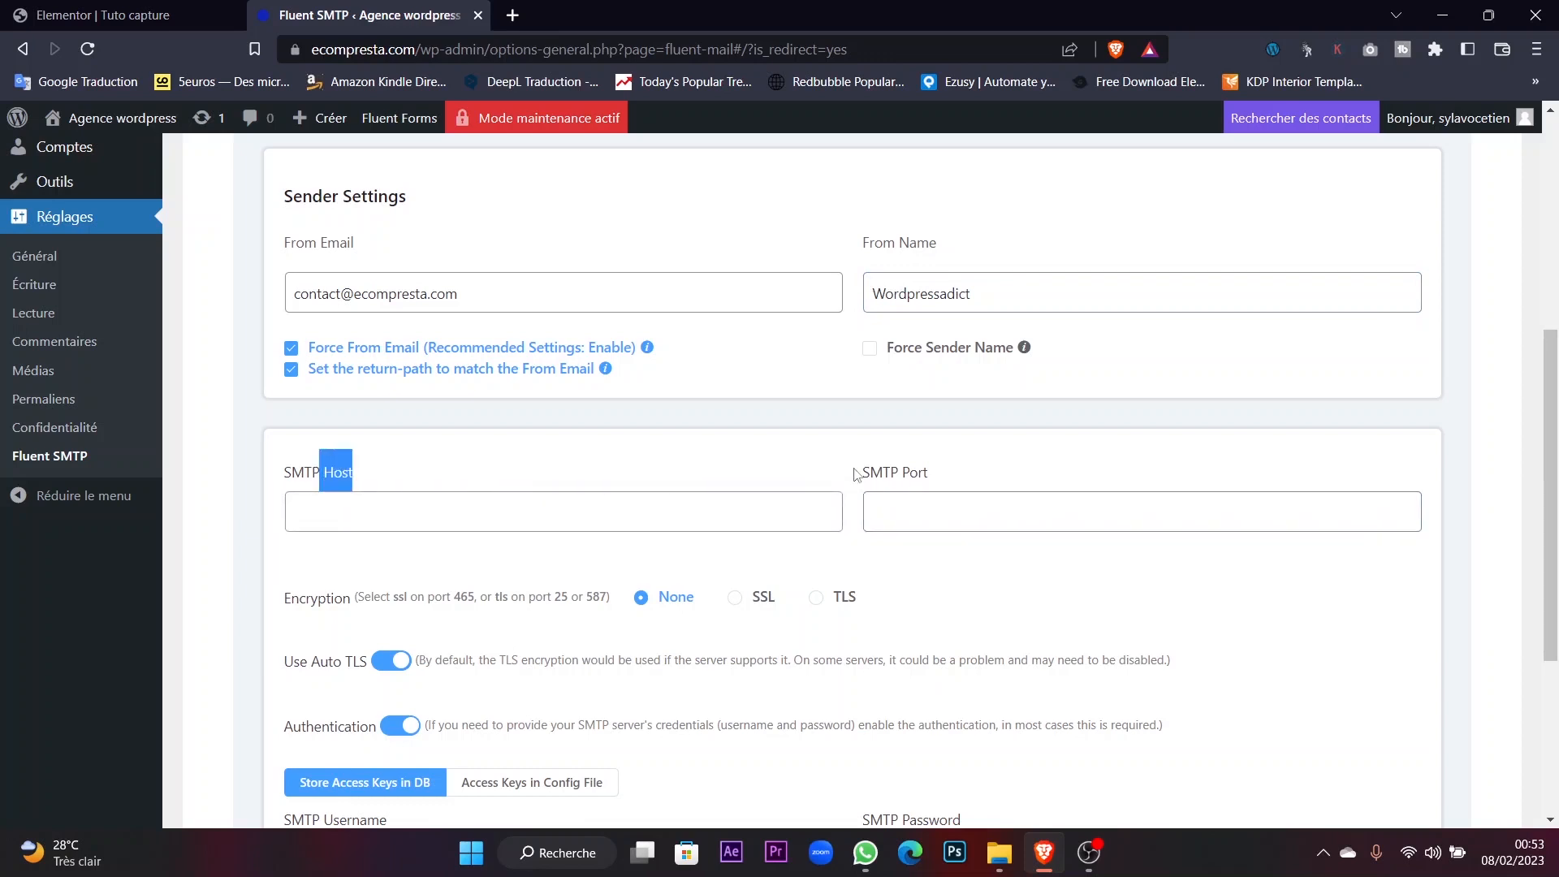
pyautogui.moveTo(859, 473); pyautogui.dragTo(940, 473)
pyautogui.press('F11')
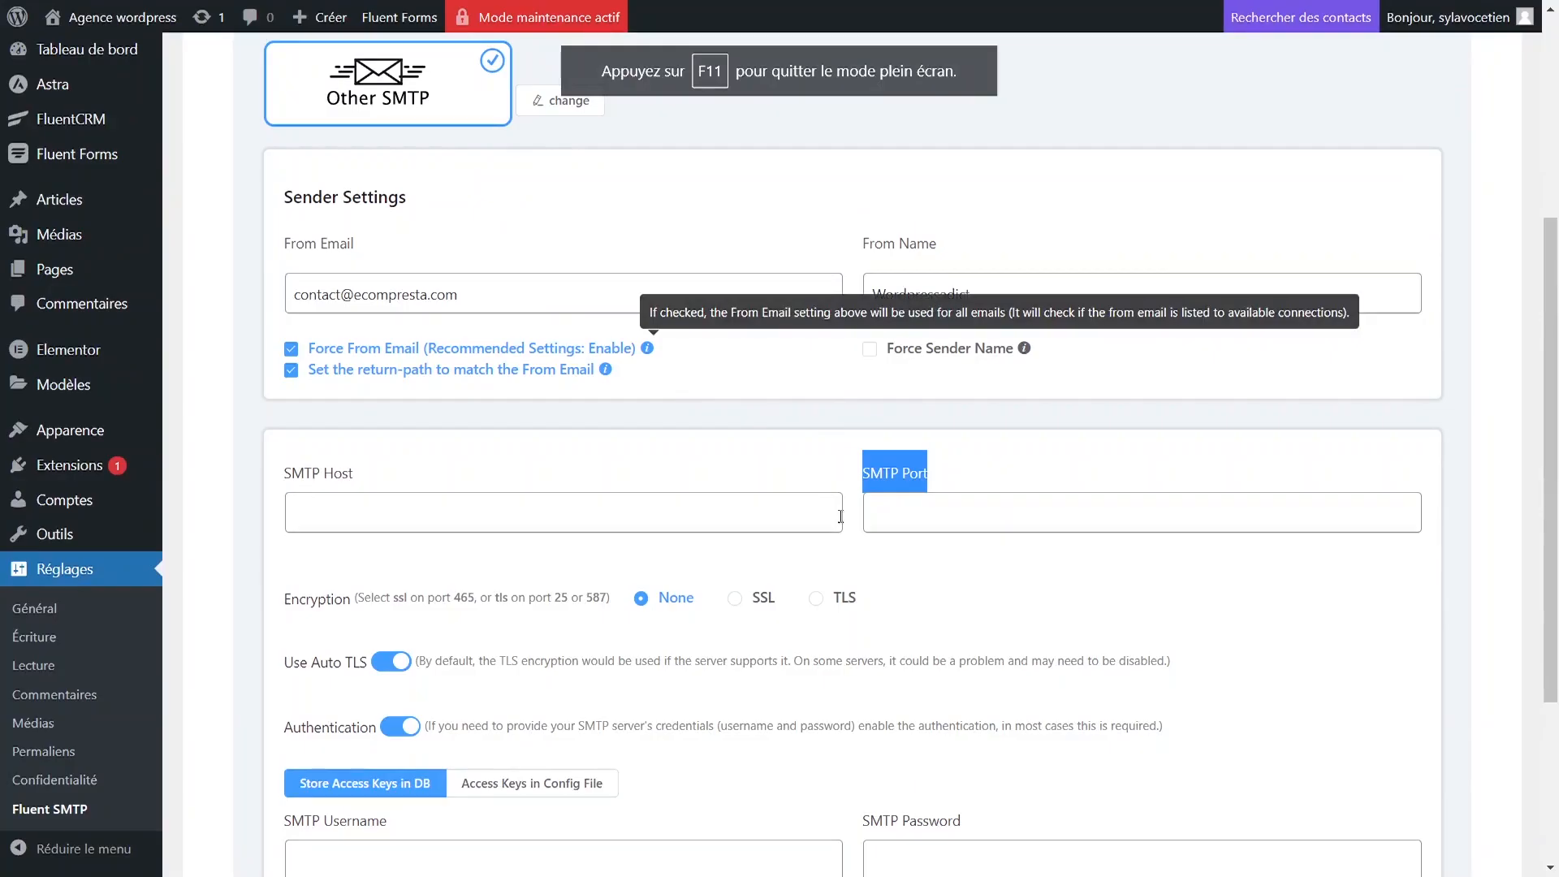
pyautogui.click(971, 480)
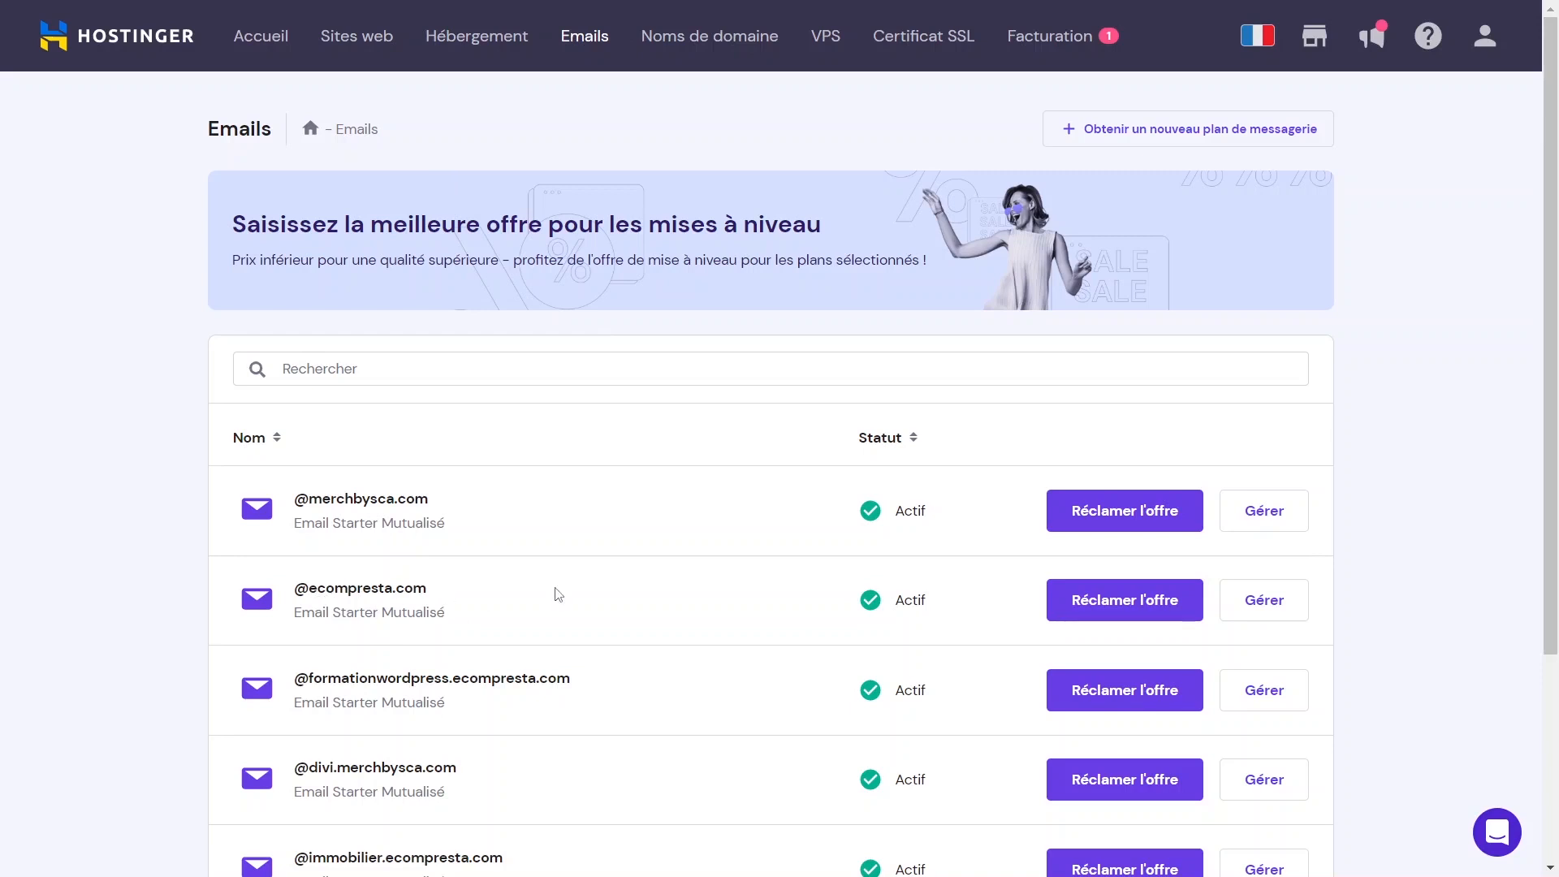
# Open ecompresta.com's mail configuration in hPanel and highlight outgoing server smtp.hostinger.com, port 465.
pyautogui.click(1267, 599)
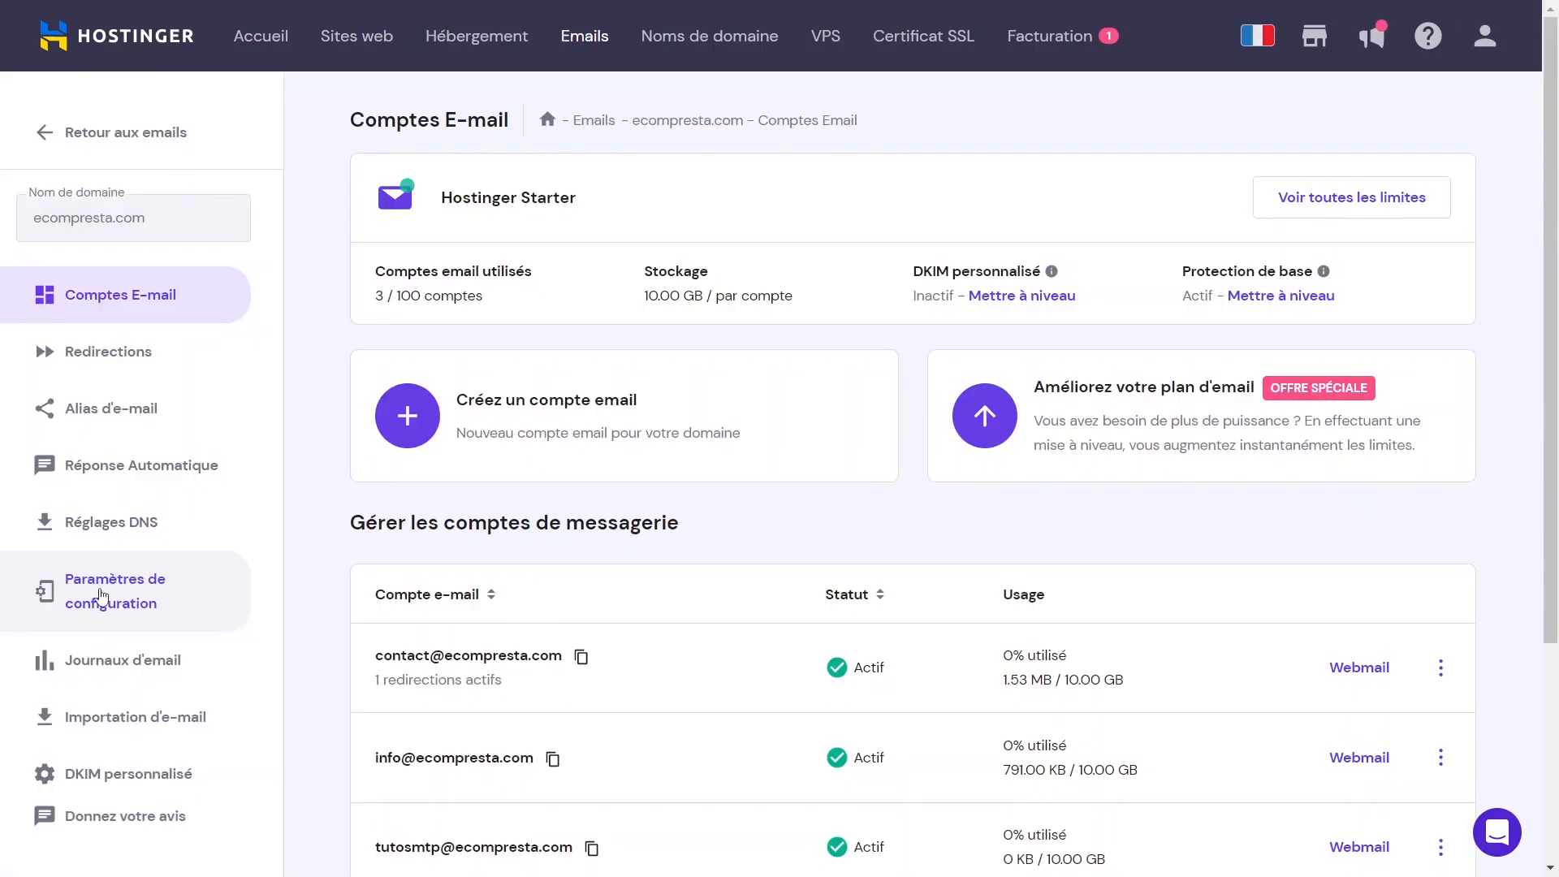
pyautogui.click(198, 605)
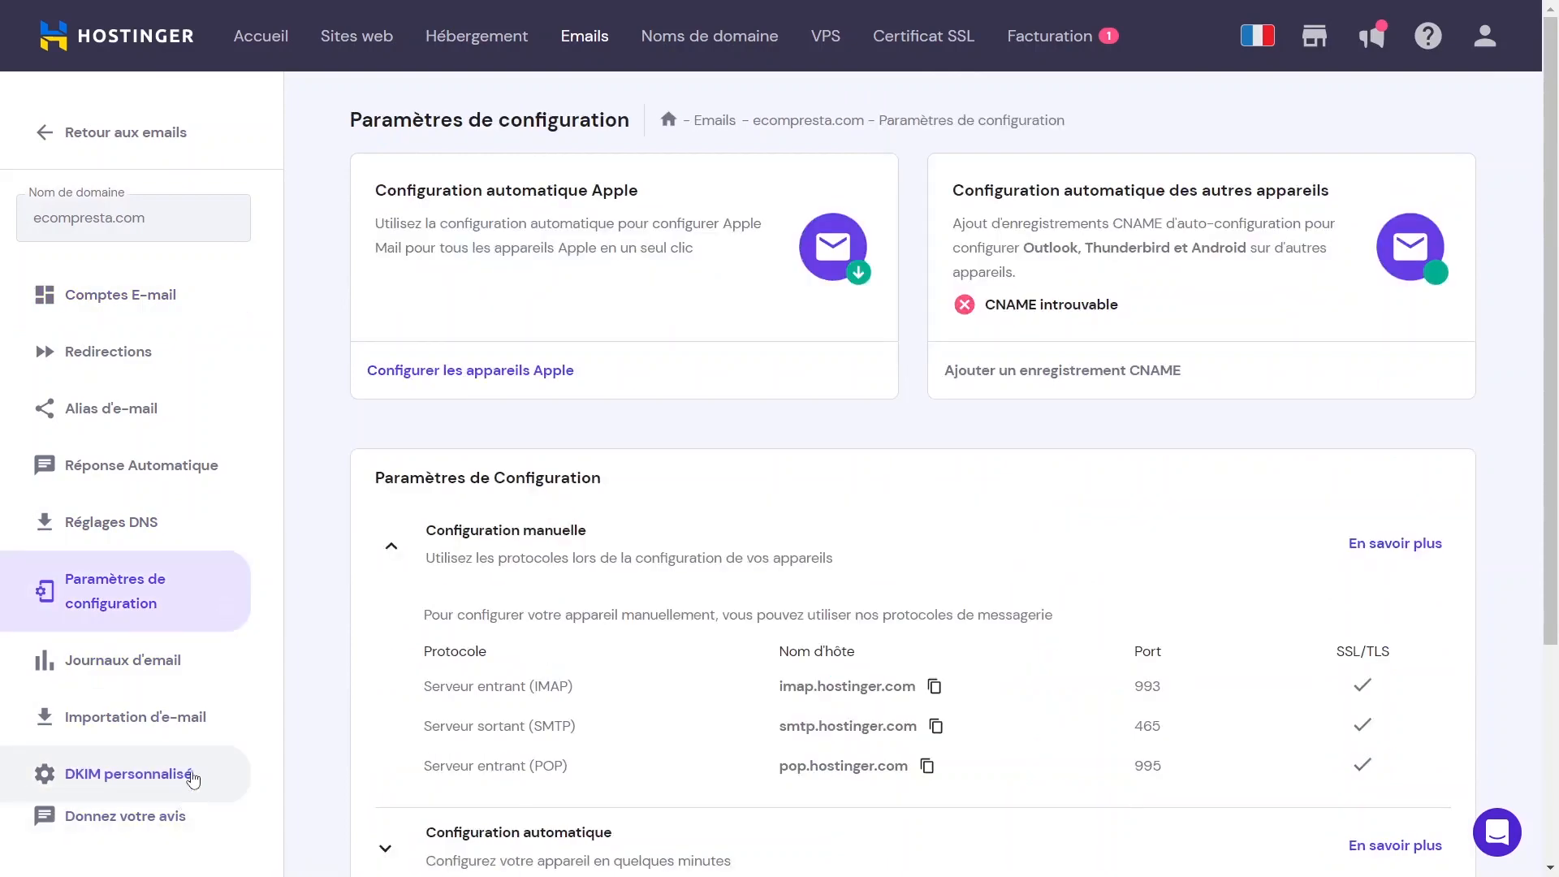
pyautogui.scroll(-4, 596, 567)
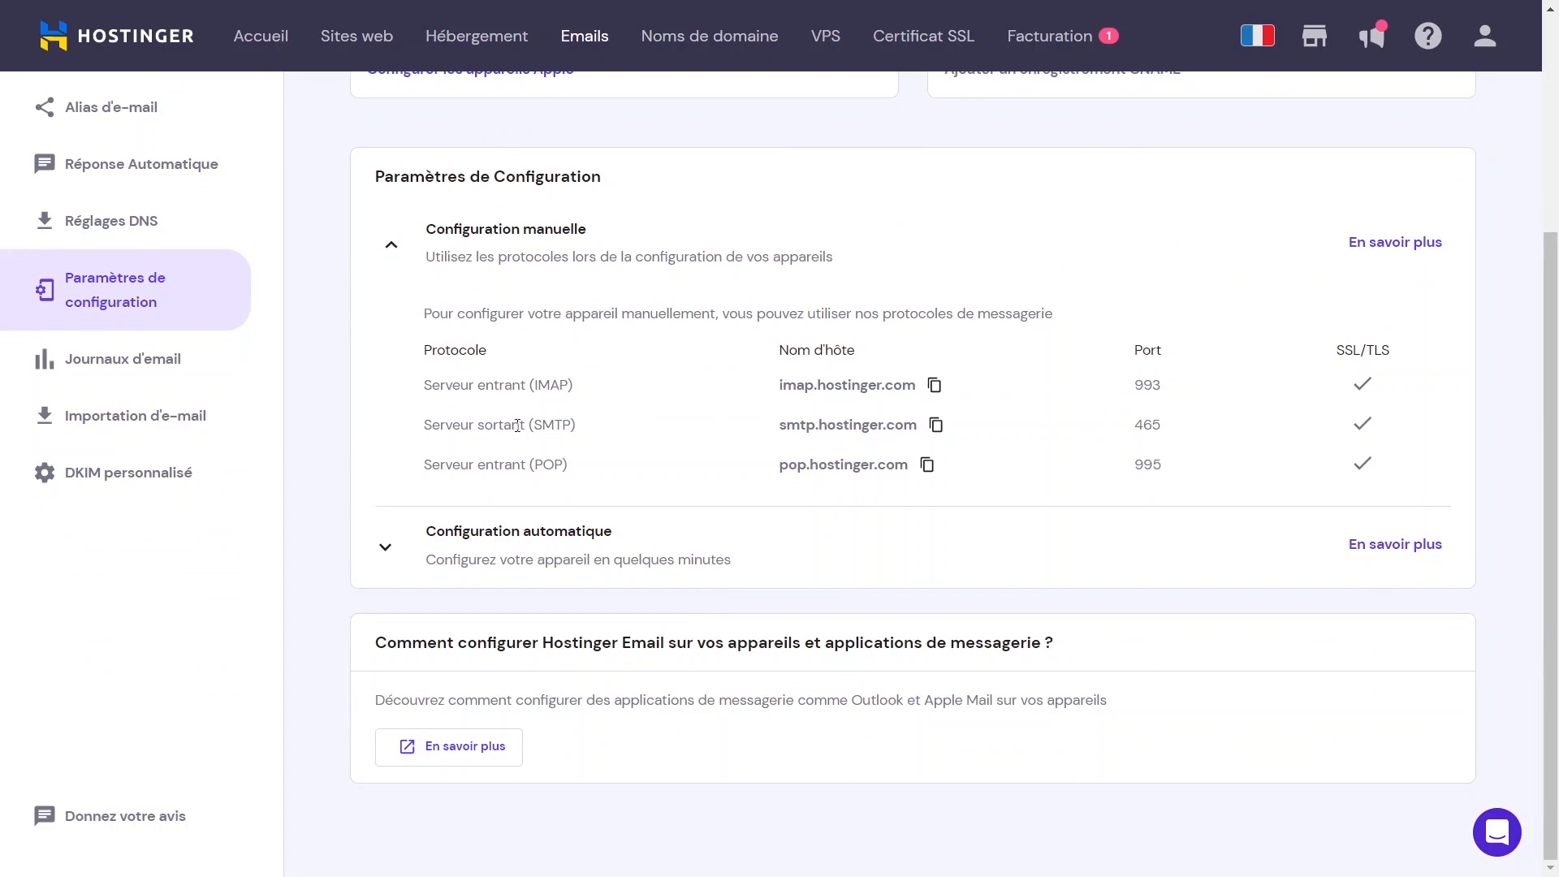
pyautogui.moveTo(425, 424); pyautogui.dragTo(1241, 428)
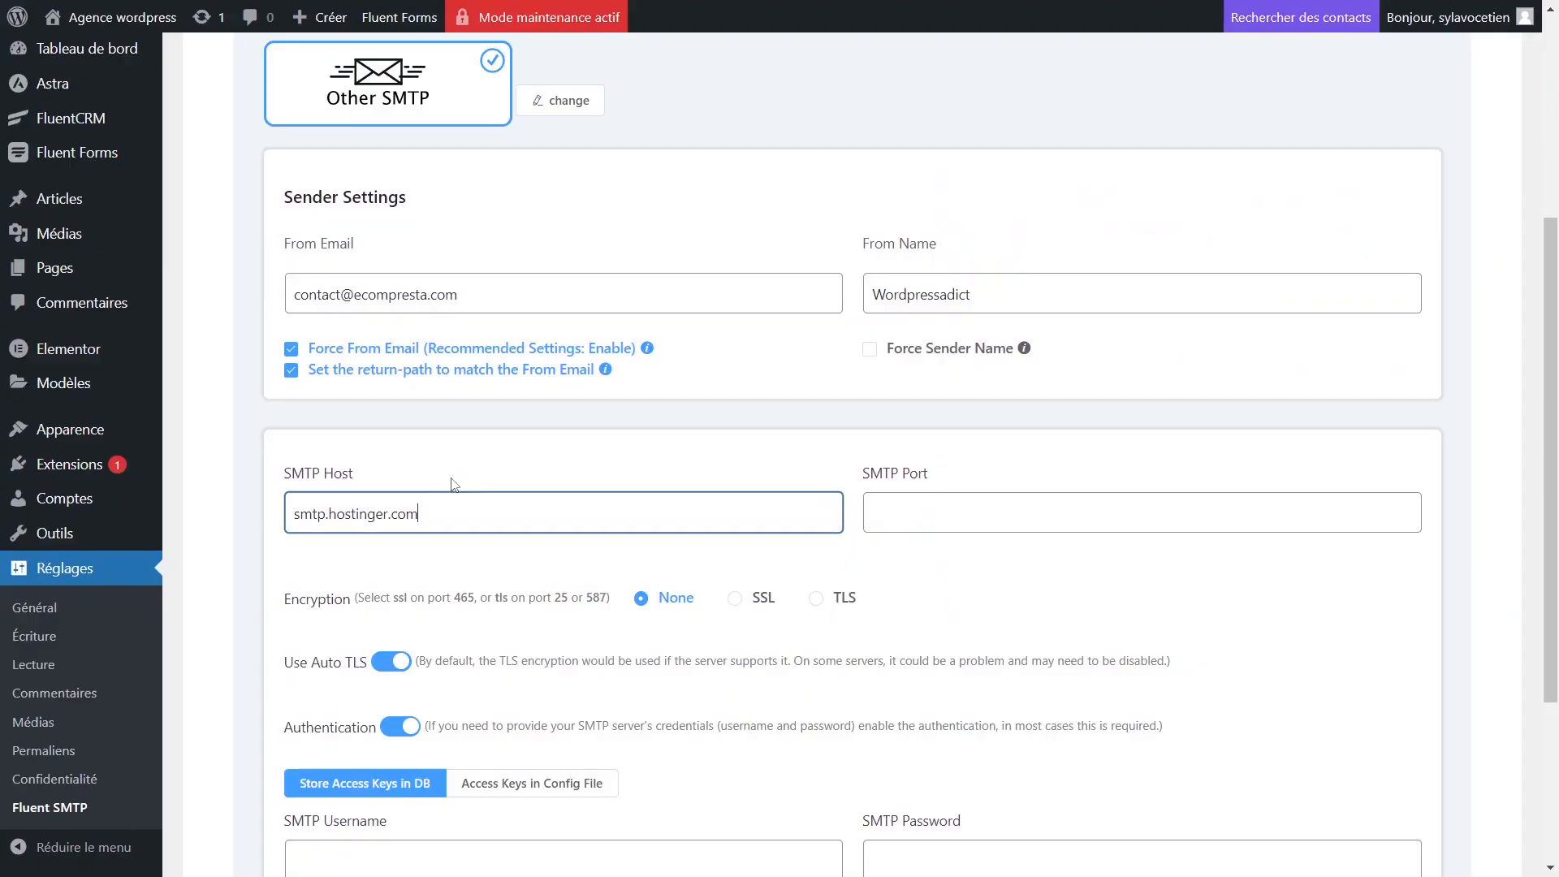
# Paste 465 into SMTP Port and set the encryption to SSL.
pyautogui.click(1016, 529)
pyautogui.rightClick(1016, 529)
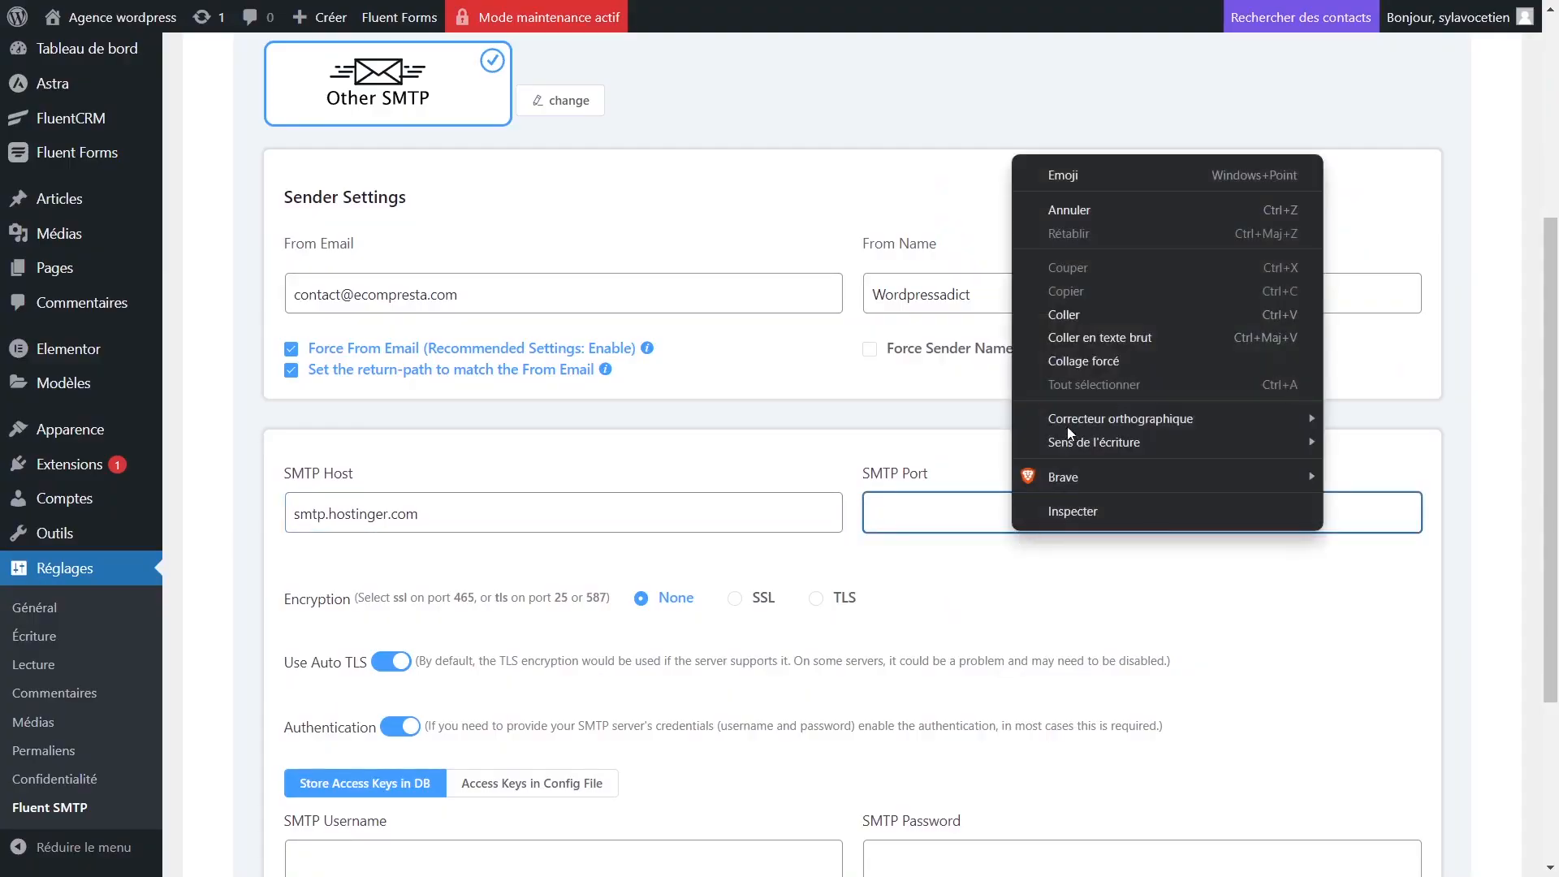
pyautogui.click(1094, 315)
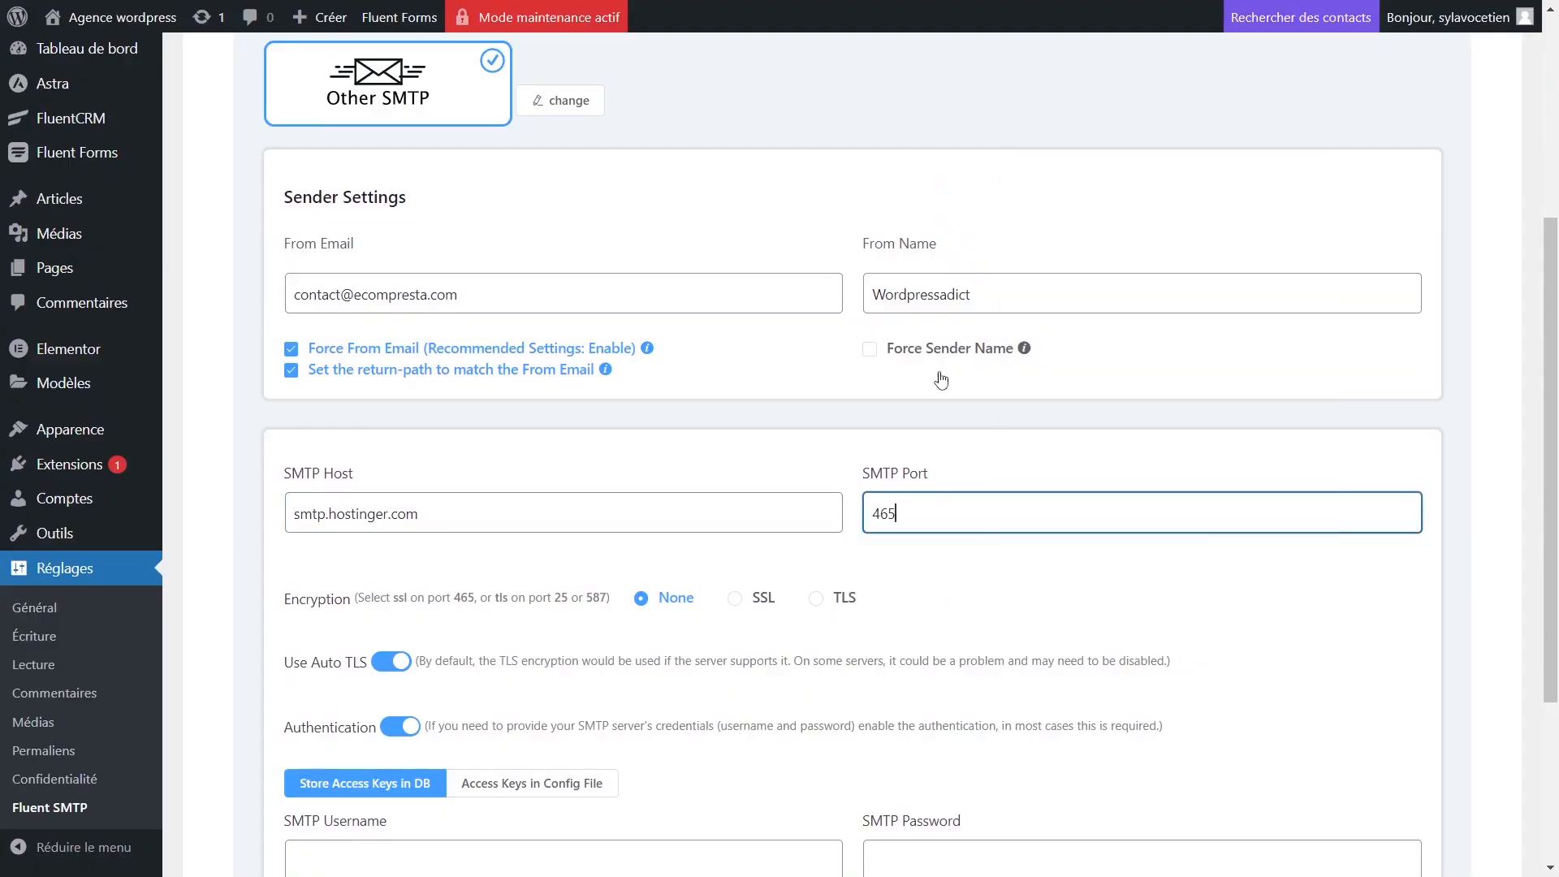
pyautogui.click(753, 603)
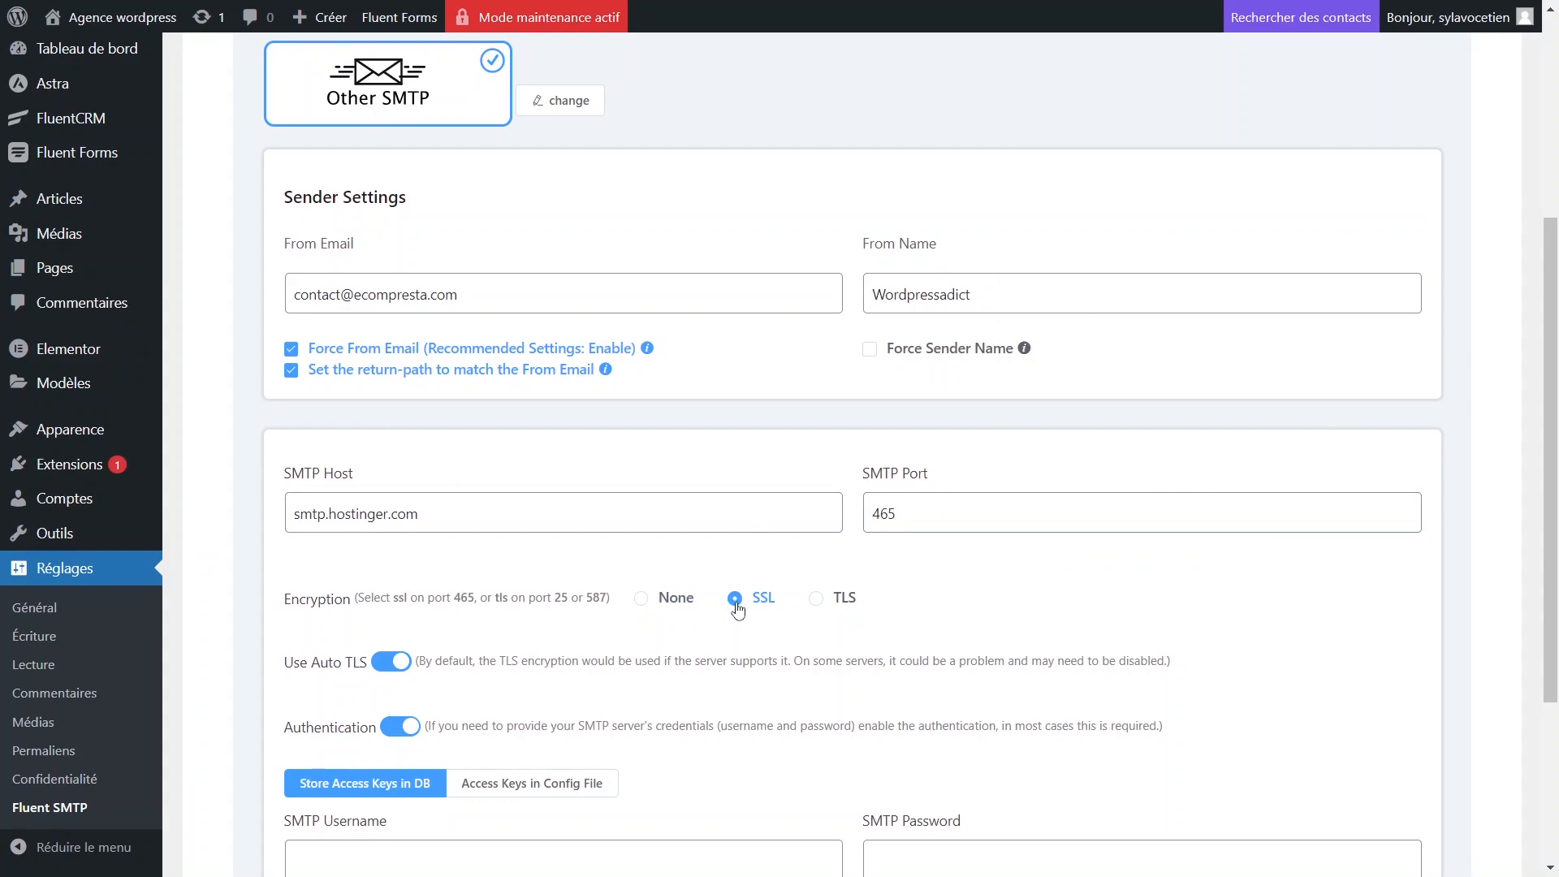
# Highlight the encryption hint explaining that SSL uses port 465.
pyautogui.moveTo(283, 610); pyautogui.dragTo(390, 601)
pyautogui.click(413, 598)
pyautogui.doubleClick(312, 604)
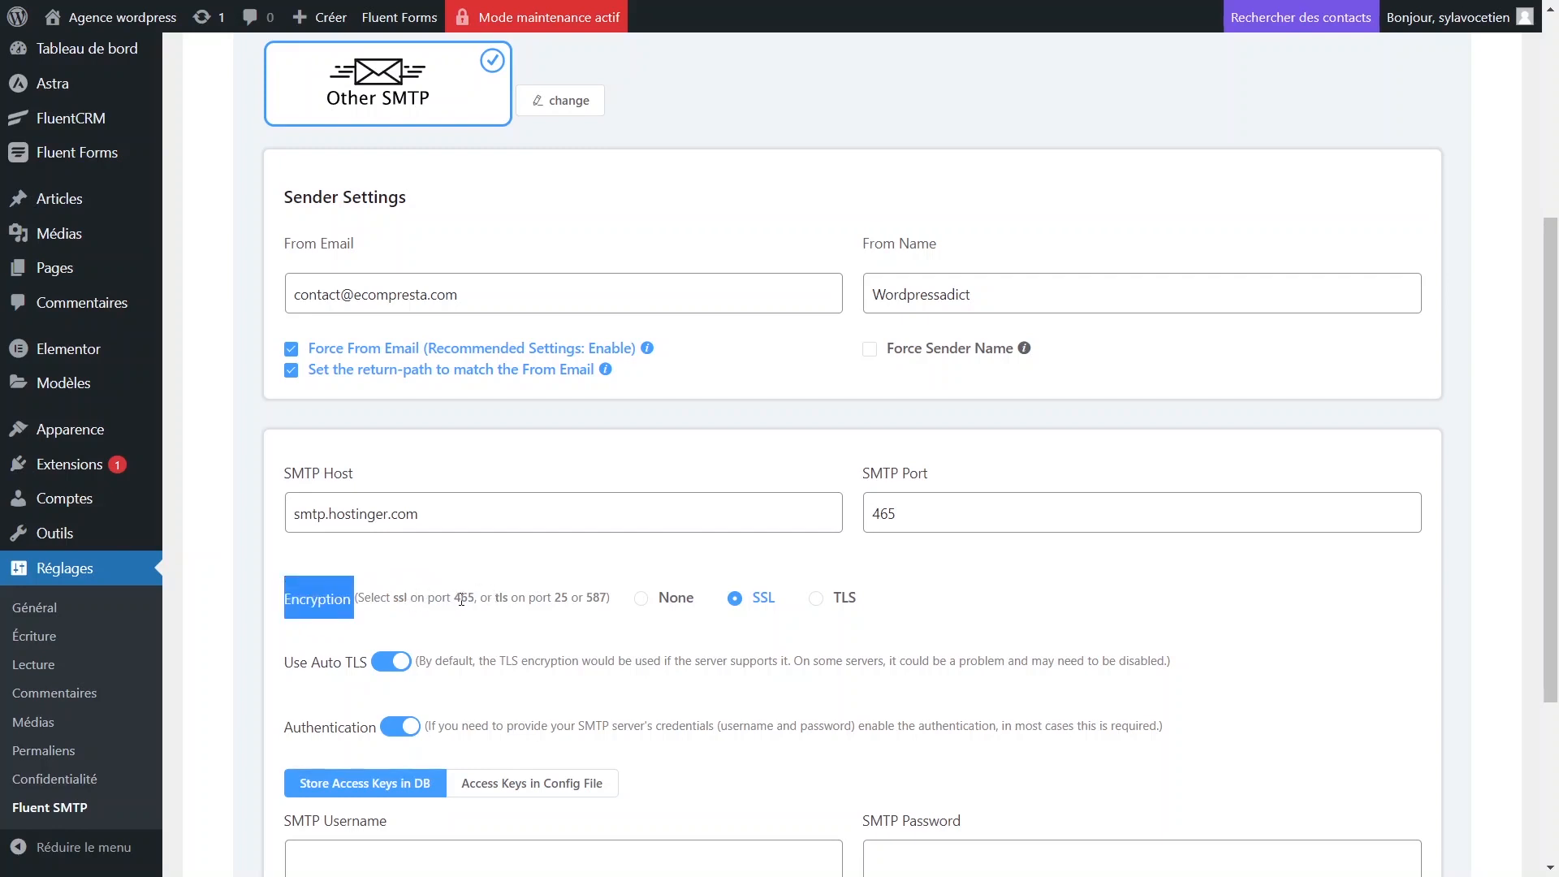
pyautogui.doubleClick(462, 599)
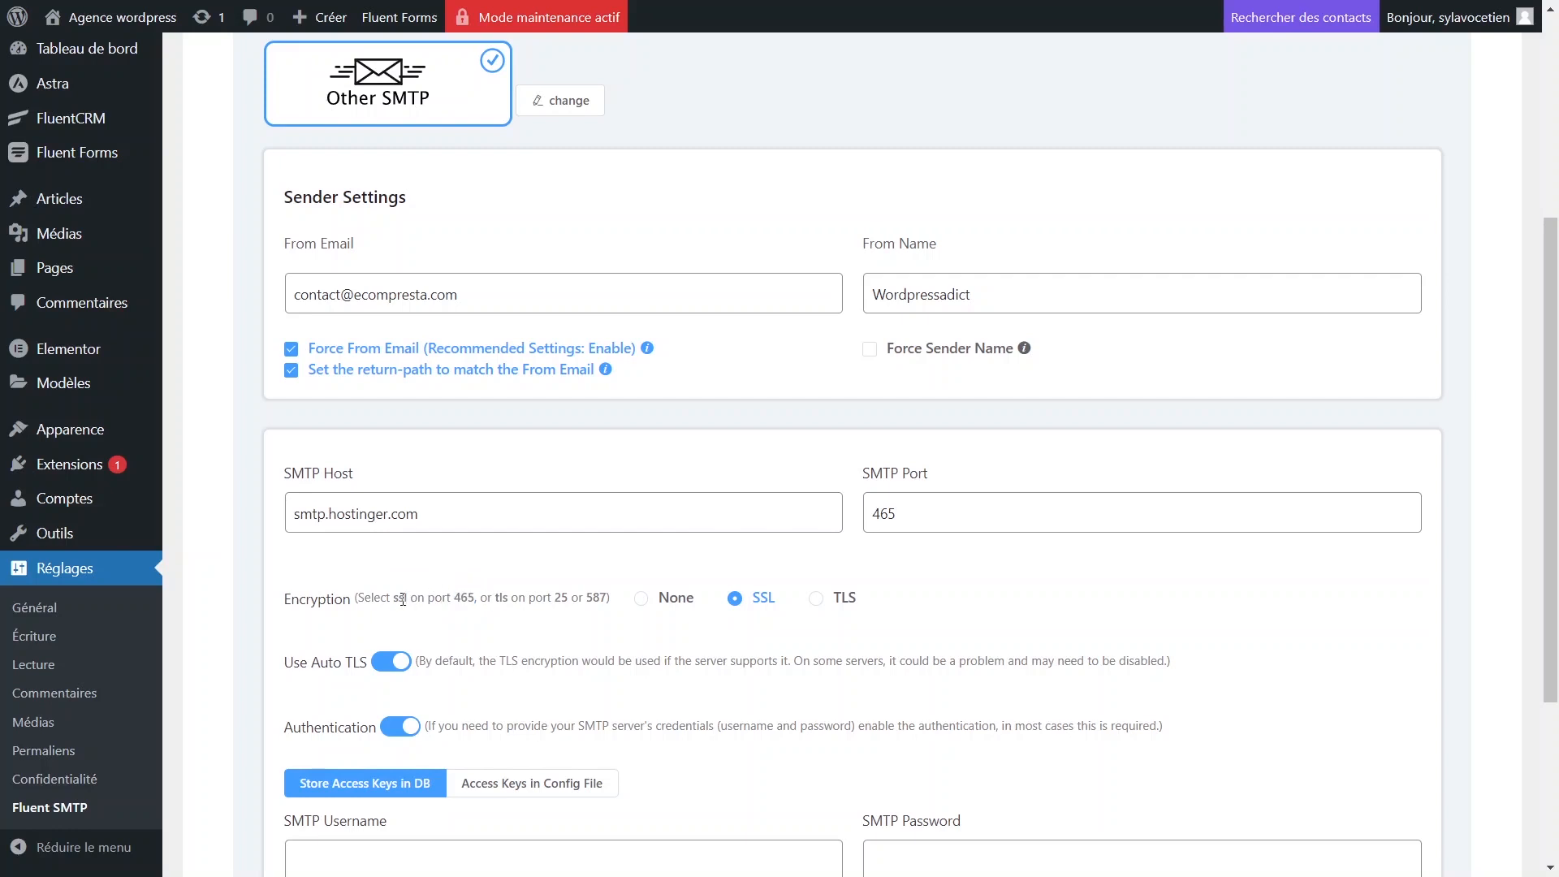
pyautogui.tripleClick(402, 600)
pyautogui.click(410, 599)
# Compare the entered port 465 with the hint's TLS-on-587 alternative.
pyautogui.doubleClick(902, 515)
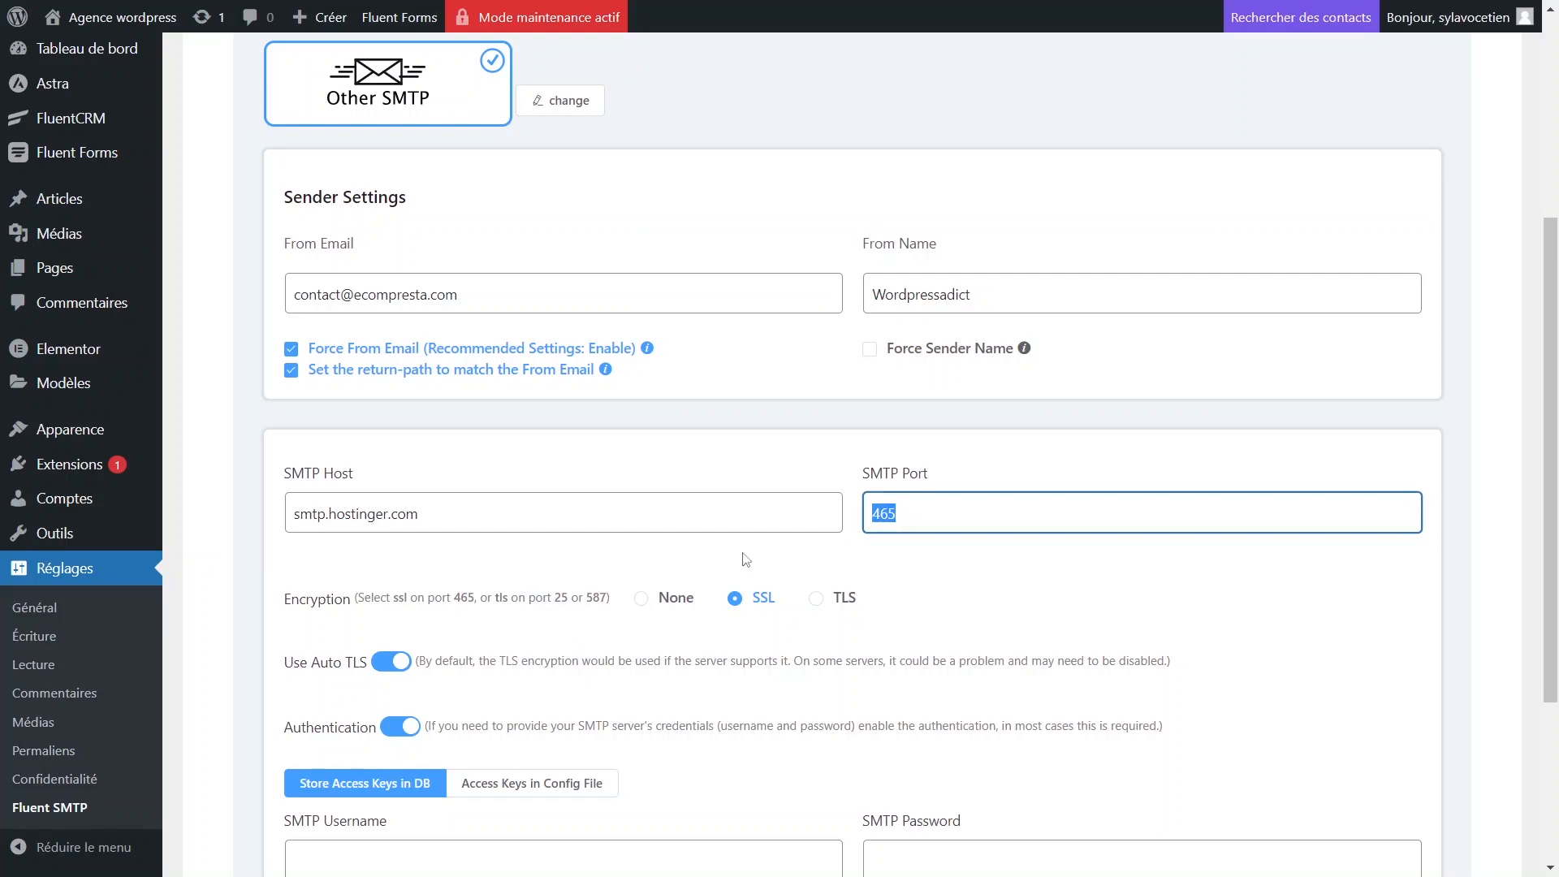
pyautogui.doubleClick(502, 598)
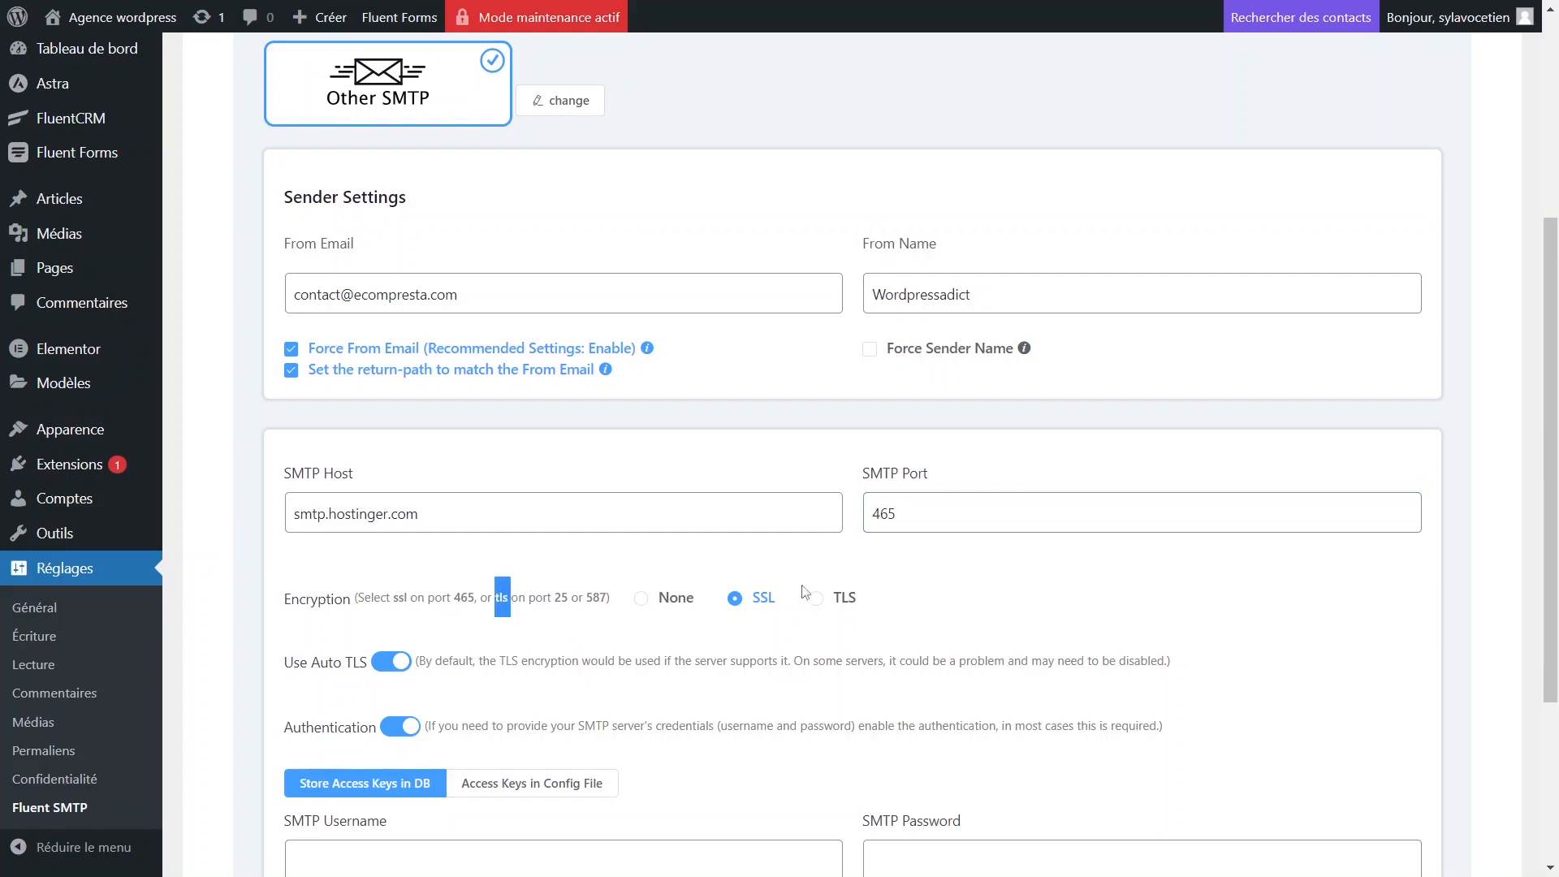
pyautogui.click(566, 597)
pyautogui.doubleClick(602, 594)
pyautogui.click(579, 625)
pyautogui.click(926, 516)
pyautogui.doubleClick(927, 517)
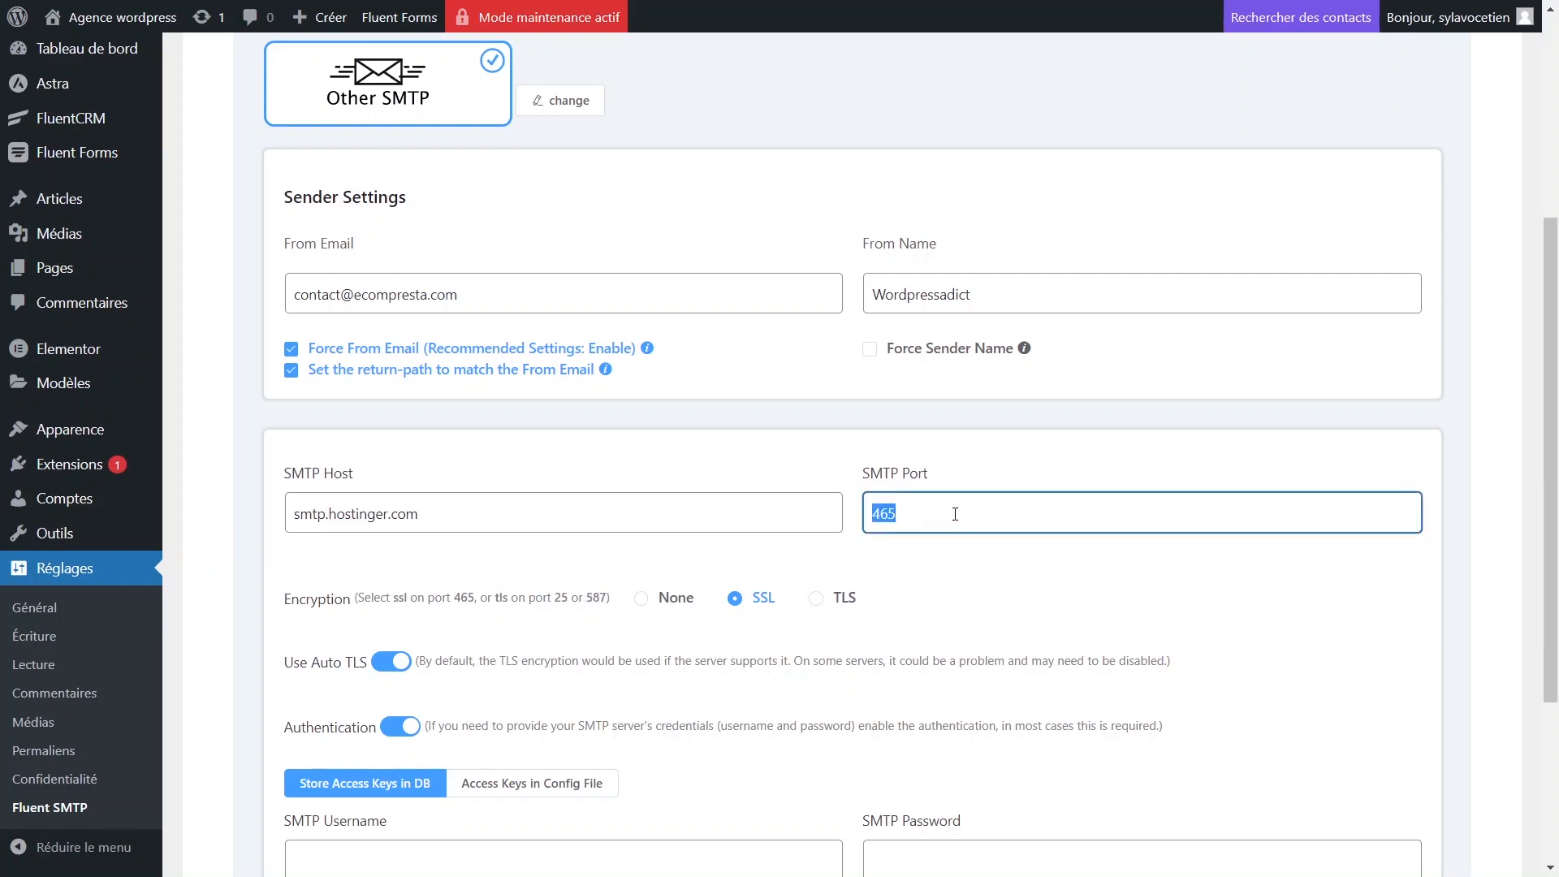
pyautogui.scroll(-4, 712, 586)
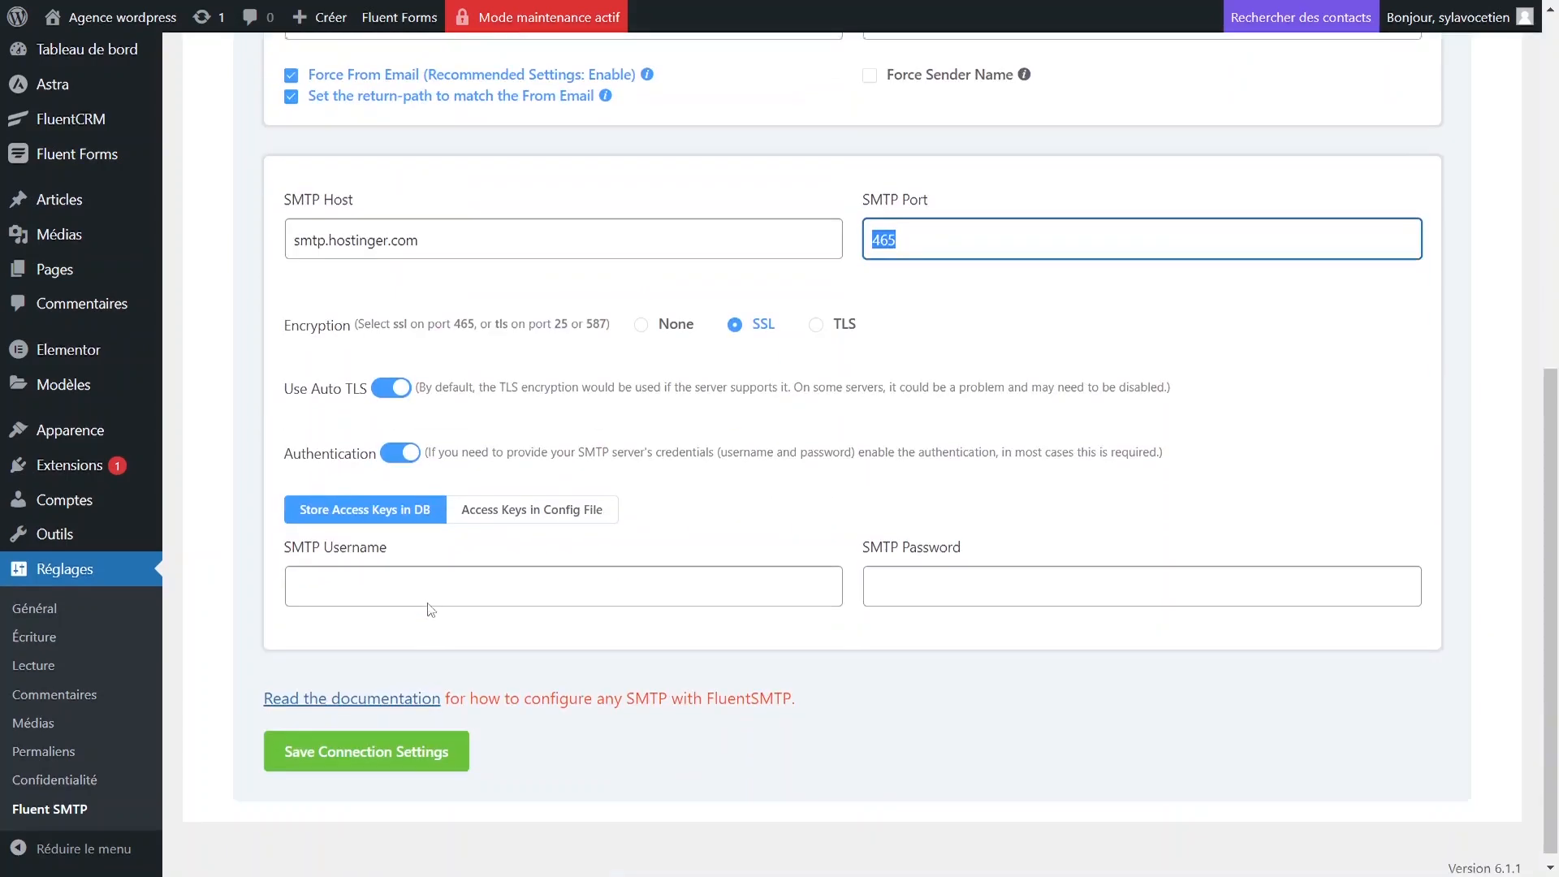
# Paste the mailbox address as SMTP Username, then return to Hostinger for the password.
pyautogui.click(469, 575)
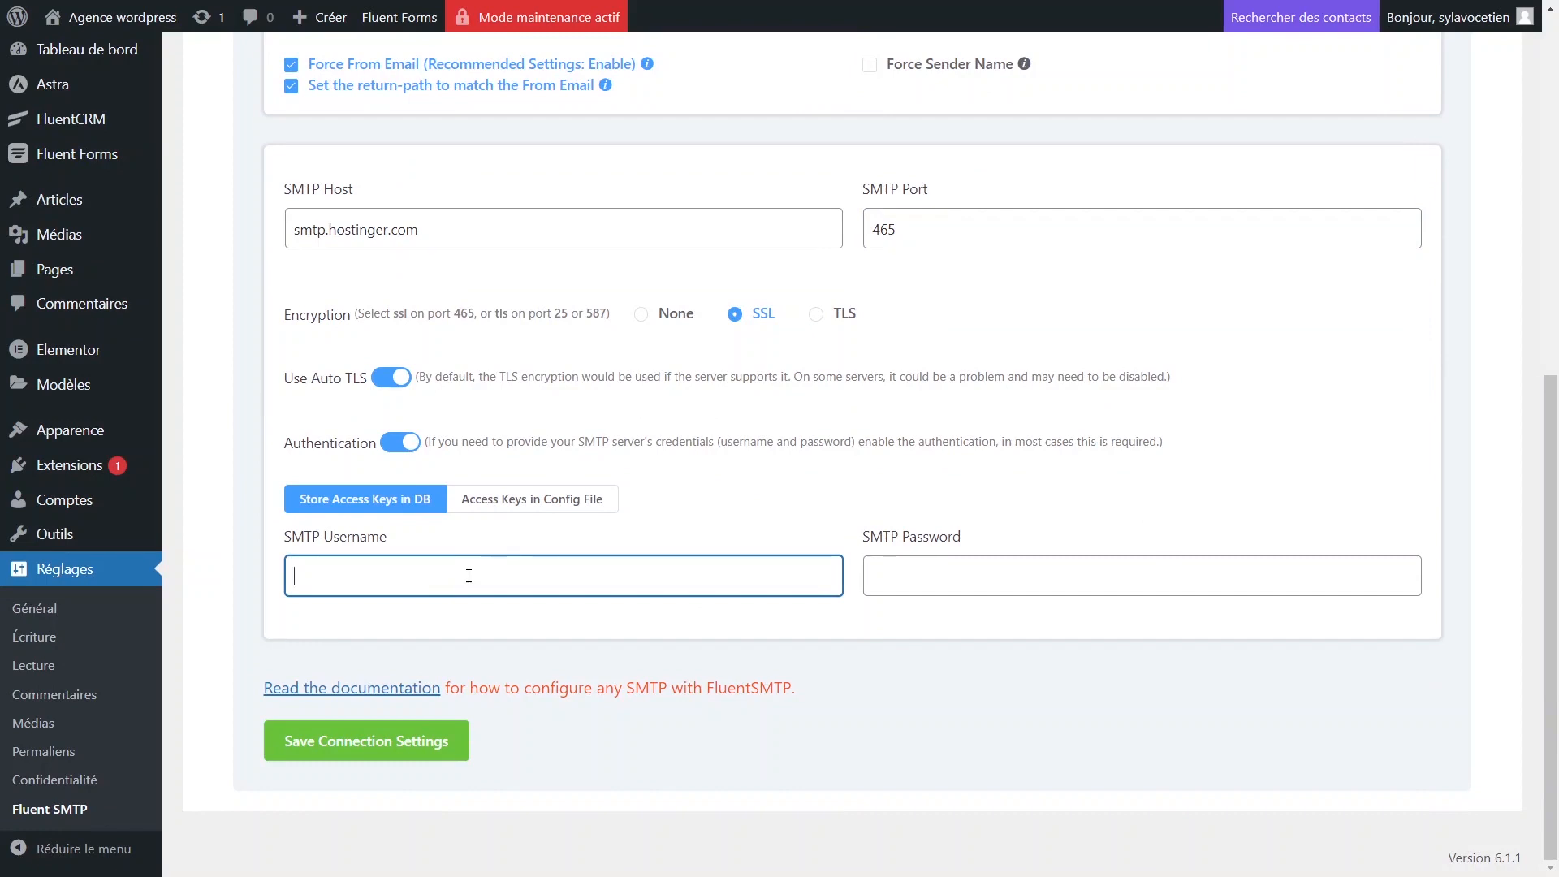
pyautogui.scroll(5, 469, 568)
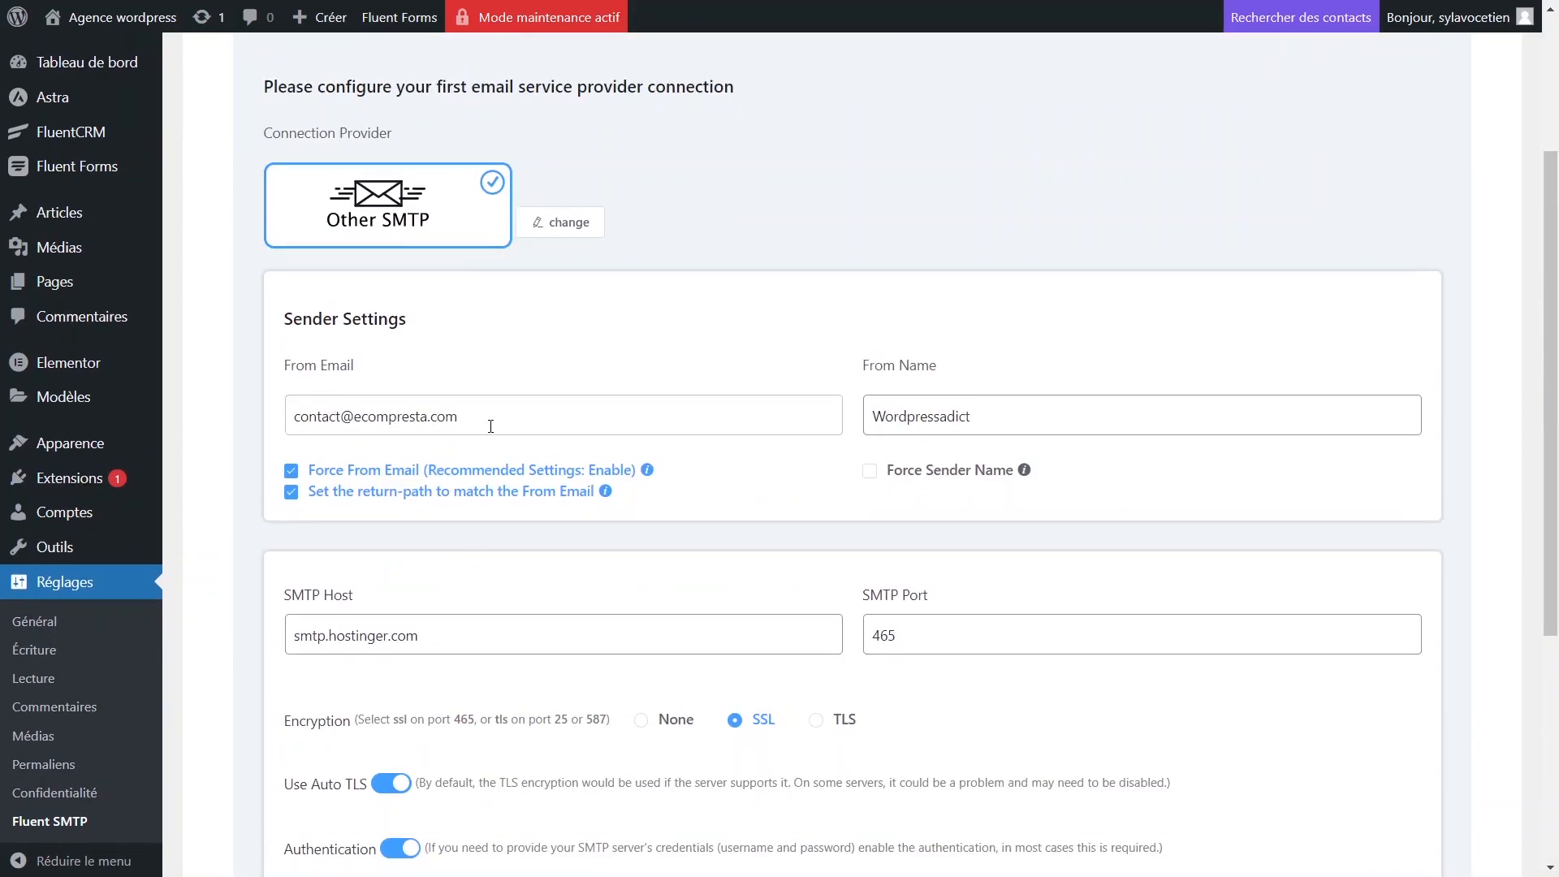
pyautogui.moveTo(484, 417); pyautogui.dragTo(250, 417)
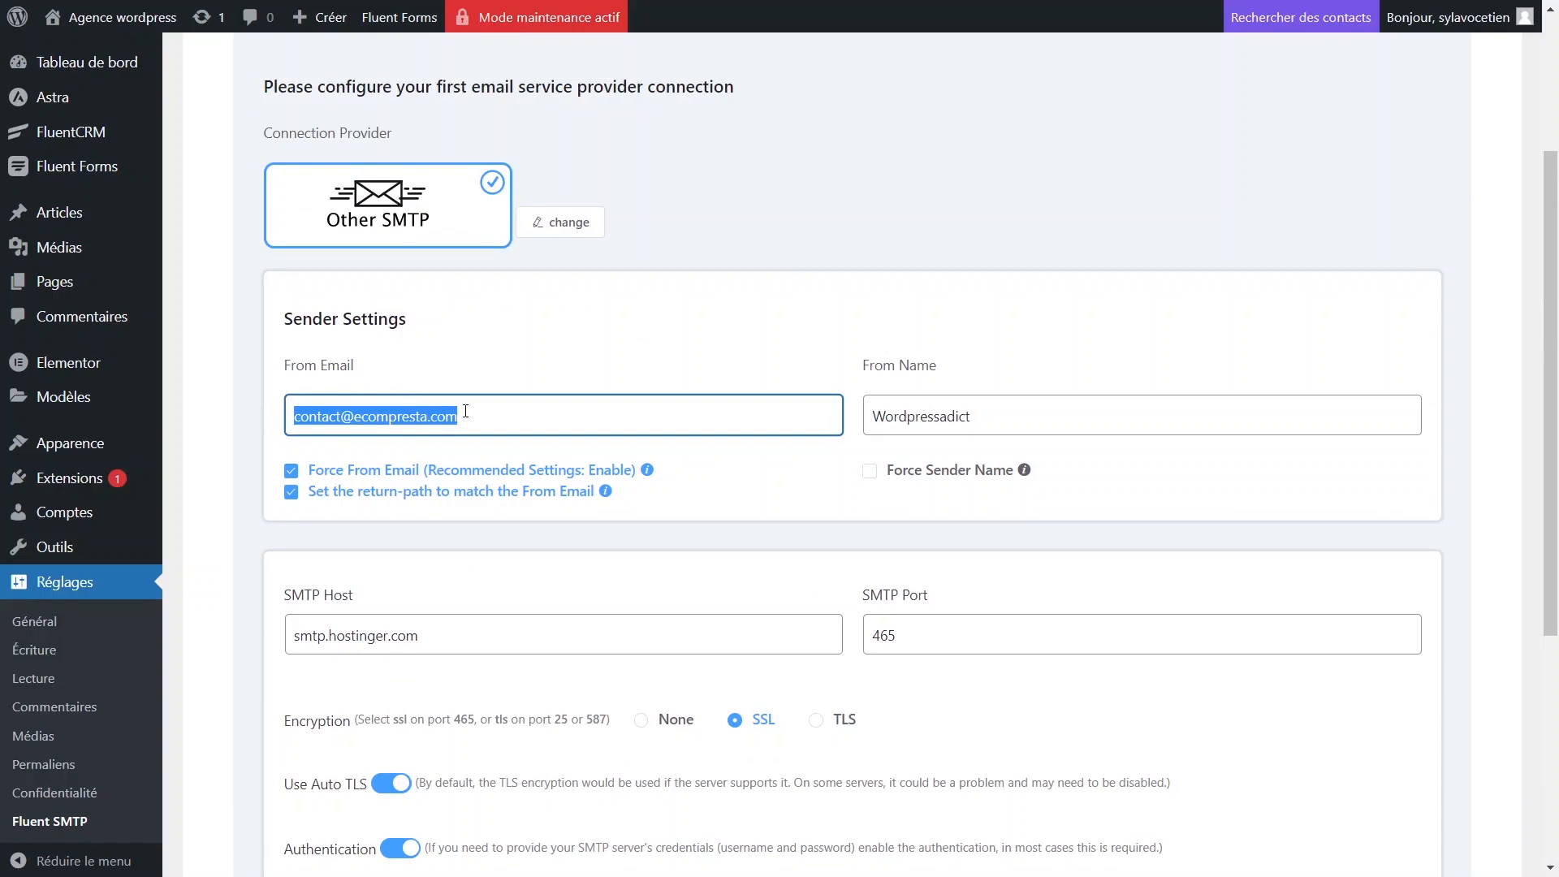
pyautogui.scroll(-5, 465, 411)
pyautogui.click(459, 578)
pyautogui.hotkey('ctrl', 'v')
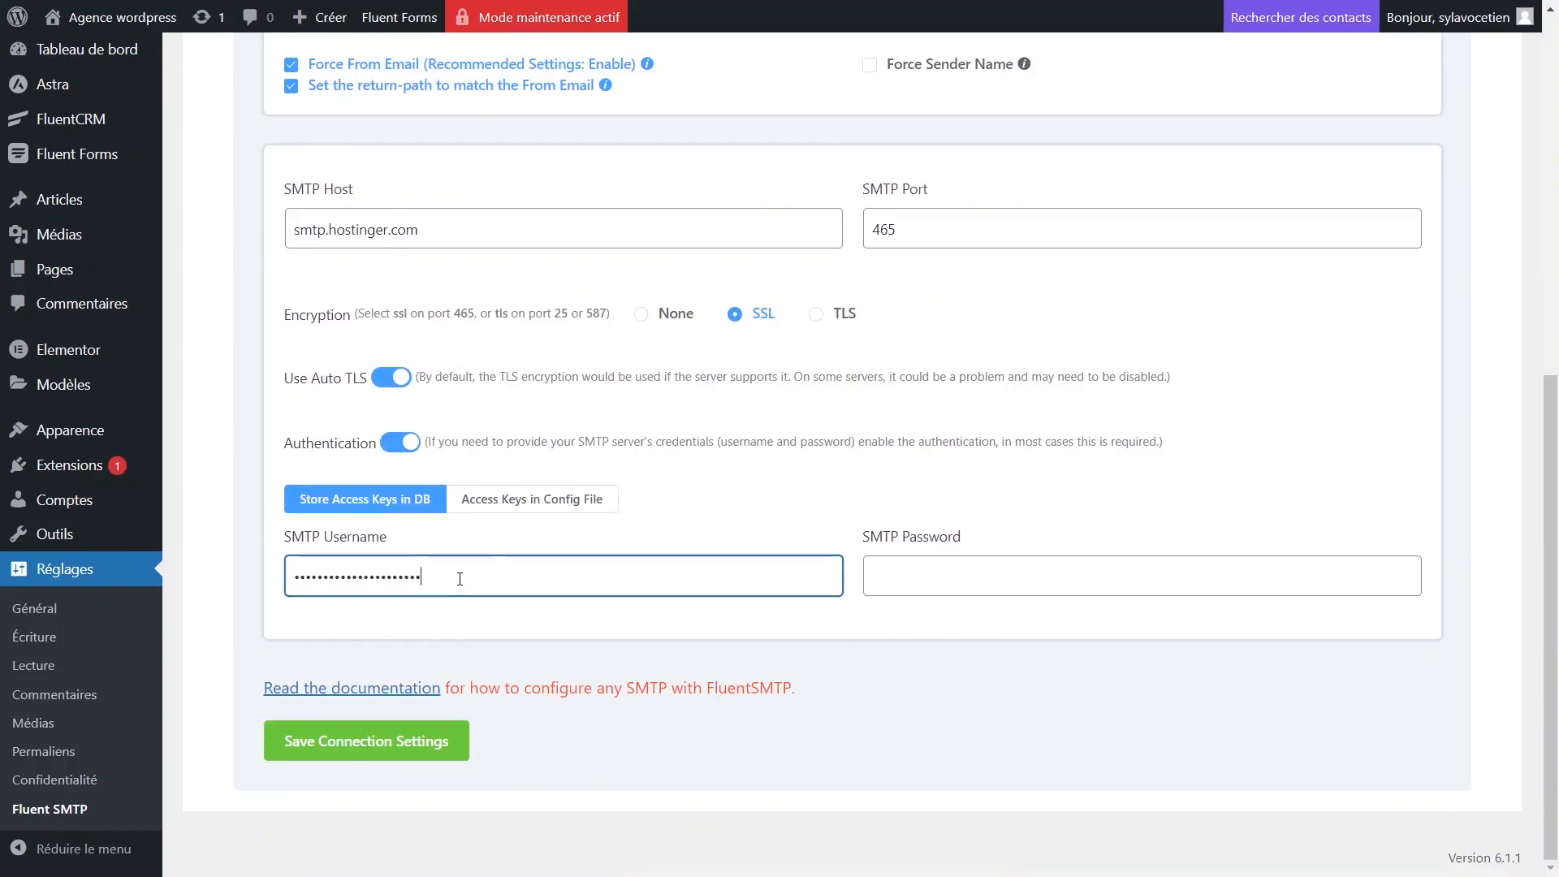
pyautogui.click(967, 575)
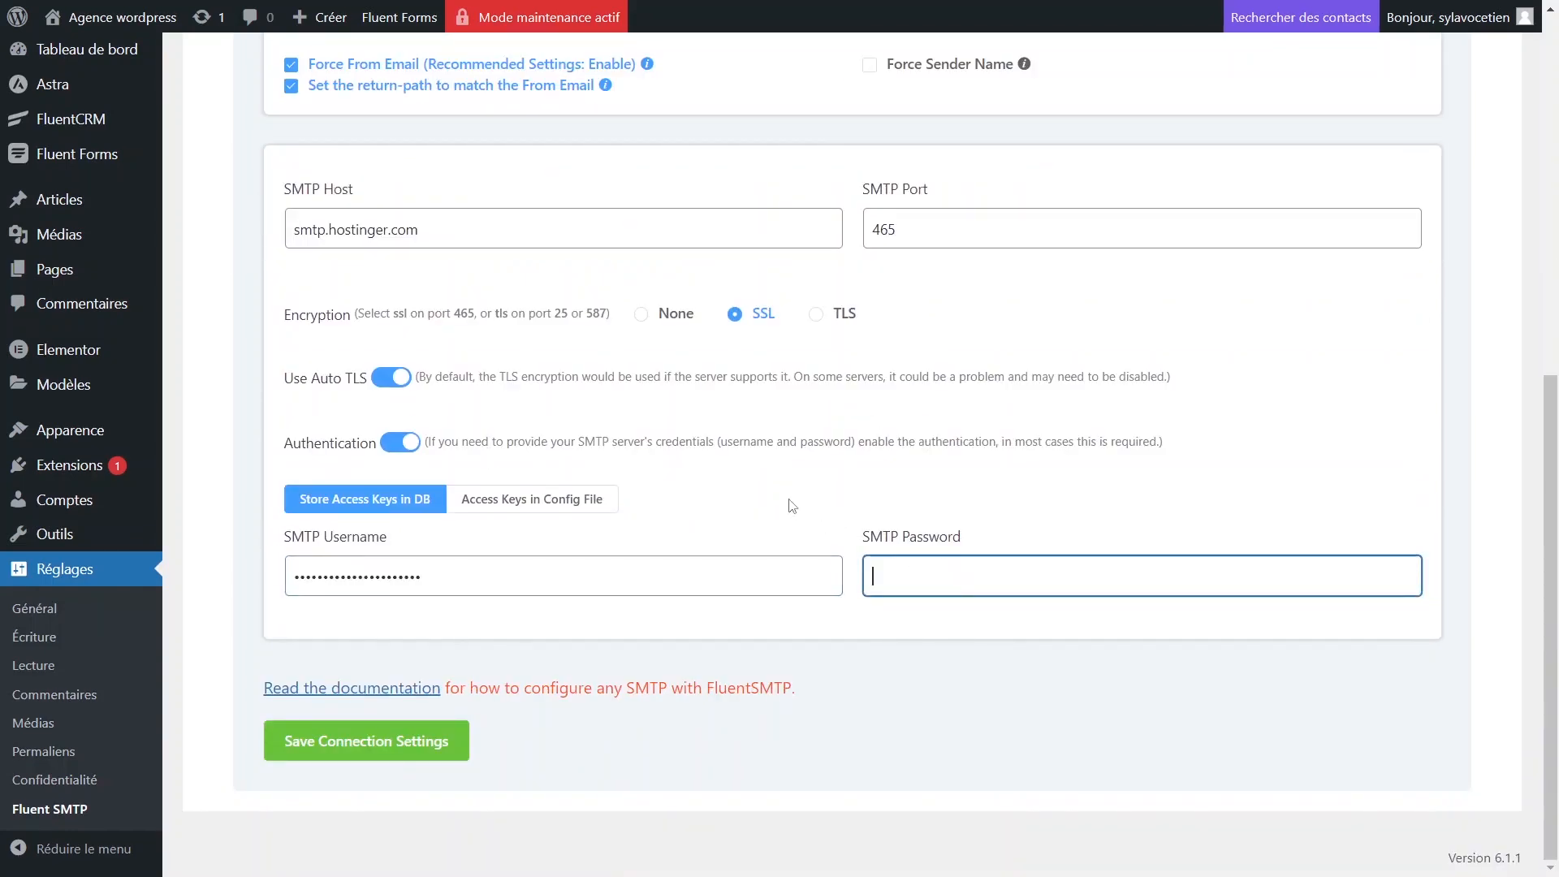
pyautogui.hotkey('alt', 'Tab')
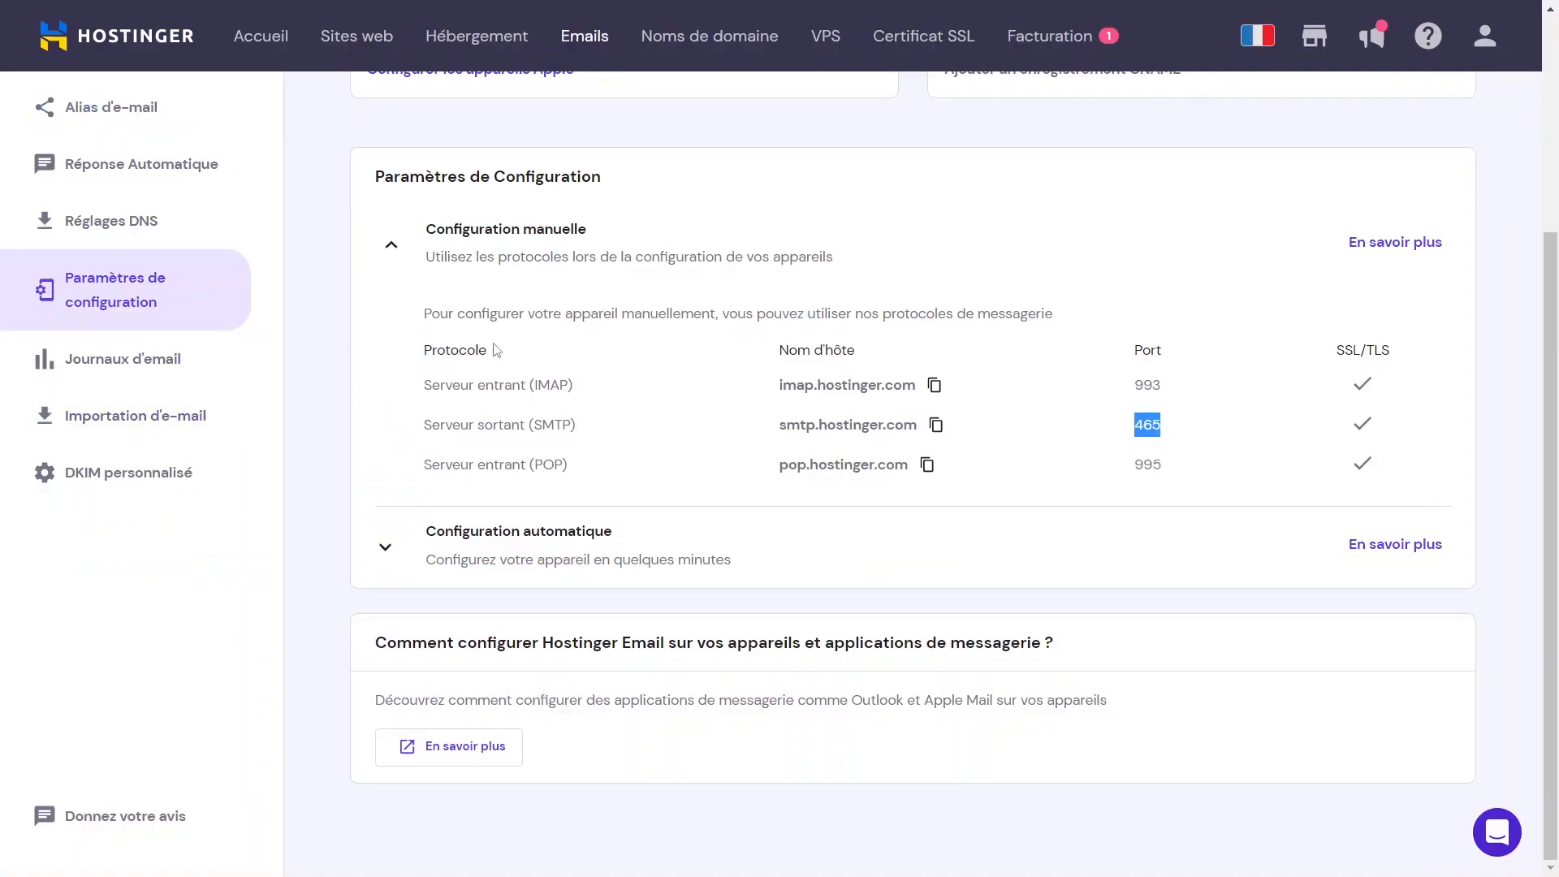
# Open webmail for the contact mailbox in hPanel and autofill its saved login.
pyautogui.scroll(4, 695, 395)
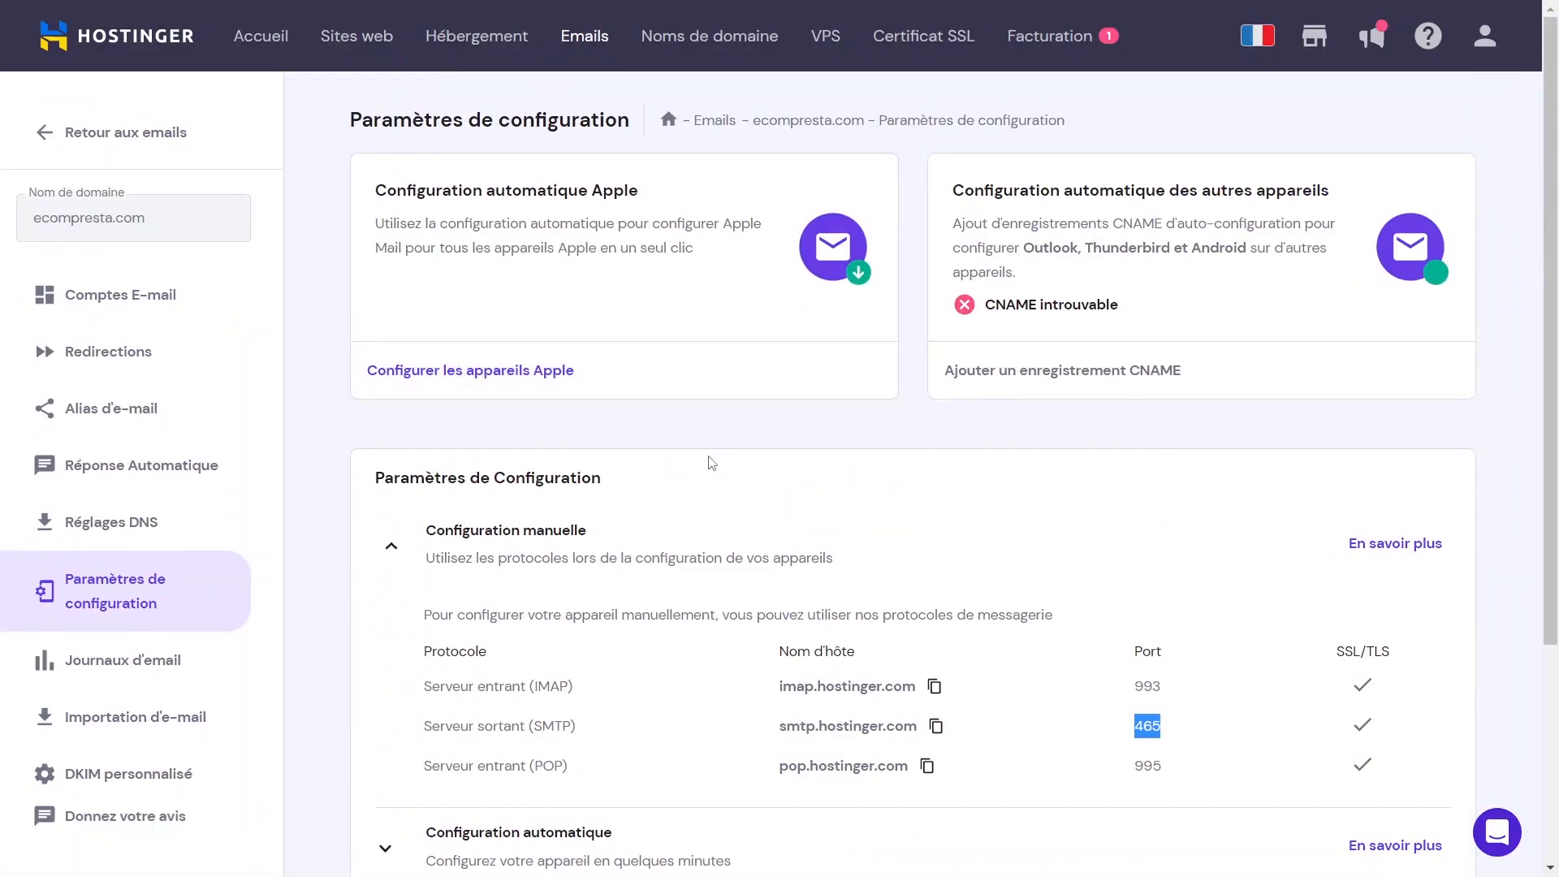
pyautogui.scroll(-4, 712, 465)
pyautogui.scroll(4, 713, 465)
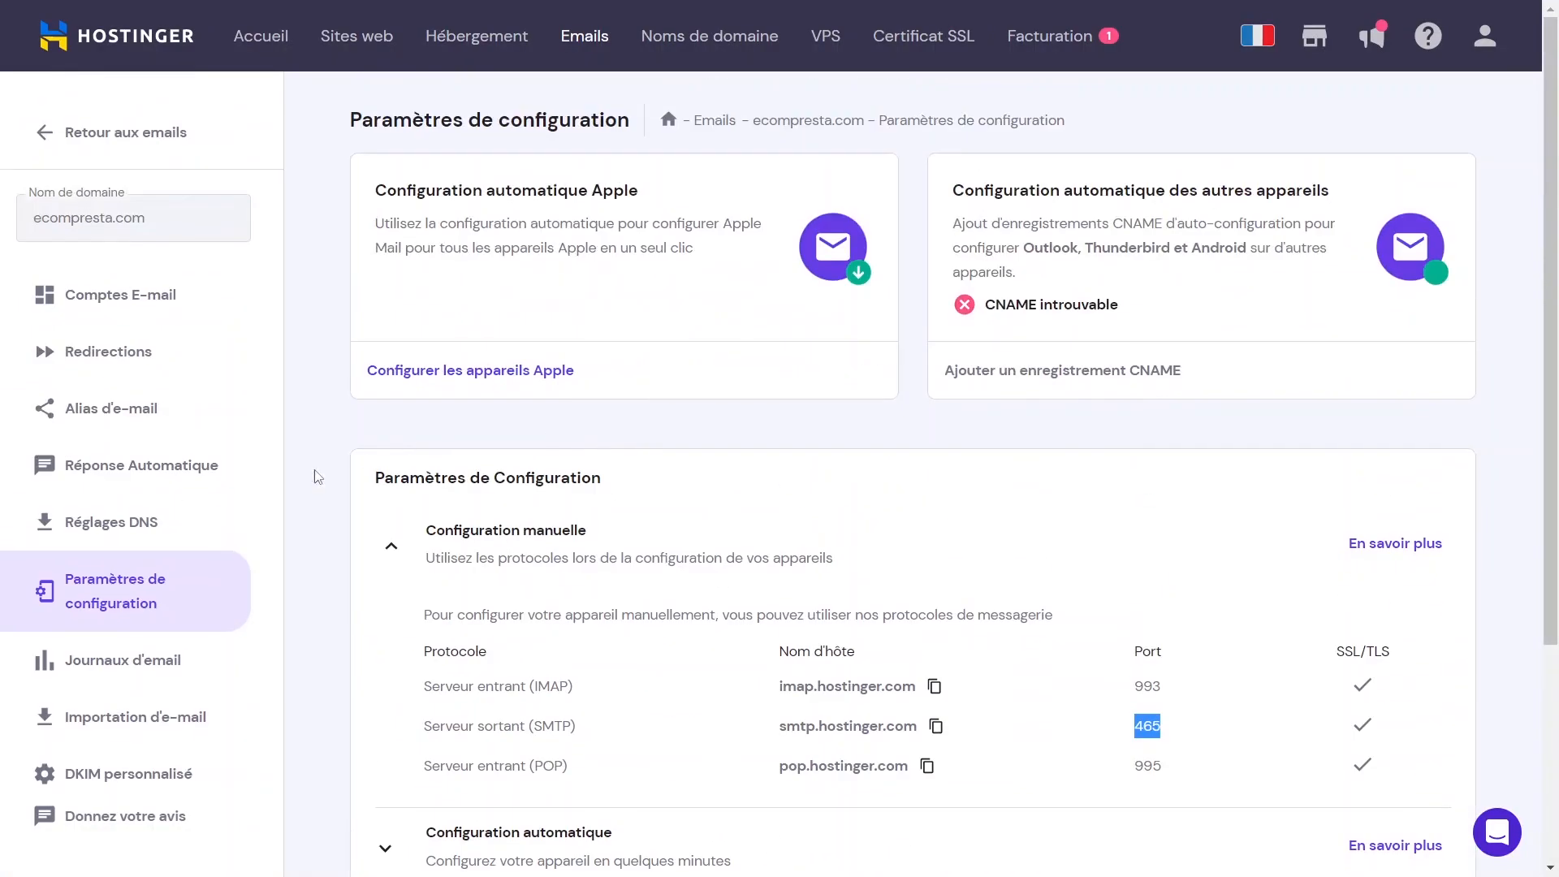
pyautogui.click(144, 303)
pyautogui.scroll(-4, 491, 470)
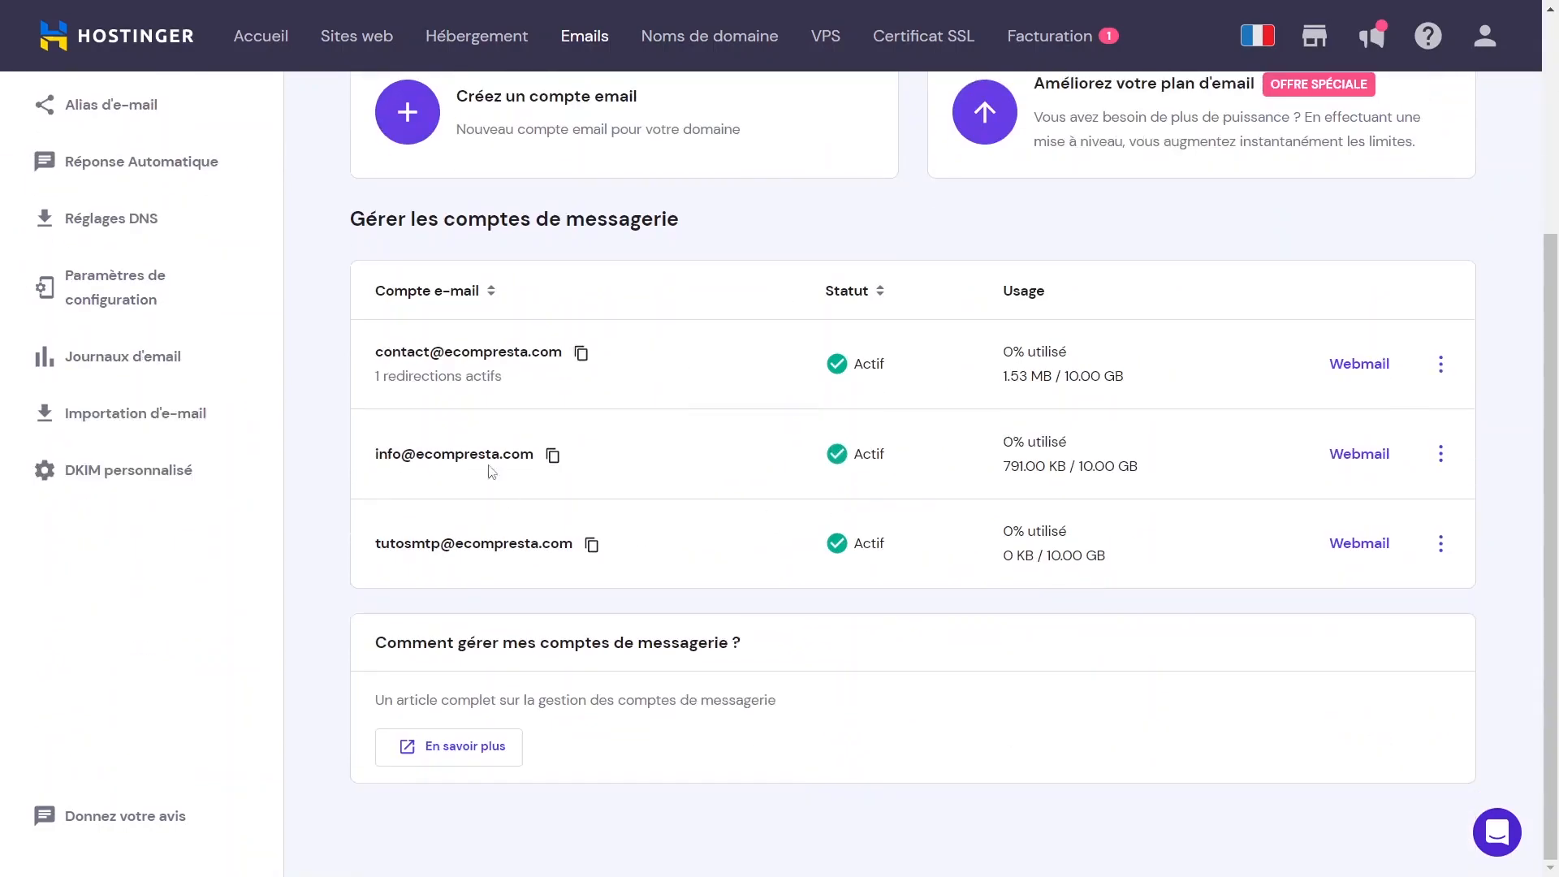
pyautogui.moveTo(376, 351); pyautogui.dragTo(568, 351)
pyautogui.click(474, 348)
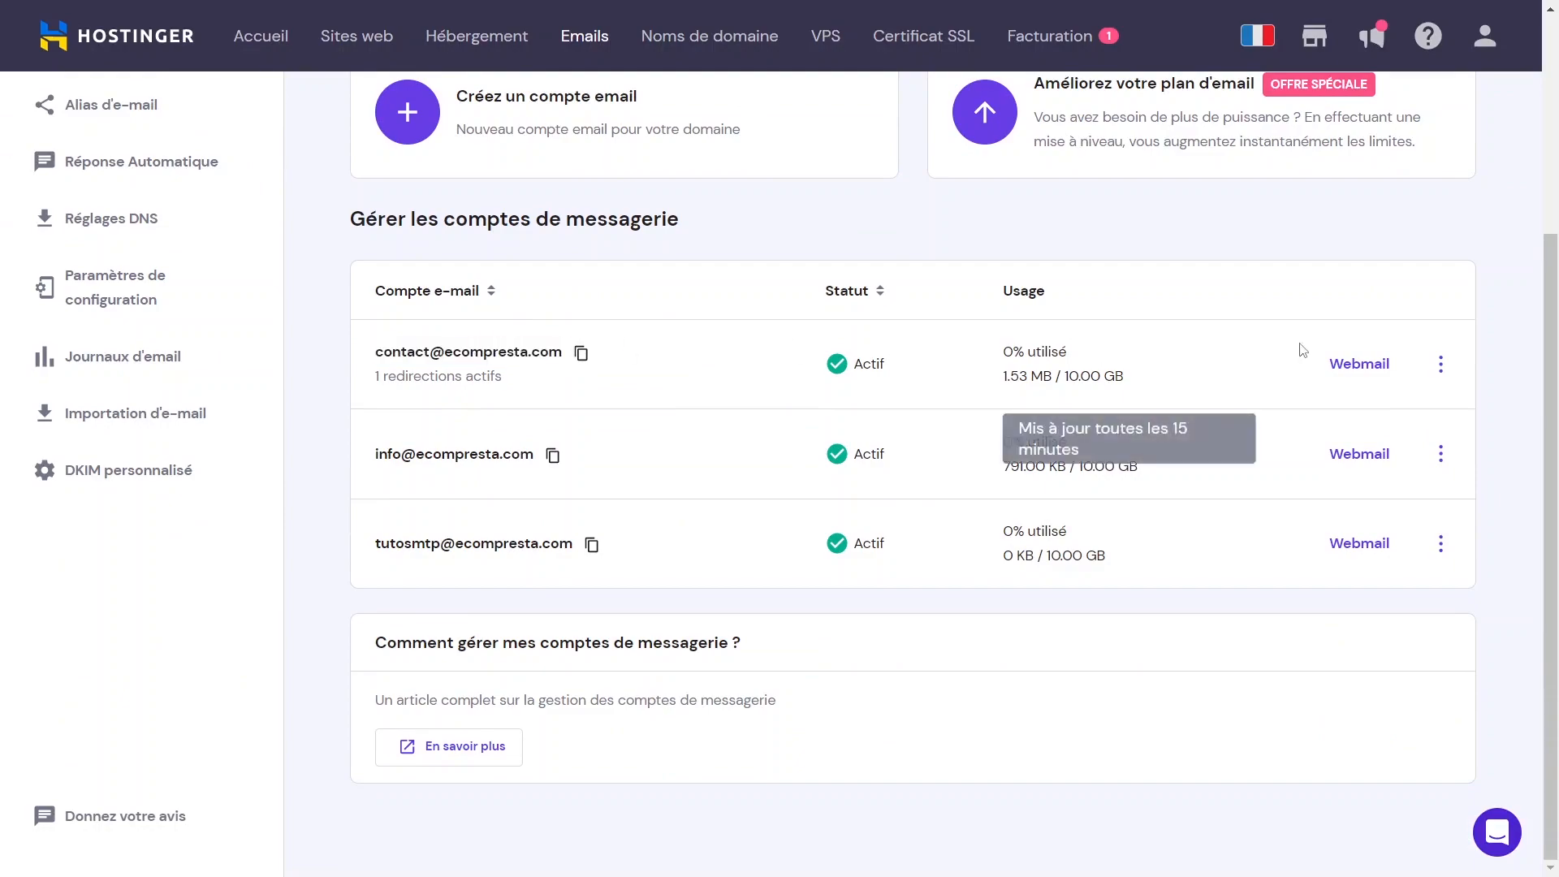
pyautogui.click(1356, 363)
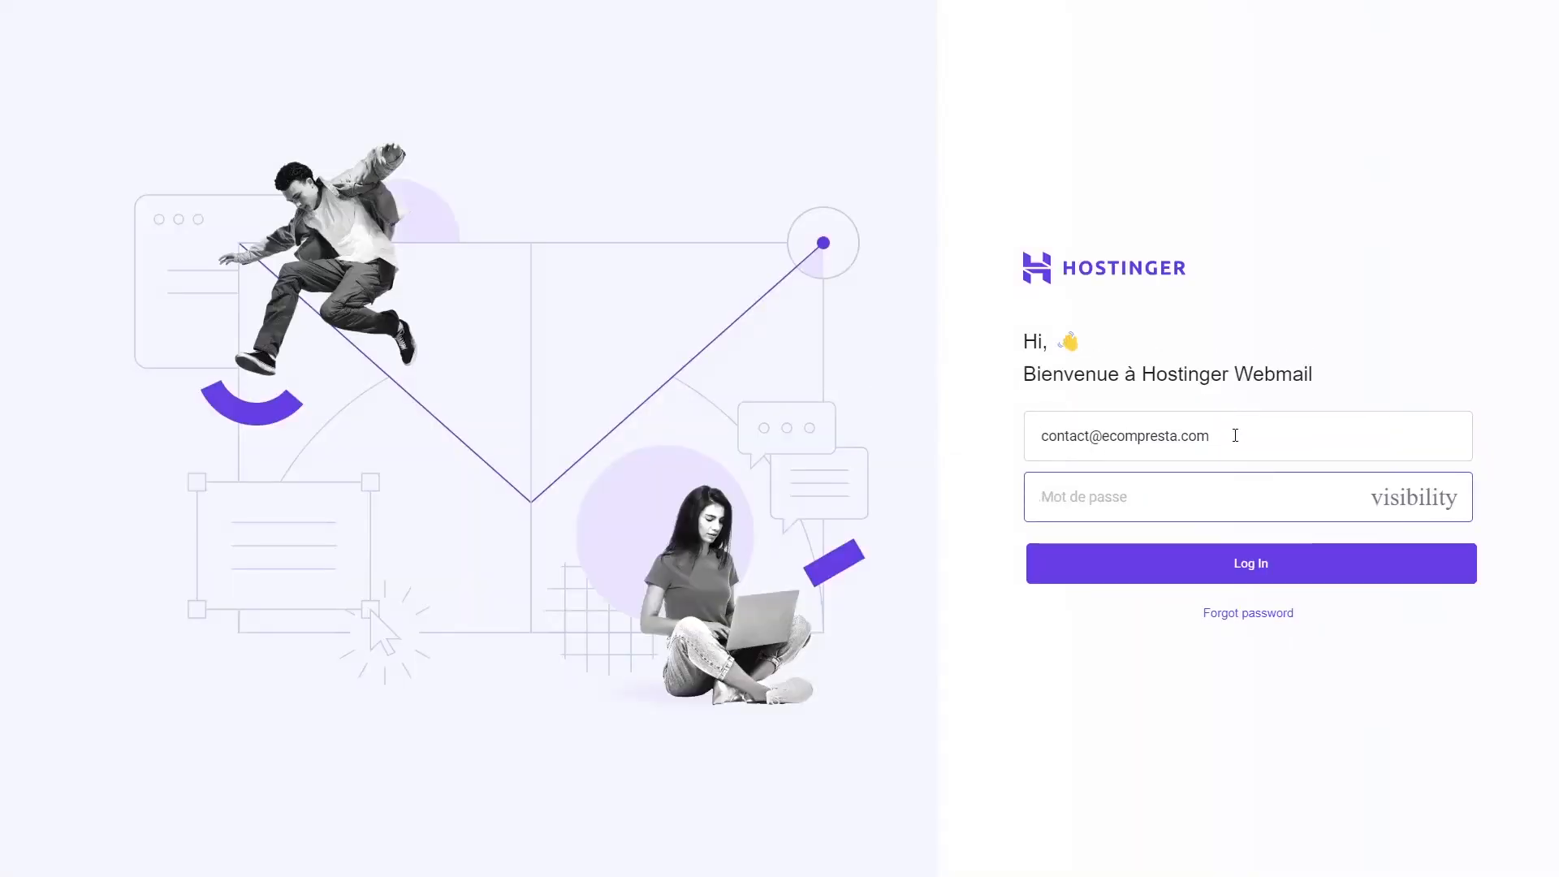
pyautogui.click(1235, 435)
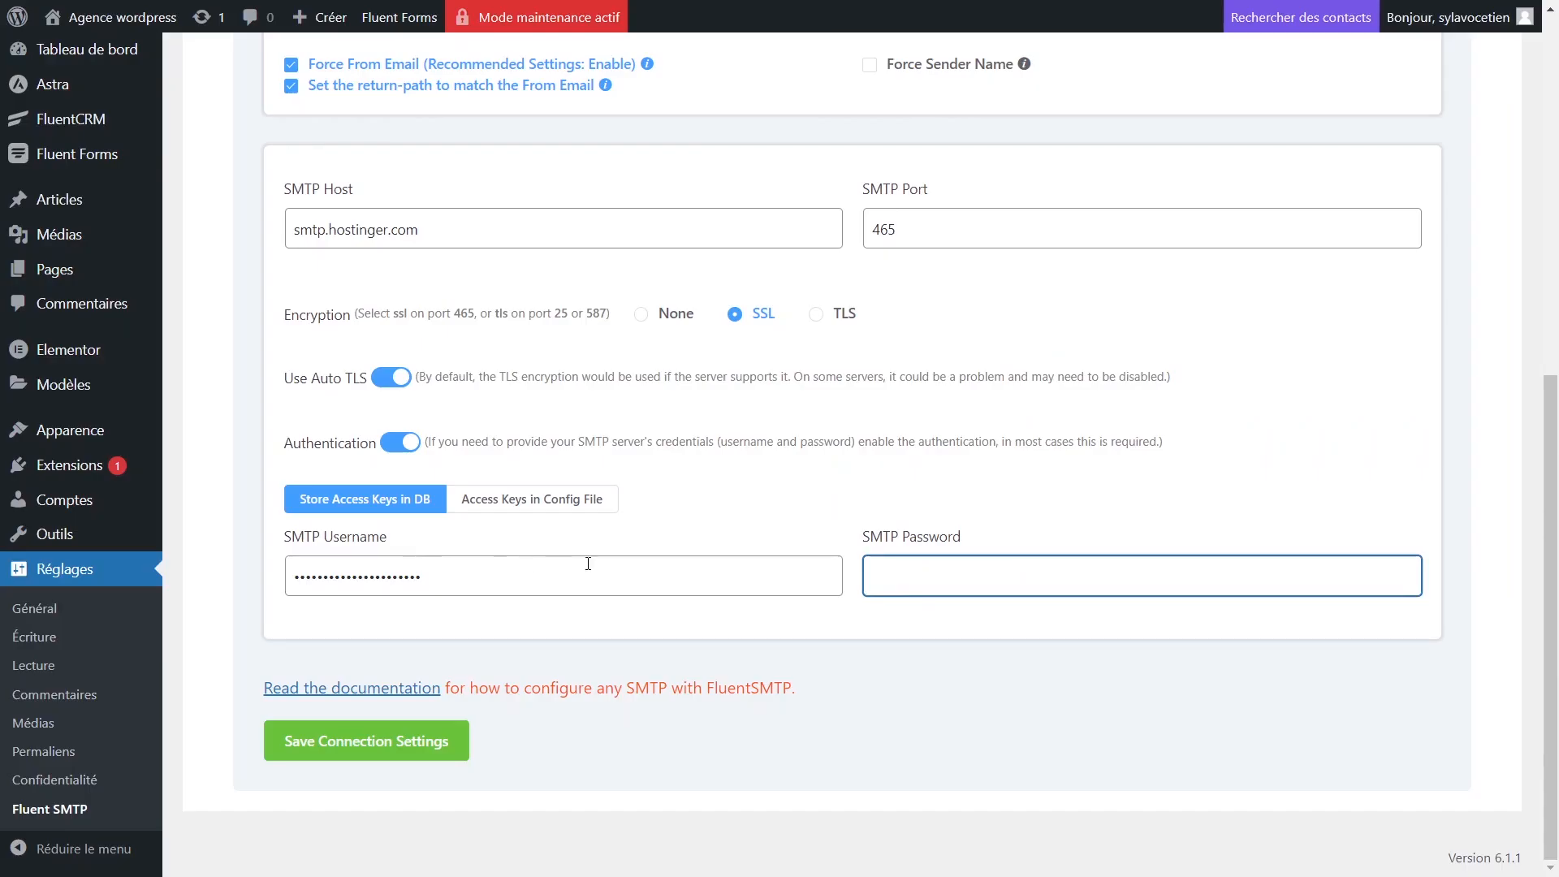
# Paste the mailbox password and save the smtp.hostinger.com SSL connection, declining the browser password prompt.
pyautogui.hotkey('ctrl', 'v')
pyautogui.click(400, 742)
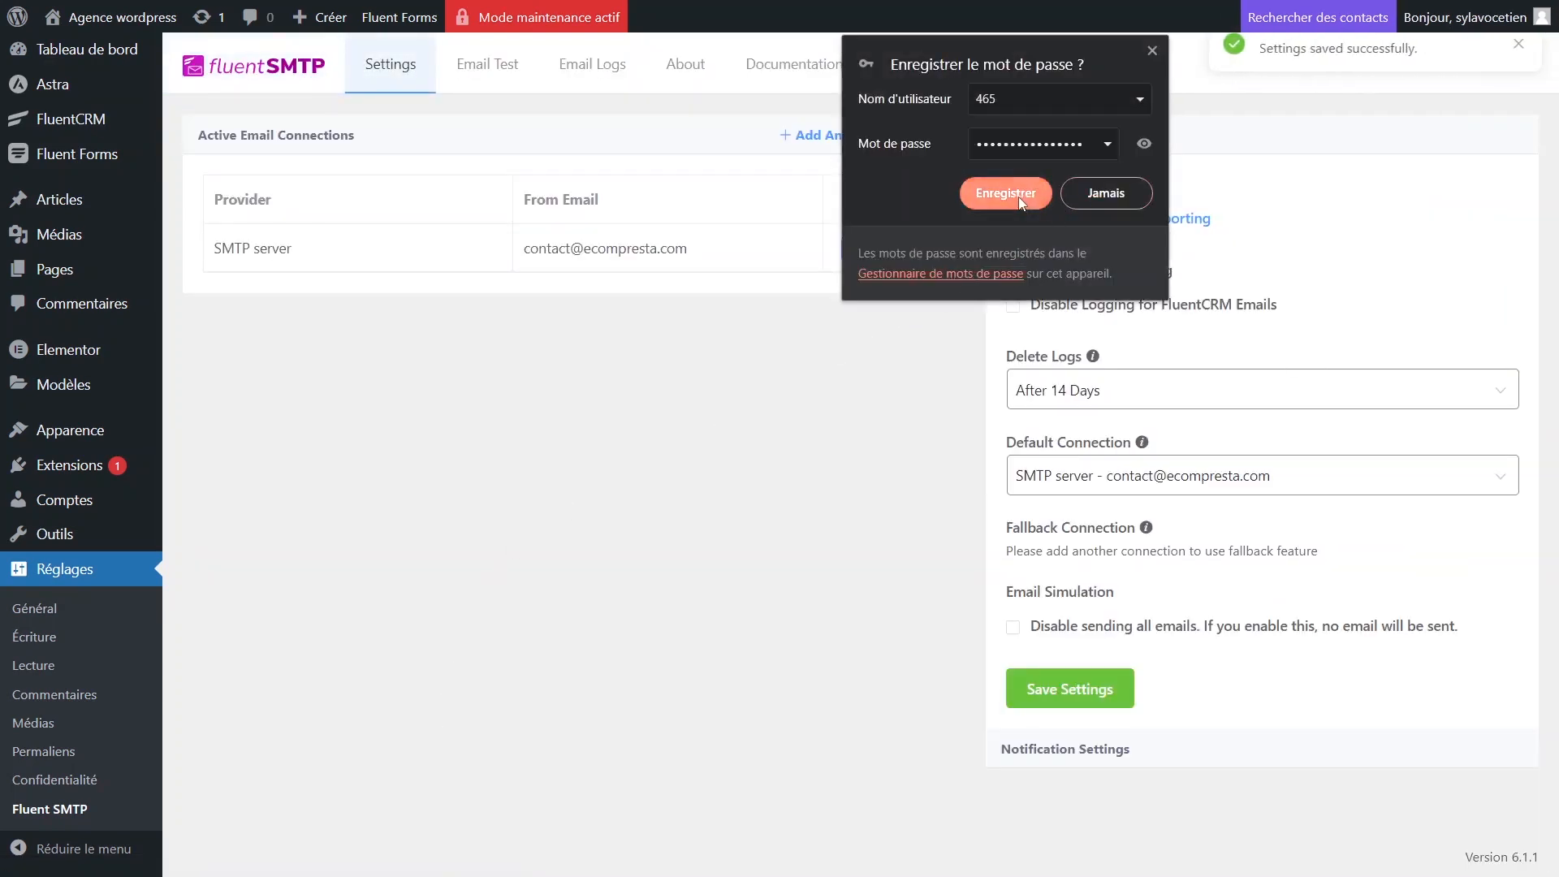
pyautogui.click(1104, 191)
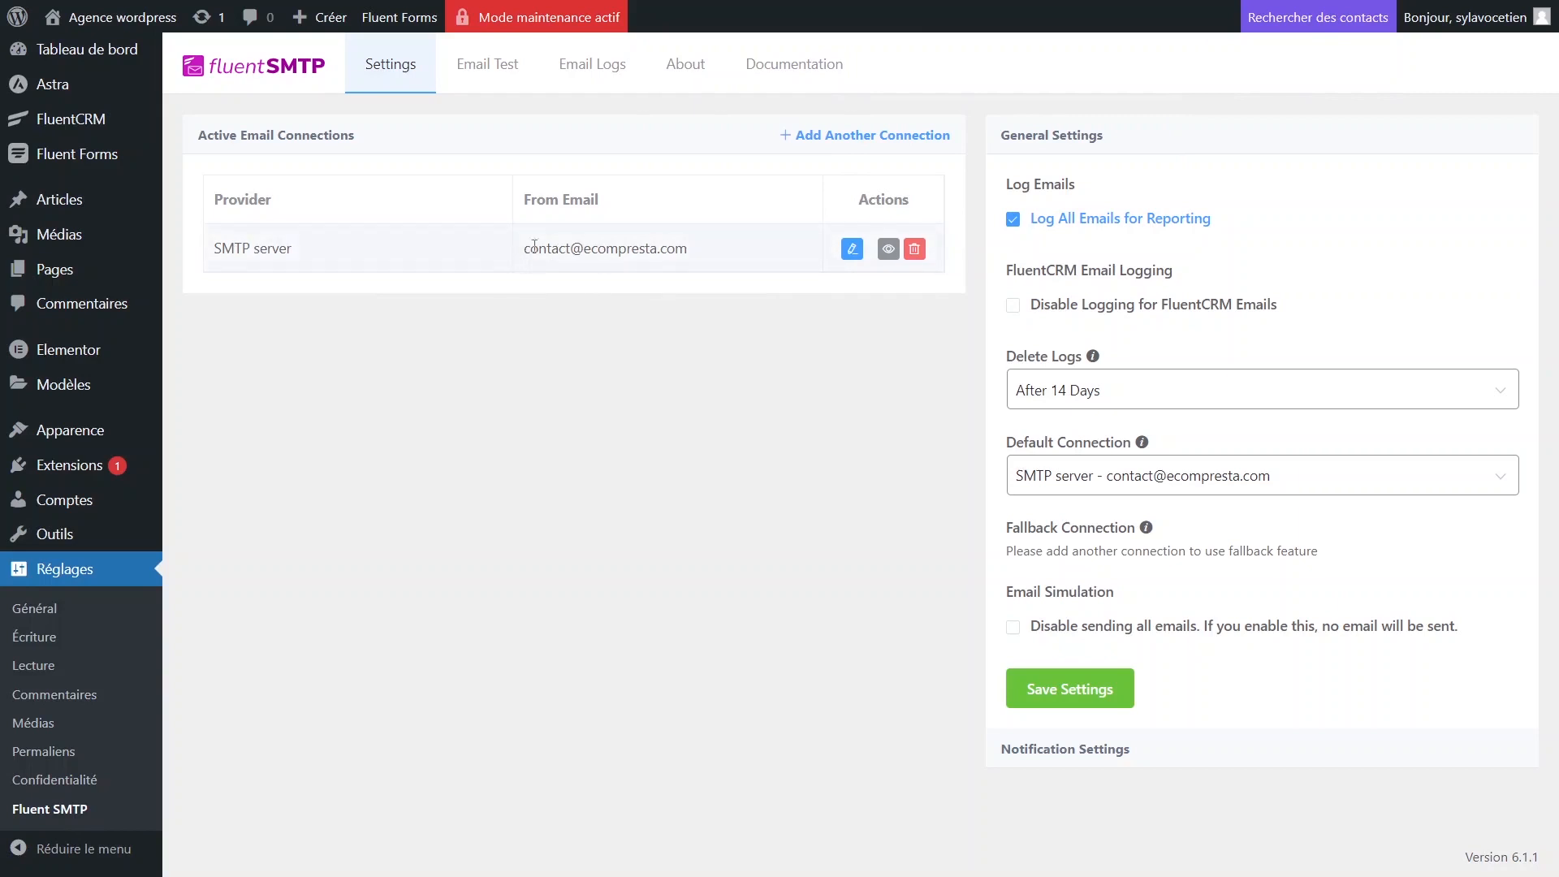
pyautogui.moveTo(524, 248); pyautogui.dragTo(734, 252)
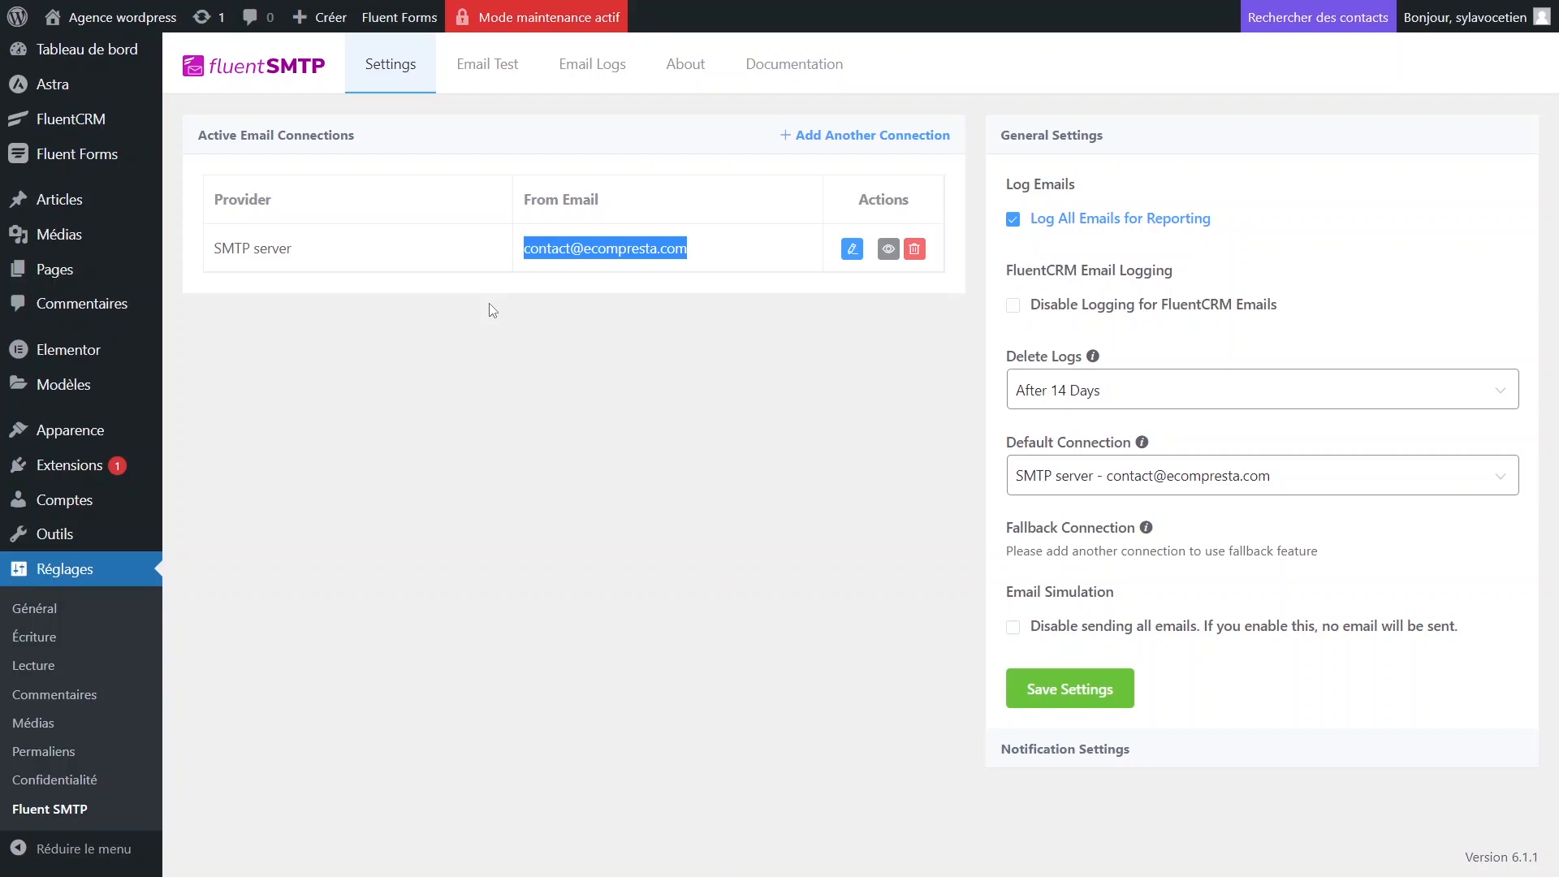
pyautogui.click(497, 81)
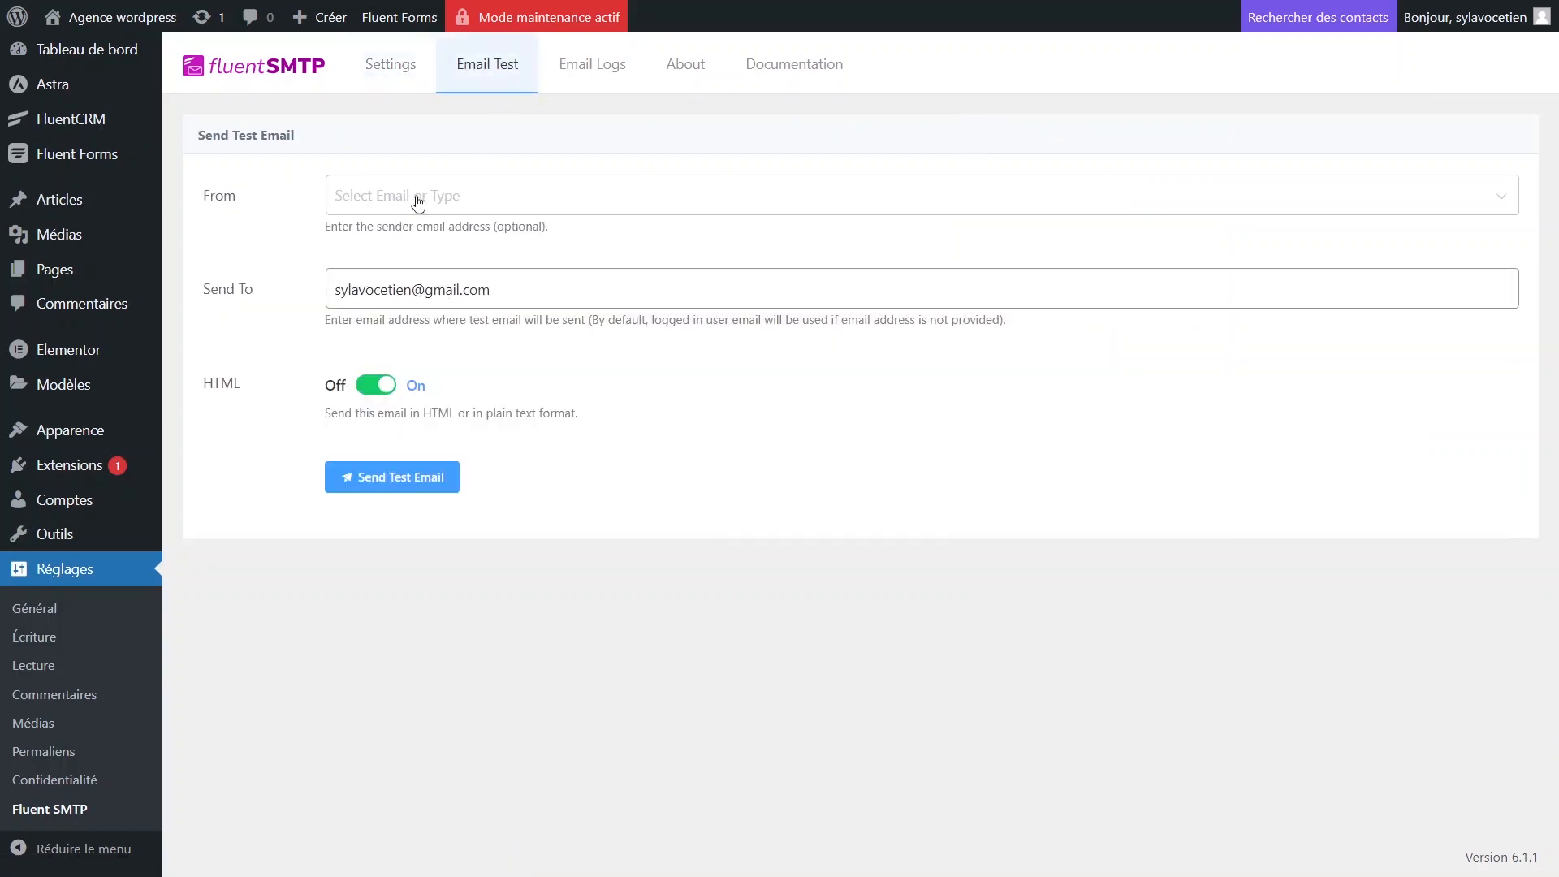
# Send a test email from the contact mailbox address and check the success message.
pyautogui.click(390, 199)
pyautogui.click(400, 222)
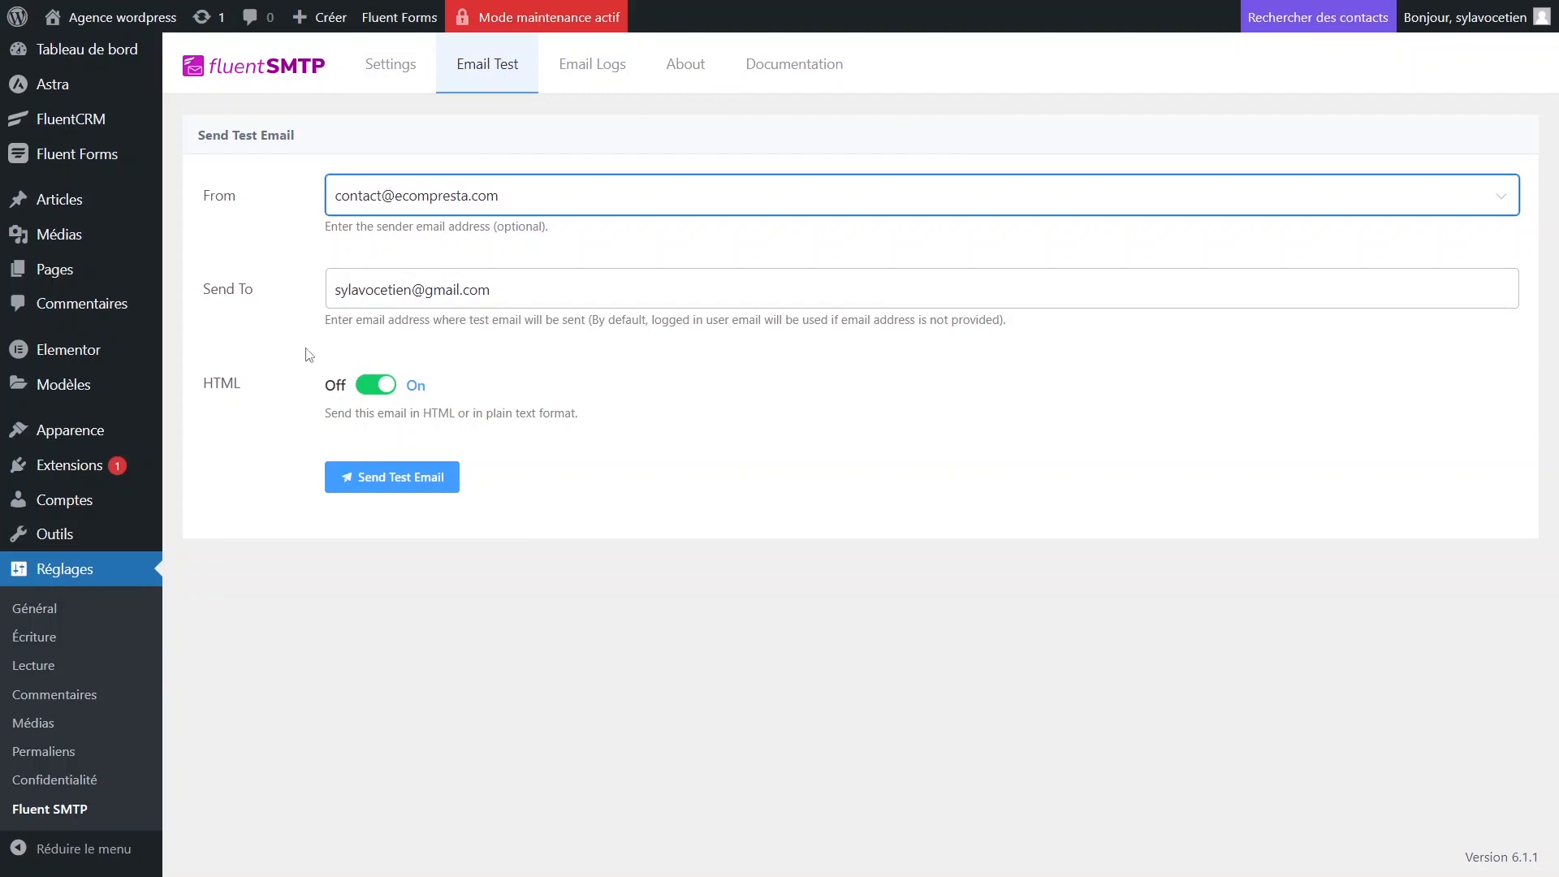
pyautogui.click(366, 486)
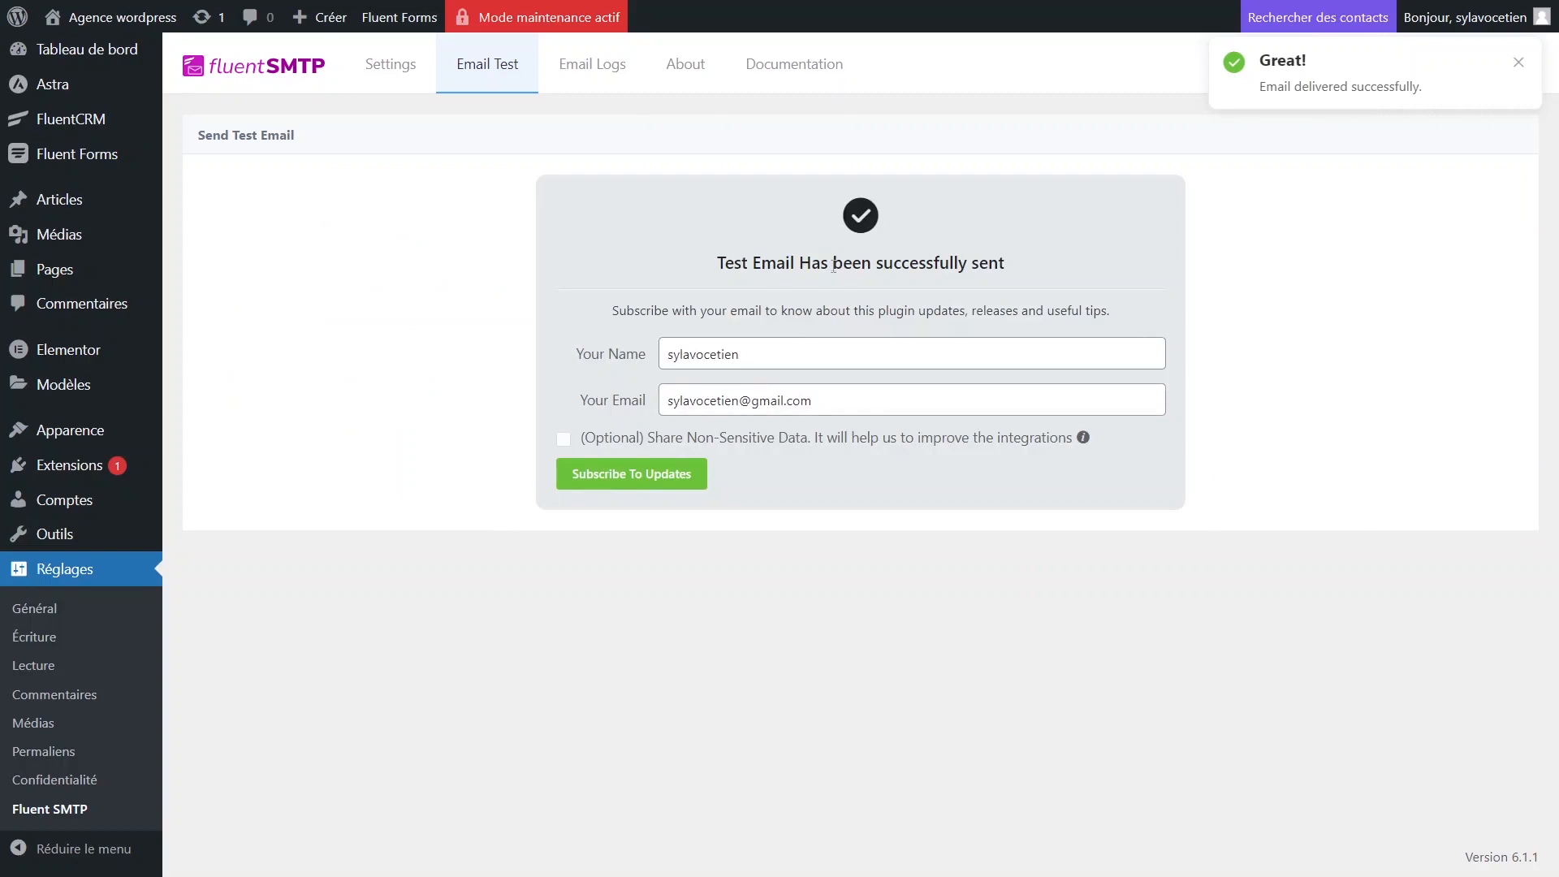
pyautogui.moveTo(717, 262); pyautogui.dragTo(1047, 268)
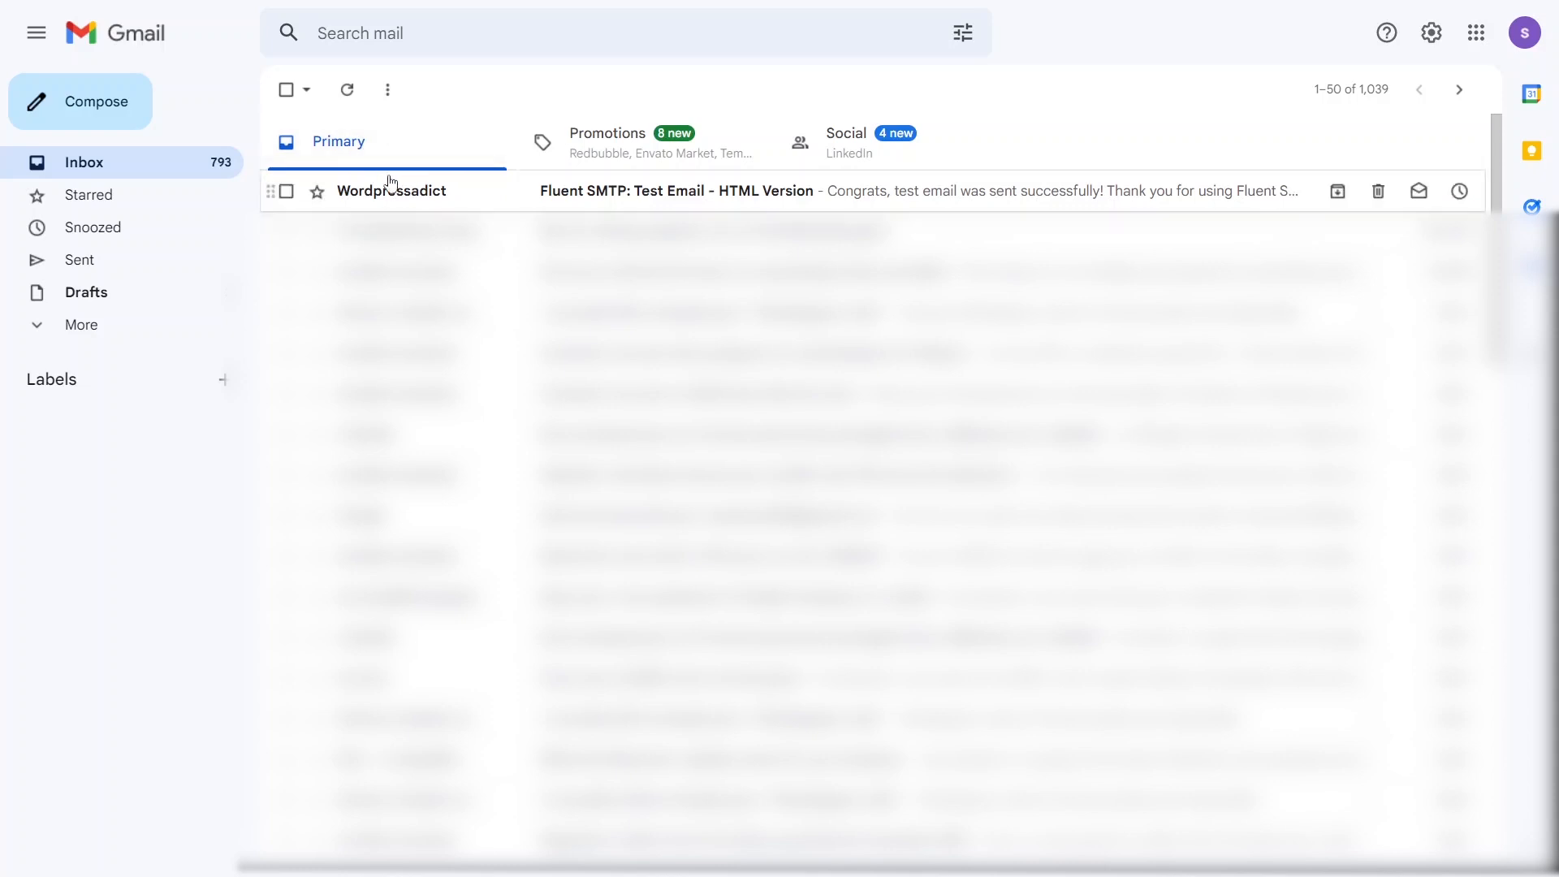
# Read the 'Fluent SMTP: Test Email' message in the Gmail inbox, then switch back to WordPress.
pyautogui.moveTo(379, 201)
pyautogui.click(405, 205)
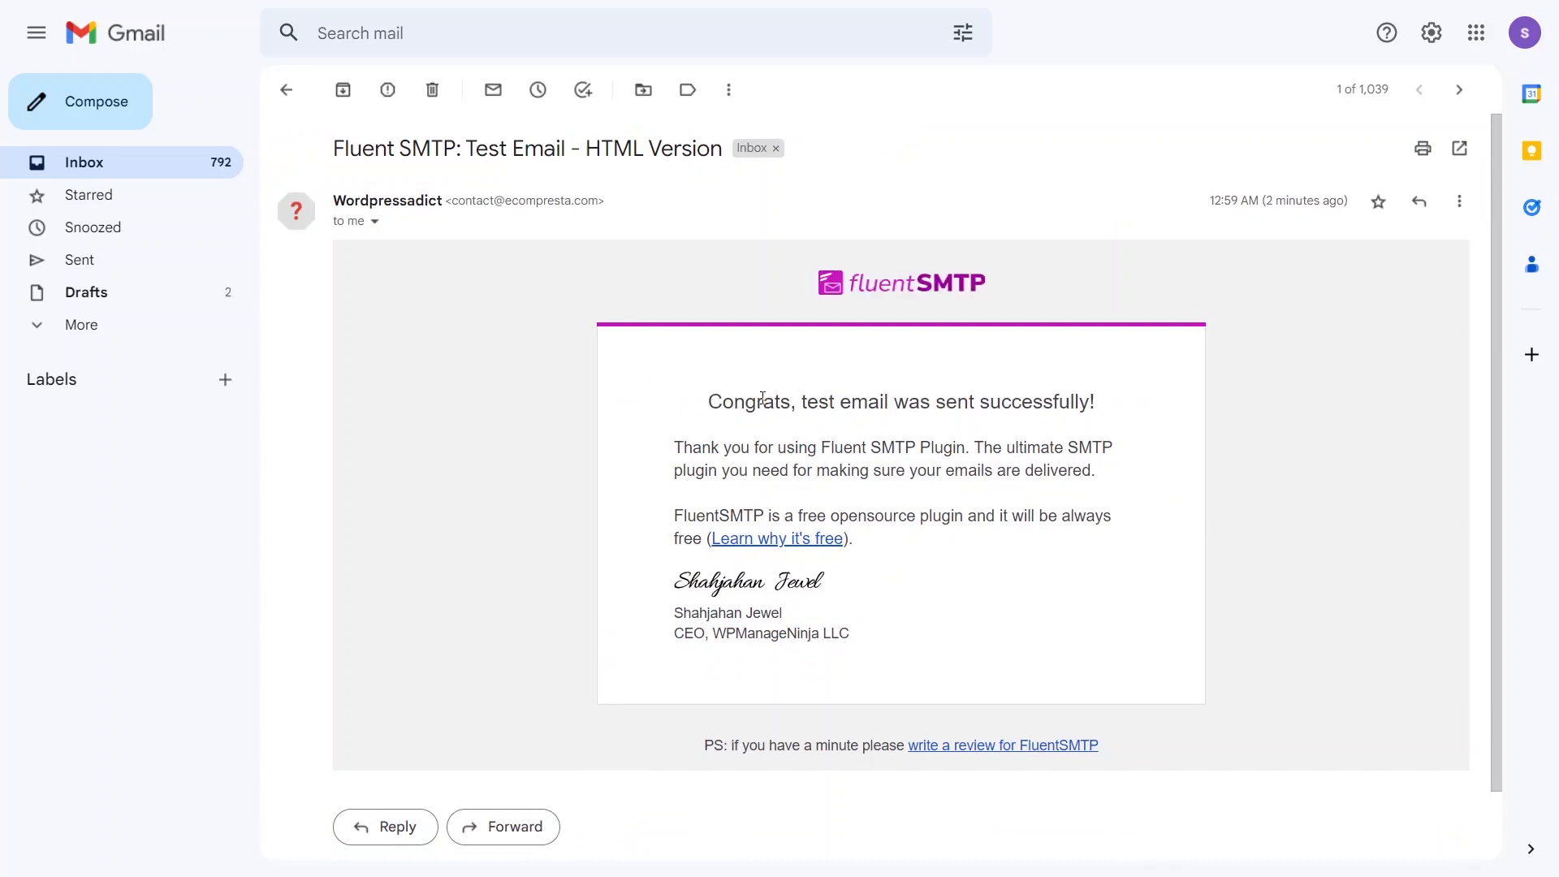
pyautogui.moveTo(847, 403); pyautogui.dragTo(1125, 415)
pyautogui.click(988, 408)
pyautogui.scroll(-2, 800, 476)
pyautogui.scroll(2, 796, 487)
pyautogui.click(139, 161)
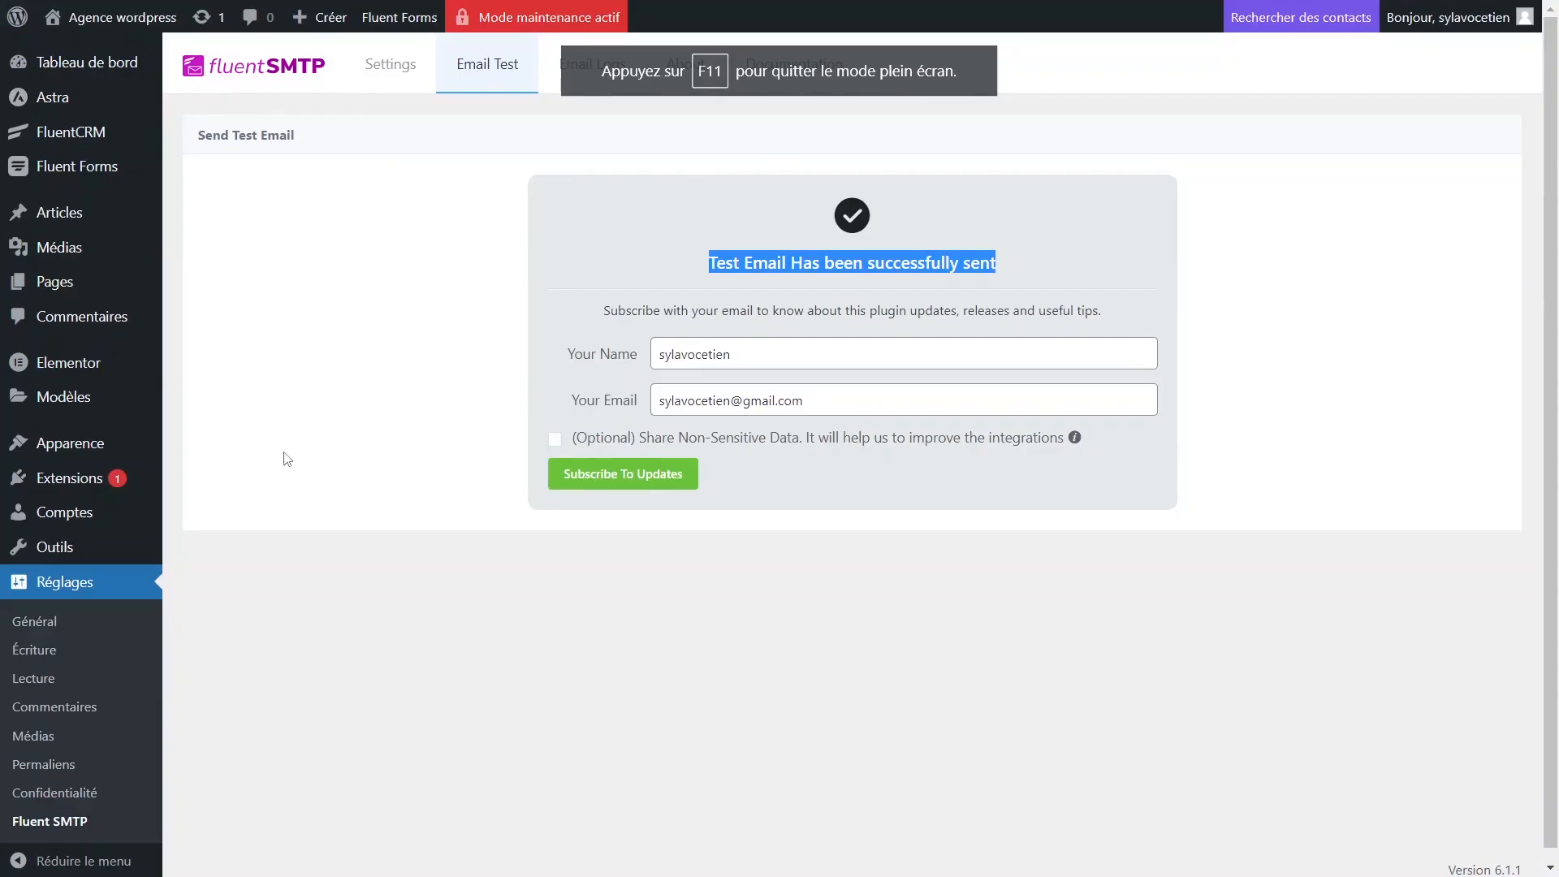
pyautogui.click(479, 679)
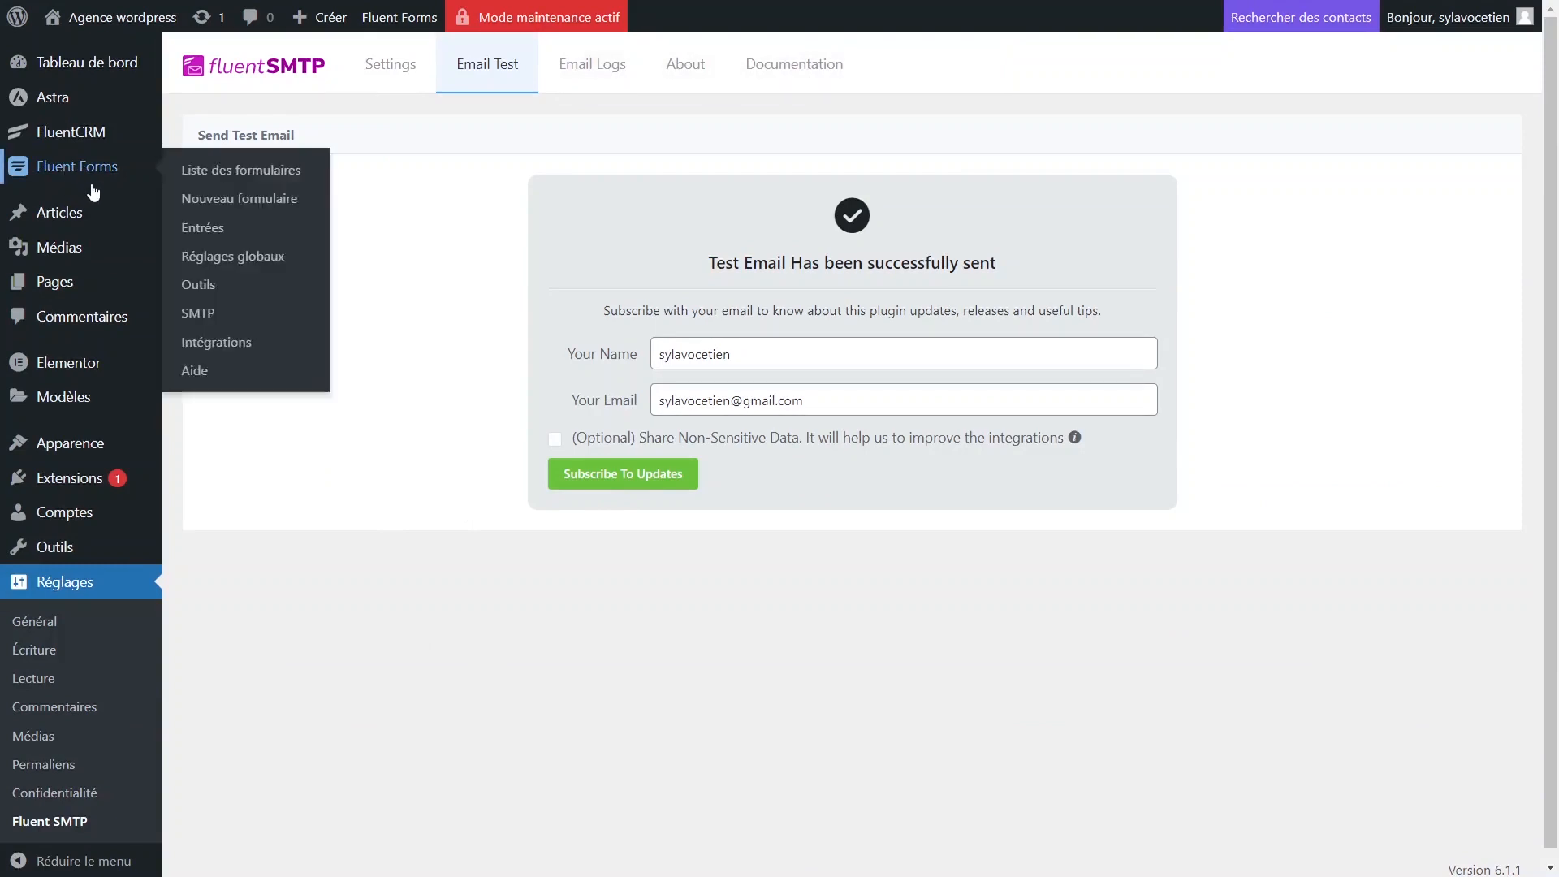
# Open FluentCRM's Réglages entreprise and check company name WordpressAddict and the admin email address.
pyautogui.moveTo(73, 135)
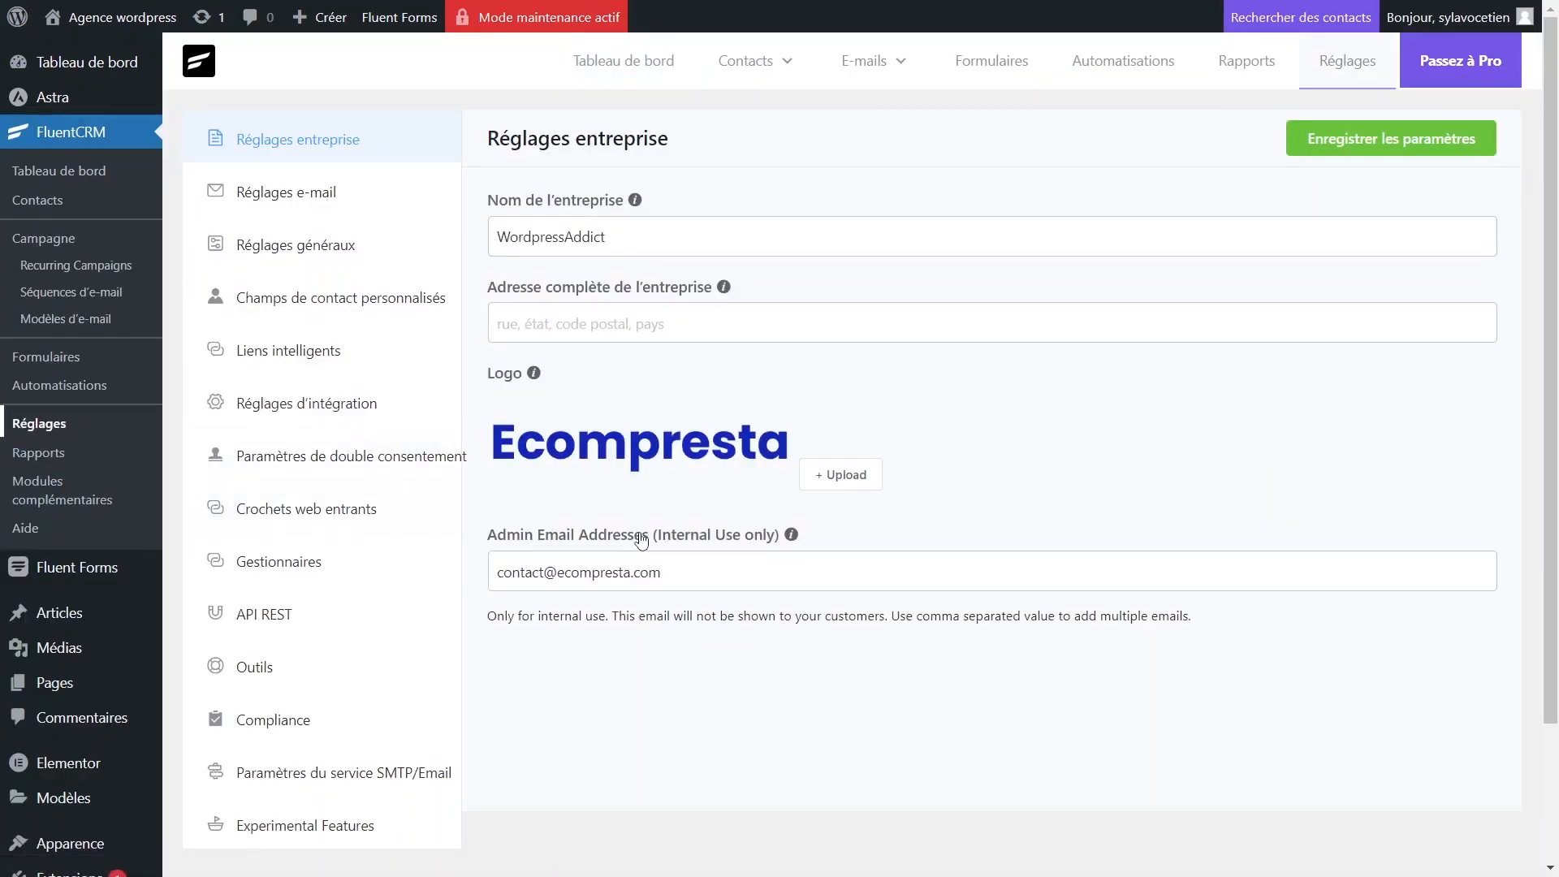
pyautogui.tripleClick(646, 575)
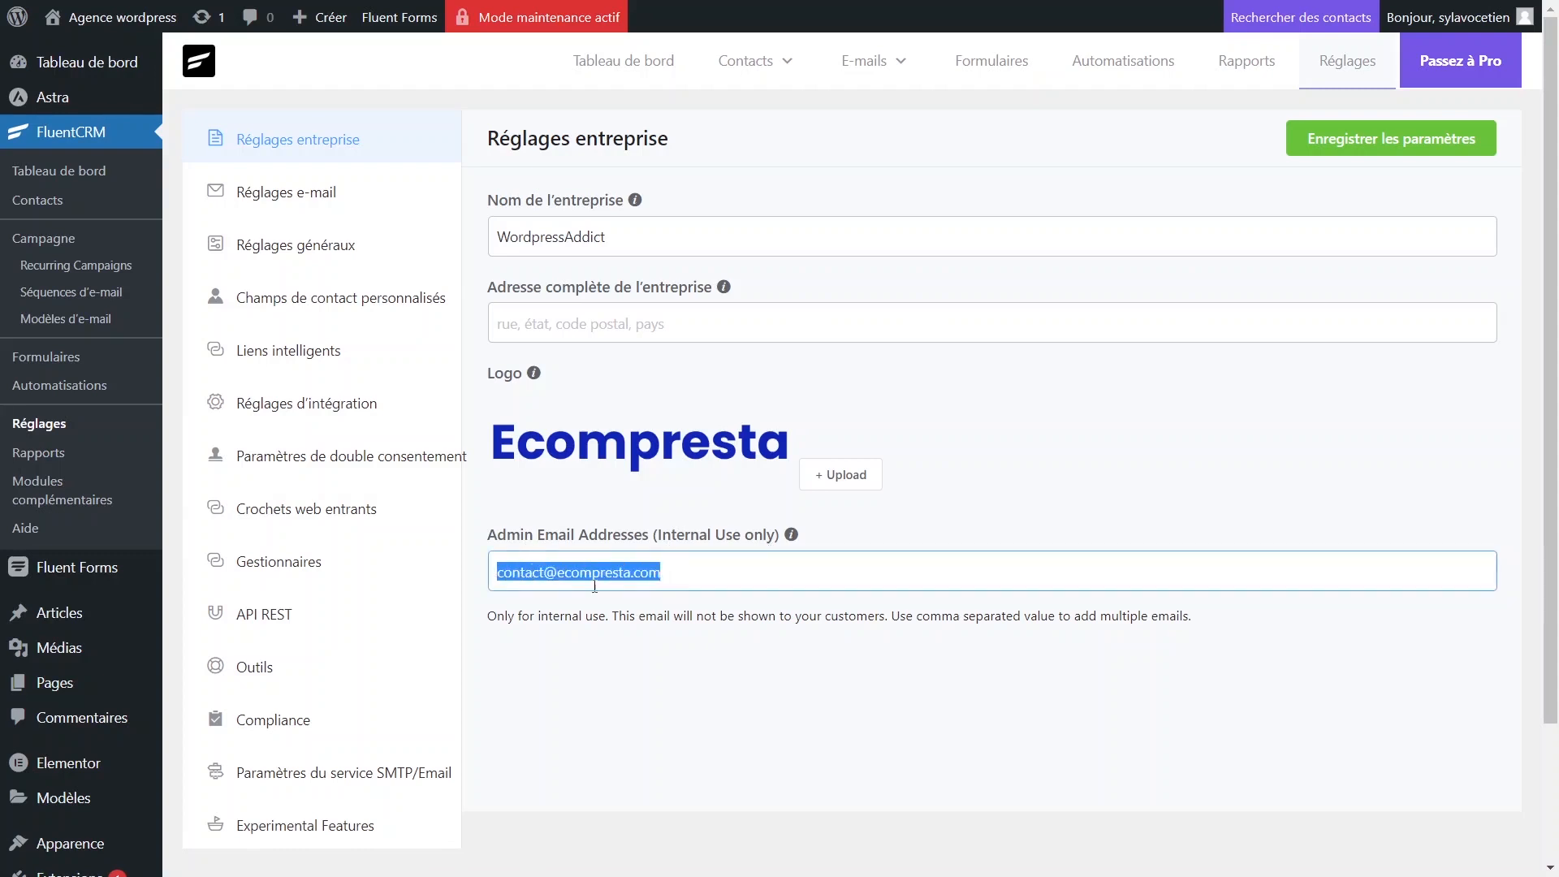
pyautogui.click(578, 577)
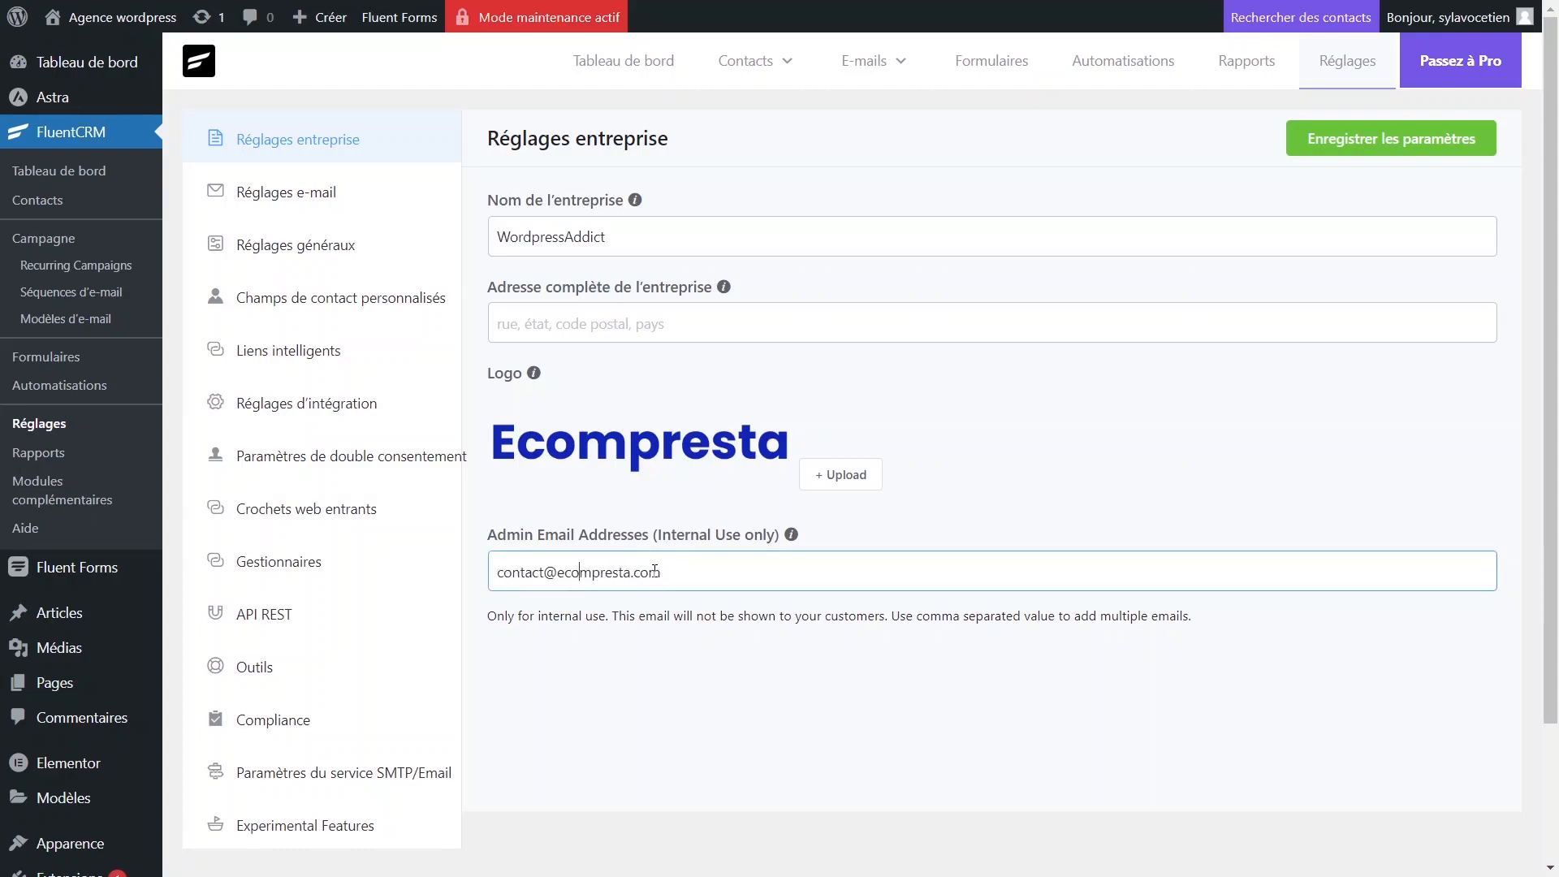
pyautogui.scroll(-5, 793, 626)
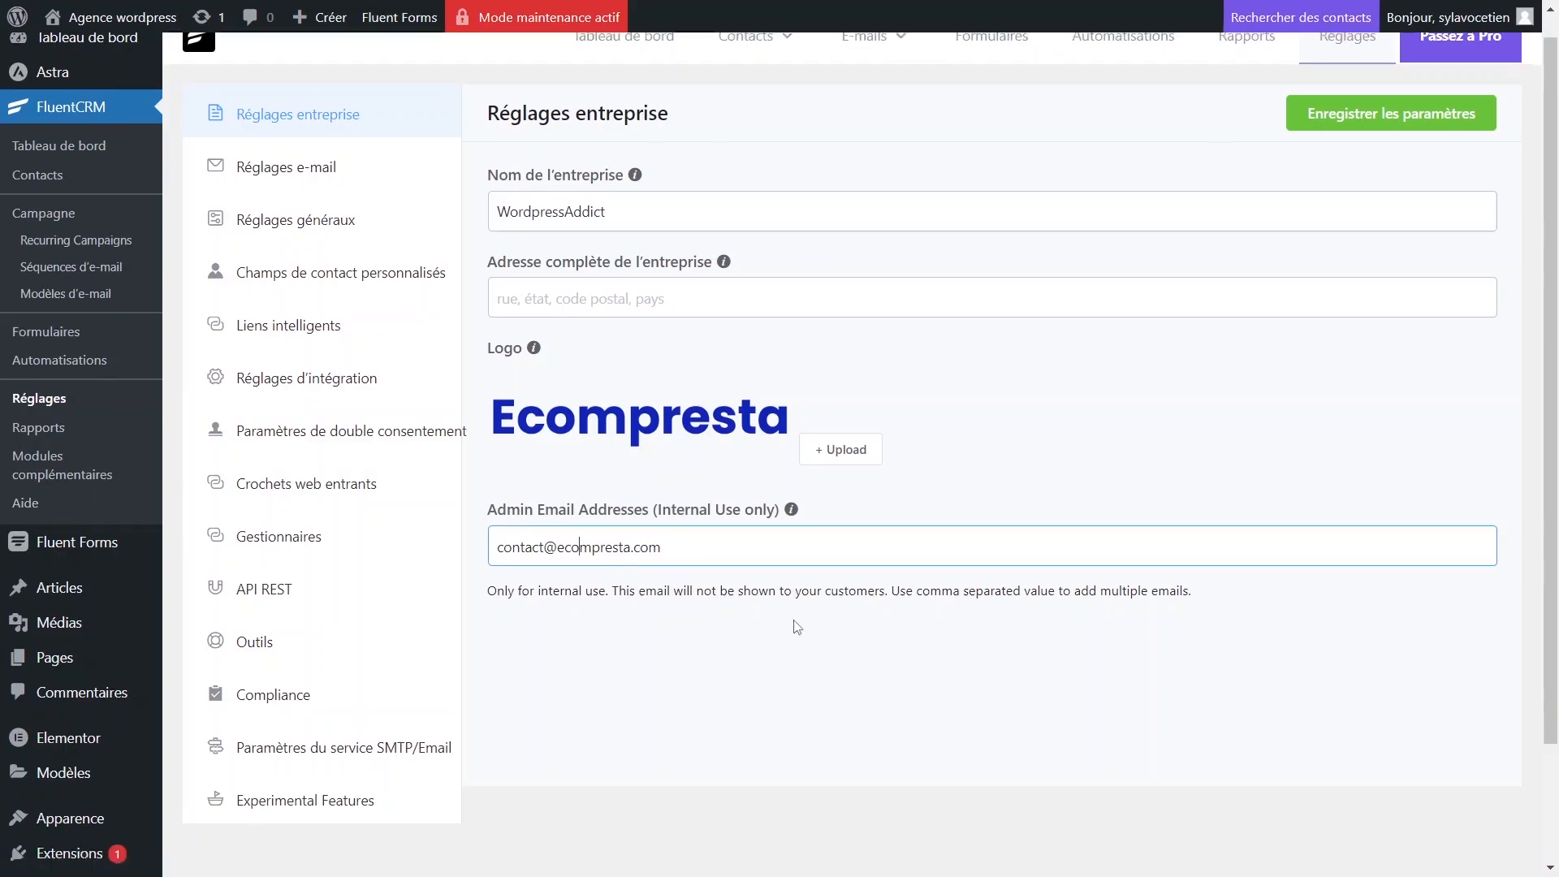
pyautogui.scroll(3, 713, 498)
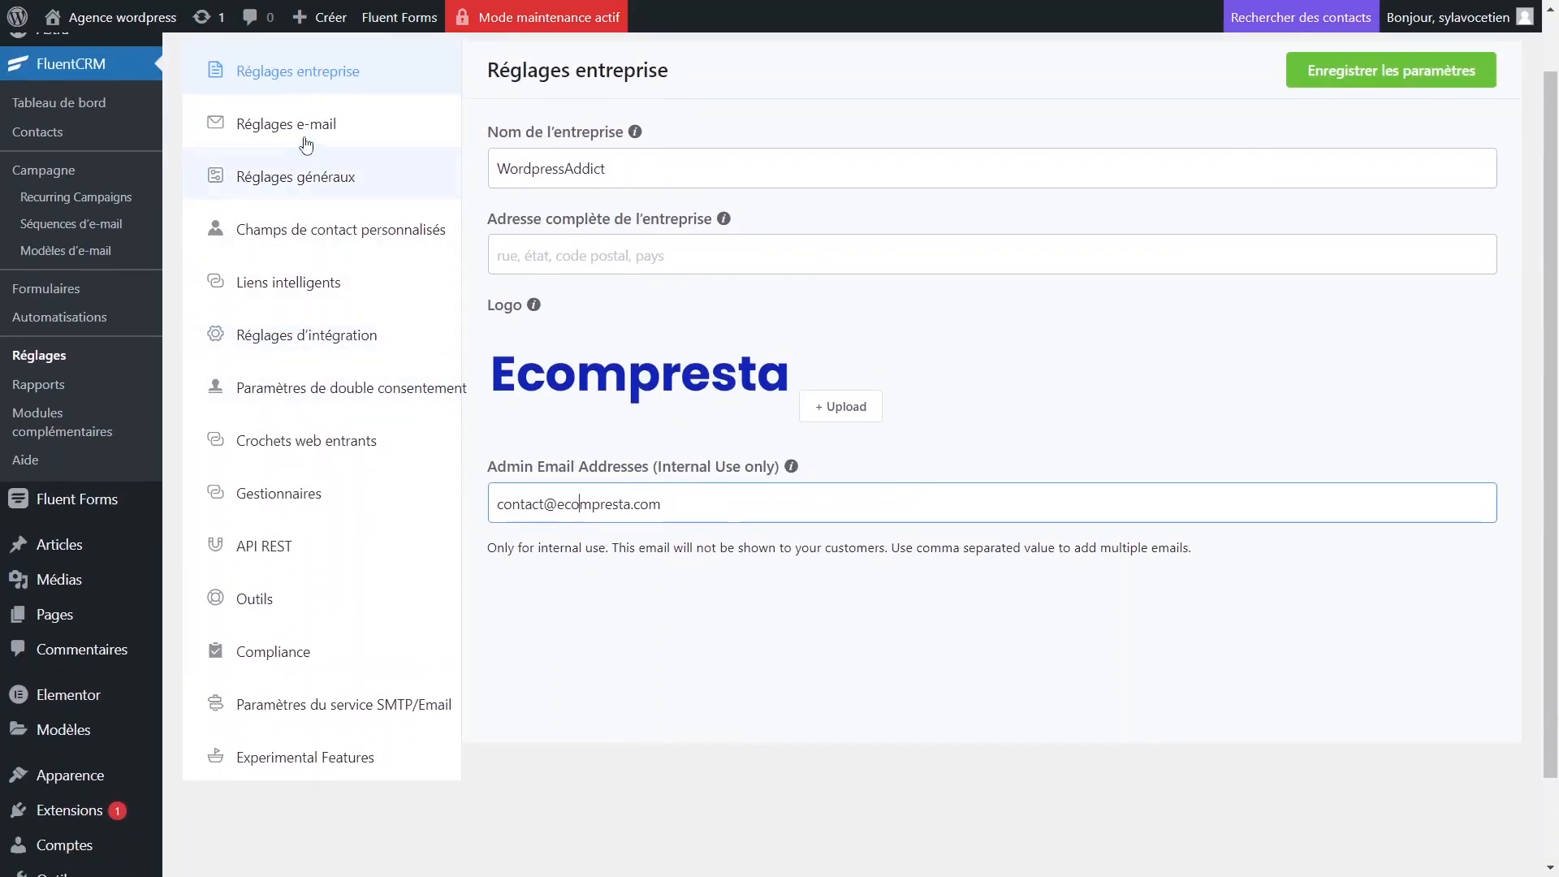
# In FluentCRM e-mail settings, set sender name Wordpressaddict and the contact mailbox as sender address.
pyautogui.click(357, 132)
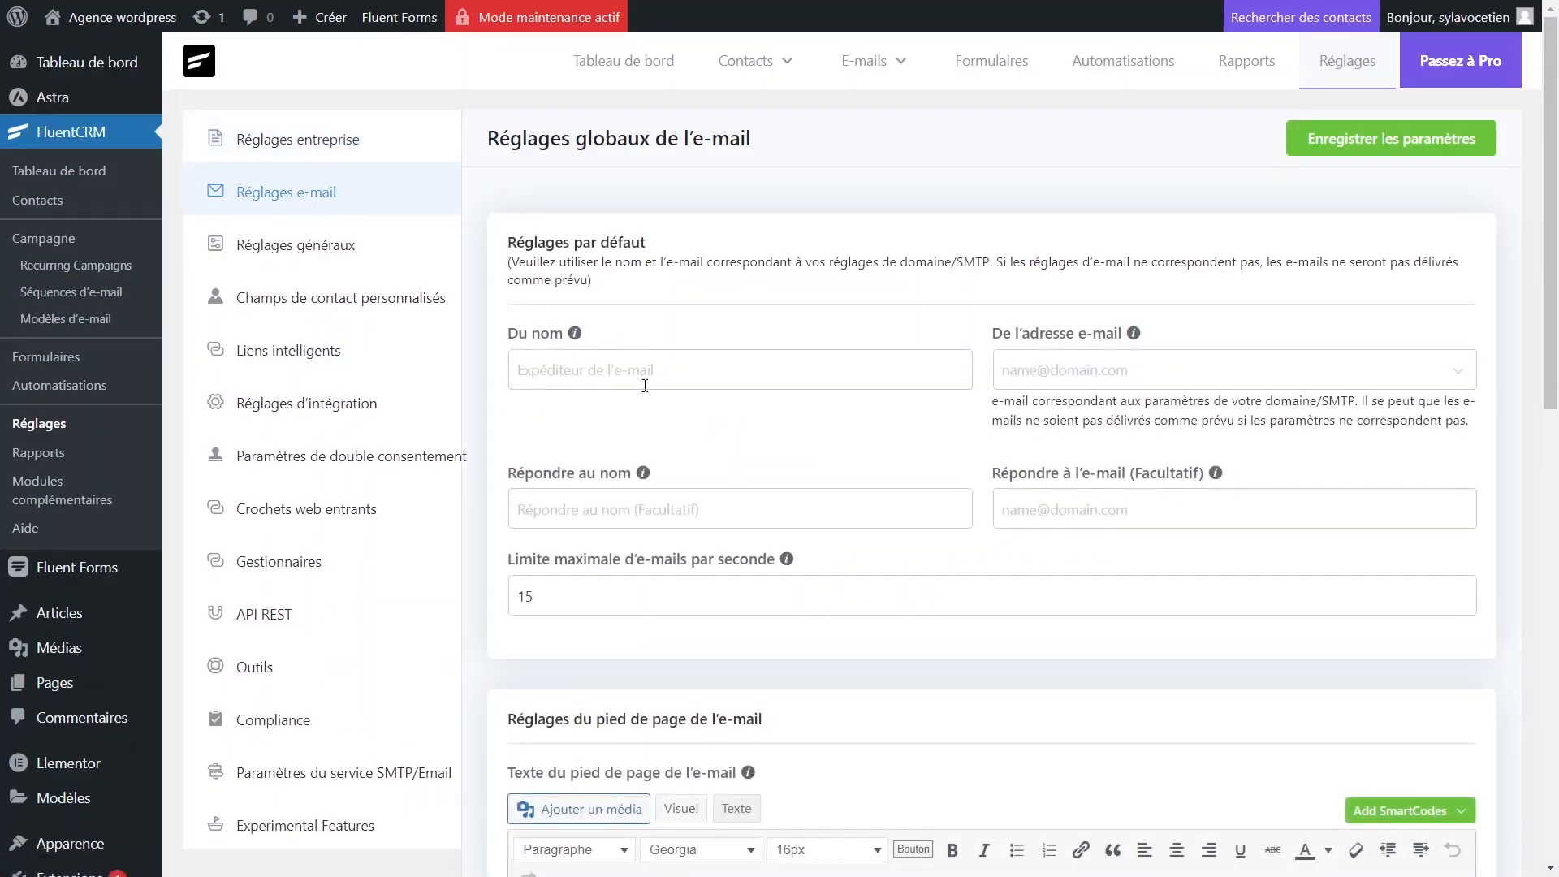
pyautogui.click(667, 381)
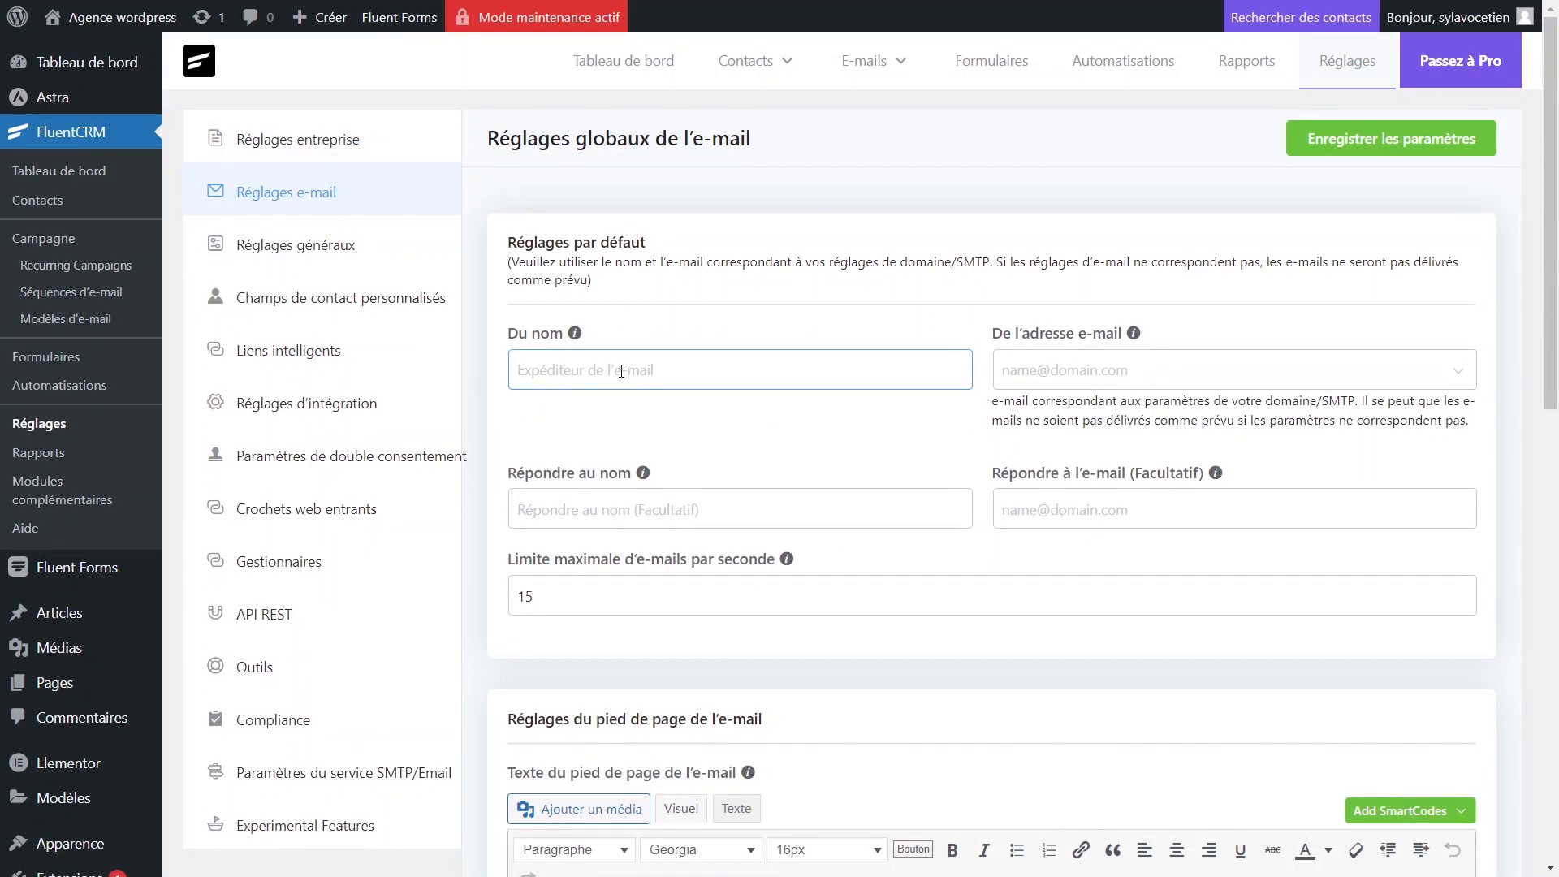
pyautogui.write('Wordpressaddict')
pyautogui.click(1100, 371)
pyautogui.click(1092, 421)
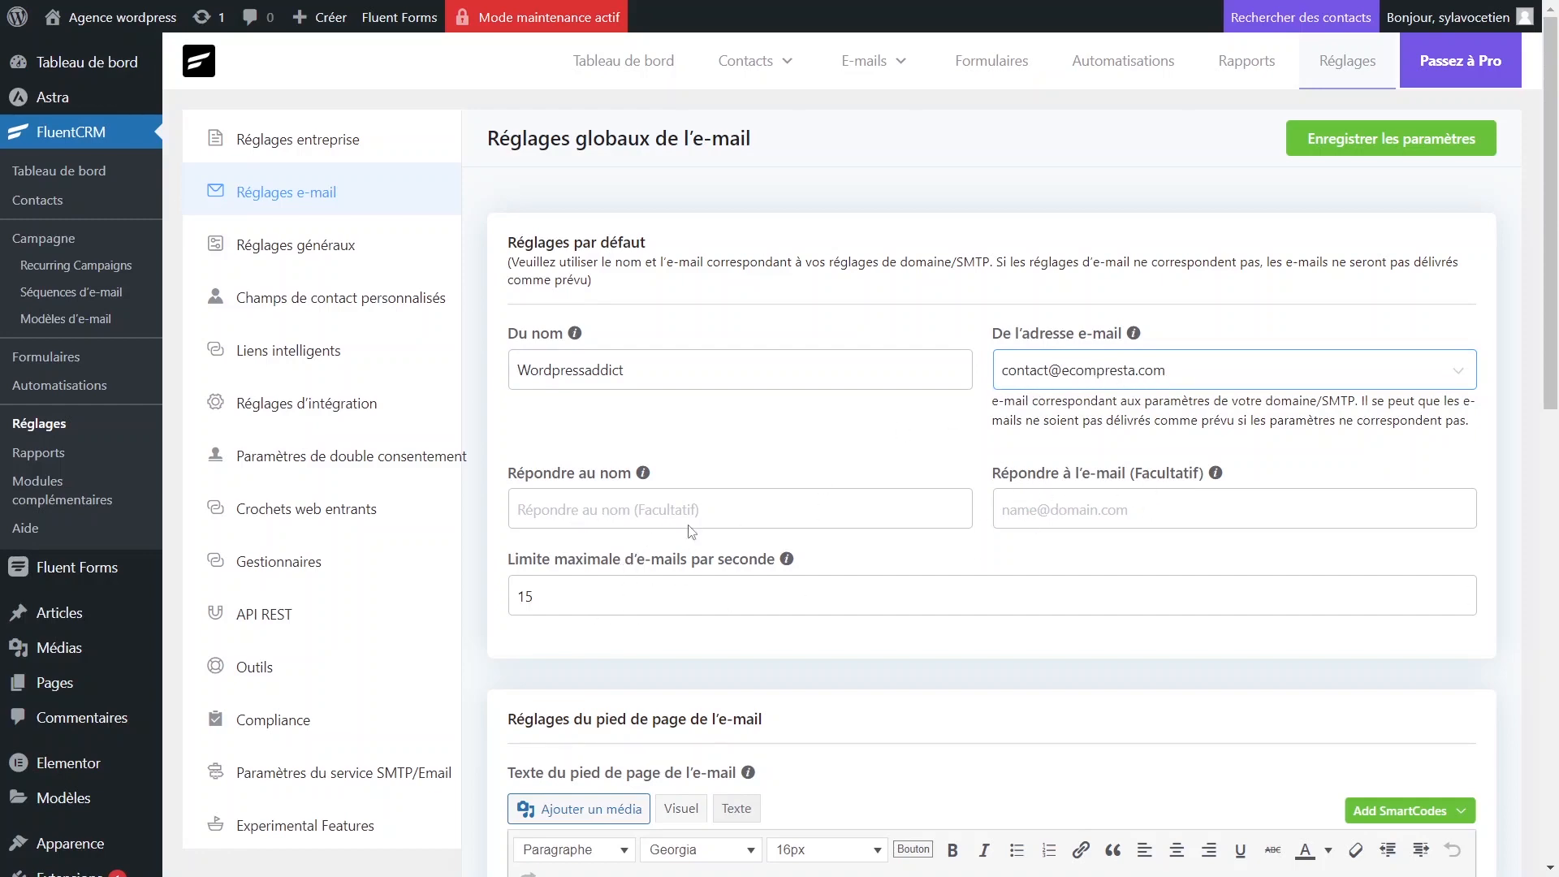
# Edit the footer's business-name placeholder and Unsubscribe link URL, then view SMTP/Email service settings.
pyautogui.scroll(-3, 693, 532)
pyautogui.scroll(-2, 696, 446)
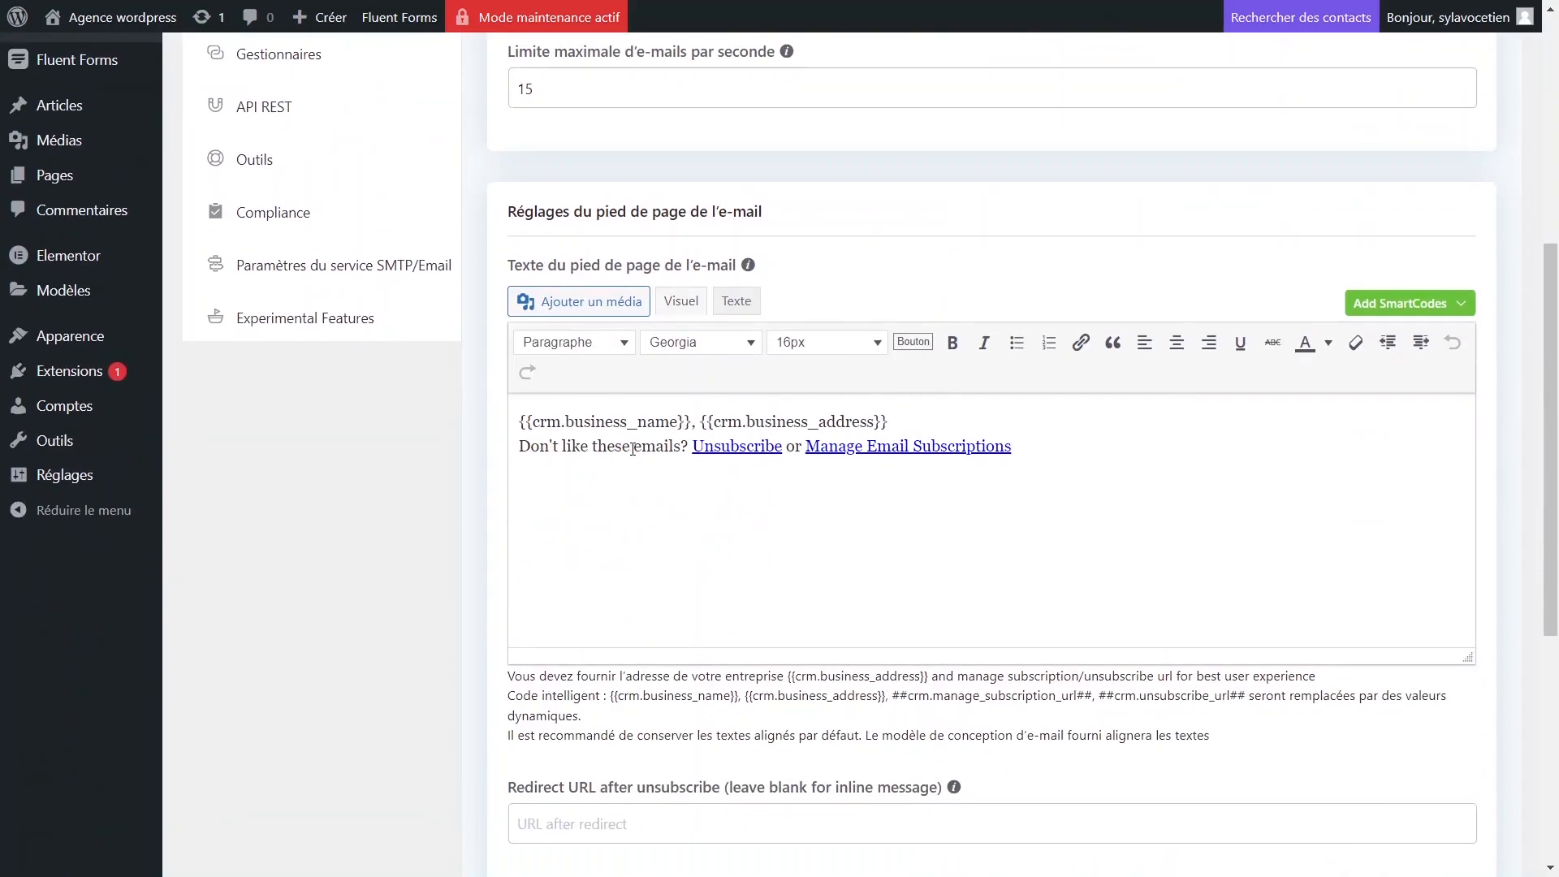
pyautogui.moveTo(533, 421); pyautogui.dragTo(862, 420)
pyautogui.click(714, 446)
pyautogui.click(732, 447)
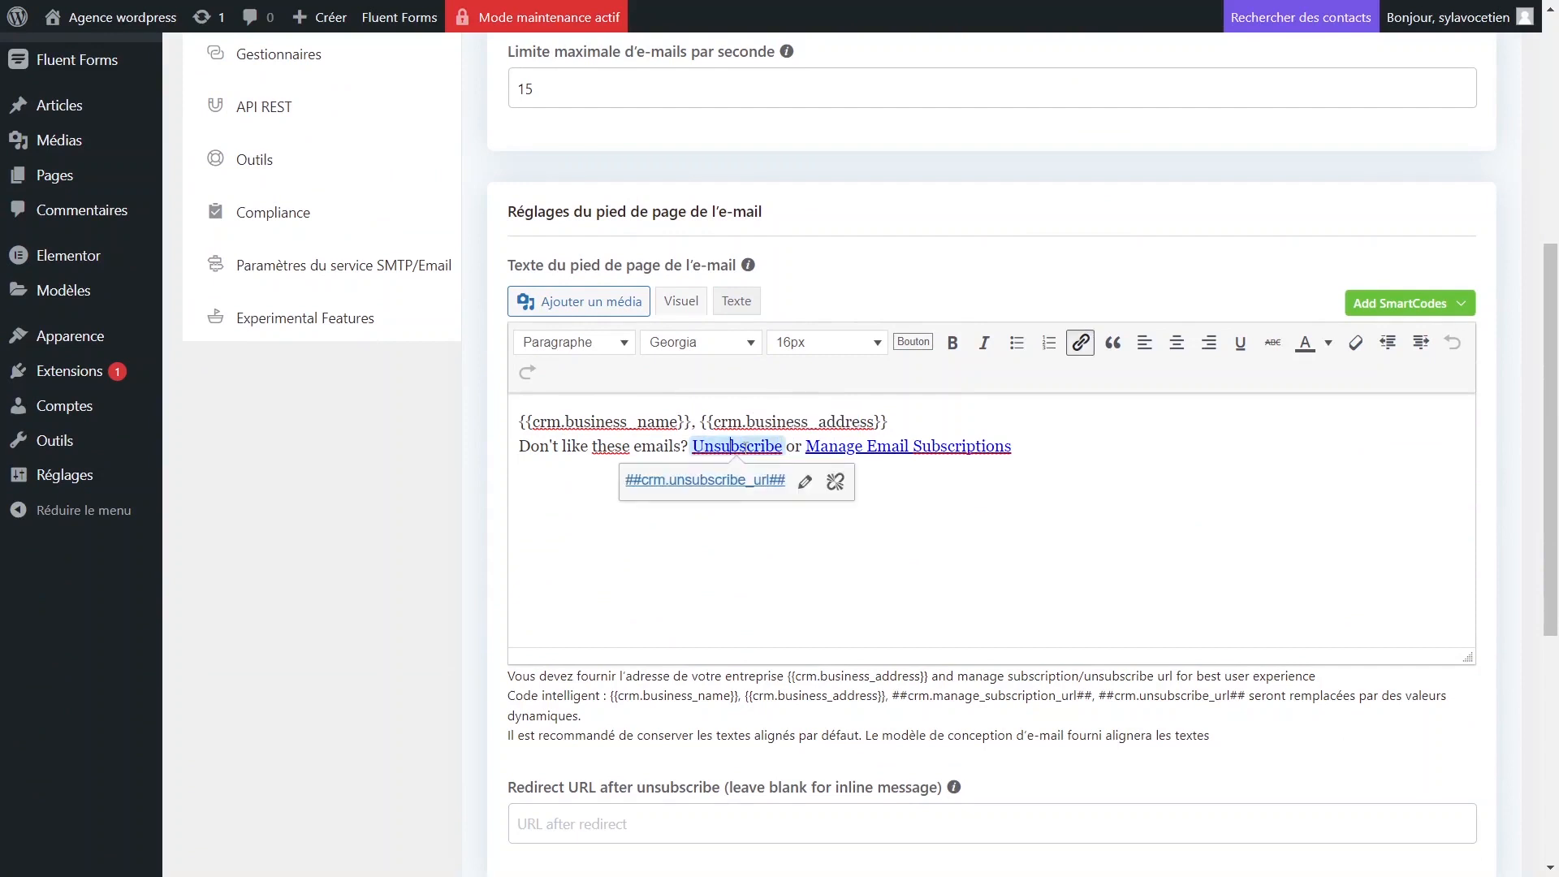
pyautogui.click(804, 482)
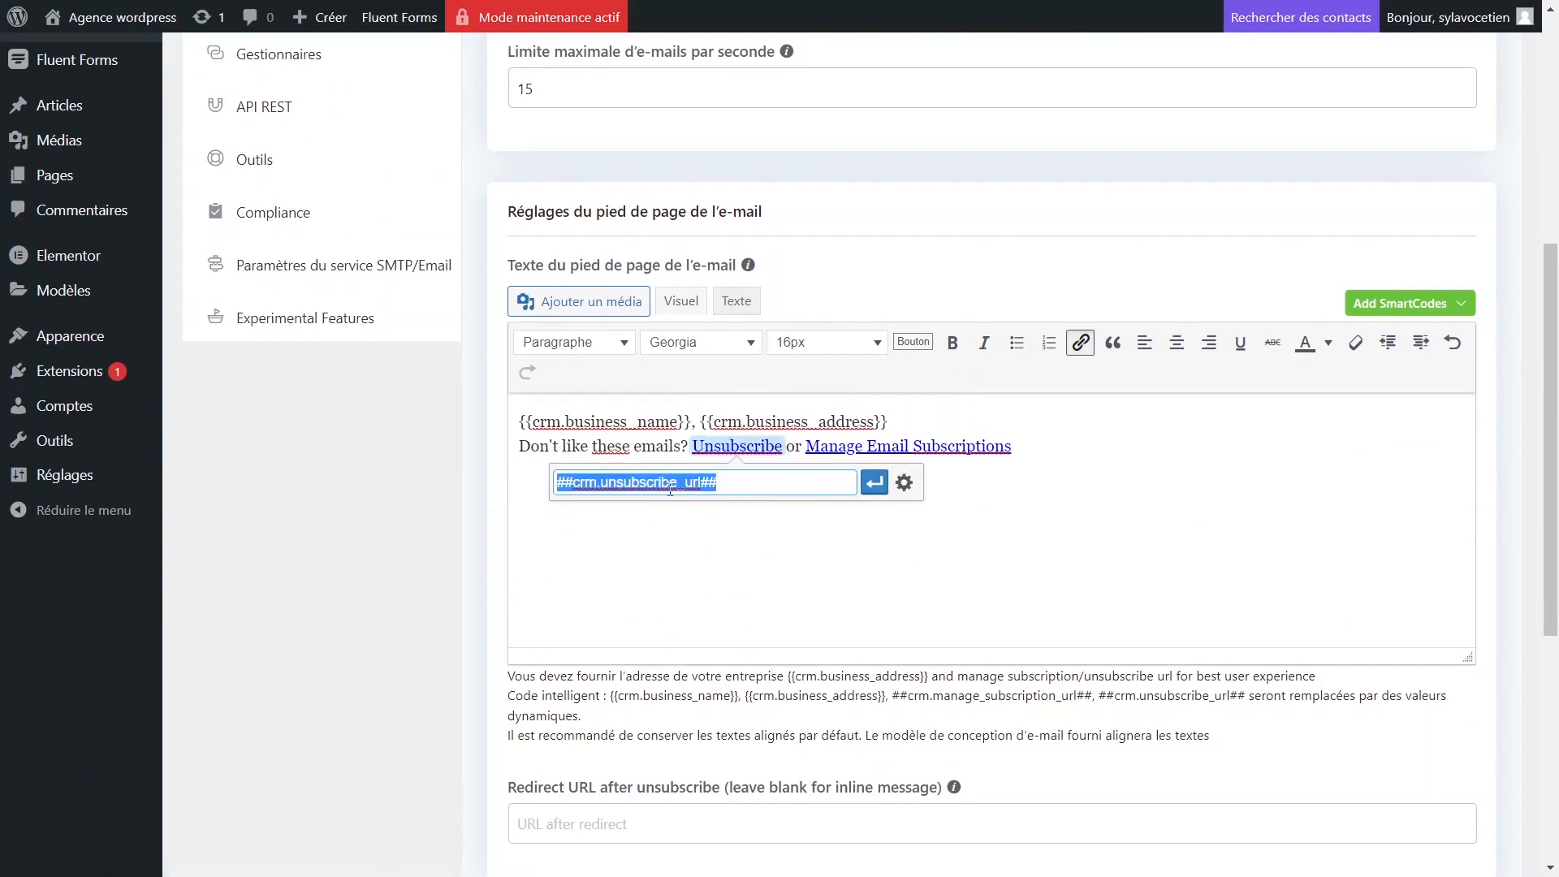
pyautogui.doubleClick(657, 481)
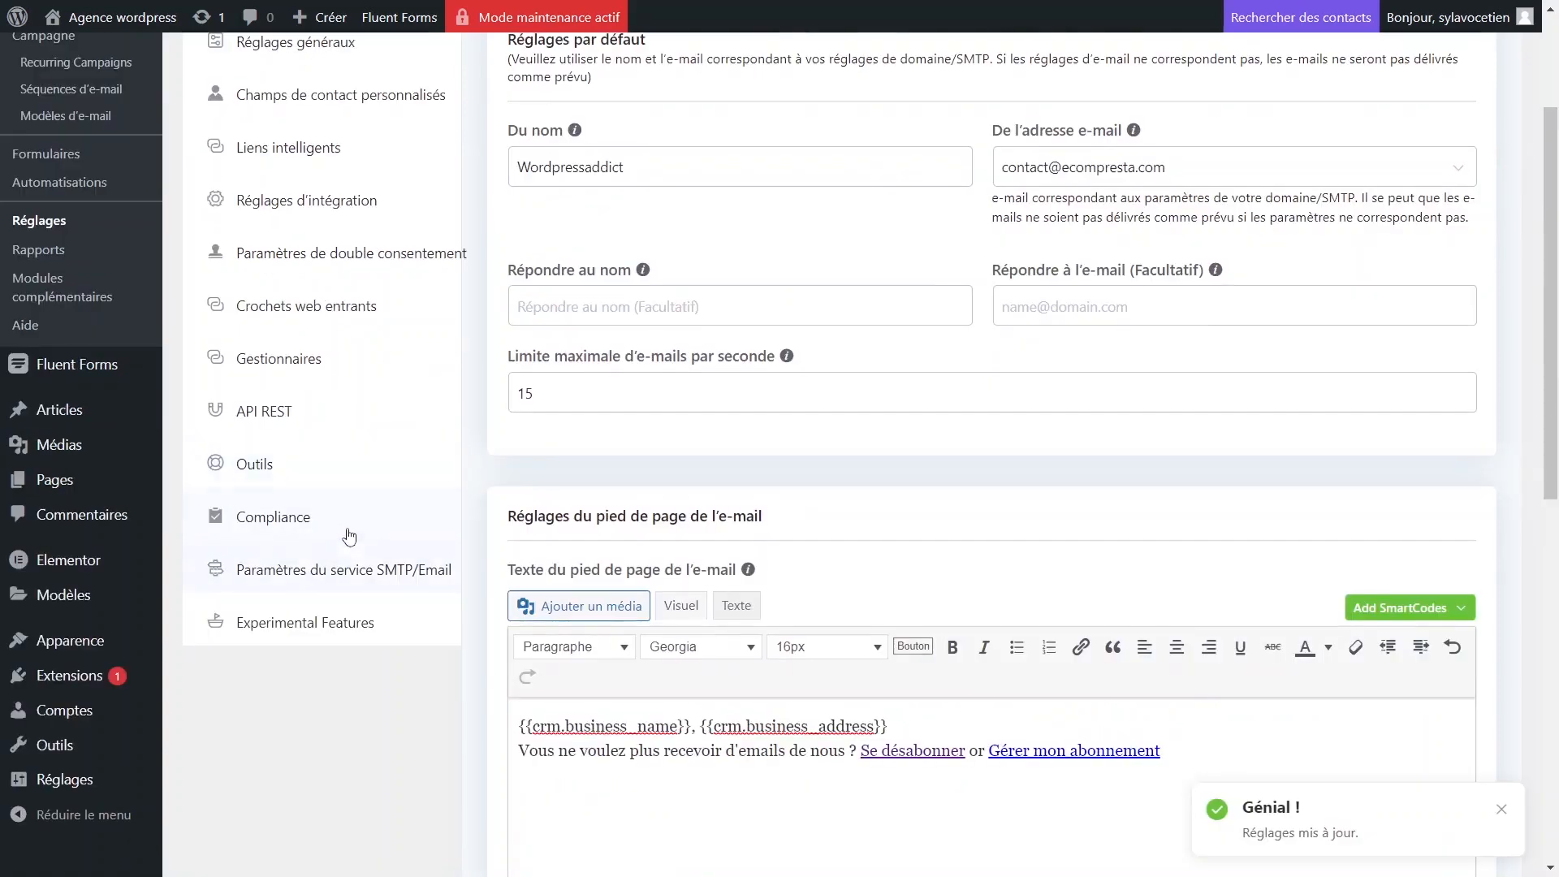
pyautogui.click(353, 573)
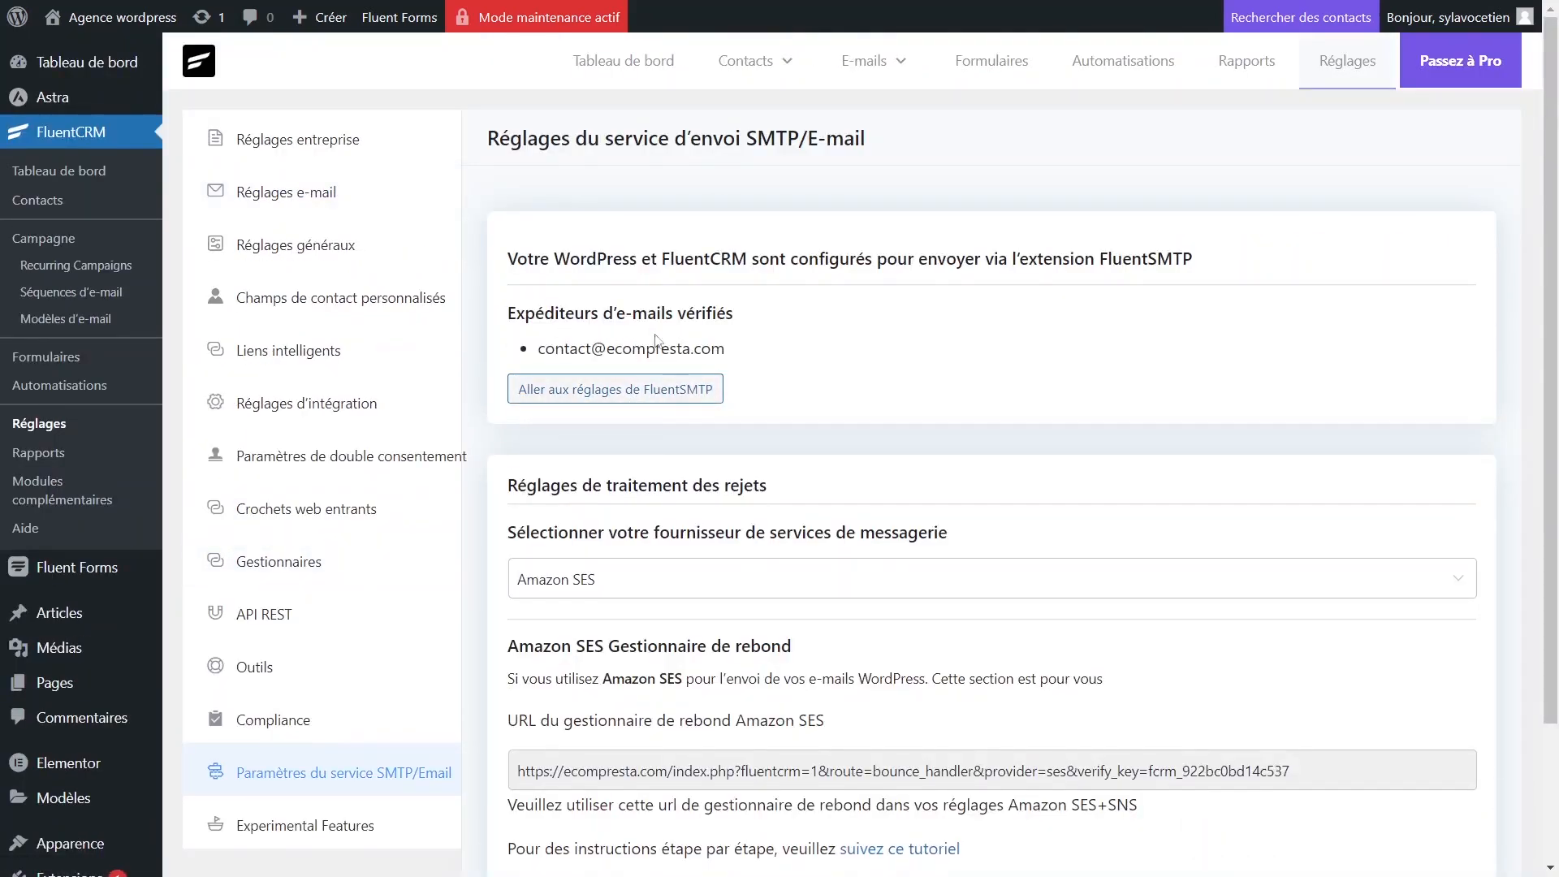
pyautogui.scroll(-3, 654, 375)
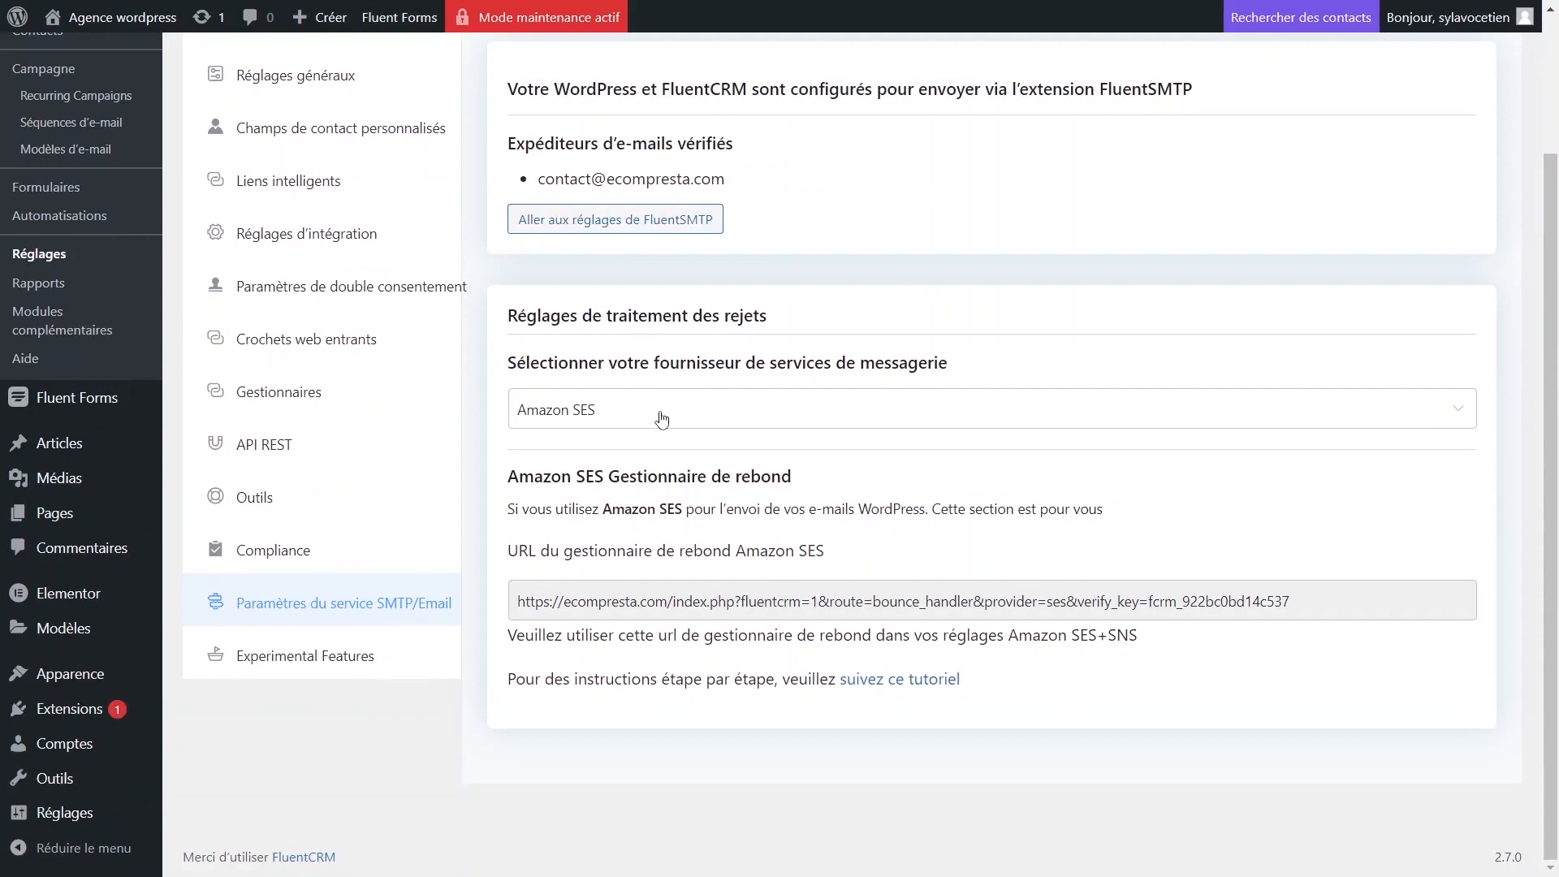
pyautogui.click(697, 422)
pyautogui.scroll(-1, 663, 534)
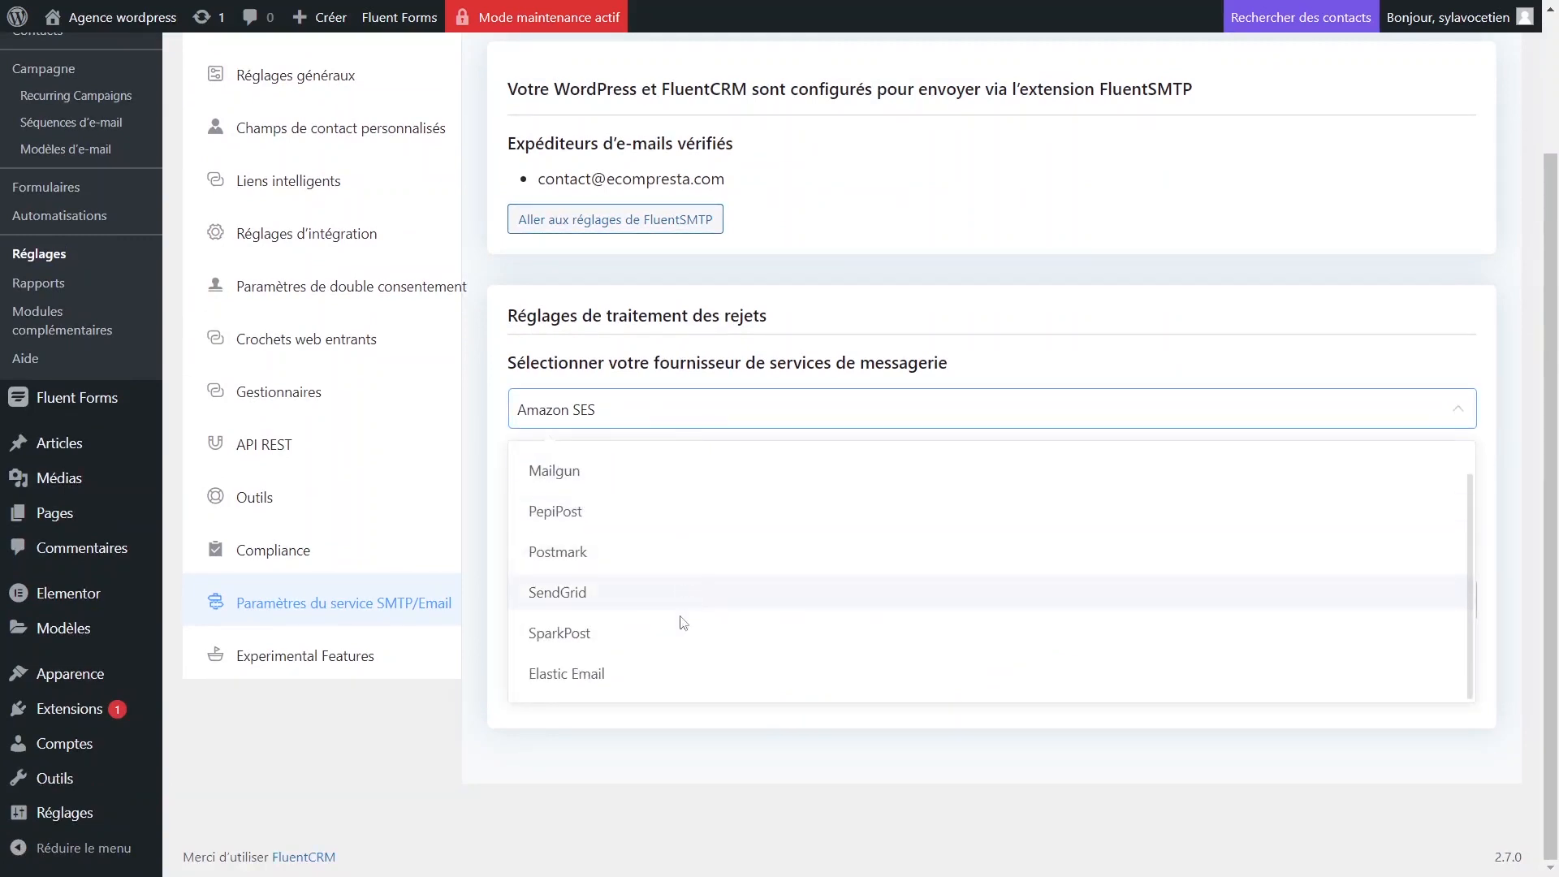
pyautogui.scroll(1, 712, 651)
pyautogui.click(778, 728)
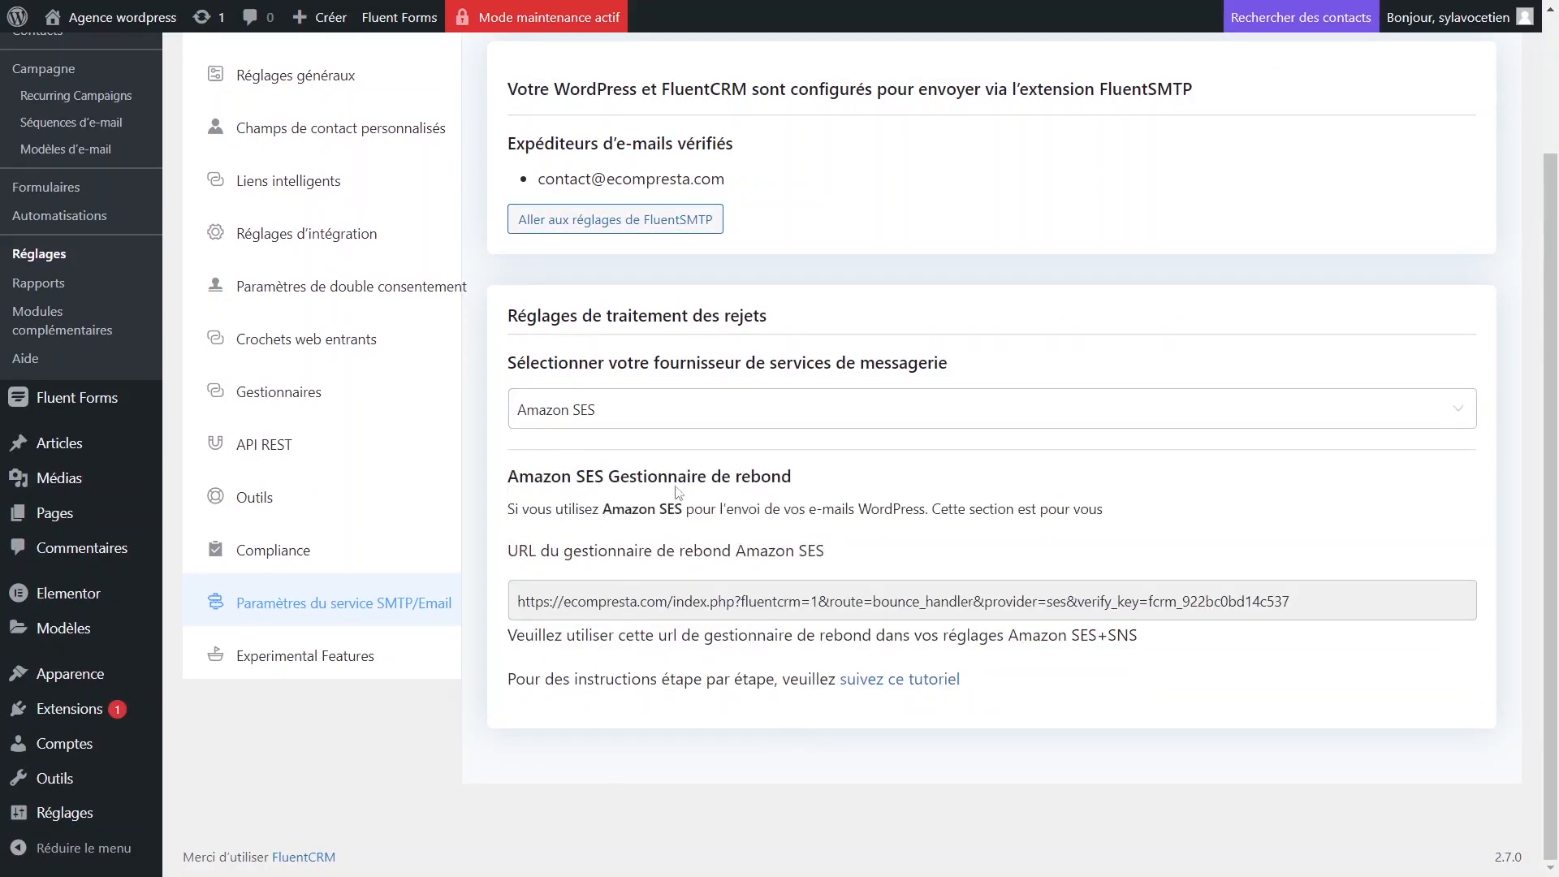
pyautogui.scroll(2, 744, 347)
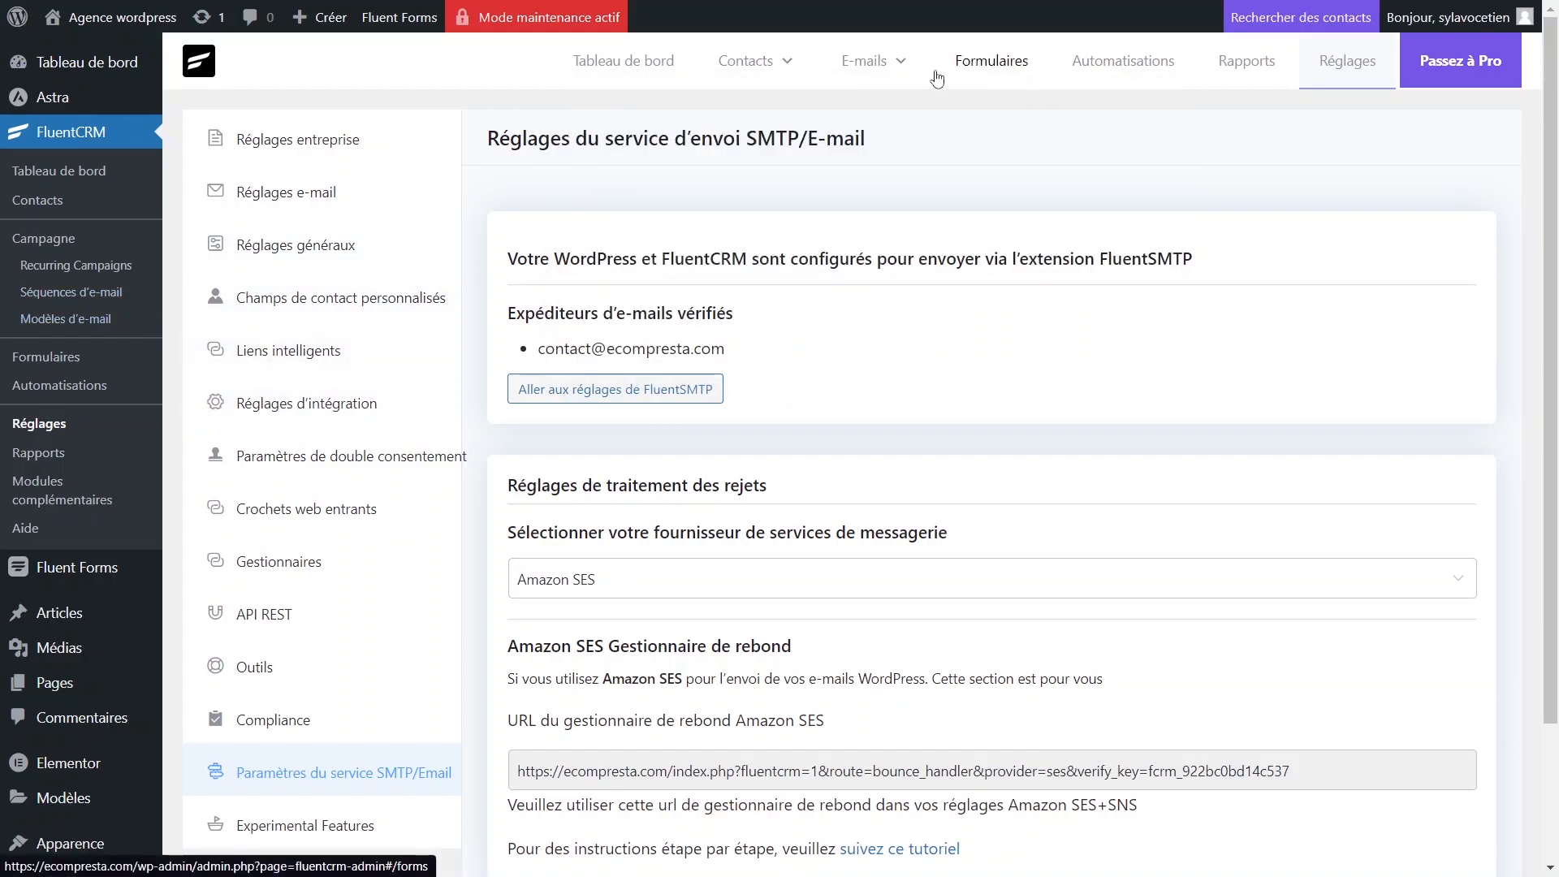
pyautogui.moveTo(744, 79)
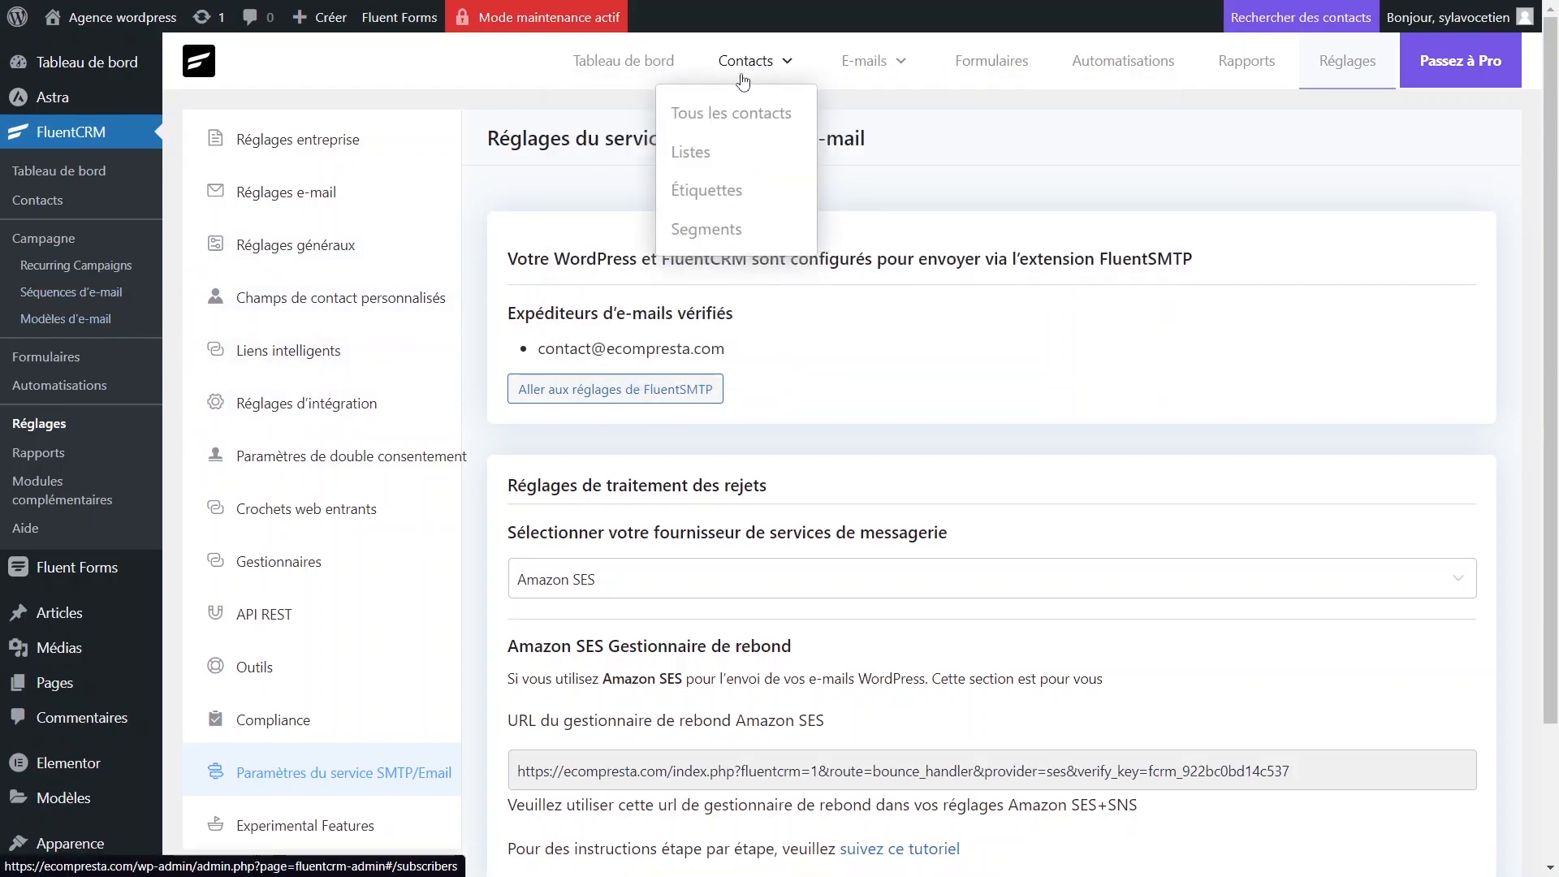
# Add a FluentCRM list titled 'Ebook tuto' from the Contacts > Listes page.
pyautogui.click(700, 165)
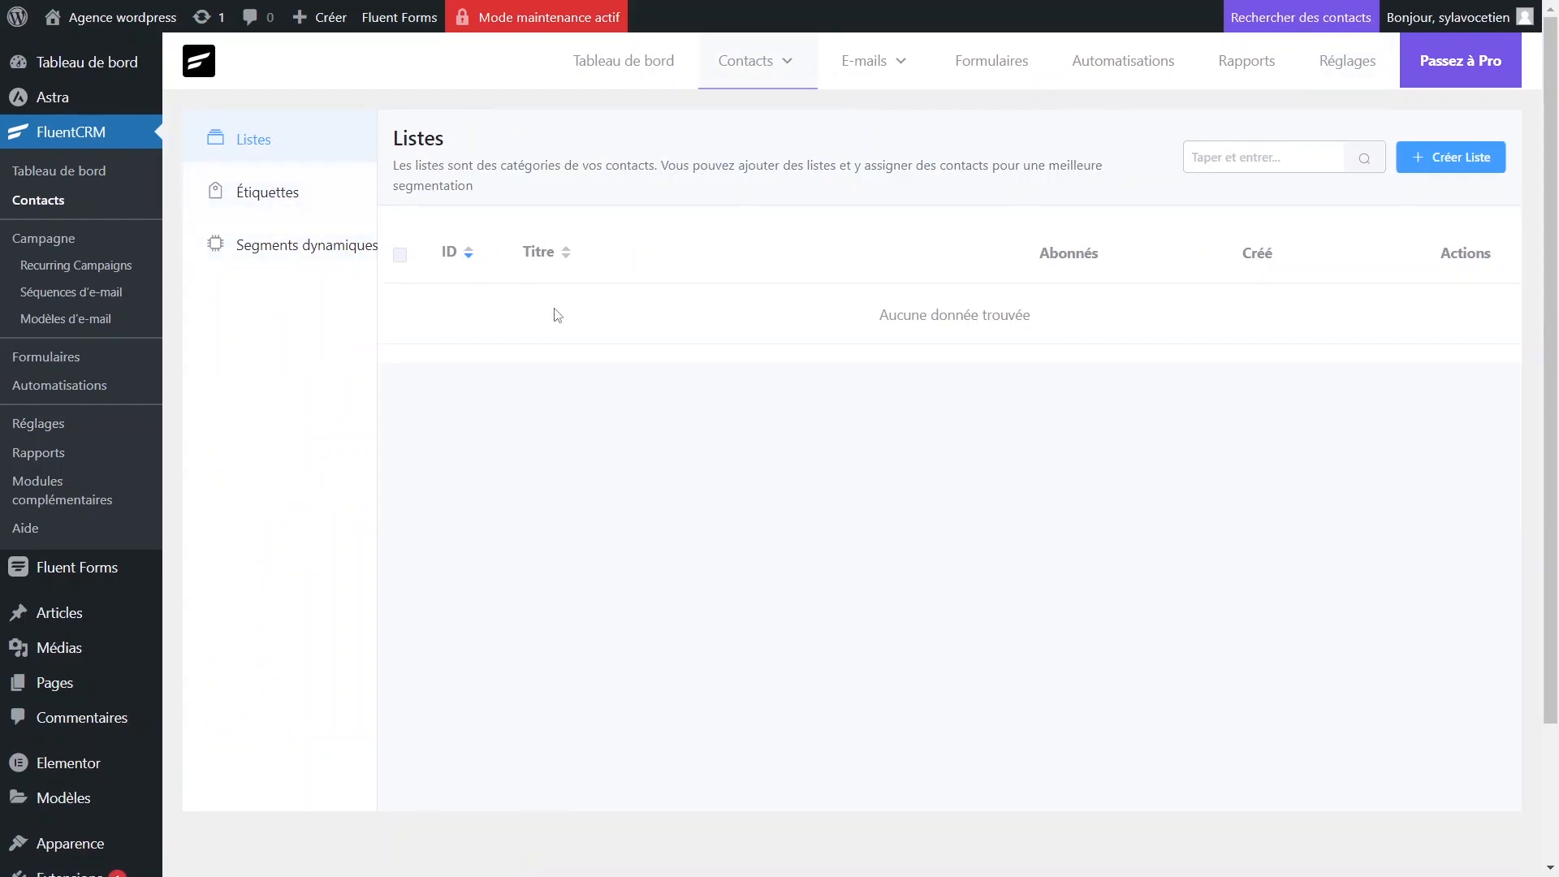
pyautogui.click(1440, 158)
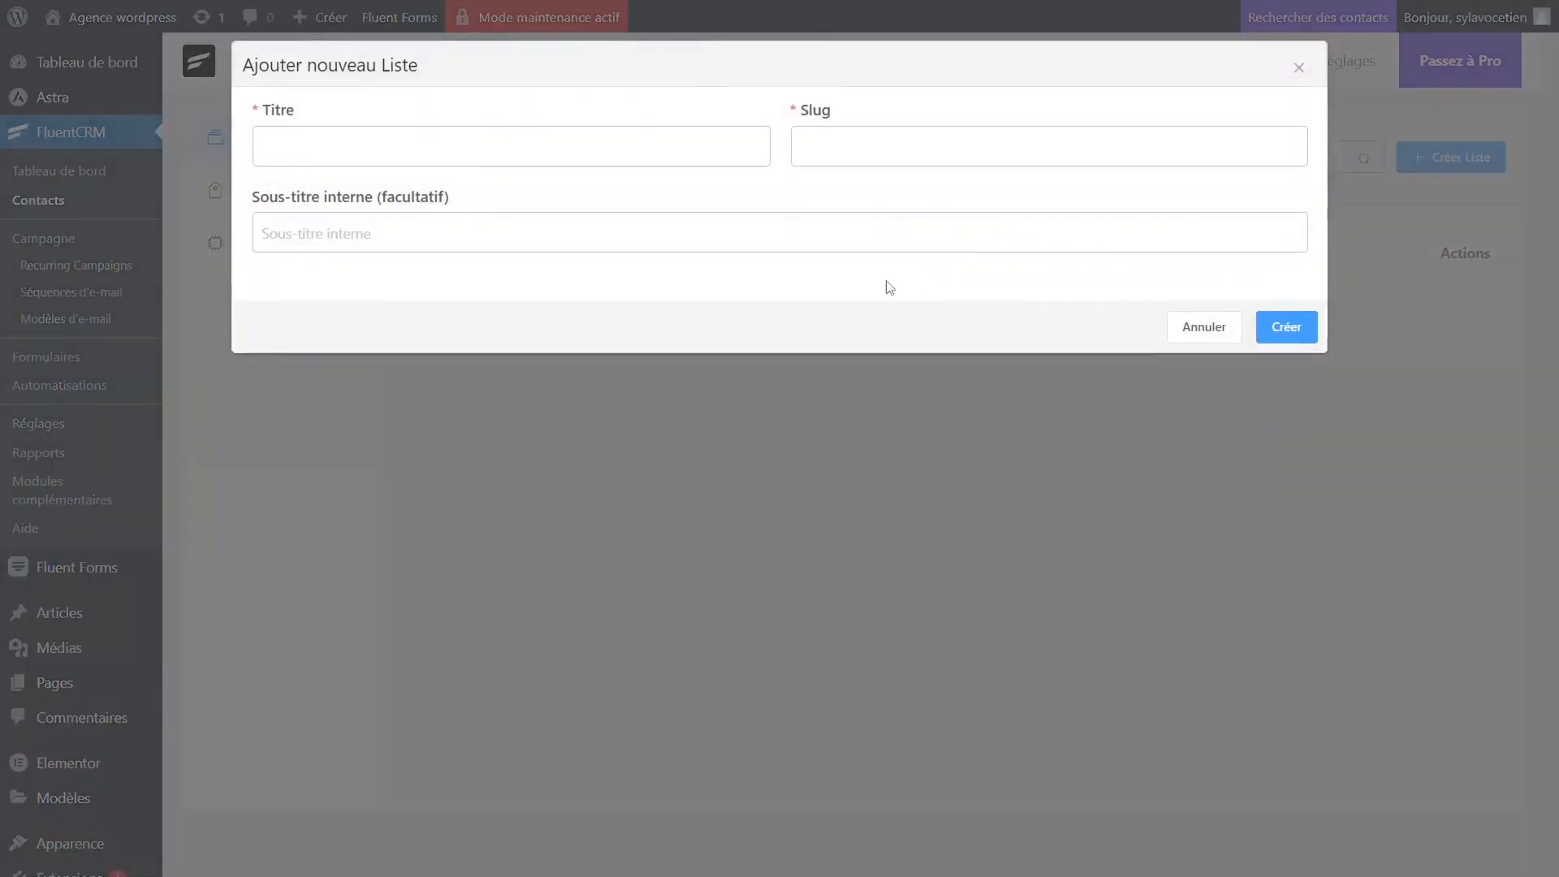
pyautogui.click(370, 156)
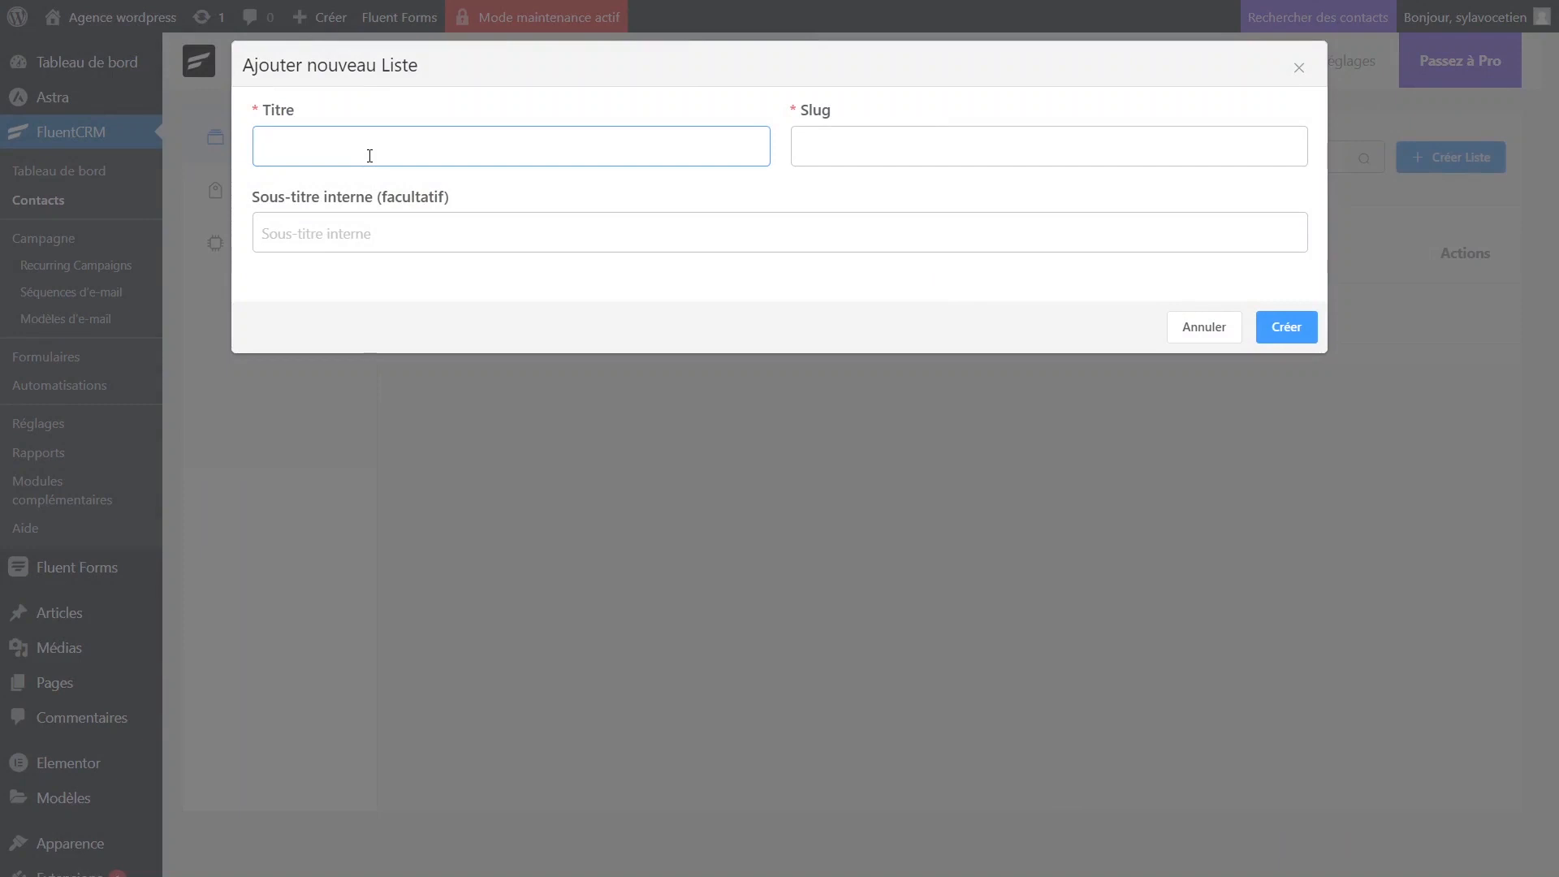
pyautogui.write('Ebook tuto')
pyautogui.click(446, 236)
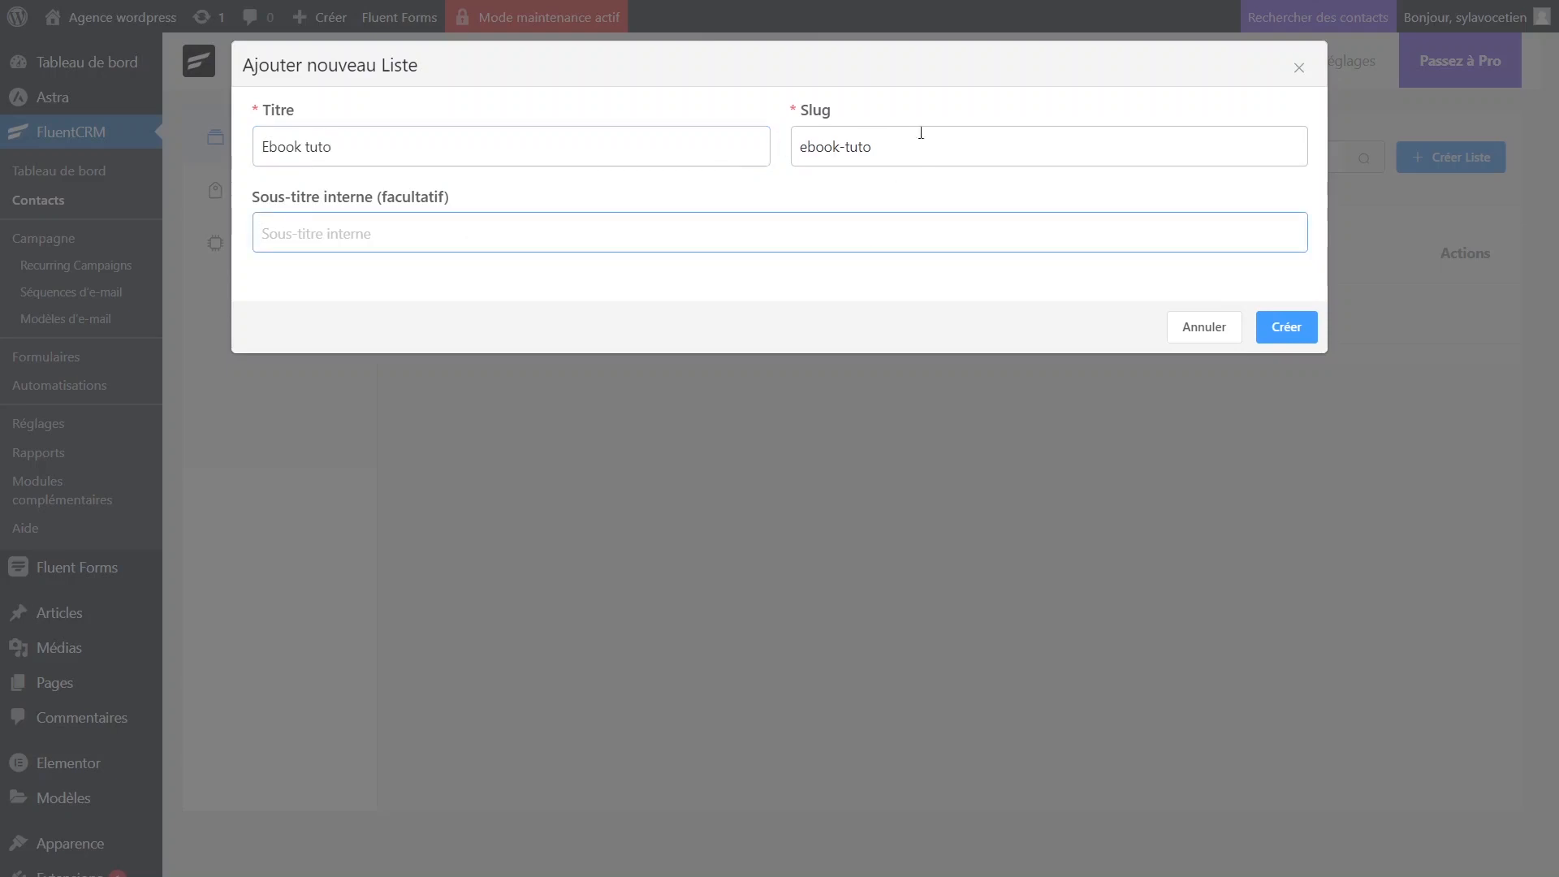
pyautogui.click(1291, 336)
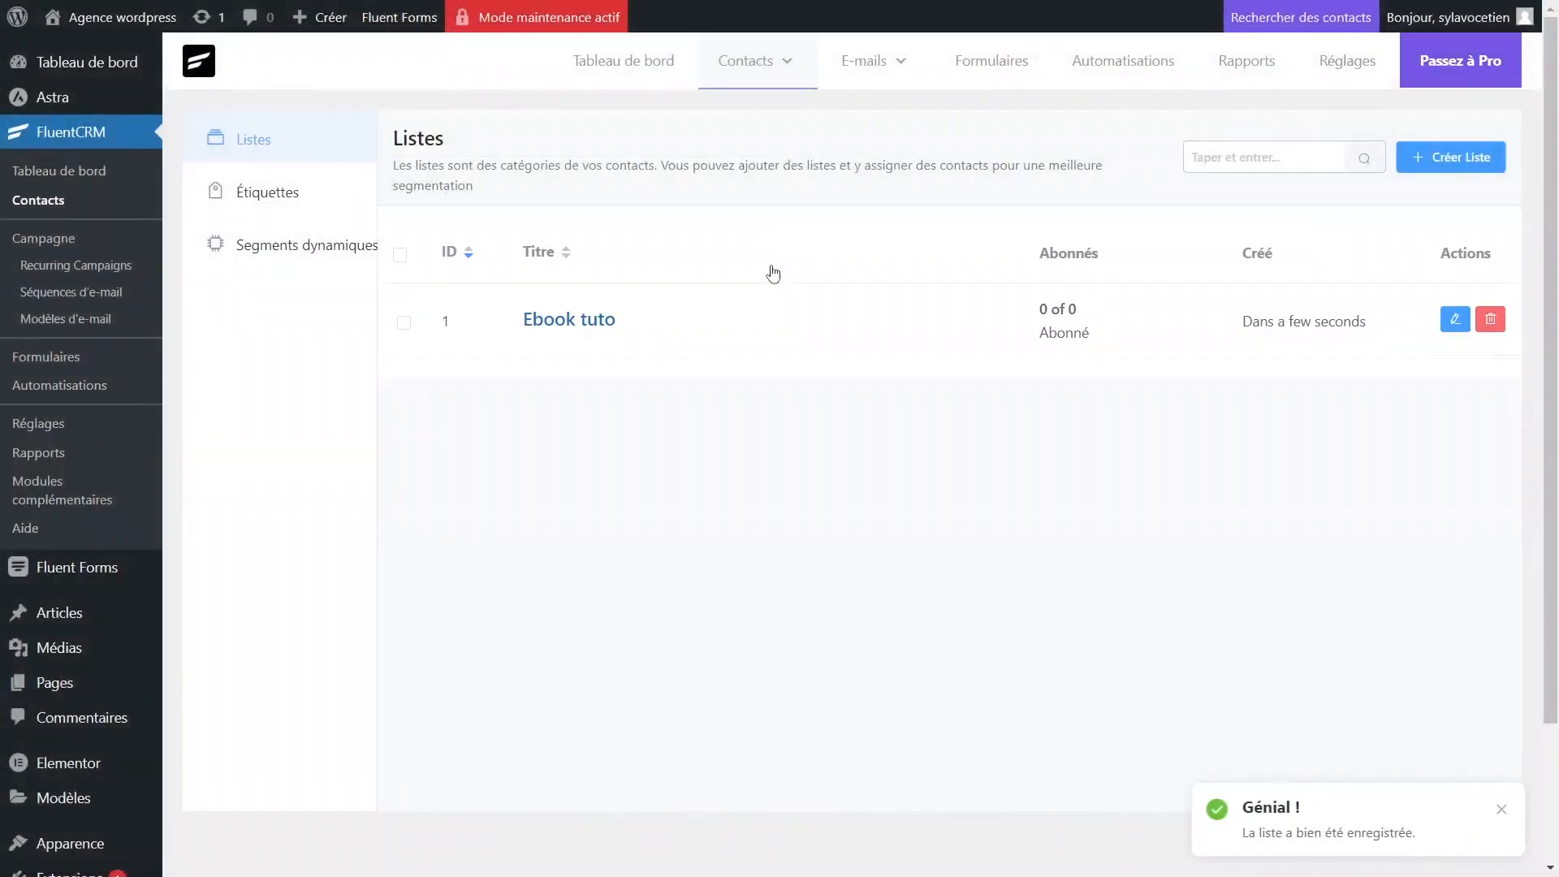
# Add the contact tag 'Pros ebook tuto' from the Étiquettes page.
pyautogui.click(280, 195)
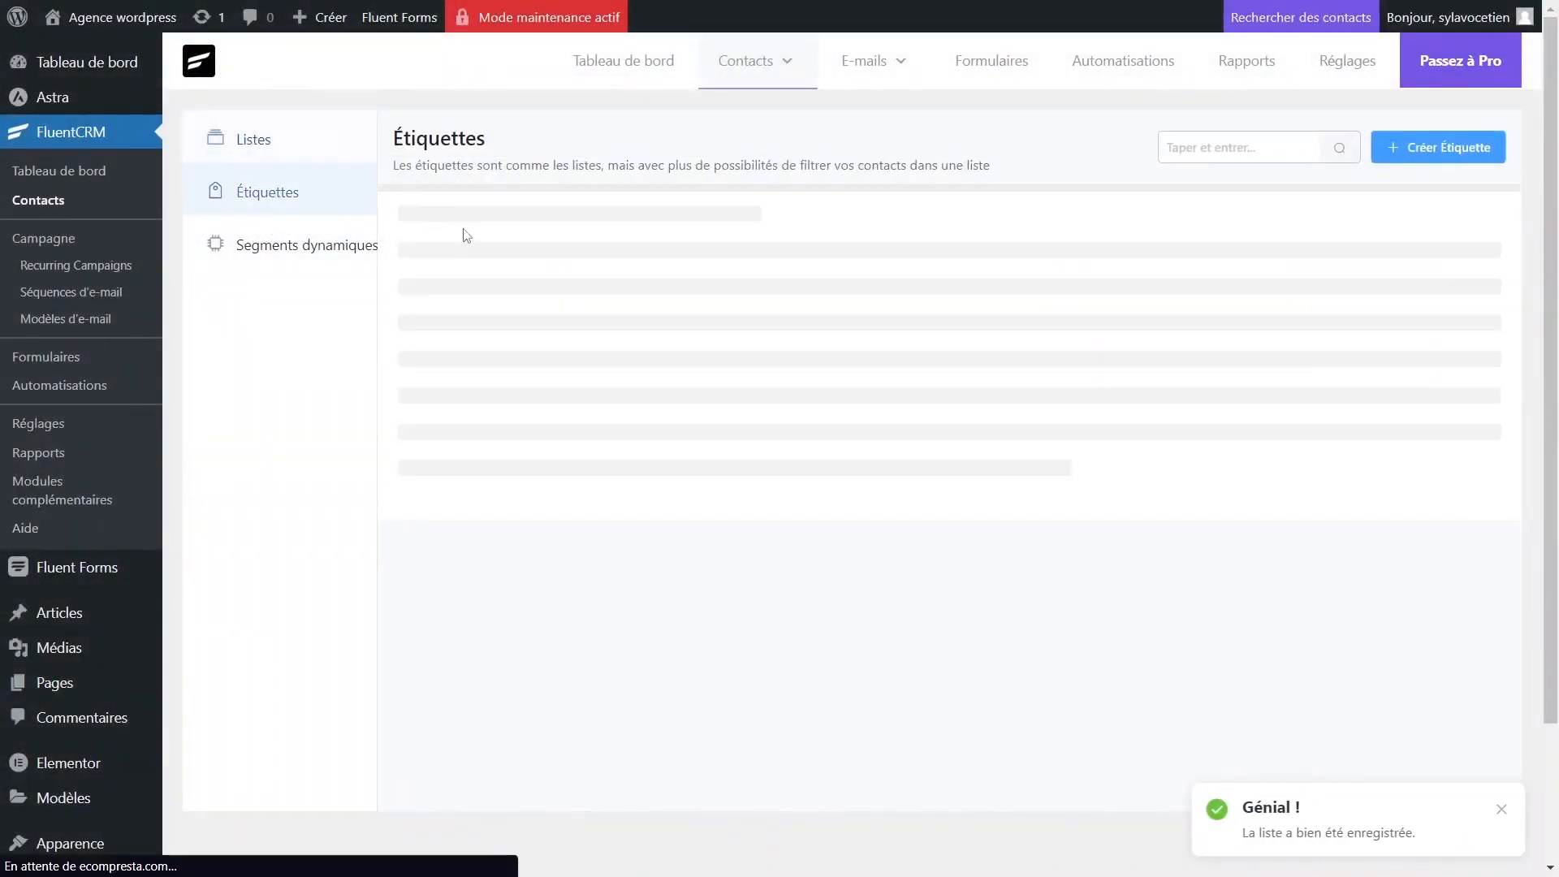
pyautogui.click(1444, 155)
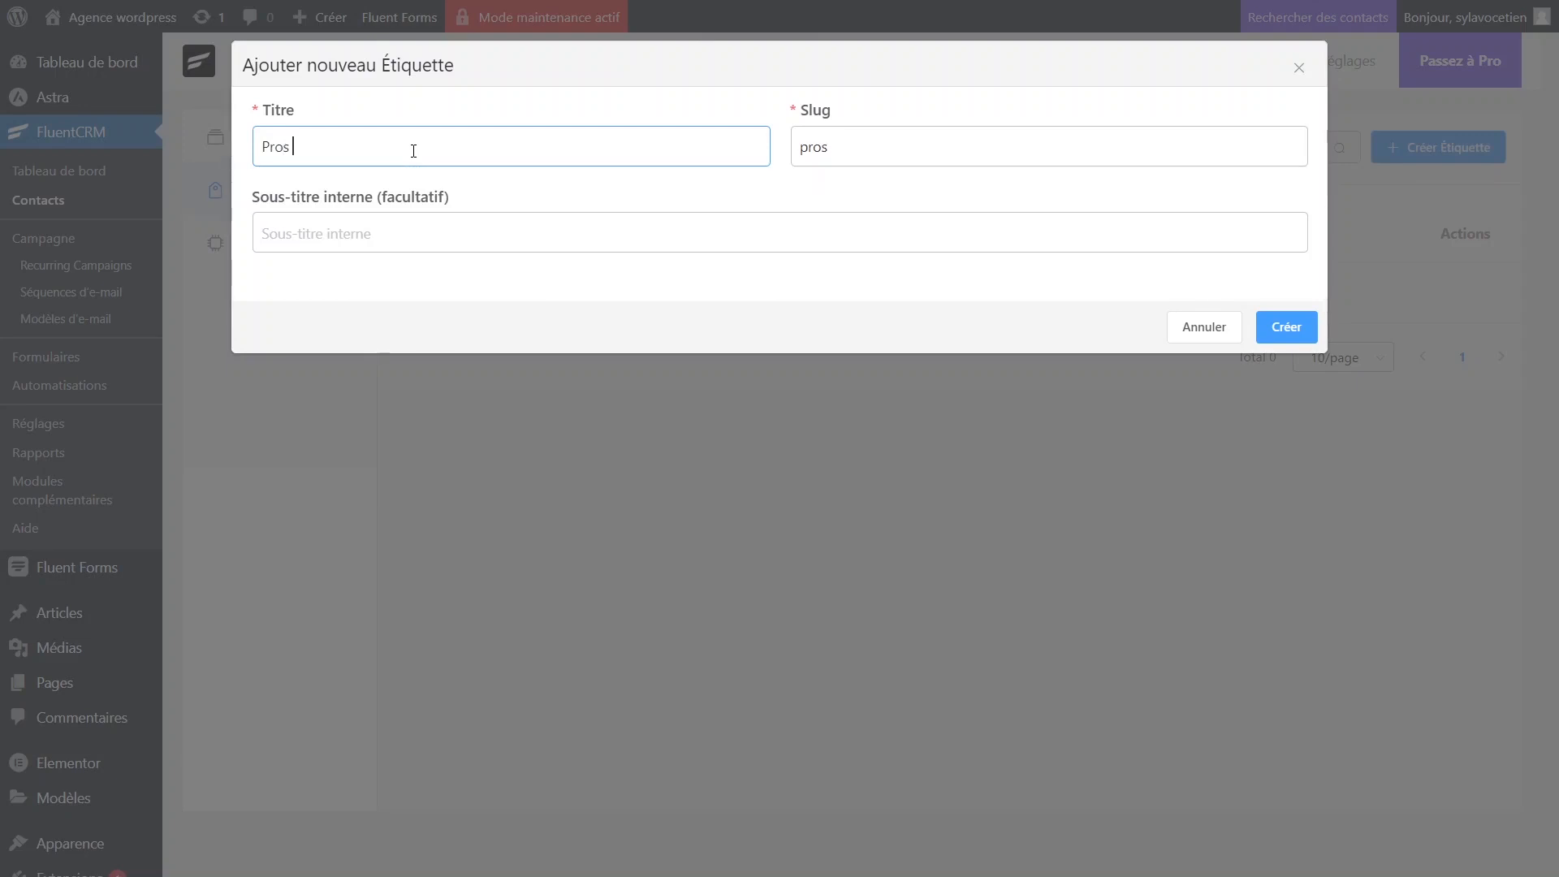
pyautogui.write('book tuto')
pyautogui.click(1286, 327)
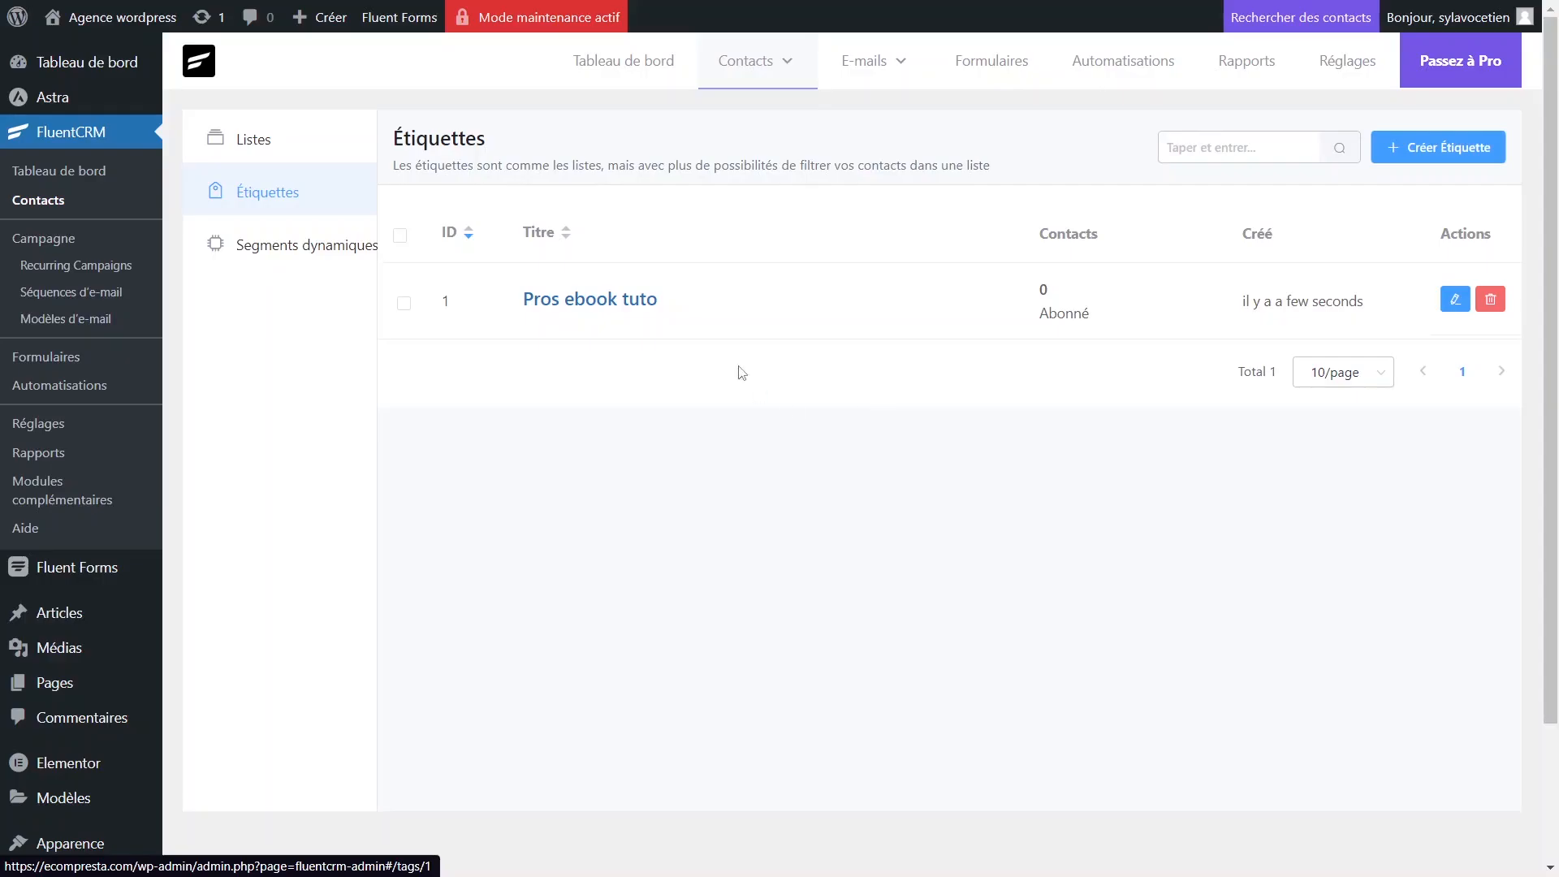
# Create the automation labelled 'Lien de téléchargement' using the Fluent Forms submission trigger.
pyautogui.click(1112, 71)
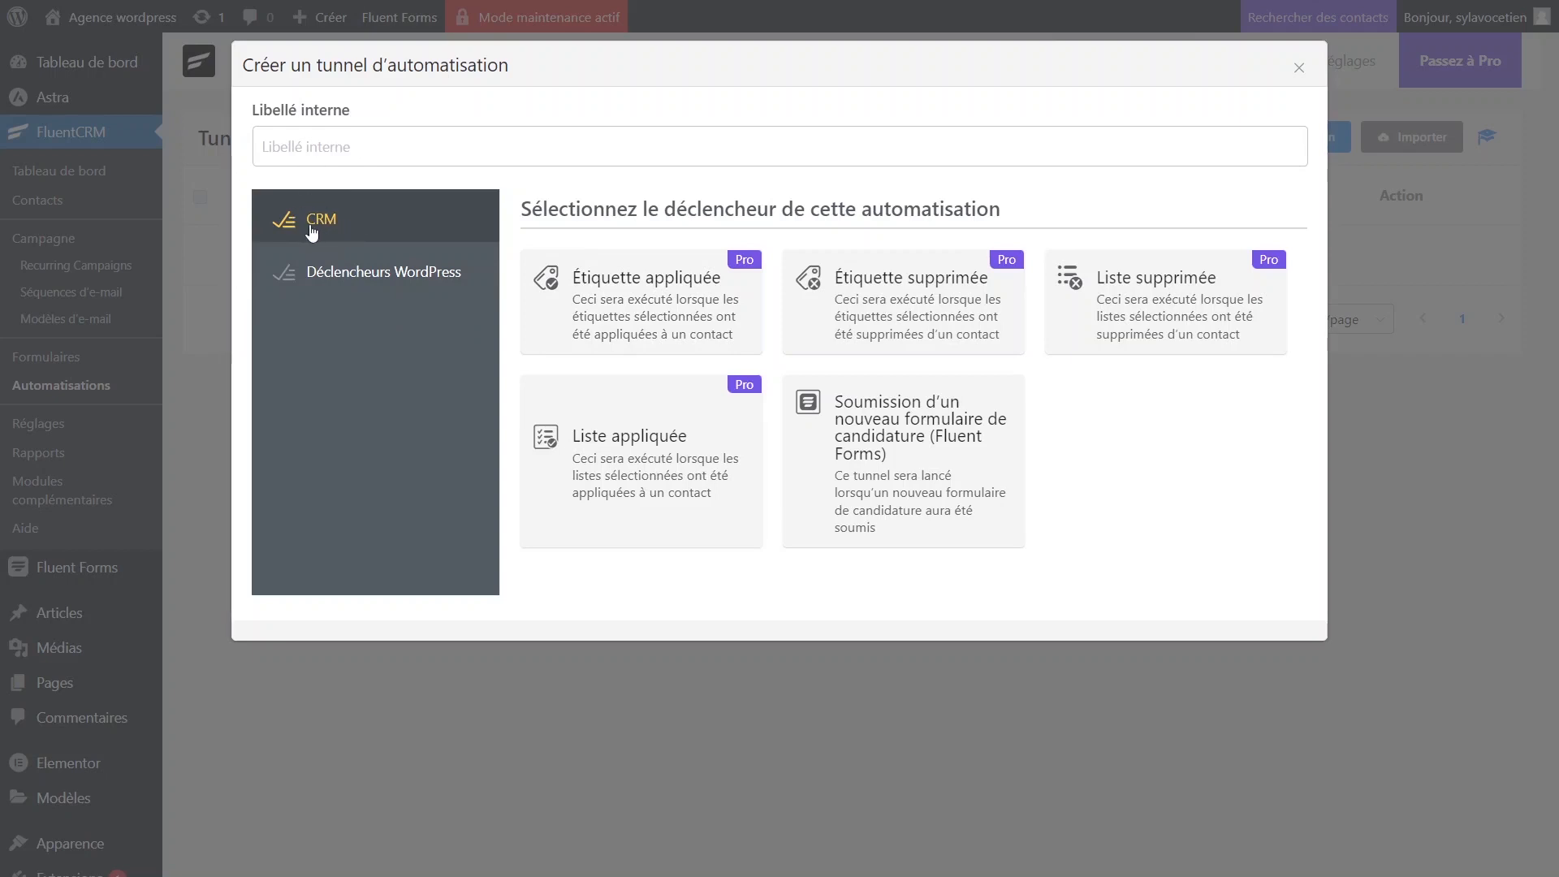
pyautogui.click(356, 286)
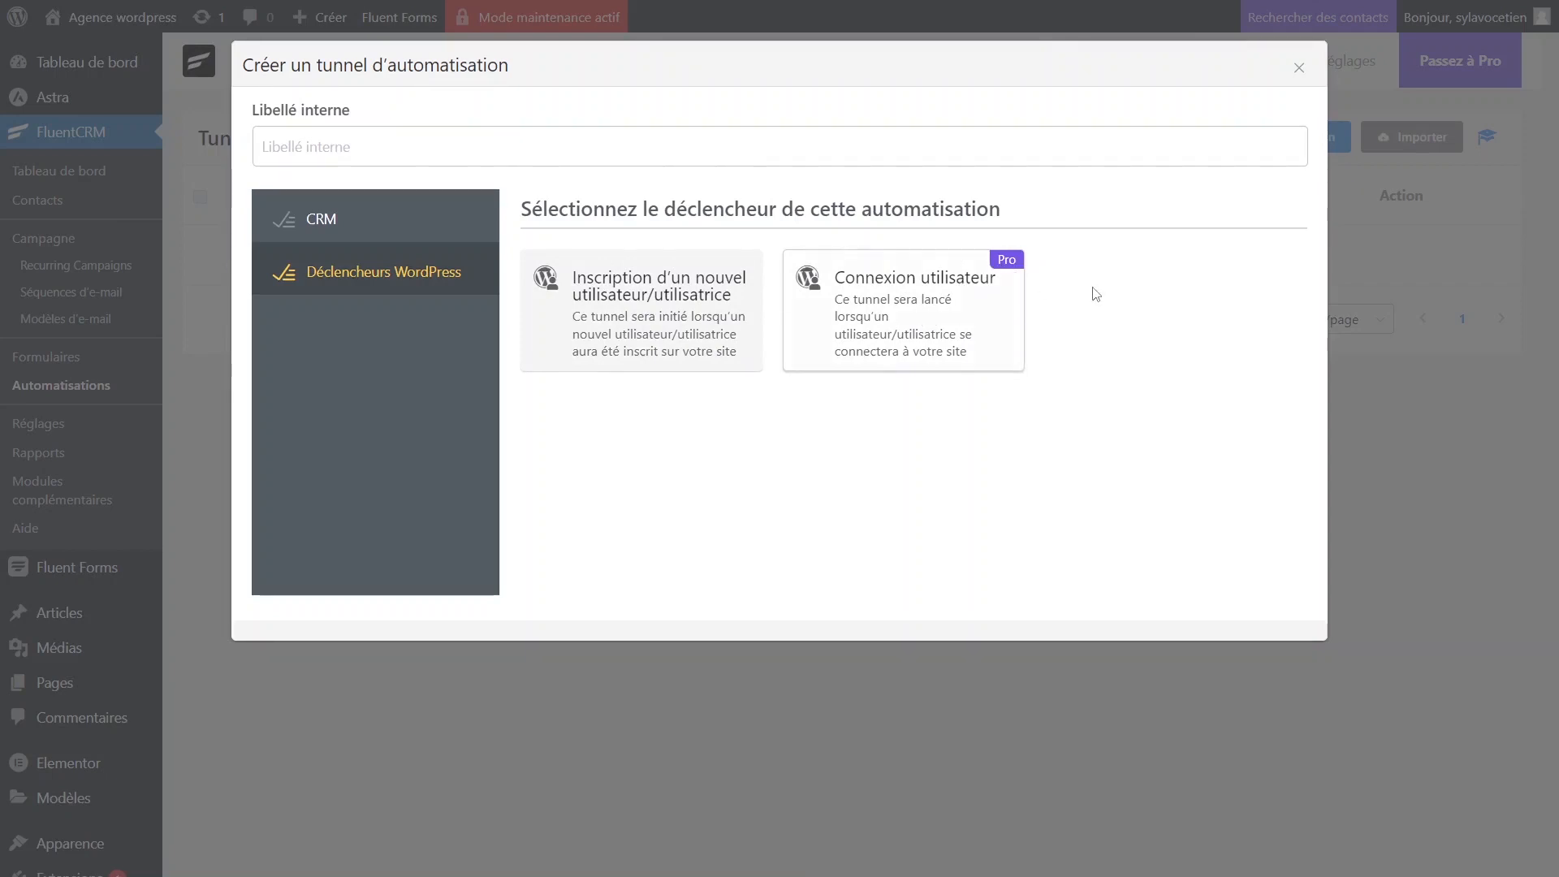
pyautogui.click(371, 230)
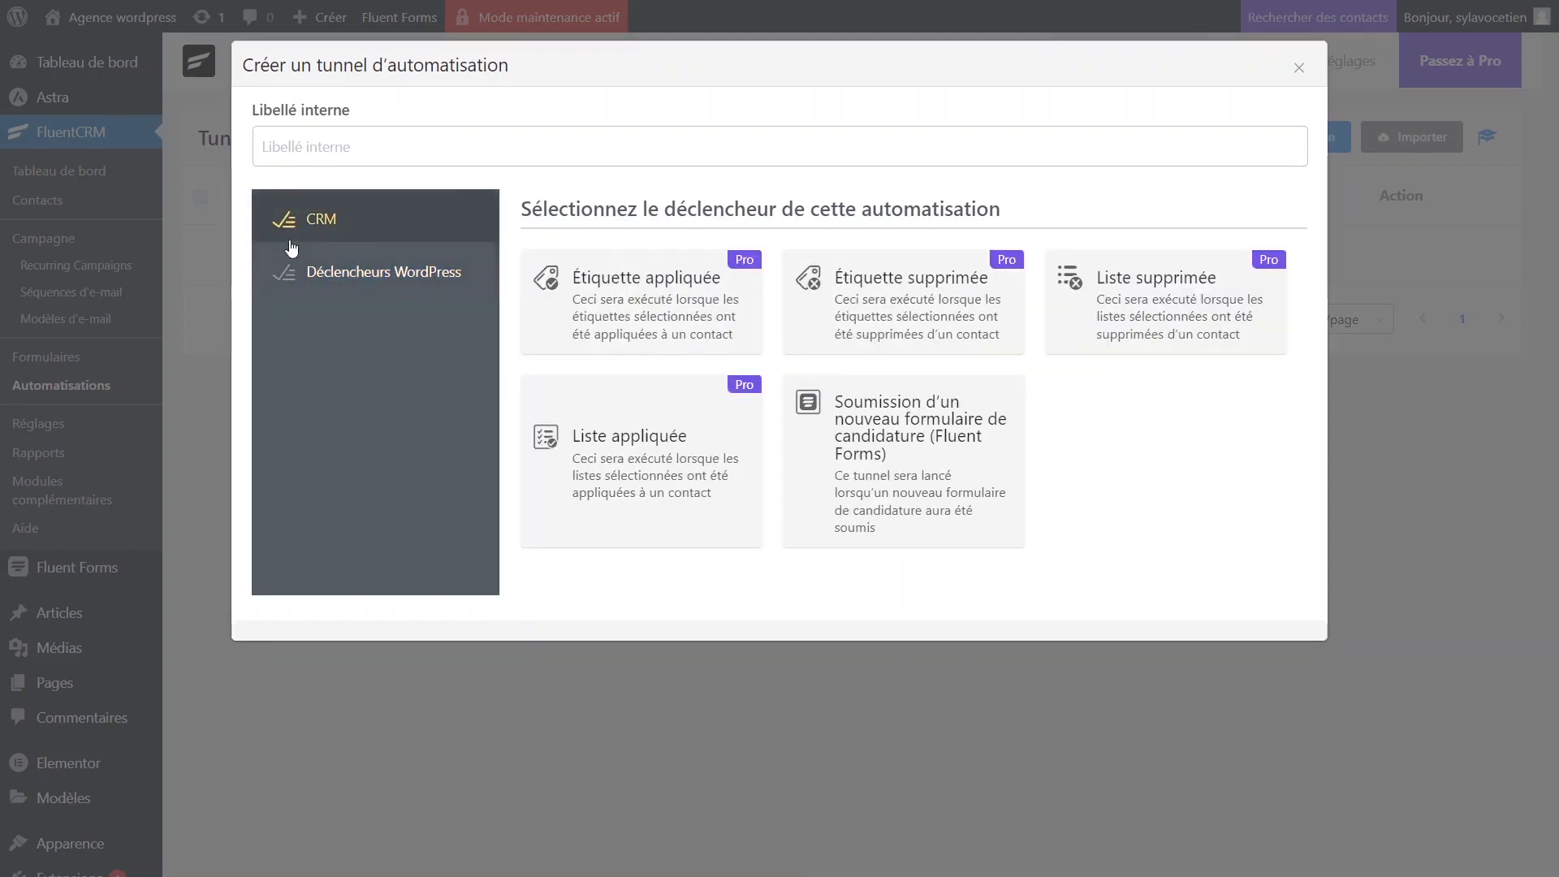
pyautogui.click(386, 132)
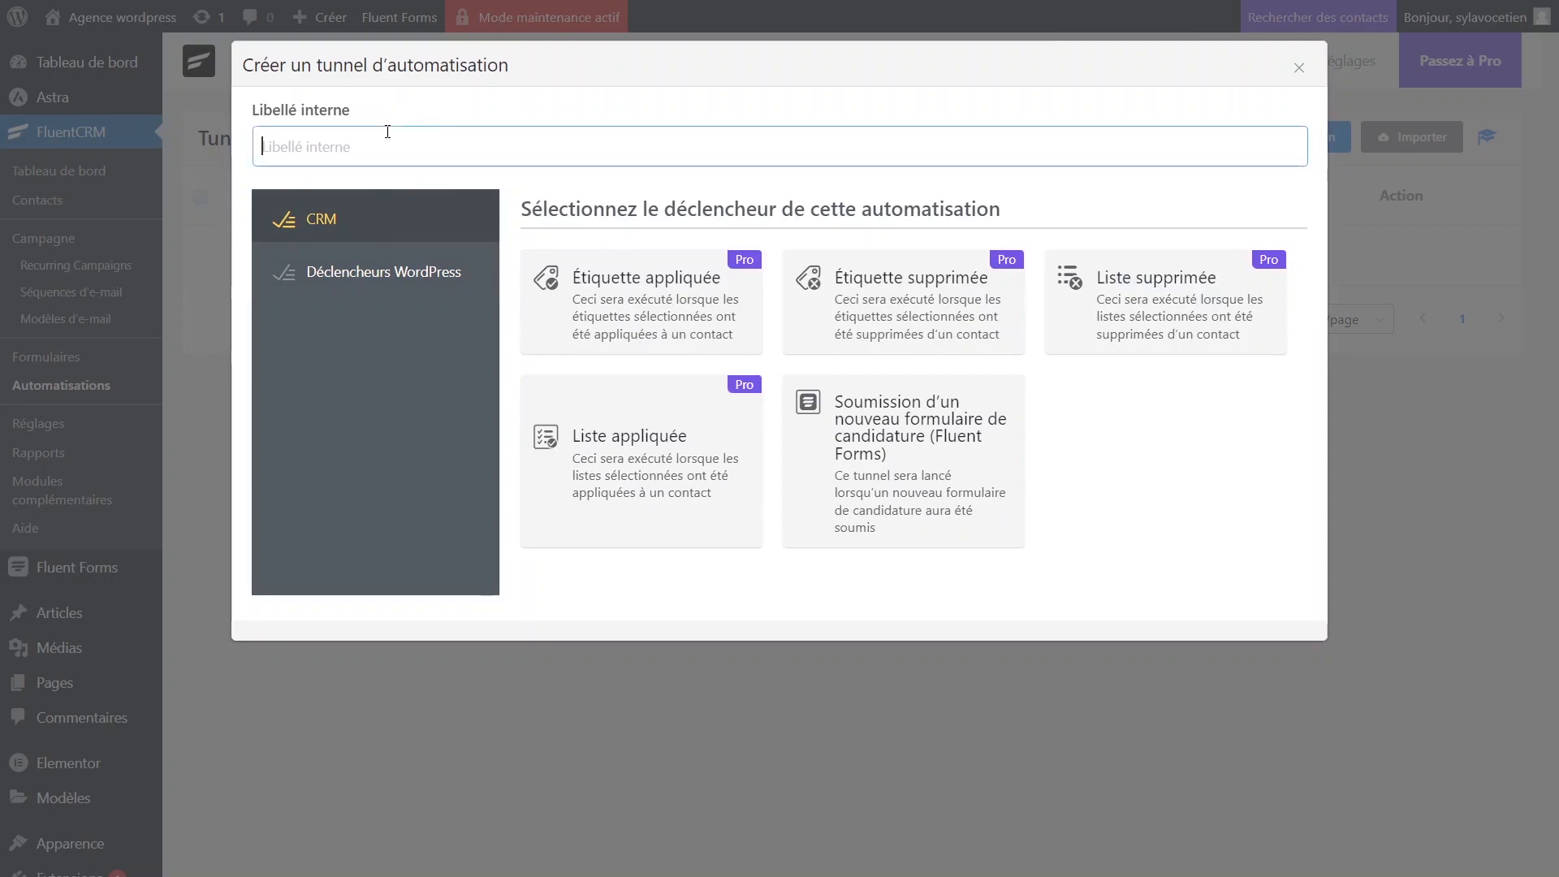
pyautogui.write('T')
pyautogui.press('BackSpace')
pyautogui.write('télé')
pyautogui.press('BackSpace')
pyautogui.press('BackSpace')
pyautogui.press('BackSpace')
pyautogui.press('BackSpace')
pyautogui.write('Lien de téléchargement')
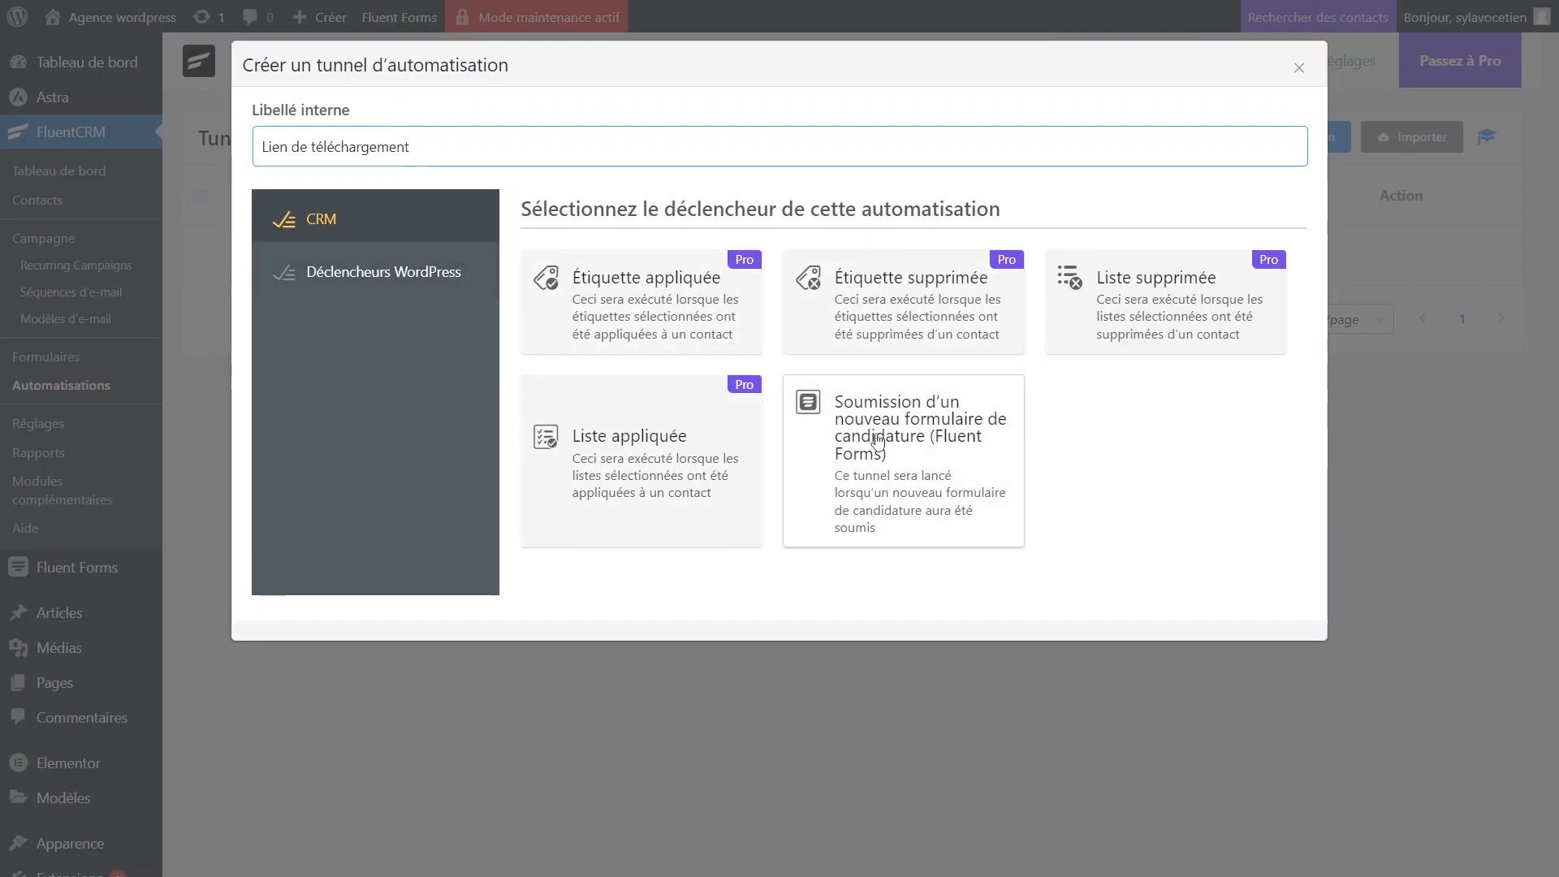
pyautogui.click(855, 471)
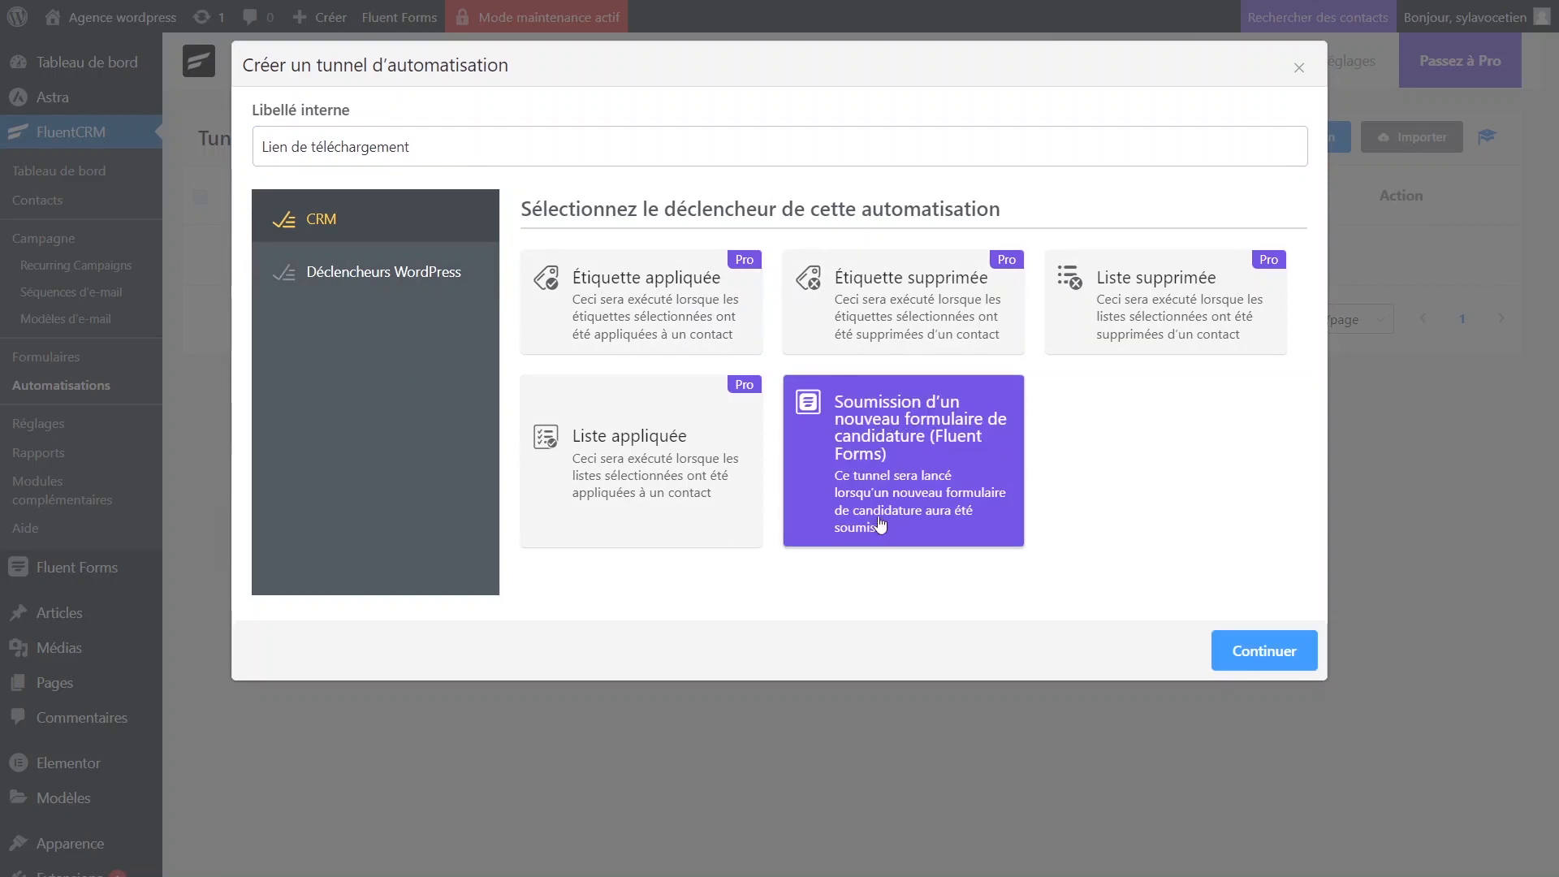
pyautogui.click(1283, 648)
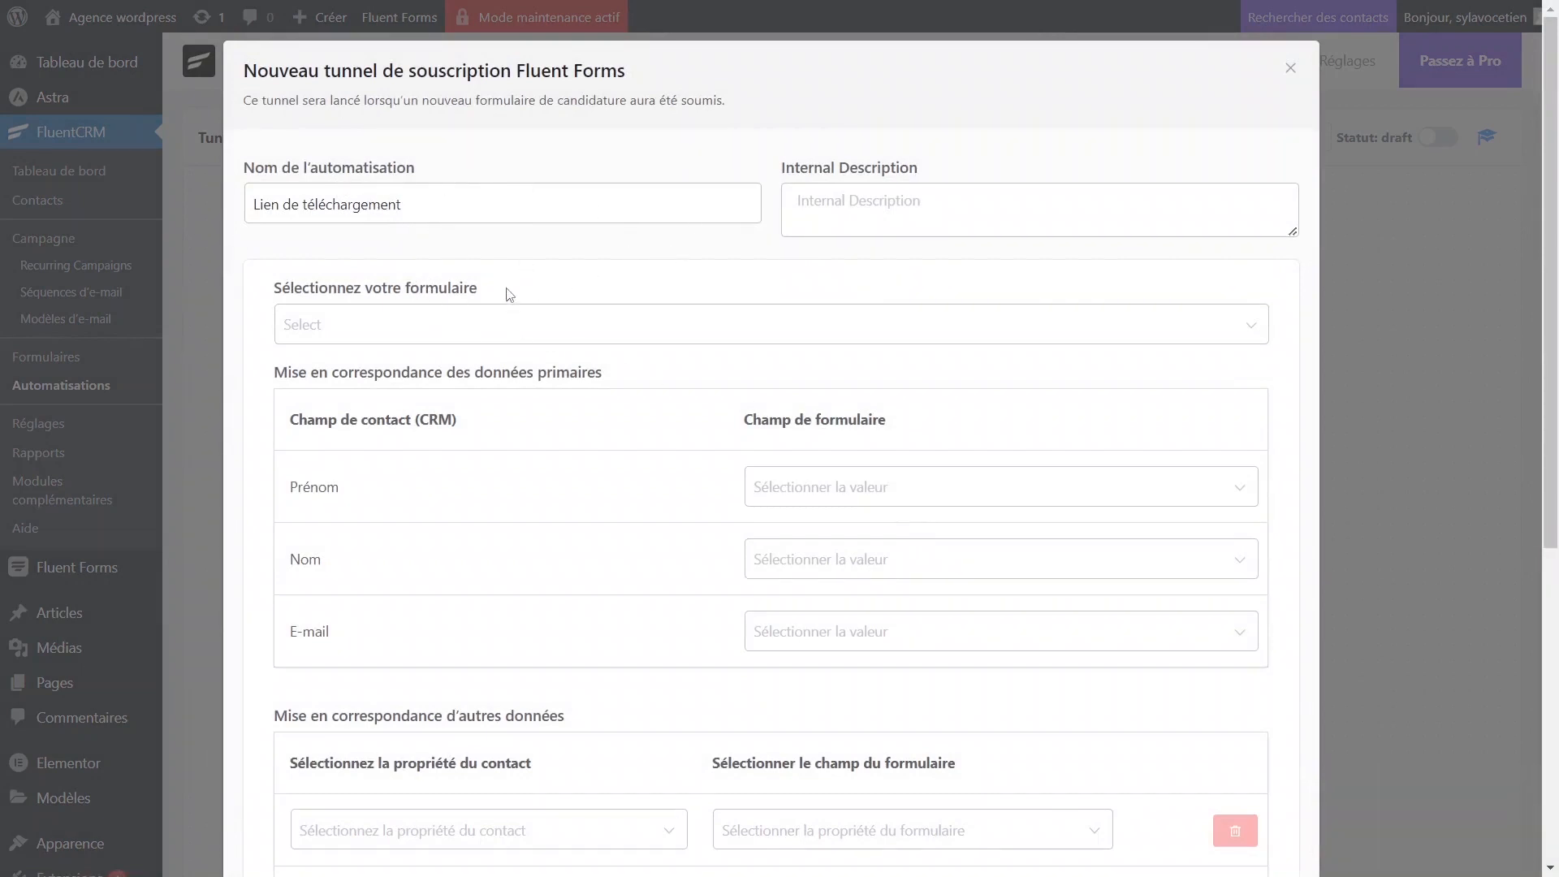
# Link the trigger to the tuto capture form, mapping Prénom, Nom de famille and E-mail fields.
pyautogui.click(463, 326)
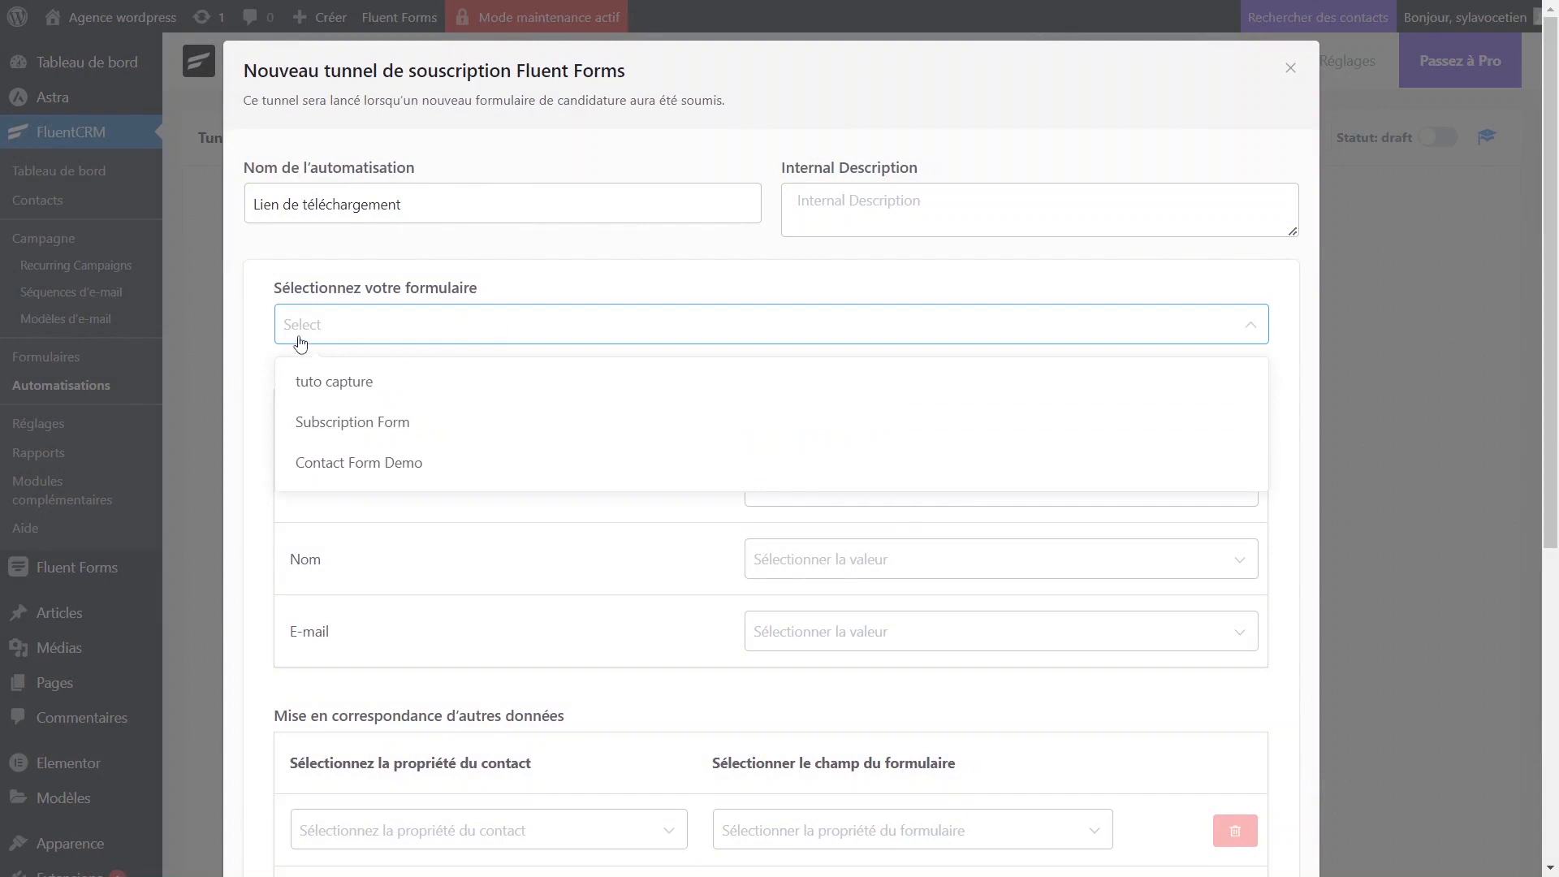
pyautogui.click(341, 393)
pyautogui.scroll(-1, 1240, 417)
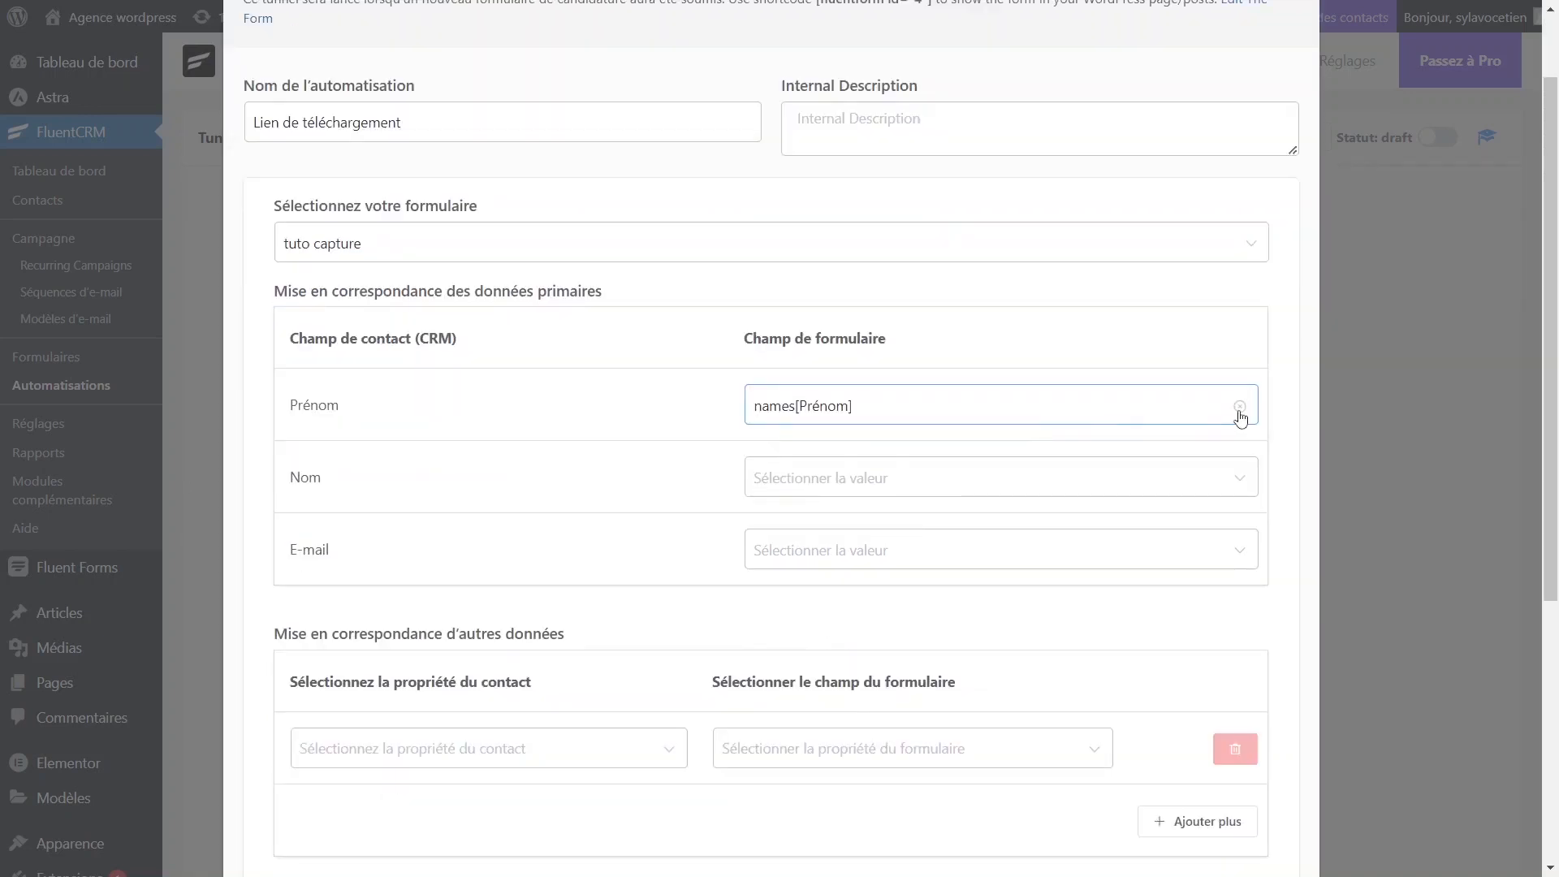
pyautogui.click(1240, 415)
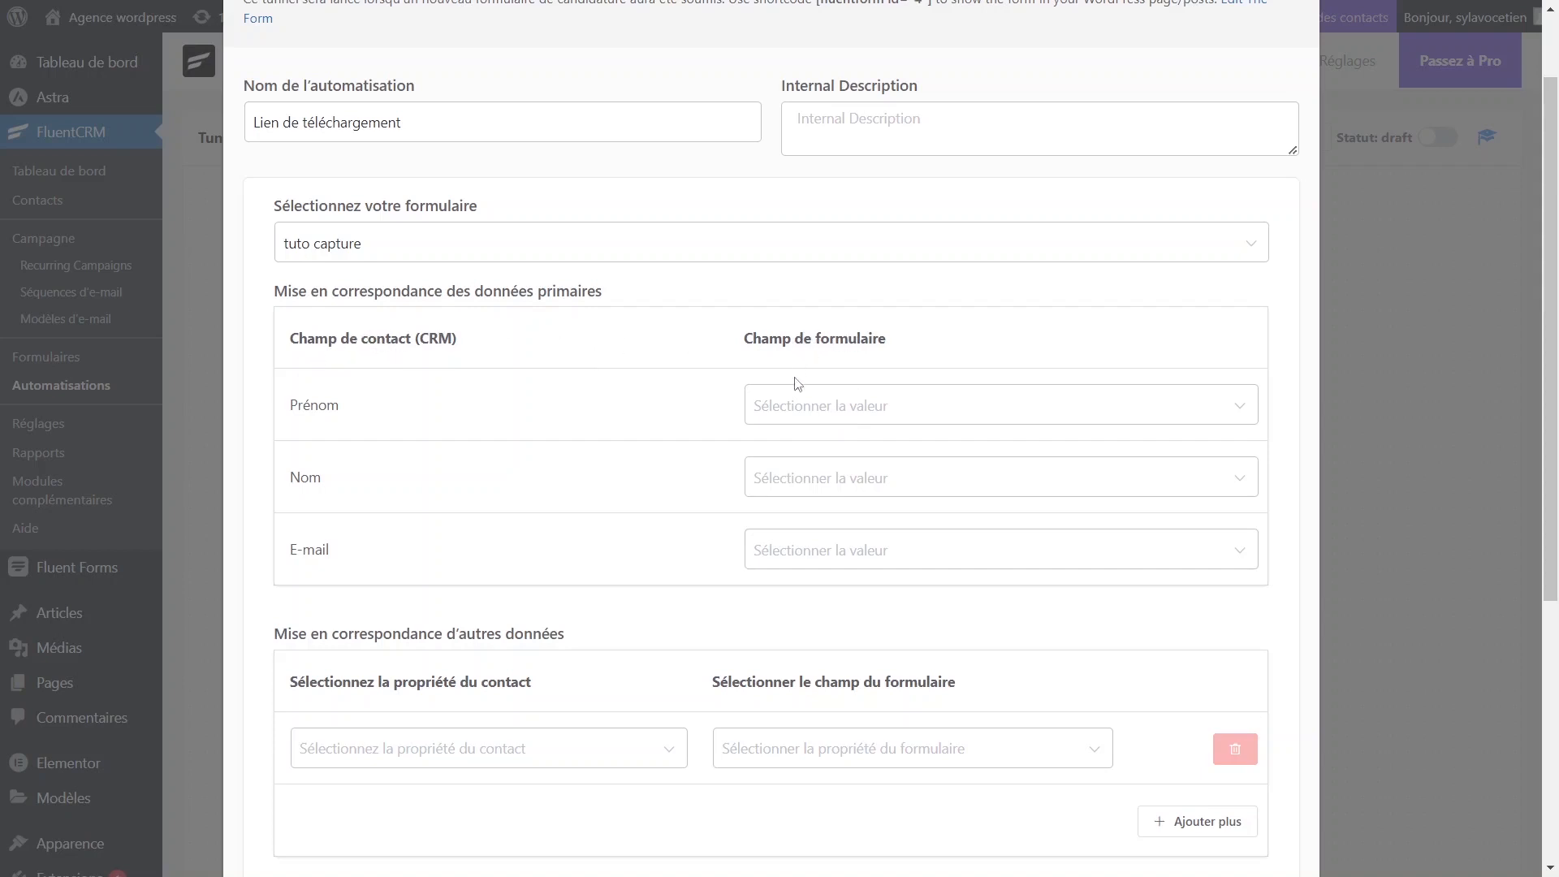
pyautogui.click(819, 406)
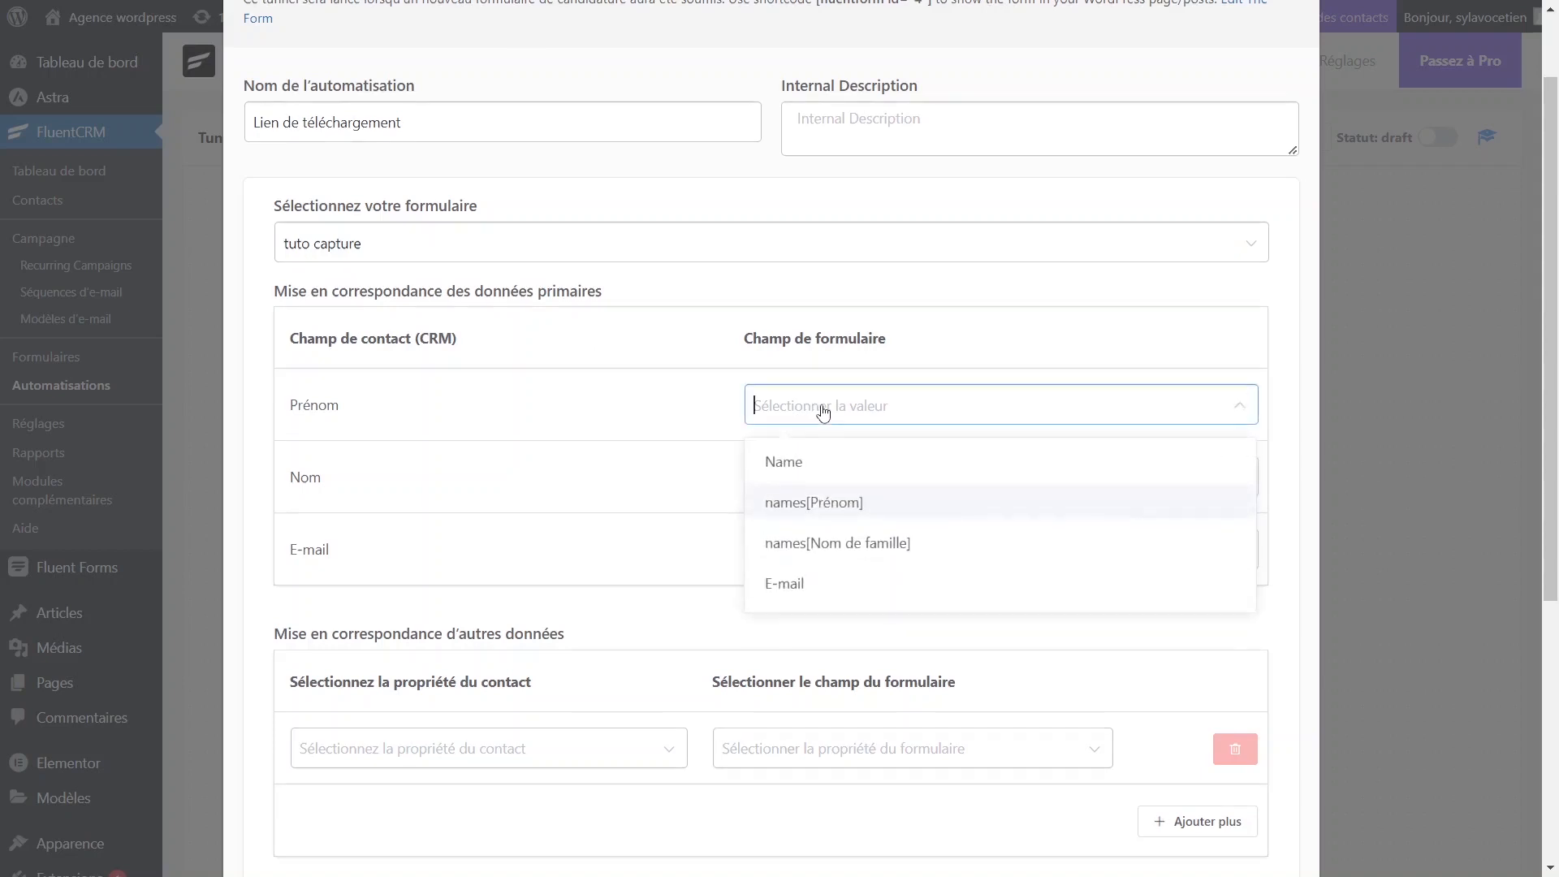
pyautogui.click(819, 503)
pyautogui.click(825, 481)
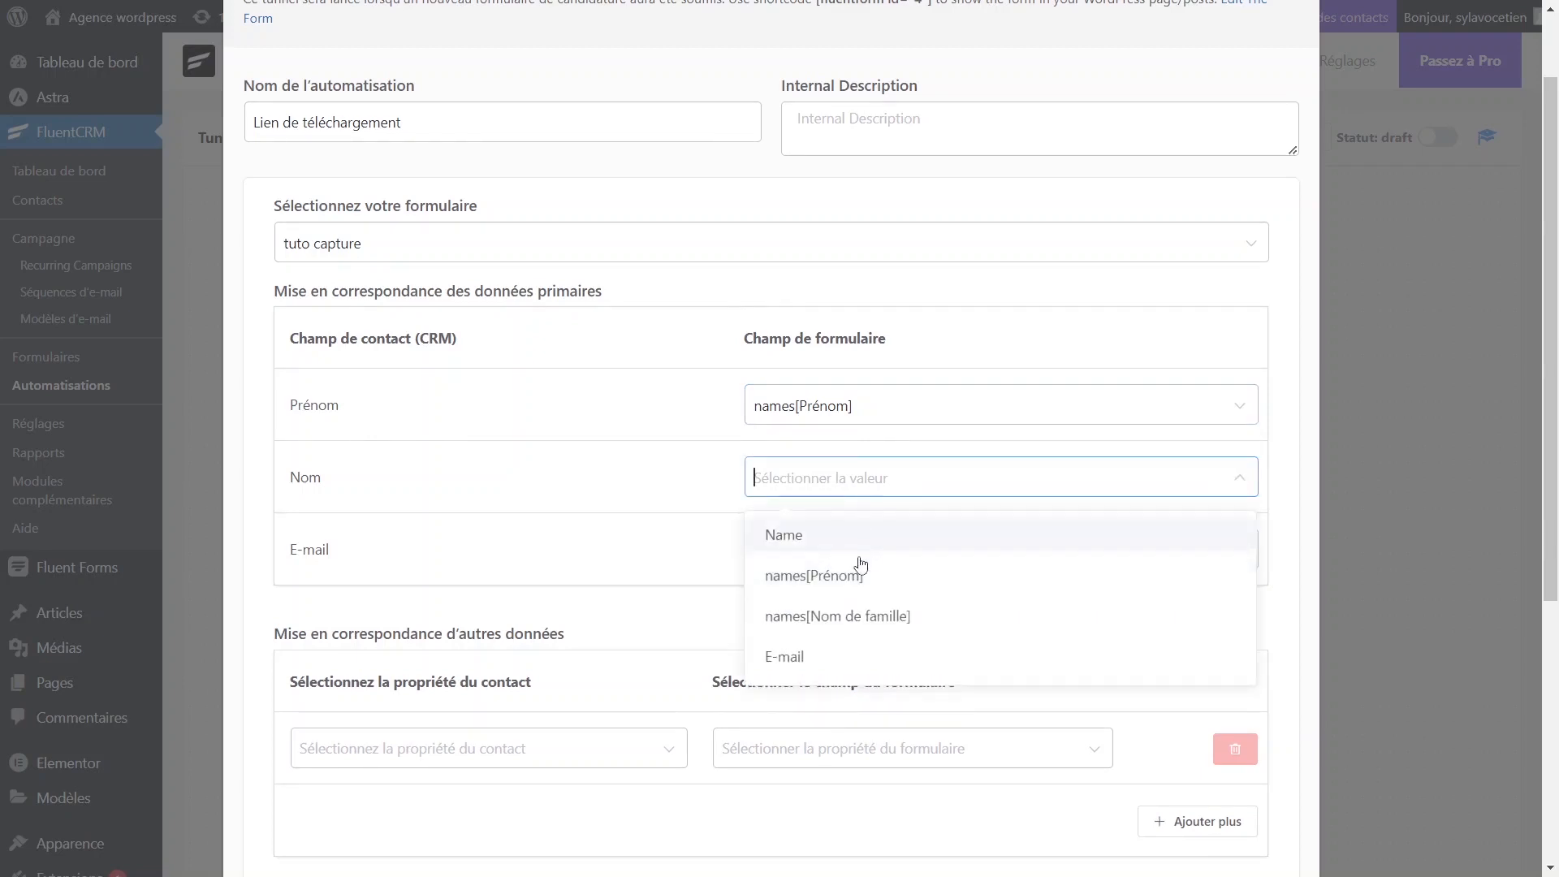
pyautogui.click(859, 623)
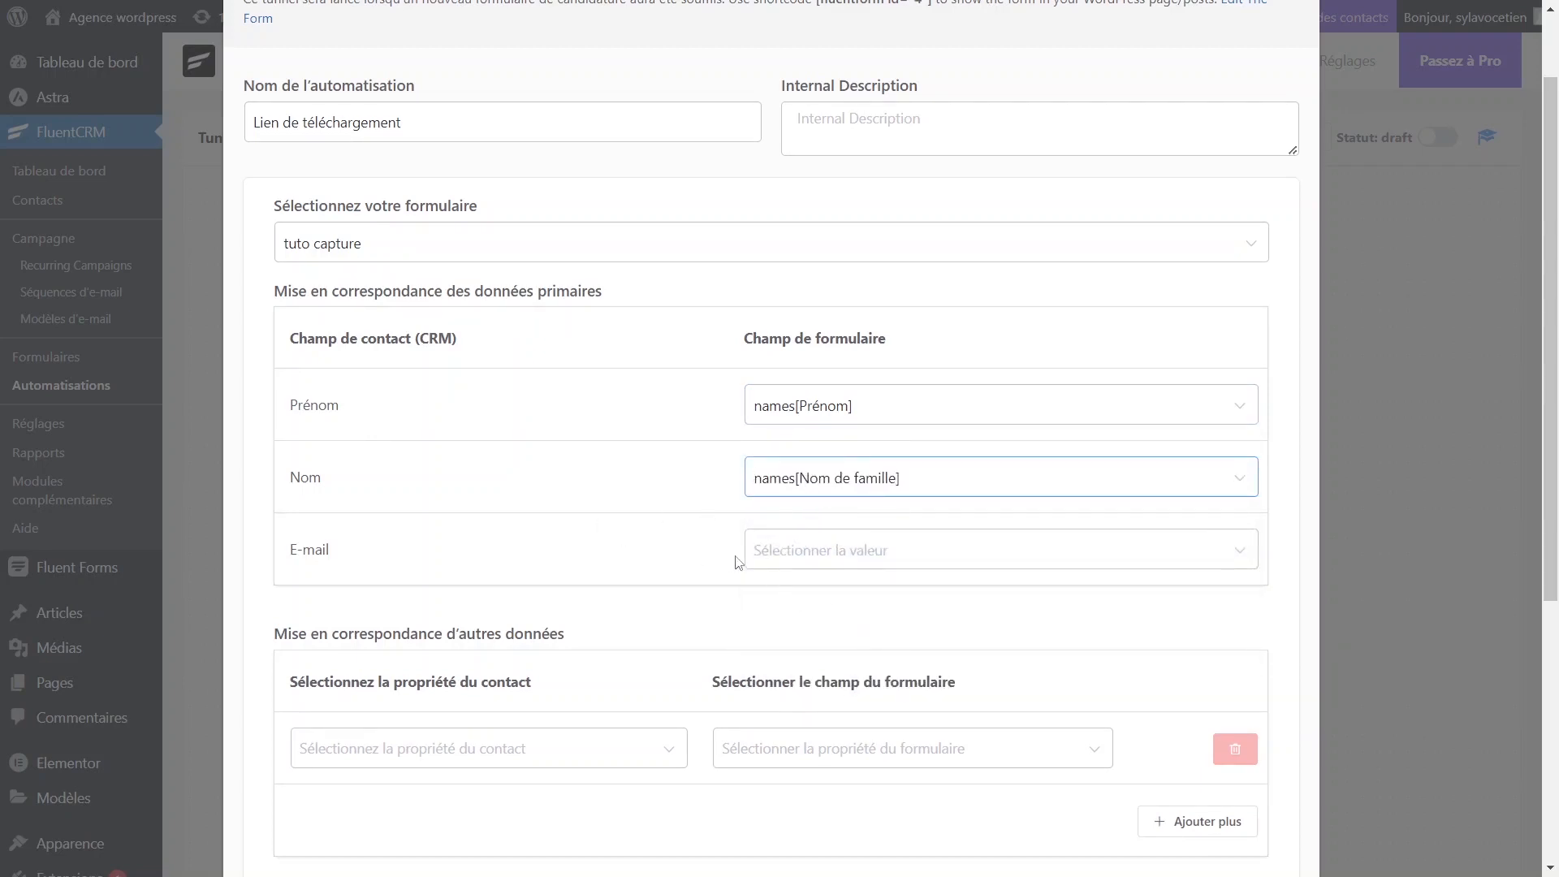
pyautogui.click(806, 562)
pyautogui.click(801, 726)
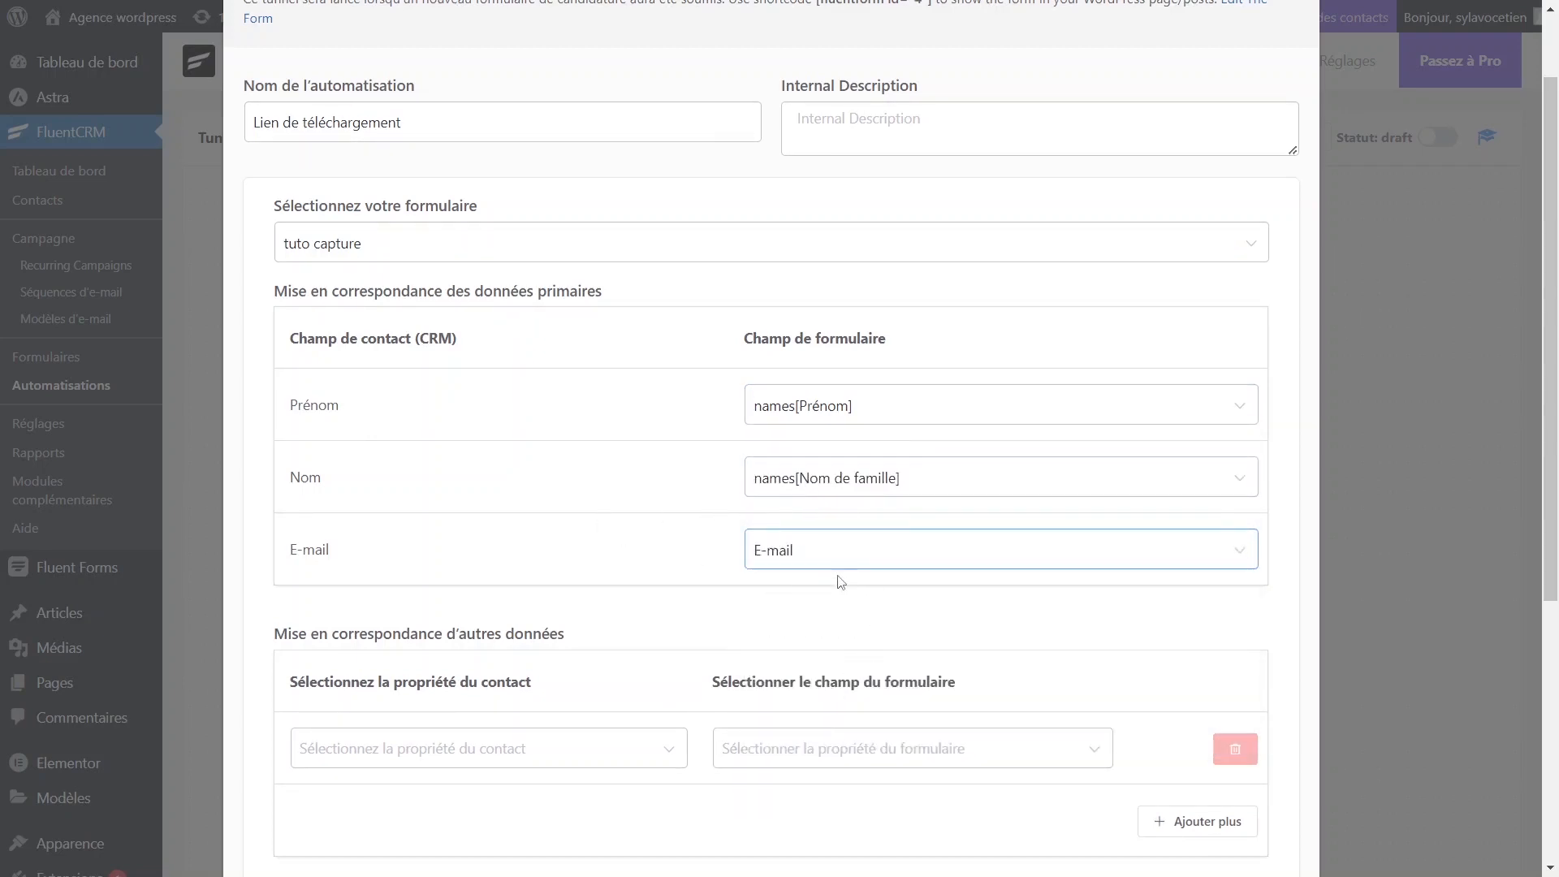
# Keep new contacts' subscription status as Abonné and save the trigger settings.
pyautogui.scroll(-4, 598, 529)
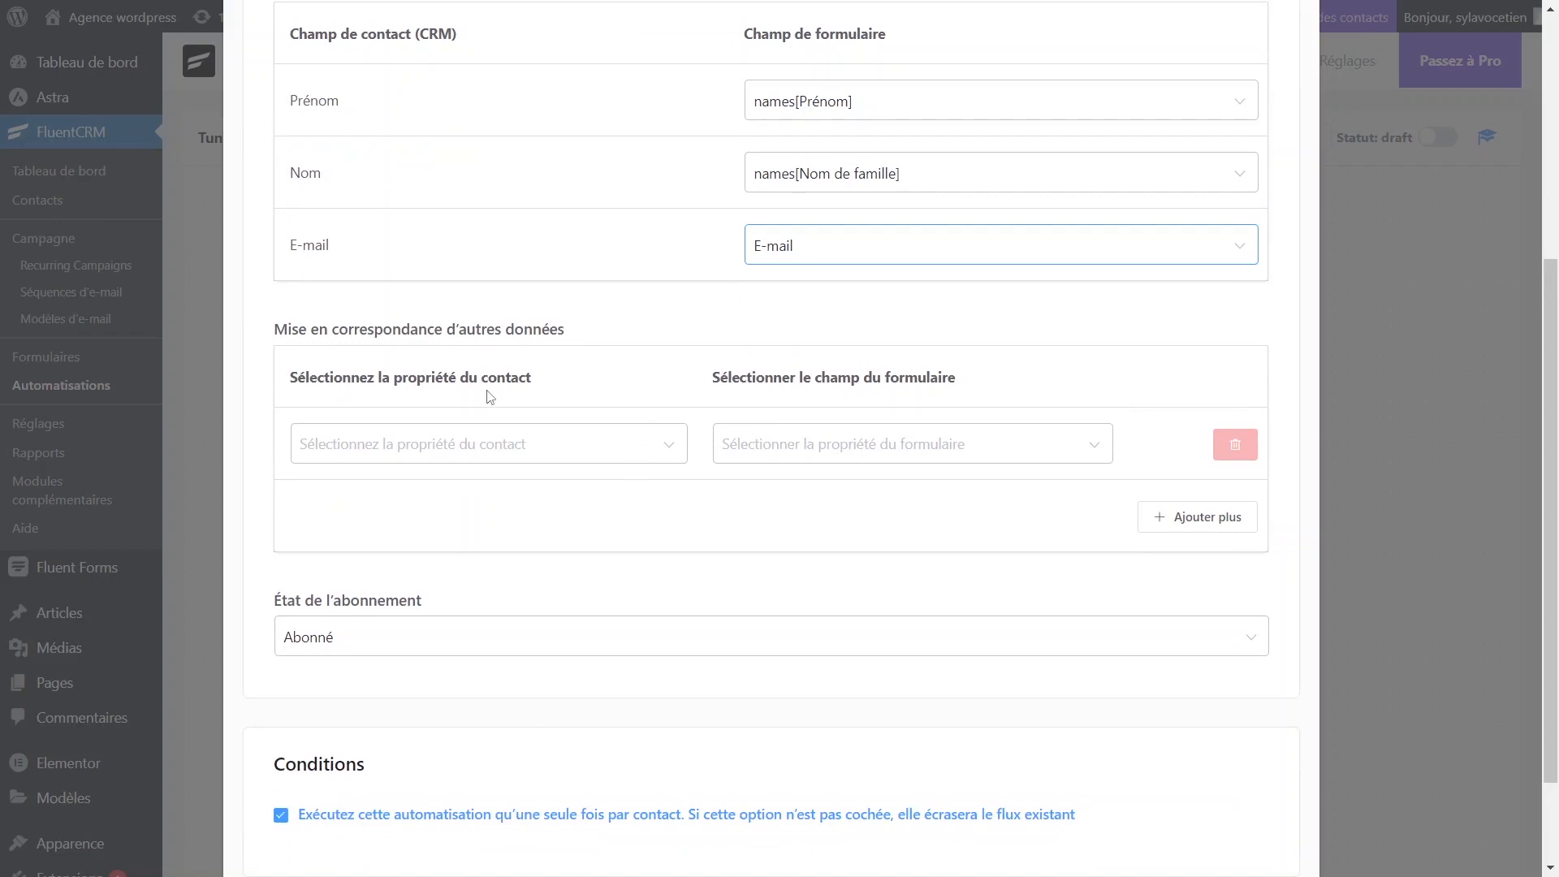
pyautogui.click(608, 460)
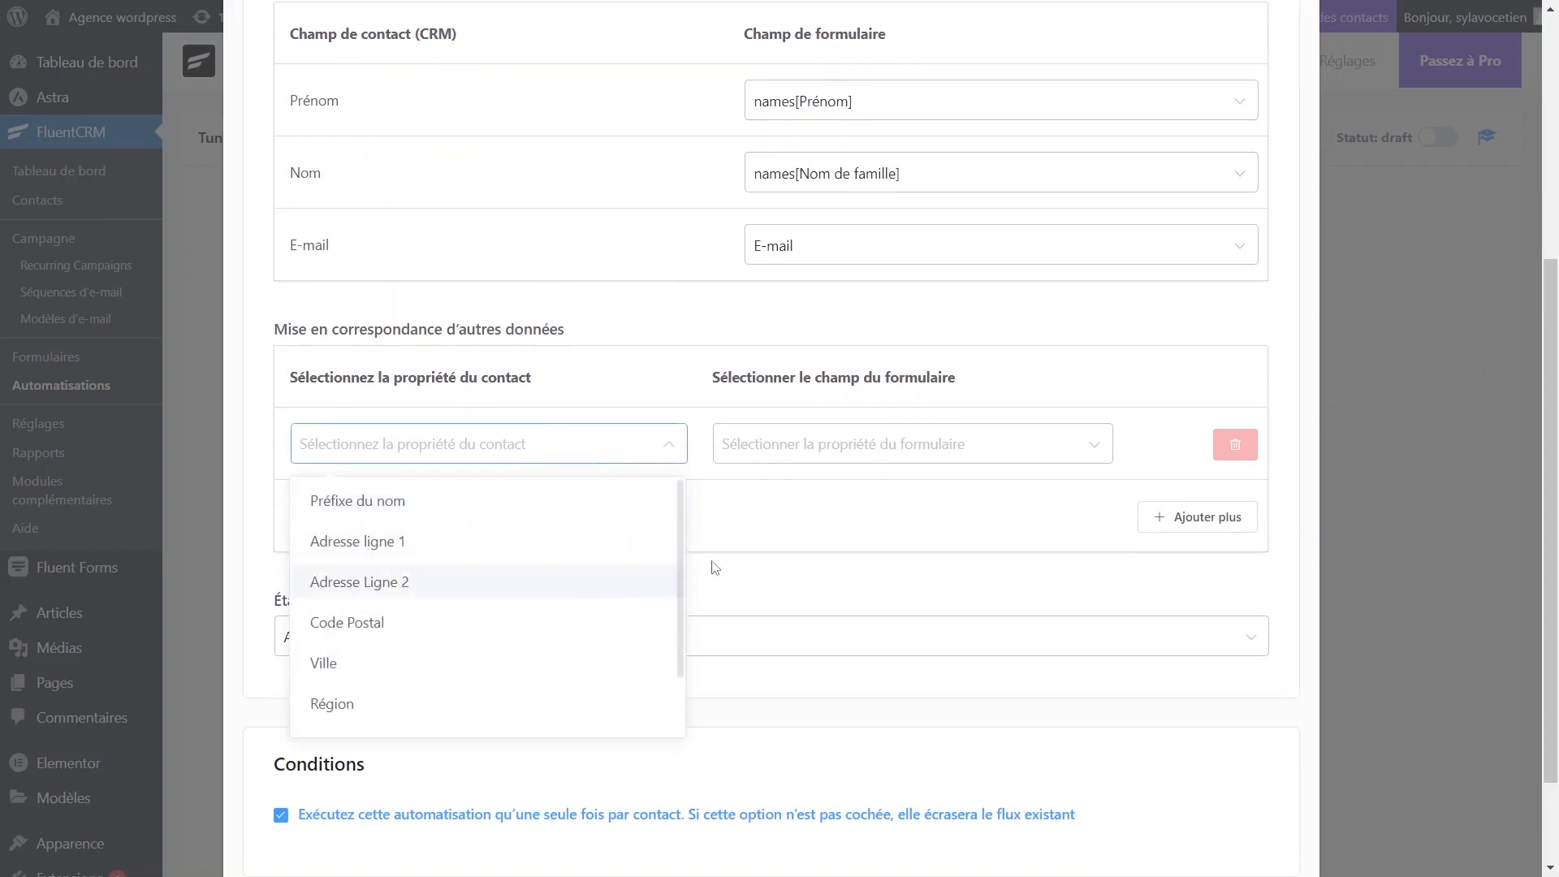
pyautogui.scroll(-2, 472, 576)
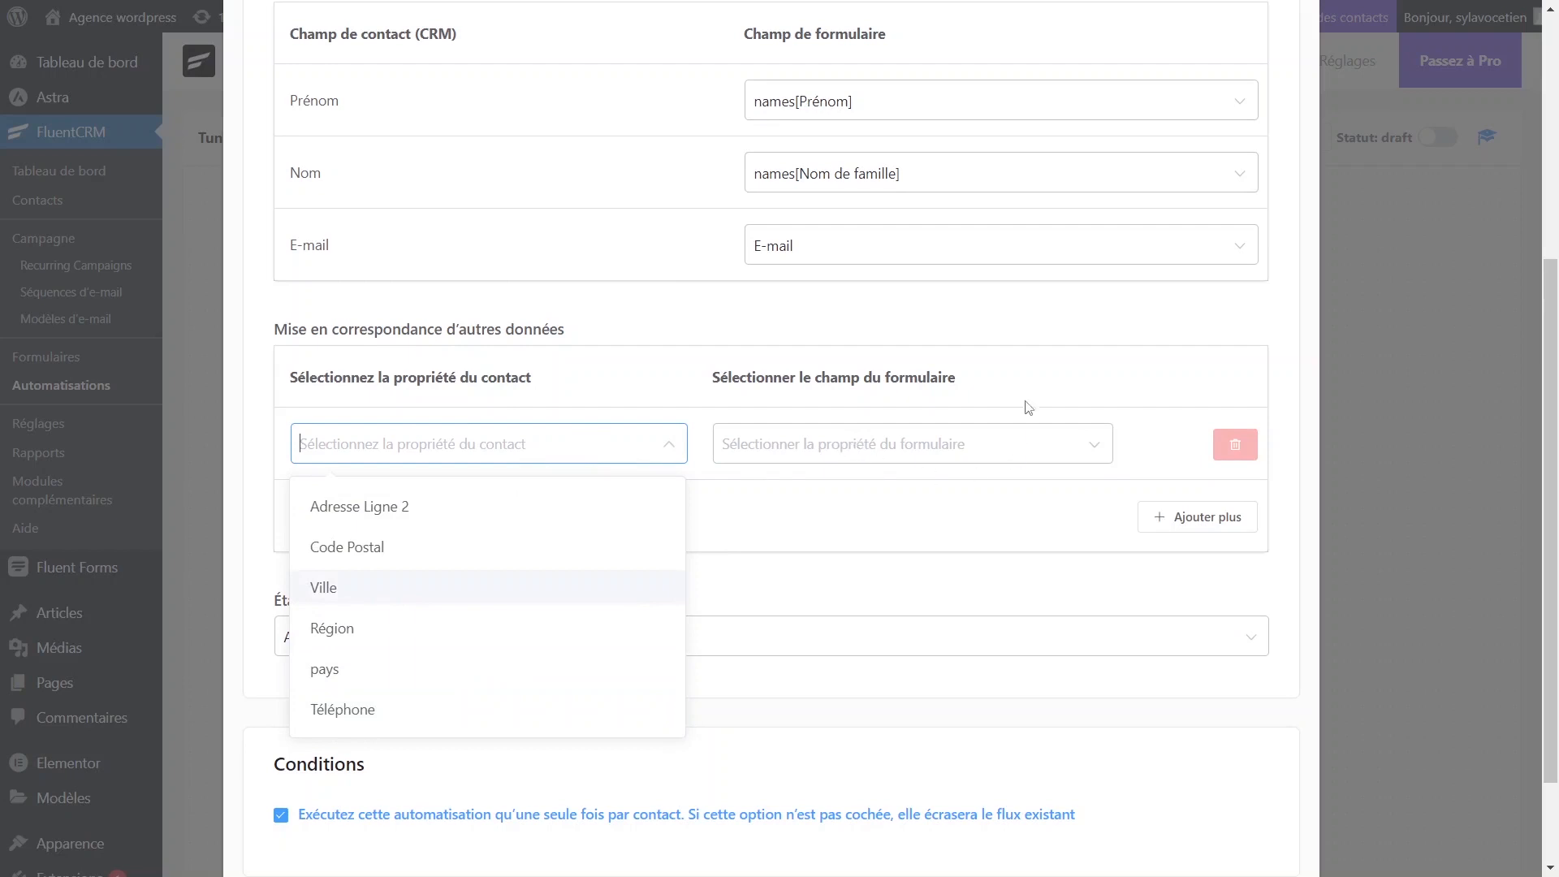
pyautogui.click(983, 339)
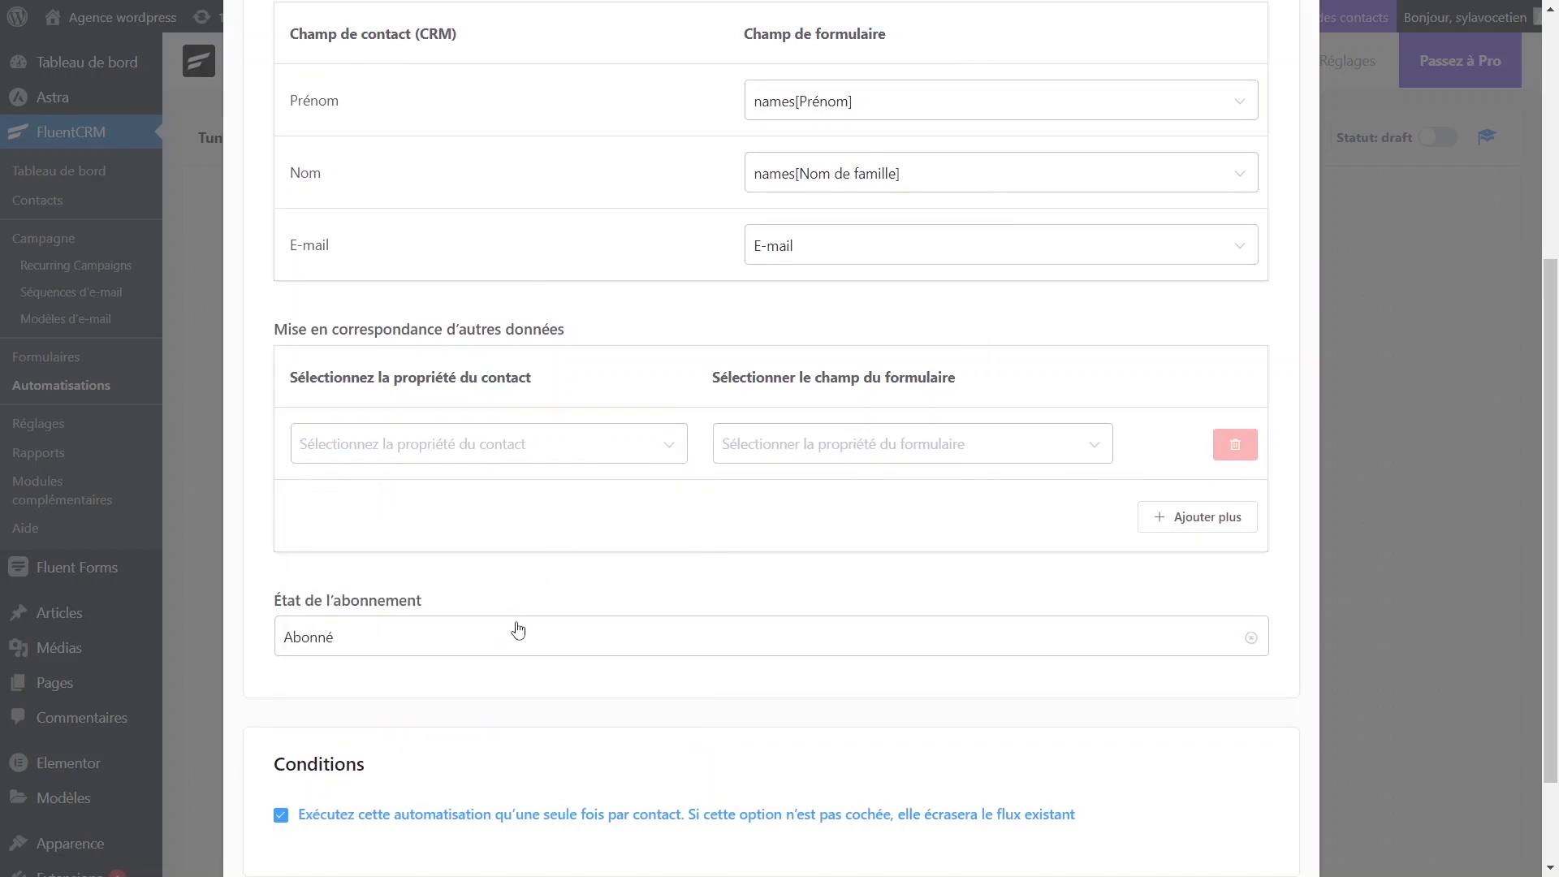
pyautogui.scroll(-2, 487, 540)
pyautogui.click(385, 517)
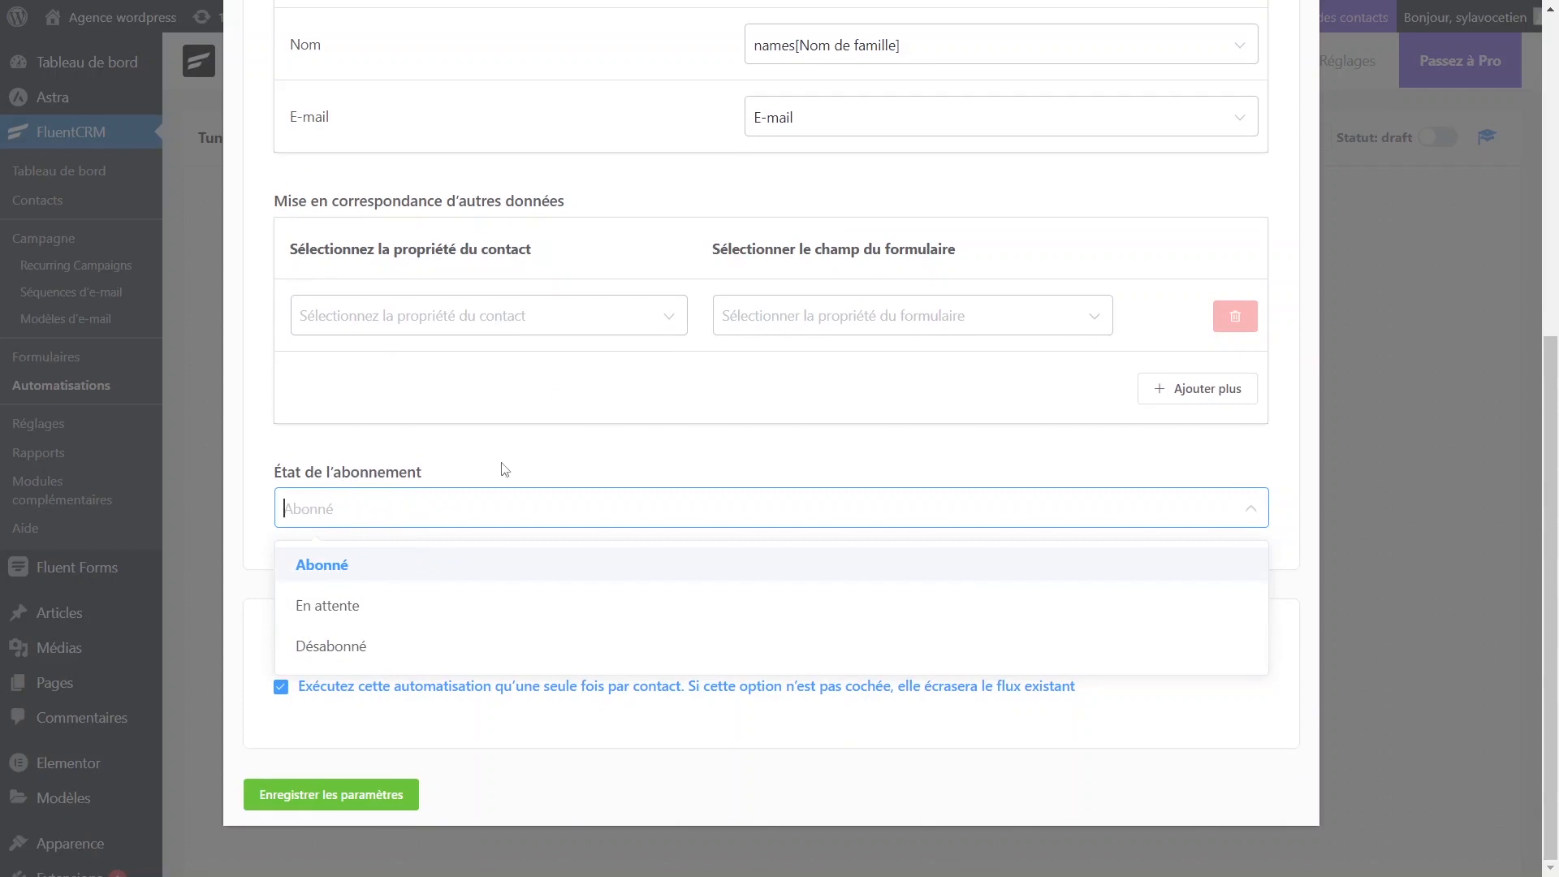
pyautogui.click(404, 581)
pyautogui.click(370, 794)
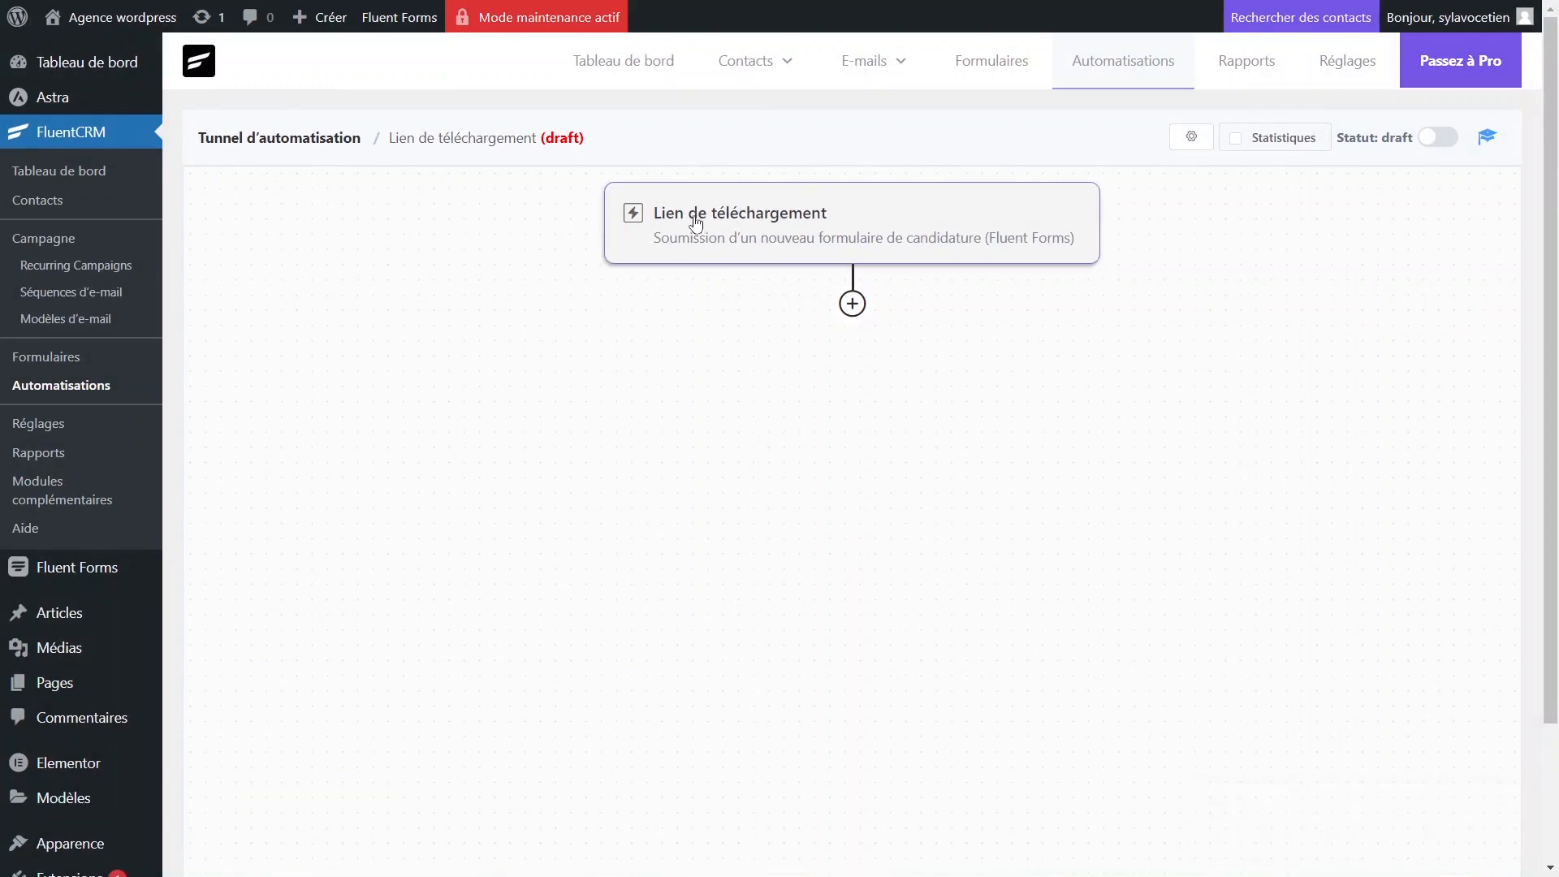
# Add an 'Envoyer un e-mail personnalisé' action after the trigger.
pyautogui.click(853, 303)
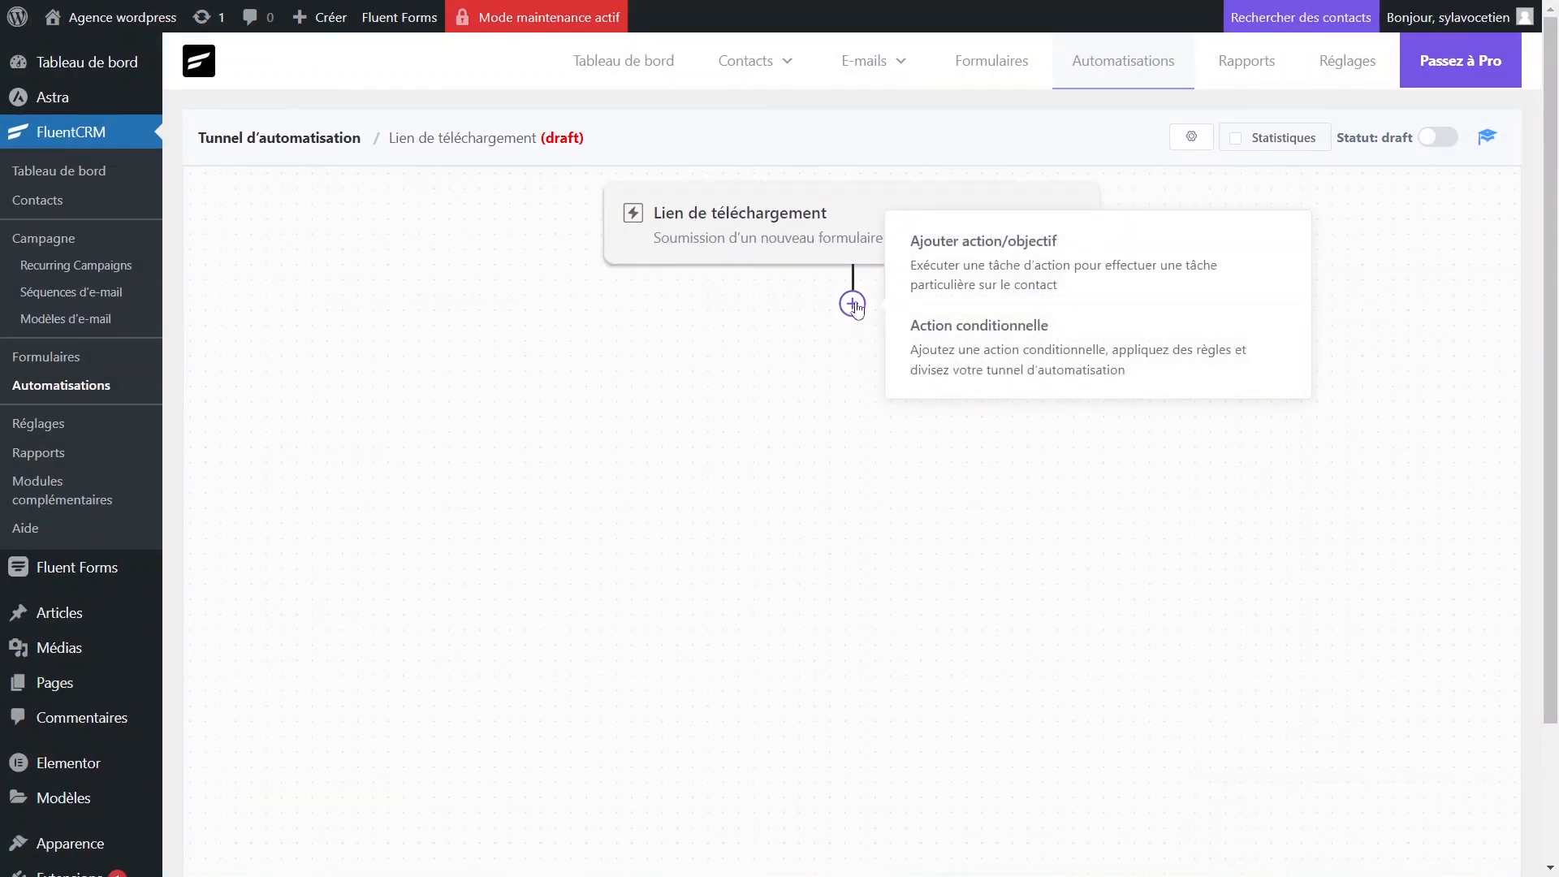
pyautogui.click(852, 304)
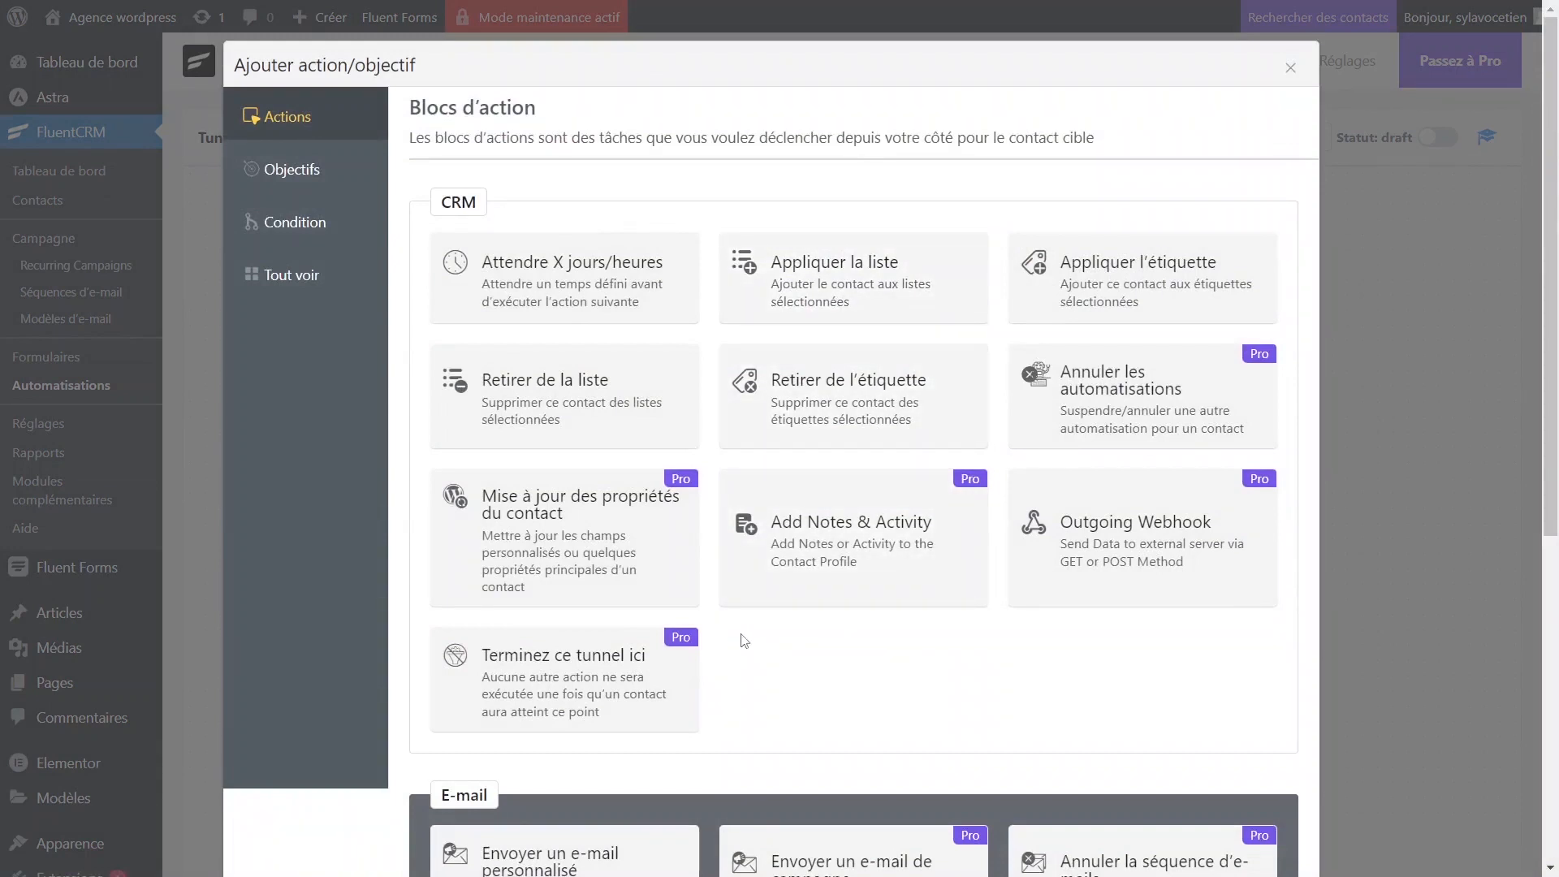
pyautogui.scroll(-5, 743, 641)
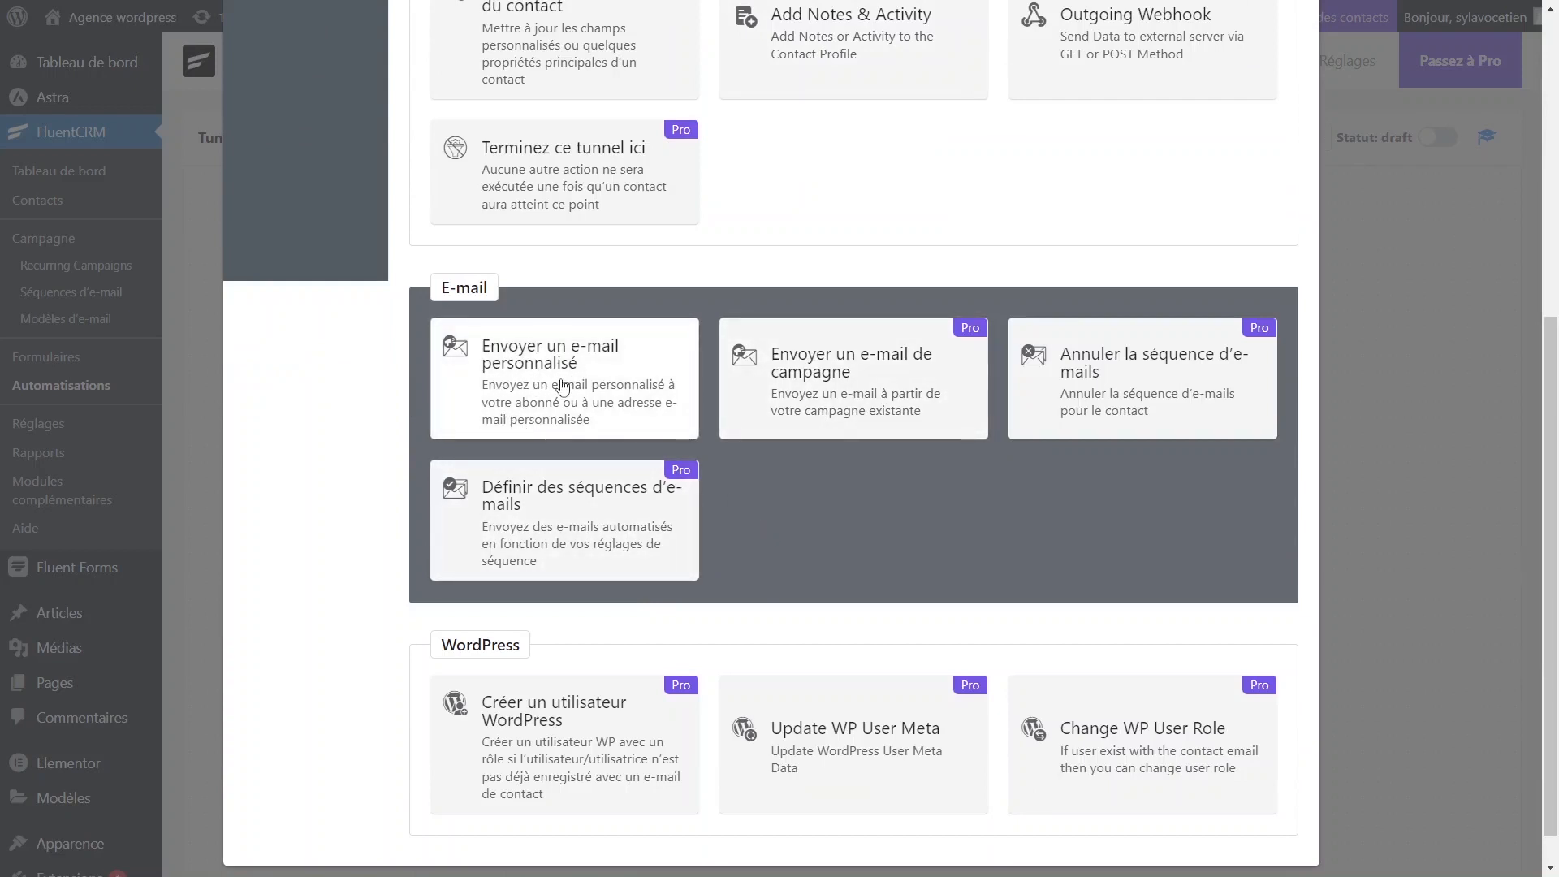
pyautogui.click(518, 392)
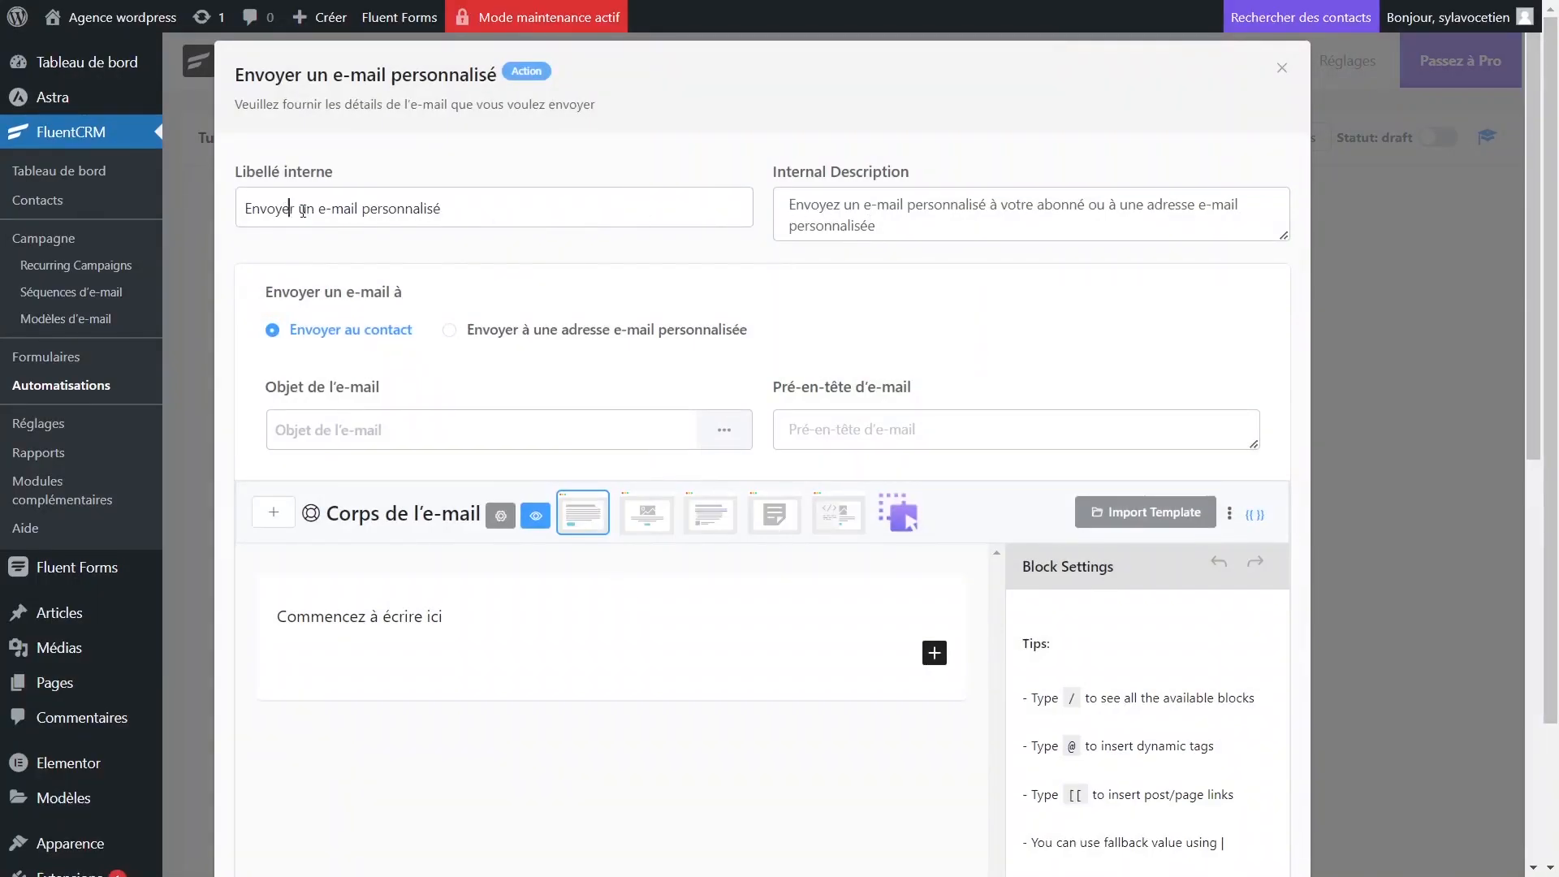
# Replace the e-mail body with 'Cliques ici pour télécharger votre ebook.'.
pyautogui.moveTo(303, 211); pyautogui.dragTo(438, 213)
pyautogui.click(494, 210)
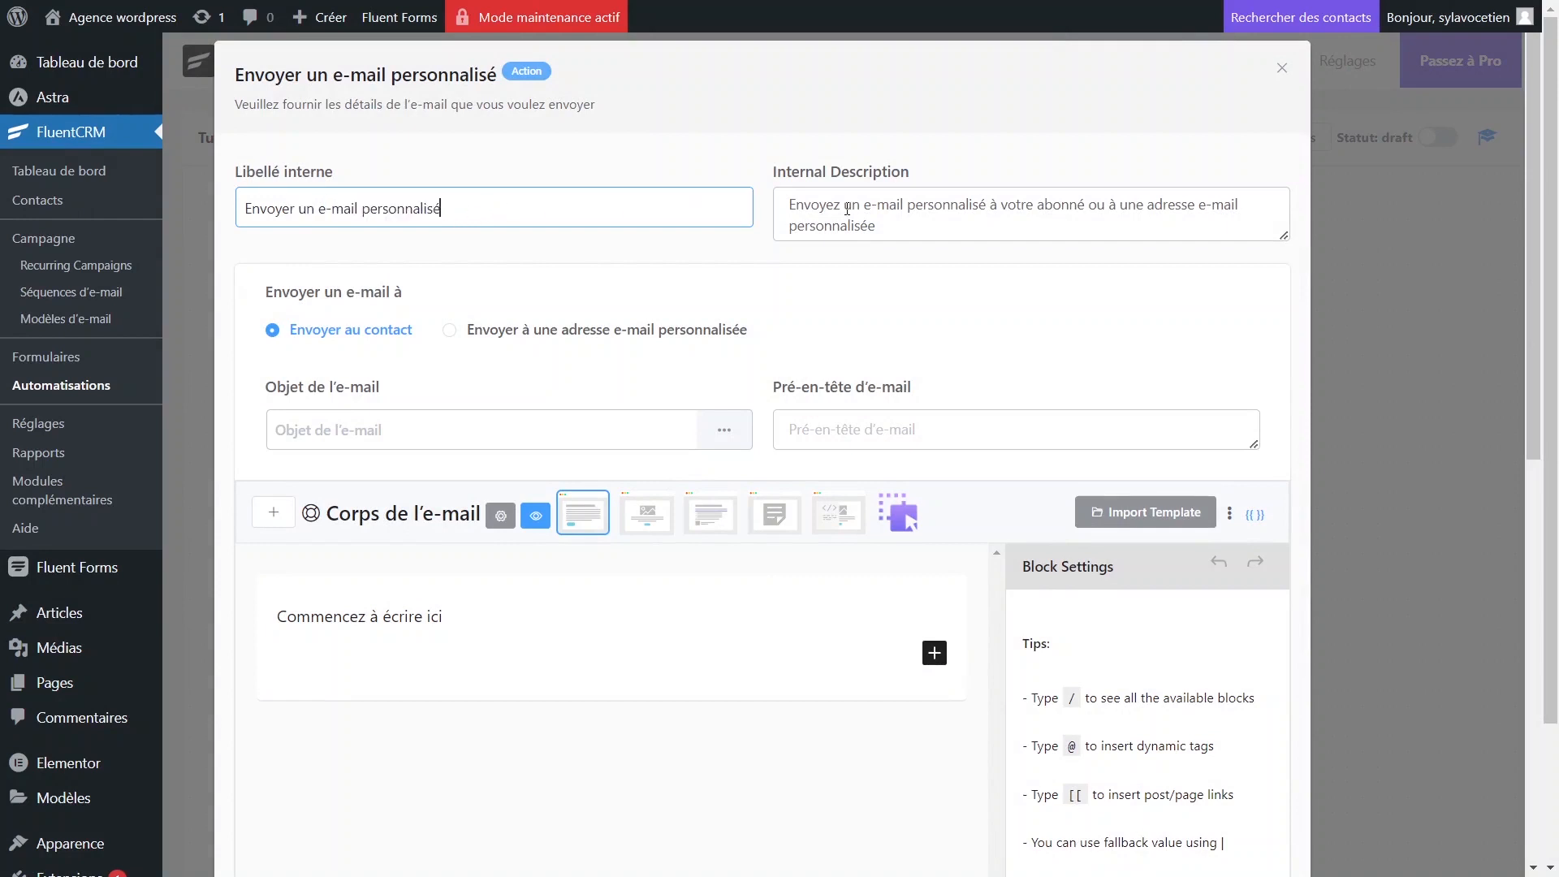
pyautogui.click(827, 223)
pyautogui.click(404, 444)
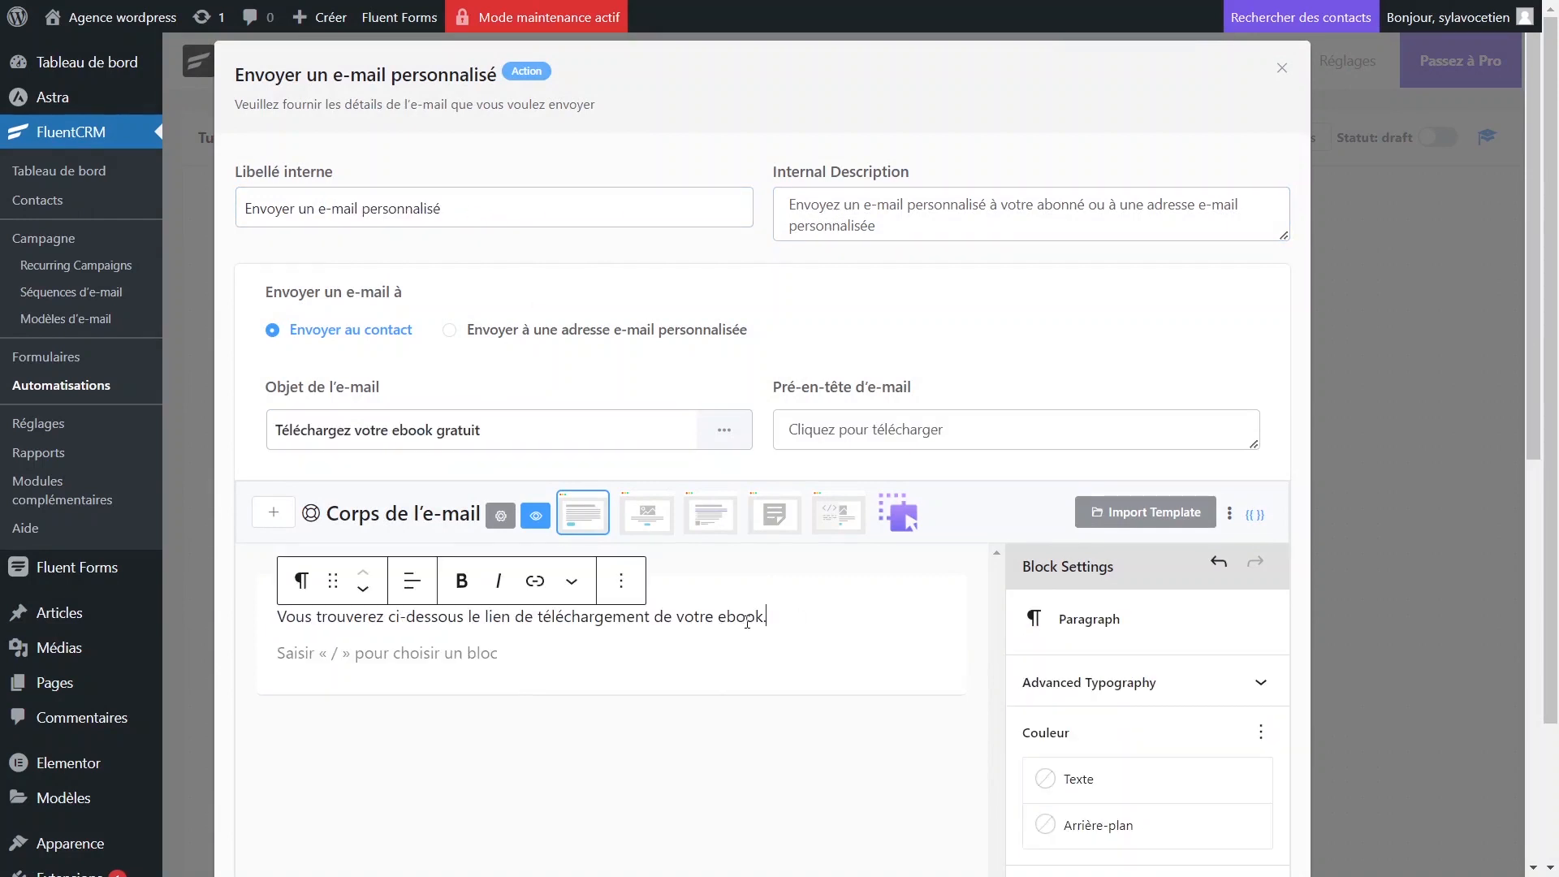
pyautogui.tripleClick(312, 617)
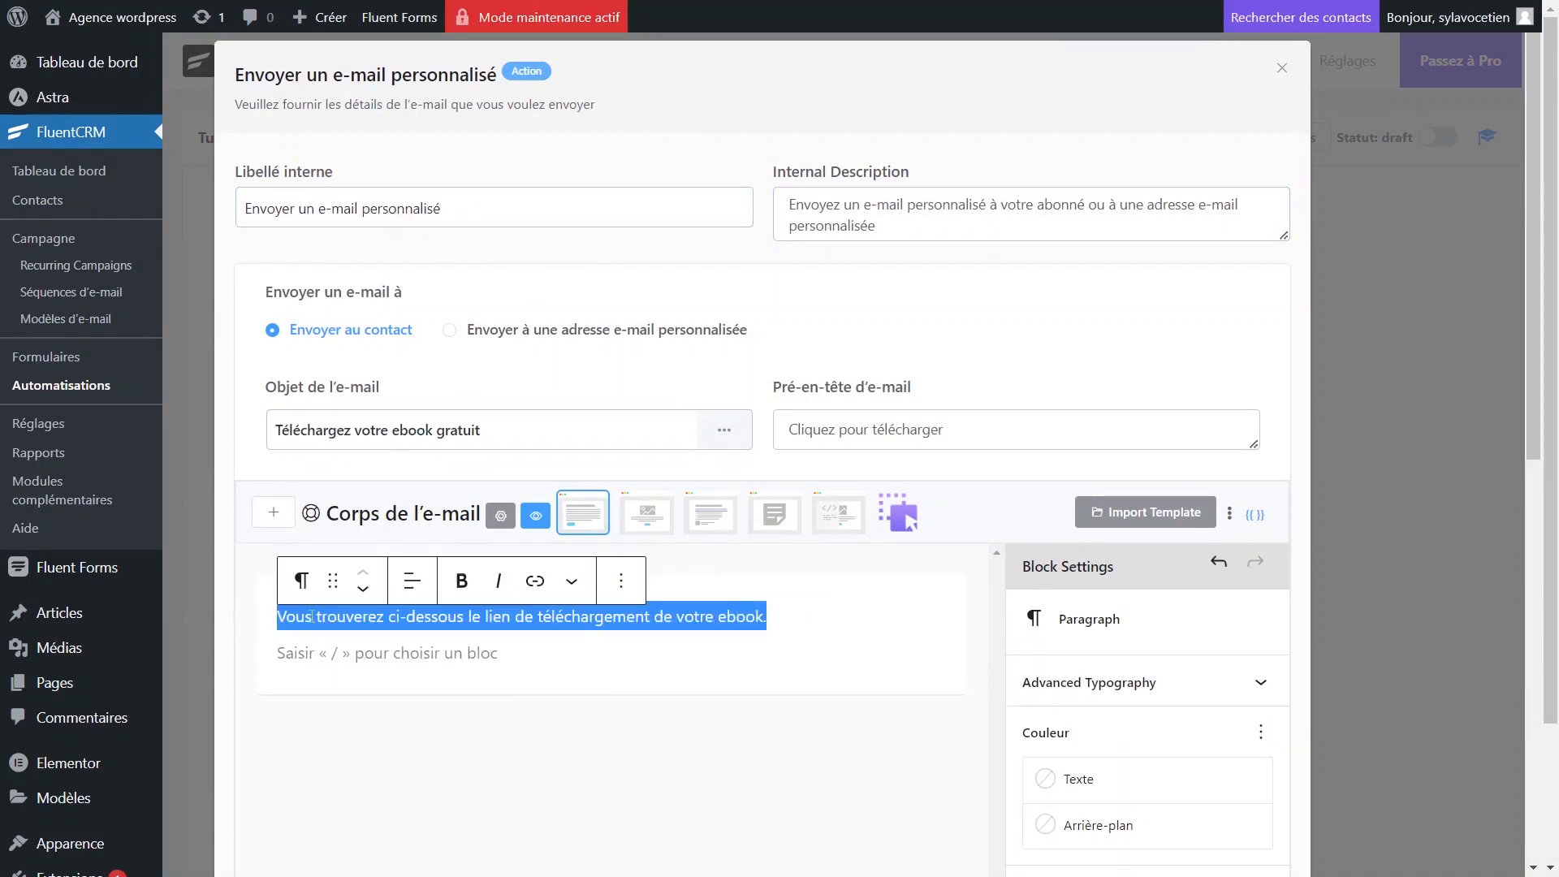
pyautogui.press('BackSpace')
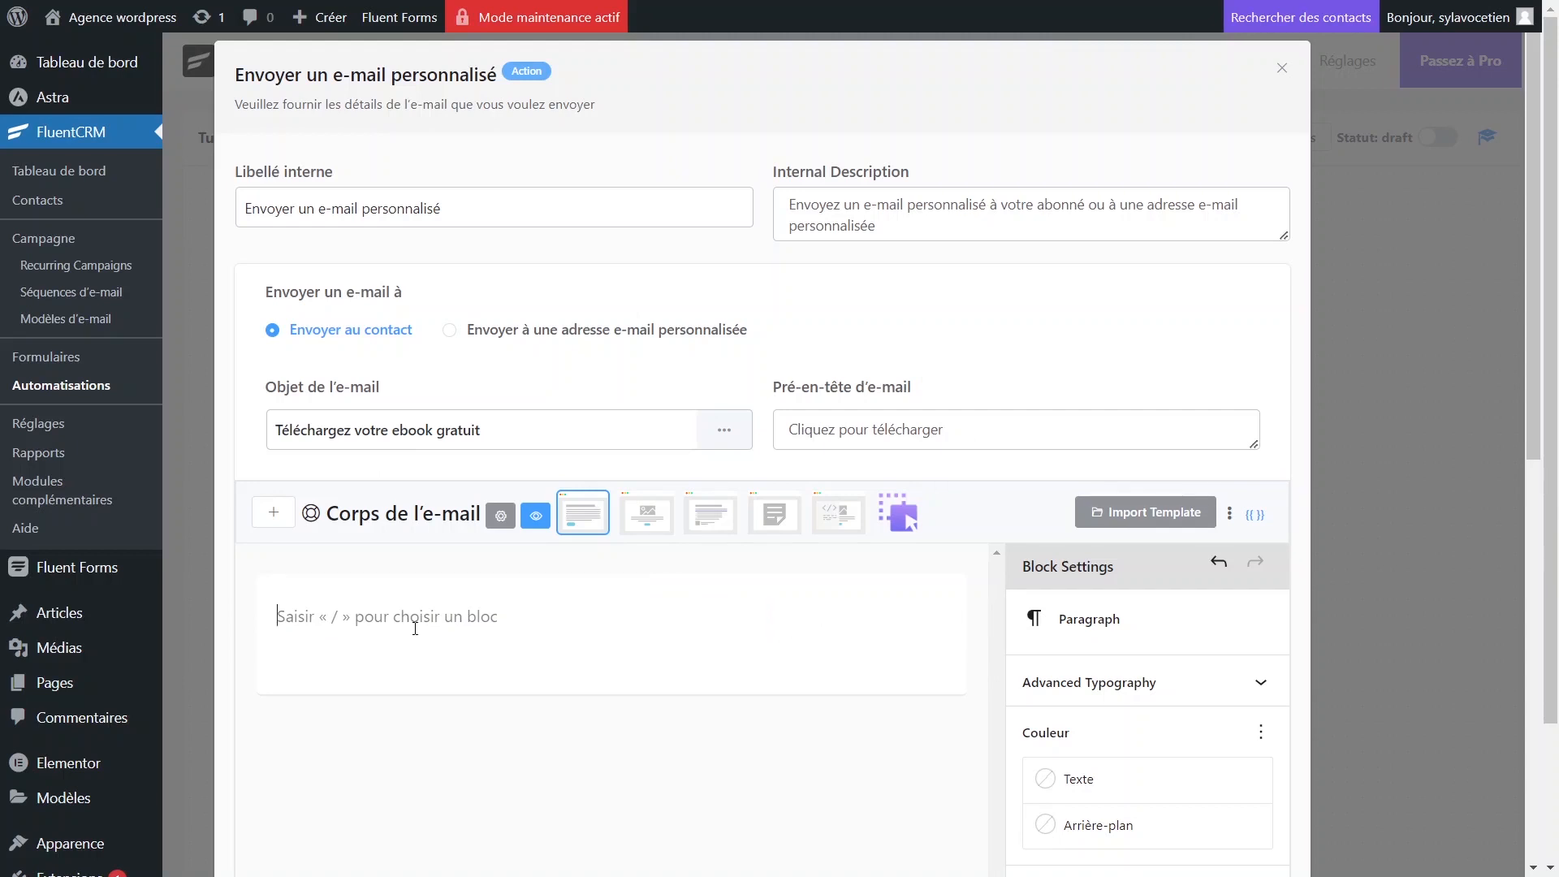
pyautogui.write('Cl')
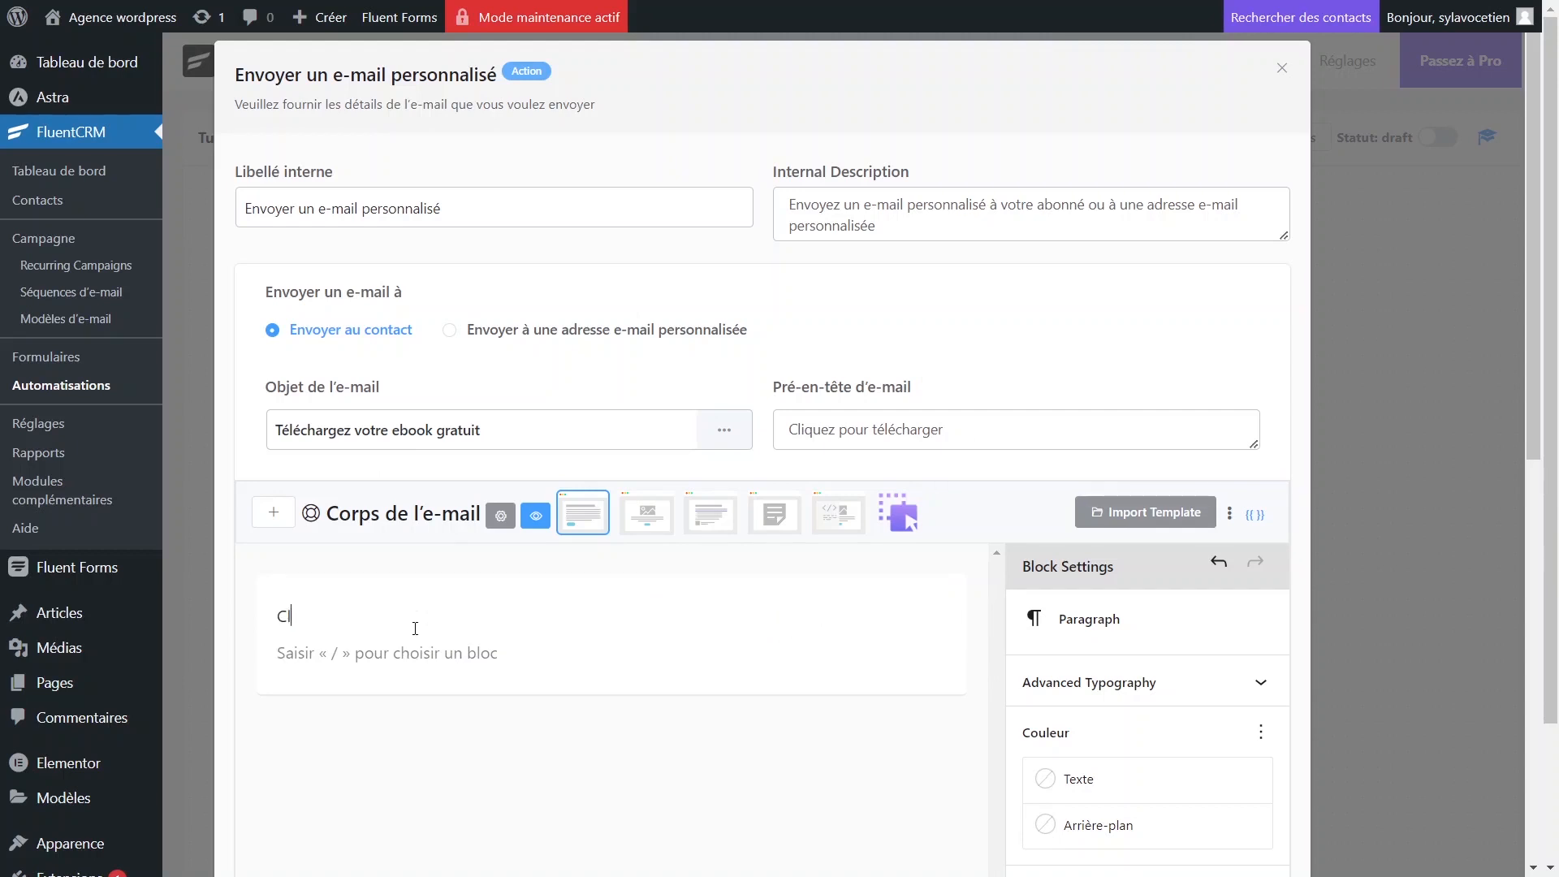
pyautogui.write('iques ici pour télécharger votre ebook.')
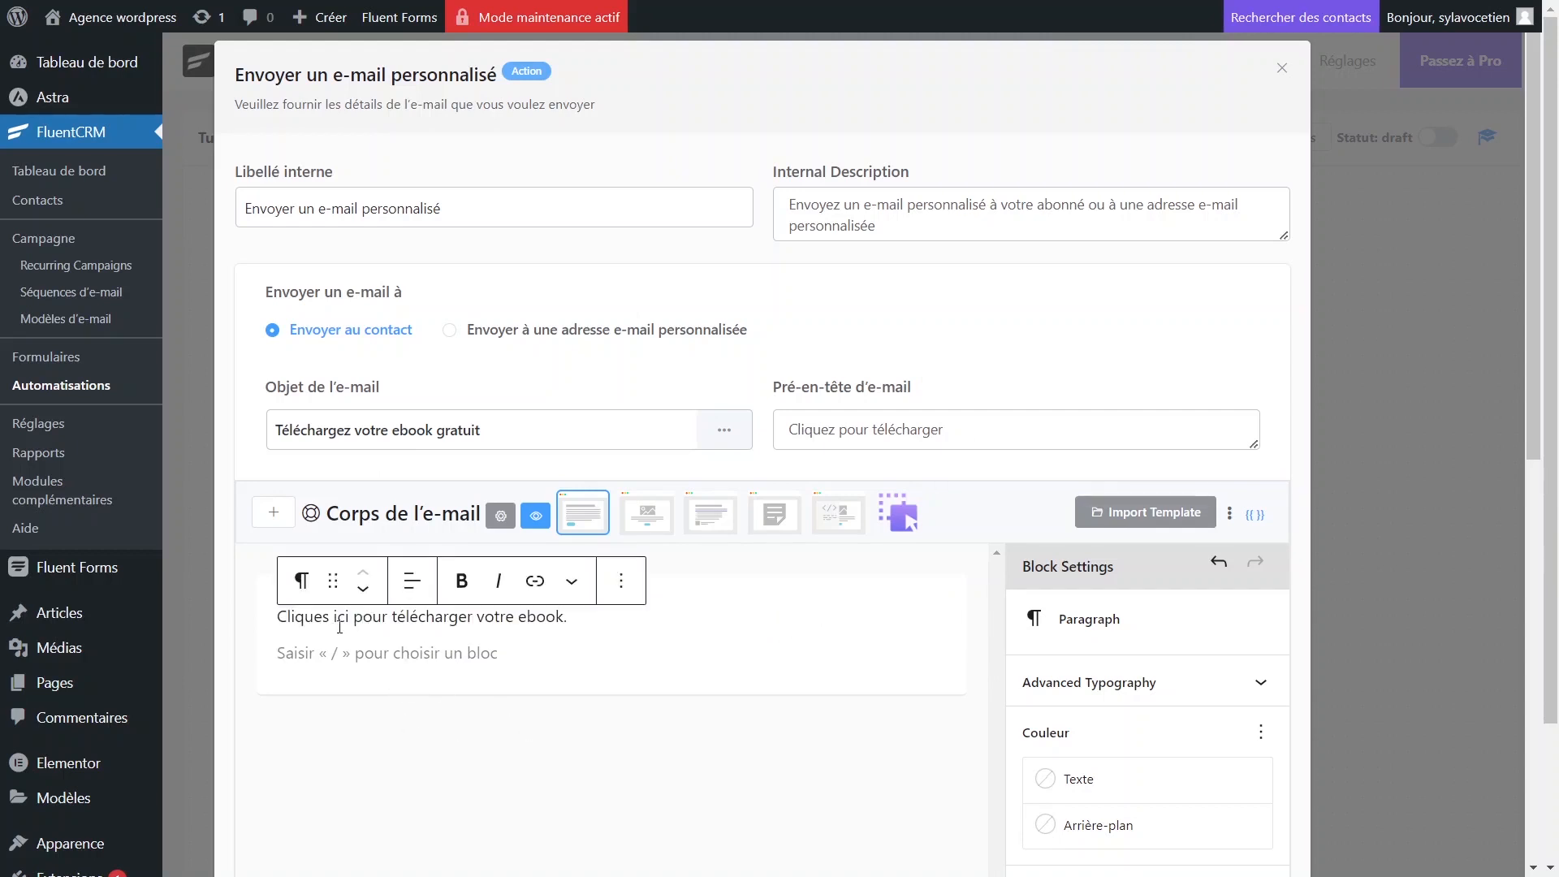
# Link the word 'ici' to '#' and save the custom e-mail step.
pyautogui.doubleClick(341, 617)
pyautogui.click(347, 619)
pyautogui.click(534, 583)
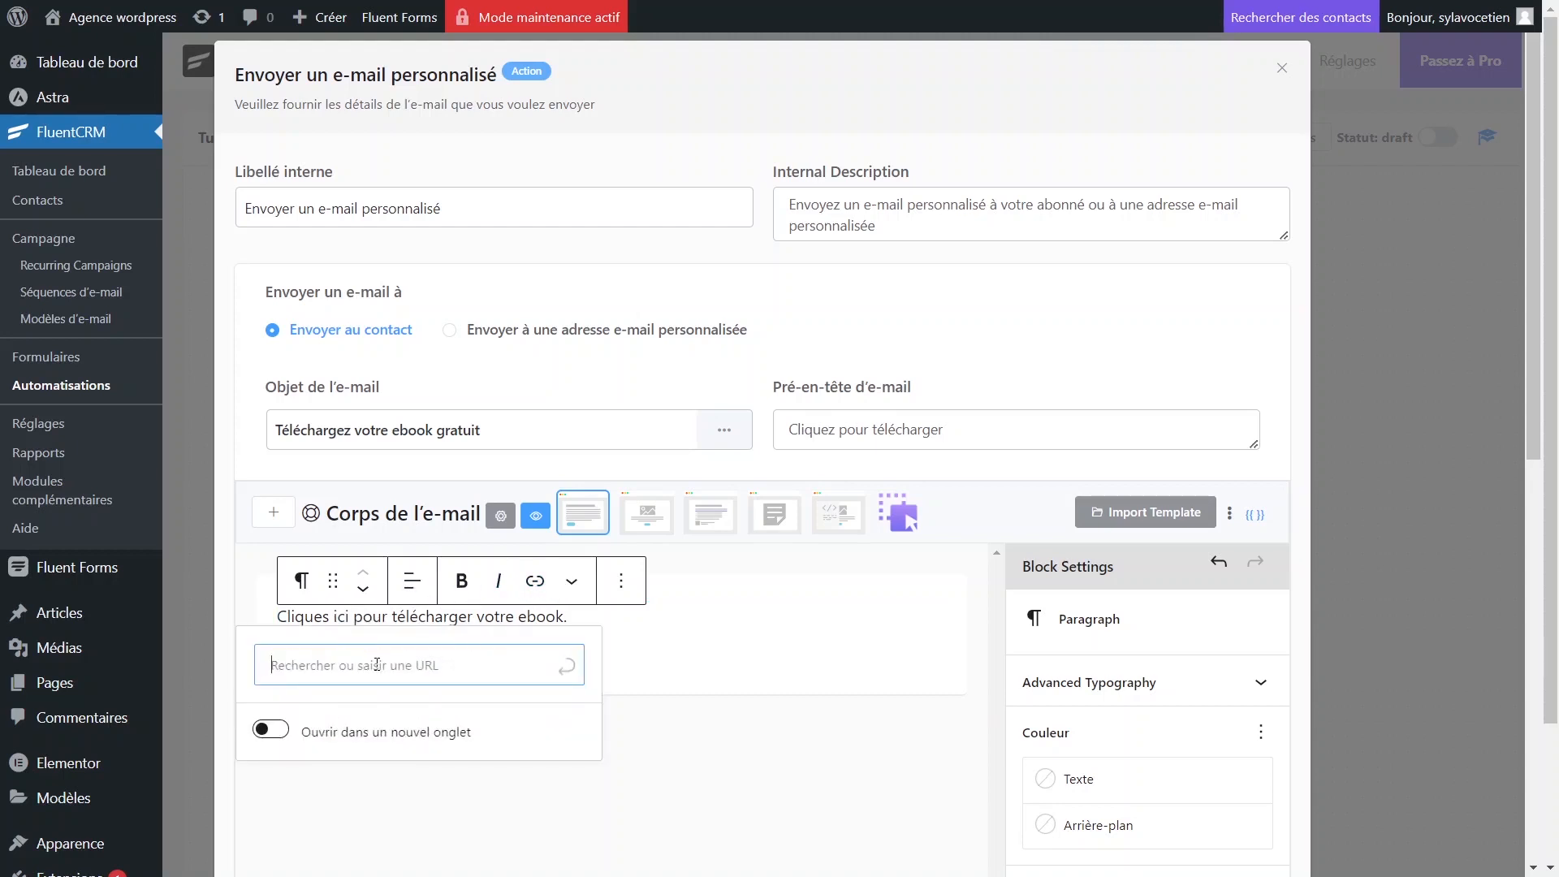
pyautogui.write('#')
pyautogui.click(566, 668)
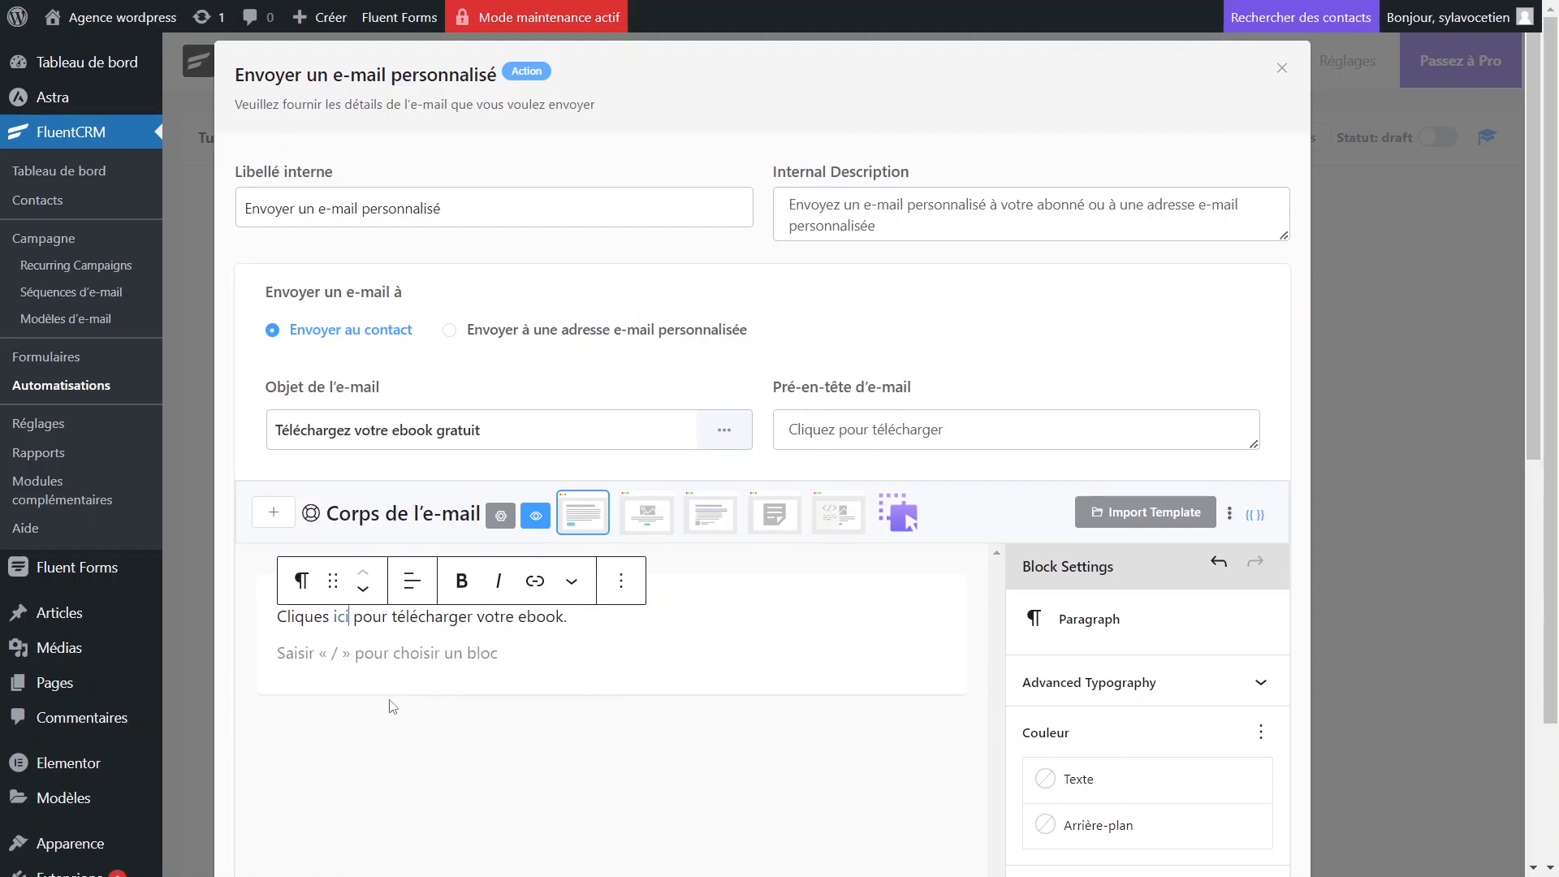
pyautogui.click(574, 681)
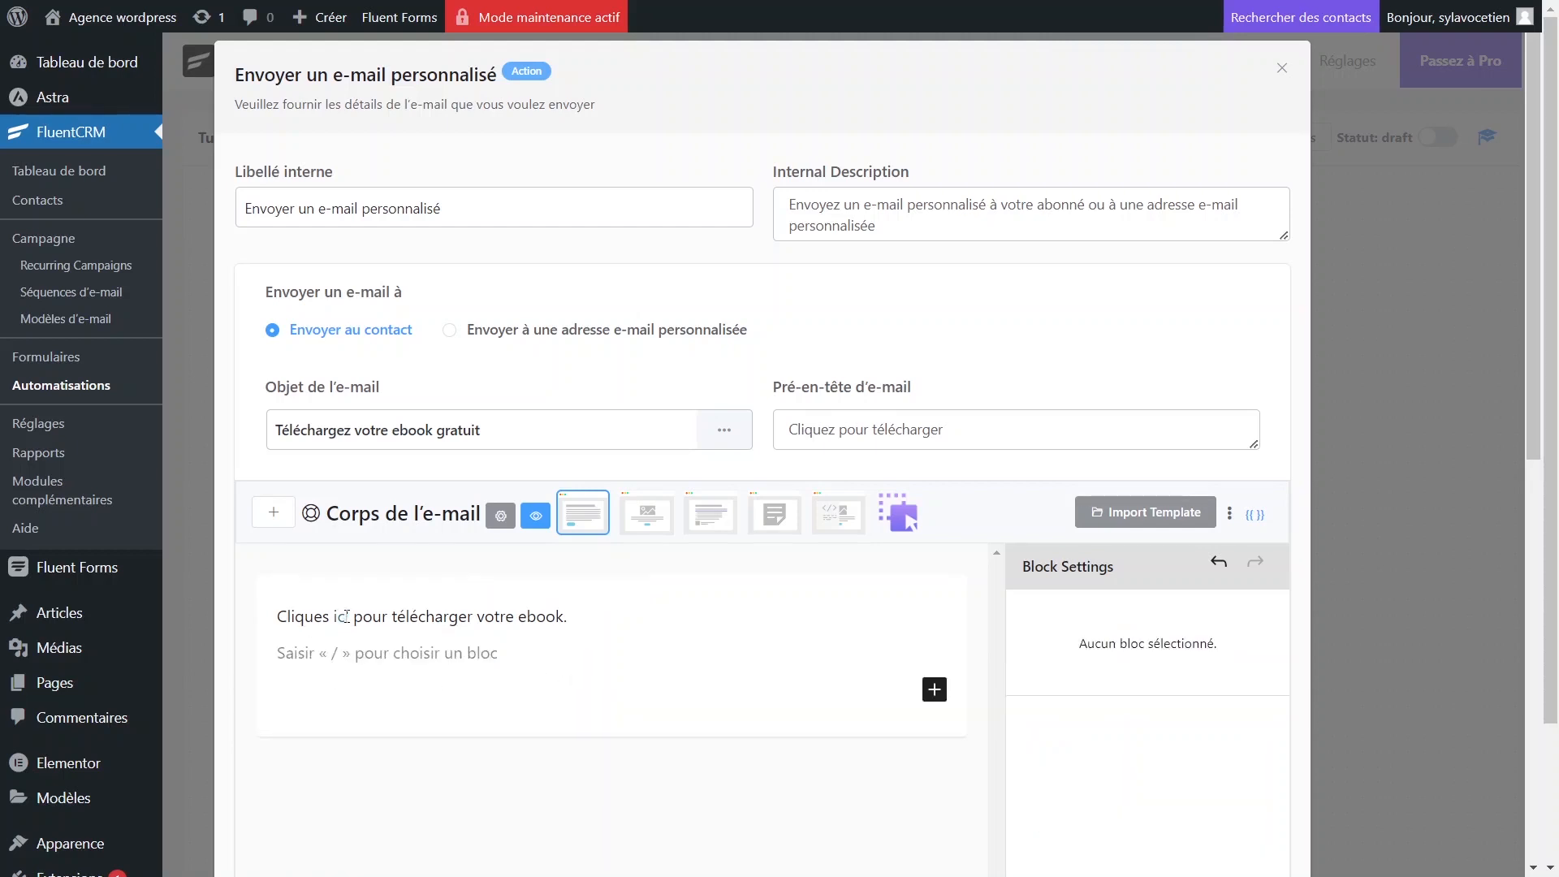
pyautogui.click(347, 616)
pyautogui.click(694, 667)
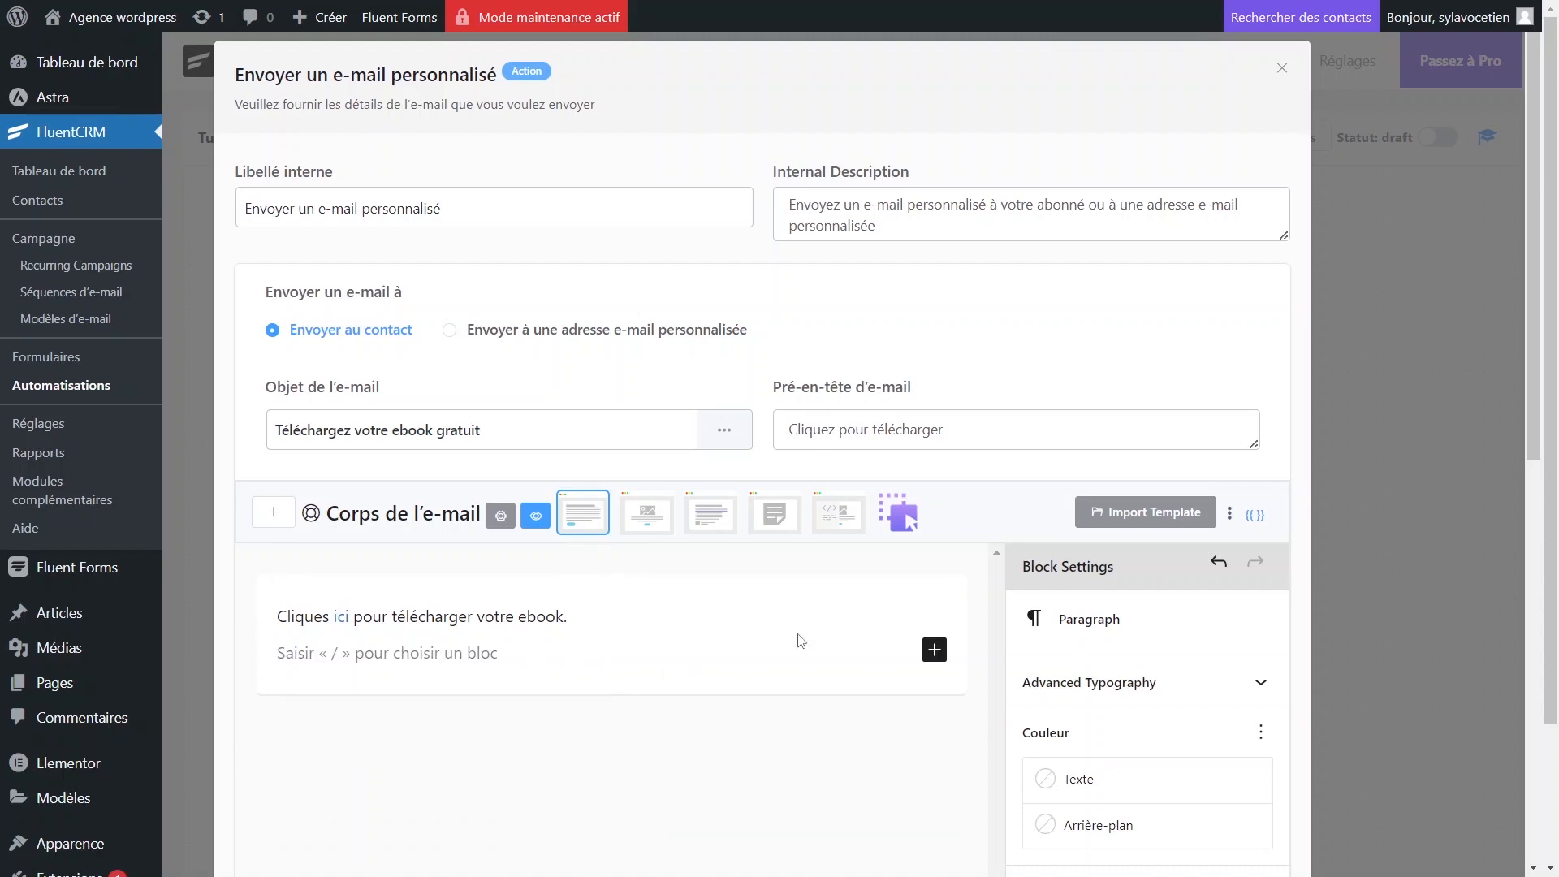
pyautogui.scroll(-7, 739, 729)
pyautogui.scroll(-2, 522, 744)
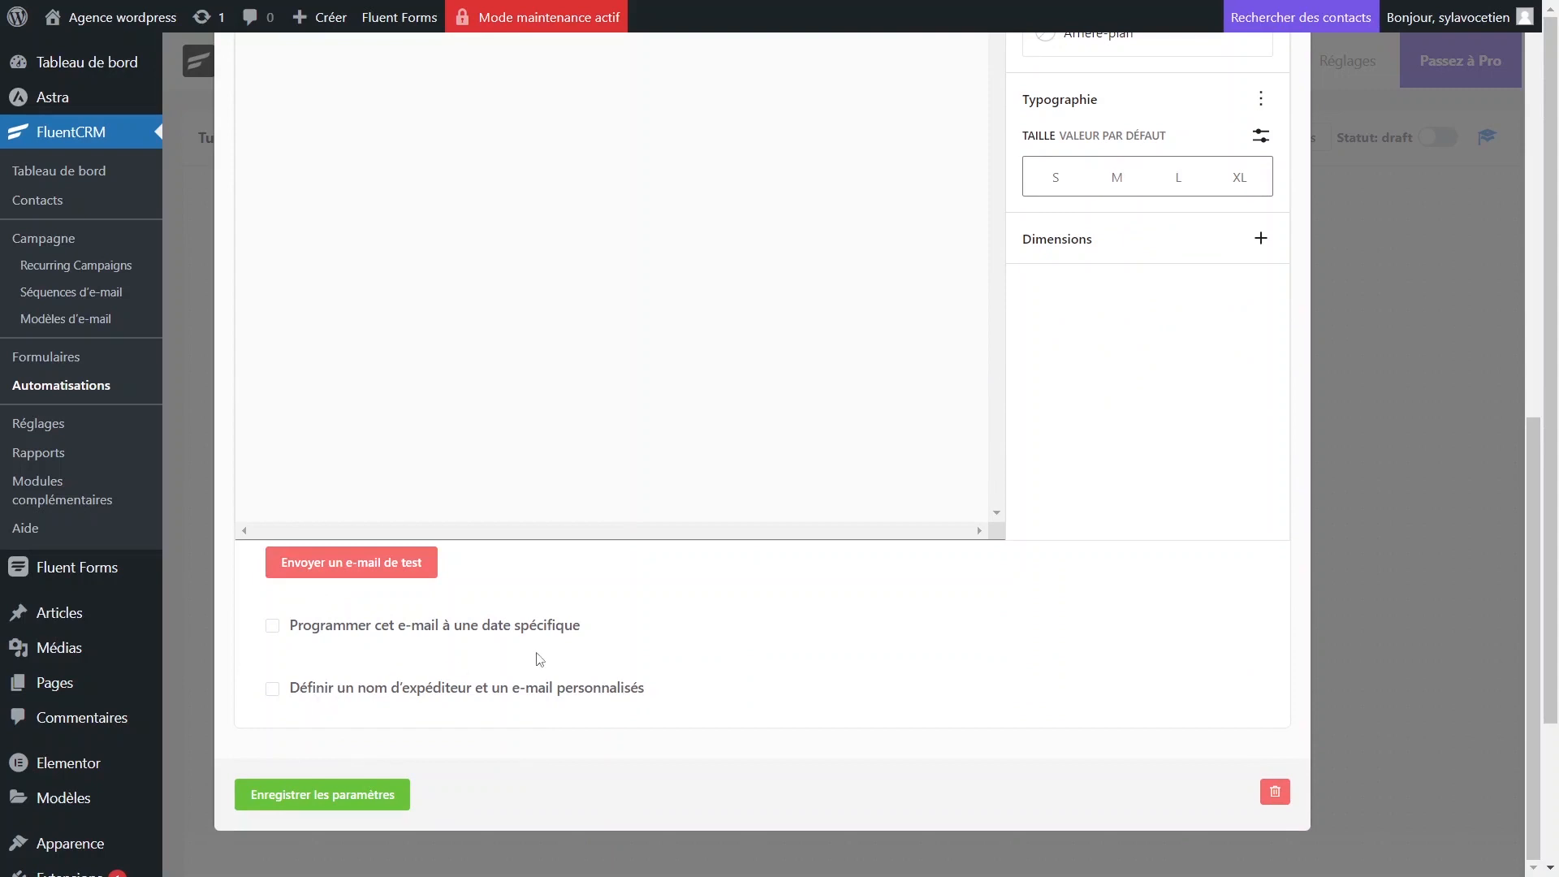
pyautogui.click(324, 800)
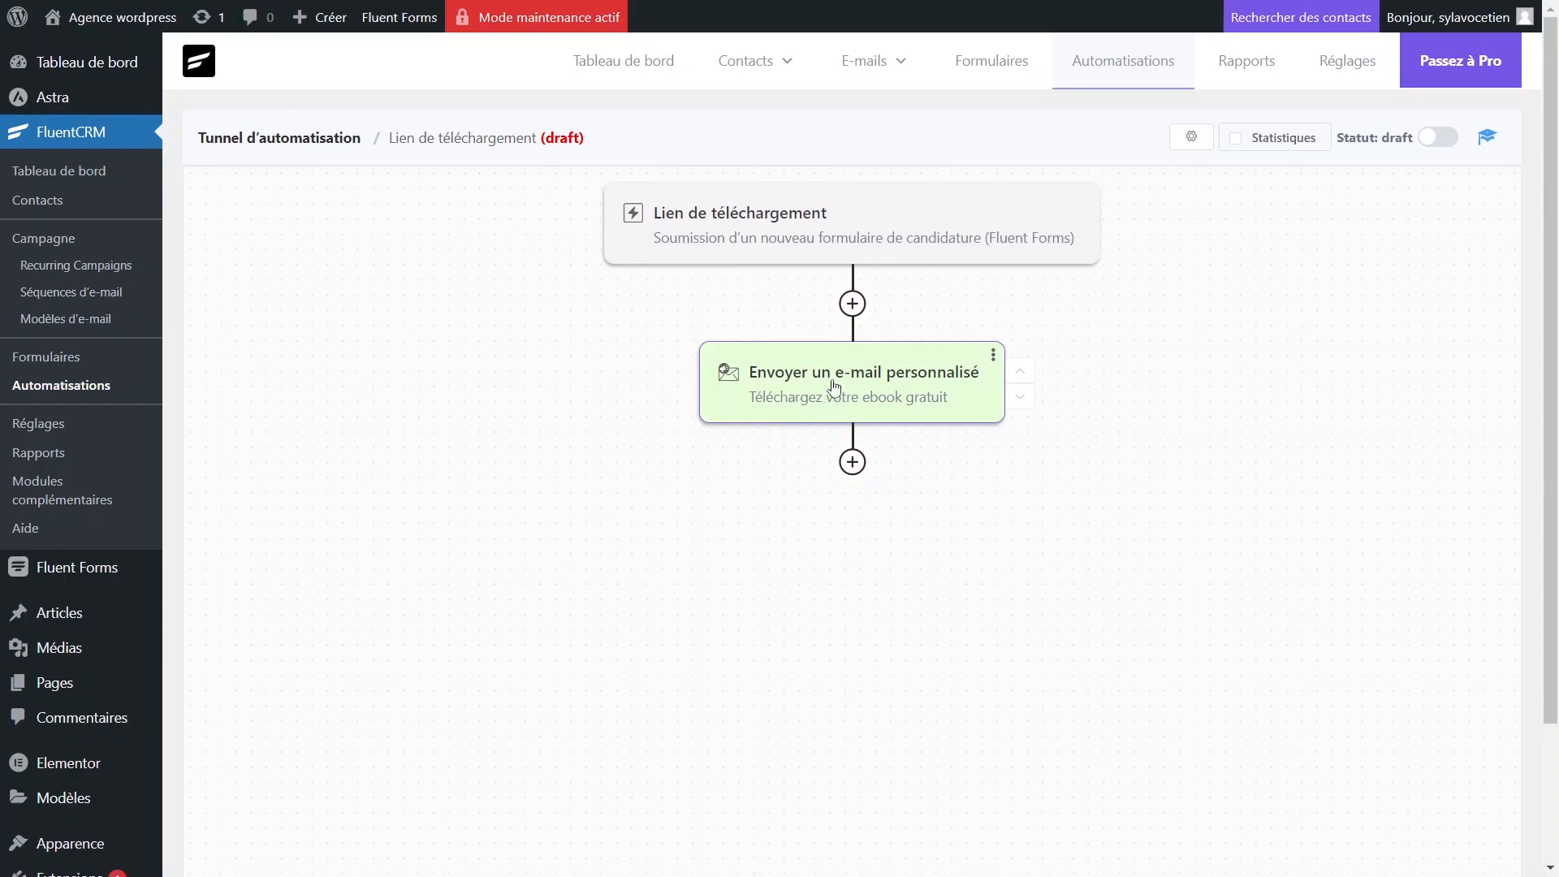
# Browse the action/goal chooser without adding anything, then switch the funnel from draft to published.
pyautogui.click(852, 304)
pyautogui.click(982, 243)
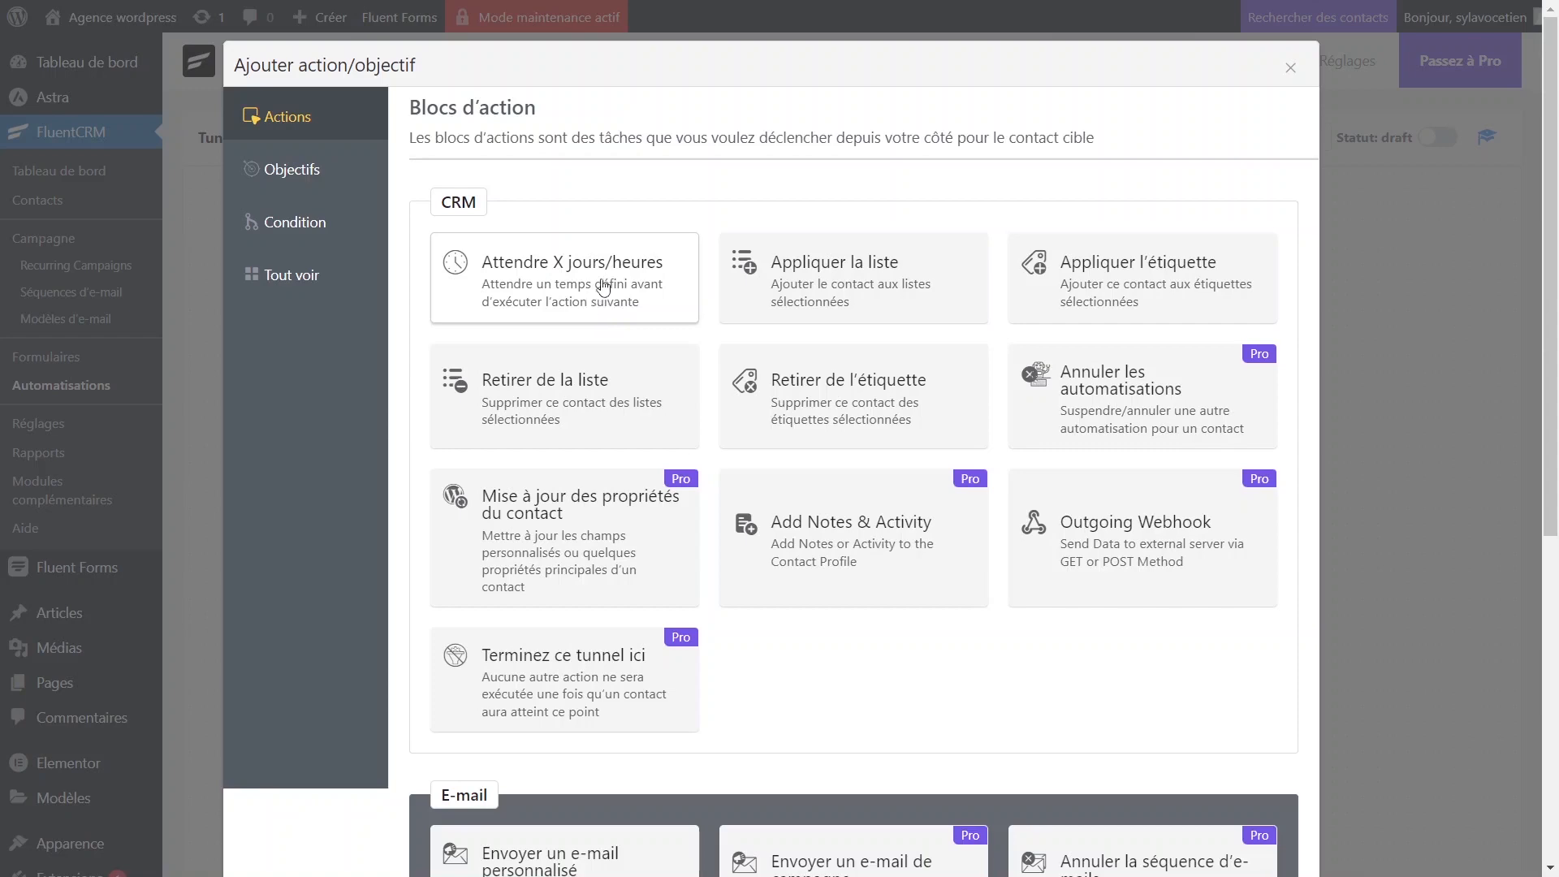
pyautogui.scroll(-1, 654, 505)
pyautogui.scroll(-6, 654, 505)
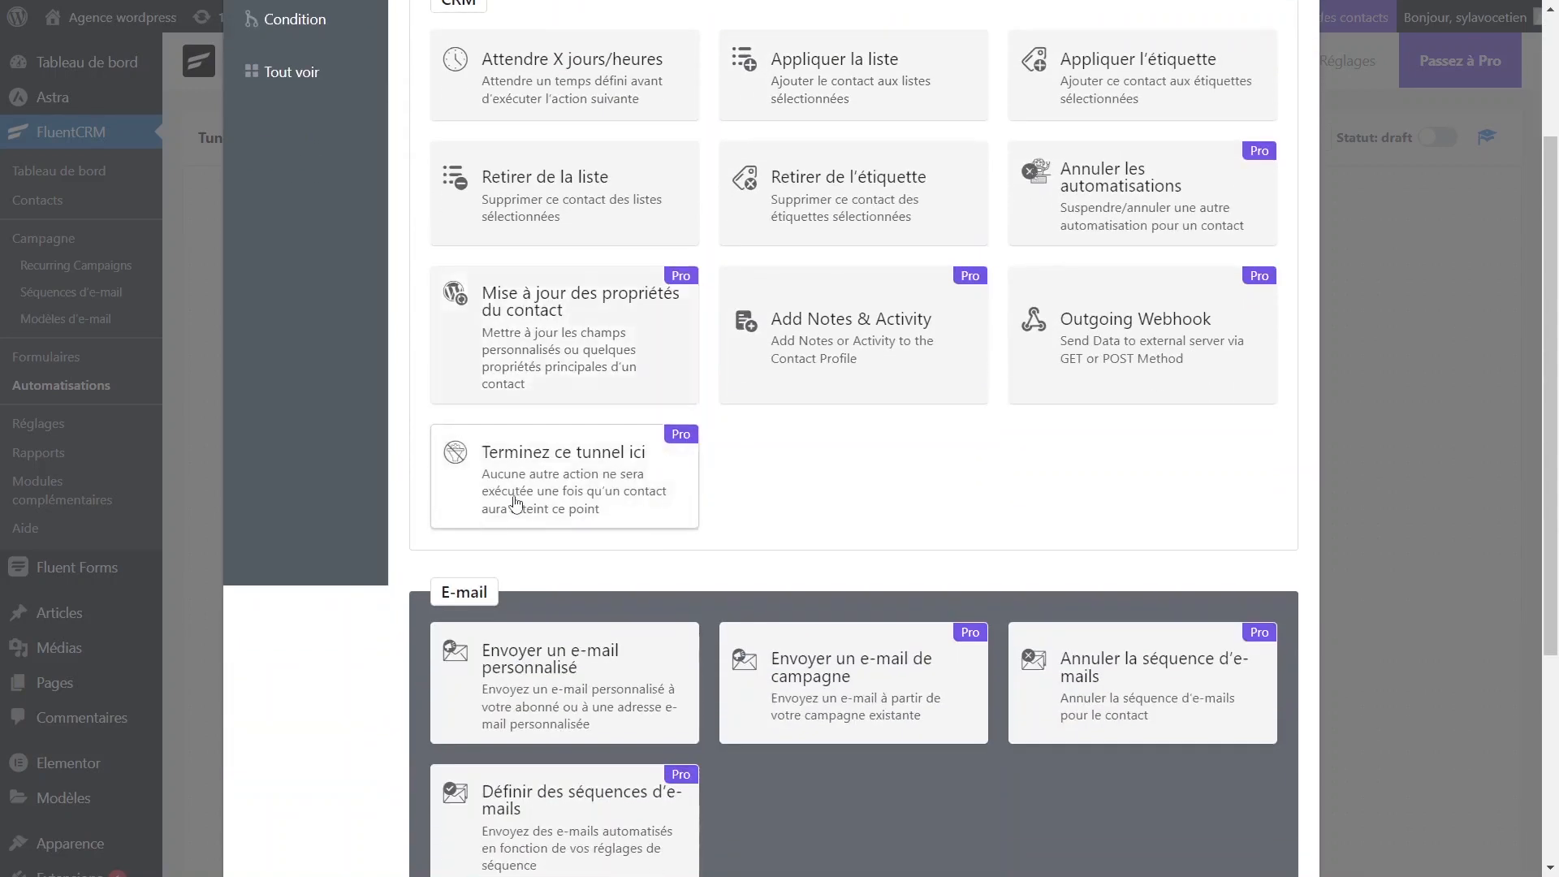
pyautogui.scroll(7, 668, 624)
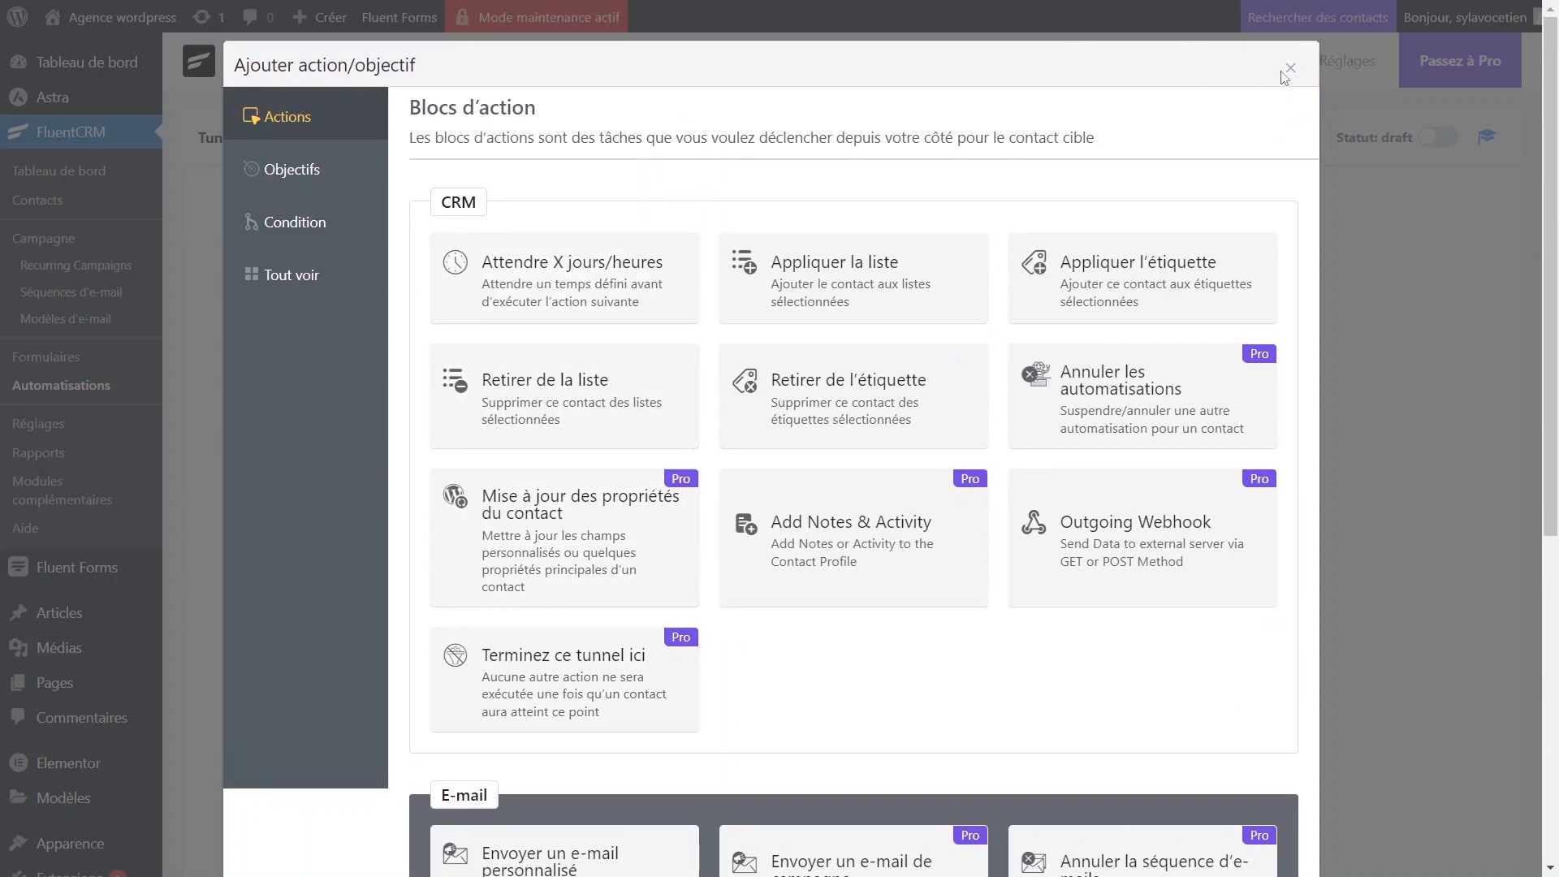
pyautogui.click(1288, 70)
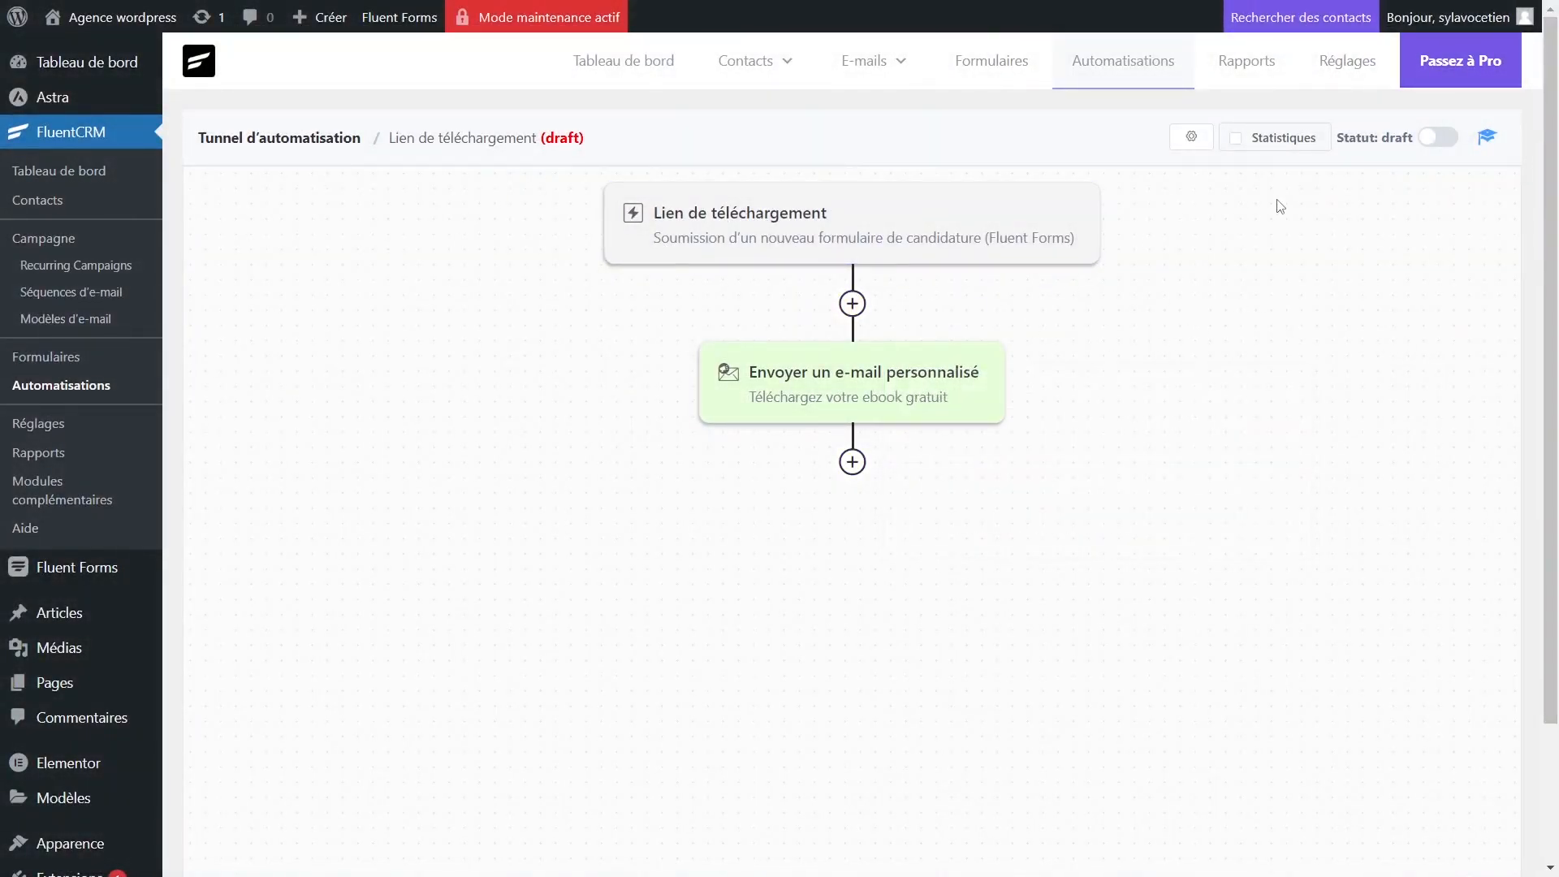
pyautogui.click(1443, 140)
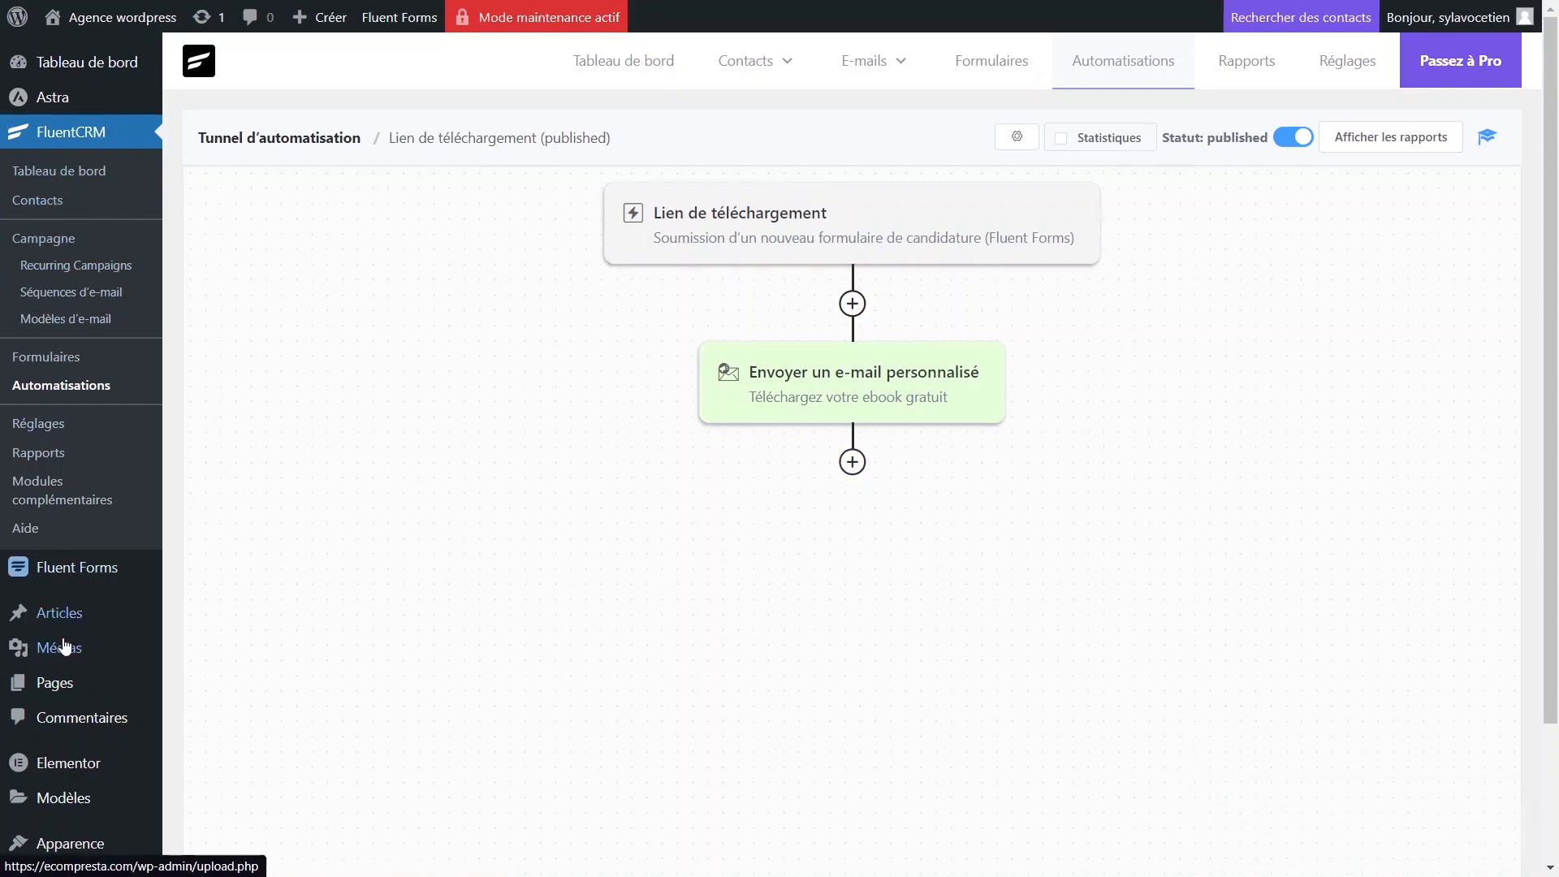
# Go to Fluent Forms' Liste des formulaires and edit the tuto capture form.
pyautogui.moveTo(27, 582)
pyautogui.click(244, 582)
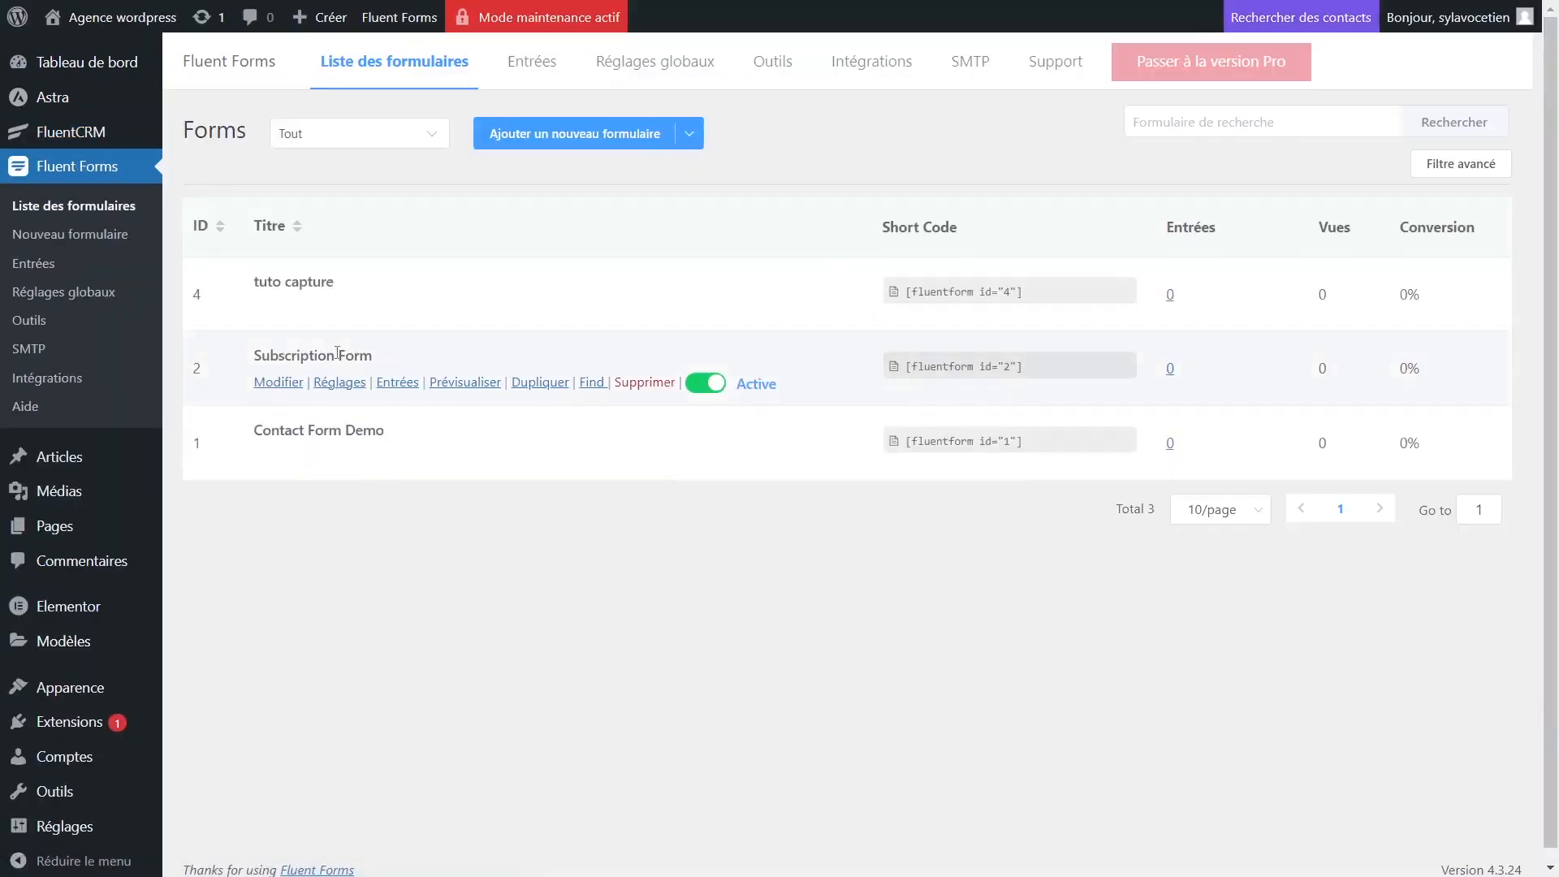
pyautogui.click(278, 307)
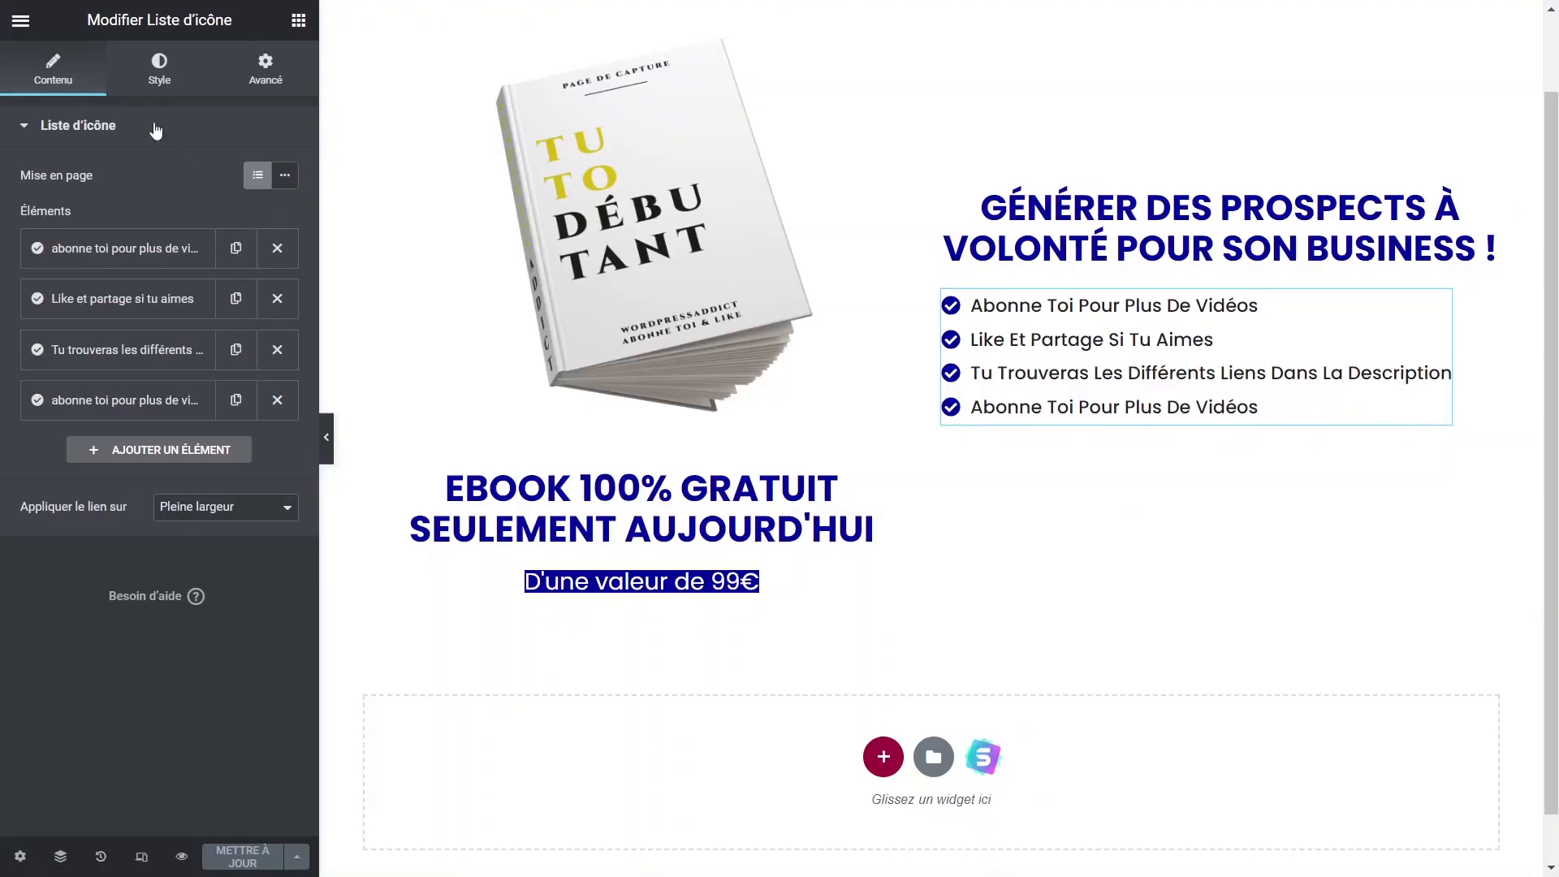
# Add a container below the icon list holding a Fluent Forms widget set to tuto capture.
pyautogui.click(162, 81)
pyautogui.click(298, 19)
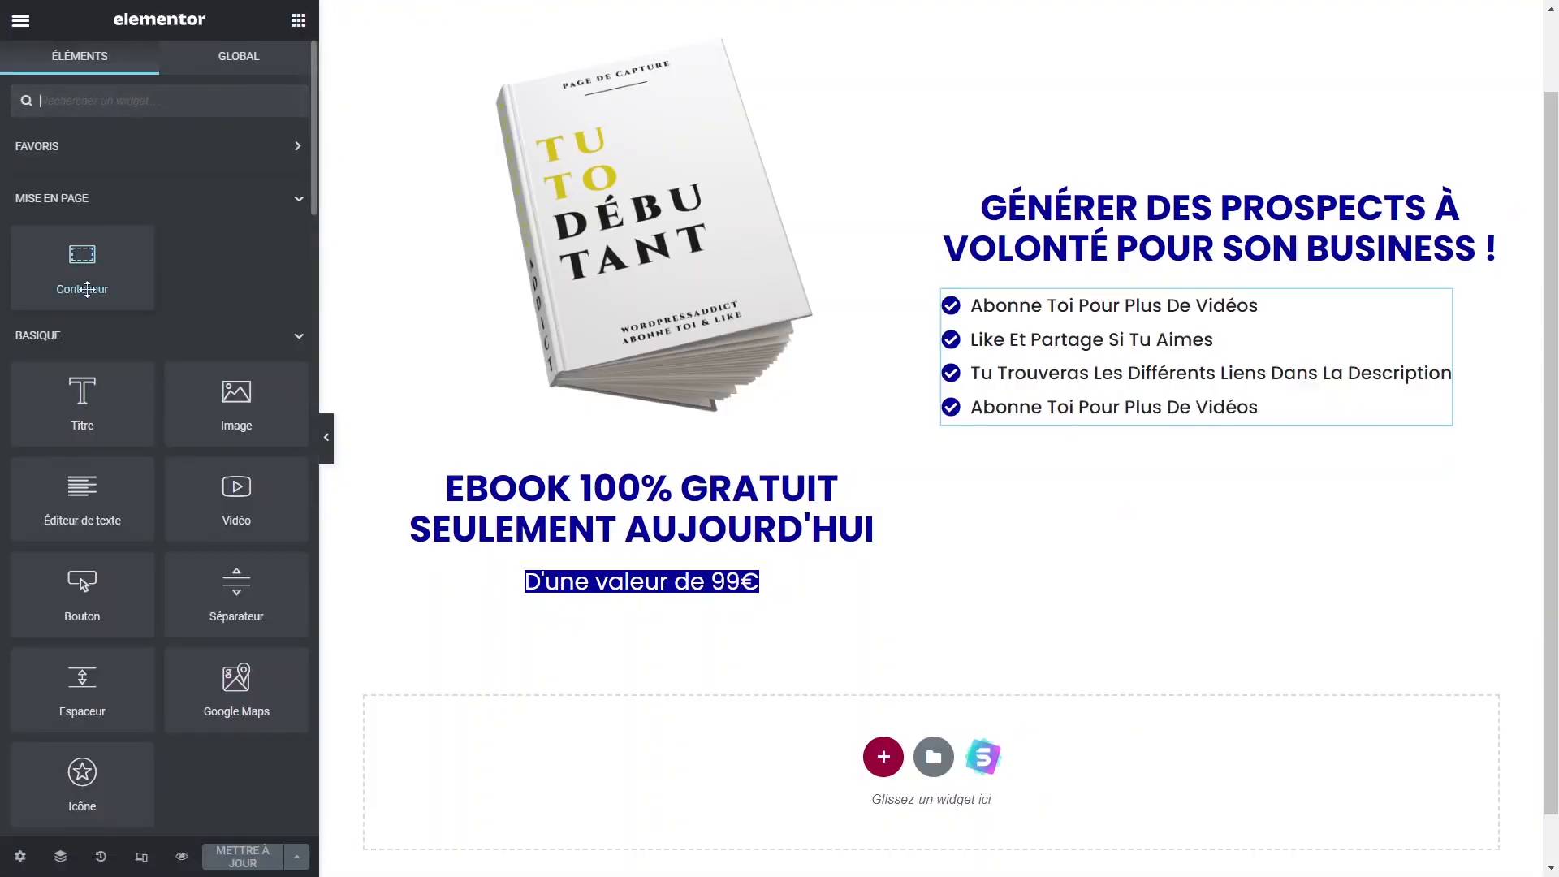
pyautogui.moveTo(82, 268); pyautogui.dragTo(1157, 402)
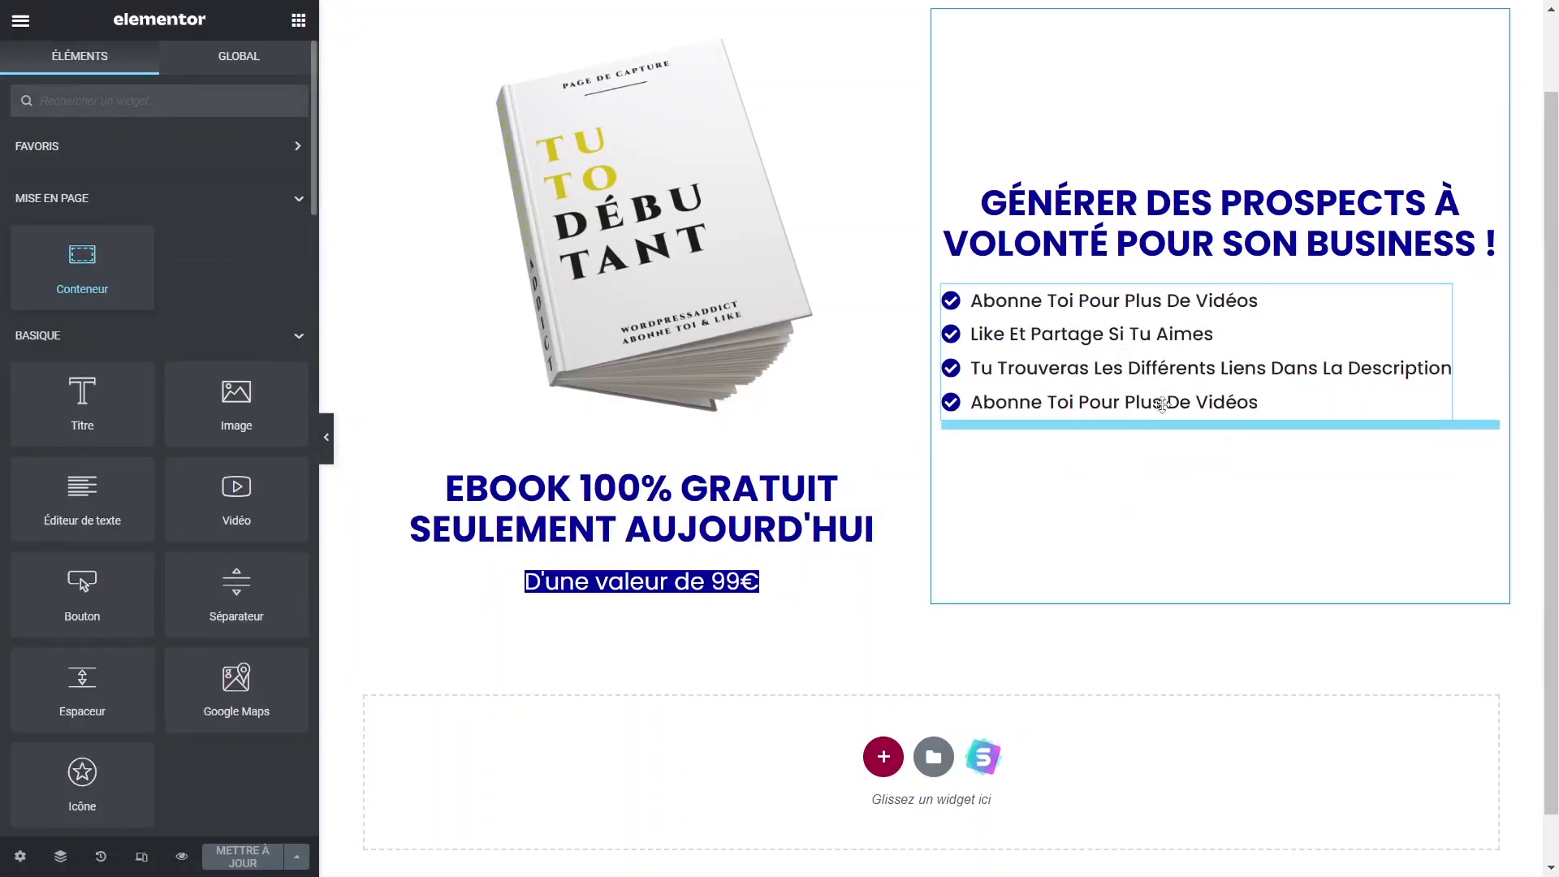
pyautogui.click(1220, 435)
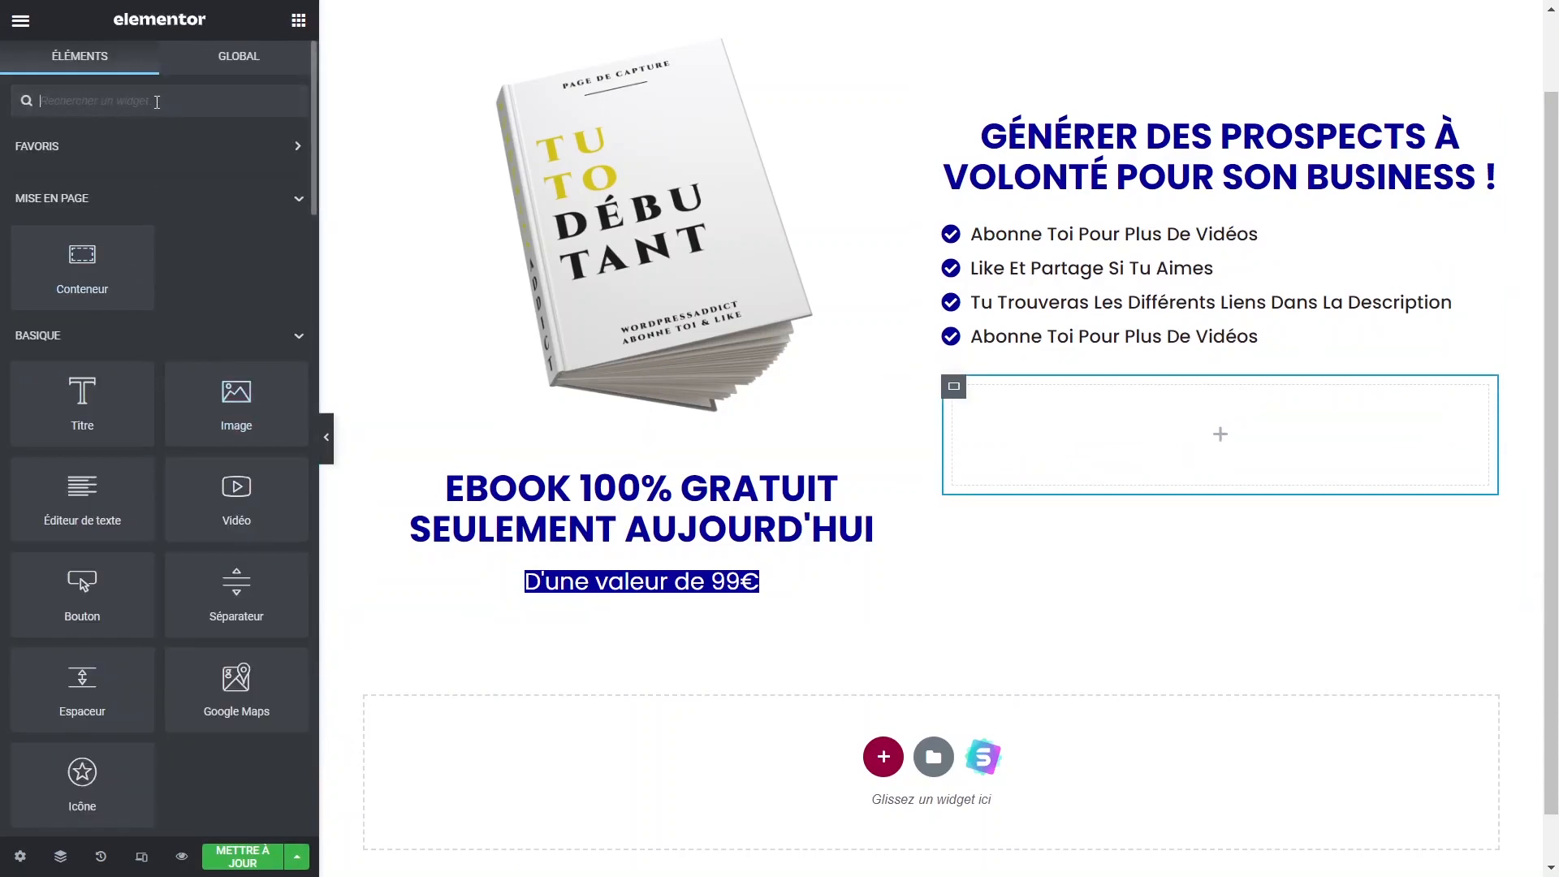
pyautogui.write('fluen')
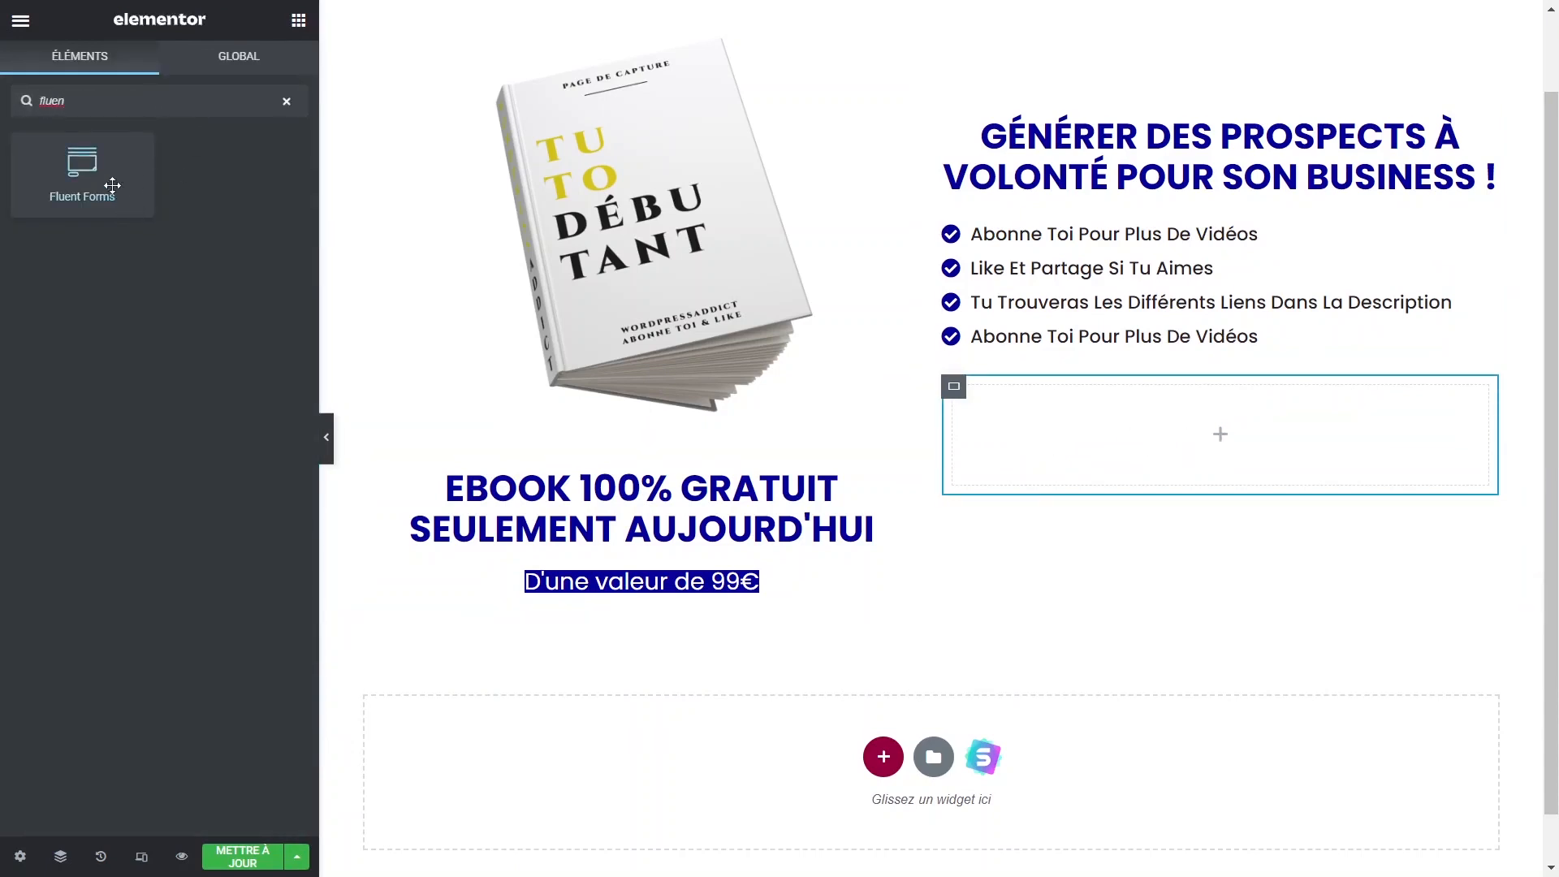
pyautogui.moveTo(112, 183); pyautogui.dragTo(1222, 425)
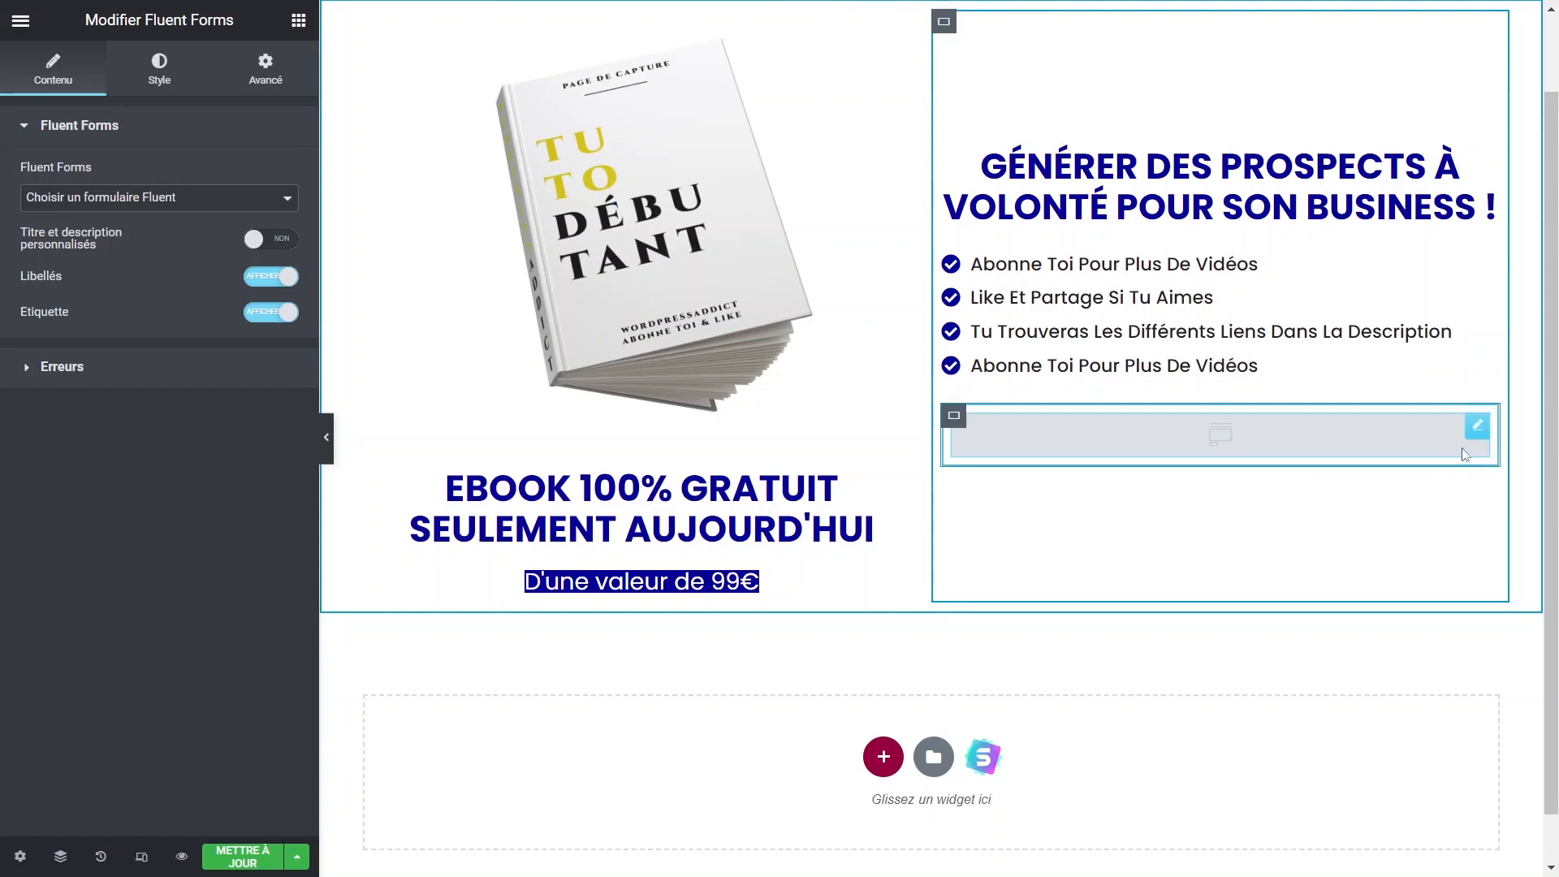
pyautogui.click(172, 201)
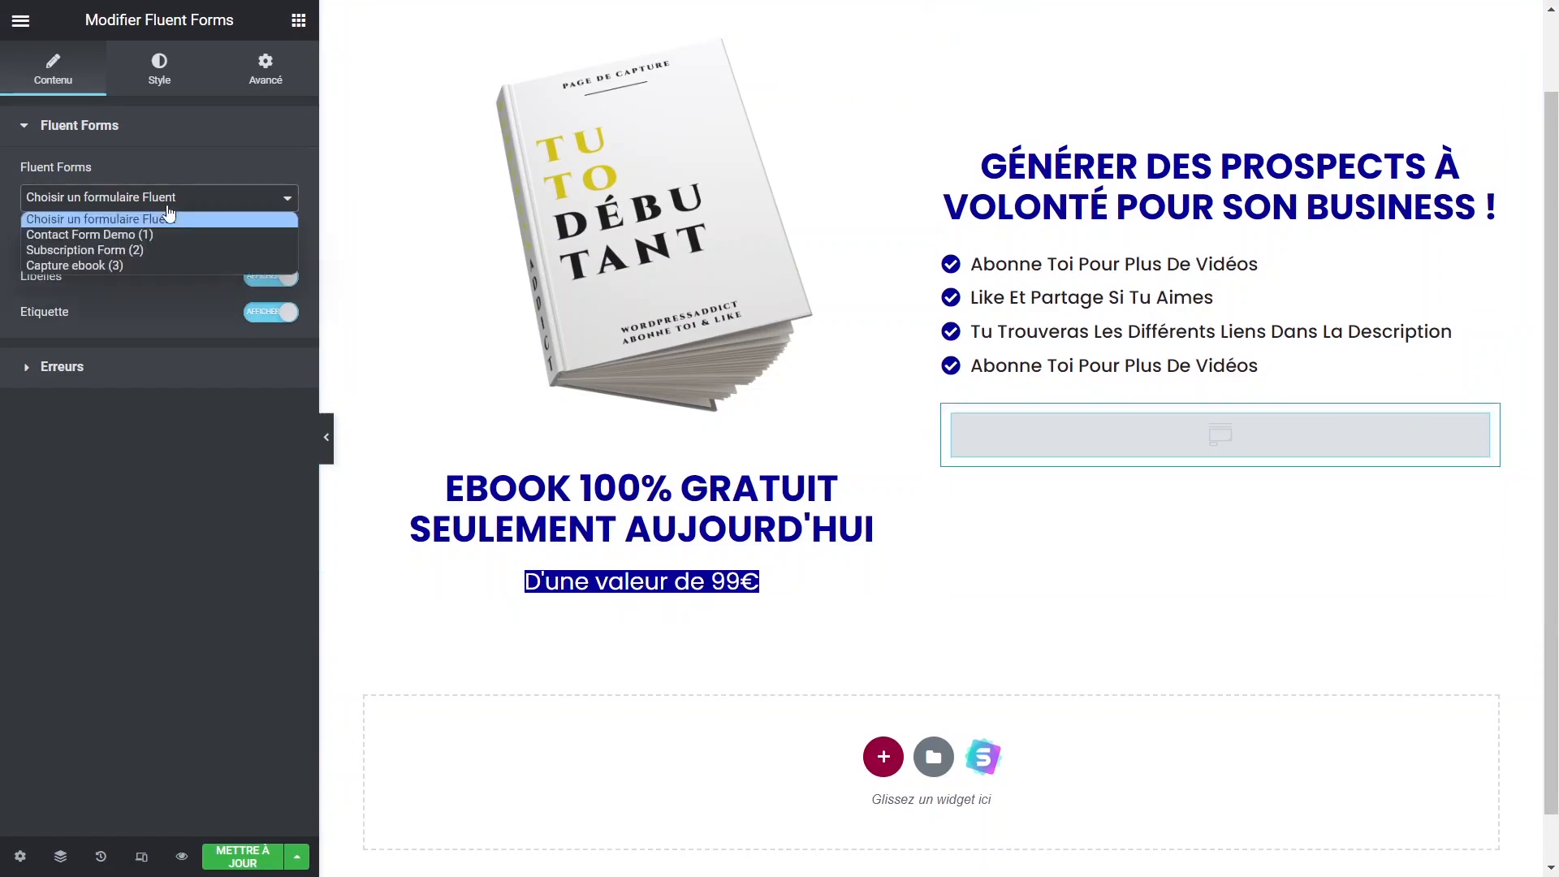
pyautogui.click(159, 267)
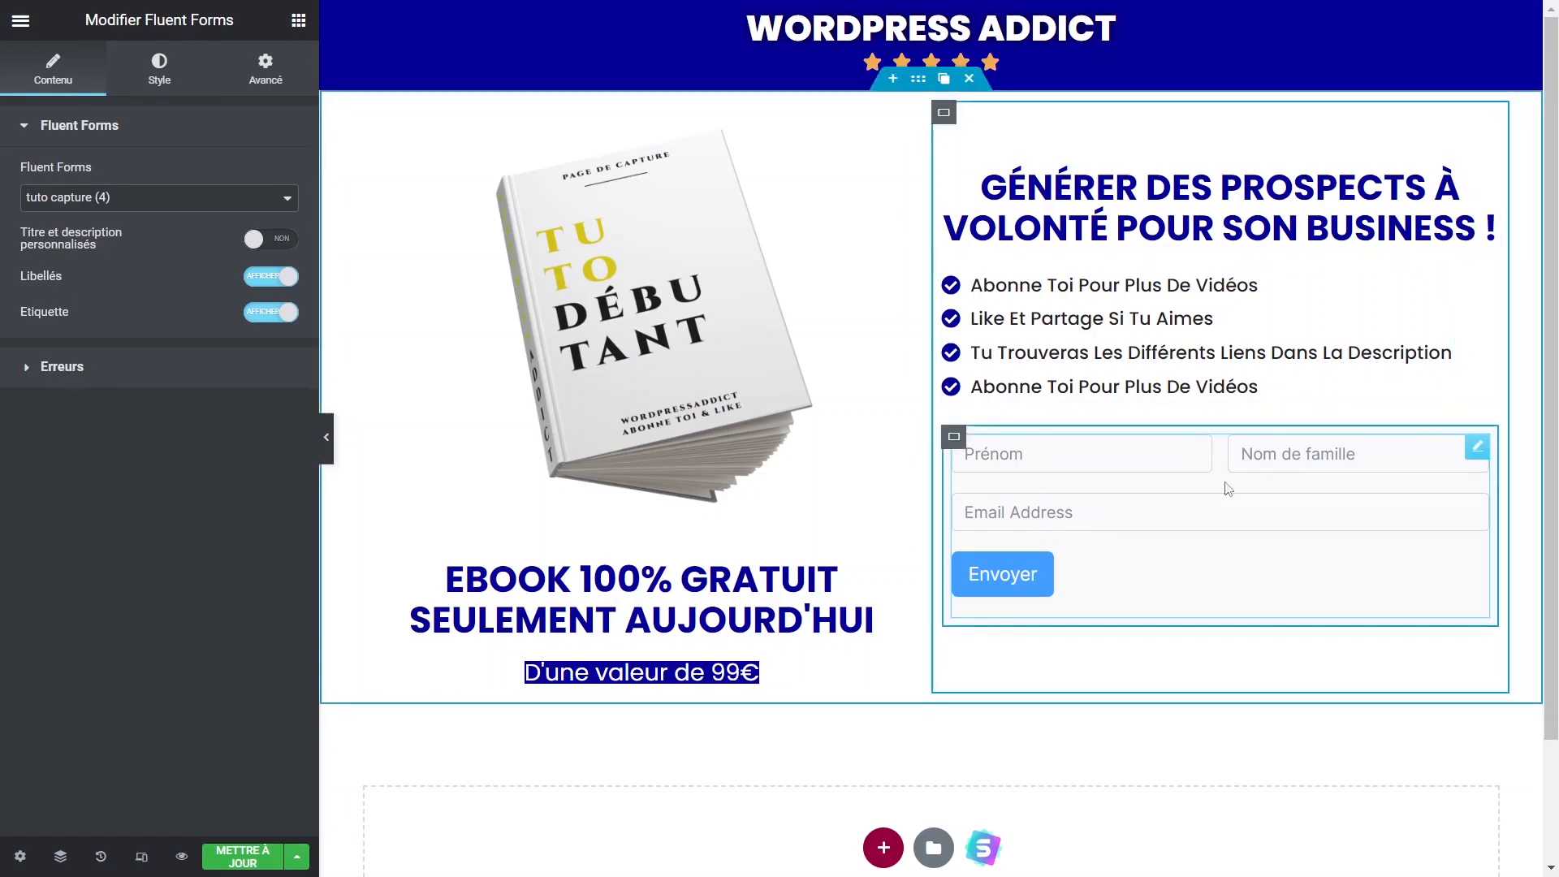
# Expand the Libellés styling options in the form widget's Style panel.
pyautogui.click(159, 71)
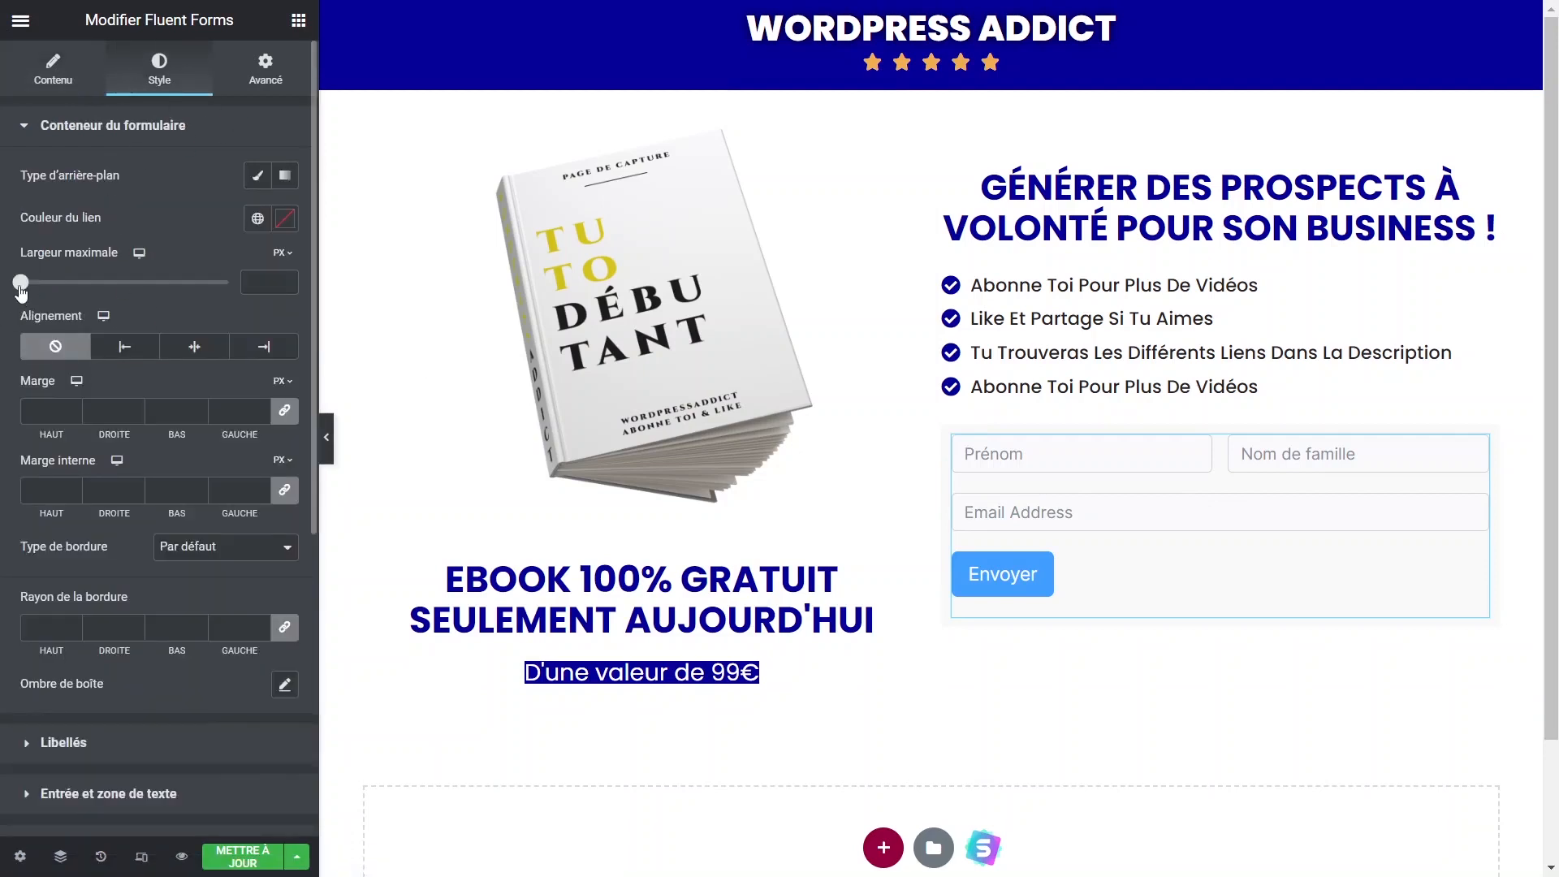
pyautogui.scroll(-5, 104, 317)
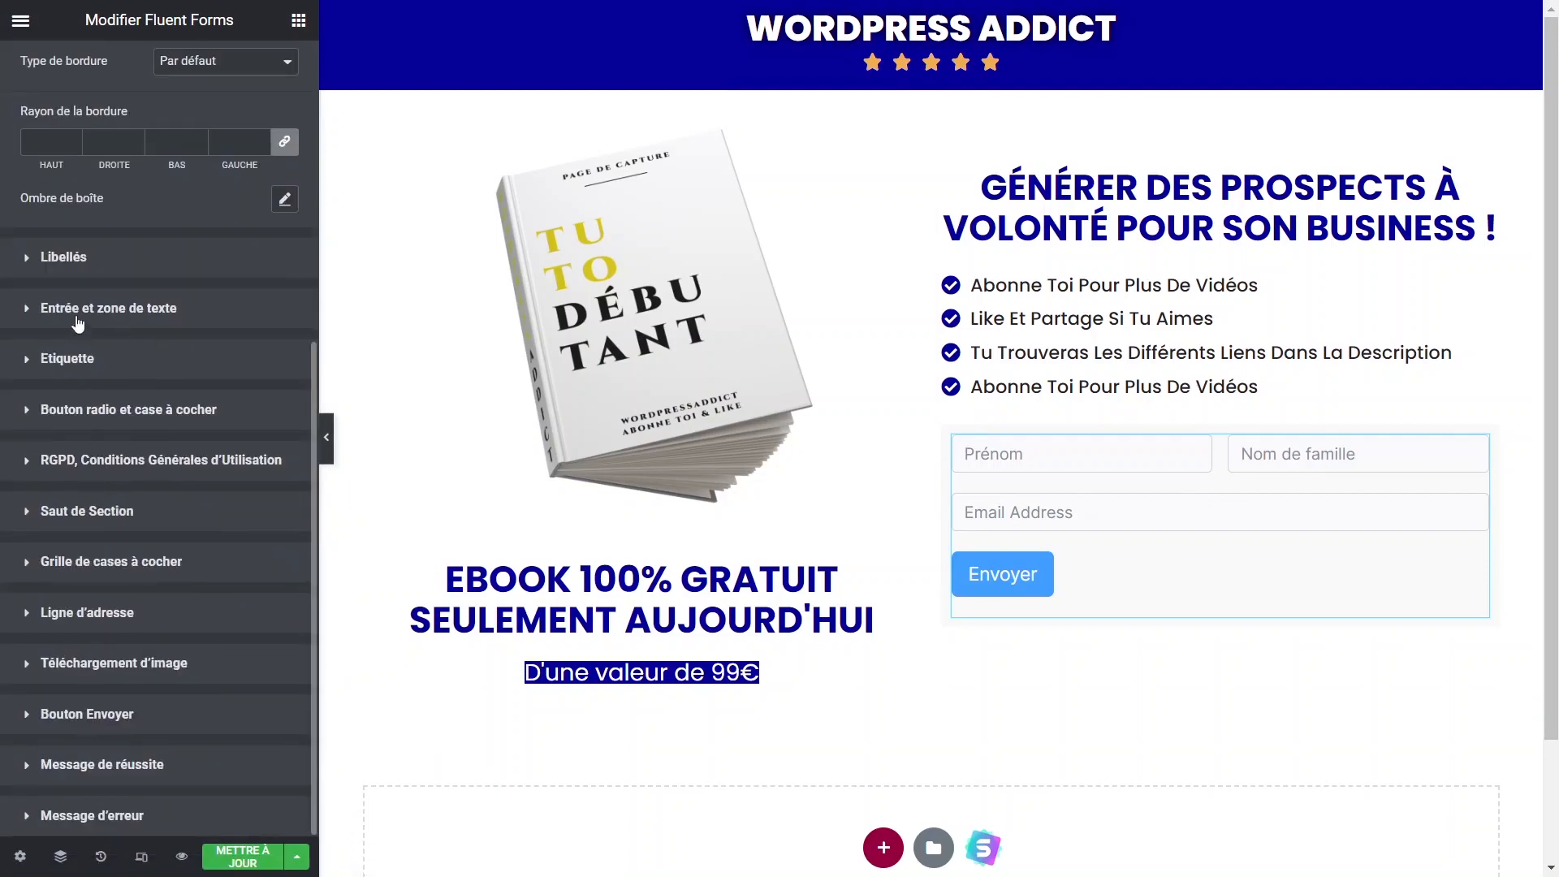
pyautogui.click(62, 258)
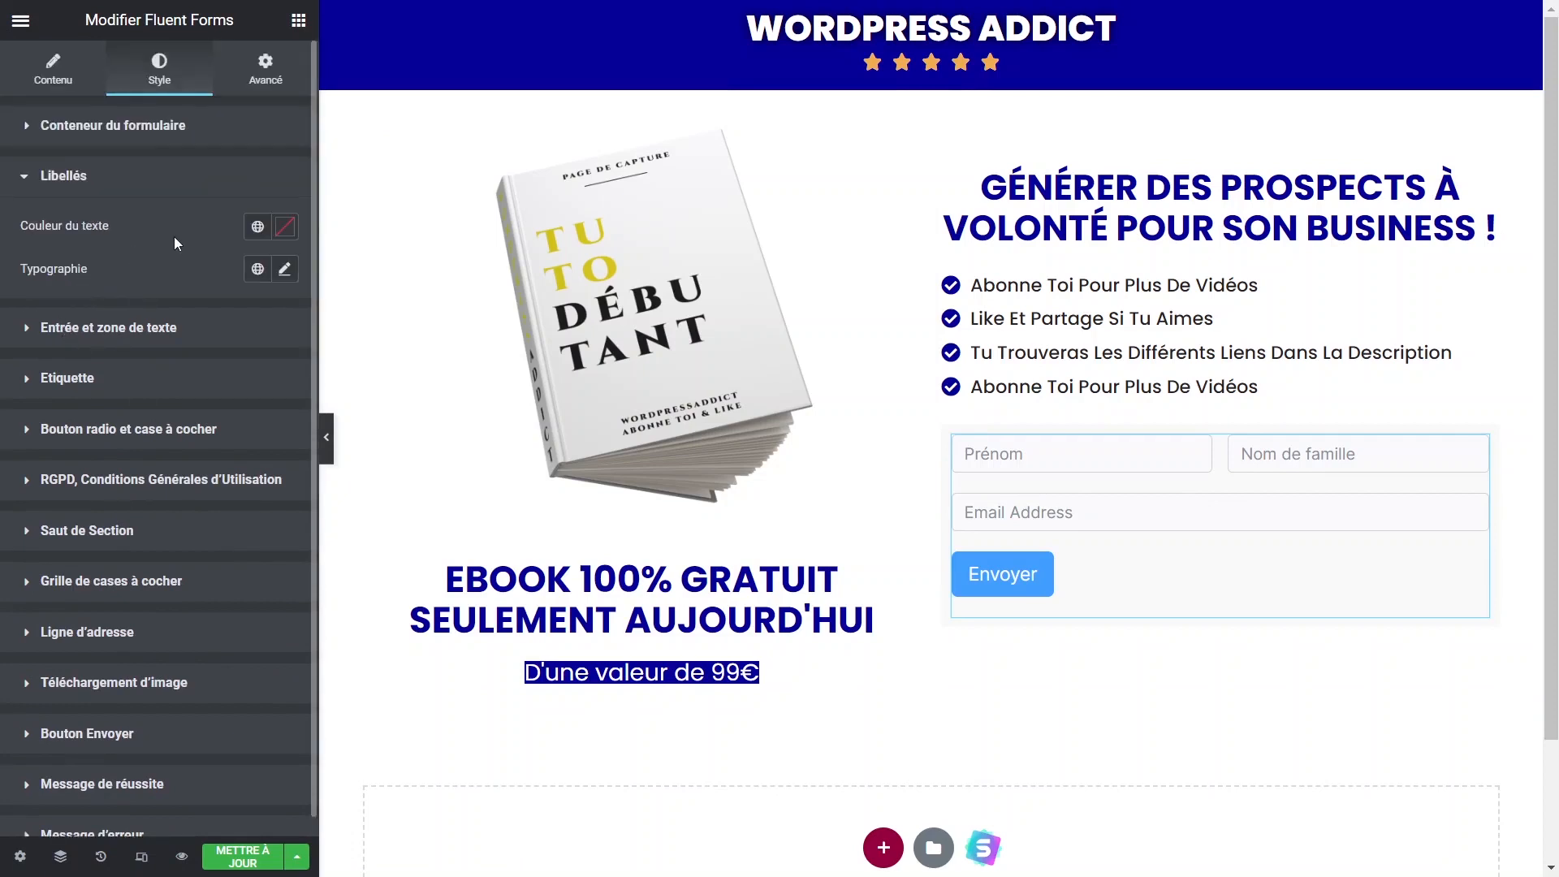